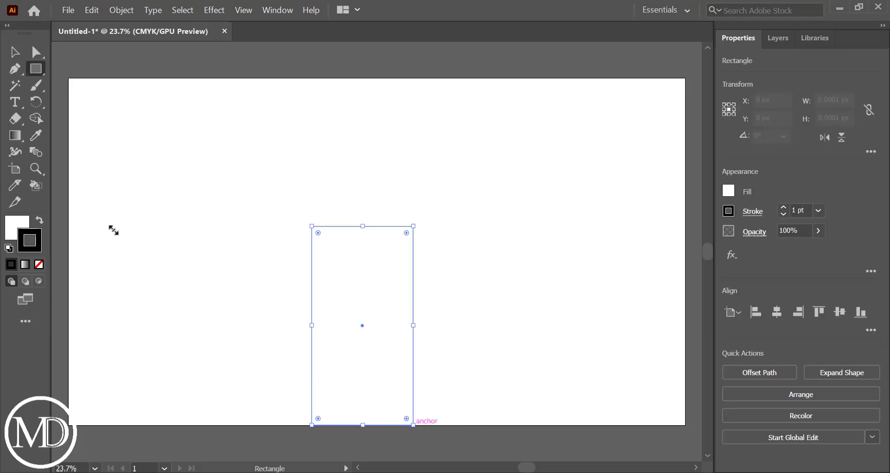
pyautogui.press('m')
# Draw the portal rectangles and round the inner one into nested arches.
pyautogui.moveTo(339, 315); pyautogui.dragTo(390, 425)
pyautogui.press('v')
pyautogui.moveTo(345, 321); pyautogui.dragTo(364, 352)
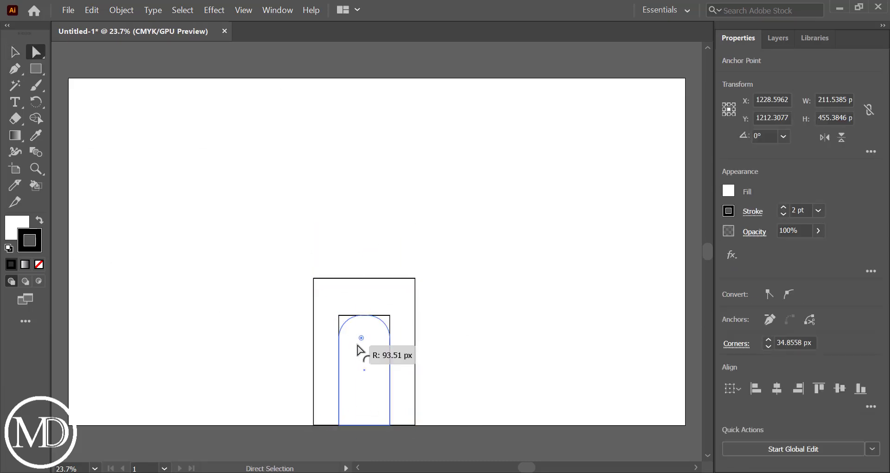
pyautogui.moveTo(384, 383); pyautogui.dragTo(469, 372)
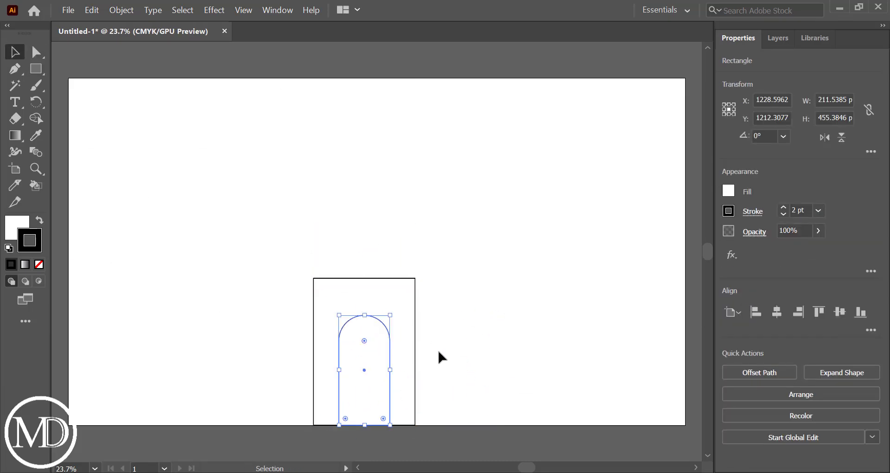
pyautogui.click(613, 347)
pyautogui.hotkey('ctrl', 'a')
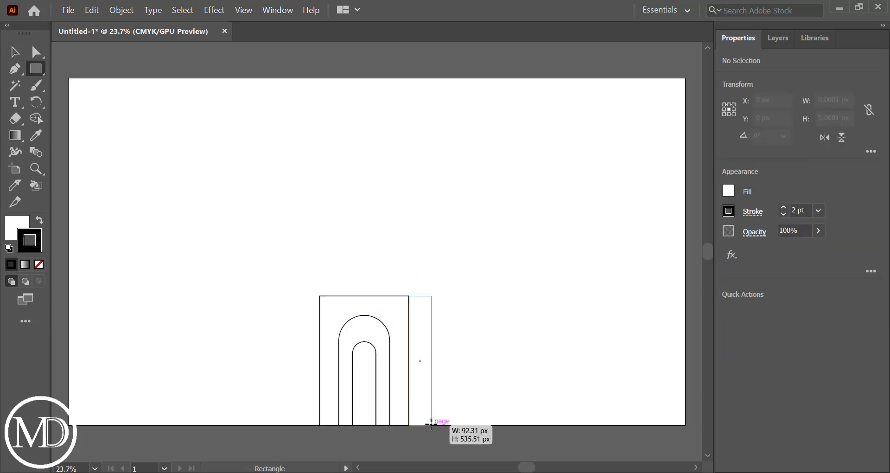
pyautogui.hotkey('ctrl', '=')
# Add top band rectangles above the portal and a circle dome on top.
pyautogui.press('m')
pyautogui.moveTo(409, 234); pyautogui.dragTo(281, 208)
pyautogui.moveTo(345, 222)
pyautogui.mouseDown()
pyautogui.moveTo(353, 192)
pyautogui.moveTo(533, 224)
pyautogui.mouseUp()
pyautogui.hotkey('ctrl', '=')
pyautogui.hotkey('ctrl', '-')
pyautogui.press('l')
pyautogui.moveTo(314, 139)
pyautogui.mouseDown()
pyautogui.moveTo(411, 232)
pyautogui.moveTo(364, 213)
pyautogui.mouseUp()
pyautogui.press('p')
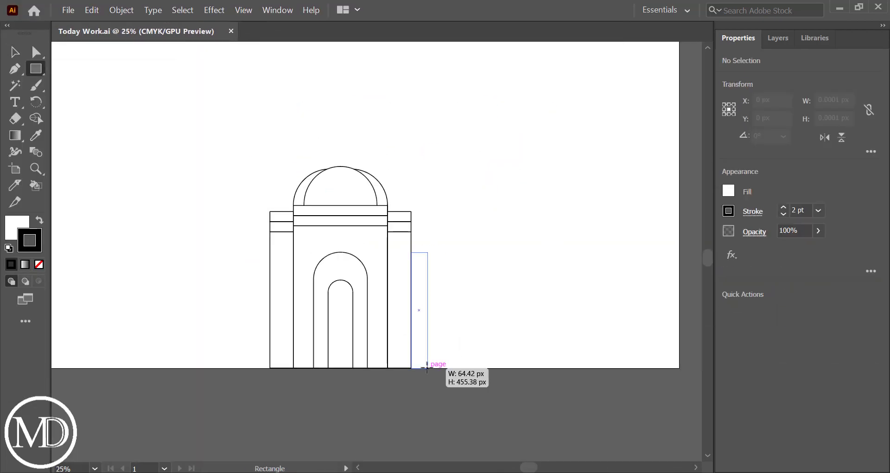
# Build the right wing with top strip, band, arched doorways and inner panels, then save.
pyautogui.moveTo(428, 252); pyautogui.dragTo(587, 368)
pyautogui.moveTo(411, 239)
pyautogui.mouseDown()
pyautogui.moveTo(587, 252)
pyautogui.moveTo(587, 240)
pyautogui.mouseUp()
pyautogui.moveTo(449, 280)
pyautogui.mouseDown()
pyautogui.moveTo(476, 368)
pyautogui.moveTo(468, 297)
pyautogui.moveTo(504, 324)
pyautogui.mouseUp()
pyautogui.hotkey('ctrl', 'd')
pyautogui.moveTo(168, 231)
pyautogui.mouseDown()
pyautogui.moveTo(185, 280)
pyautogui.moveTo(501, 329)
pyautogui.moveTo(560, 324)
pyautogui.mouseUp()
pyautogui.hotkey('ctrl', 's')
pyautogui.hotkey('ctrl', '-')
# Reflect a copy of the right wing to the portal's left and line up its top band.
pyautogui.moveTo(609, 279); pyautogui.dragTo(452, 259)
pyautogui.rightClick(533, 278)
pyautogui.click(649, 260)
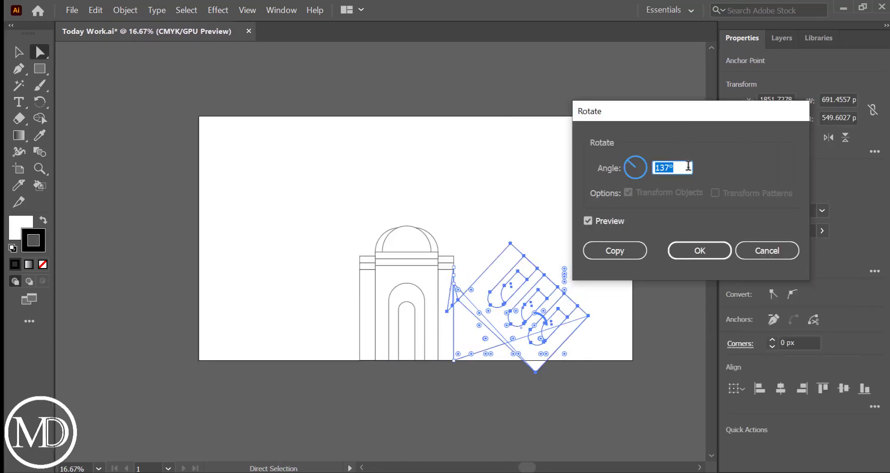
pyautogui.click(612, 250)
pyautogui.moveTo(509, 324); pyautogui.dragTo(344, 358)
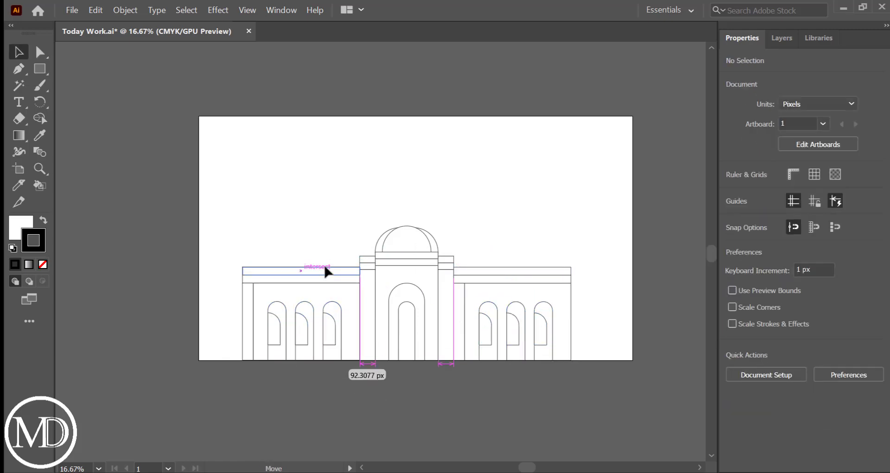
pyautogui.rightClick(325, 324)
pyautogui.click(493, 284)
pyautogui.press('Return')
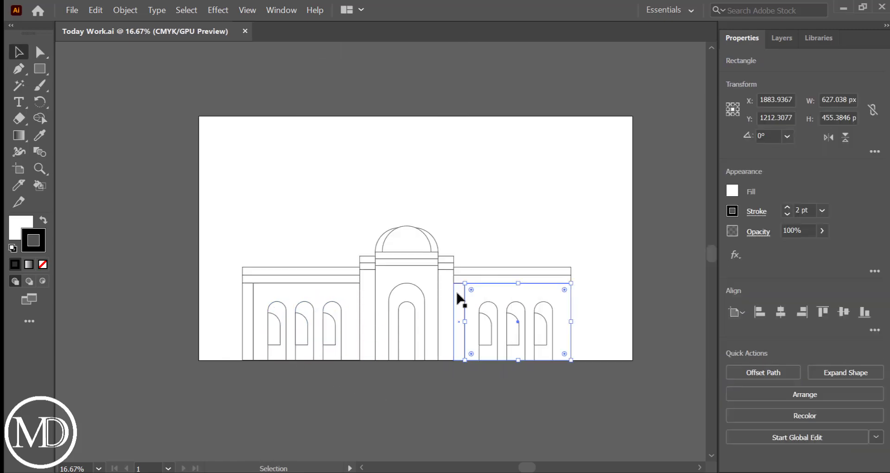
pyautogui.click(533, 421)
pyautogui.moveTo(533, 325)
pyautogui.mouseDown()
pyautogui.moveTo(511, 285)
pyautogui.moveTo(353, 332)
pyautogui.moveTo(302, 322)
pyautogui.mouseUp()
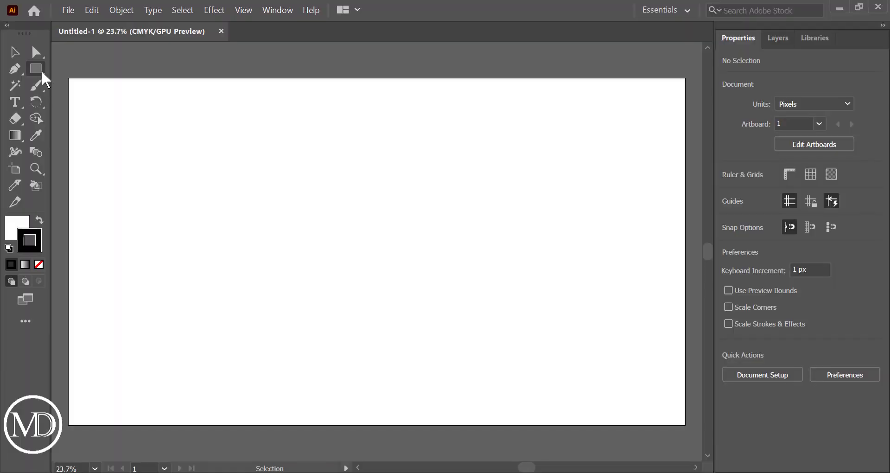
# Draw a tall rectangle down to the artboard's bottom edge, then lower its top edge.
pyautogui.click(38, 66)
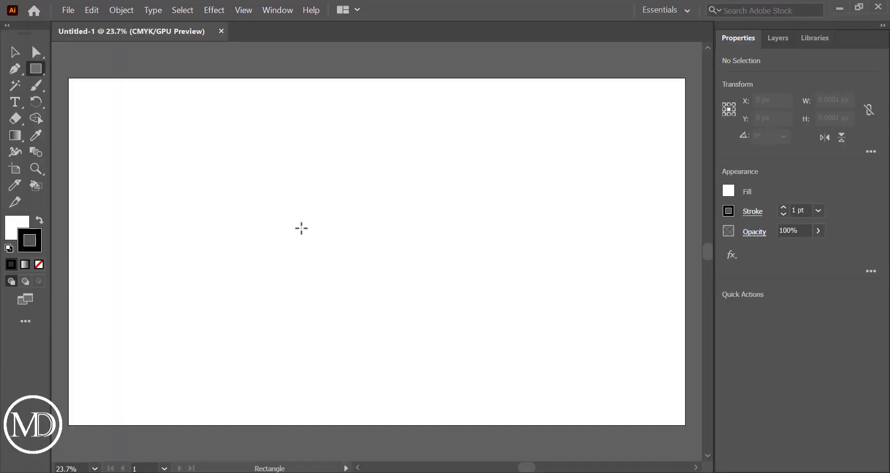
pyautogui.moveTo(405, 296); pyautogui.dragTo(413, 412)
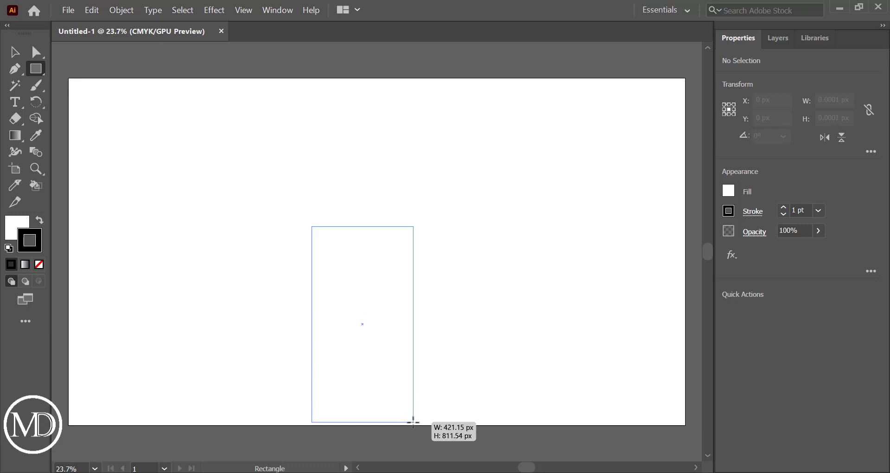
pyautogui.moveTo(413, 424); pyautogui.dragTo(413, 424)
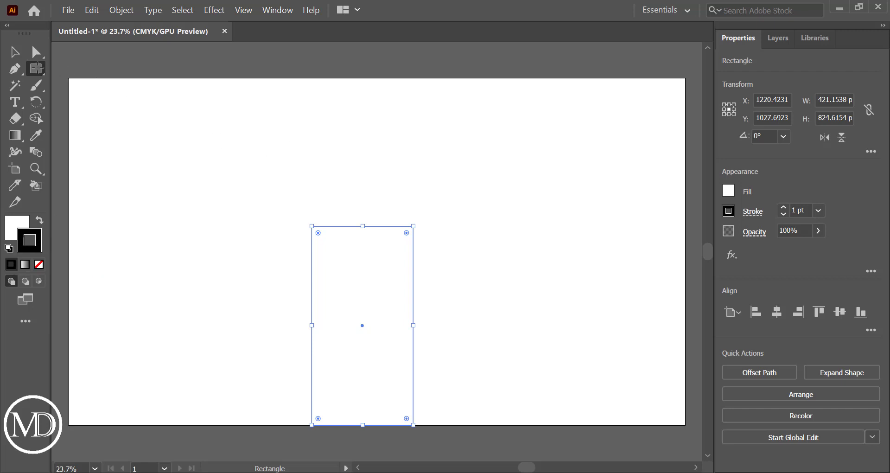
pyautogui.click(261, 141)
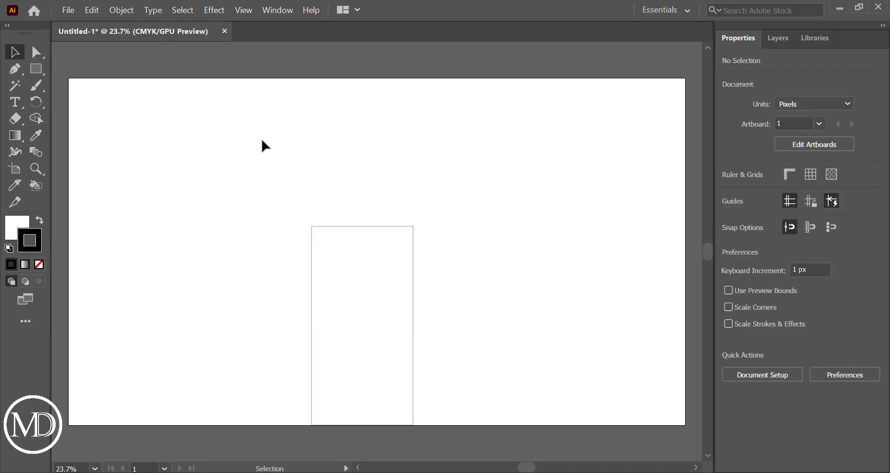
pyautogui.click(364, 257)
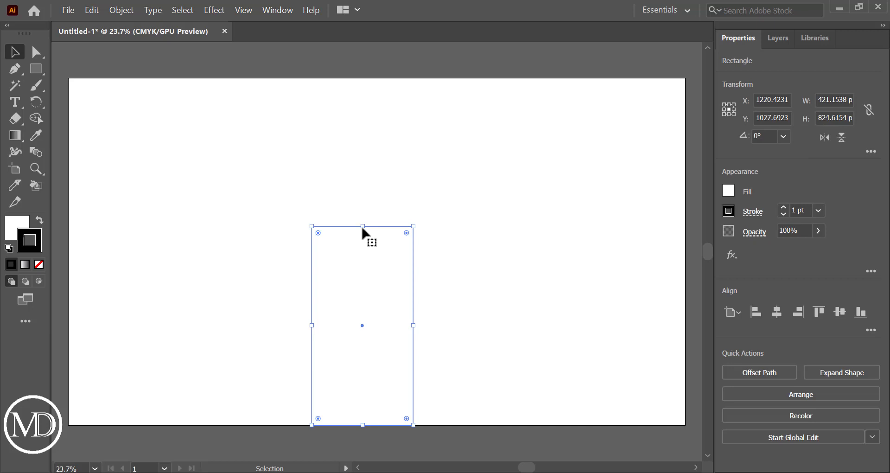
pyautogui.moveTo(363, 227); pyautogui.dragTo(363, 278)
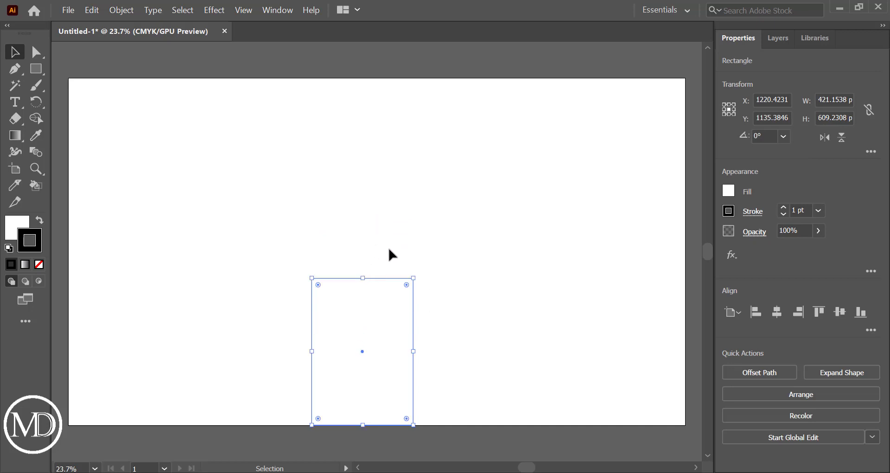
# Keep alignment relative to the artboard and give the rectangle a 2 pt stroke.
pyautogui.click(871, 331)
pyautogui.click(867, 461)
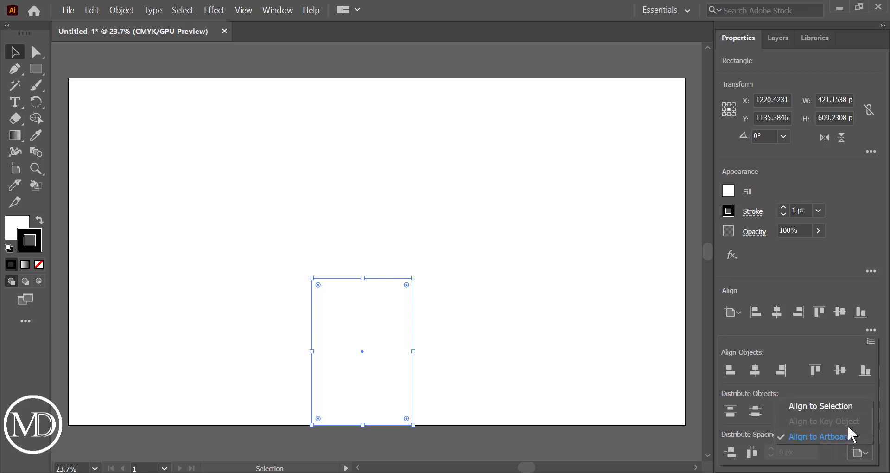
pyautogui.click(848, 430)
pyautogui.click(787, 310)
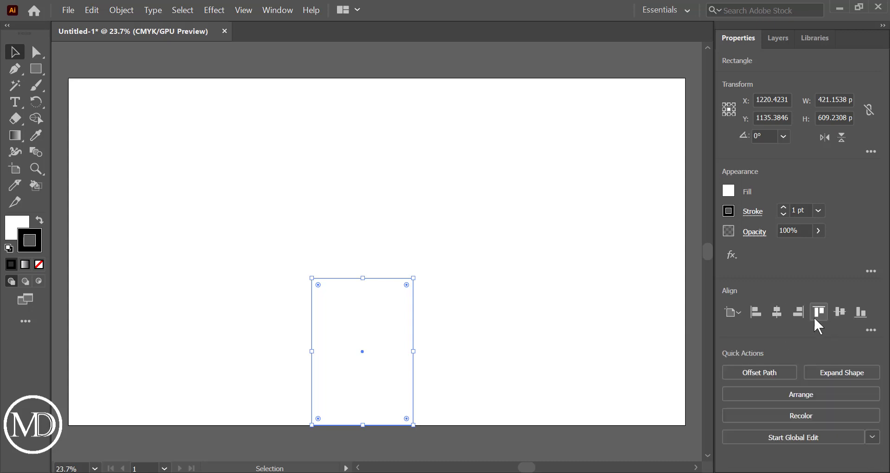
pyautogui.click(592, 296)
pyautogui.click(819, 211)
pyautogui.click(823, 238)
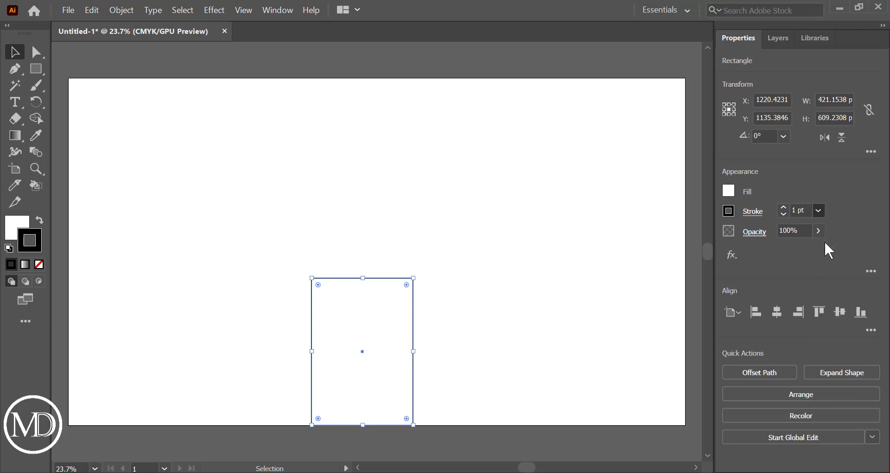
pyautogui.click(533, 324)
# Draw a narrower rectangle on the bottom edge and centre it horizontally with the first.
pyautogui.press('m')
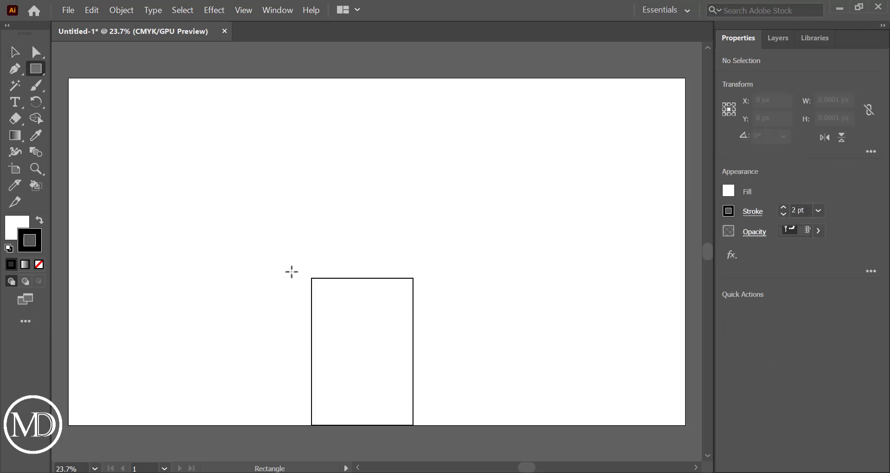
pyautogui.moveTo(340, 316); pyautogui.dragTo(392, 425)
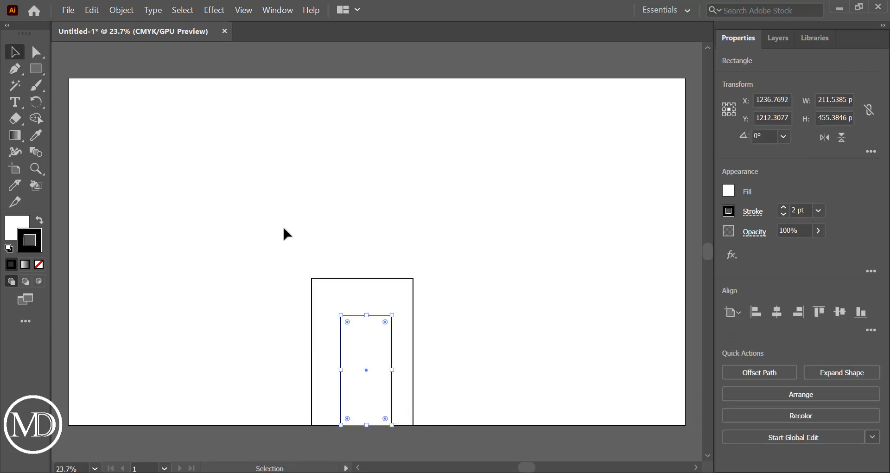
pyautogui.moveTo(311, 248); pyautogui.dragTo(432, 338)
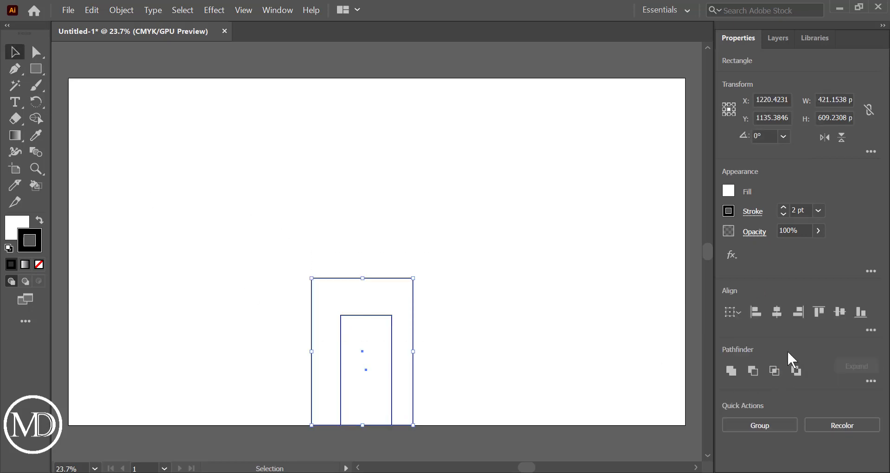
pyautogui.click(778, 312)
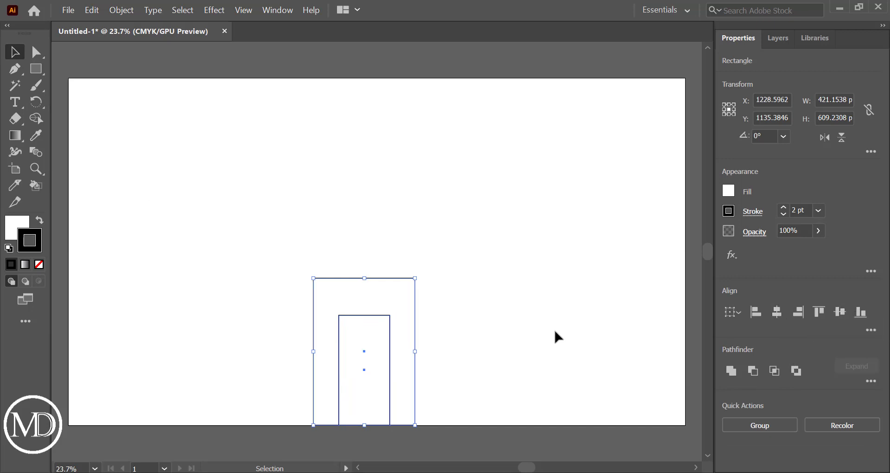
# Round the inner rectangle's corners, undoing an accidental move of the outer frame.
pyautogui.click(351, 357)
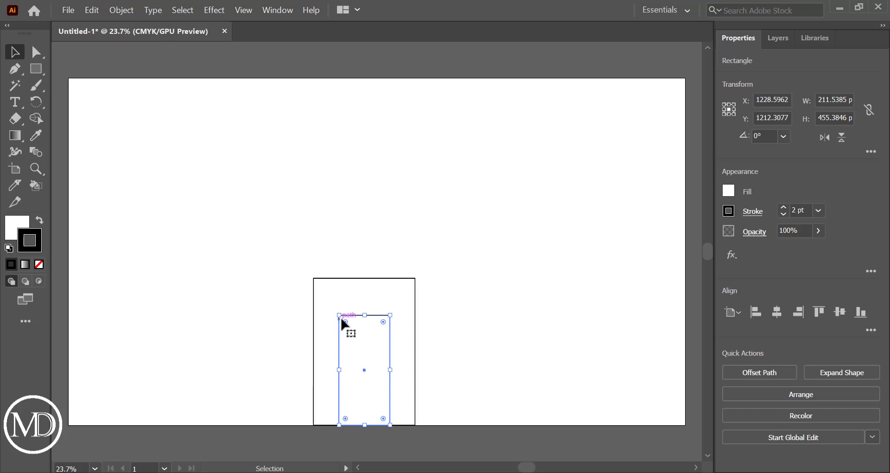
pyautogui.moveTo(352, 343); pyautogui.dragTo(352, 331)
pyautogui.click(452, 321)
pyautogui.click(395, 302)
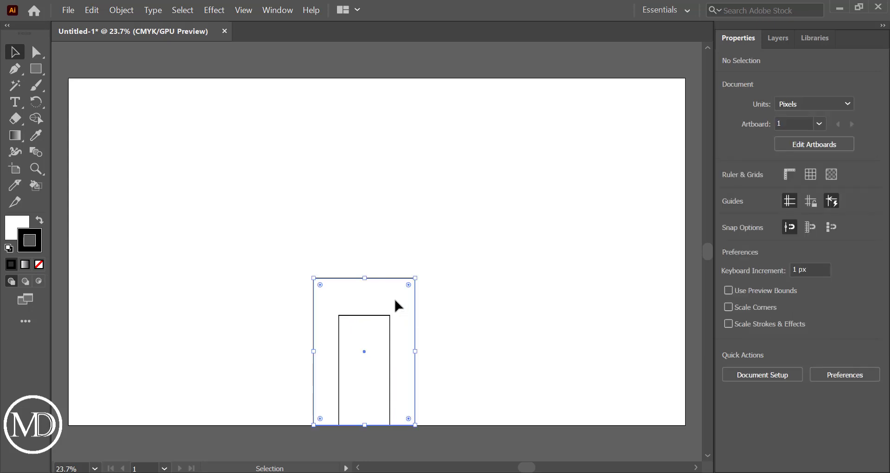
pyautogui.click(372, 346)
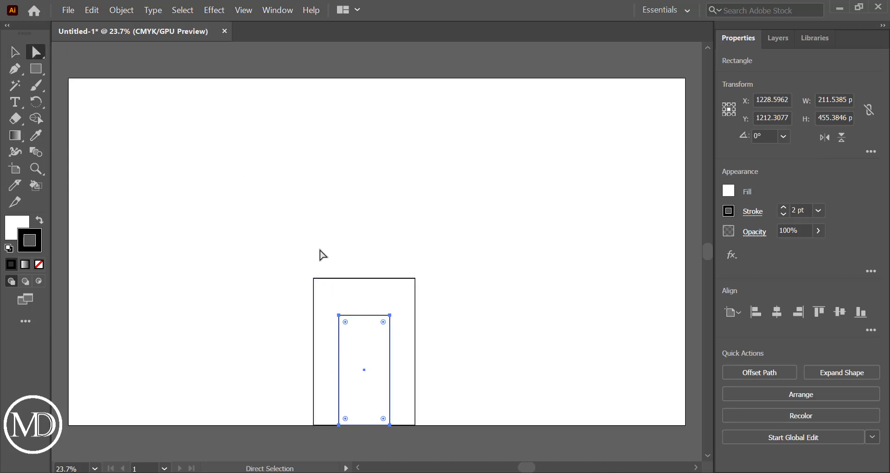
pyautogui.click(326, 310)
pyautogui.moveTo(338, 307); pyautogui.dragTo(369, 318)
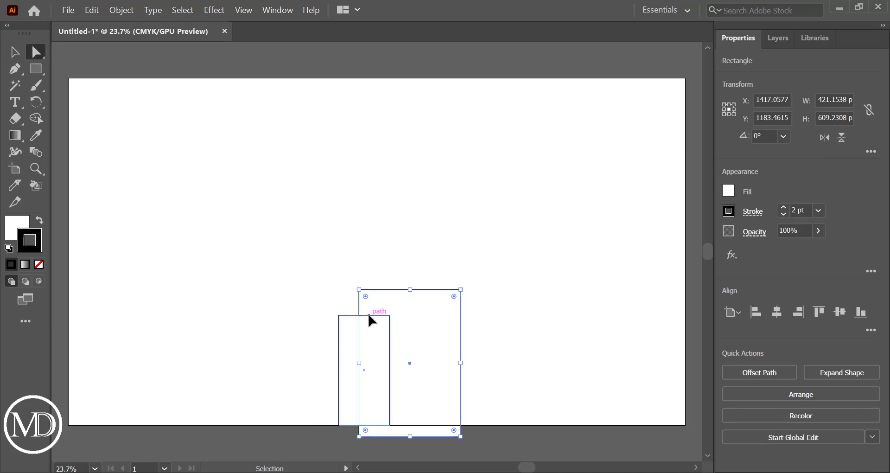
pyautogui.hotkey('ctrl', 'z')
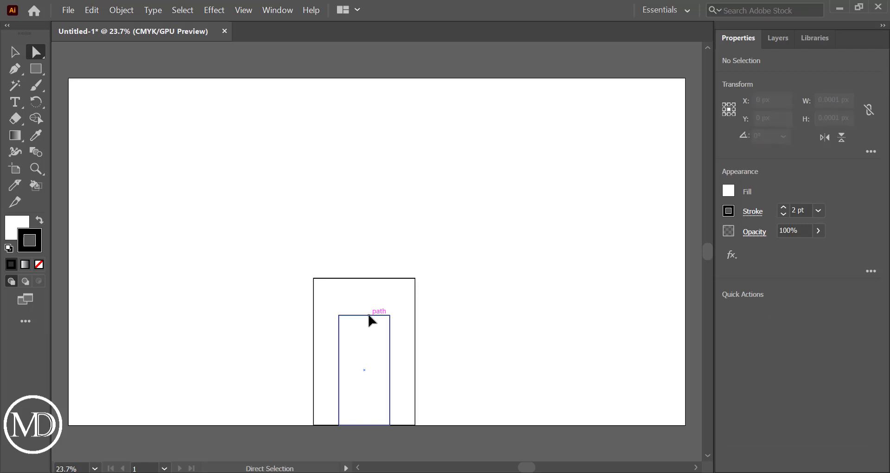
# Round the inner rectangle's top into a semicircular arch.
pyautogui.click(400, 324)
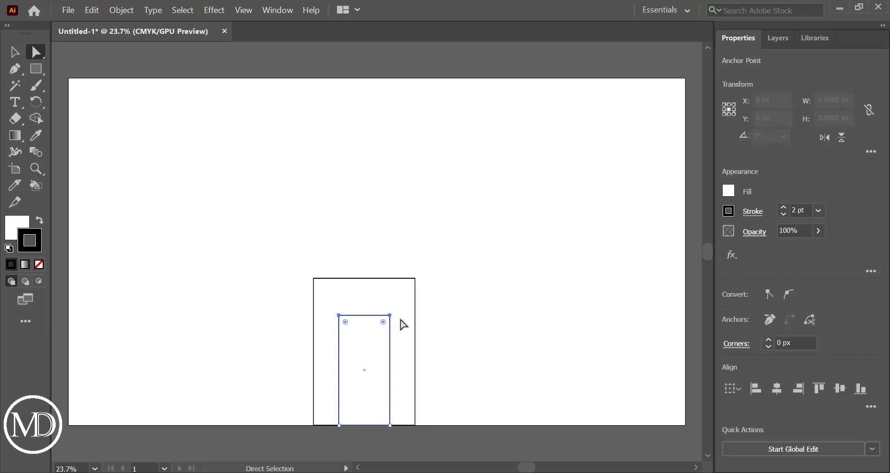
pyautogui.moveTo(353, 336); pyautogui.dragTo(359, 356)
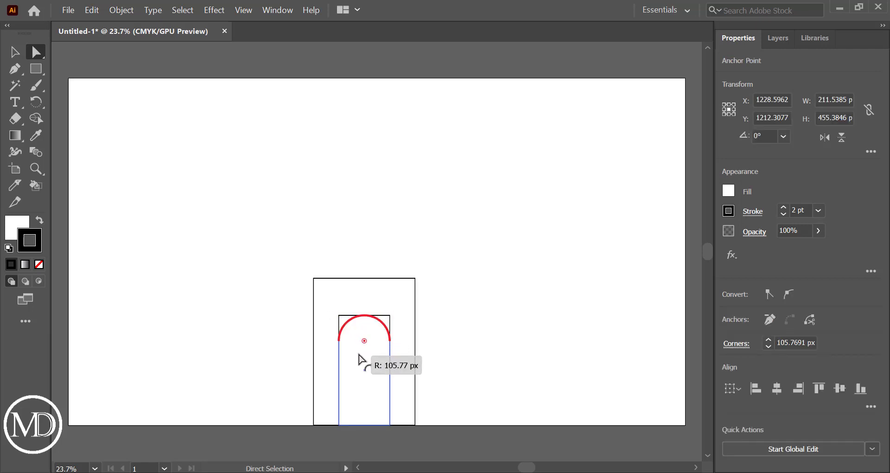
pyautogui.click(472, 359)
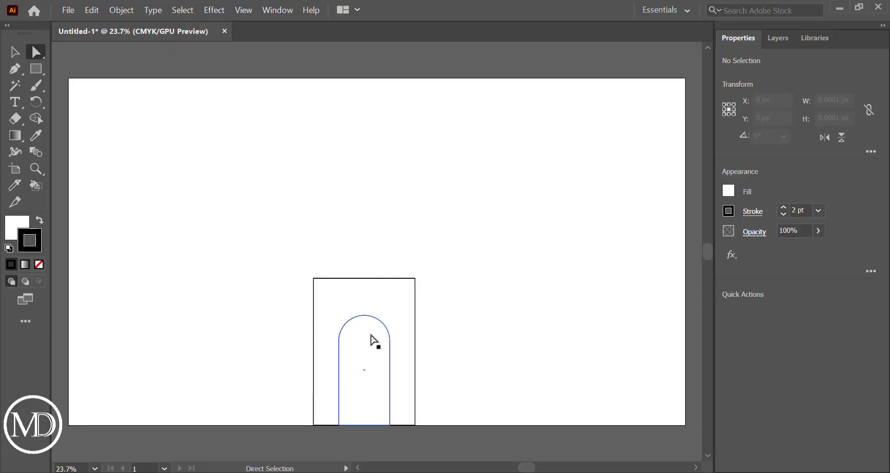
pyautogui.click(376, 319)
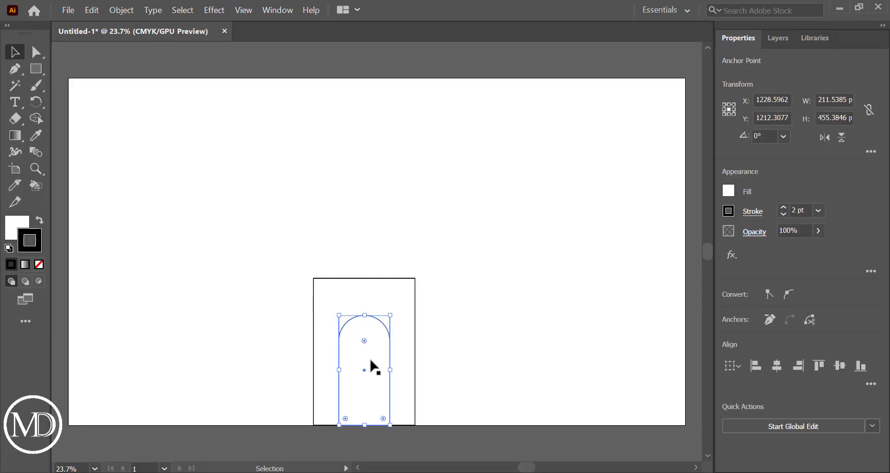
pyautogui.press('Delete')
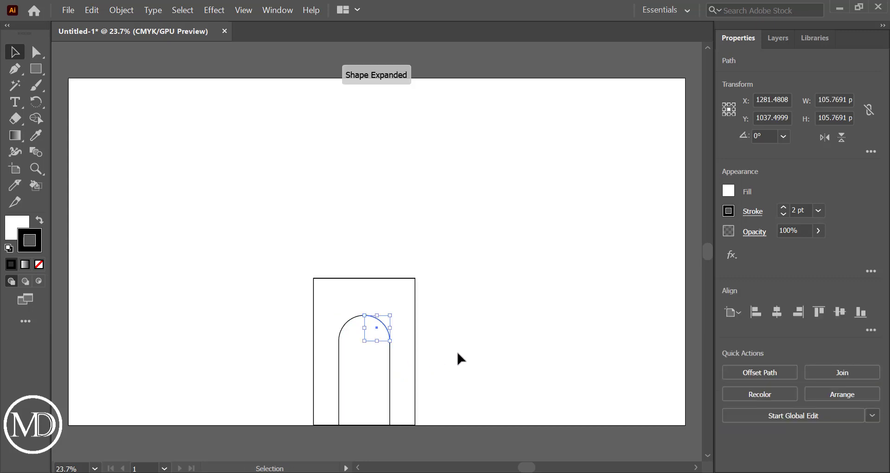
pyautogui.click(495, 338)
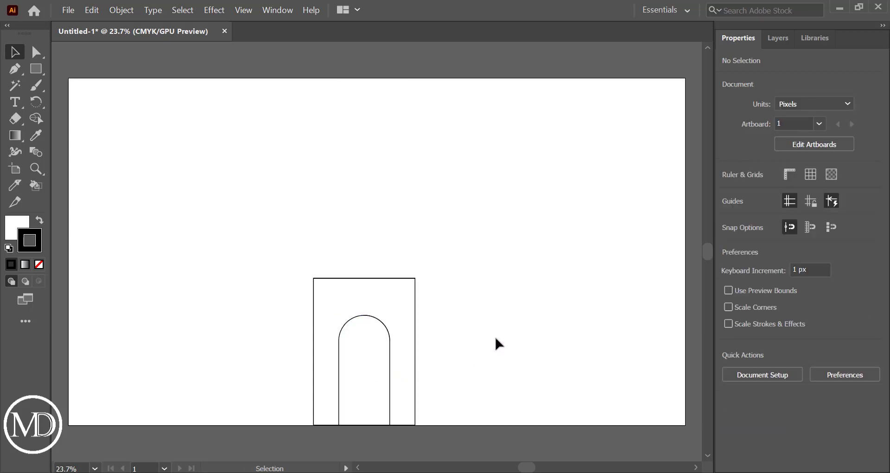
pyautogui.hotkey('ctrl', 'z')
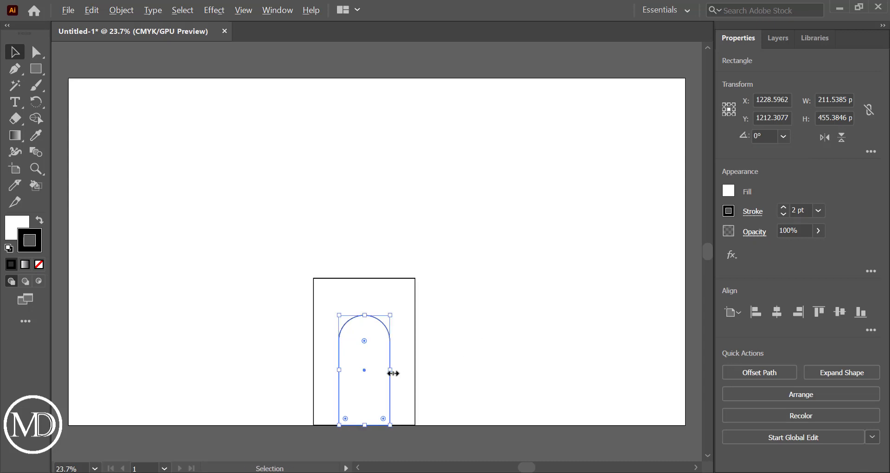
# Duplicate the arch and shorten the copy to a small nested height.
pyautogui.moveTo(393, 373); pyautogui.dragTo(384, 372)
pyautogui.moveTo(368, 315); pyautogui.dragTo(366, 344)
pyautogui.click(466, 321)
pyautogui.click(358, 365)
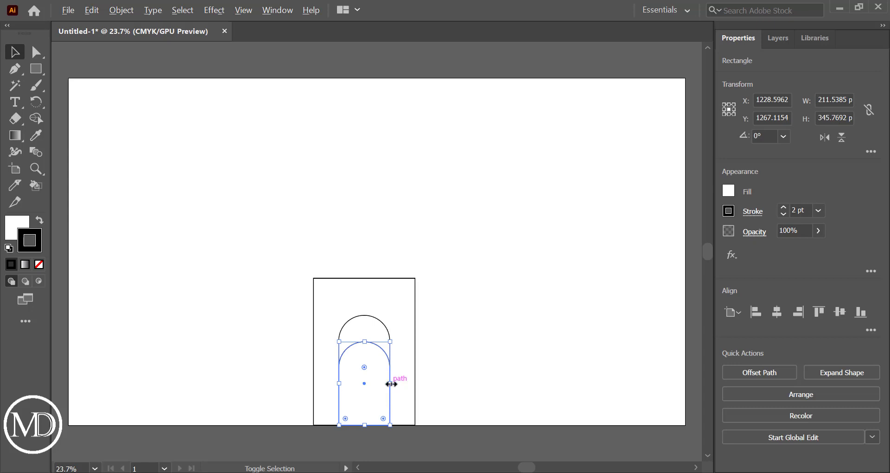
pyautogui.moveTo(391, 383); pyautogui.dragTo(384, 383)
pyautogui.moveTo(389, 380); pyautogui.dragTo(367, 379)
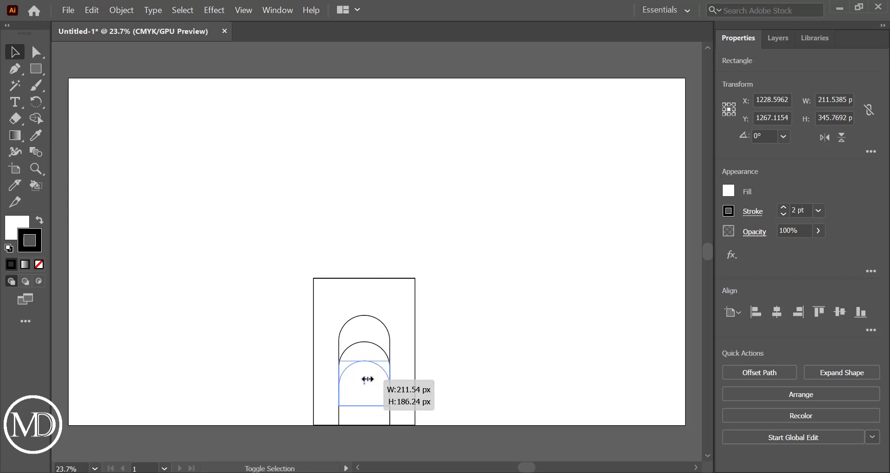
# Delete the shorter arch copy from inside the portal.
pyautogui.click(465, 390)
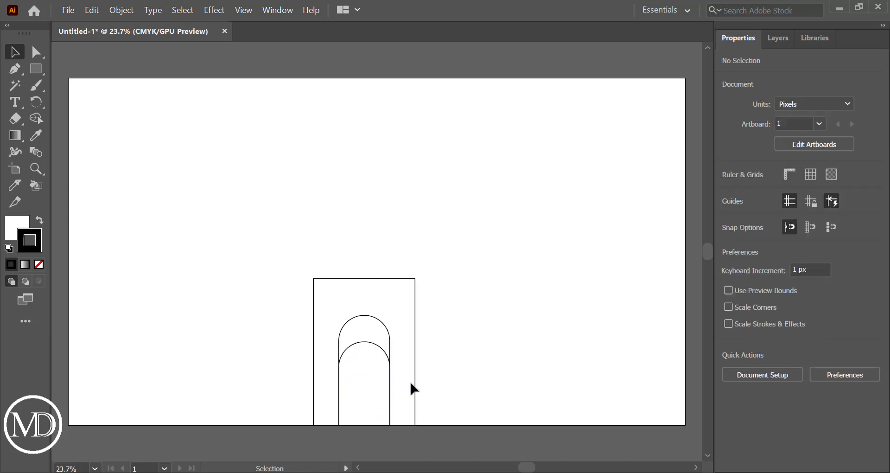
pyautogui.click(371, 379)
pyautogui.press('Delete')
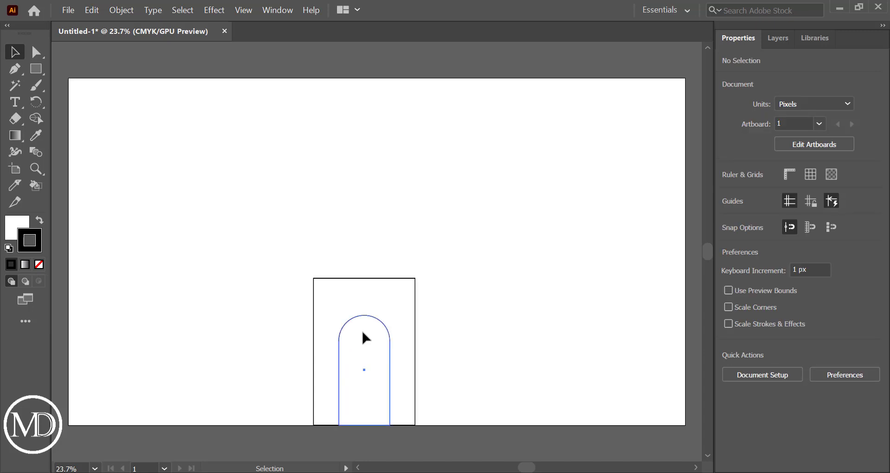
pyautogui.press('a')
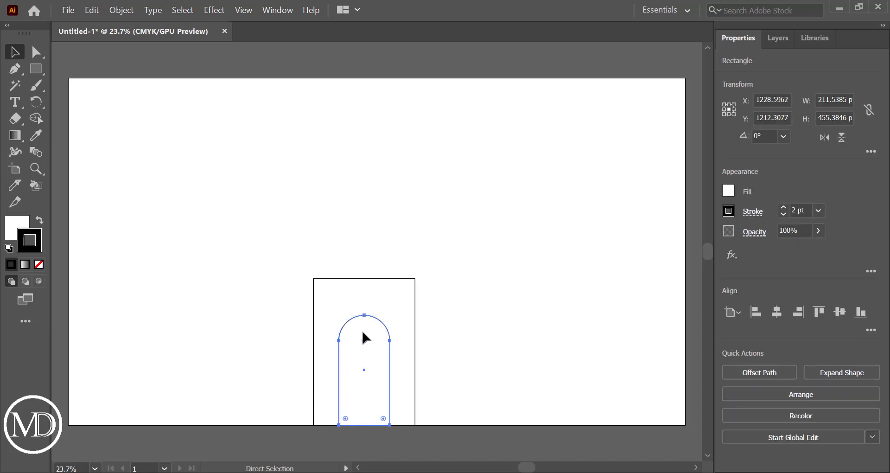
pyautogui.press('v')
# Make a test arch copy right of the portal, resize it, then delete it.
pyautogui.moveTo(364, 370); pyautogui.dragTo(486, 371)
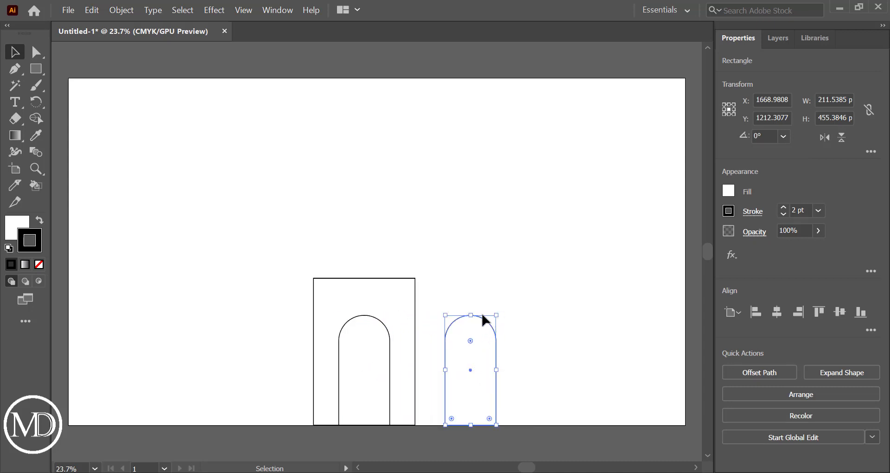
pyautogui.moveTo(497, 316); pyautogui.dragTo(482, 326)
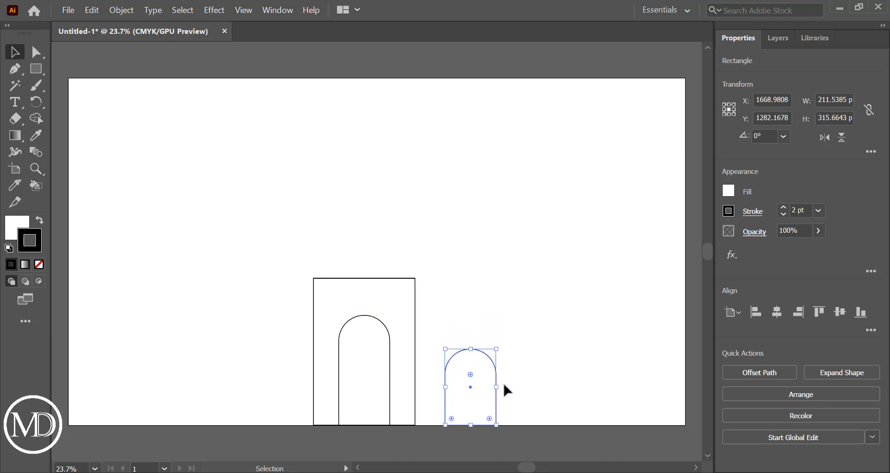
pyautogui.moveTo(499, 389); pyautogui.dragTo(486, 389)
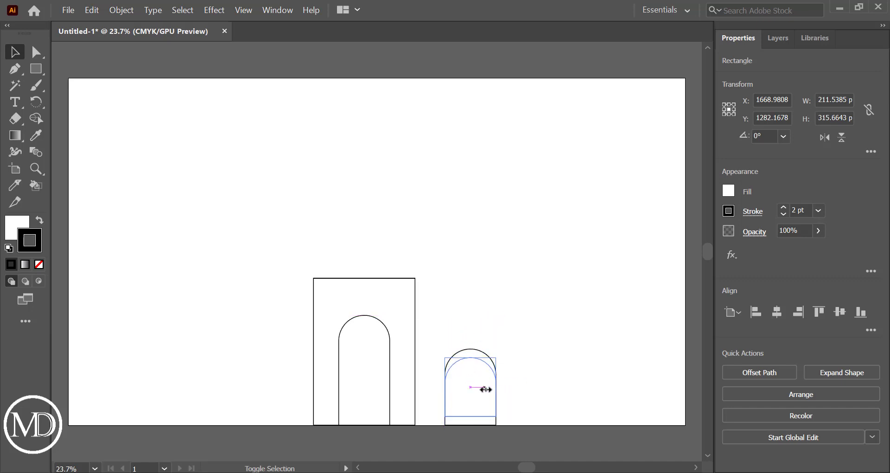
pyautogui.press('Delete')
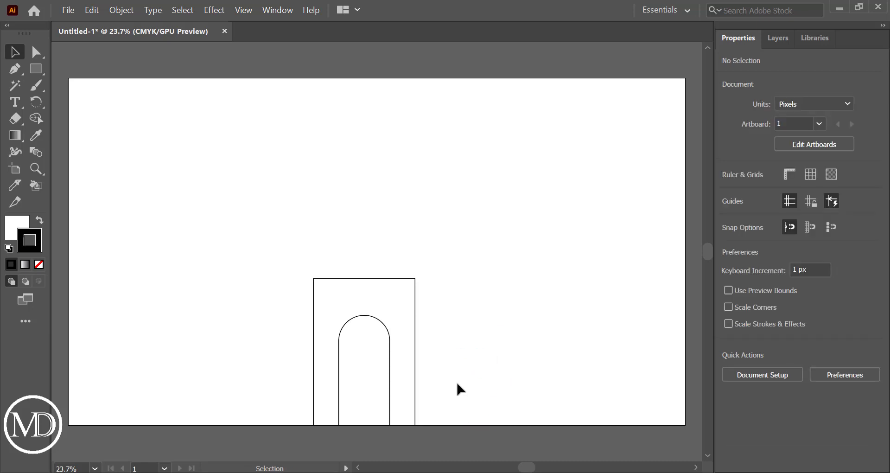
pyautogui.click(475, 333)
pyautogui.click(359, 352)
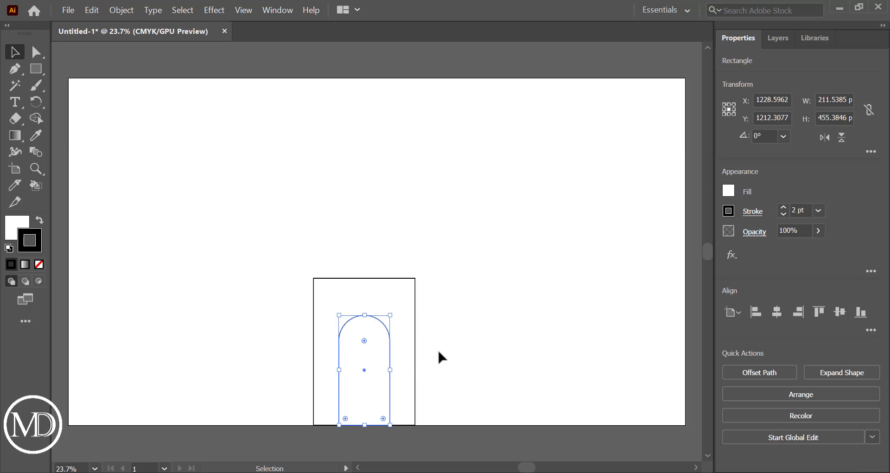
pyautogui.click(454, 352)
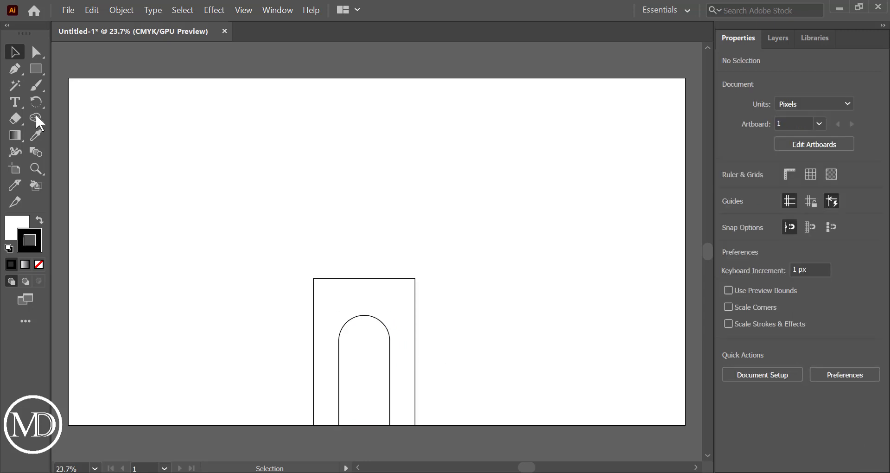
# Draw a narrow rectangle and move it to the right of the portal.
pyautogui.click(37, 72)
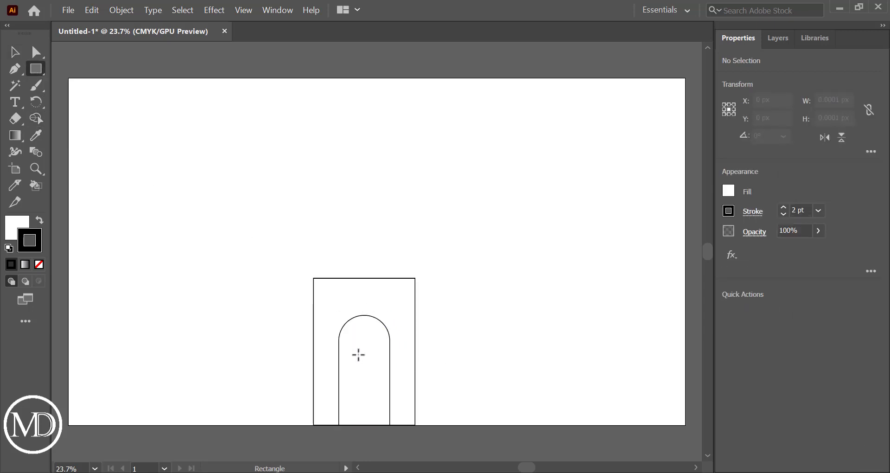
pyautogui.moveTo(354, 339); pyautogui.dragTo(378, 423)
pyautogui.click(16, 55)
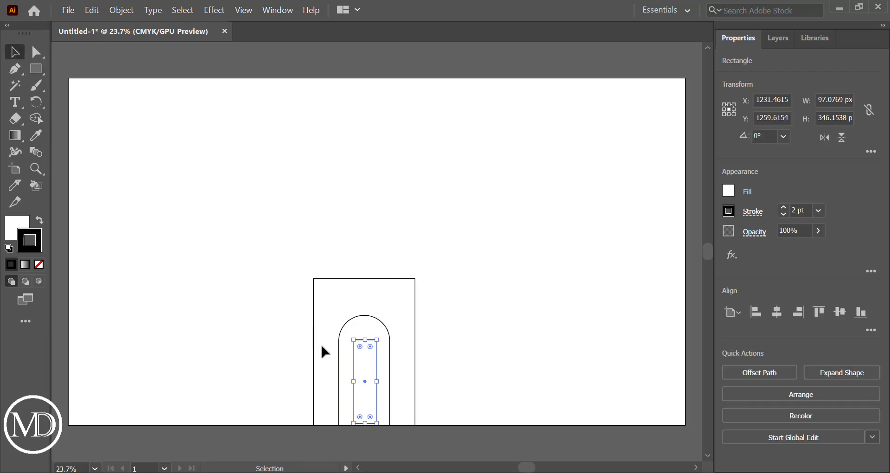
pyautogui.moveTo(367, 387)
pyautogui.mouseDown()
pyautogui.moveTo(480, 394)
pyautogui.moveTo(477, 379)
pyautogui.mouseUp()
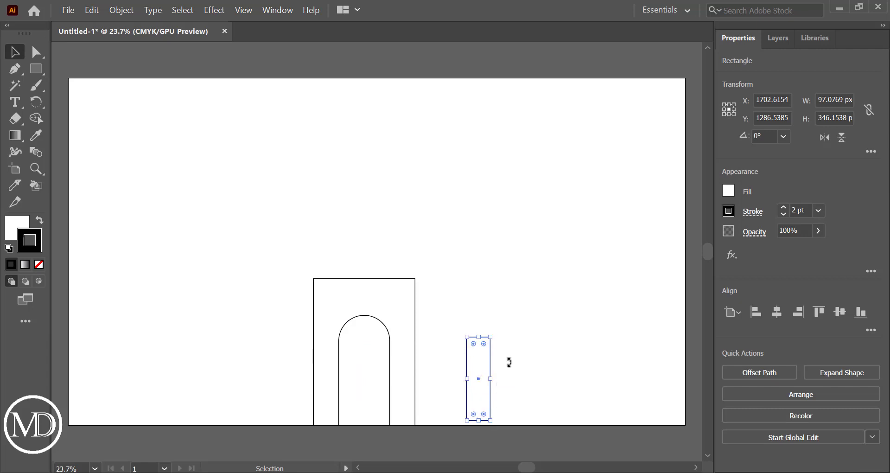
pyautogui.click(542, 354)
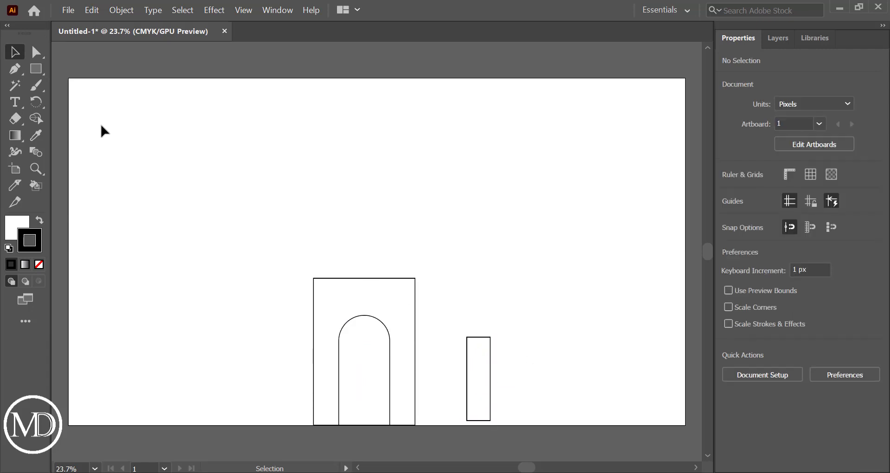
# Round the narrow rectangle's top corners, place it inside the tall arch, and bottom-align both.
pyautogui.click(42, 54)
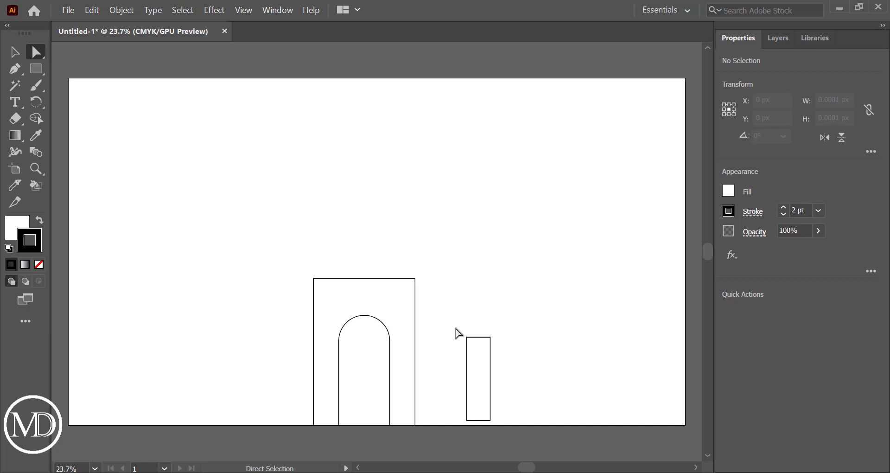
pyautogui.moveTo(458, 333)
pyautogui.mouseDown()
pyautogui.moveTo(529, 346)
pyautogui.moveTo(478, 359)
pyautogui.mouseUp()
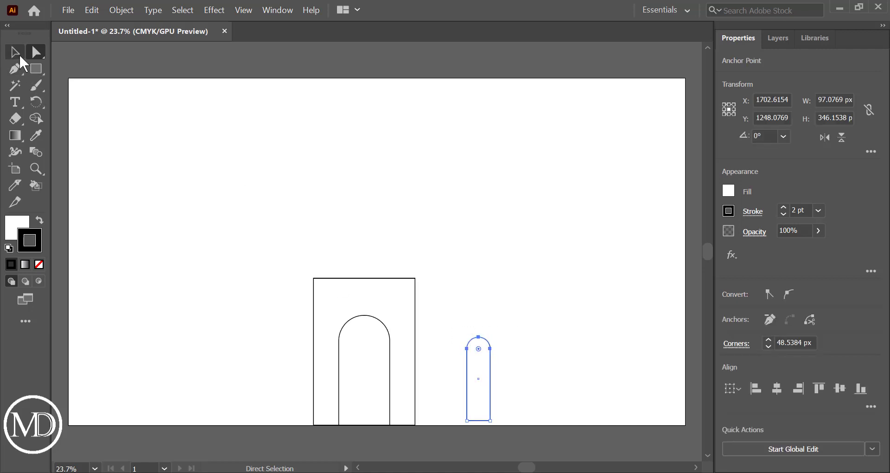
pyautogui.click(19, 55)
pyautogui.click(458, 281)
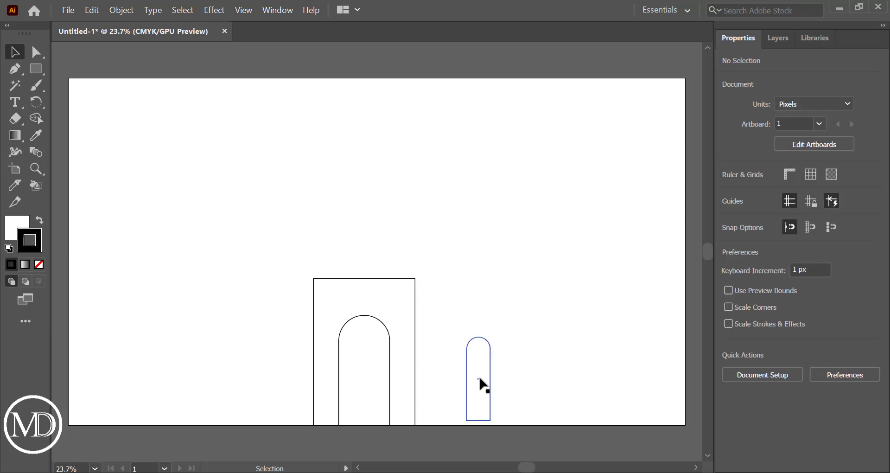
pyautogui.moveTo(480, 384); pyautogui.dragTo(365, 386)
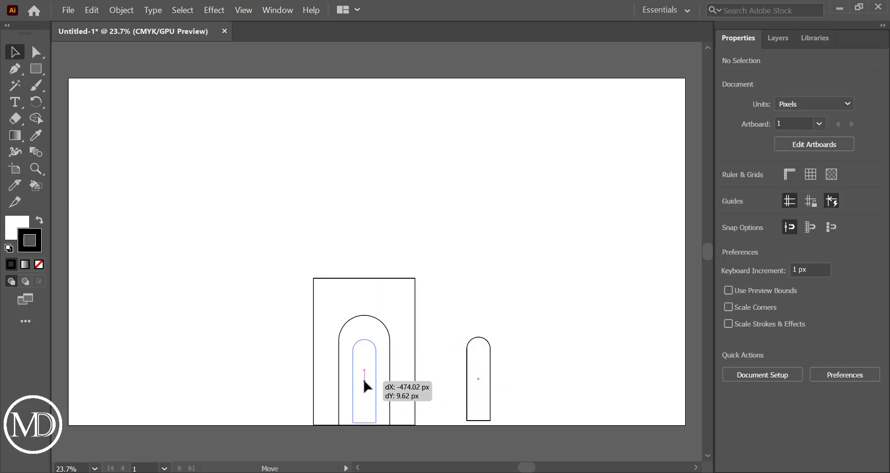
pyautogui.moveTo(285, 293); pyautogui.dragTo(527, 390)
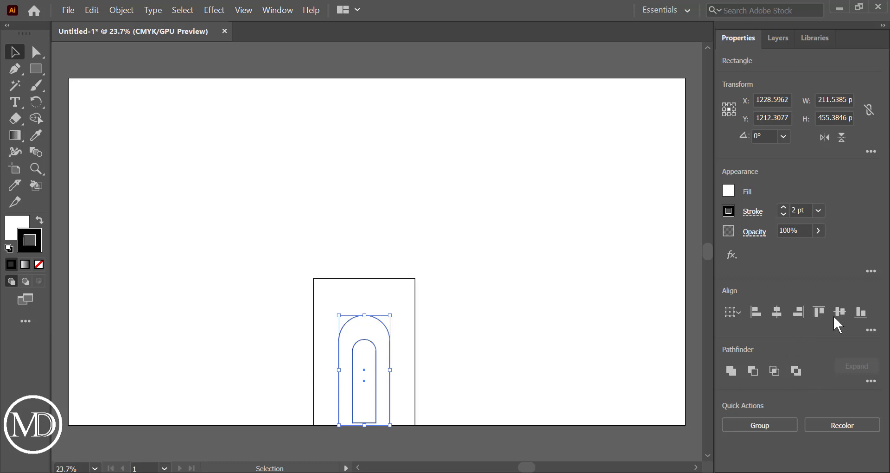
pyautogui.click(861, 311)
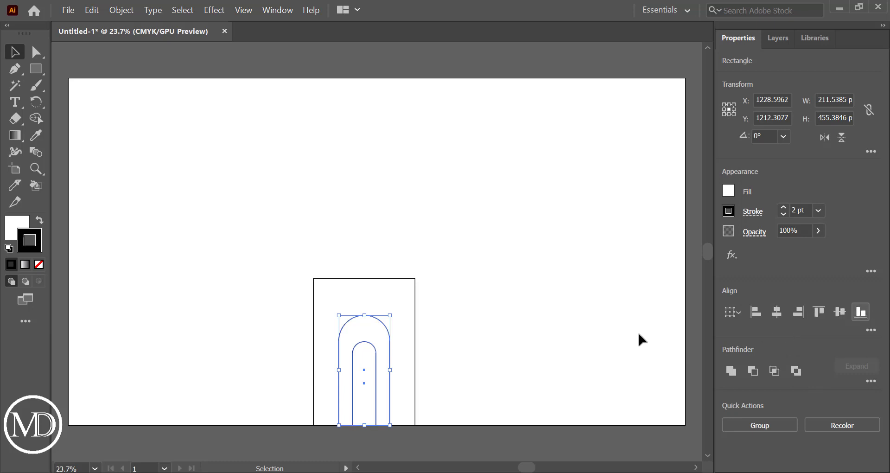
pyautogui.click(610, 341)
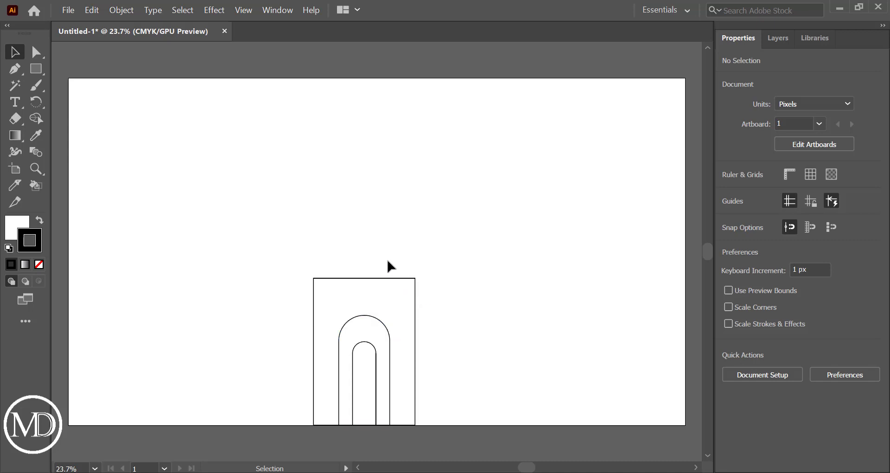
# Narrow the portal frame about its centre to roughly 370 × 535 px and bottom-align it with the arches.
pyautogui.hotkey('ctrl', 'a')
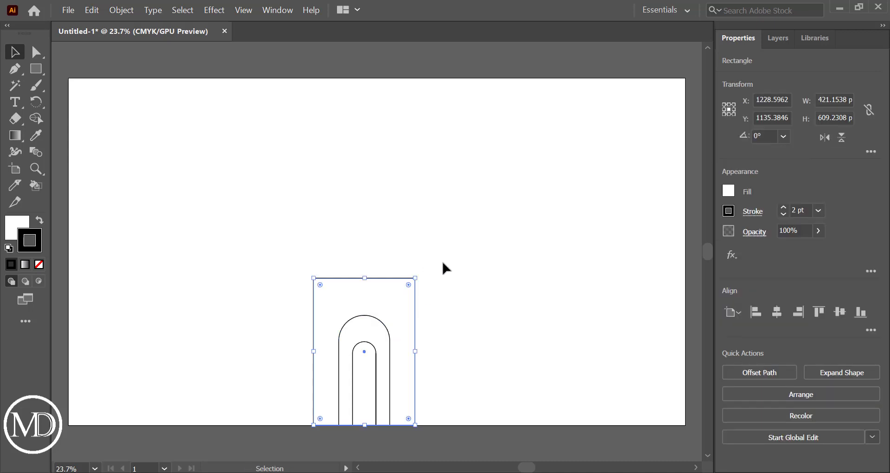
pyautogui.click(441, 260)
pyautogui.click(388, 300)
pyautogui.moveTo(416, 352); pyautogui.dragTo(410, 351)
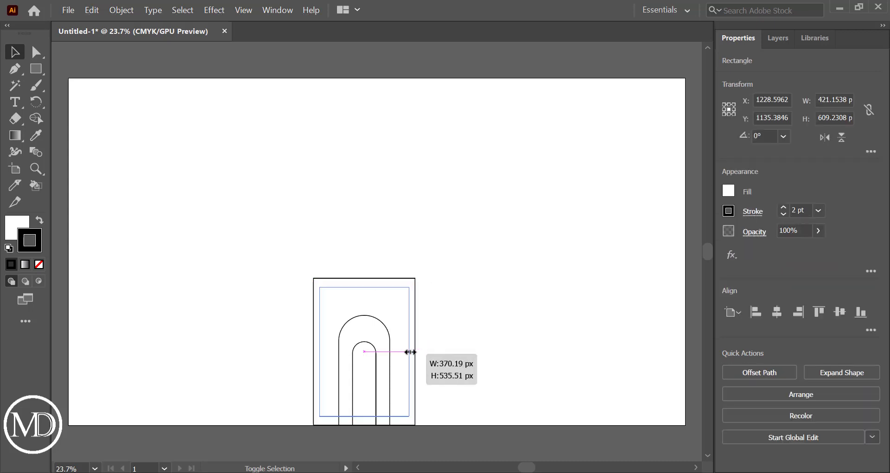
pyautogui.click(464, 367)
pyautogui.moveTo(235, 275); pyautogui.dragTo(472, 433)
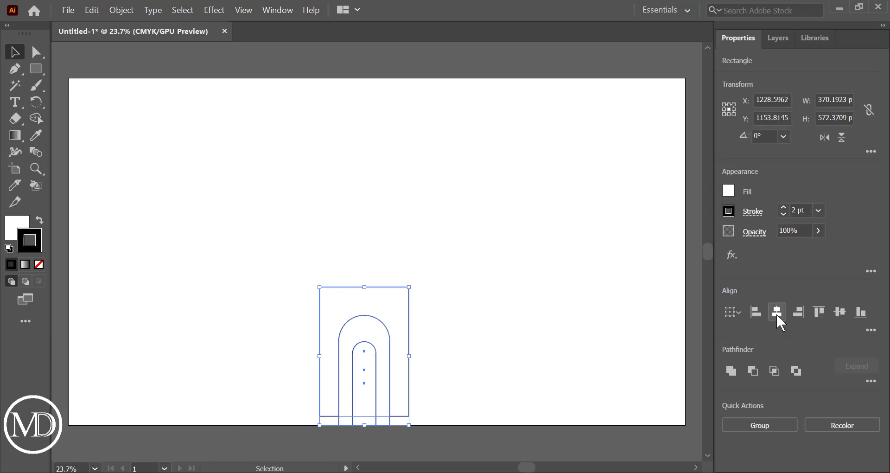
pyautogui.click(860, 318)
pyautogui.click(573, 355)
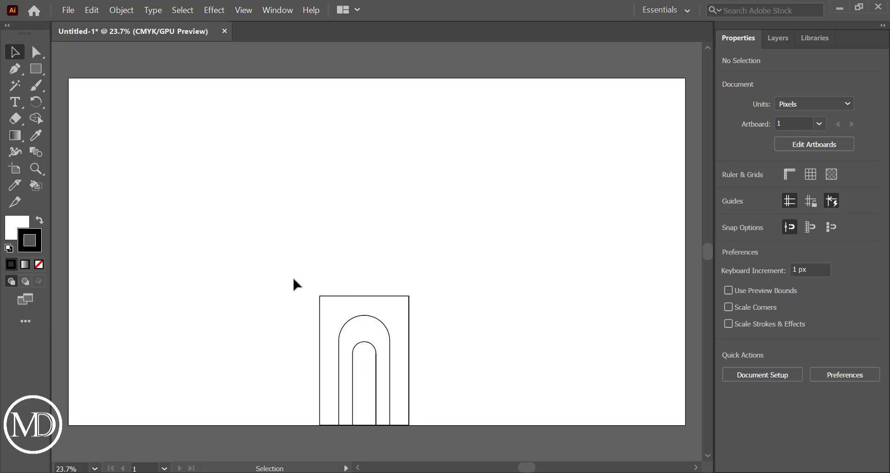
# Temporarily hide and reshow the portal artwork to check it.
pyautogui.moveTo(294, 279); pyautogui.dragTo(435, 383)
pyautogui.hotkey('ctrl', '3')
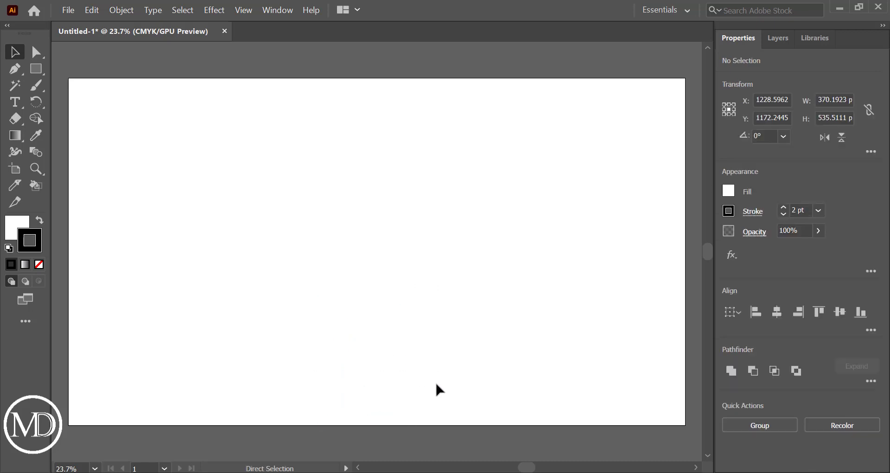
pyautogui.hotkey('ctrl', 'alt', '3')
pyautogui.click(434, 379)
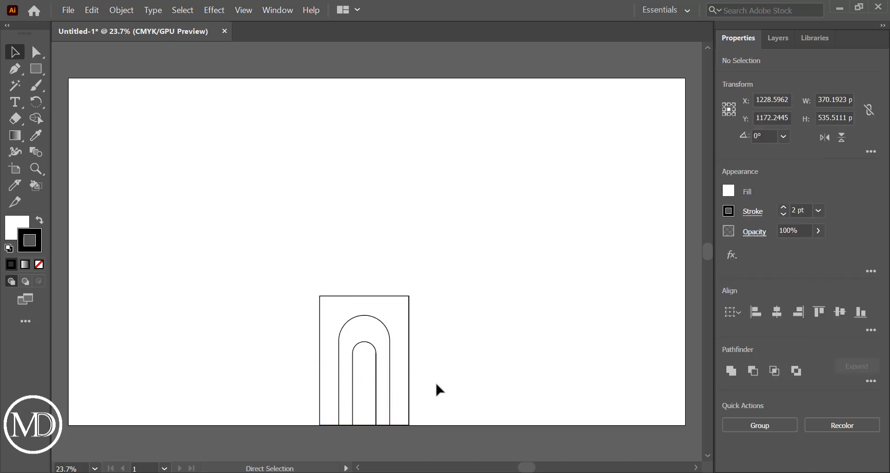
# Draw a 92 × 535 px rectangle flush against the portal's right edge.
pyautogui.click(35, 70)
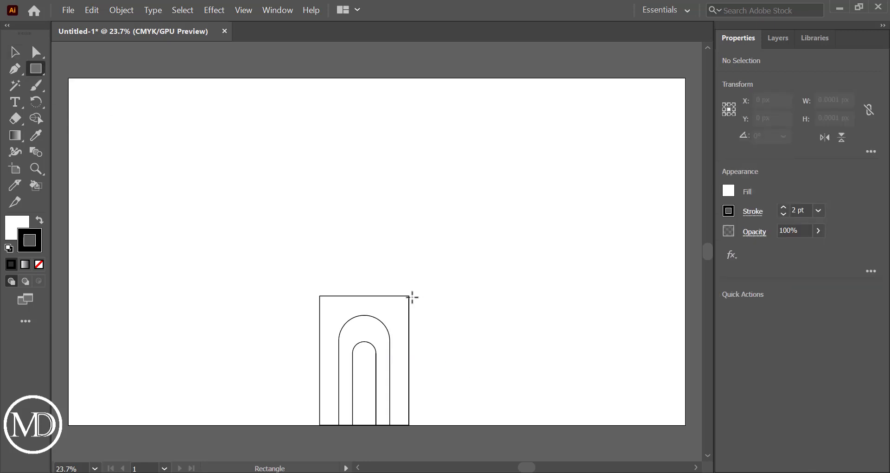
pyautogui.moveTo(409, 295); pyautogui.dragTo(434, 425)
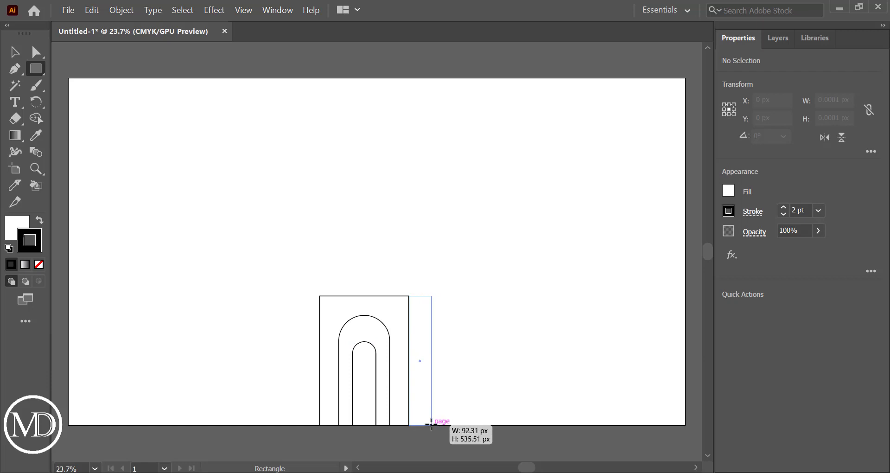
pyautogui.moveTo(435, 424); pyautogui.dragTo(431, 425)
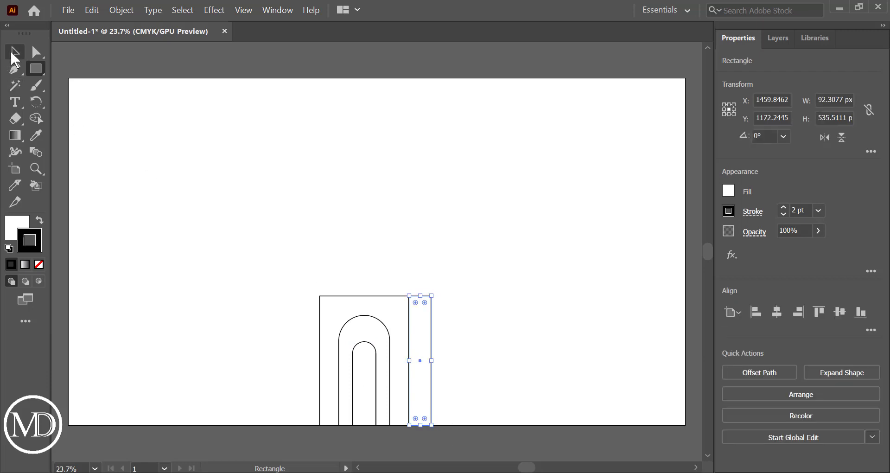
pyautogui.click(15, 52)
# Scroll around the view to check the side wing's alignment with the portal.
pyautogui.scroll(3, 410, 292)
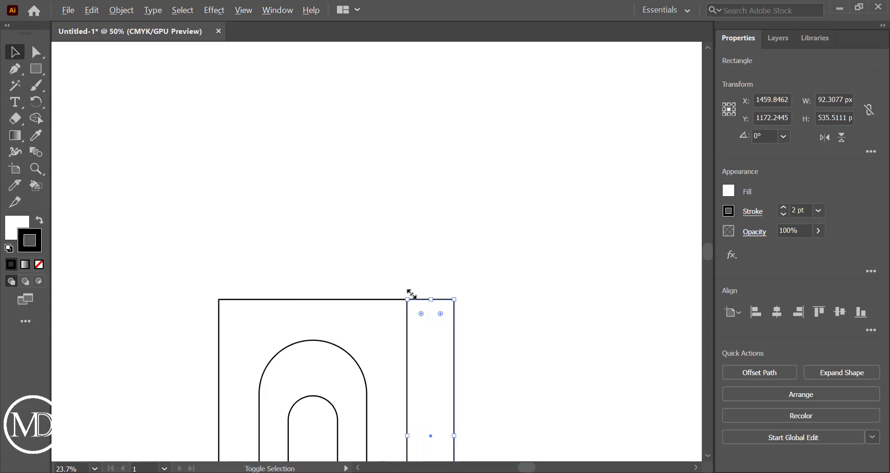
pyautogui.scroll(5, 411, 293)
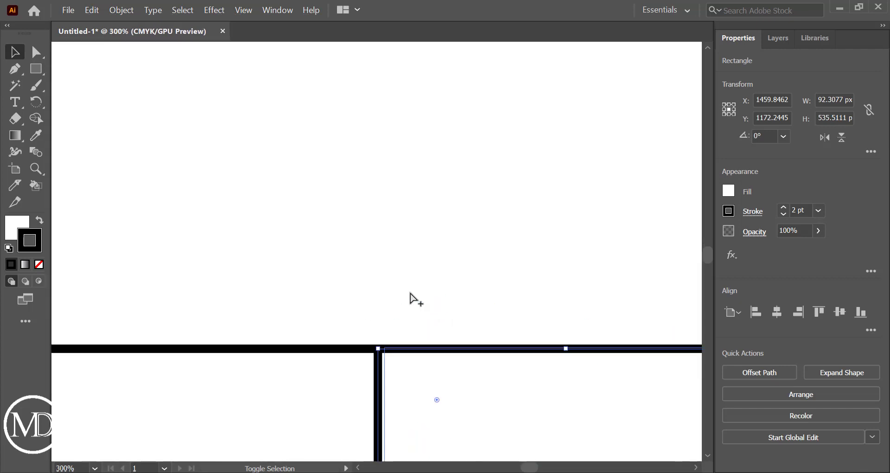
pyautogui.click(460, 309)
pyautogui.scroll(-3, 464, 313)
pyautogui.scroll(-3, 465, 315)
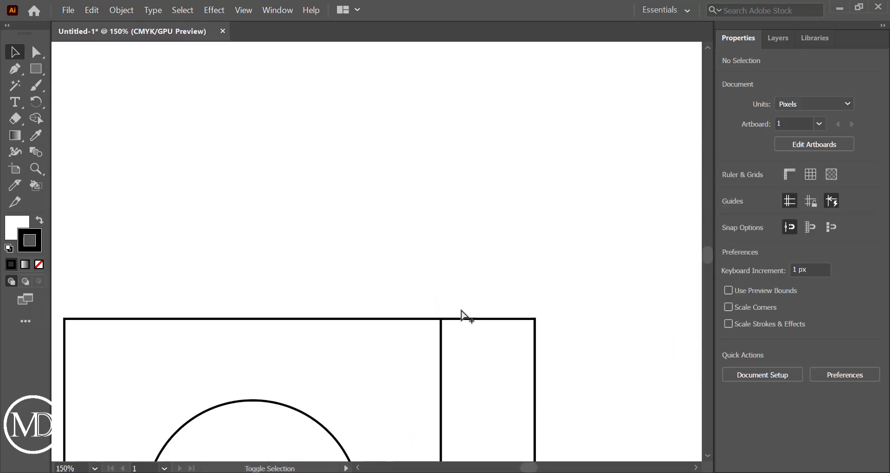
pyautogui.scroll(-3, 465, 315)
pyautogui.scroll(-2, 462, 315)
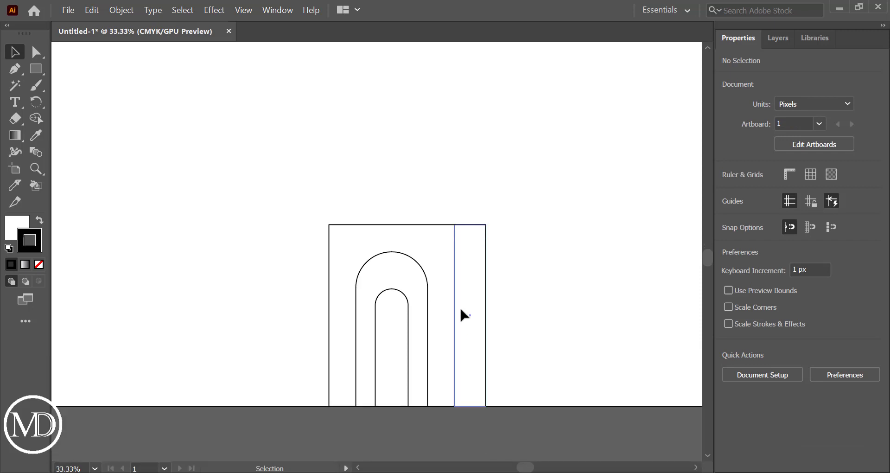
pyautogui.scroll(-1, 462, 315)
pyautogui.scroll(-1, 461, 316)
pyautogui.hscroll(1, 499, 303)
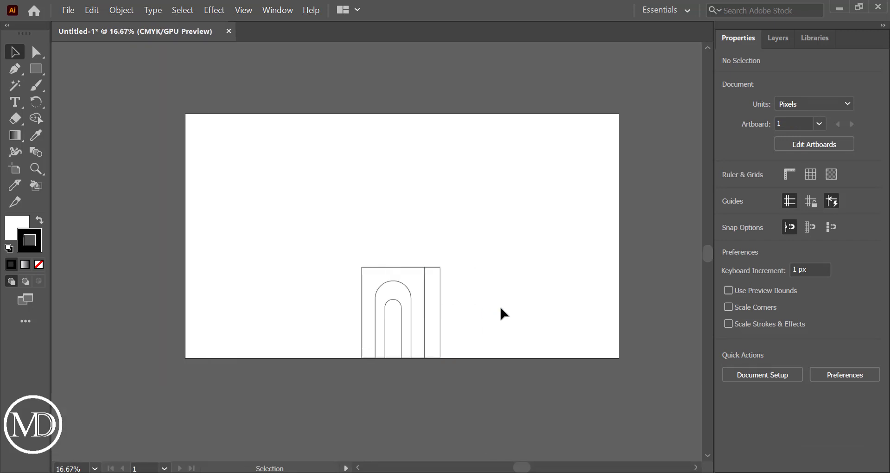
pyautogui.hscroll(1, 499, 303)
pyautogui.scroll(1, 432, 306)
pyautogui.hscroll(-2, 429, 306)
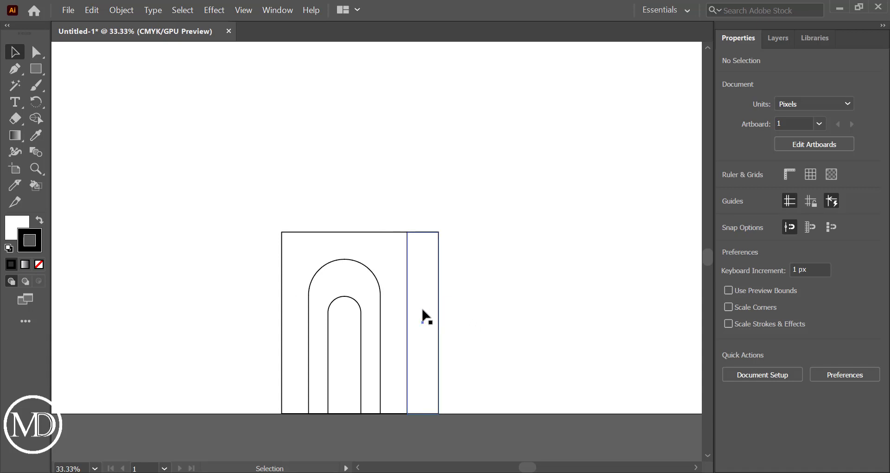
# Copy the right wing flush against the portal's left side and bottom-align all facade shapes.
pyautogui.click(422, 311)
pyautogui.moveTo(423, 311); pyautogui.dragTo(268, 309)
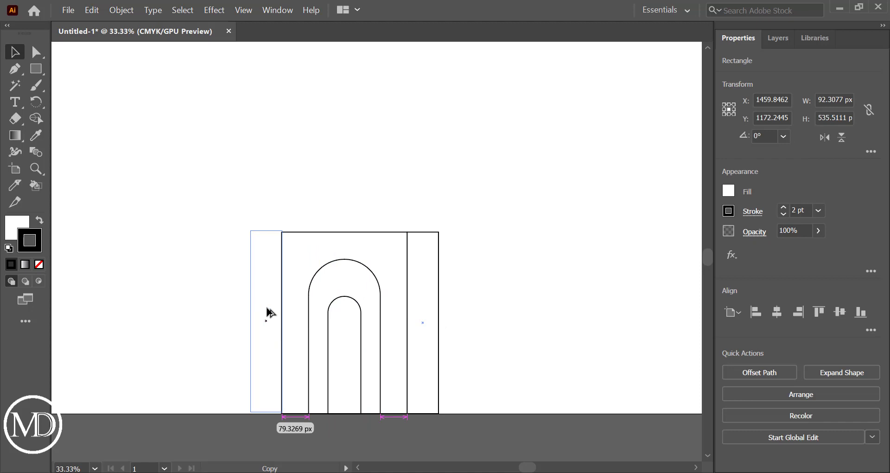
pyautogui.moveTo(268, 308); pyautogui.dragTo(268, 308)
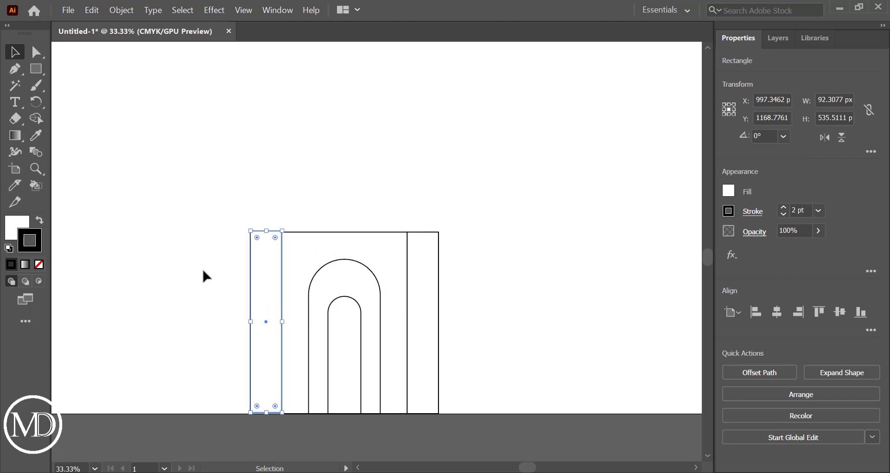
pyautogui.moveTo(203, 269); pyautogui.dragTo(503, 299)
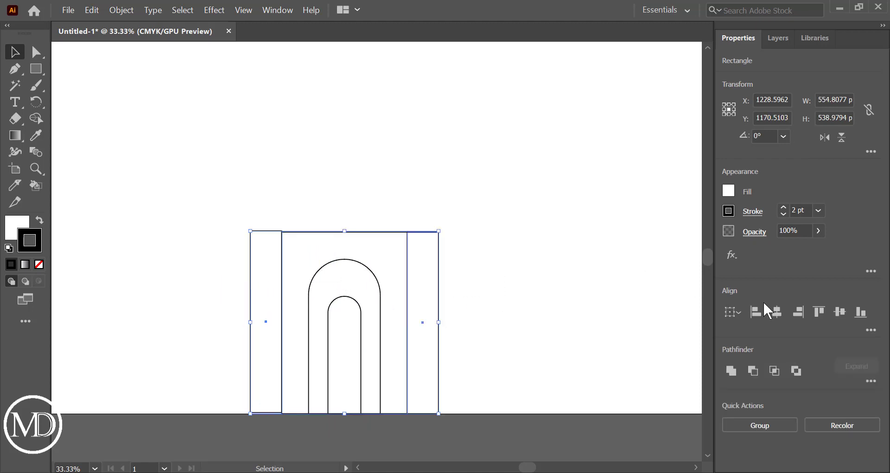
pyautogui.click(861, 311)
pyautogui.click(572, 321)
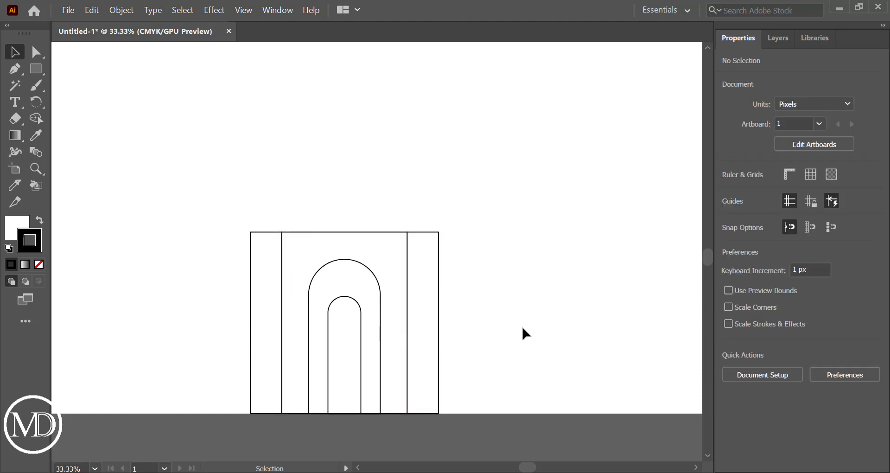
# Raise the central portal frame to about 559 px, above both wings.
pyautogui.click(344, 251)
pyautogui.click(370, 183)
pyautogui.click(349, 252)
pyautogui.moveTo(346, 231); pyautogui.dragTo(347, 223)
pyautogui.click(356, 210)
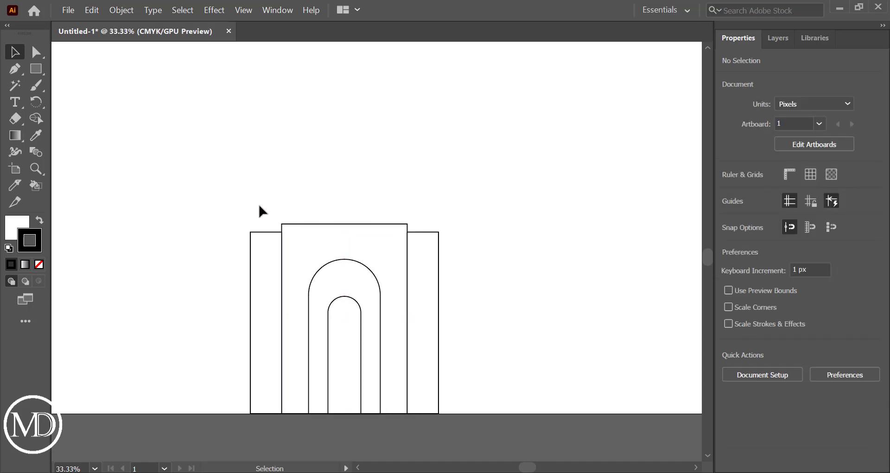
pyautogui.moveTo(266, 211); pyautogui.dragTo(473, 291)
pyautogui.click(473, 291)
pyautogui.click(36, 71)
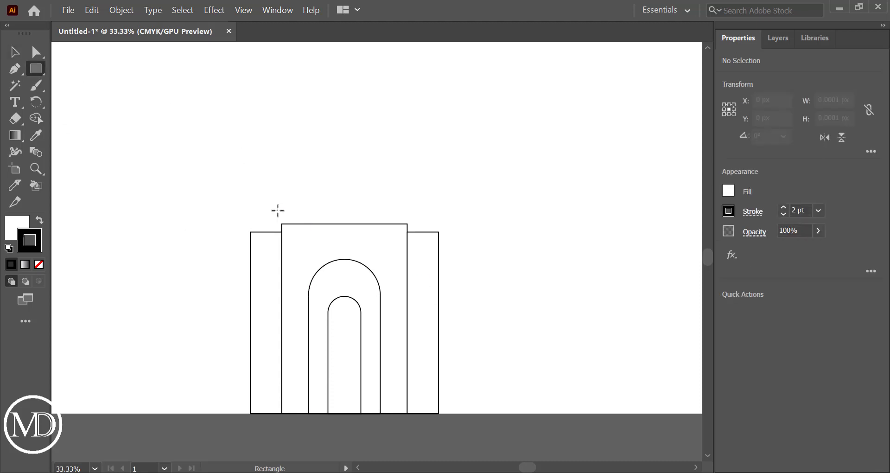
# Draw a thin 370 × 40 px band across the portal's top and stack a copy above it.
pyautogui.moveTo(282, 210); pyautogui.dragTo(407, 225)
pyautogui.click(16, 55)
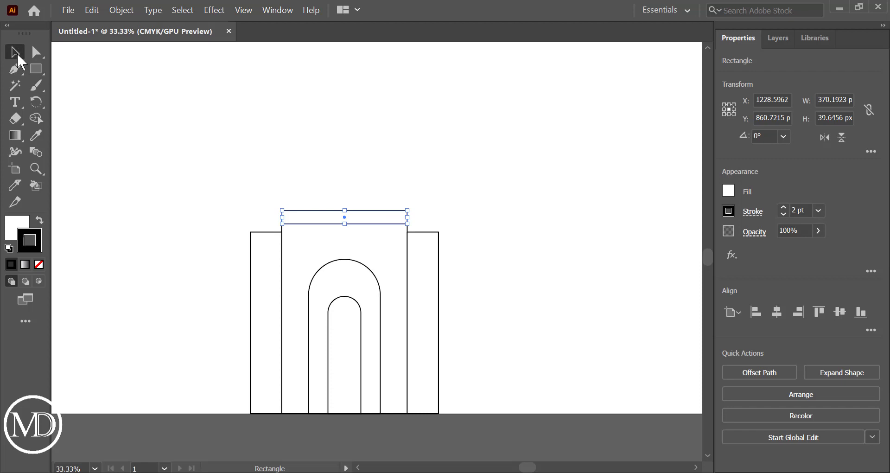
pyautogui.click(237, 165)
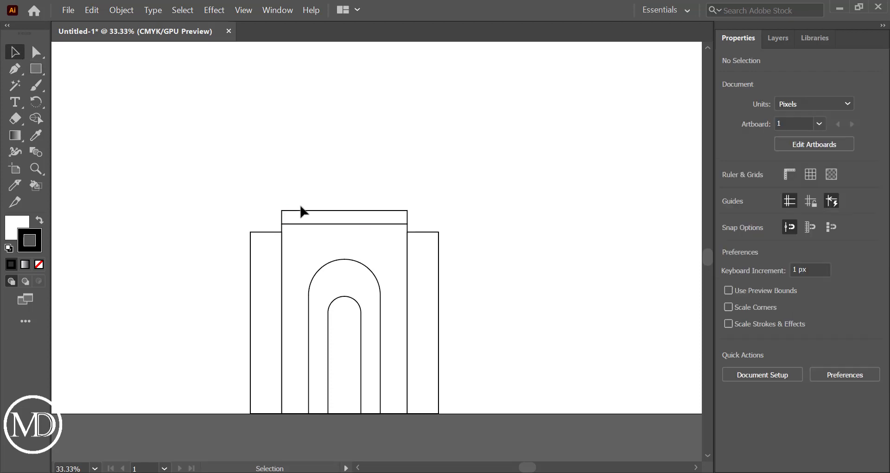
pyautogui.moveTo(354, 224); pyautogui.dragTo(357, 207)
pyautogui.click(423, 221)
# Copy the lower band over to the right wing and nudge it down onto the wing's top.
pyautogui.click(377, 222)
pyautogui.moveTo(380, 222)
pyautogui.mouseDown()
pyautogui.moveTo(510, 229)
pyautogui.moveTo(487, 223)
pyautogui.mouseUp()
pyautogui.click(505, 268)
pyautogui.press('Down')
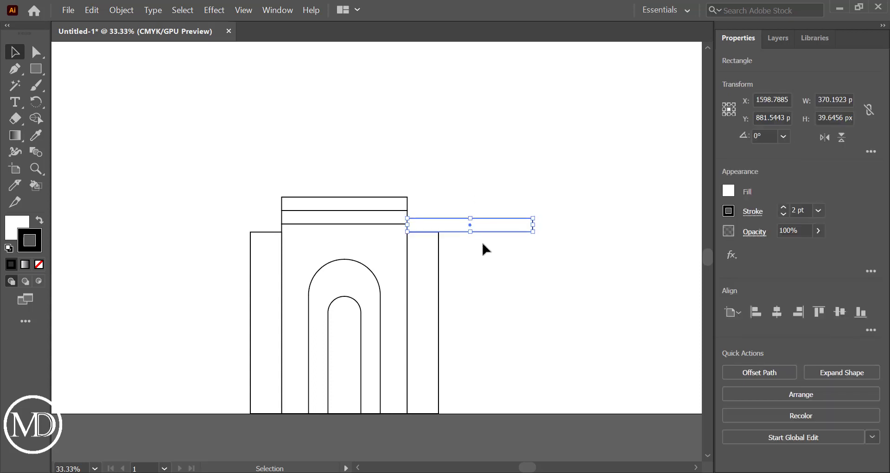
pyautogui.press('Down')
pyautogui.press('Down')
pyautogui.click(482, 244)
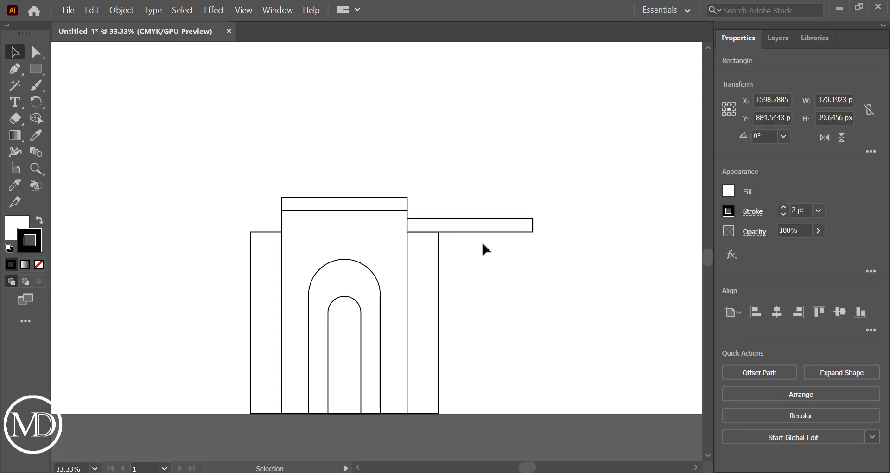
pyautogui.click(469, 231)
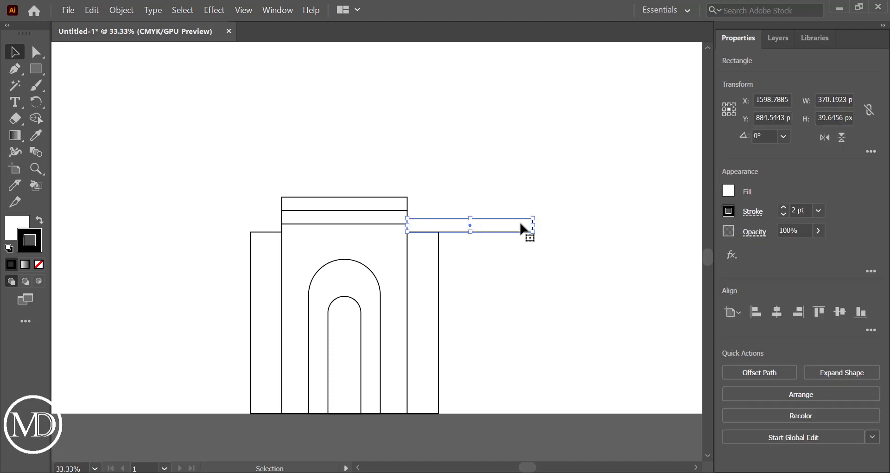
# Shorten the right-wing band to the 92 px wing width and stack a copy above it.
pyautogui.scroll(1, 533, 226)
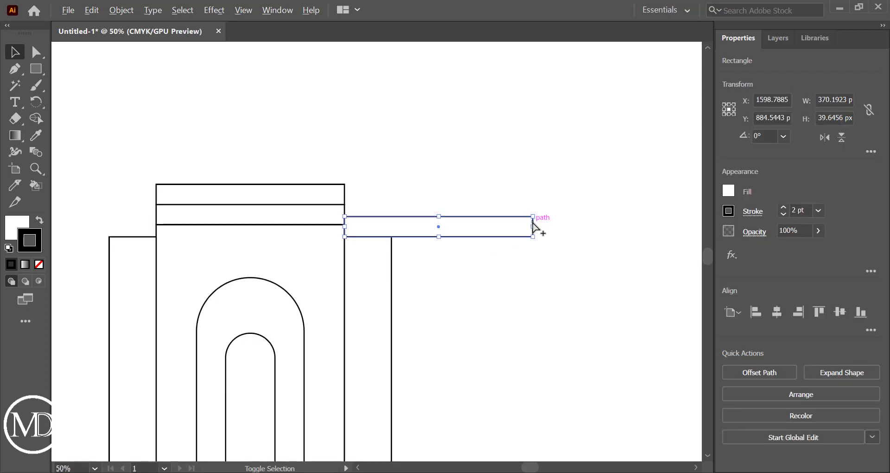
pyautogui.scroll(1, 533, 226)
pyautogui.moveTo(533, 231); pyautogui.dragTo(345, 233)
pyautogui.click(394, 239)
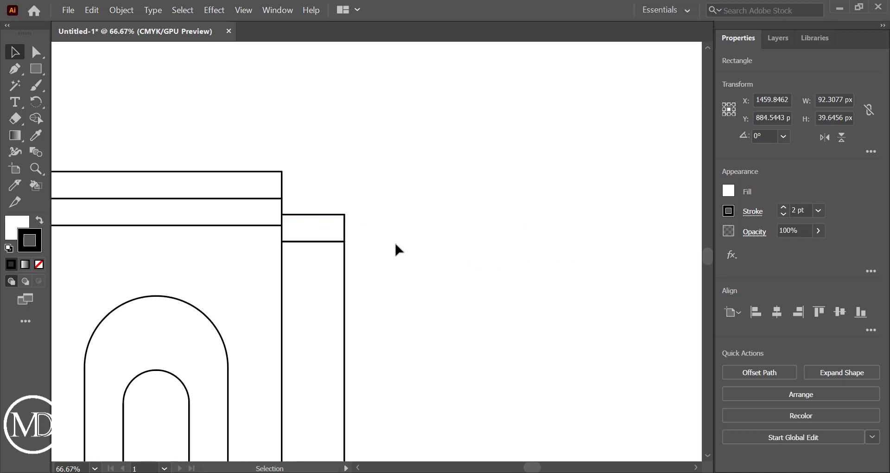
pyautogui.click(314, 236)
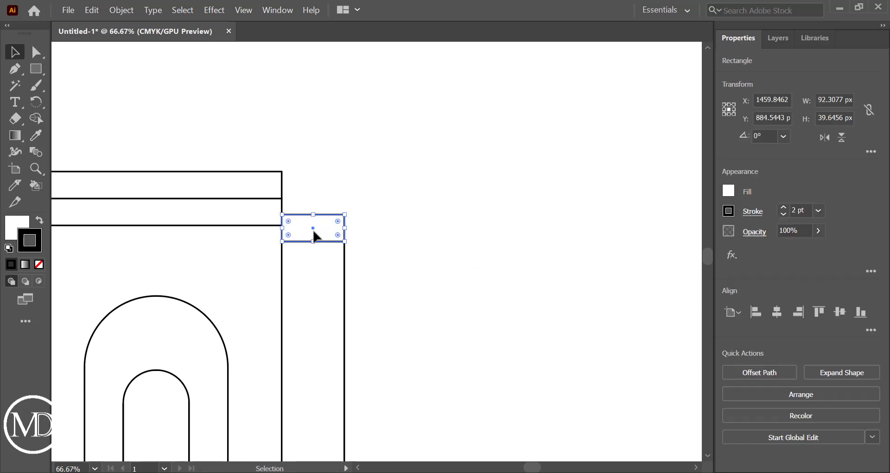
pyautogui.moveTo(315, 235); pyautogui.dragTo(314, 202)
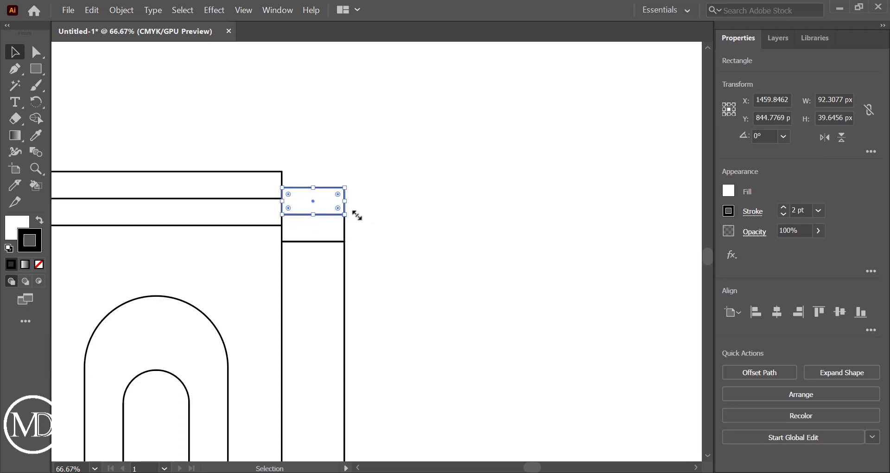
pyautogui.click(407, 225)
# Copy and paste the two right-wing bands and place the pair on the left wing's top.
pyautogui.moveTo(352, 172); pyautogui.dragTo(327, 222)
pyautogui.hotkey('ctrl', 'c')
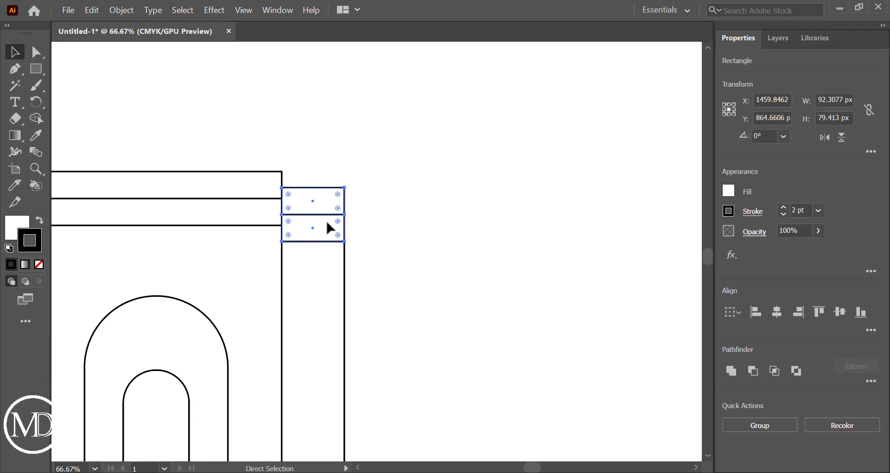
pyautogui.hotkey('ctrl', 'v')
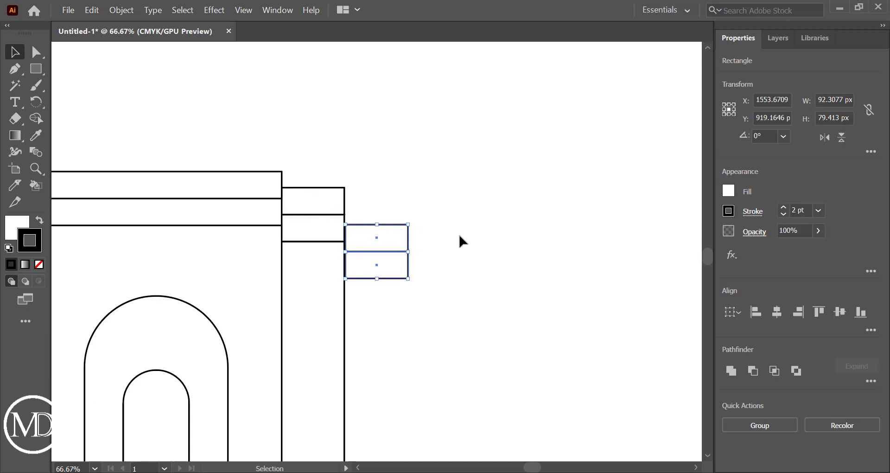
pyautogui.hscroll(-3, 458, 240)
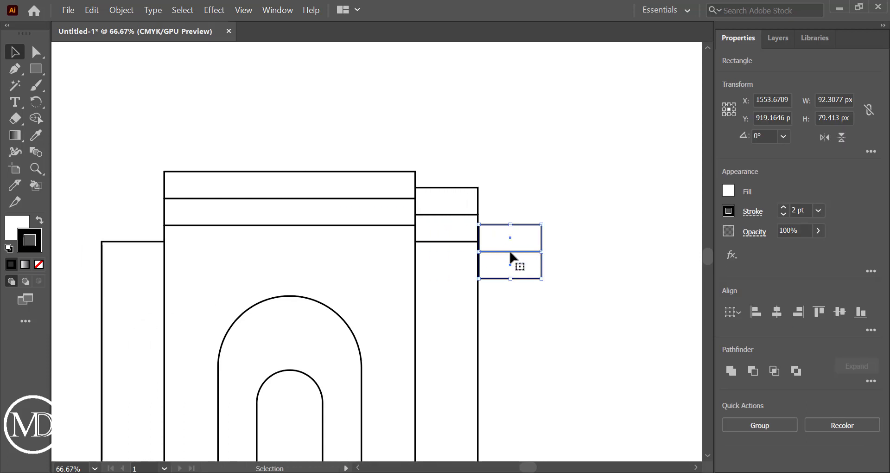
pyautogui.moveTo(510, 253); pyautogui.dragTo(133, 213)
pyautogui.click(125, 139)
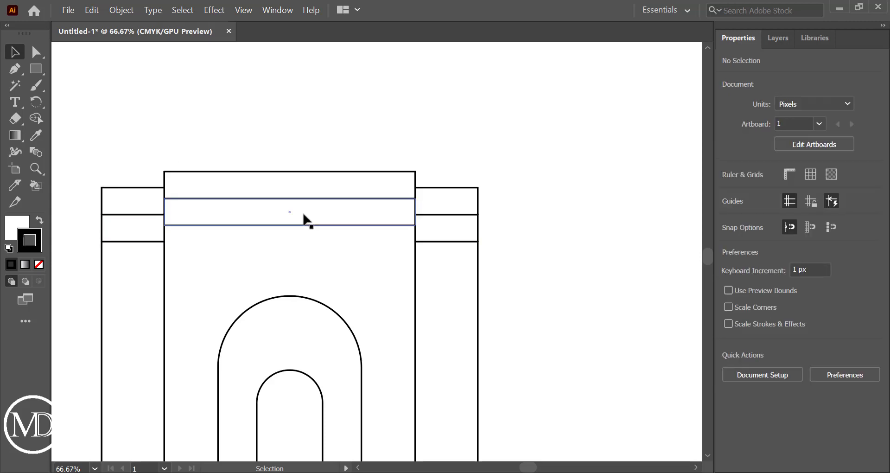
pyautogui.scroll(-1, 304, 218)
pyautogui.scroll(1, 304, 218)
pyautogui.scroll(2, 304, 218)
pyautogui.hscroll(-3, 304, 218)
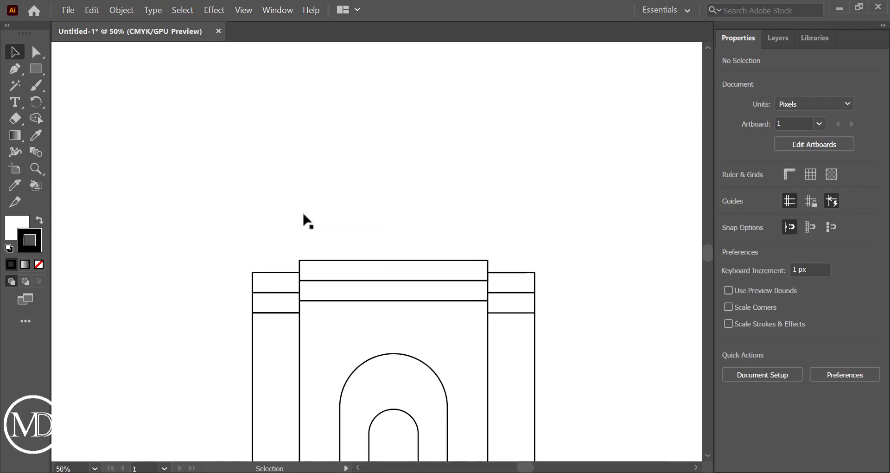
pyautogui.scroll(-2, 304, 218)
pyautogui.scroll(-1, 304, 218)
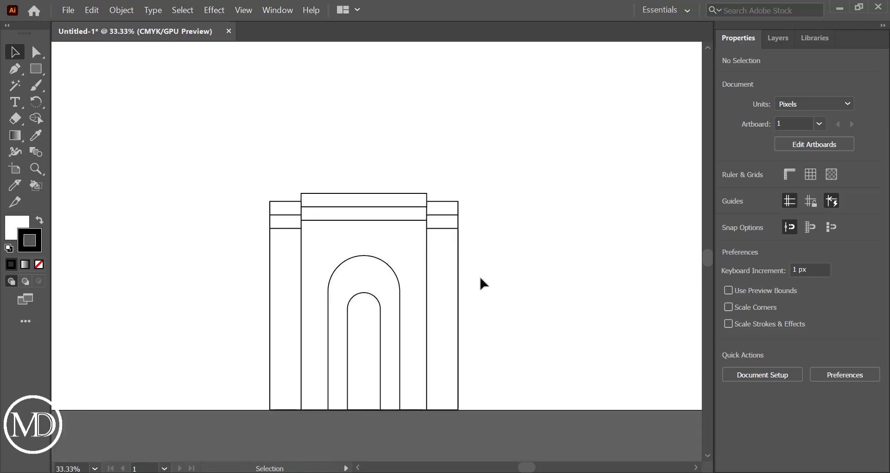
# Draw a circle starting from the central portal's top edge.
pyautogui.click(36, 69)
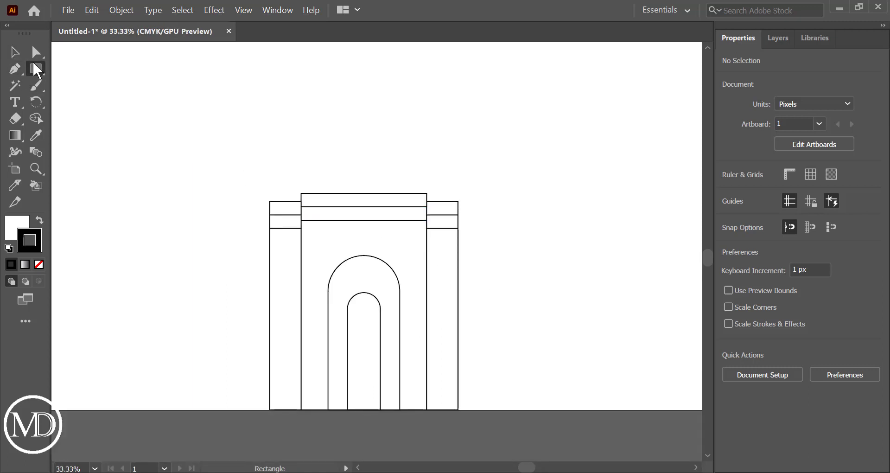
pyautogui.click(79, 87)
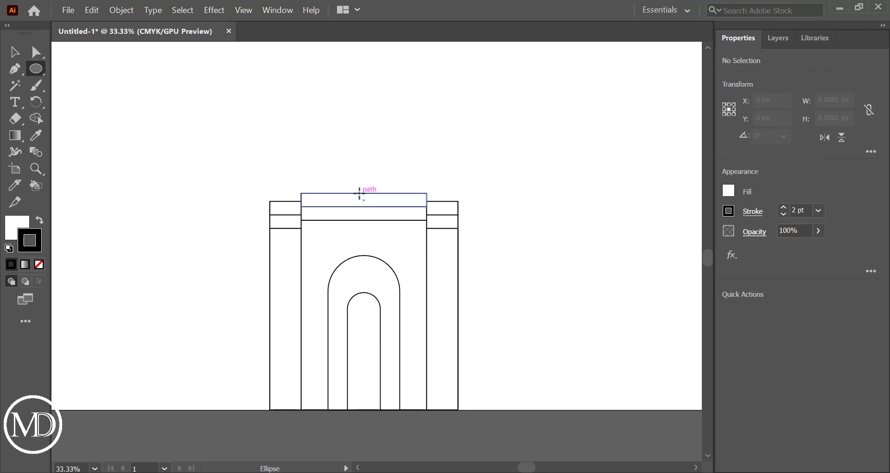
pyautogui.moveTo(359, 193); pyautogui.dragTo(426, 284)
pyautogui.moveTo(363, 193); pyautogui.dragTo(411, 232)
pyautogui.click(14, 52)
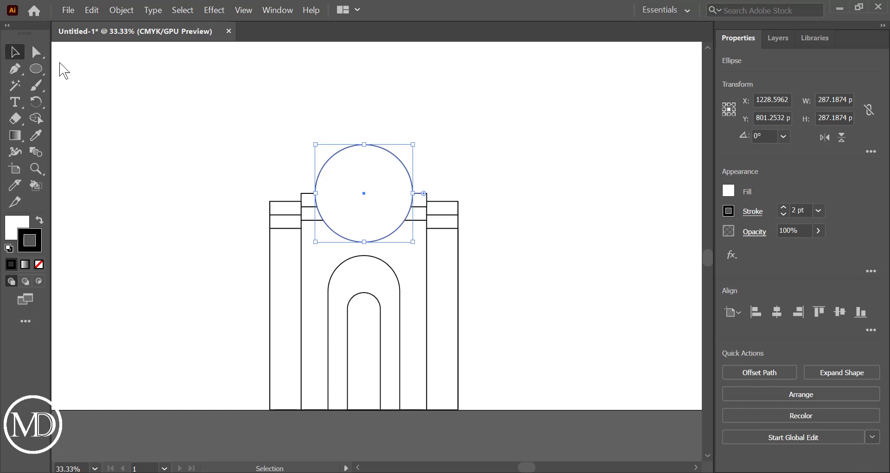
pyautogui.click(156, 127)
pyautogui.click(353, 162)
# Delete the circle's bottom anchor to make a half circle, then undo back to the full circle.
pyautogui.press('a')
pyautogui.click(364, 242)
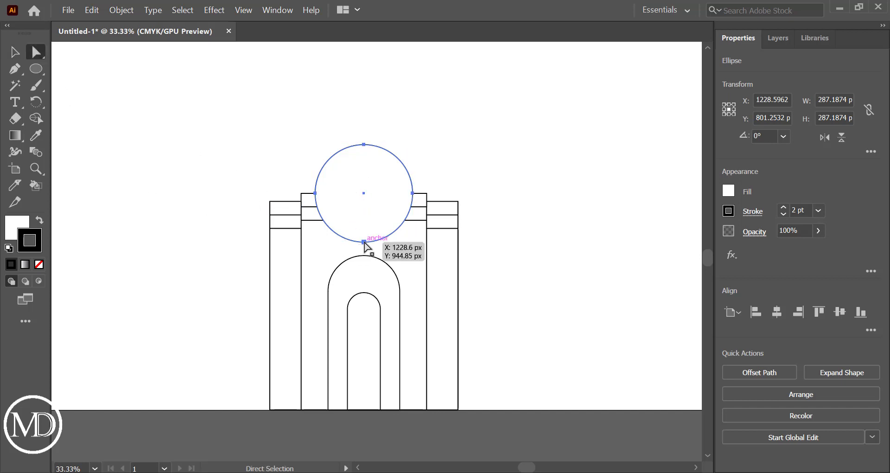
pyautogui.press('Delete')
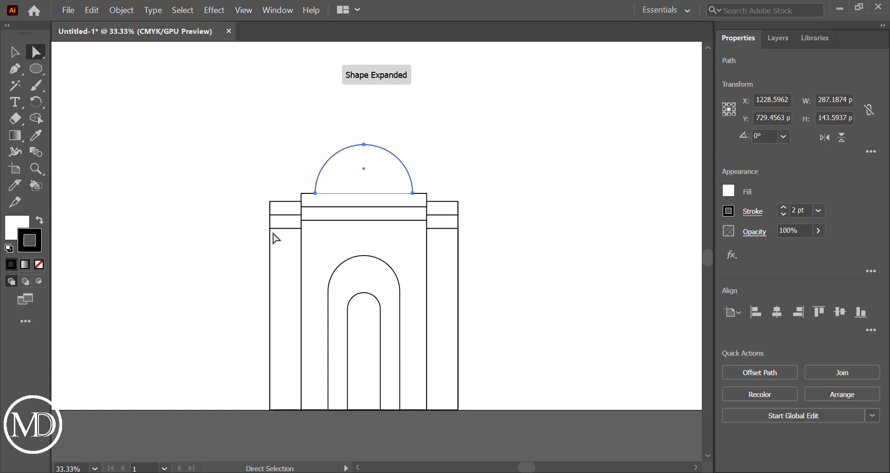
pyautogui.click(16, 53)
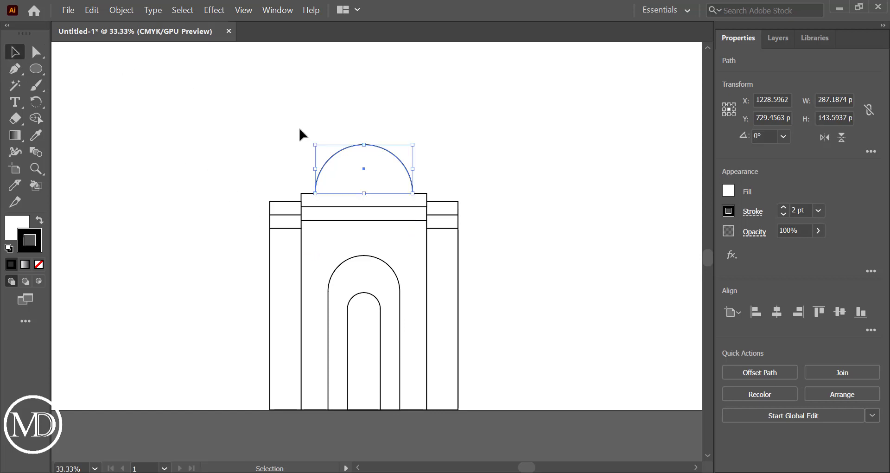
pyautogui.moveTo(367, 165); pyautogui.dragTo(366, 157)
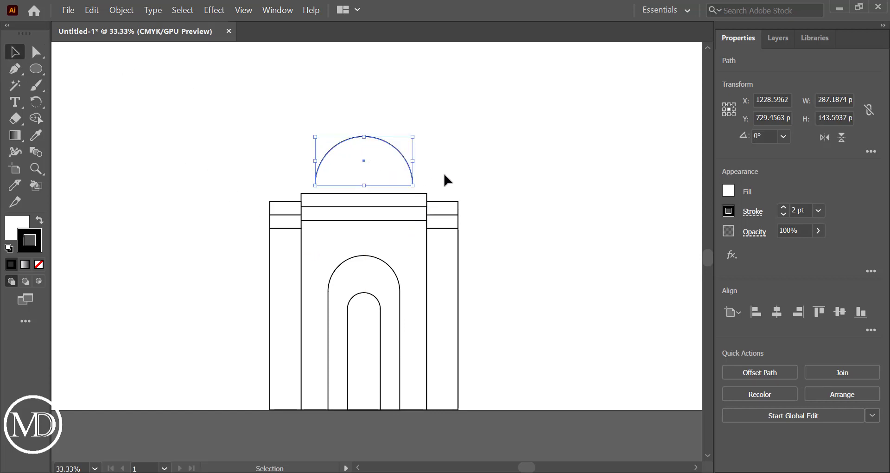
pyautogui.click(466, 182)
pyautogui.moveTo(295, 129); pyautogui.dragTo(420, 175)
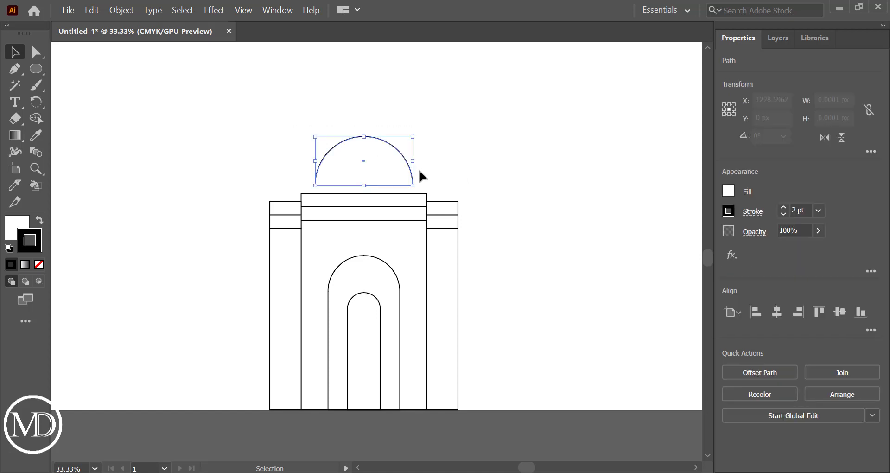
pyautogui.press('Down')
pyautogui.press('Down')
pyautogui.press('Down')
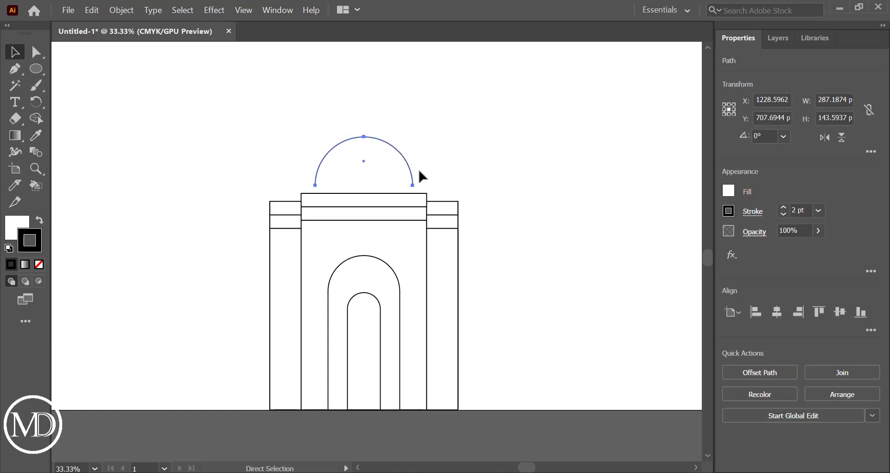
pyautogui.press('Up')
pyautogui.press('Up')
pyautogui.press('Up')
pyautogui.hotkey('ctrl', 'z')
pyautogui.hotkey('ctrl', 'z')
pyautogui.hotkey('ctrl', 'z')
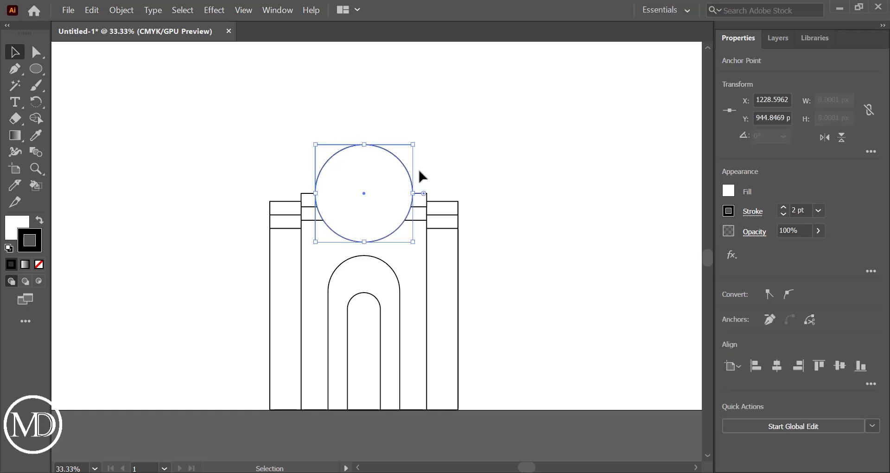
# Remove the circle's bottom anchor to form a dome and send it to the back.
pyautogui.click(15, 68)
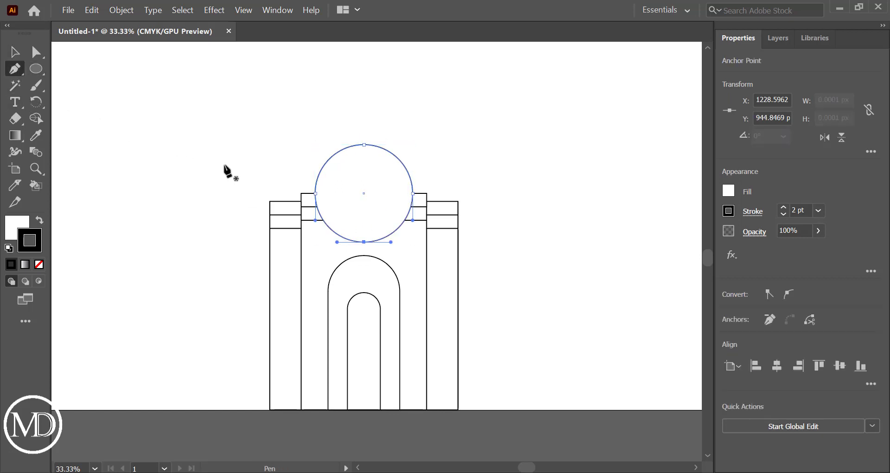
pyautogui.click(364, 242)
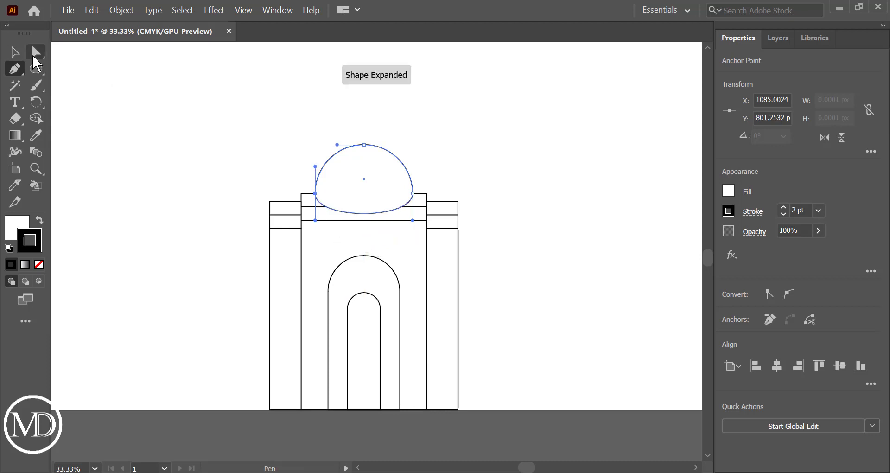
pyautogui.click(15, 51)
pyautogui.click(194, 94)
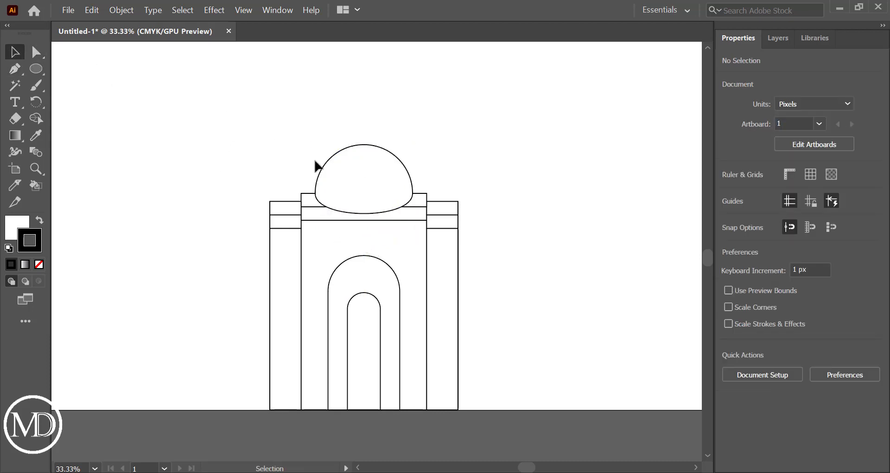
pyautogui.click(352, 177)
pyautogui.rightClick(351, 174)
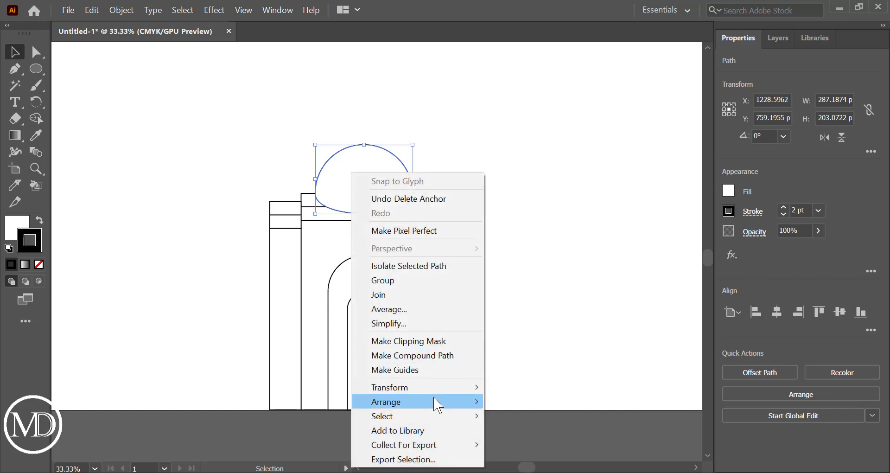
pyautogui.moveTo(386, 402)
pyautogui.click(535, 439)
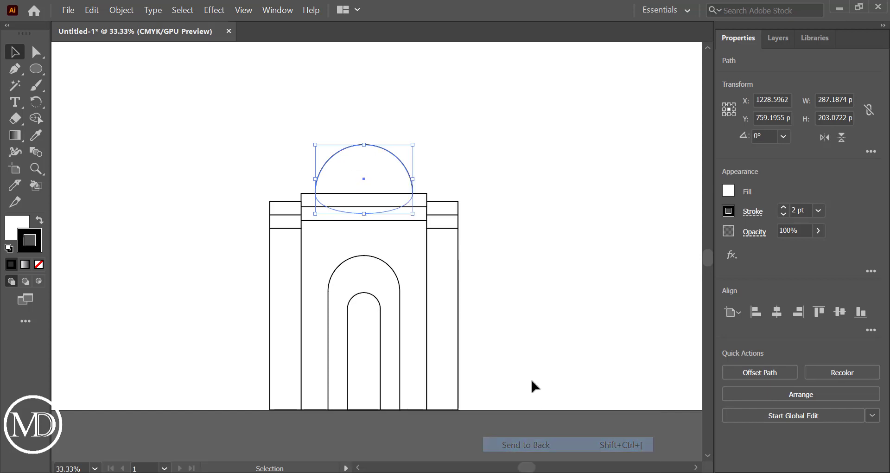
pyautogui.click(524, 273)
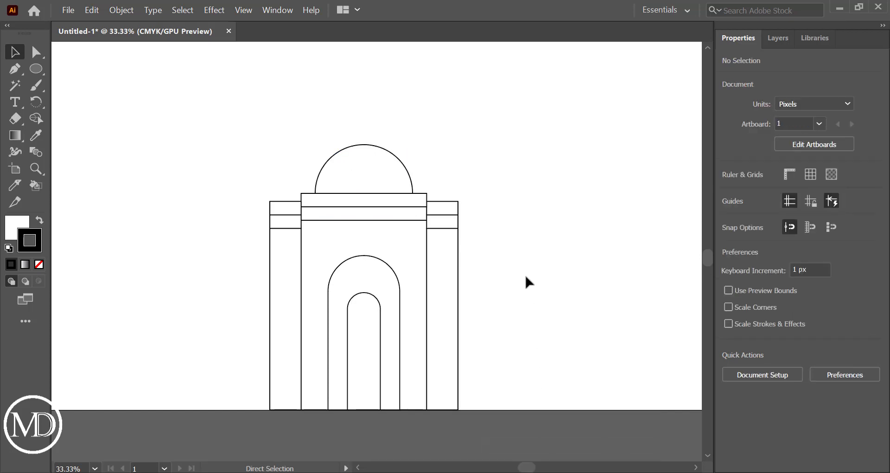
# Save as 'Today Work' on the Desktop, keeping the Illustrator 2020 version.
pyautogui.hotkey('ctrl', 's')
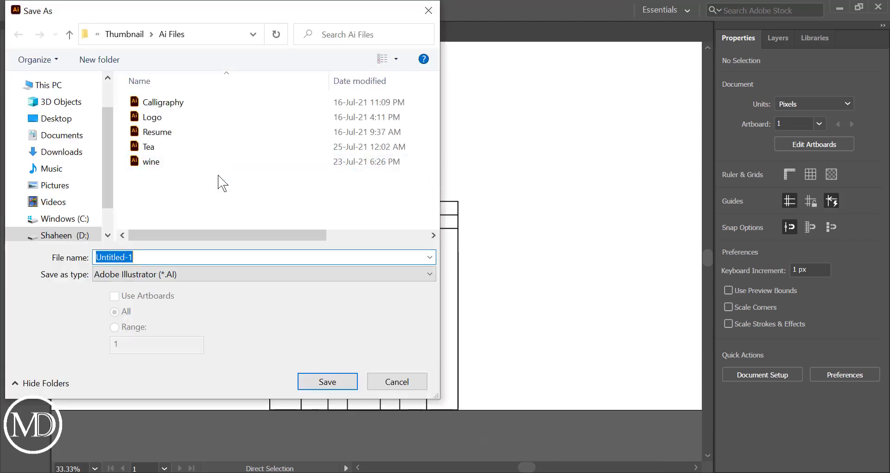
pyautogui.click(81, 123)
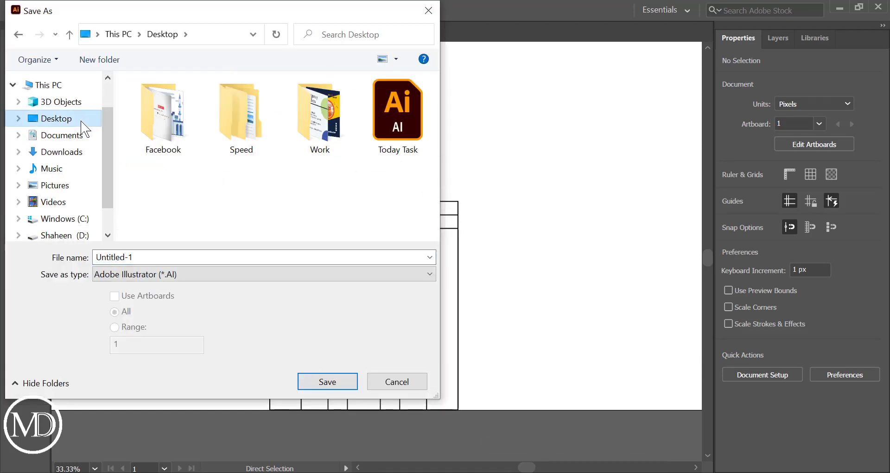
pyautogui.click(171, 258)
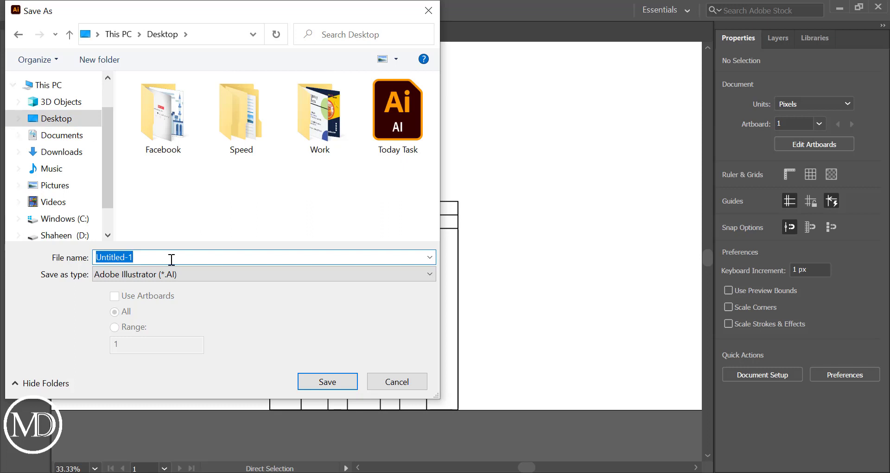
pyautogui.write('Today')
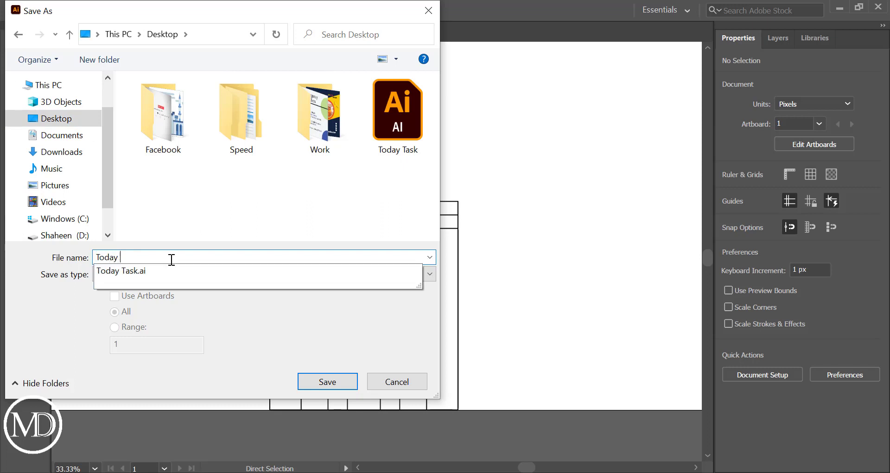
pyautogui.write('Work')
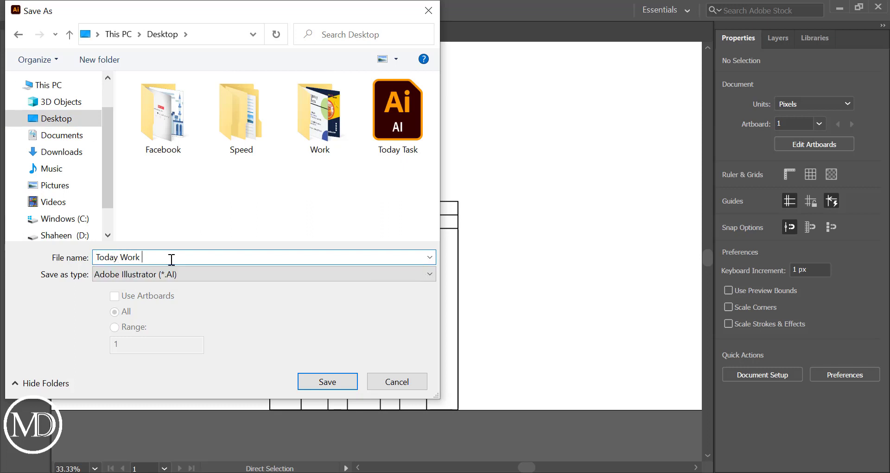
pyautogui.press('Return')
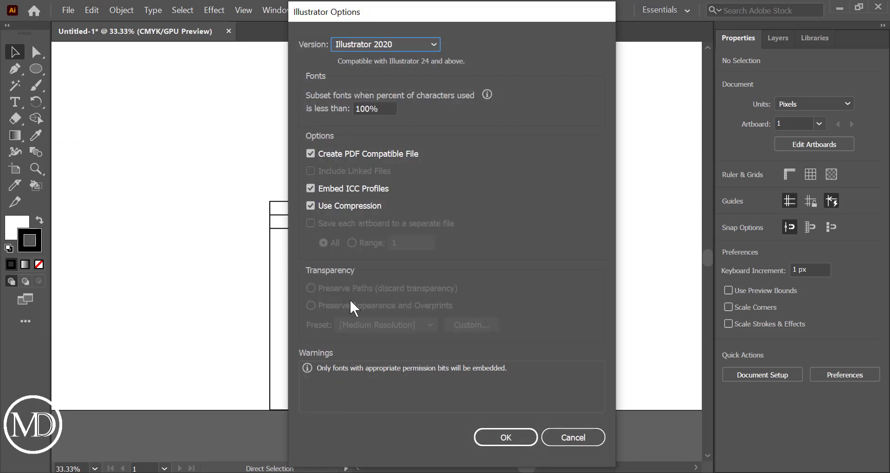
pyautogui.click(429, 45)
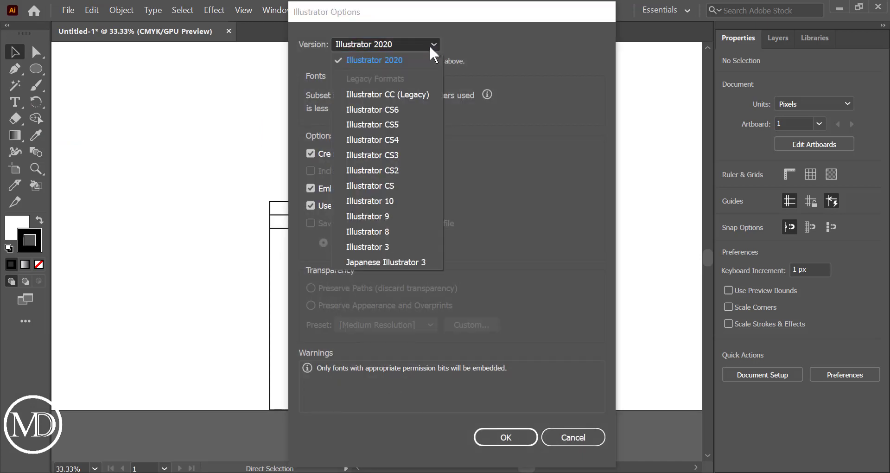
pyautogui.click(505, 437)
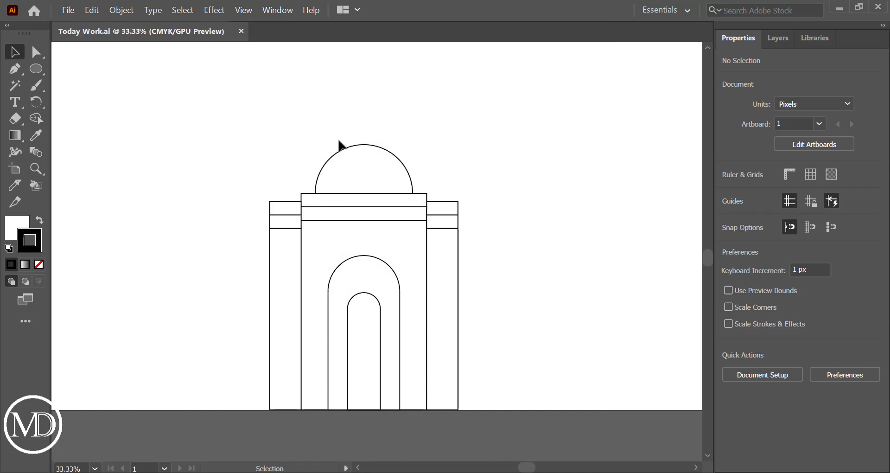
# Duplicate the dome and position the copy overlapping the original, slightly left.
pyautogui.click(366, 159)
pyautogui.moveTo(365, 158)
pyautogui.mouseDown()
pyautogui.moveTo(385, 256)
pyautogui.moveTo(342, 164)
pyautogui.mouseUp()
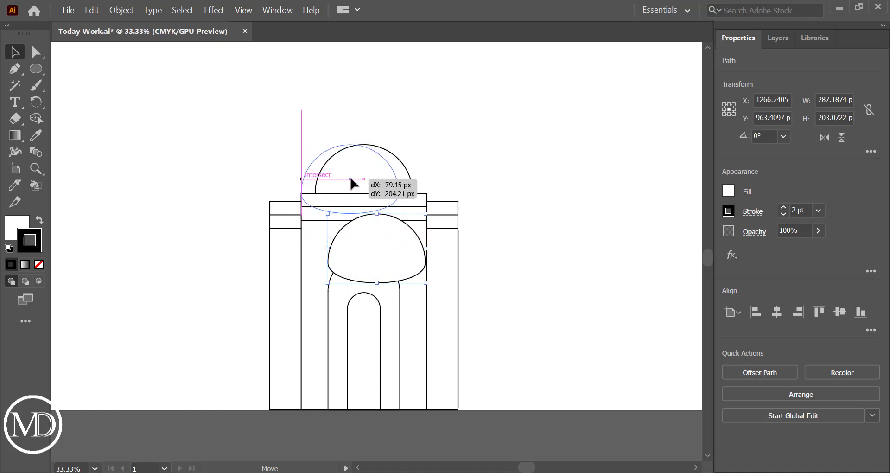
pyautogui.moveTo(342, 165); pyautogui.dragTo(351, 180)
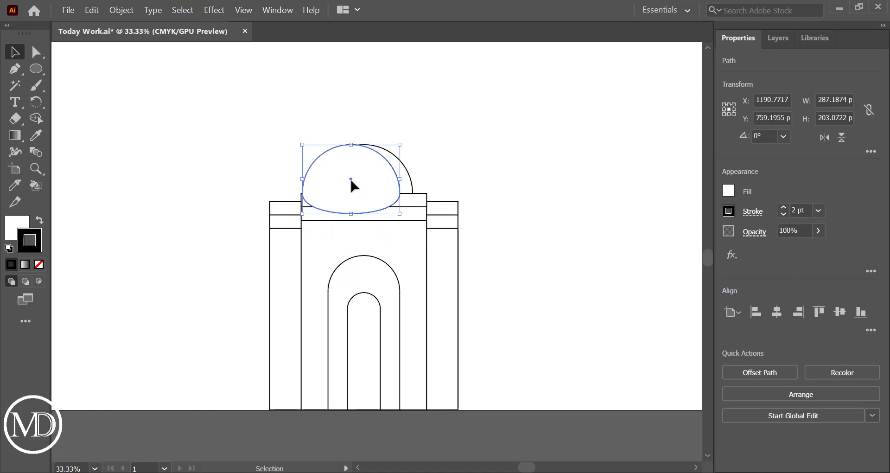
pyautogui.scroll(2, 302, 185)
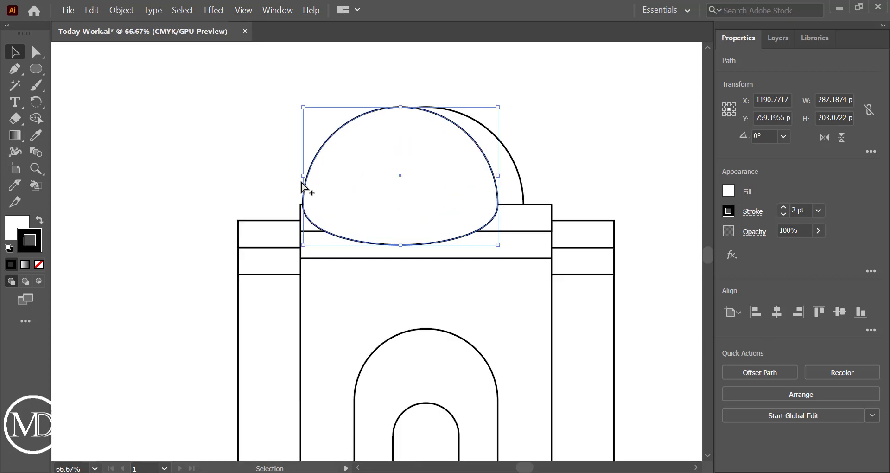
pyautogui.press('Left')
pyautogui.press('Left')
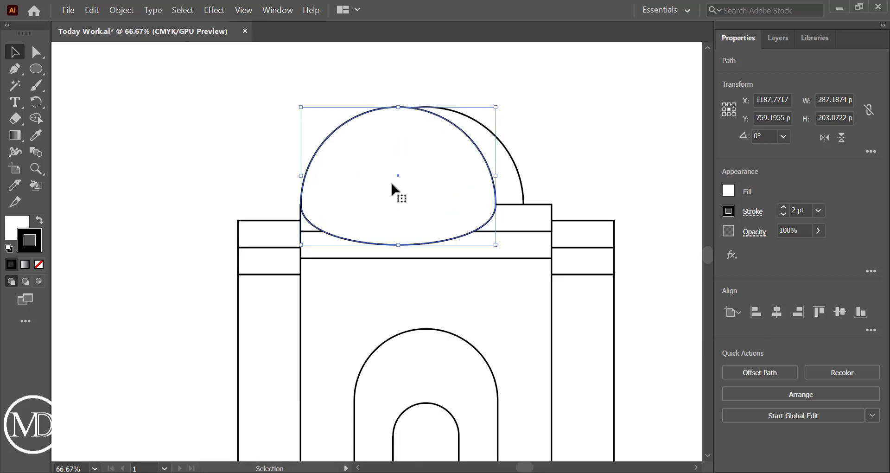
pyautogui.press('Left')
pyautogui.press('Left')
pyautogui.click(245, 169)
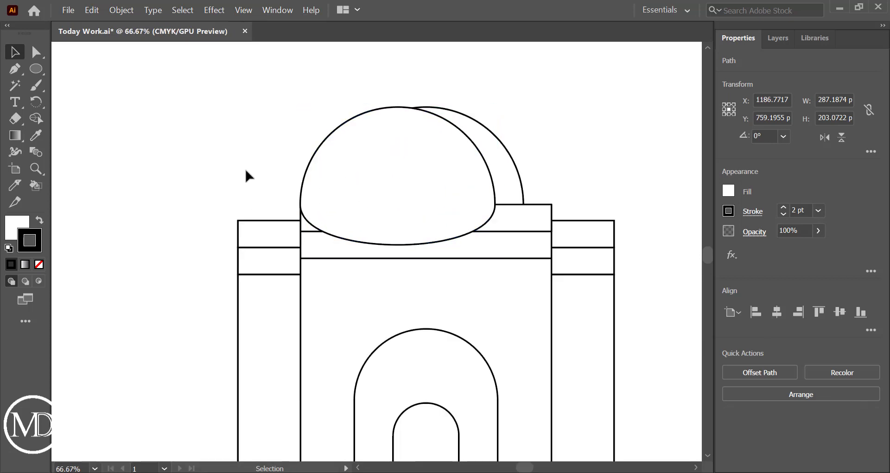
pyautogui.click(392, 184)
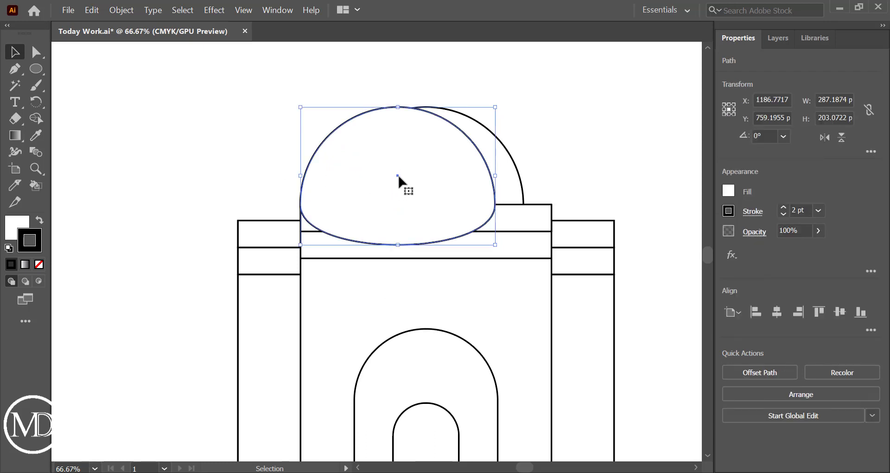
# Make another dome copy shifted right and bring it to the front.
pyautogui.moveTo(415, 181); pyautogui.dragTo(453, 176)
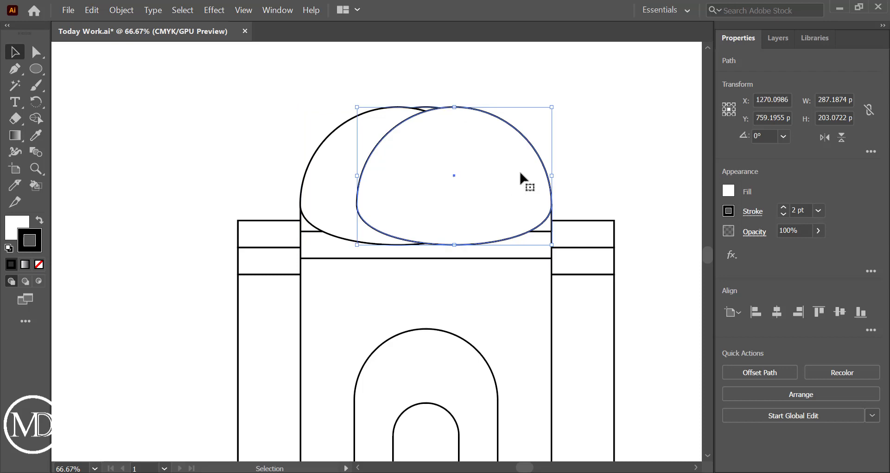
pyautogui.click(612, 188)
pyautogui.moveTo(427, 114); pyautogui.dragTo(423, 107)
pyautogui.rightClick(425, 108)
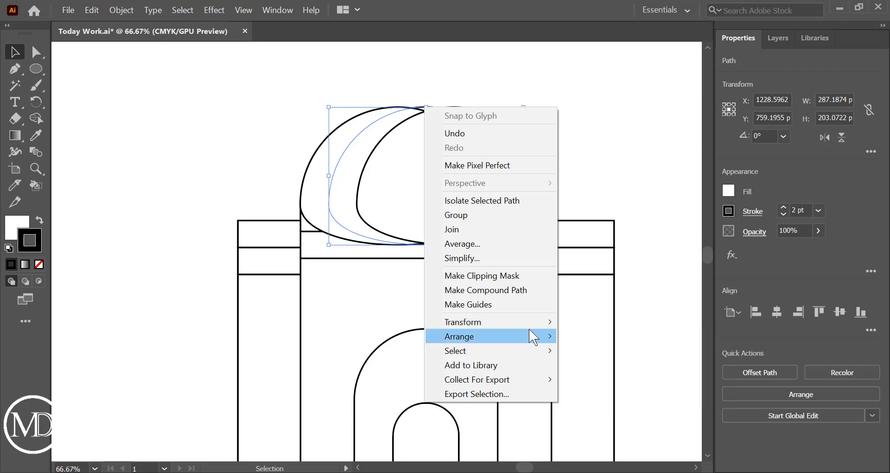
pyautogui.moveTo(487, 336)
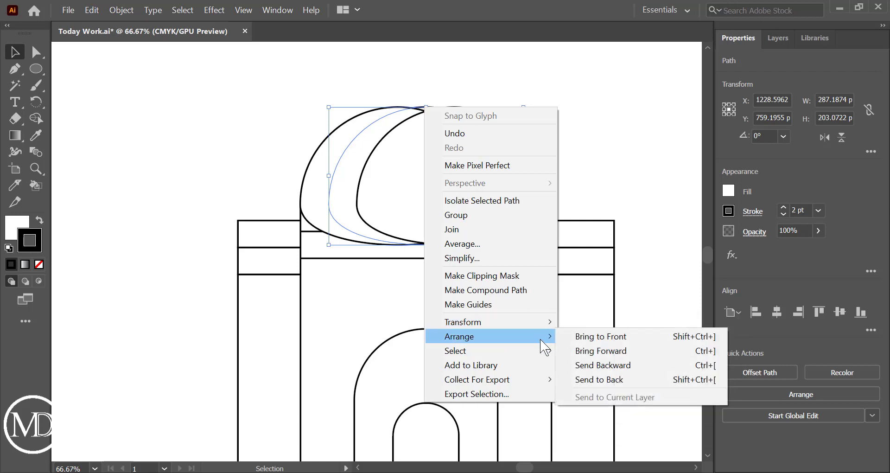
pyautogui.click(590, 351)
pyautogui.click(610, 150)
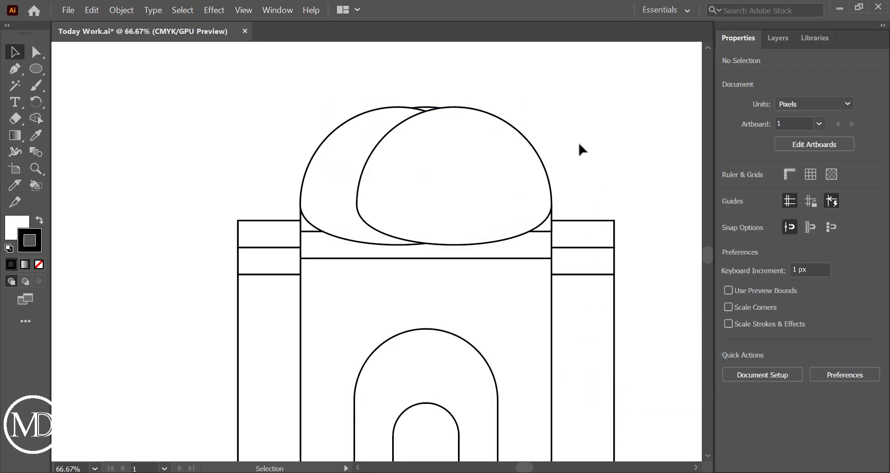
# Send both side dome ellipses behind the rectangles so only their tops show.
pyautogui.click(483, 171)
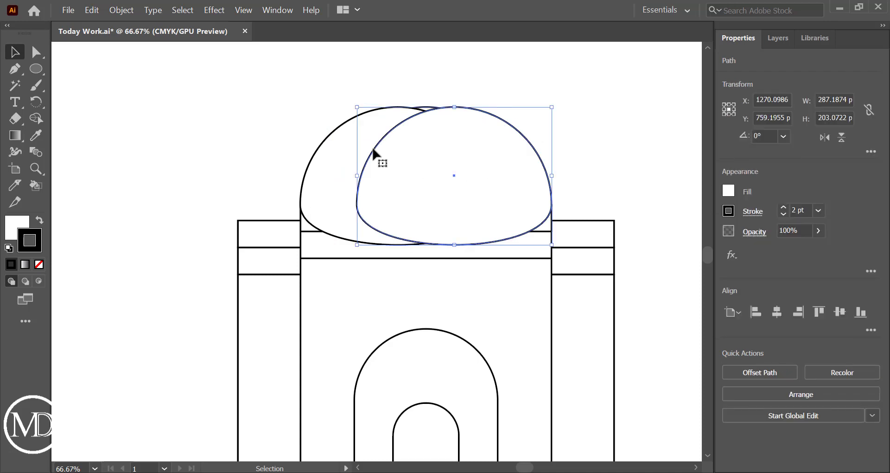
pyautogui.keyDown('shift'); pyautogui.click(333, 166); pyautogui.keyUp('shift')
pyautogui.rightClick(331, 162)
pyautogui.moveTo(367, 359)
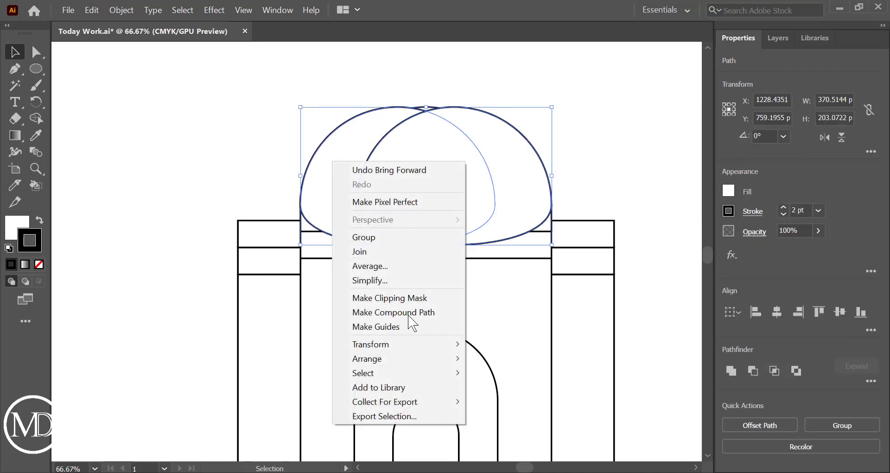
pyautogui.click(510, 402)
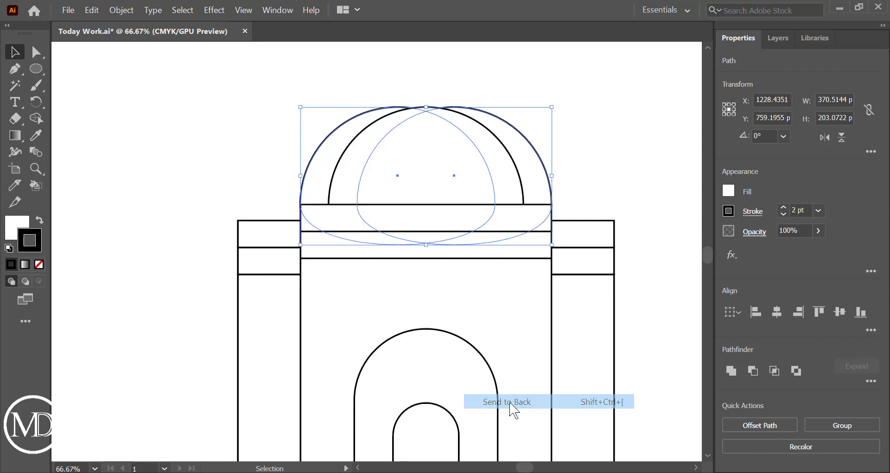
pyautogui.click(616, 157)
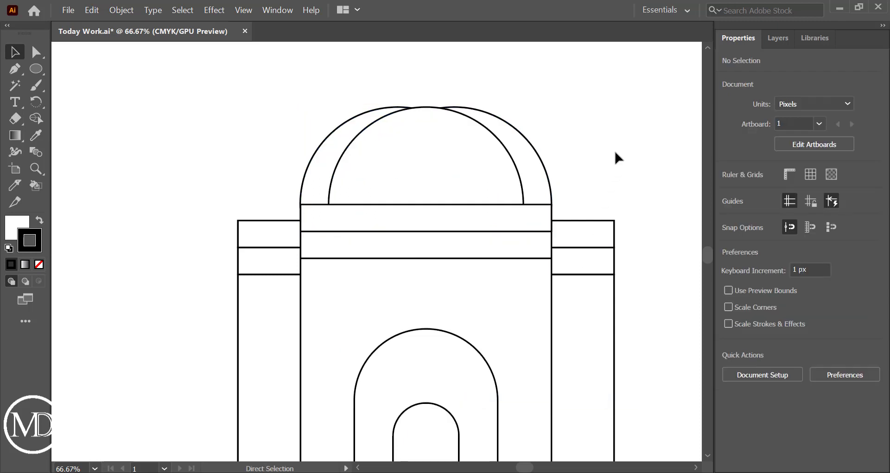
# Stretch the 287 px front dome upward above the side domes, saving before and after.
pyautogui.hotkey('ctrl', 's')
pyautogui.scroll(-3, 615, 152)
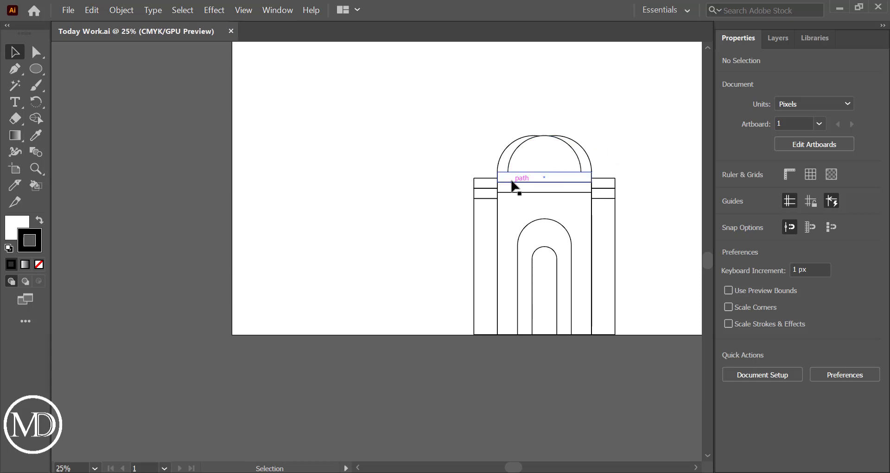
pyautogui.hscroll(1, 513, 184)
pyautogui.hscroll(3, 512, 185)
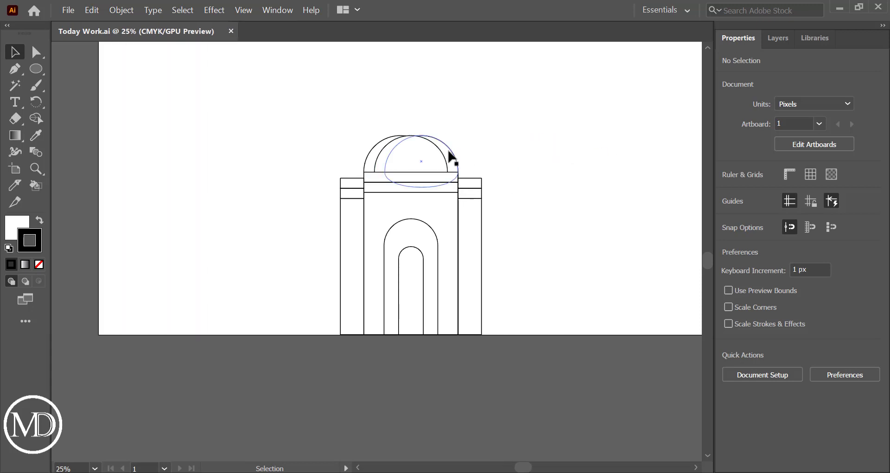
pyautogui.scroll(2, 404, 171)
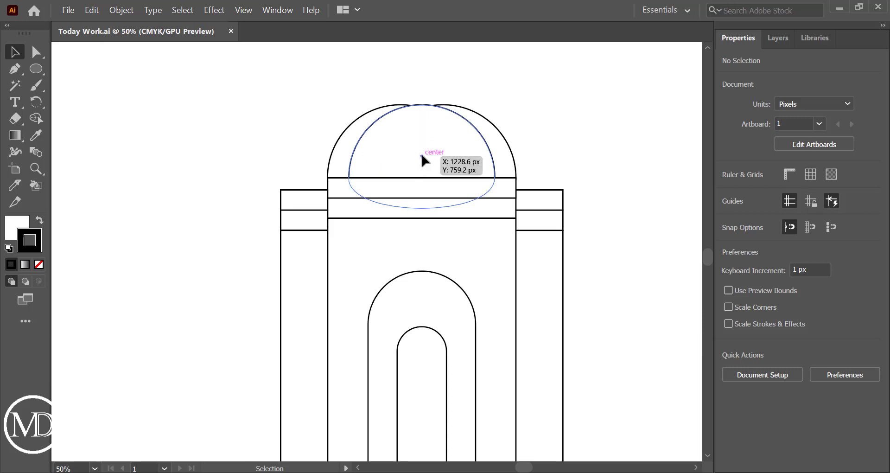
pyautogui.click(422, 158)
pyautogui.moveTo(422, 104); pyautogui.dragTo(422, 99)
pyautogui.click(563, 129)
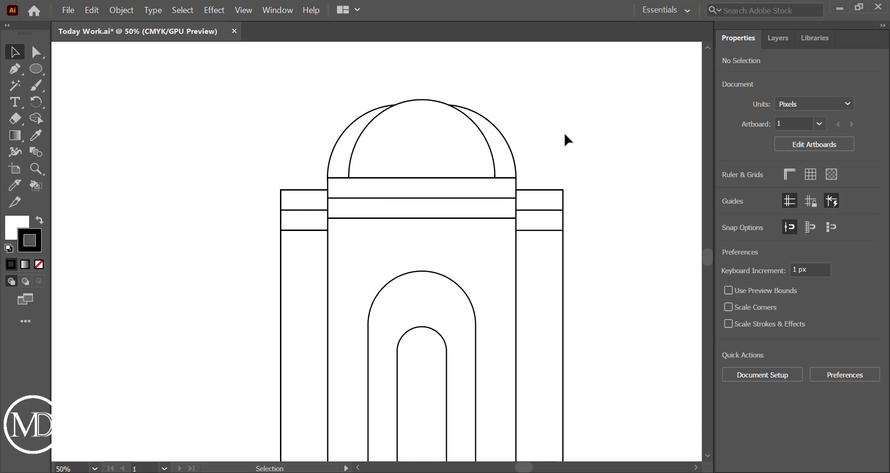
pyautogui.hotkey('ctrl', 's')
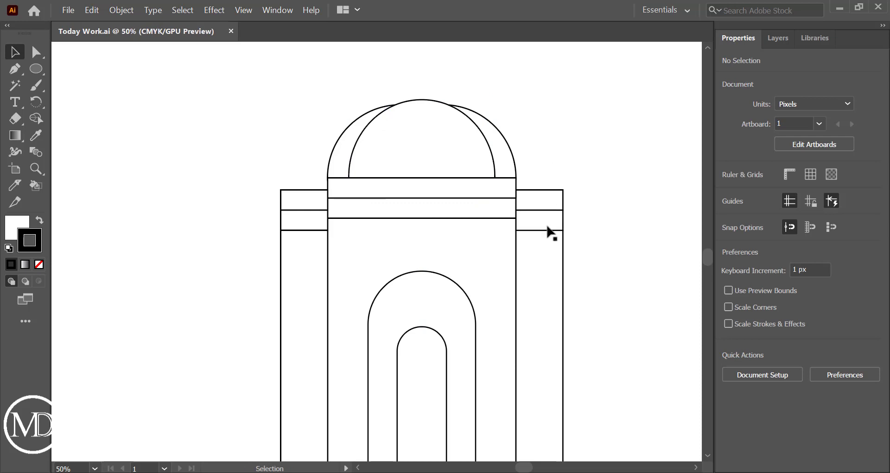
pyautogui.scroll(-1, 550, 234)
pyautogui.hscroll(3, 549, 234)
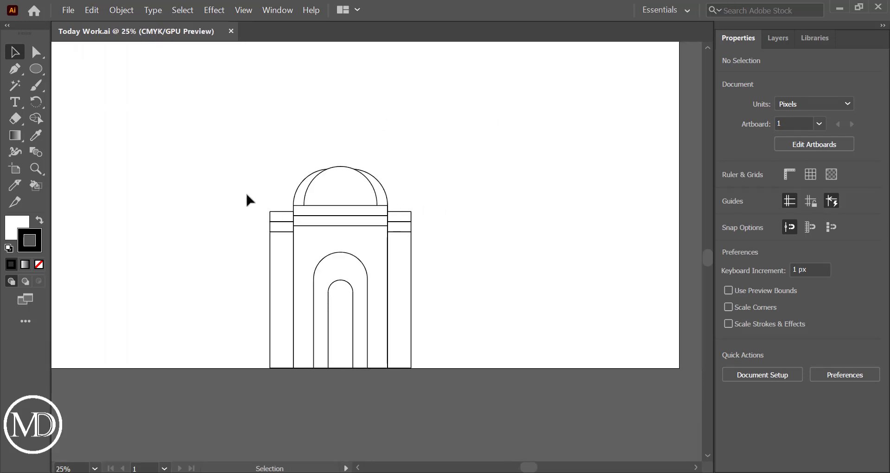
# Draw a narrow 455 px-tall strip right of the tower and copy it into a 627 px-wide block.
pyautogui.click(33, 70)
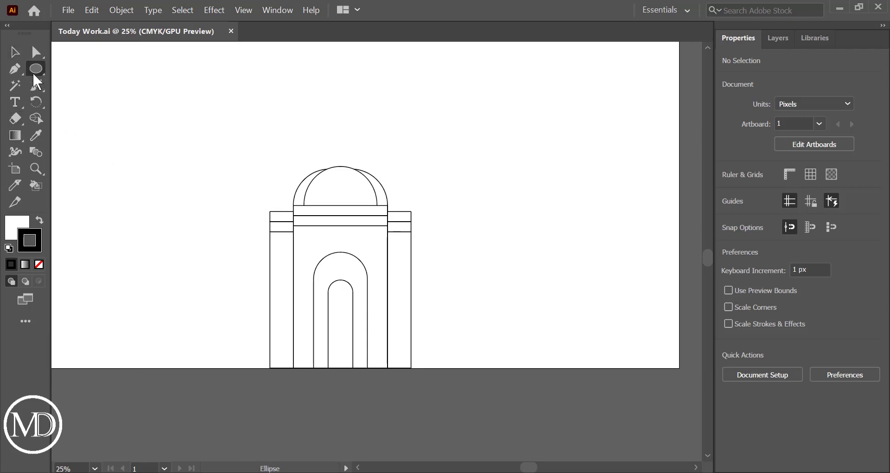
pyautogui.click(70, 70)
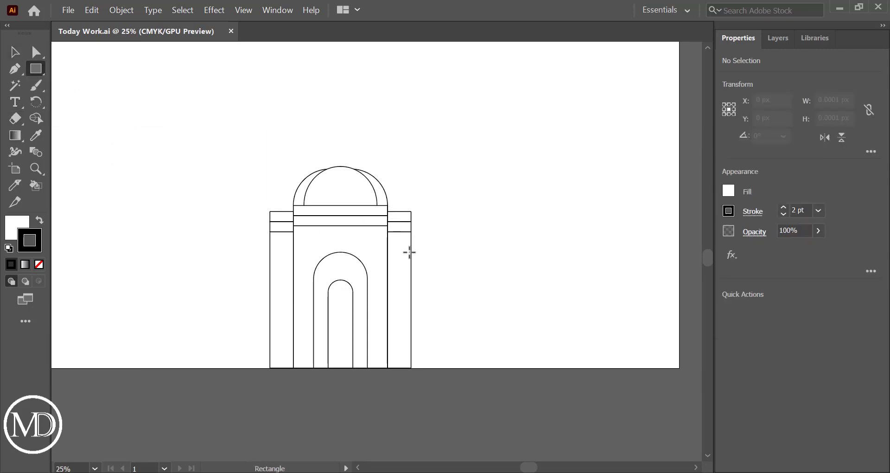
pyautogui.moveTo(411, 252); pyautogui.dragTo(427, 367)
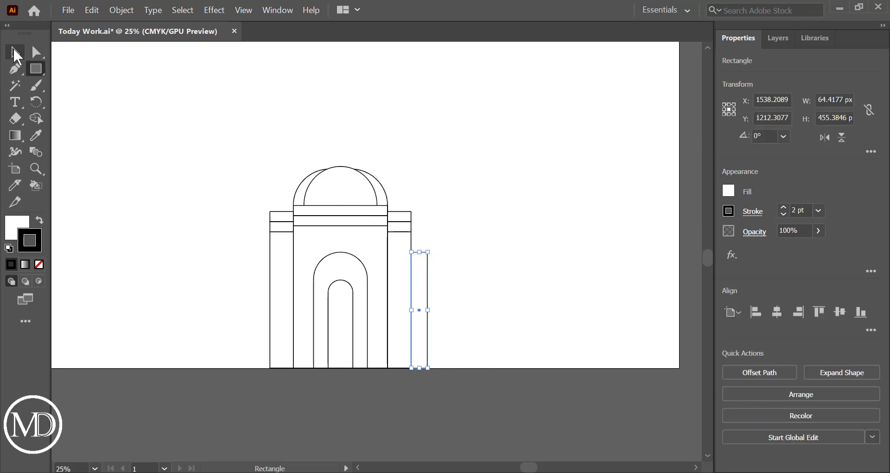
pyautogui.click(15, 51)
pyautogui.click(262, 187)
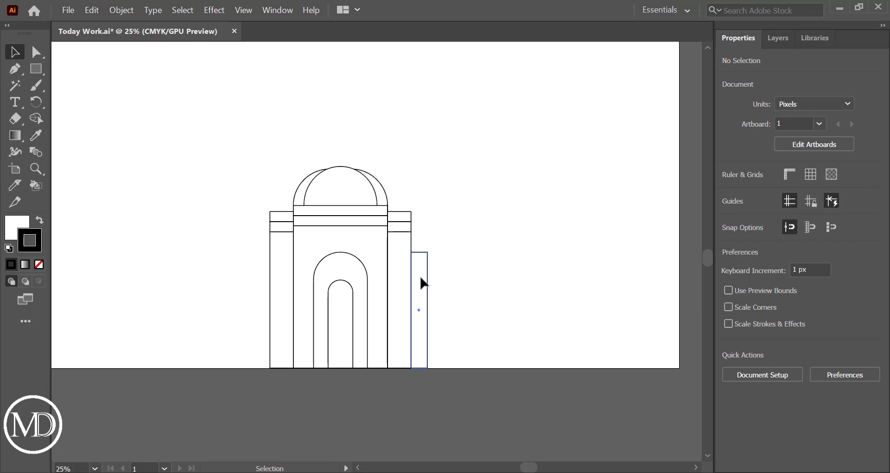
pyautogui.moveTo(421, 280); pyautogui.dragTo(441, 282)
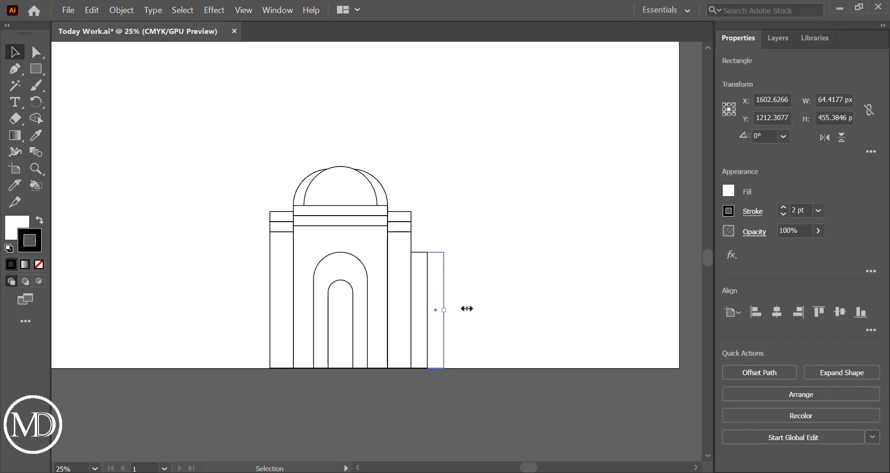
pyautogui.moveTo(467, 308); pyautogui.dragTo(587, 307)
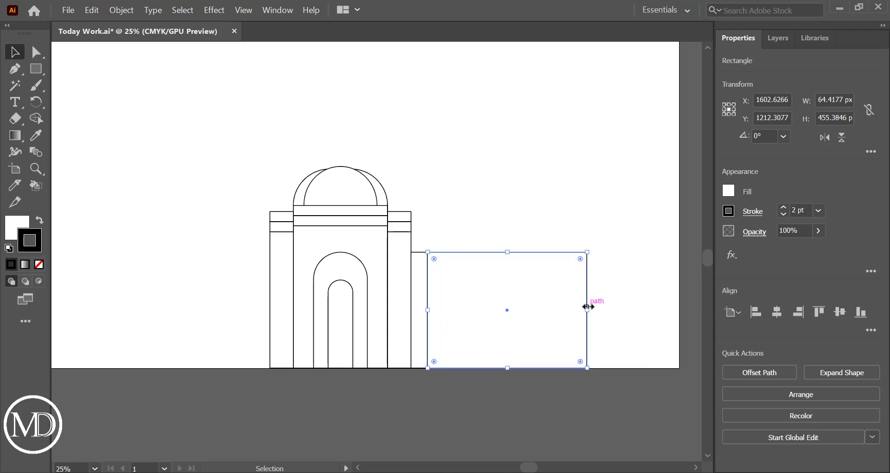
pyautogui.click(637, 282)
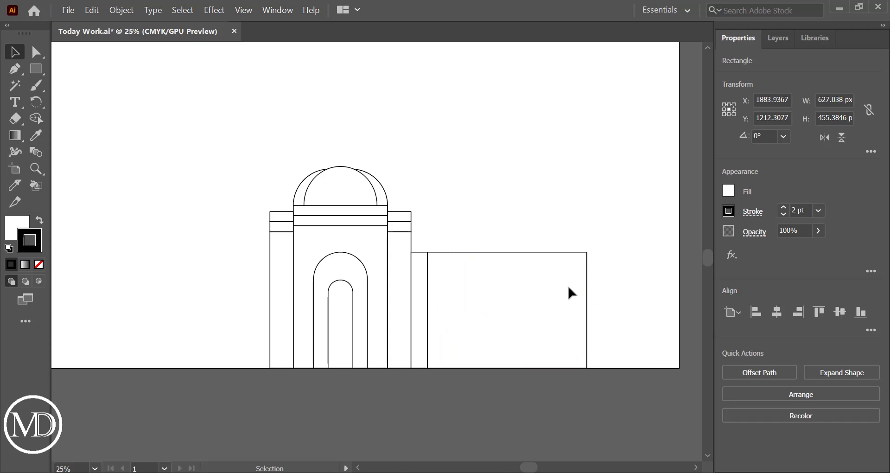
pyautogui.click(549, 304)
pyautogui.moveTo(606, 227)
pyautogui.mouseDown()
pyautogui.moveTo(338, 307)
pyautogui.moveTo(421, 310)
pyautogui.mouseUp()
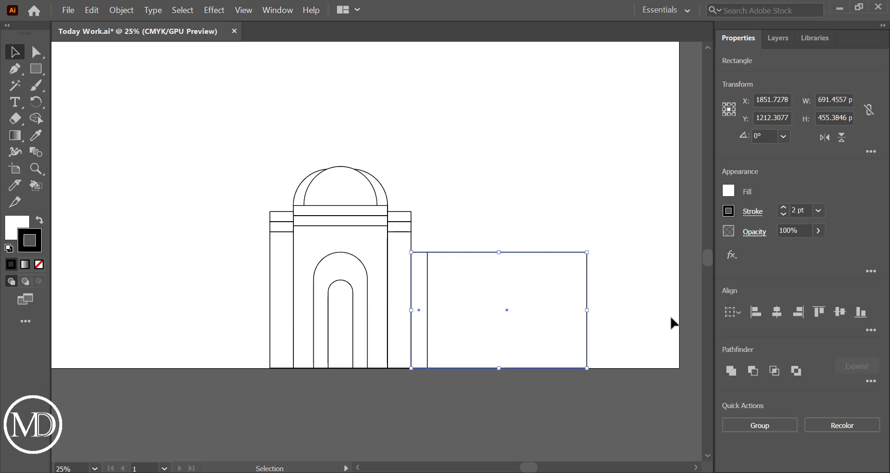
pyautogui.click(644, 299)
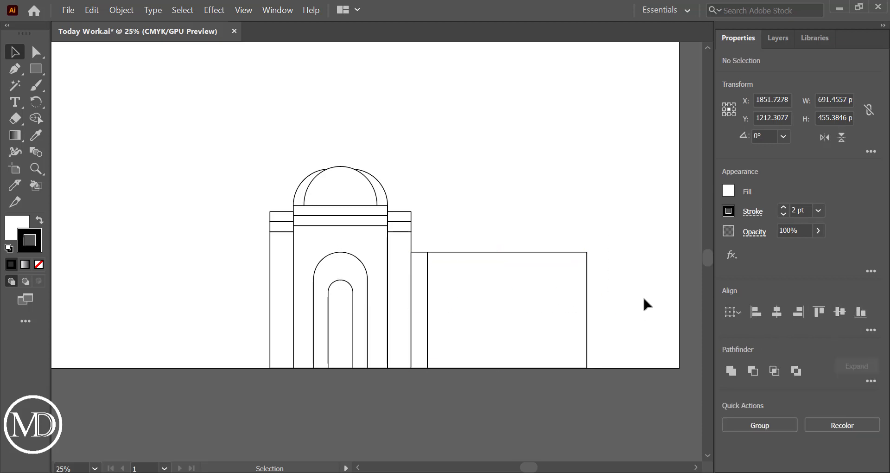
# Draw a 691 × 47 px band along the wing's top, stack a copy above it, and save.
pyautogui.click(35, 70)
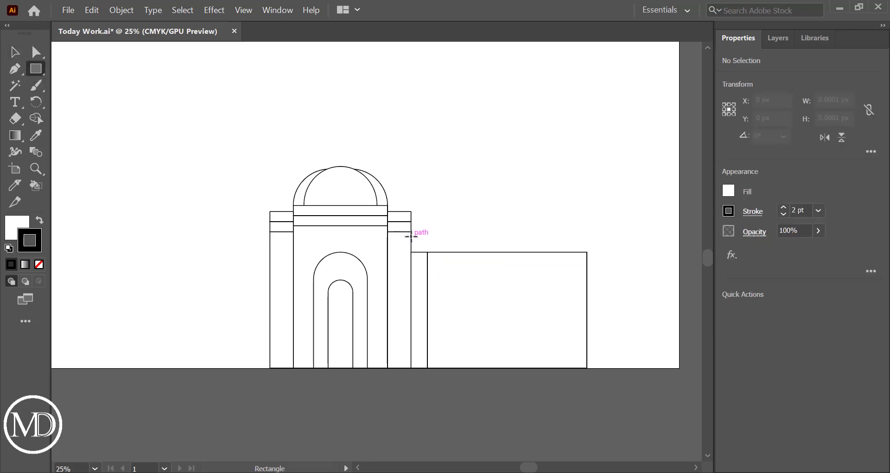
pyautogui.moveTo(412, 237); pyautogui.dragTo(587, 250)
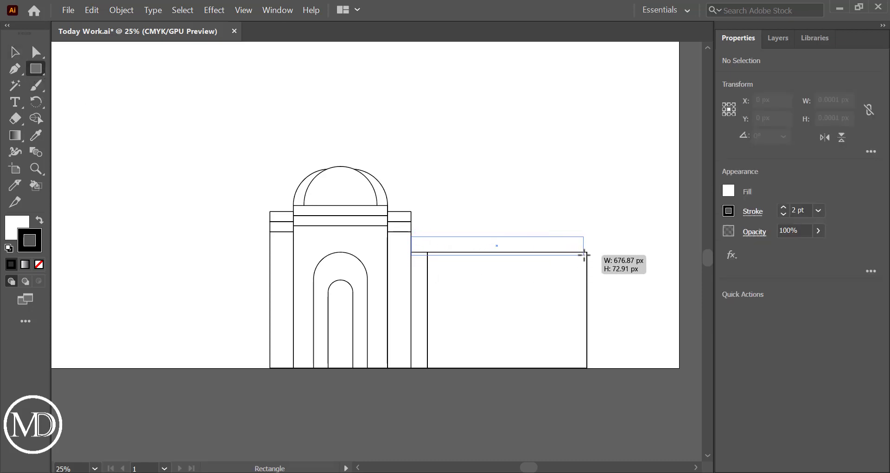
pyautogui.moveTo(586, 251); pyautogui.dragTo(587, 251)
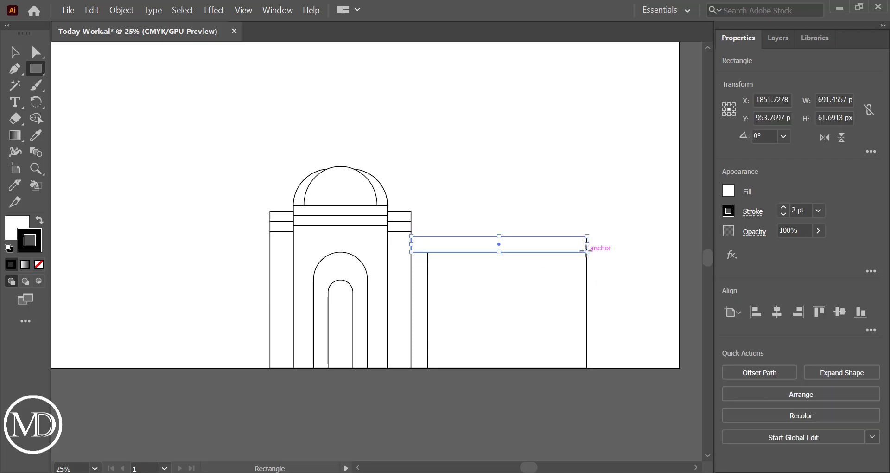
pyautogui.moveTo(500, 237); pyautogui.dragTo(502, 240)
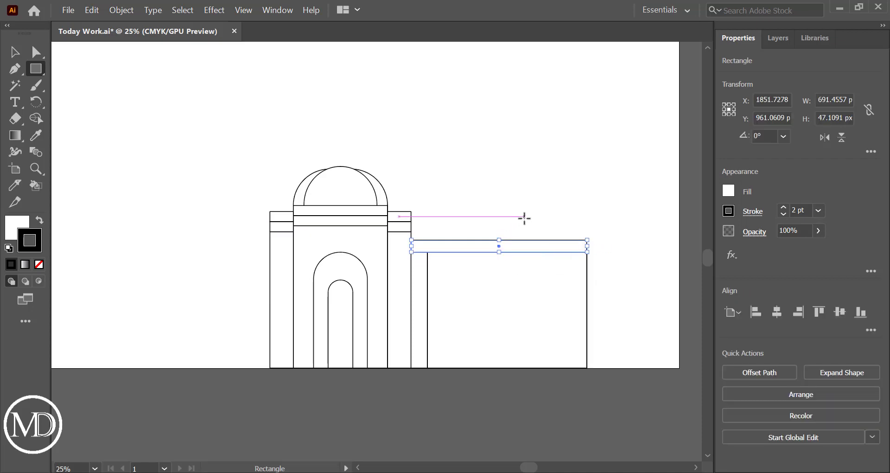
pyautogui.click(14, 52)
pyautogui.click(179, 104)
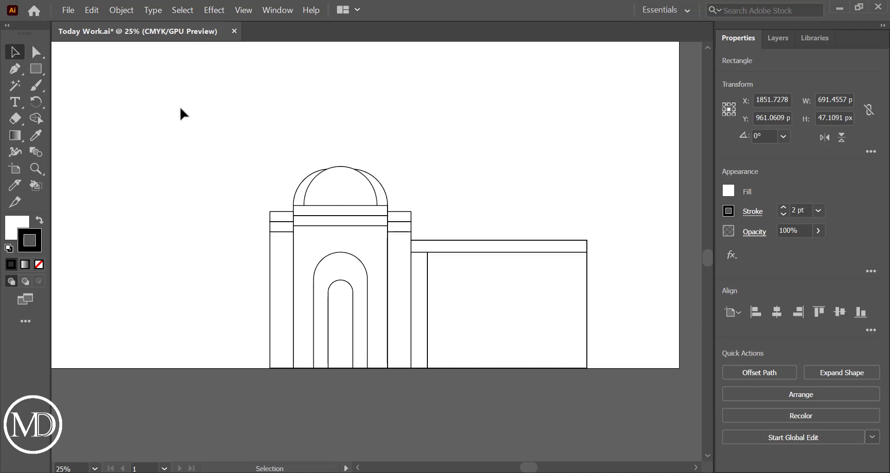
pyautogui.click(503, 253)
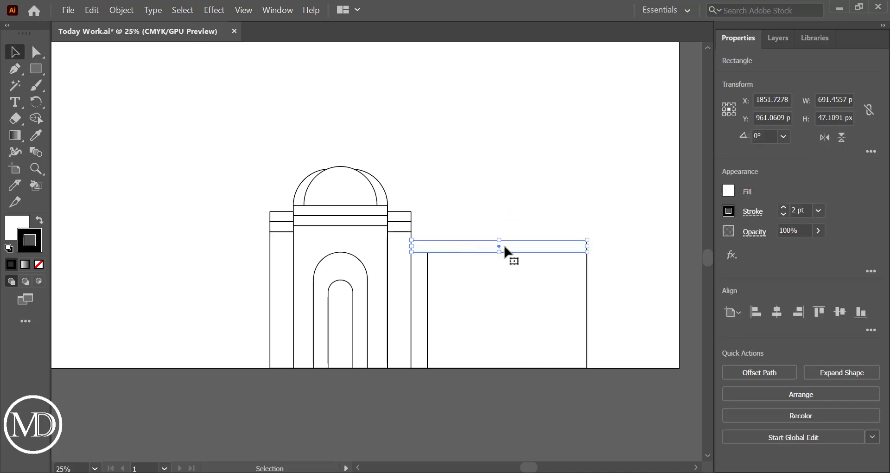
pyautogui.moveTo(505, 246); pyautogui.dragTo(505, 233)
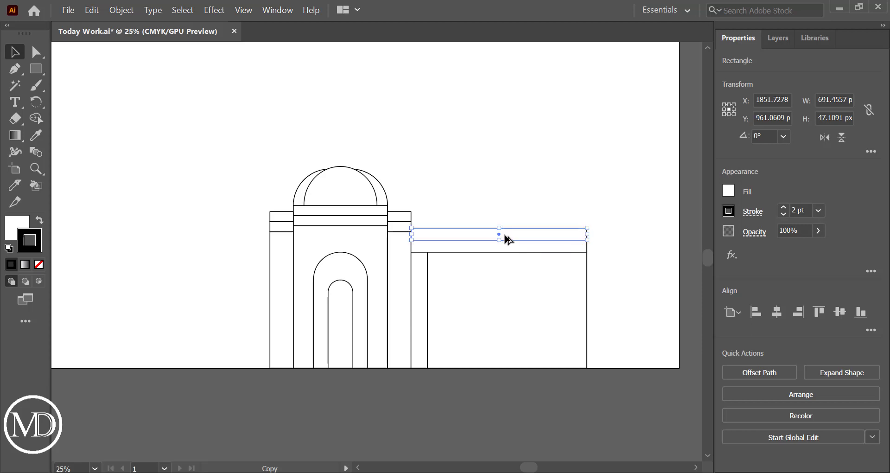
pyautogui.click(536, 210)
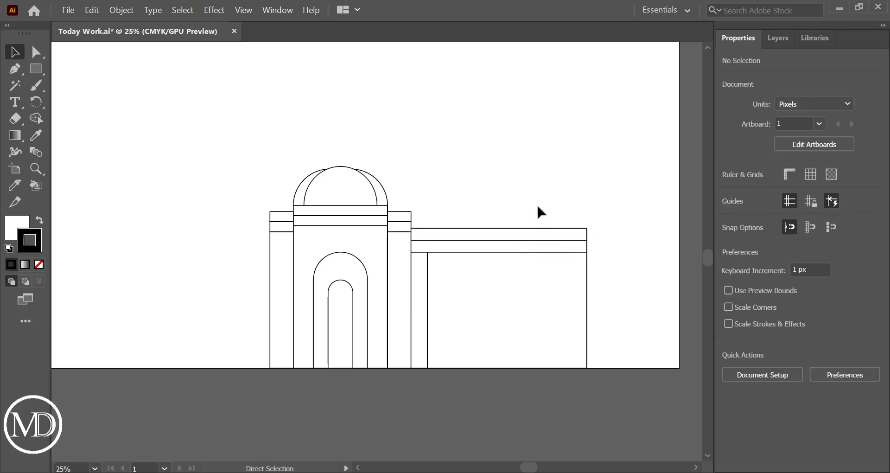
pyautogui.hotkey('ctrl', 's')
# Draw a tall narrow door in the wing wall and round its top corners into an arch.
pyautogui.click(36, 70)
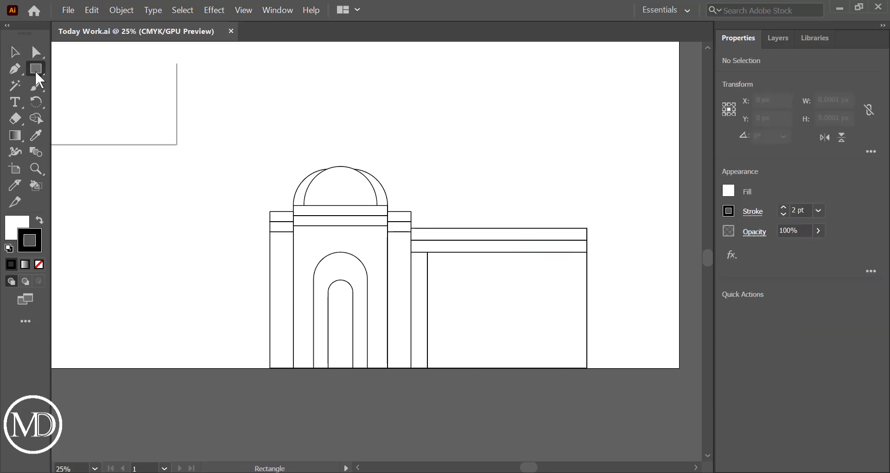
pyautogui.click(64, 69)
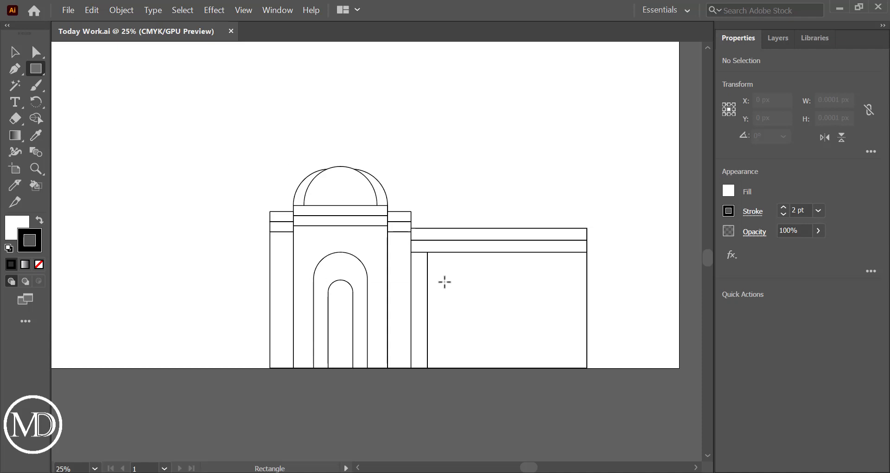
pyautogui.moveTo(449, 280); pyautogui.dragTo(477, 368)
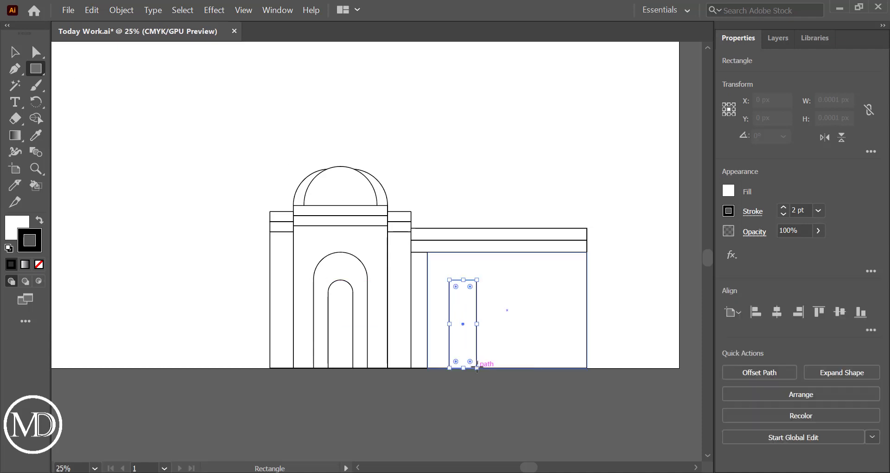
pyautogui.click(36, 52)
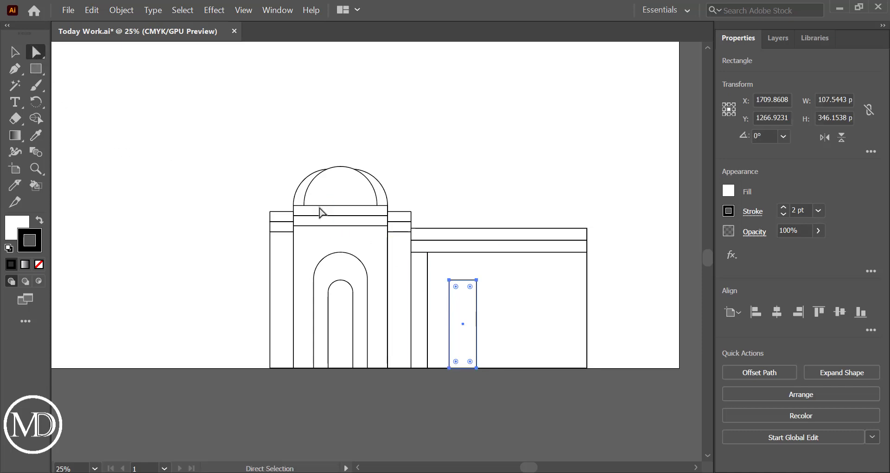
pyautogui.moveTo(440, 273); pyautogui.dragTo(459, 281)
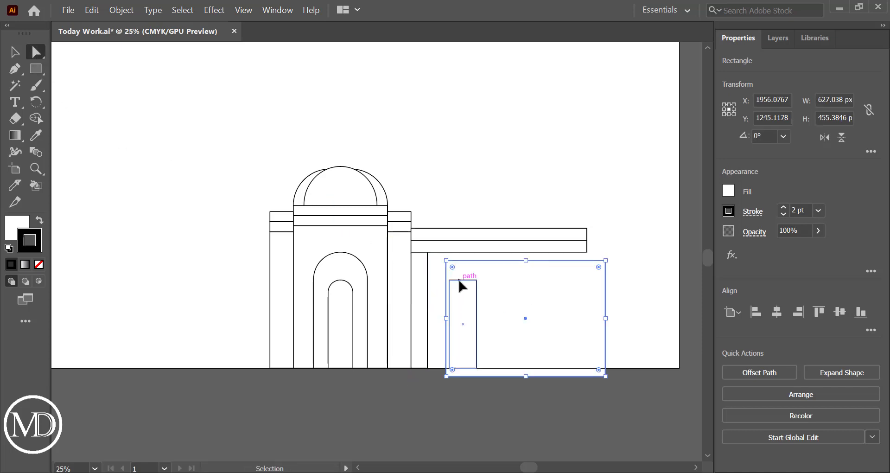
pyautogui.hotkey('ctrl', 'z')
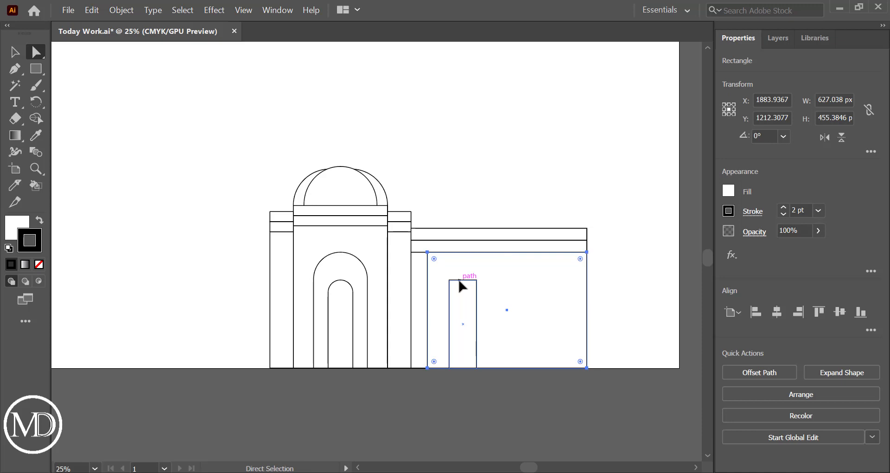
pyautogui.hotkey('ctrl', 'shift', 'a')
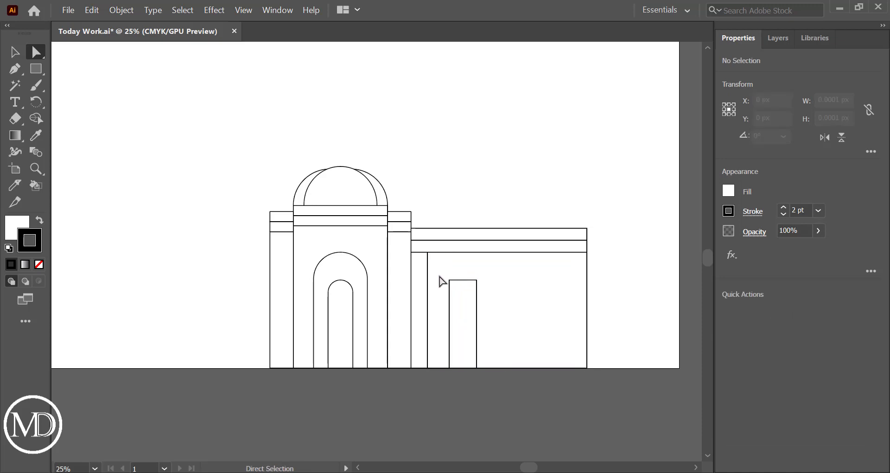
pyautogui.moveTo(478, 291); pyautogui.dragTo(463, 298)
pyautogui.click(619, 324)
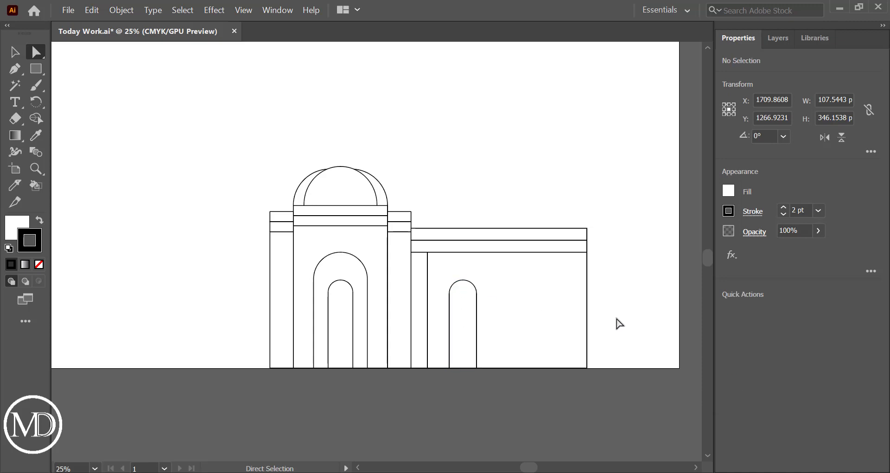
# Copy the arched door to make three arches, trying and undoing point alignment.
pyautogui.click(463, 326)
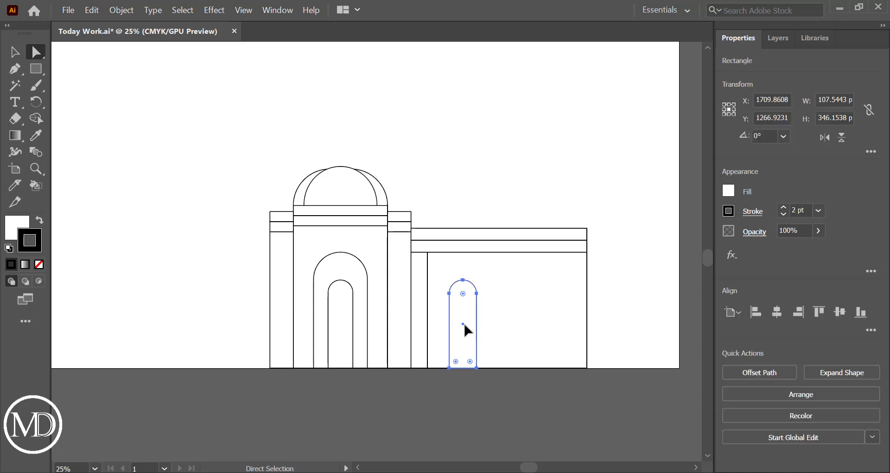
pyautogui.moveTo(471, 330); pyautogui.dragTo(533, 327)
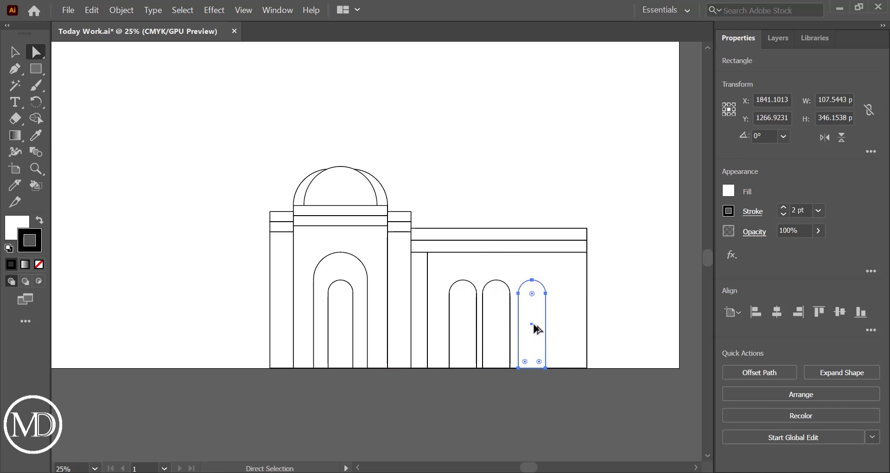
pyautogui.moveTo(443, 271); pyautogui.dragTo(562, 299)
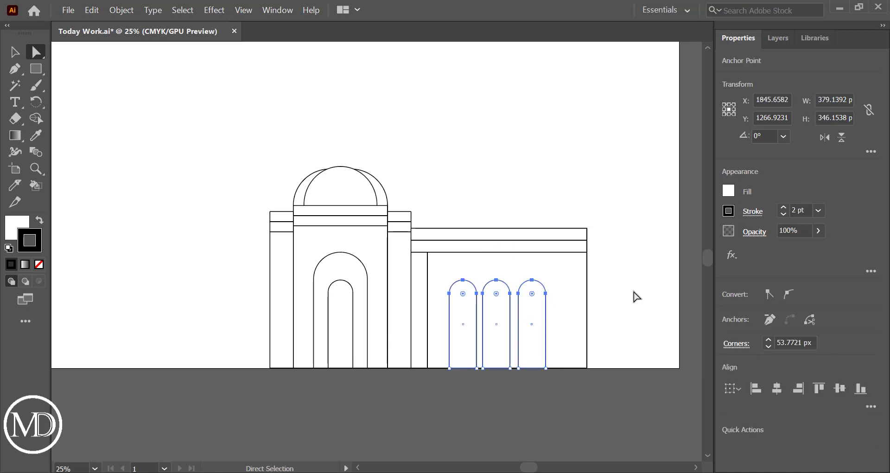
pyautogui.click(777, 390)
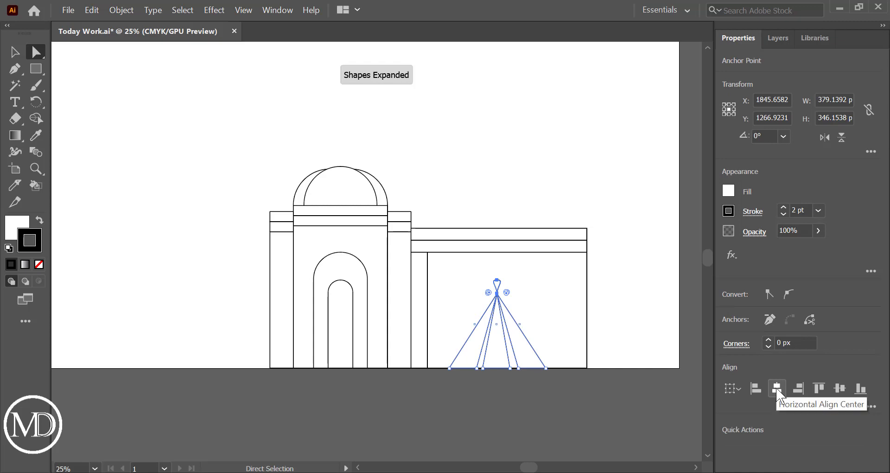
pyautogui.hotkey('ctrl', 'z')
pyautogui.click(840, 388)
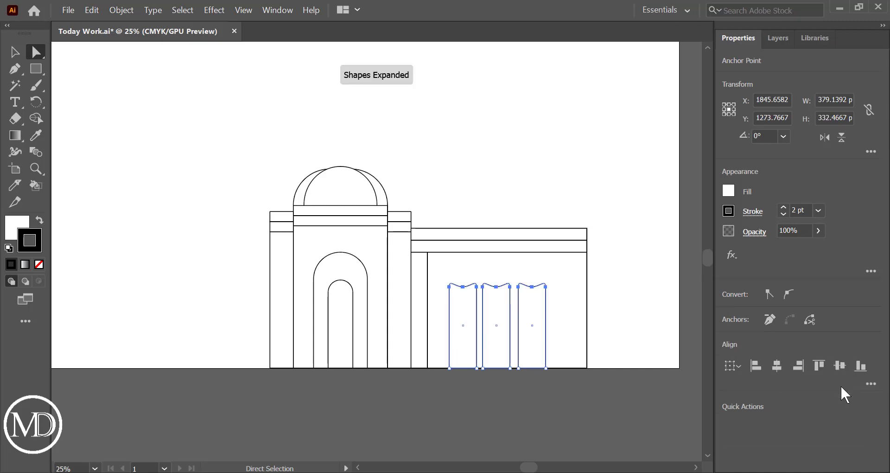
pyautogui.hotkey('ctrl', 'z')
pyautogui.click(623, 332)
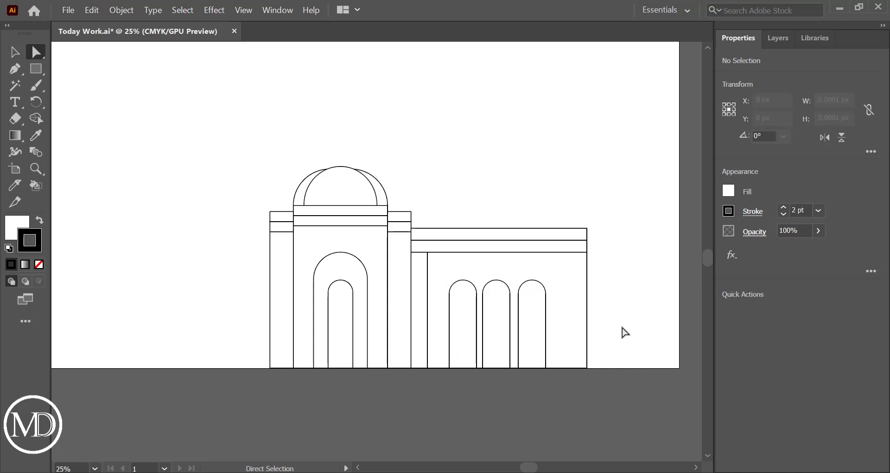
# Drag the arches so all three are evenly spaced across the wall.
pyautogui.moveTo(534, 331); pyautogui.dragTo(543, 330)
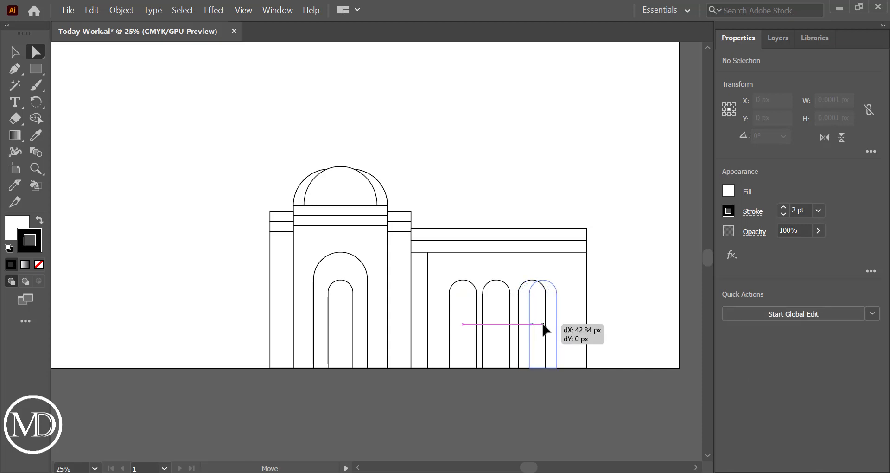
pyautogui.moveTo(542, 325); pyautogui.dragTo(503, 327)
pyautogui.click(495, 388)
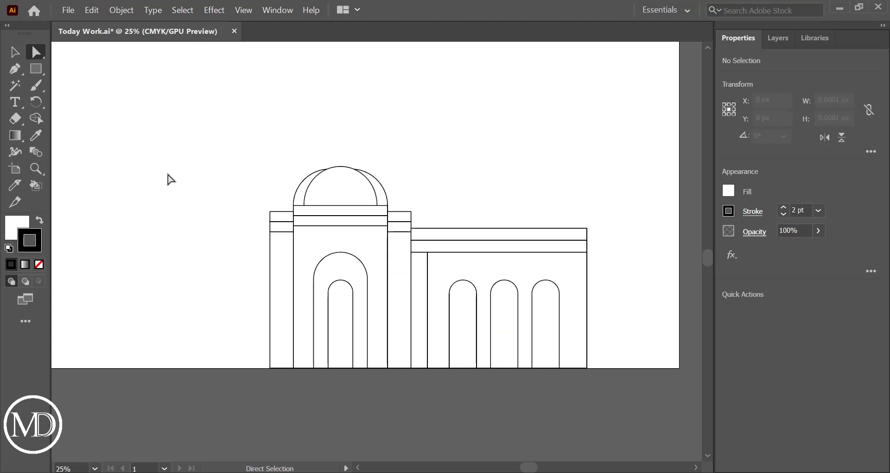
pyautogui.click(36, 69)
# Draw a small tall rectangle, round its top-right corner into a quarter-circle, and place it in the first arch.
pyautogui.moveTo(168, 231); pyautogui.dragTo(188, 280)
pyautogui.press('a')
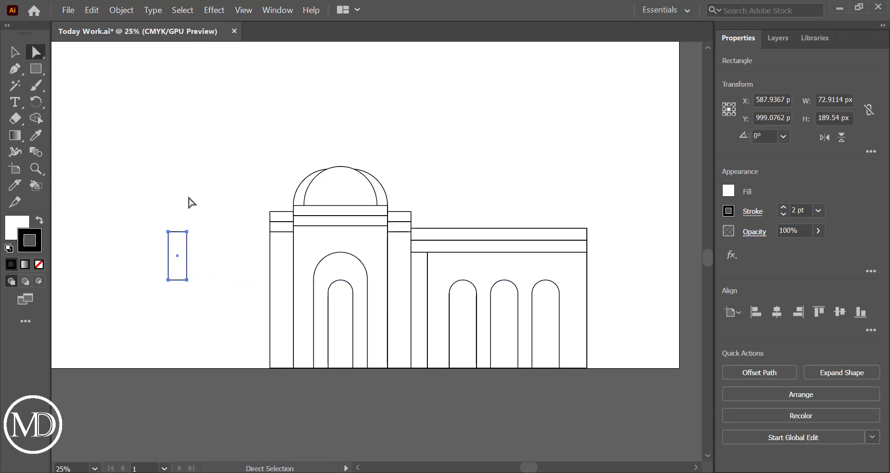
pyautogui.moveTo(189, 203)
pyautogui.mouseDown()
pyautogui.moveTo(185, 248)
pyautogui.moveTo(173, 237)
pyautogui.moveTo(170, 252)
pyautogui.moveTo(357, 314)
pyautogui.moveTo(460, 322)
pyautogui.mouseUp()
pyautogui.click(149, 205)
pyautogui.click(638, 286)
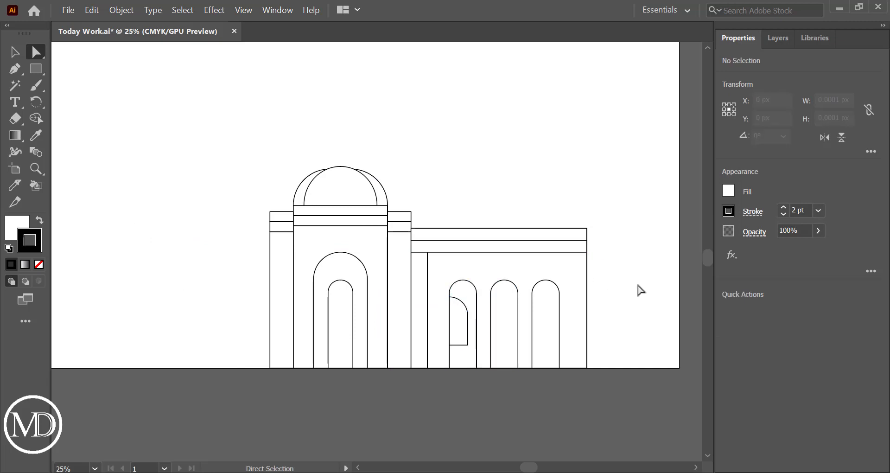
# Copy the quarter-round panel into the second arch and nudge it into alignment.
pyautogui.click(462, 321)
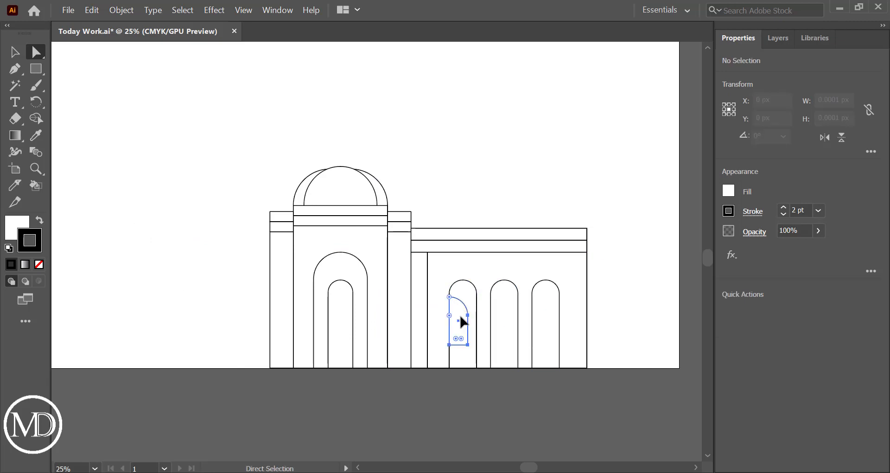
pyautogui.moveTo(462, 321); pyautogui.dragTo(504, 318)
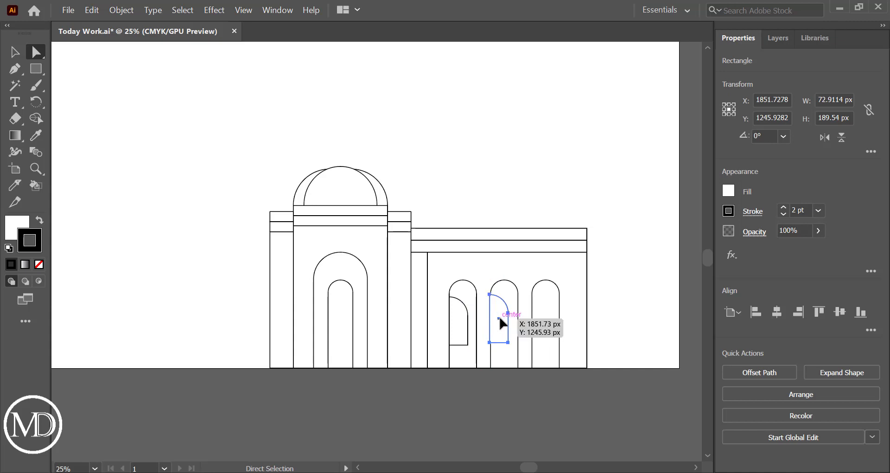
pyautogui.moveTo(501, 318); pyautogui.dragTo(499, 321)
pyautogui.click(606, 325)
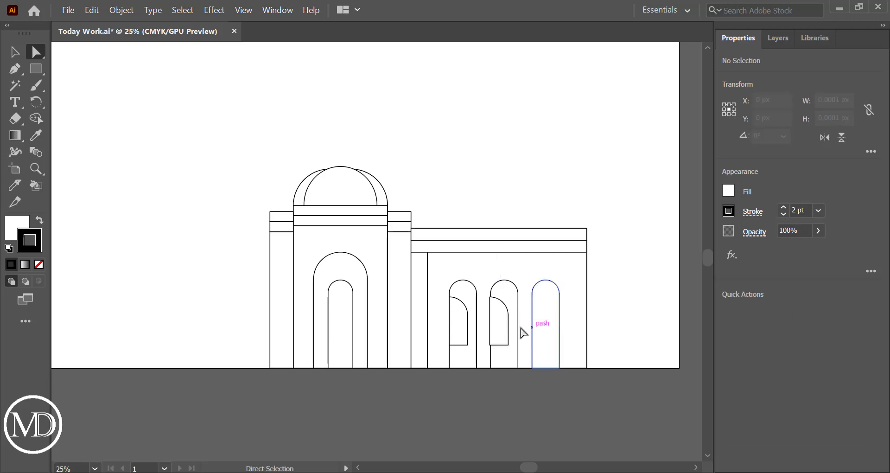
pyautogui.click(500, 332)
pyautogui.press('Right')
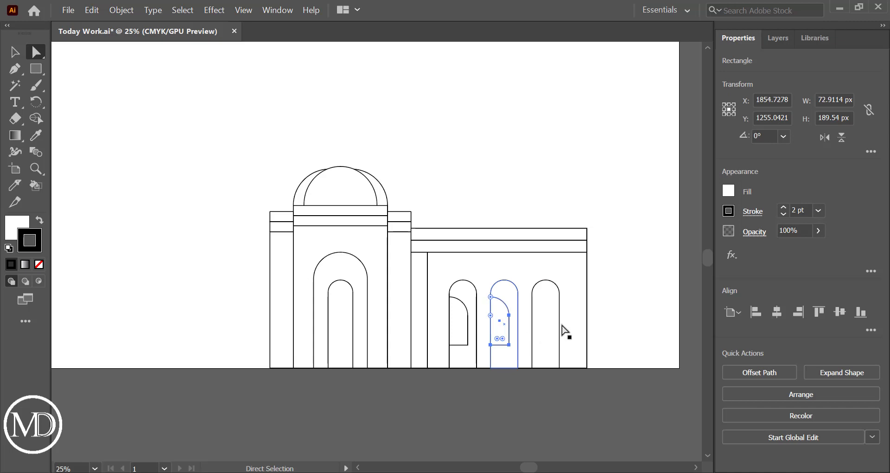
pyautogui.click(617, 331)
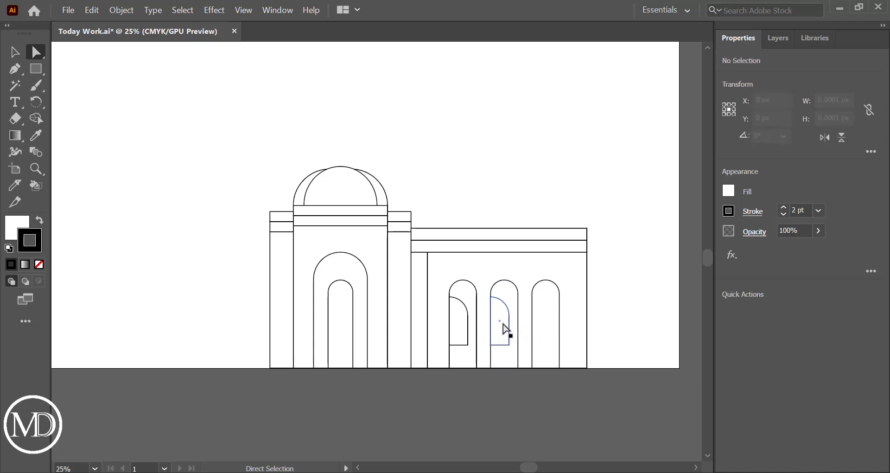
# Copy the panel into the third arch, save, and check the third arch's outline and panel.
pyautogui.click(504, 324)
pyautogui.moveTo(504, 327); pyautogui.dragTo(546, 327)
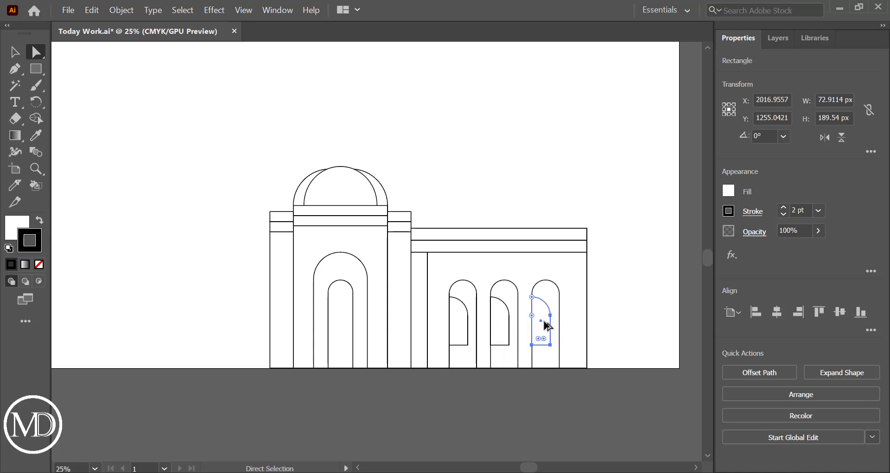
pyautogui.click(603, 334)
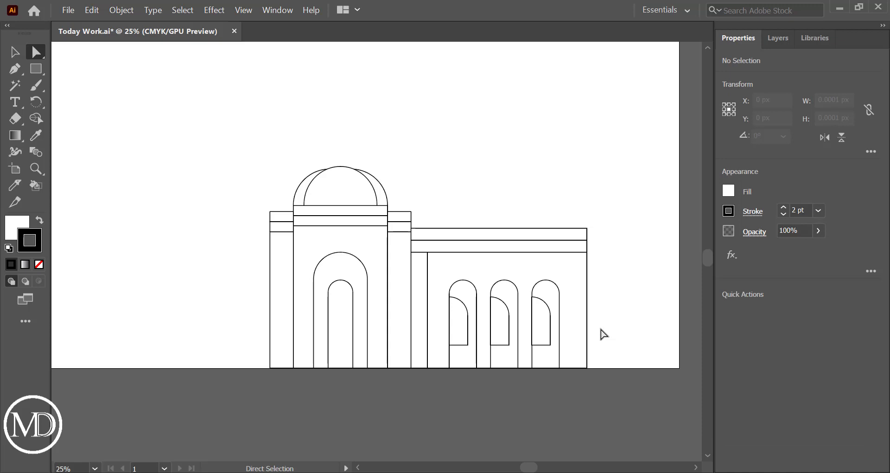
pyautogui.hotkey('ctrl', 's')
pyautogui.click(552, 323)
pyautogui.scroll(3, 553, 328)
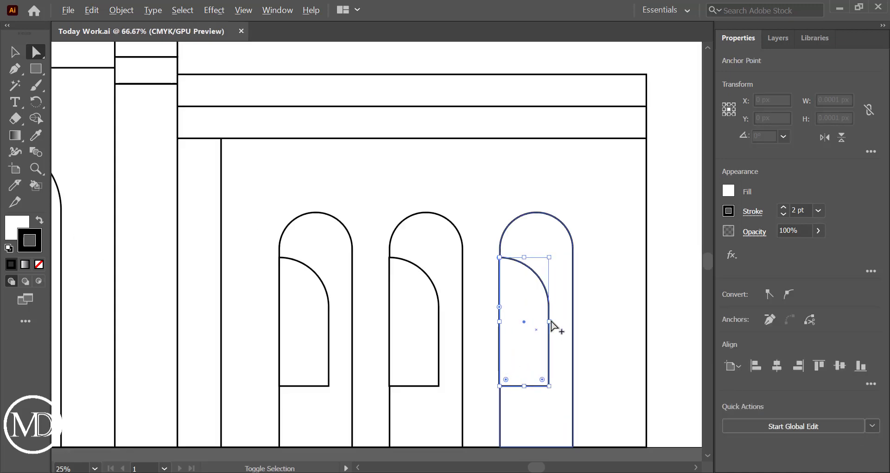
pyautogui.click(648, 294)
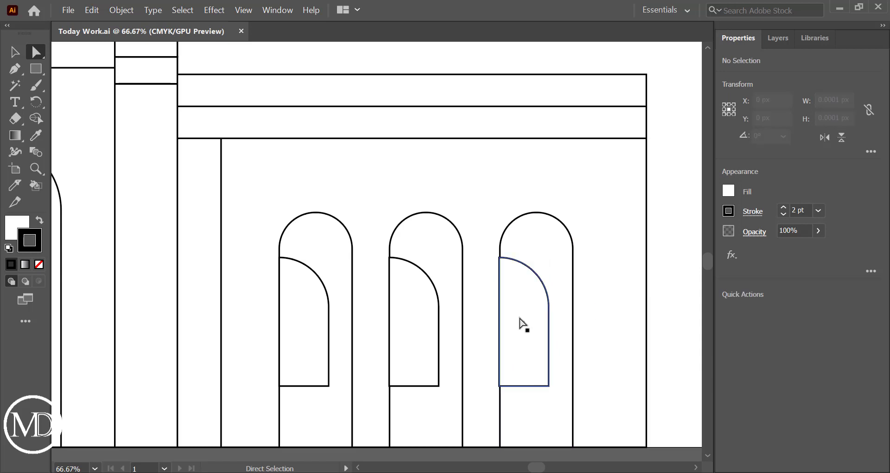
pyautogui.click(520, 324)
pyautogui.click(636, 333)
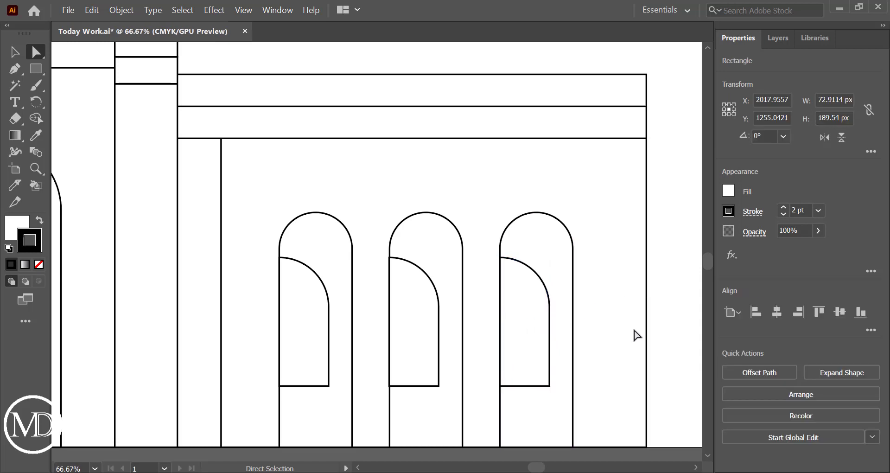
# Save the drawing and test a marquee selection around the right wing.
pyautogui.scroll(-3, 541, 338)
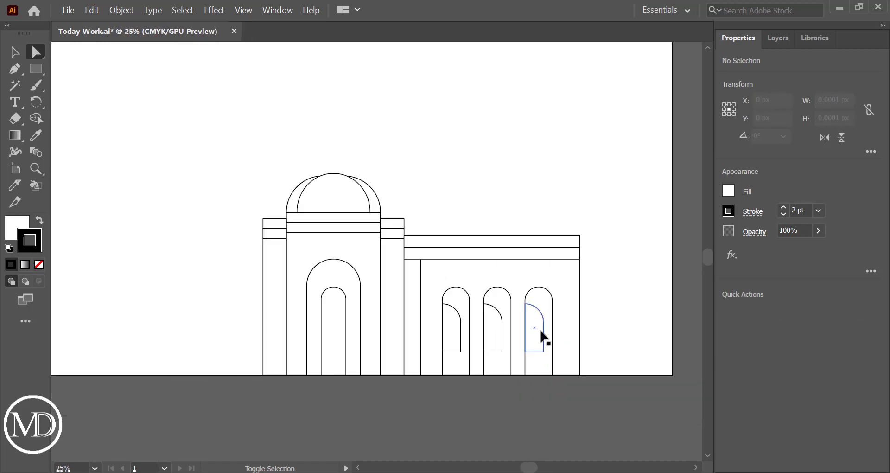
pyautogui.scroll(-1, 540, 338)
pyautogui.hotkey('ctrl', 's')
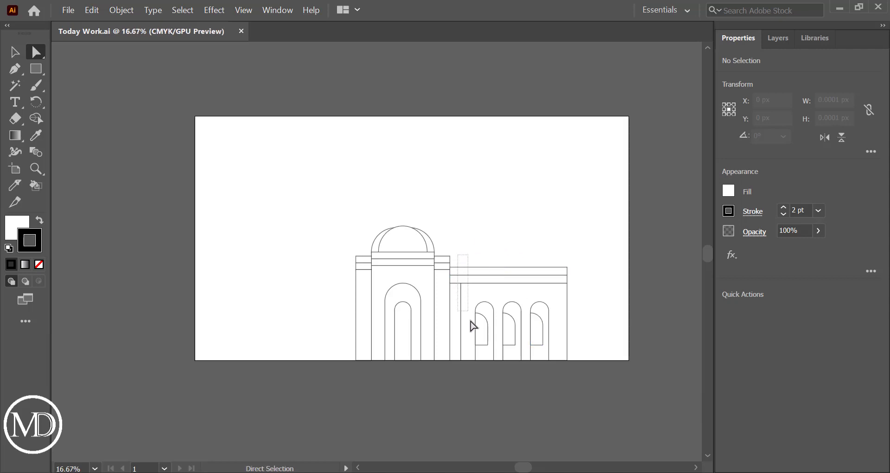
pyautogui.moveTo(460, 261); pyautogui.dragTo(580, 372)
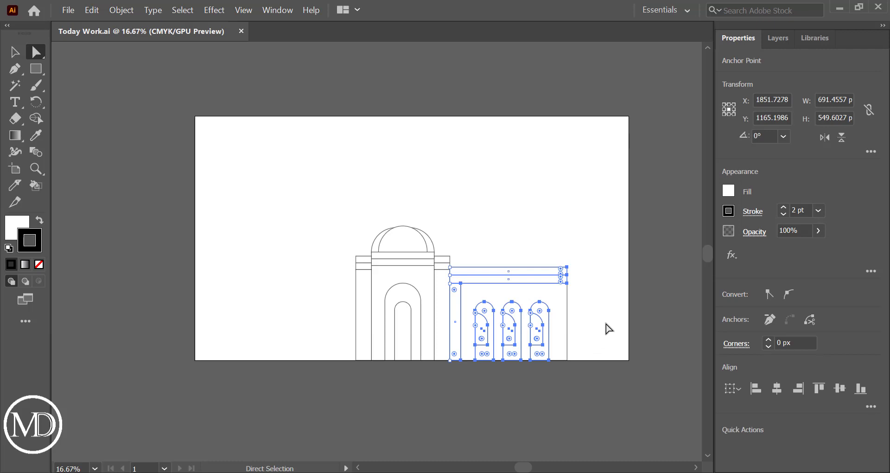
pyautogui.click(604, 279)
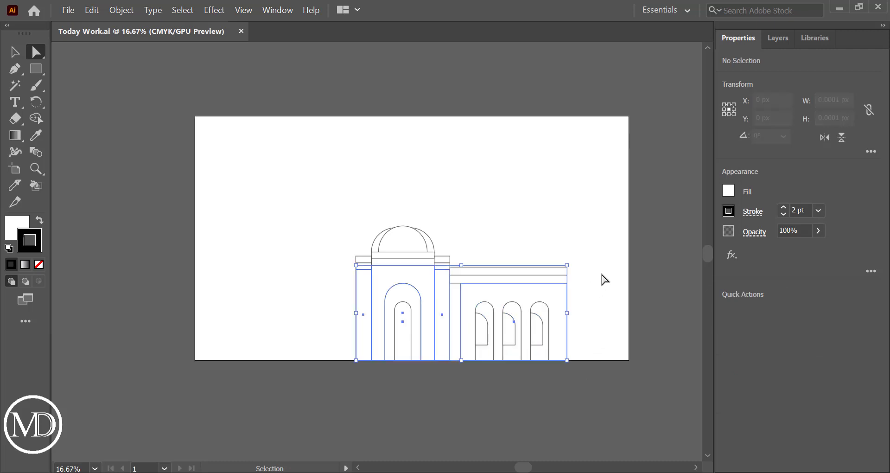
# Unlock all locked objects, then marquee-select the entire right wing with its arches and panels.
pyautogui.hotkey('ctrl', 'z')
pyautogui.click(510, 240)
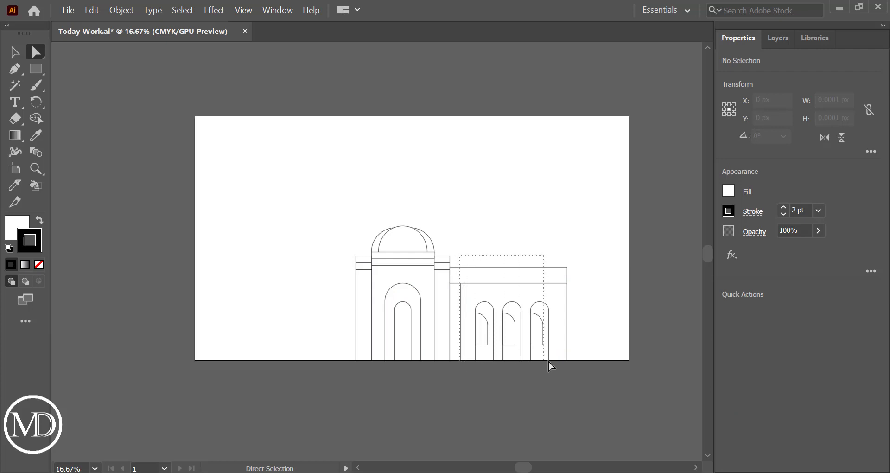
pyautogui.moveTo(466, 306); pyautogui.dragTo(584, 365)
pyautogui.click(479, 251)
pyautogui.moveTo(458, 259)
pyautogui.mouseDown()
pyautogui.moveTo(510, 372)
pyautogui.moveTo(578, 367)
pyautogui.mouseUp()
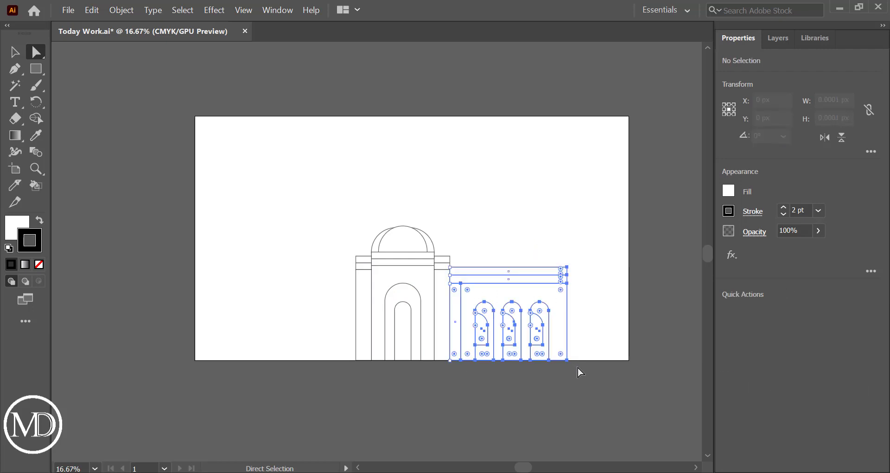
# Bring up Rotate settings for the right wing and preview it turned 180°.
pyautogui.rightClick(536, 330)
pyautogui.moveTo(566, 257)
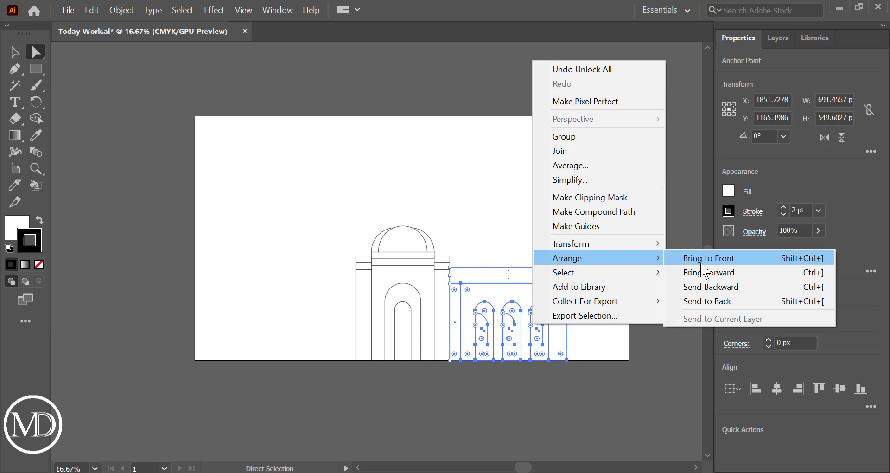
pyautogui.moveTo(566, 244)
pyautogui.click(703, 276)
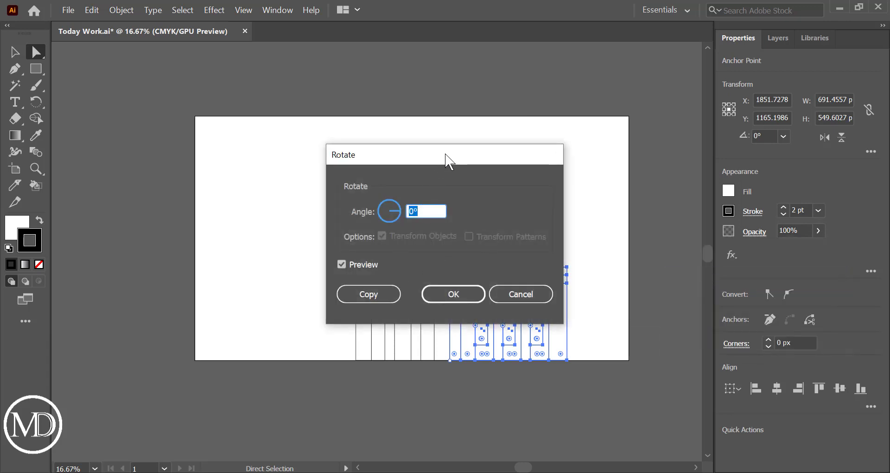
pyautogui.moveTo(448, 159); pyautogui.dragTo(686, 118)
pyautogui.write('18')
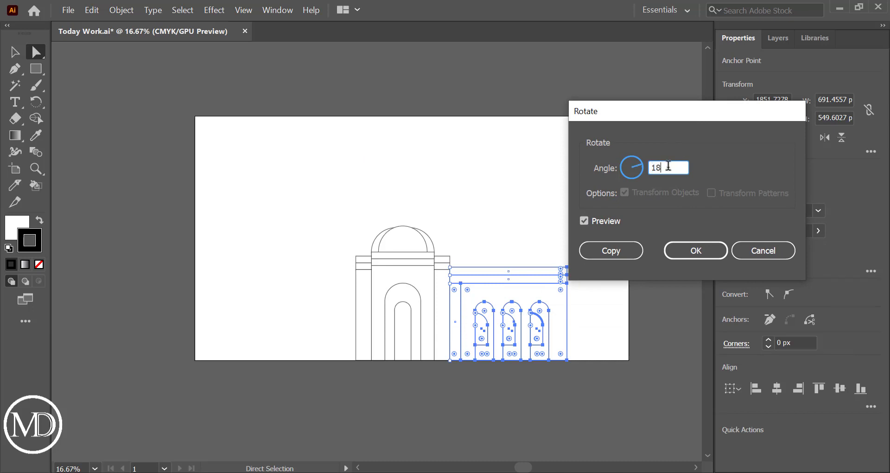
pyautogui.write('0')
pyautogui.press('Tab')
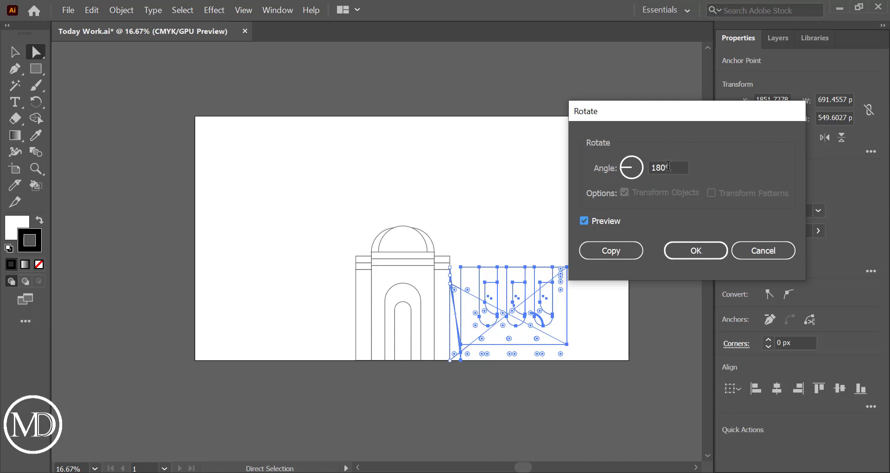
# Scroll through lower rotation angles, then confirm 0° so the wing stays upright.
pyautogui.click(685, 166)
pyautogui.scroll(-5, 685, 166)
pyautogui.scroll(-8, 684, 166)
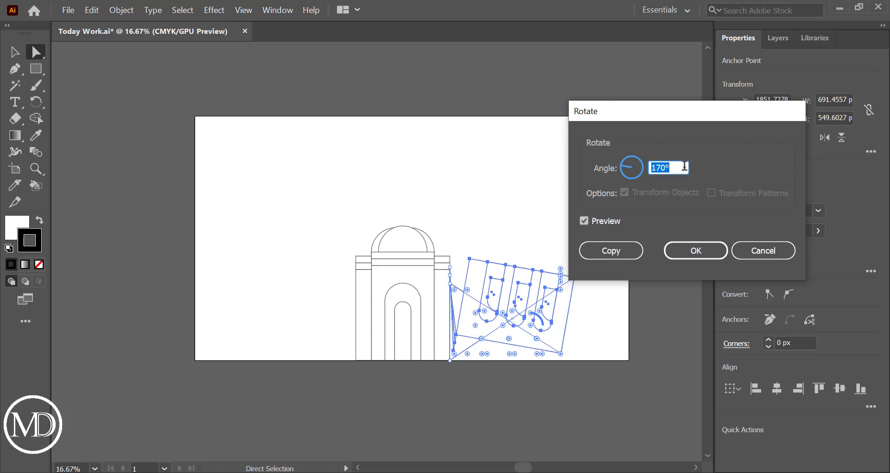
pyautogui.scroll(-10, 685, 166)
pyautogui.scroll(-12, 685, 166)
pyautogui.scroll(-12, 684, 166)
pyautogui.scroll(-12, 684, 166)
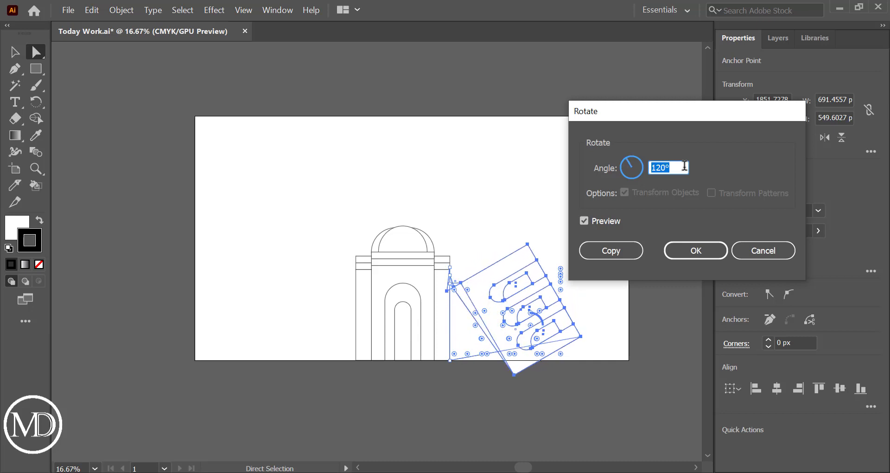
pyautogui.scroll(-13, 685, 166)
pyautogui.scroll(-11, 685, 166)
pyautogui.scroll(-11, 685, 166)
pyautogui.scroll(-11, 685, 166)
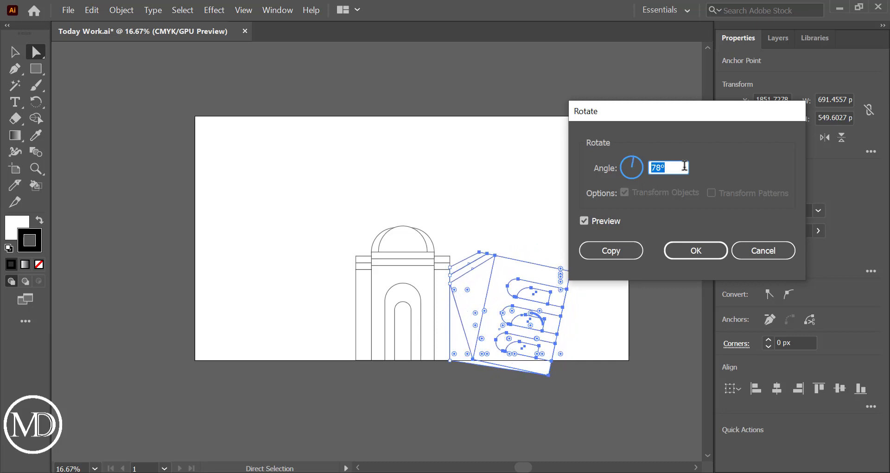
pyautogui.scroll(-11, 685, 165)
pyautogui.scroll(-10, 685, 165)
pyautogui.scroll(-5, 685, 166)
pyautogui.write('0')
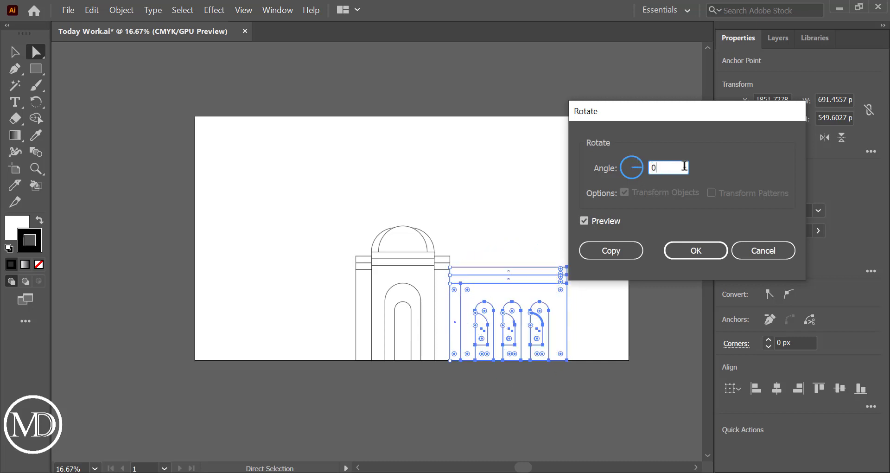
pyautogui.press('Return')
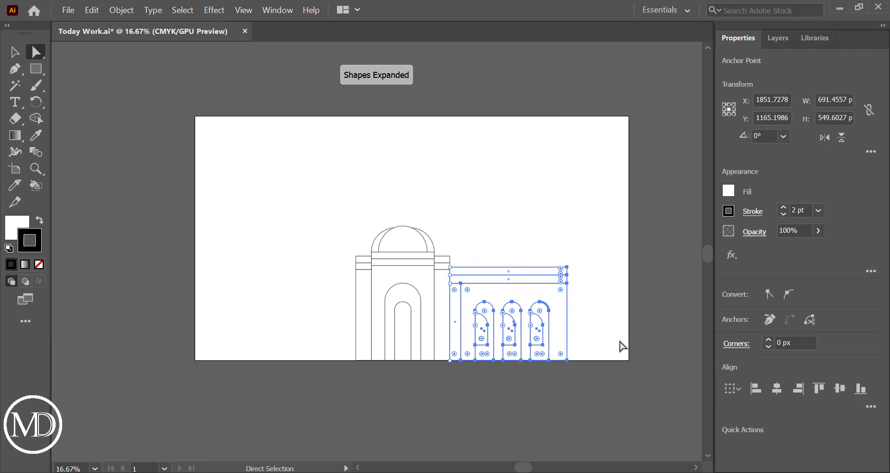
pyautogui.press('v')
pyautogui.press('a')
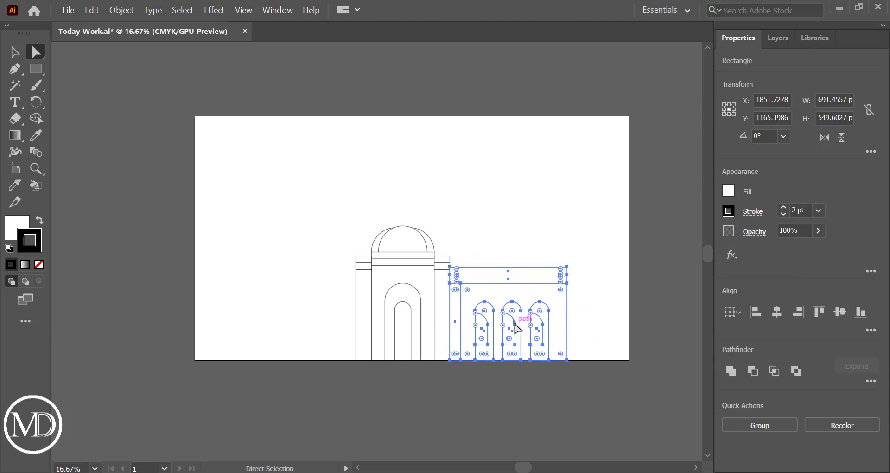
pyautogui.moveTo(505, 283); pyautogui.dragTo(509, 281)
pyautogui.moveTo(520, 330); pyautogui.dragTo(301, 336)
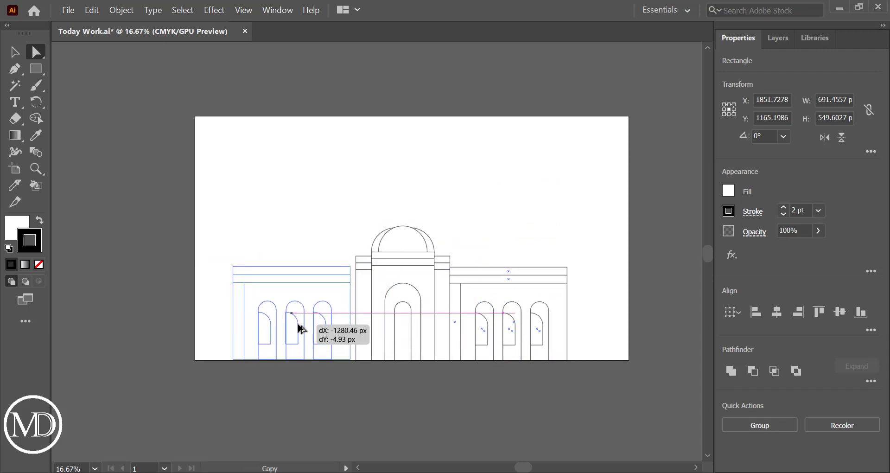
pyautogui.moveTo(299, 332); pyautogui.dragTo(305, 329)
pyautogui.click(351, 404)
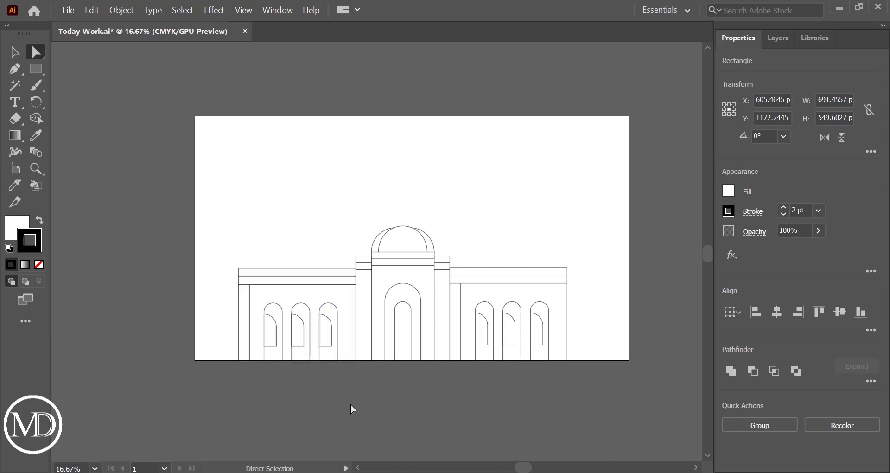
pyautogui.moveTo(231, 252); pyautogui.dragTo(342, 359)
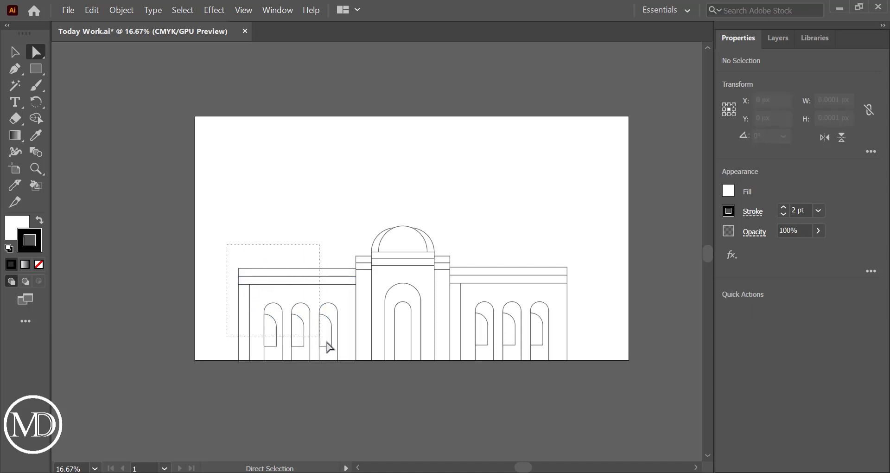
pyautogui.press('Up')
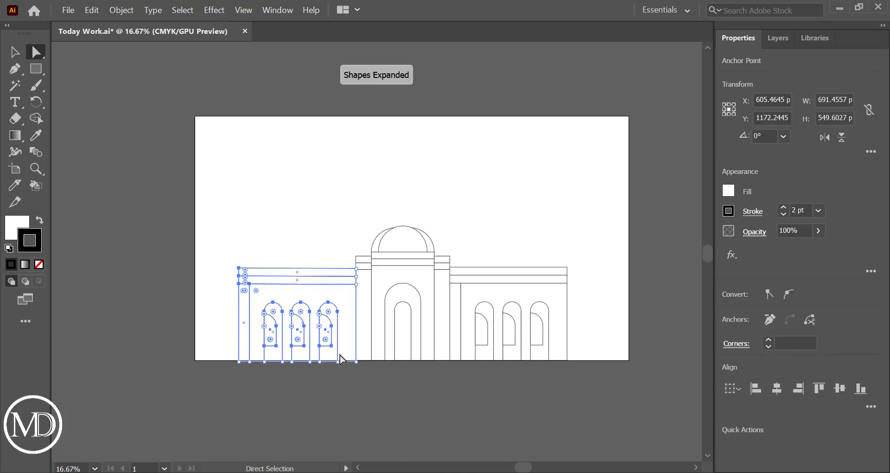
pyautogui.press('Up')
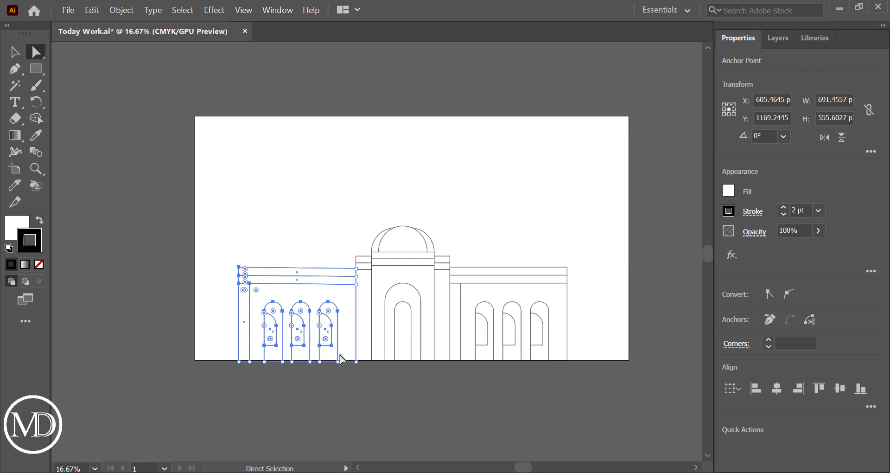
pyautogui.press('Up')
pyautogui.press('Up')
pyautogui.press('Up')
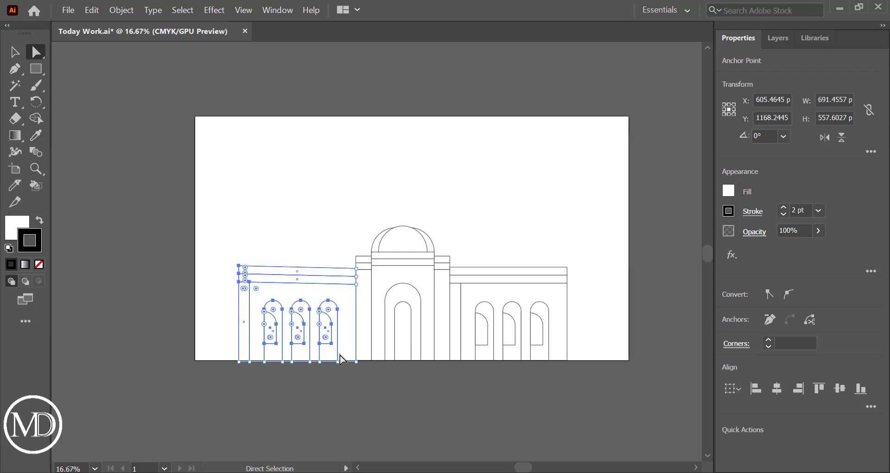
pyautogui.press('Up')
pyautogui.hotkey('ctrl', 'z')
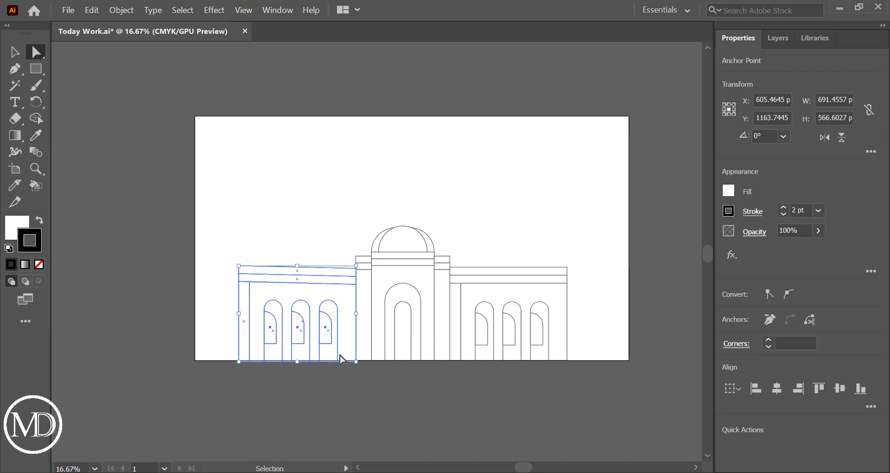
pyautogui.hotkey('ctrl', 'z')
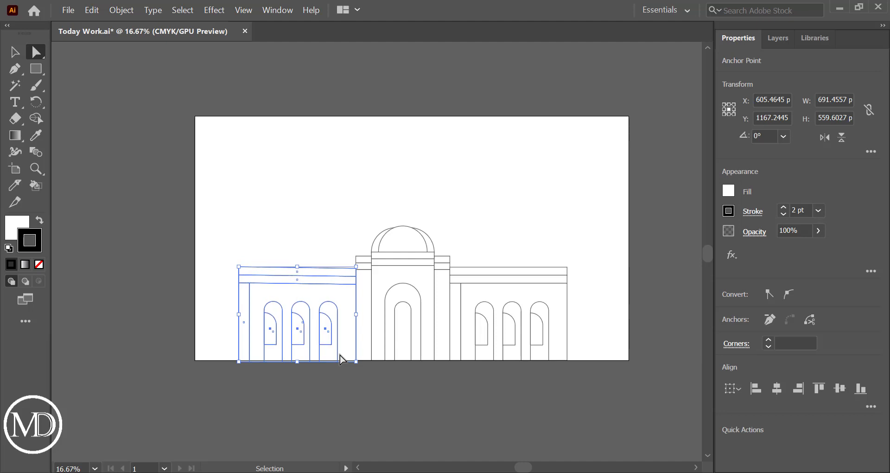
pyautogui.hotkey('ctrl', 'z')
pyautogui.hotkey('ctrl', 'z')
pyautogui.hotkey('ctrl', 'z')
pyautogui.hotkey('ctrl', 'z')
pyautogui.hotkey('ctrl', 'z')
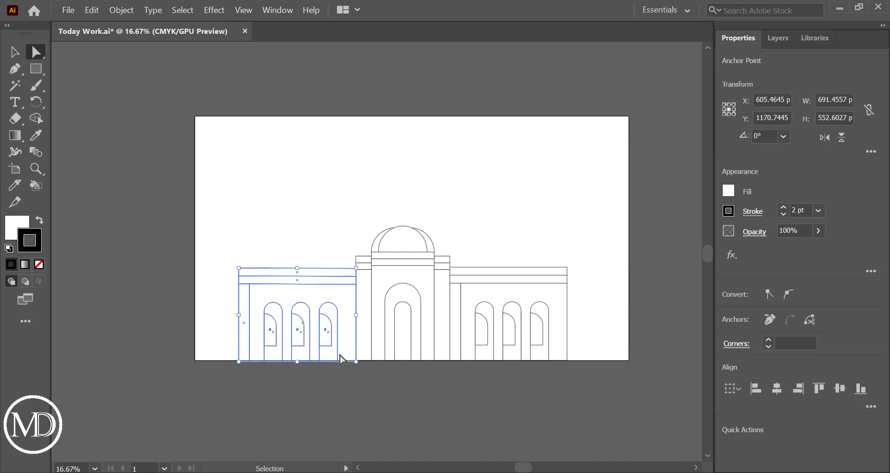
pyautogui.hotkey('ctrl', 'z')
pyautogui.hotkey('ctrl', 'z')
pyautogui.hotkey('ctrl', 'z')
pyautogui.hotkey('ctrl', 'z')
pyautogui.hotkey('ctrl', 'z')
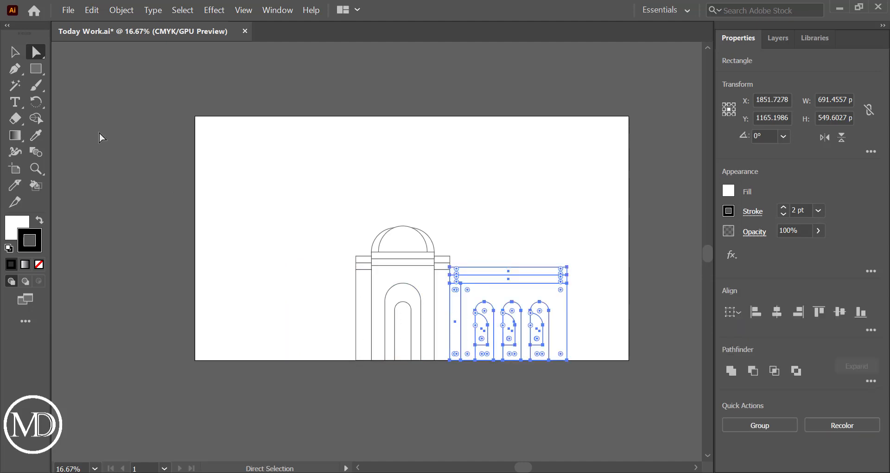
pyautogui.click(14, 52)
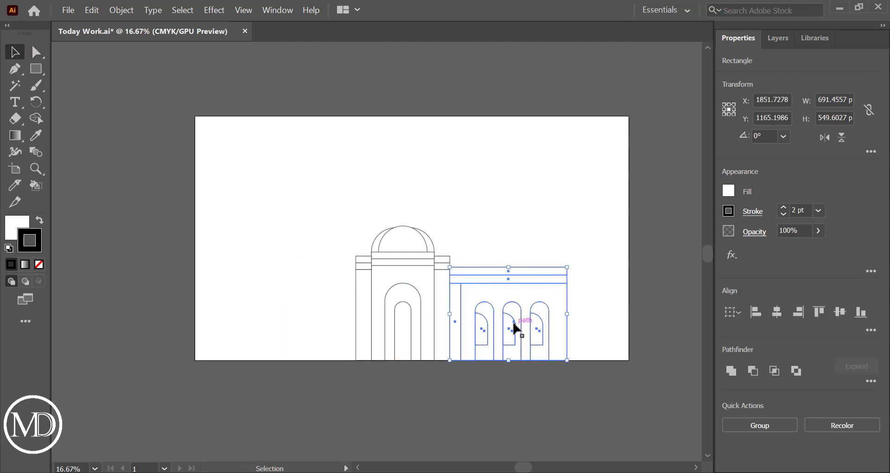
# Copy the right wing to the left of the portal and nudge it down two steps.
pyautogui.moveTo(514, 322); pyautogui.dragTo(304, 323)
pyautogui.click(344, 385)
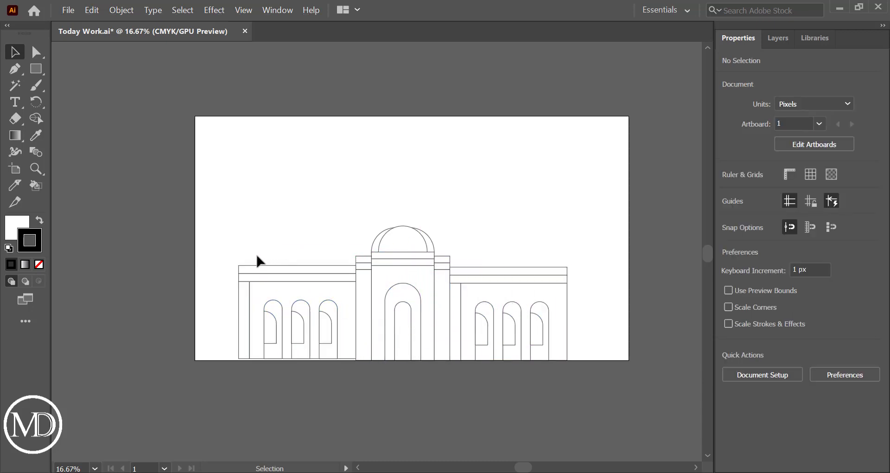
pyautogui.moveTo(270, 295); pyautogui.dragTo(340, 365)
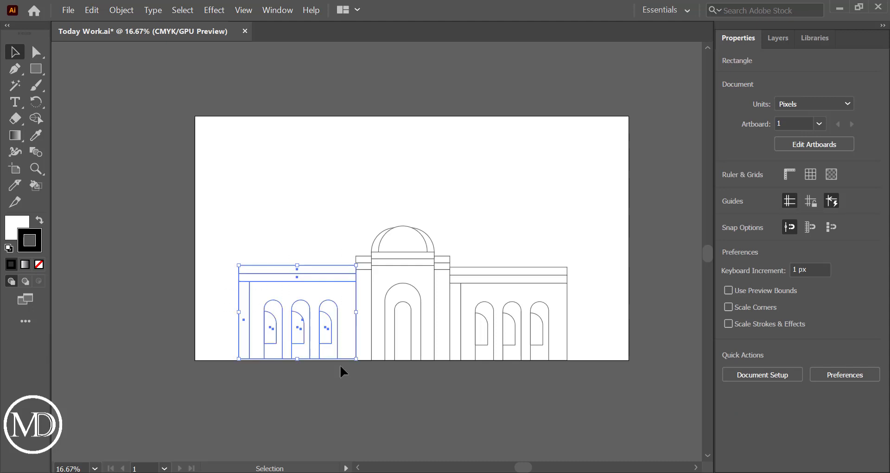
pyautogui.press('Down')
pyautogui.press('Down')
pyautogui.press('Down')
pyautogui.press('Down')
pyautogui.press('Down')
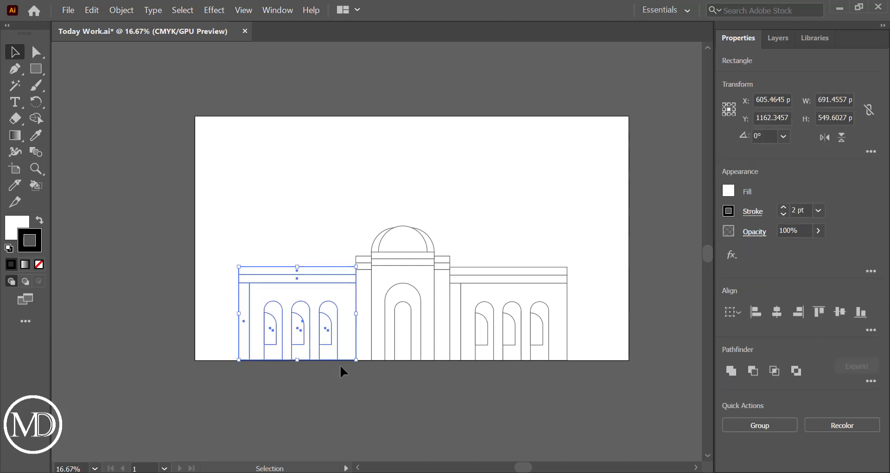
pyautogui.press('Down')
pyautogui.press('Down')
pyautogui.click(354, 385)
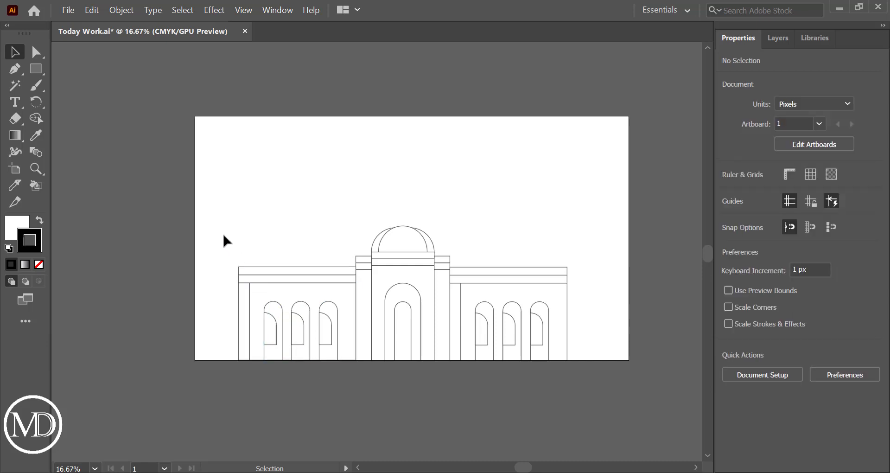
# Line up the left wing's cornice band with the right wing's cornice.
pyautogui.moveTo(224, 235); pyautogui.dragTo(347, 365)
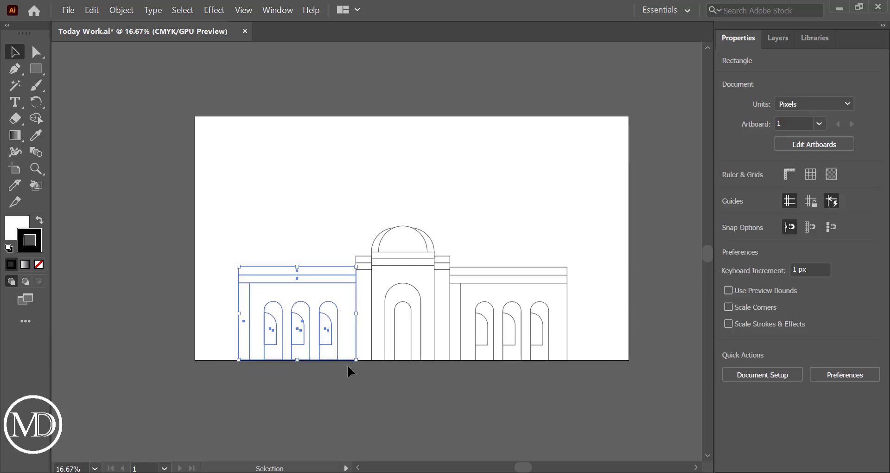
pyautogui.click(377, 398)
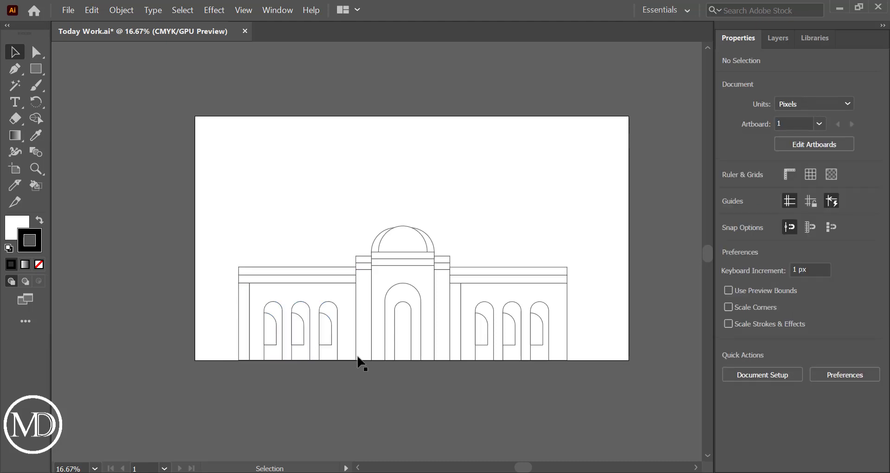
pyautogui.moveTo(323, 269); pyautogui.dragTo(319, 272)
pyautogui.click(297, 236)
# Select all three left-wing arches together and bring up their context menu for Transform.
pyautogui.rightClick(327, 335)
pyautogui.moveTo(354, 279)
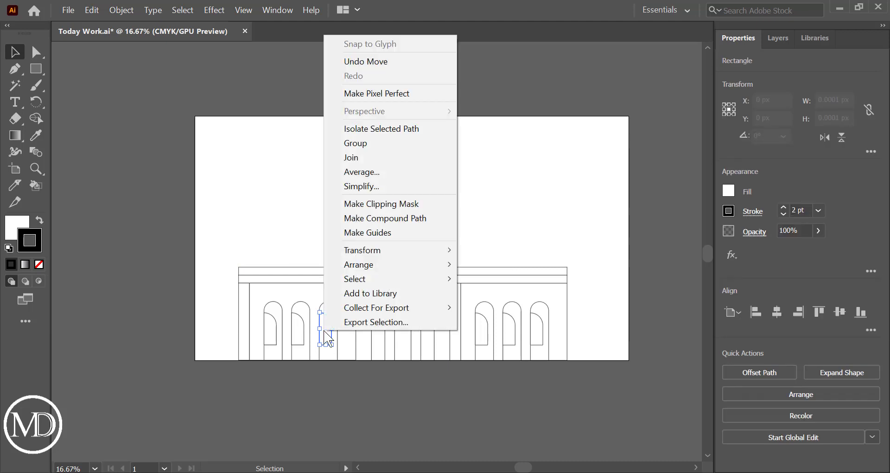
pyautogui.click(328, 397)
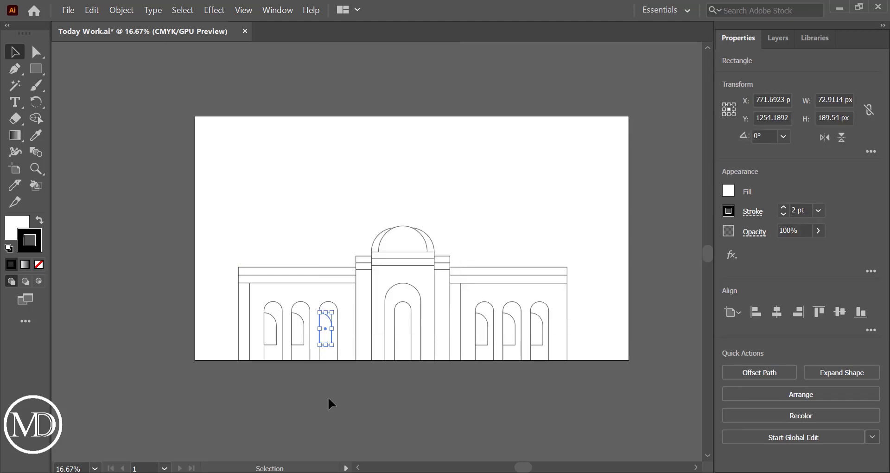
pyautogui.click(328, 336)
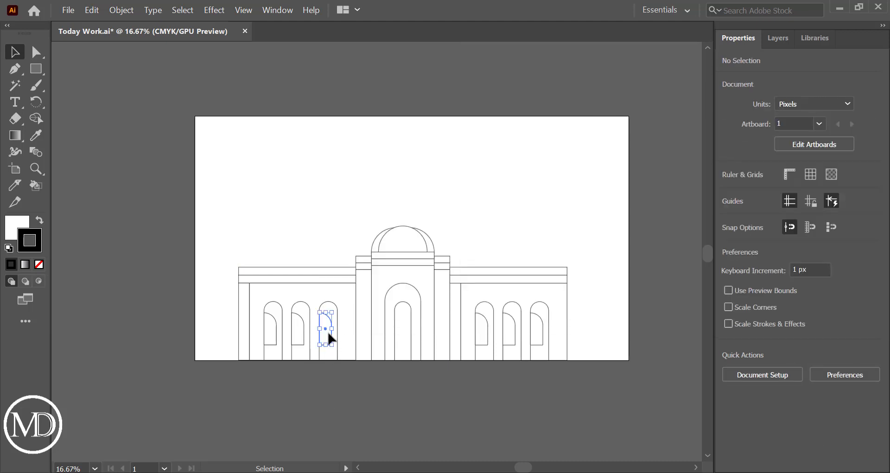
pyautogui.keyDown('shift'); pyautogui.click(299, 338); pyautogui.keyUp('shift')
pyautogui.keyDown('shift'); pyautogui.click(270, 338); pyautogui.keyUp('shift')
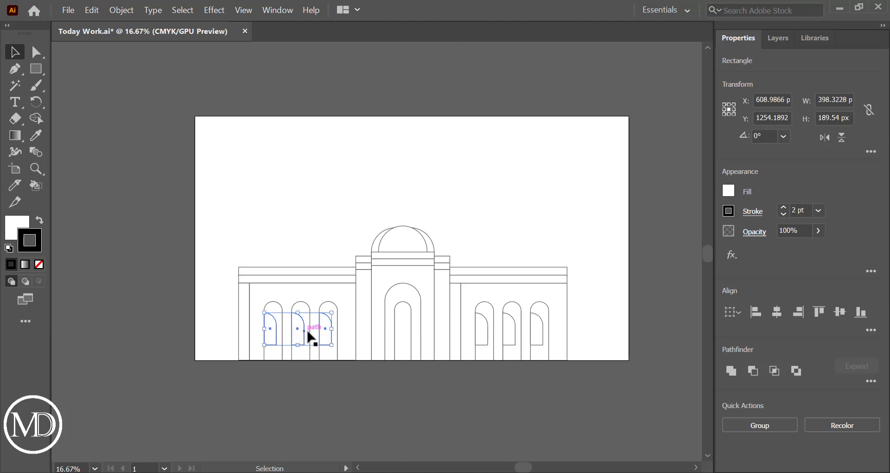
pyautogui.rightClick(323, 333)
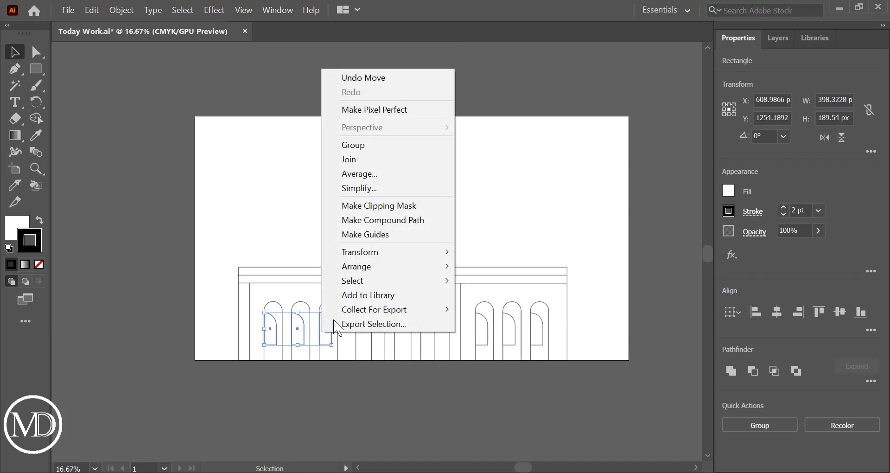
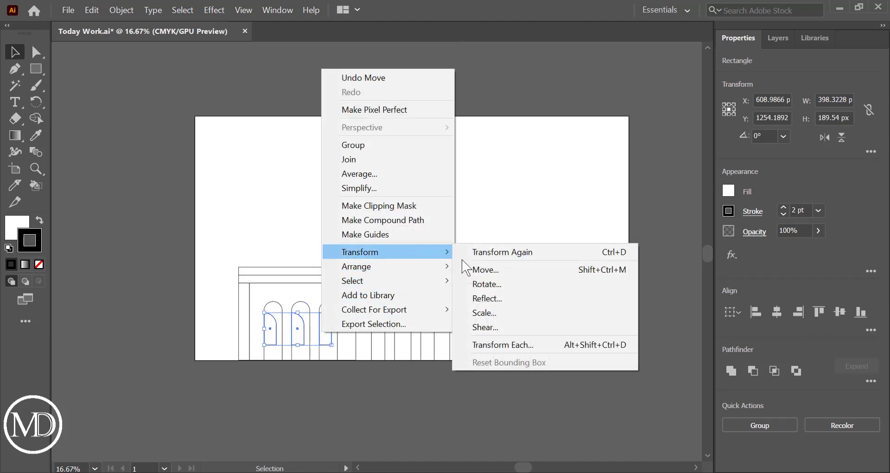
# Open the Rotate settings for the selected arches, then cancel without rotating them.
pyautogui.click(494, 287)
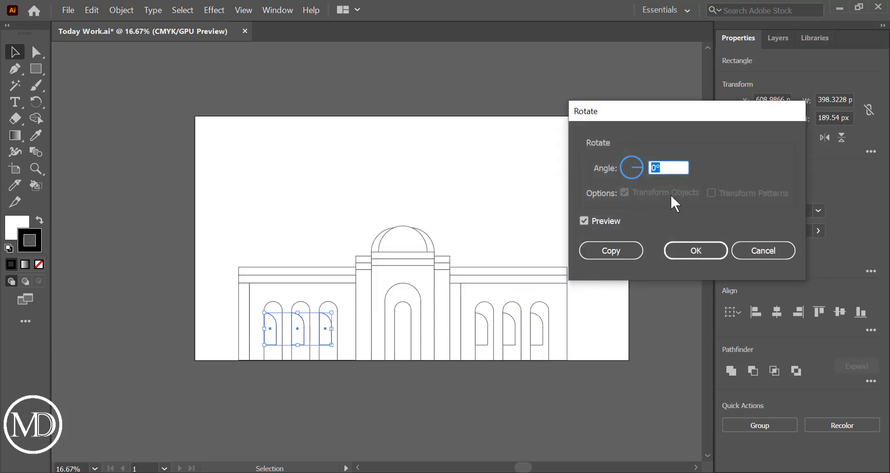
pyautogui.scroll(6, 671, 171)
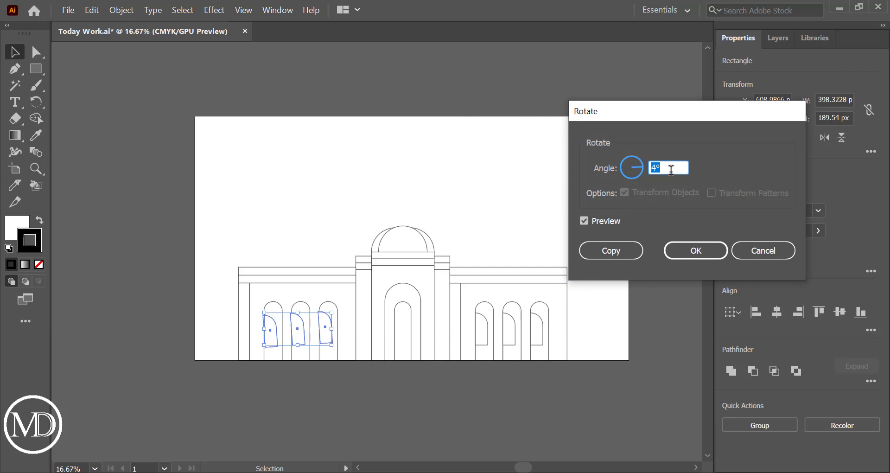
pyautogui.scroll(10, 671, 170)
pyautogui.scroll(9, 671, 170)
pyautogui.scroll(7, 671, 170)
pyautogui.scroll(-15, 671, 170)
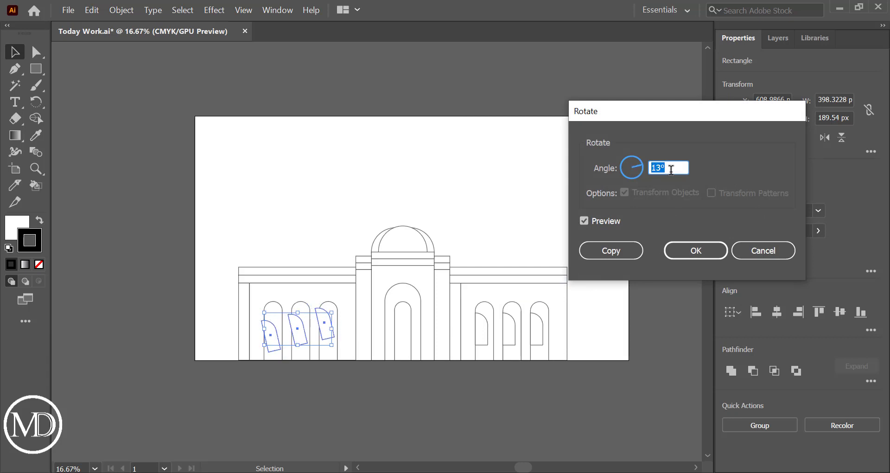
pyautogui.scroll(-17, 671, 170)
pyautogui.scroll(-15, 671, 170)
pyautogui.scroll(-12, 671, 170)
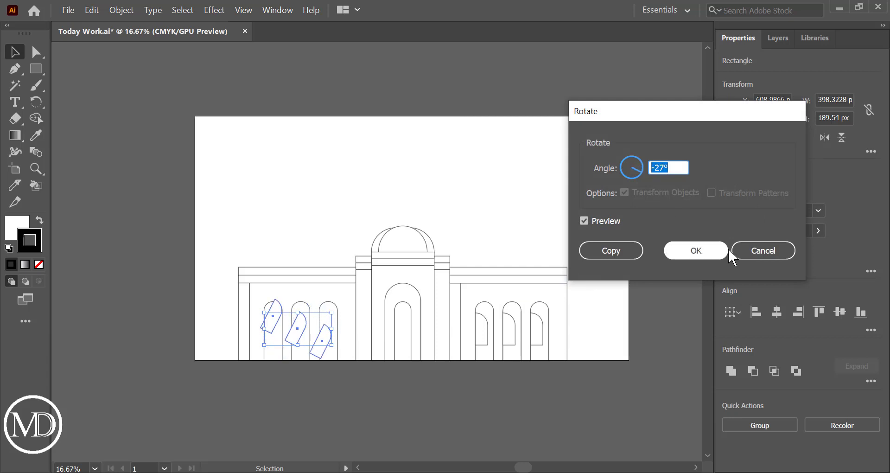
pyautogui.click(755, 252)
# Open Reflect for the arches and preview horizontal and vertical axis mirroring.
pyautogui.rightClick(300, 330)
pyautogui.moveTo(337, 243)
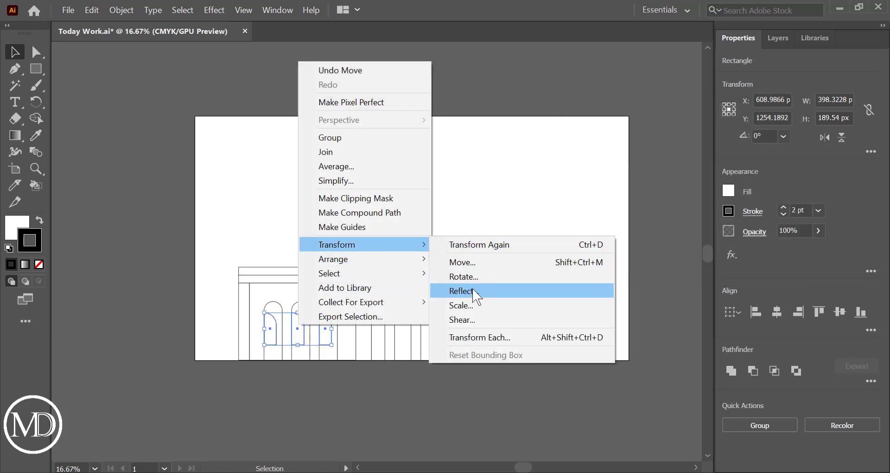
pyautogui.click(466, 291)
pyautogui.click(530, 175)
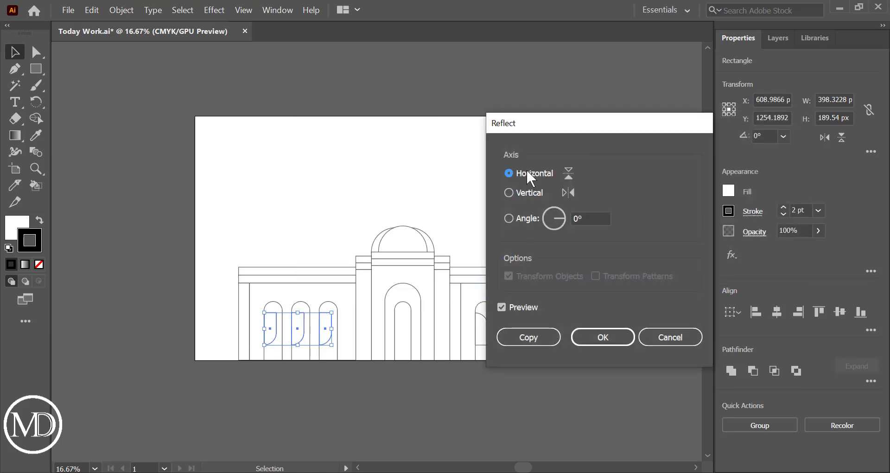
pyautogui.click(523, 193)
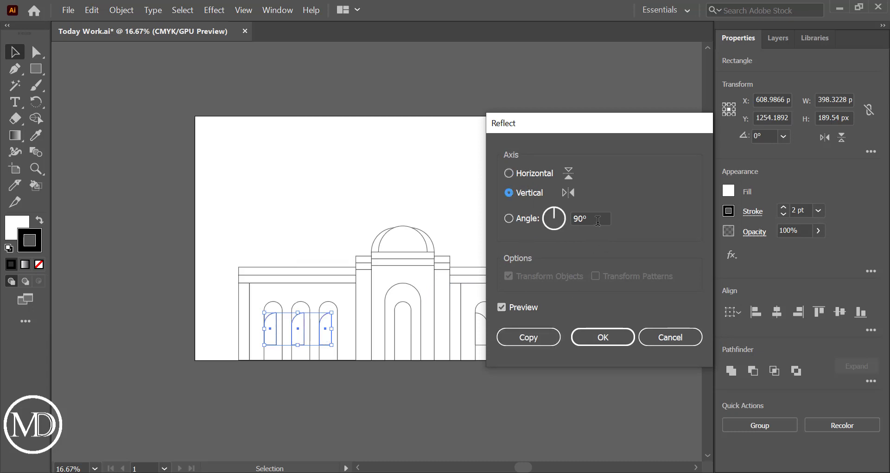
# Re-preview both reflections, then cancel, leaving the arches unchanged and deselected.
pyautogui.scroll(11, 598, 221)
pyautogui.scroll(11, 598, 220)
pyautogui.scroll(-8, 599, 220)
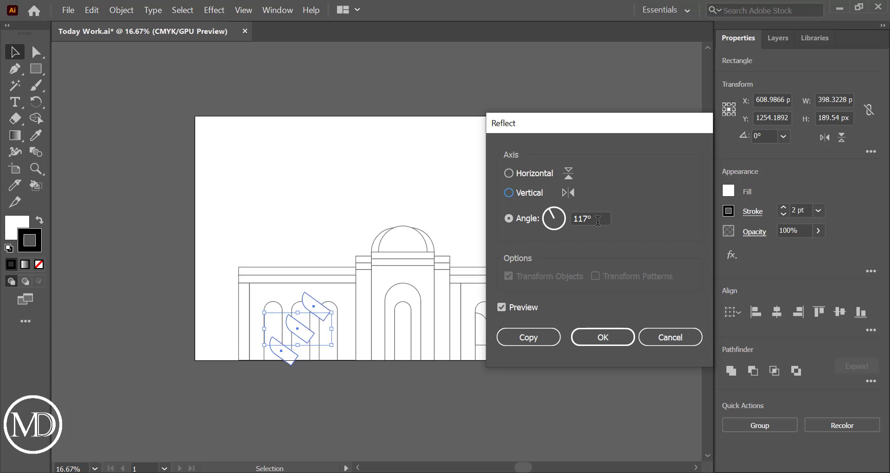
pyautogui.scroll(-9, 598, 220)
pyautogui.scroll(-9, 598, 221)
pyautogui.scroll(-1, 598, 221)
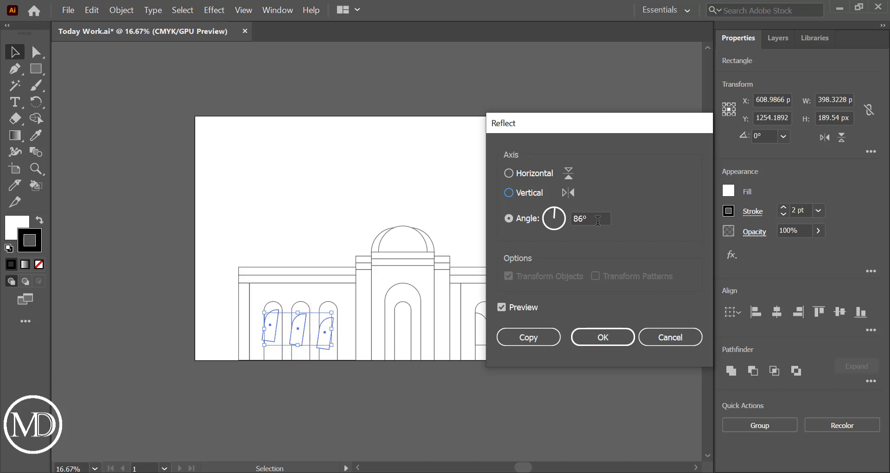
pyautogui.scroll(-2, 598, 221)
pyautogui.scroll(-3, 598, 220)
pyautogui.scroll(-2, 599, 221)
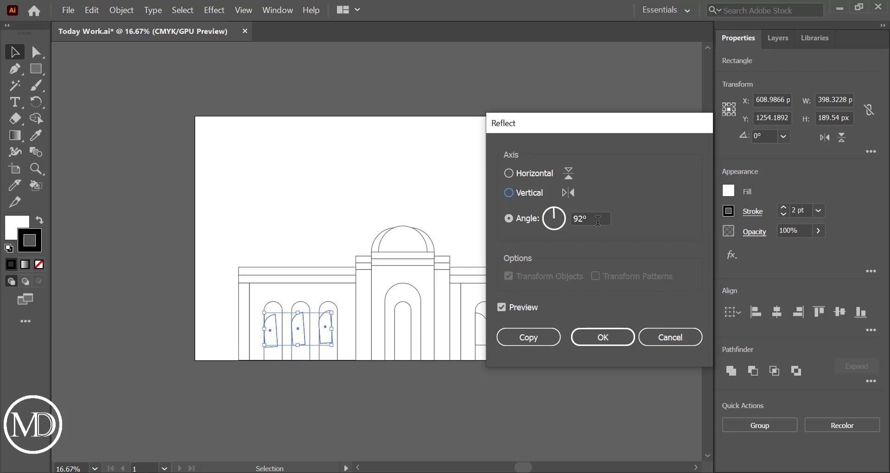
pyautogui.scroll(-2, 598, 220)
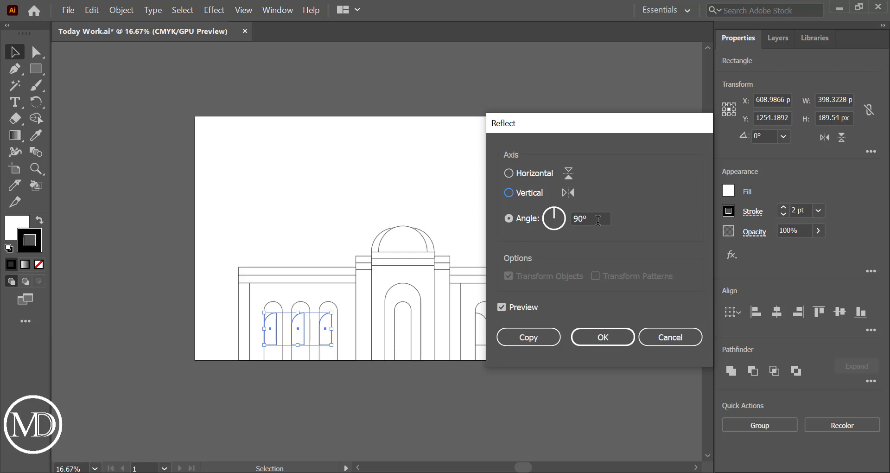
pyautogui.click(531, 175)
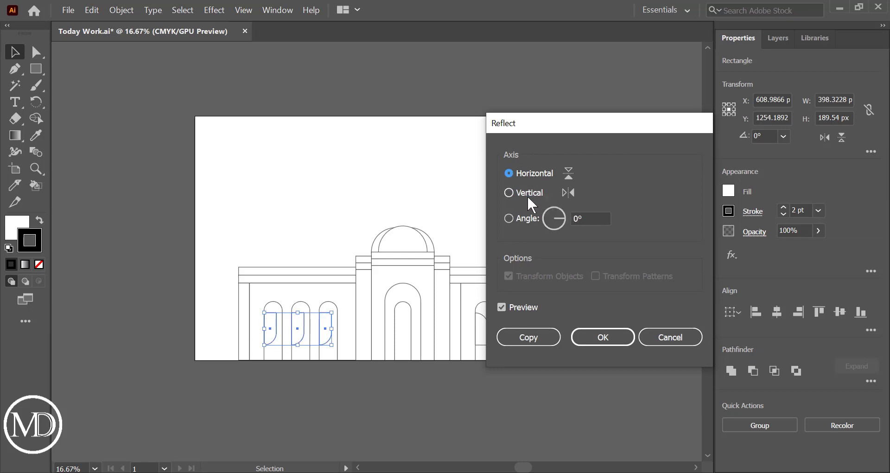
pyautogui.click(529, 197)
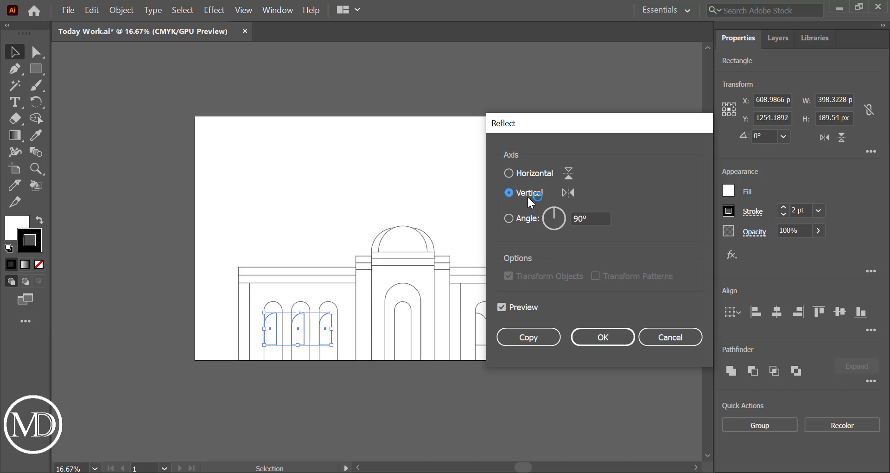
pyautogui.click(673, 343)
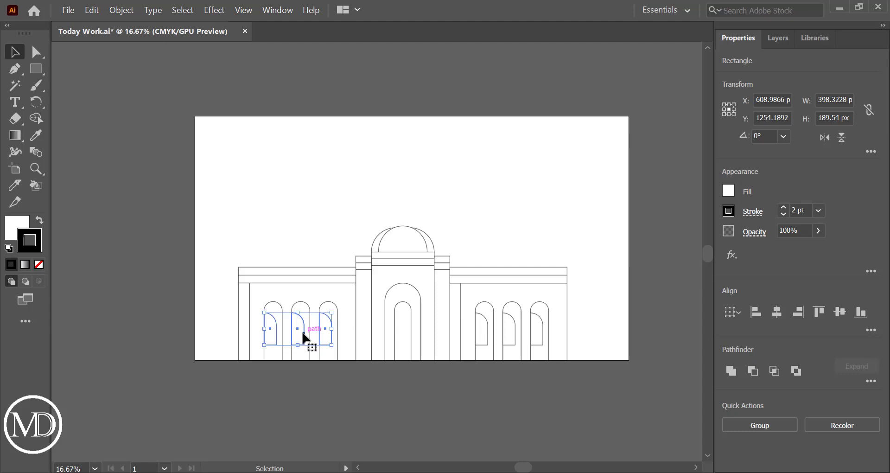
pyautogui.click(327, 377)
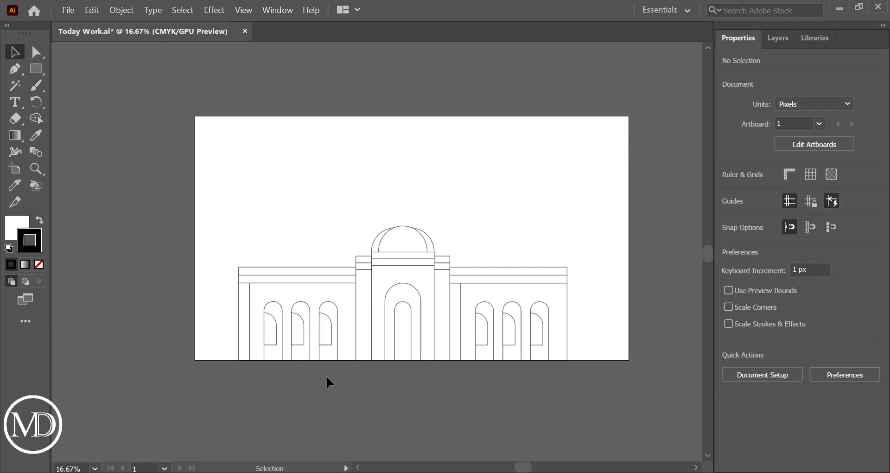
# Save the file and lower the top edge of the right wing's rectangles.
pyautogui.hotkey('ctrl', 's')
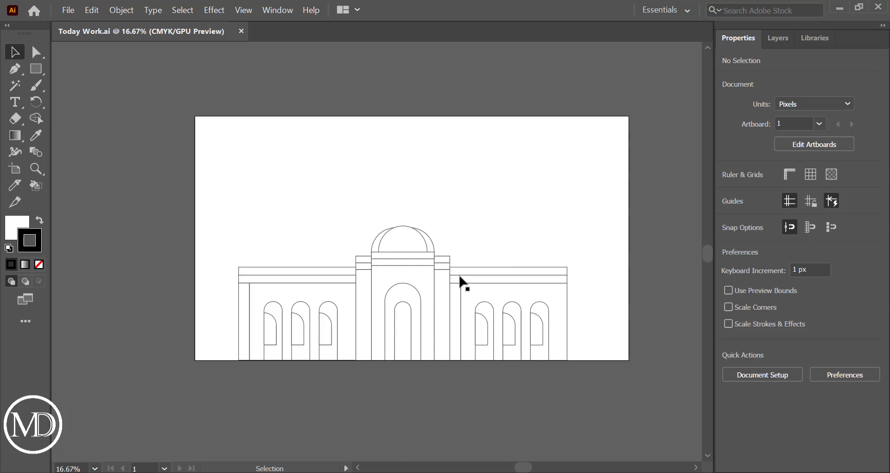
pyautogui.click(469, 287)
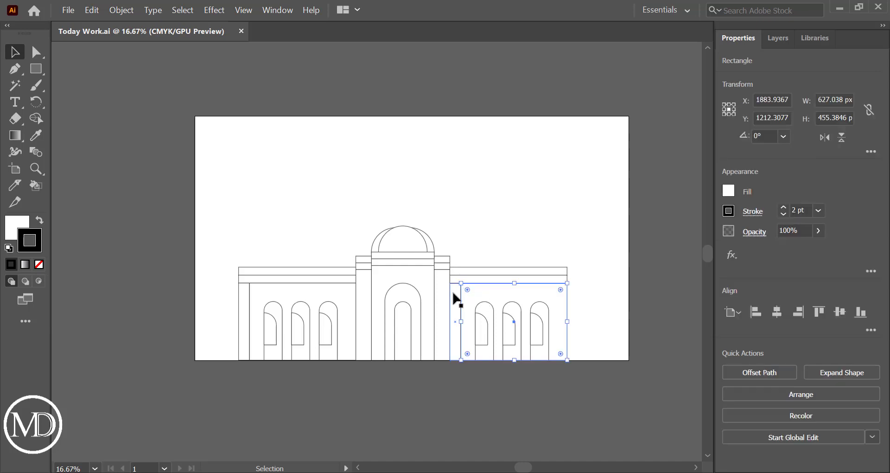
pyautogui.keyDown('shift'); pyautogui.click(454, 293); pyautogui.keyUp('shift')
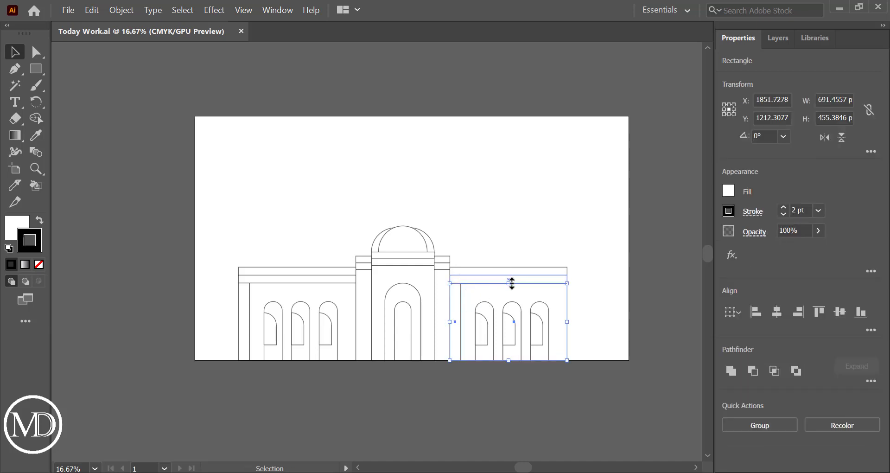
pyautogui.moveTo(511, 283); pyautogui.dragTo(512, 293)
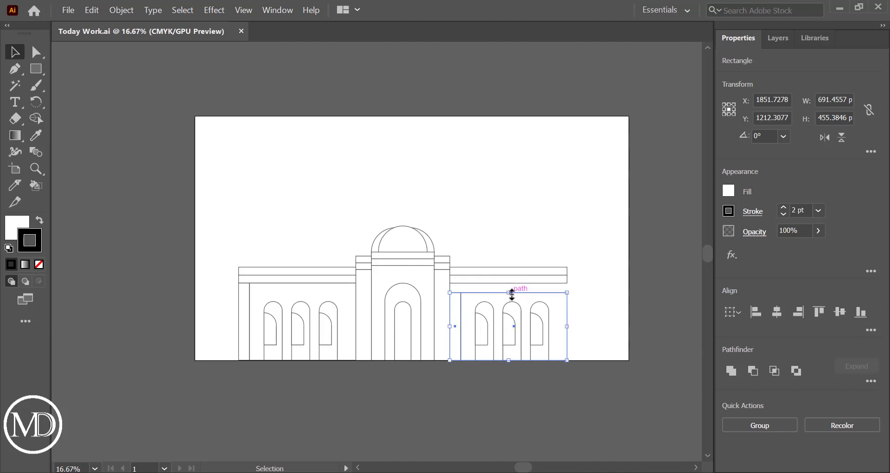
pyautogui.click(588, 298)
# Scale down the right wing's three arched windows, bottom-align them, and move them lower.
pyautogui.click(491, 318)
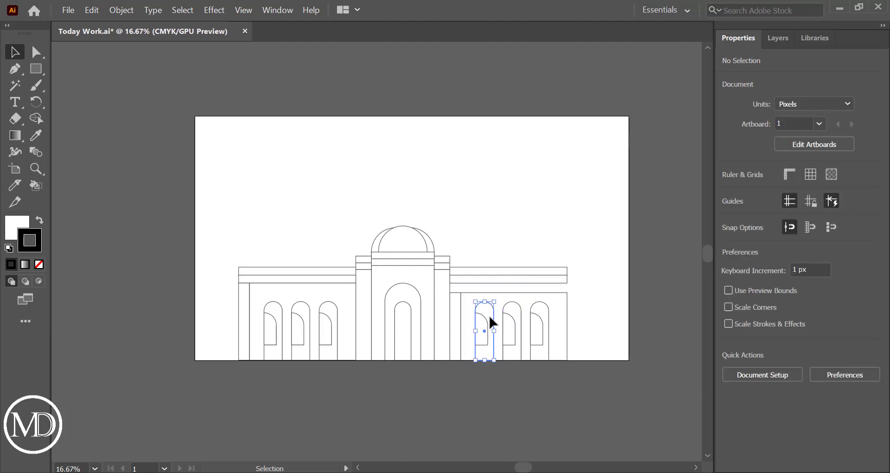
pyautogui.keyDown('shift'); pyautogui.click(506, 327); pyautogui.keyUp('shift')
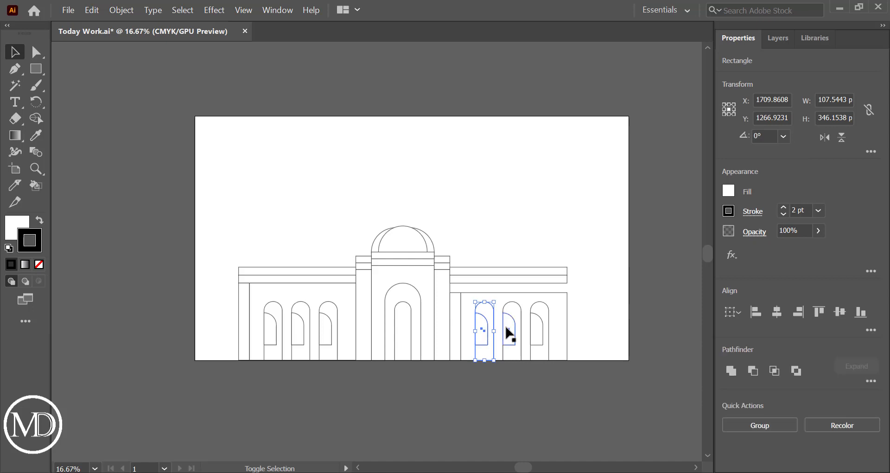
pyautogui.keyDown('shift'); pyautogui.click(514, 324); pyautogui.keyUp('shift')
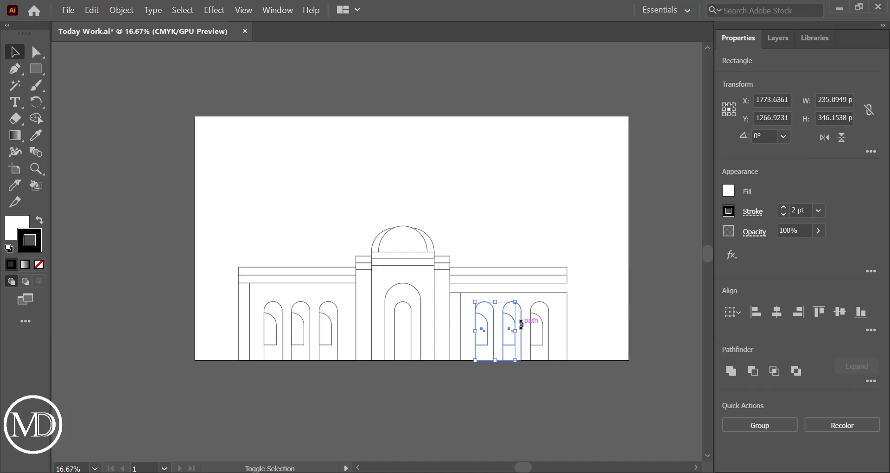
pyautogui.keyDown('shift'); pyautogui.click(521, 322); pyautogui.keyUp('shift')
pyautogui.keyDown('shift'); pyautogui.click(543, 323); pyautogui.keyUp('shift')
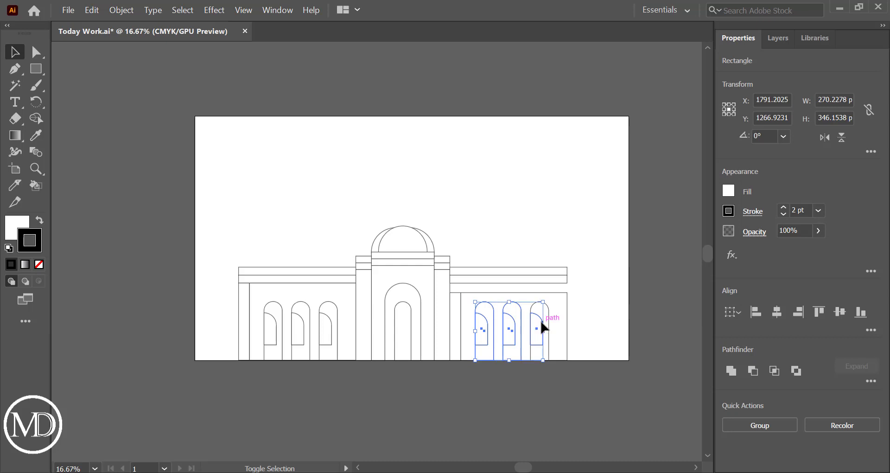
pyautogui.keyDown('shift'); pyautogui.click(549, 325); pyautogui.keyUp('shift')
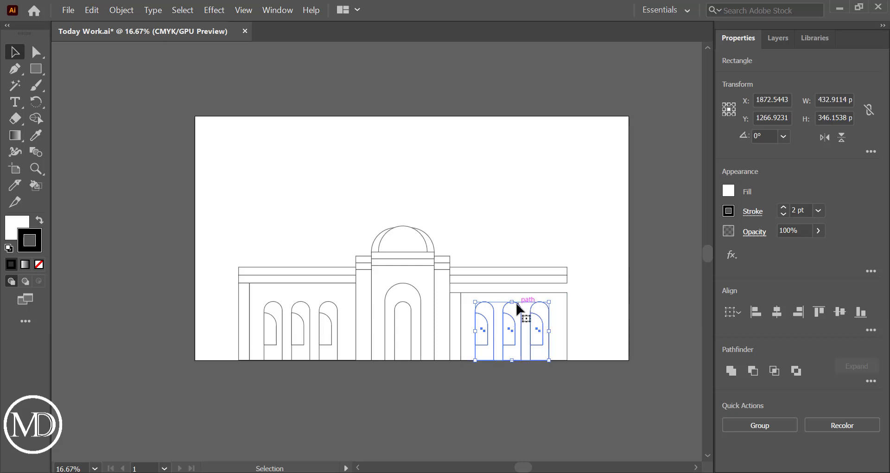
pyautogui.moveTo(550, 303); pyautogui.dragTo(541, 308)
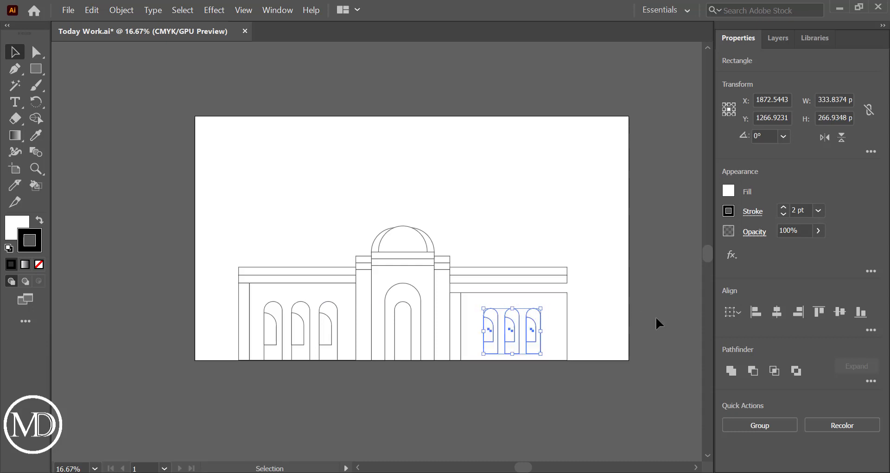
pyautogui.click(857, 313)
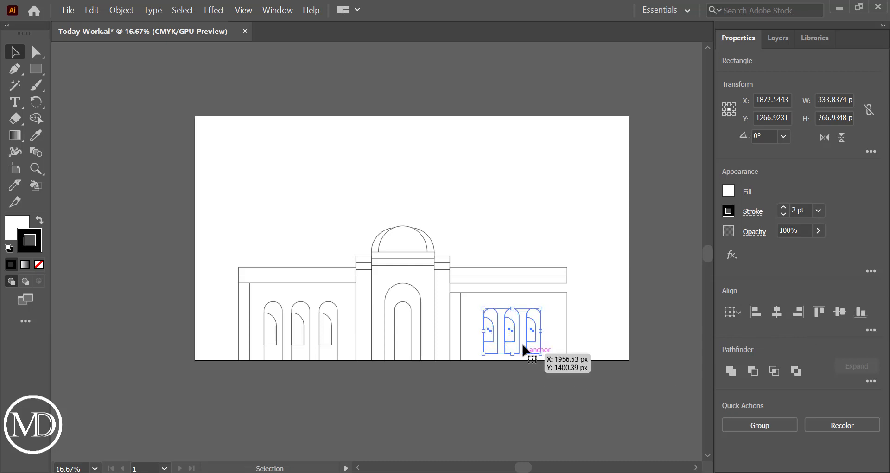
pyautogui.moveTo(512, 332); pyautogui.dragTo(514, 346)
pyautogui.click(530, 427)
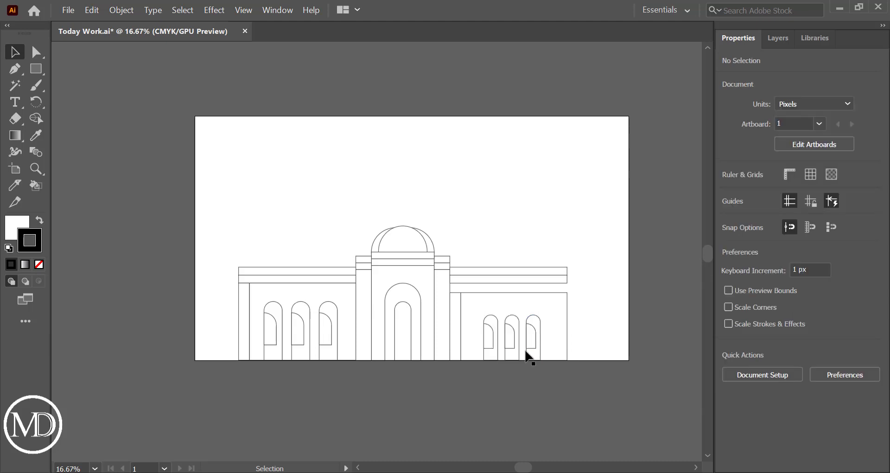
# Lower the right wing's top edge a bit more and move its top band down onto it.
pyautogui.click(535, 304)
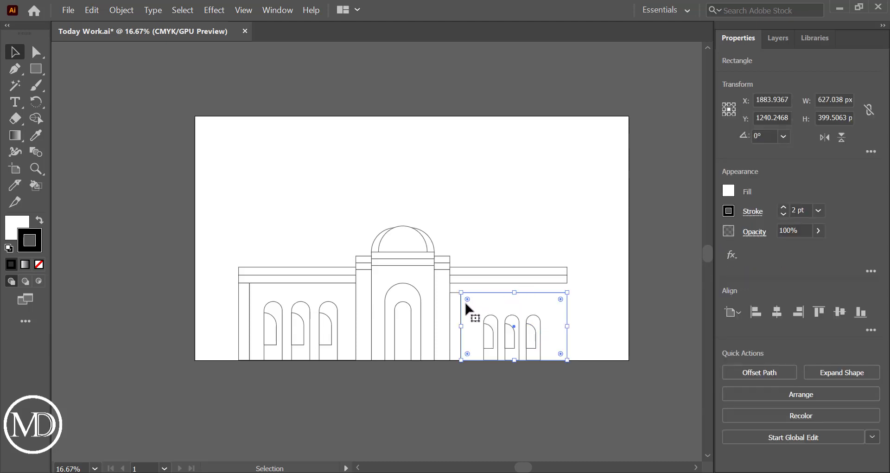
pyautogui.keyDown('shift'); pyautogui.click(451, 305); pyautogui.keyUp('shift')
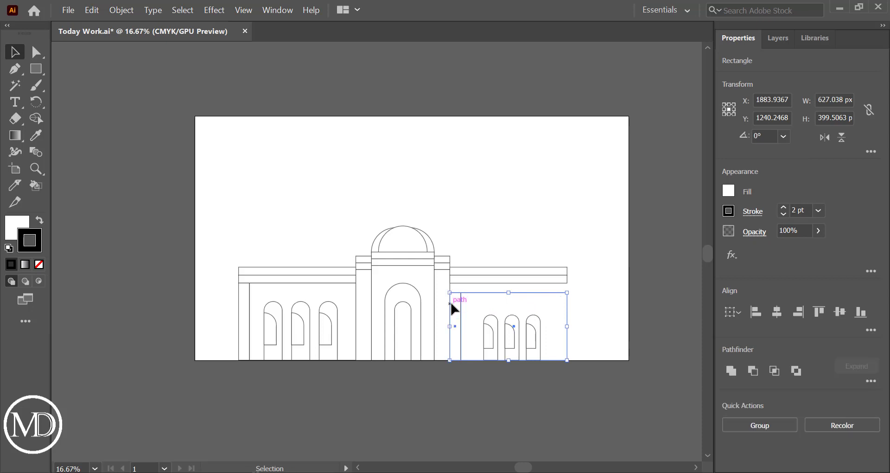
pyautogui.moveTo(509, 293); pyautogui.dragTo(509, 295)
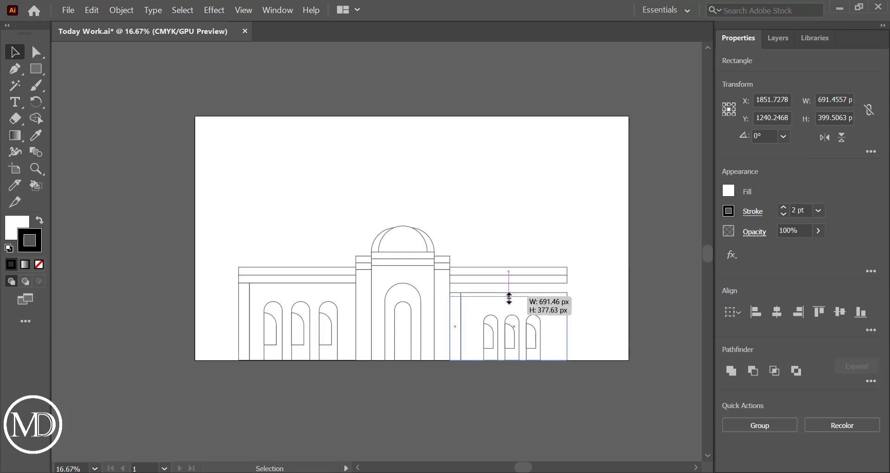
pyautogui.click(601, 310)
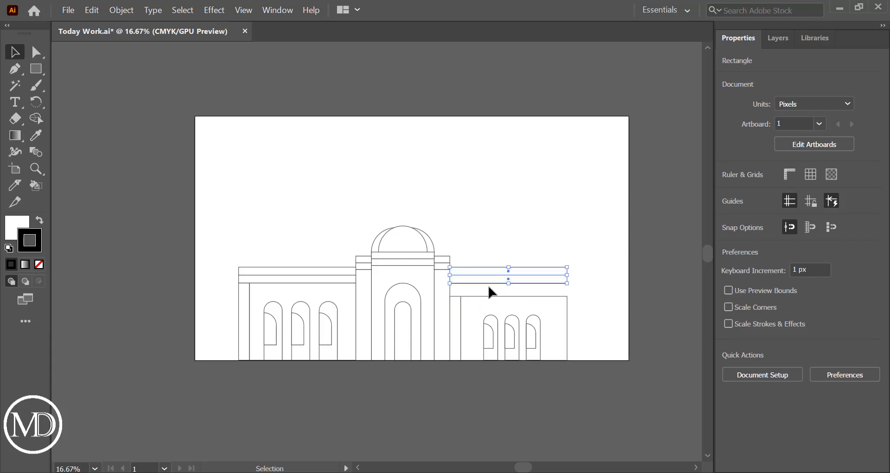
pyautogui.click(506, 282)
pyautogui.moveTo(510, 283); pyautogui.dragTo(510, 296)
pyautogui.click(591, 294)
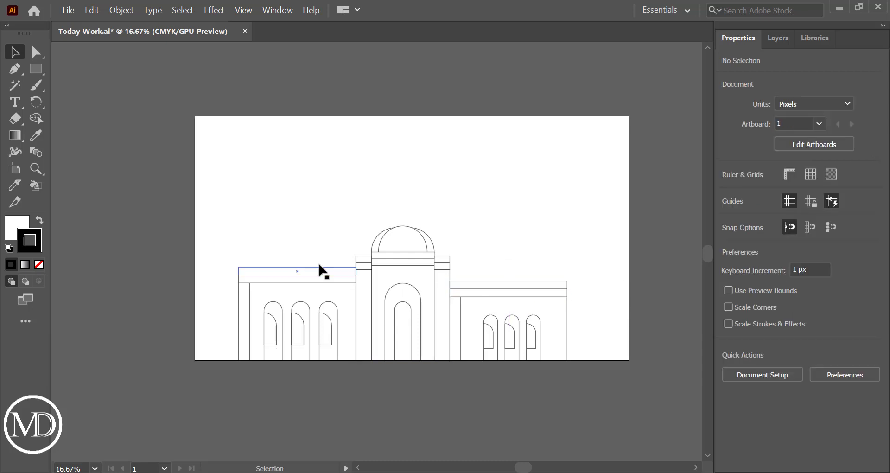
# Delete the old left wing and save the file.
pyautogui.moveTo(215, 240); pyautogui.dragTo(332, 356)
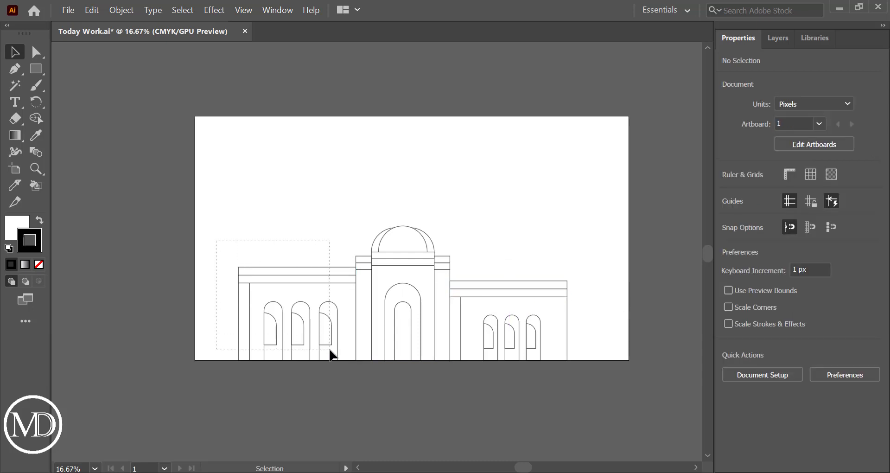
pyautogui.press('Delete')
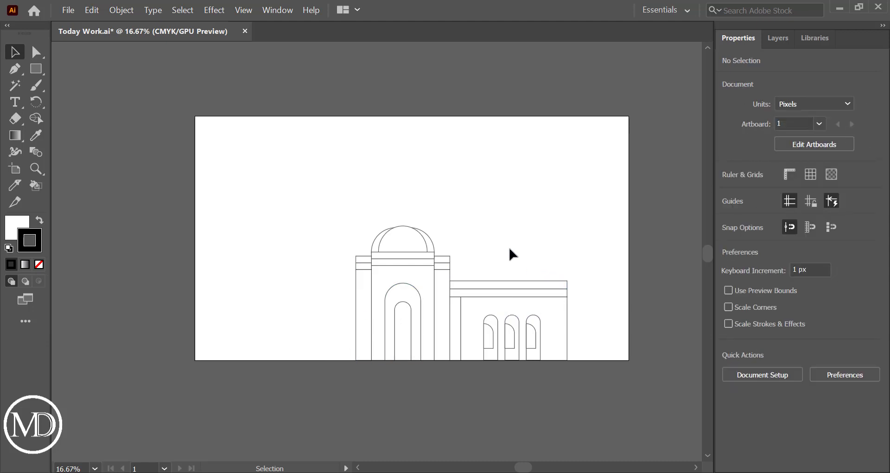
pyautogui.hotkey('ctrl', 's')
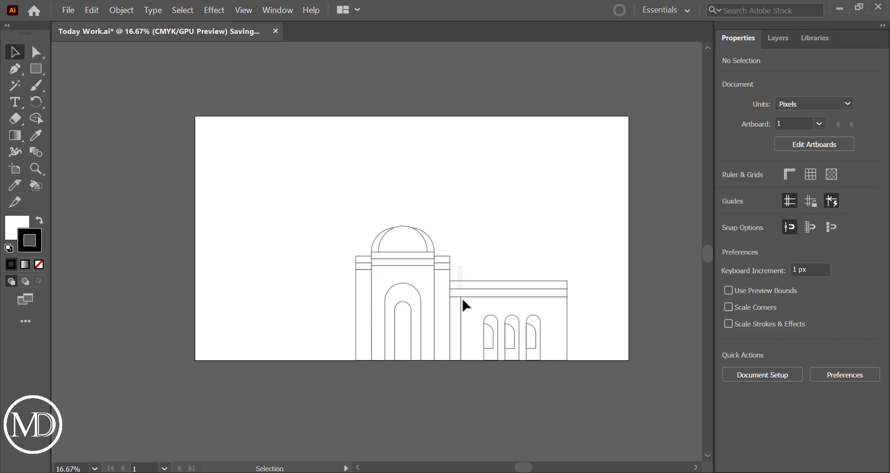
# Duplicate the whole right wing toward the left side of the facade.
pyautogui.moveTo(461, 267); pyautogui.dragTo(577, 366)
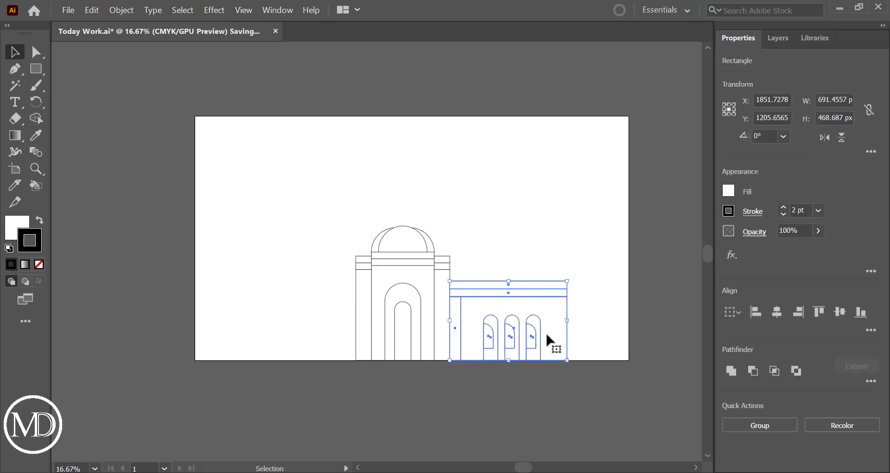
pyautogui.moveTo(549, 342)
pyautogui.mouseDown()
pyautogui.moveTo(358, 331)
pyautogui.moveTo(339, 340)
pyautogui.mouseUp()
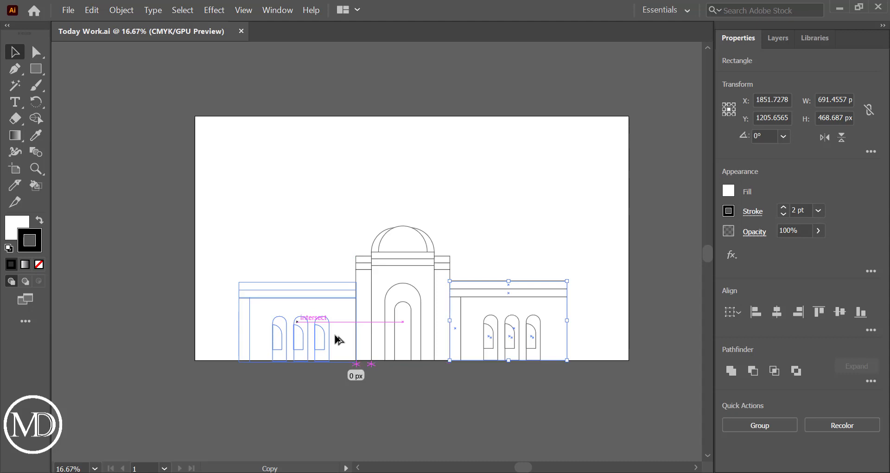
pyautogui.moveTo(338, 340); pyautogui.dragTo(339, 341)
pyautogui.click(381, 393)
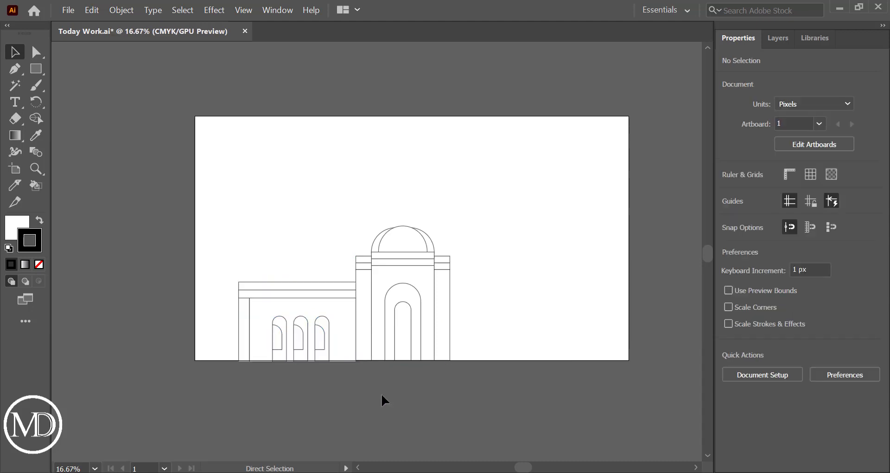
# Undo the misplaced copies and place a copy of the right wing left of the dome.
pyautogui.hotkey('ctrl', 'z')
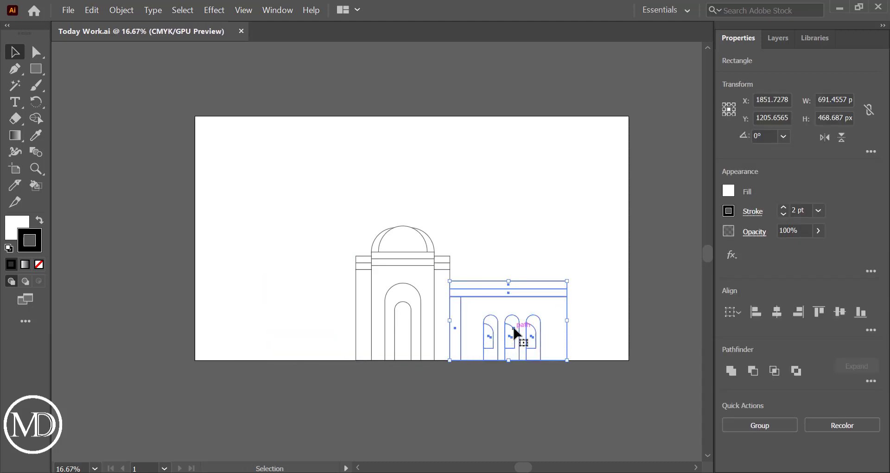
pyautogui.moveTo(517, 332); pyautogui.dragTo(299, 330)
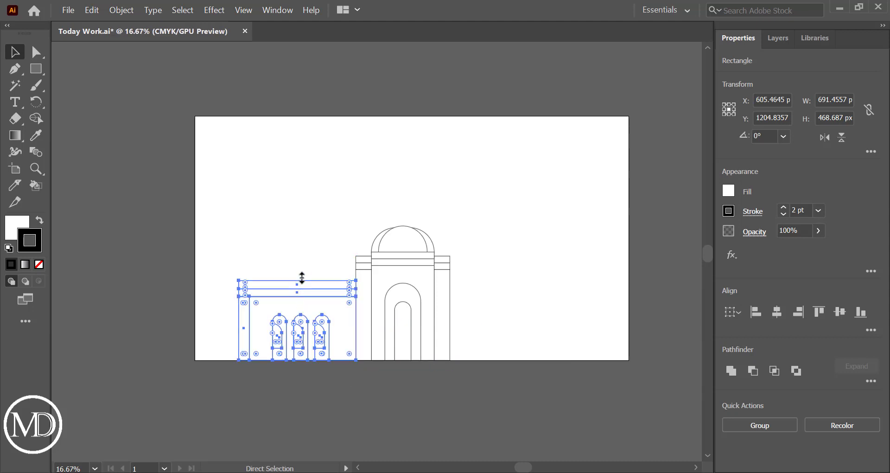
pyautogui.hotkey('ctrl', 'z')
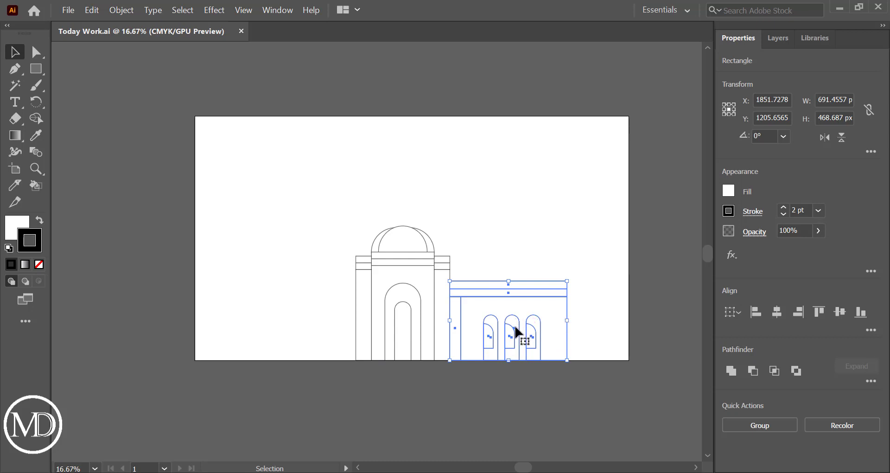
pyautogui.moveTo(518, 331)
pyautogui.mouseDown()
pyautogui.moveTo(518, 232)
pyautogui.moveTo(304, 328)
pyautogui.mouseUp()
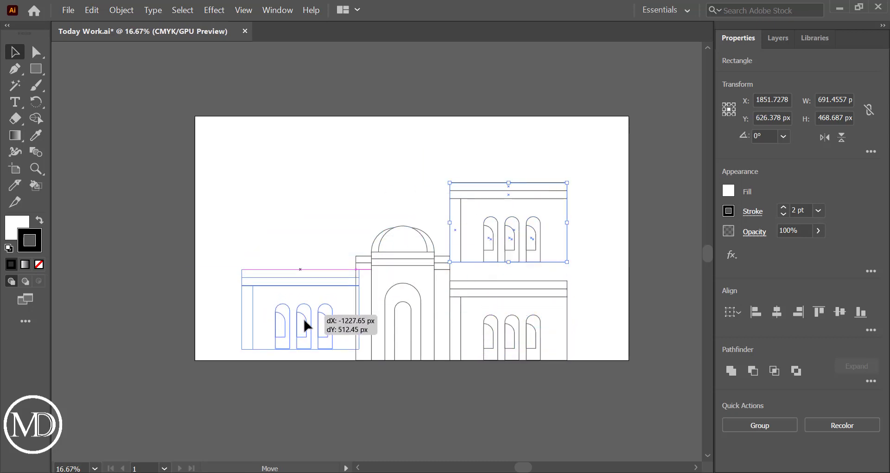
pyautogui.moveTo(302, 324); pyautogui.dragTo(302, 323)
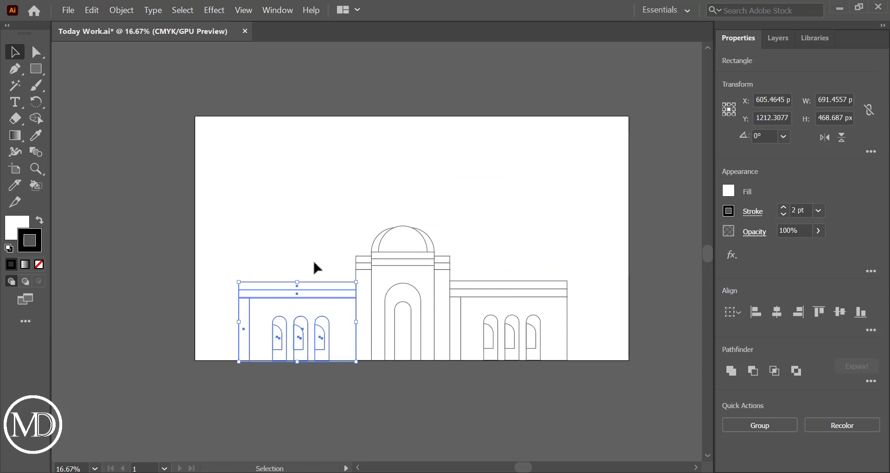
pyautogui.click(313, 229)
# Nudge the new left wing up four steps to align it with the baseline.
pyautogui.moveTo(298, 251); pyautogui.dragTo(323, 387)
pyautogui.press('Up')
pyautogui.press('Up')
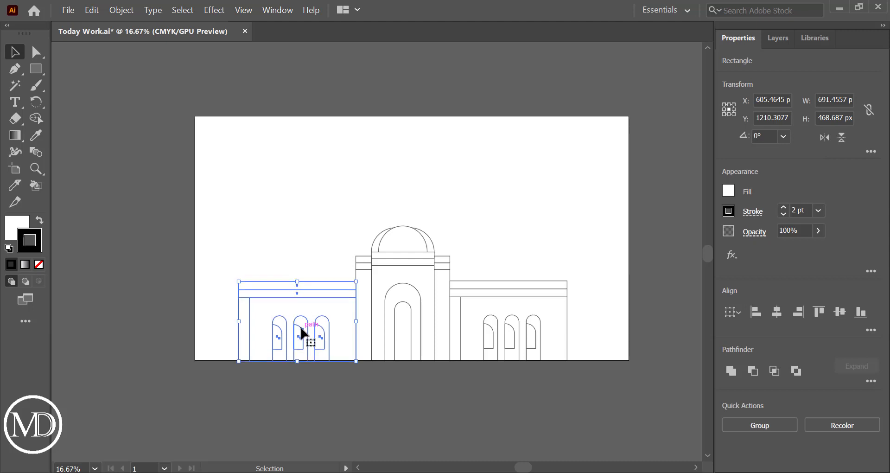
pyautogui.press('Up')
pyautogui.click(333, 423)
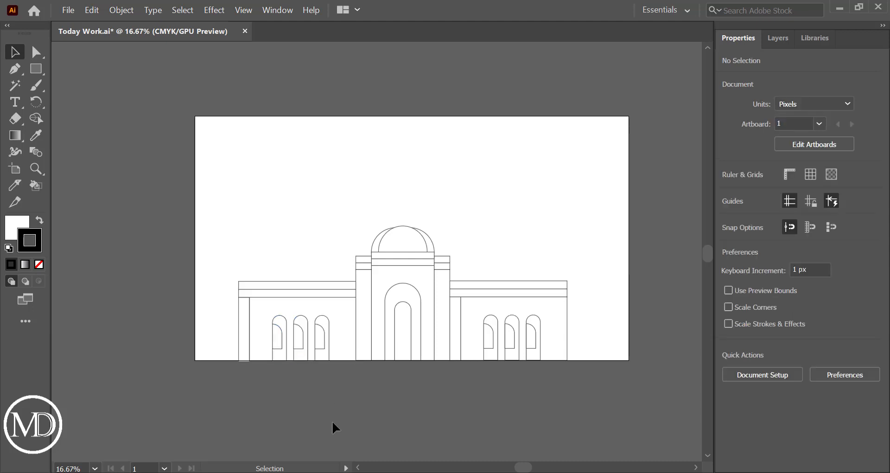
pyautogui.moveTo(216, 245); pyautogui.dragTo(345, 362)
pyautogui.press('Up')
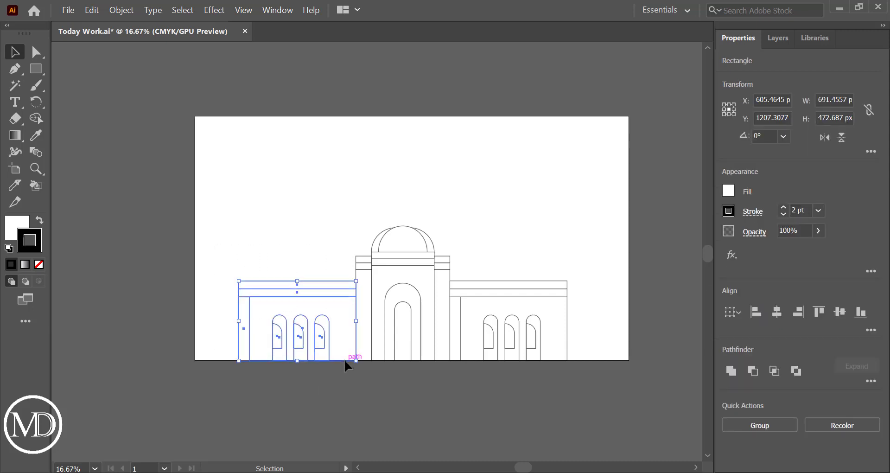
pyautogui.press('Up')
pyautogui.press('Up')
pyautogui.click(340, 377)
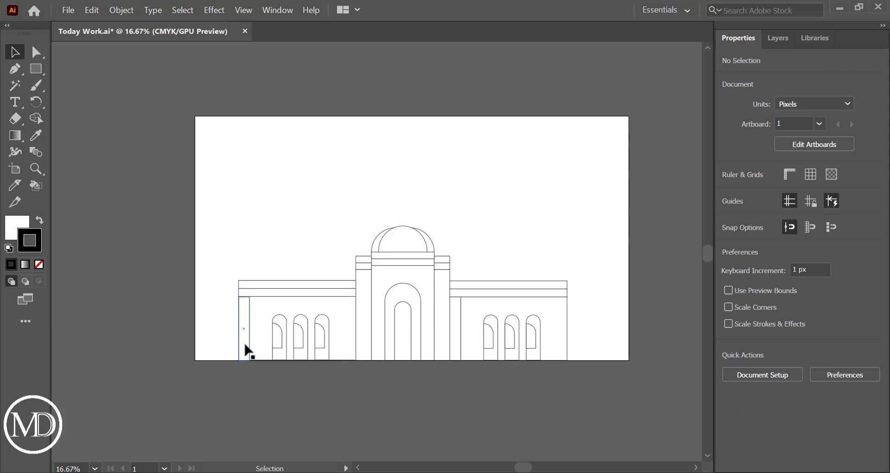
# Extend the wing's base rectangle and left arch down to the baseline.
pyautogui.keyDown('alt'); pyautogui.scroll(5, 245, 351); pyautogui.keyUp('alt')
pyautogui.scroll(-2, 244, 352)
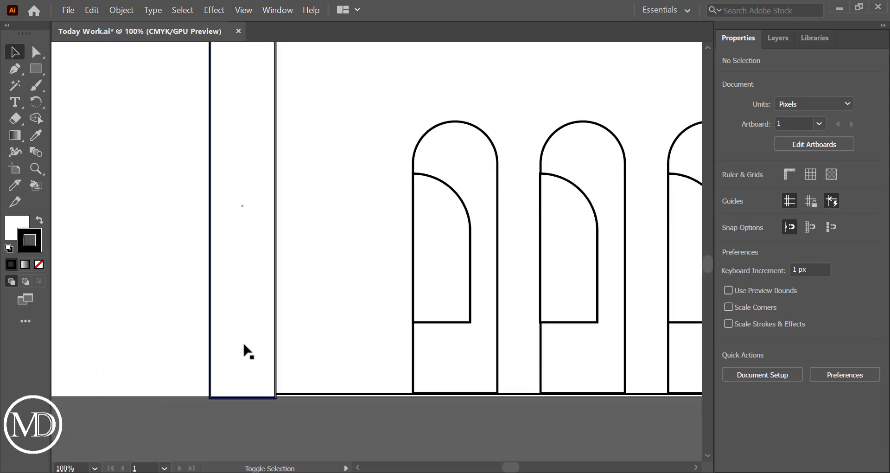
pyautogui.scroll(-2, 278, 332)
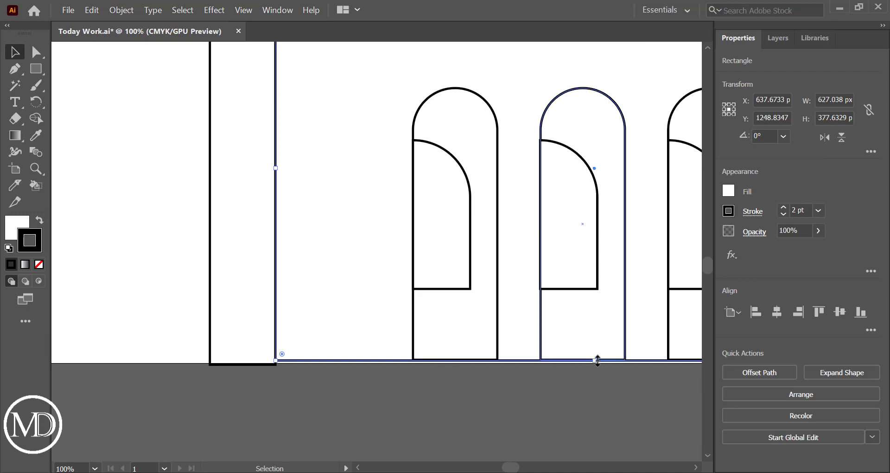
pyautogui.moveTo(595, 360); pyautogui.dragTo(585, 365)
pyautogui.click(596, 399)
pyautogui.click(586, 354)
pyautogui.click(546, 390)
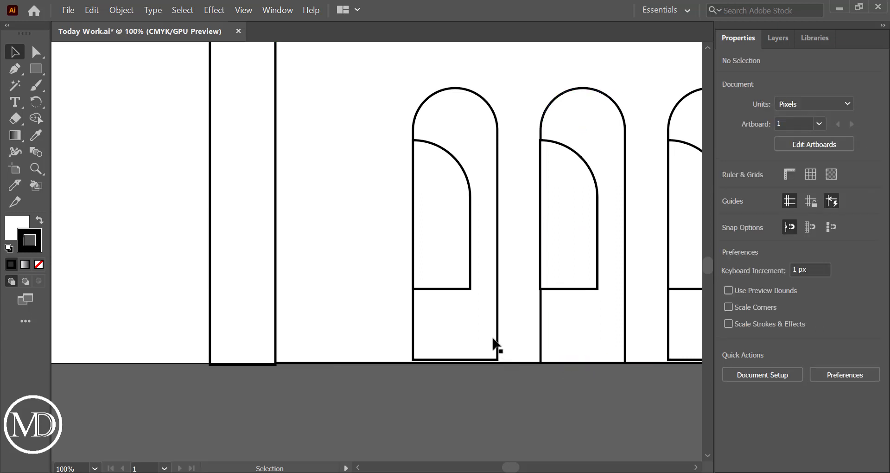
pyautogui.click(473, 359)
pyautogui.moveTo(459, 359); pyautogui.dragTo(459, 363)
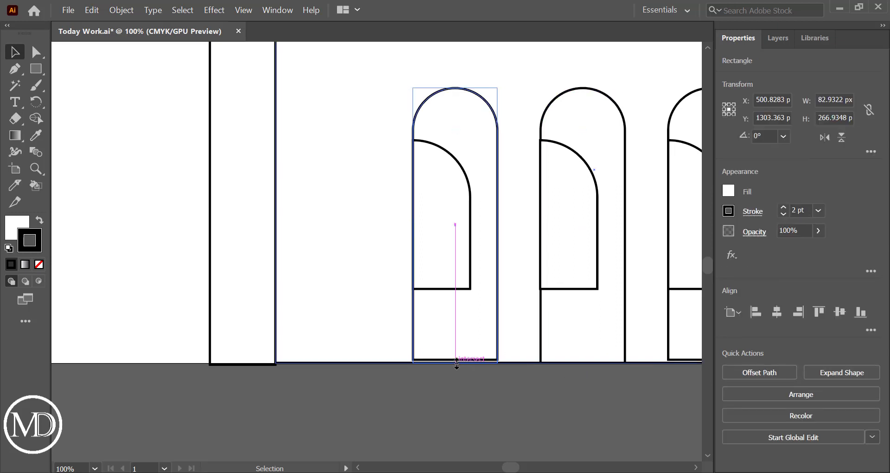
pyautogui.click(560, 385)
# Extend the rightmost arch's bottom down to meet the baseline.
pyautogui.hscroll(2, 560, 386)
pyautogui.hscroll(4, 560, 386)
pyautogui.click(557, 355)
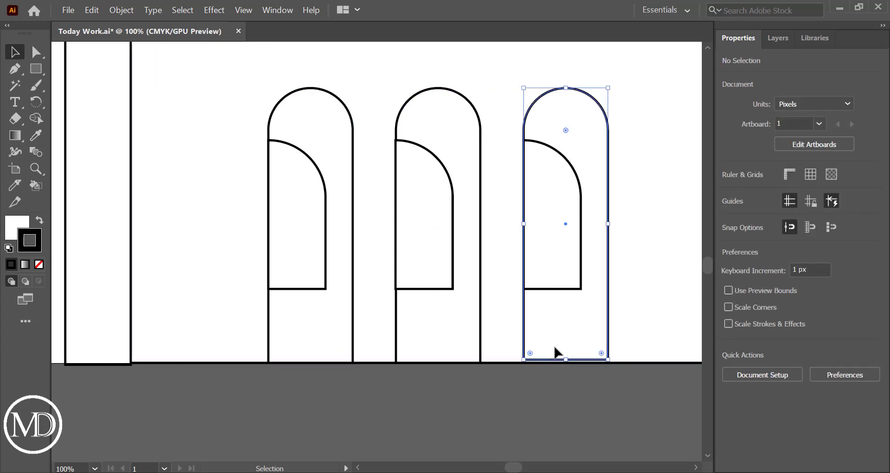
pyautogui.moveTo(568, 362); pyautogui.dragTo(569, 365)
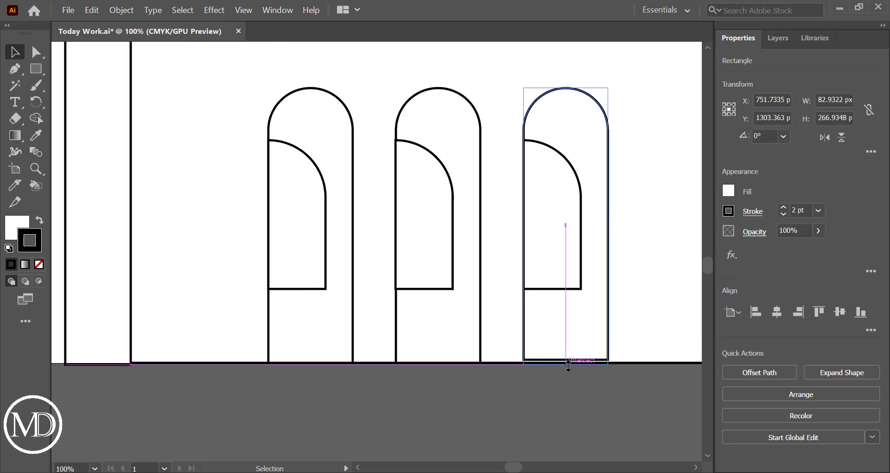
pyautogui.click(542, 405)
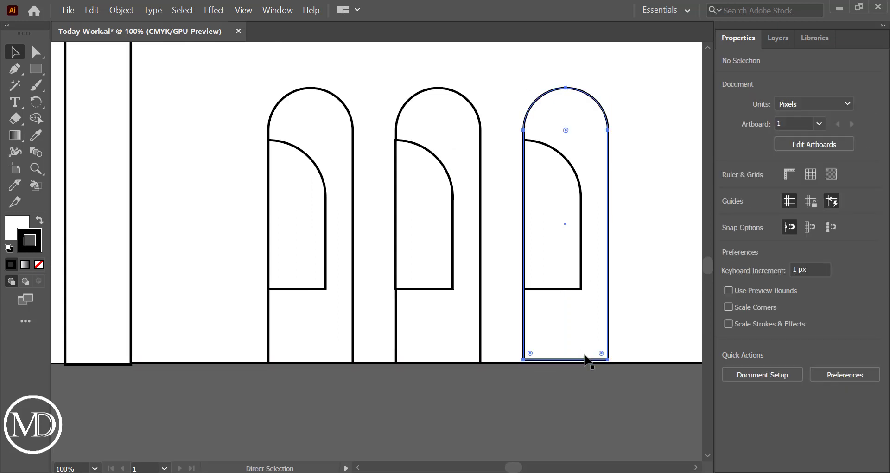
pyautogui.click(566, 364)
pyautogui.moveTo(566, 364); pyautogui.dragTo(566, 363)
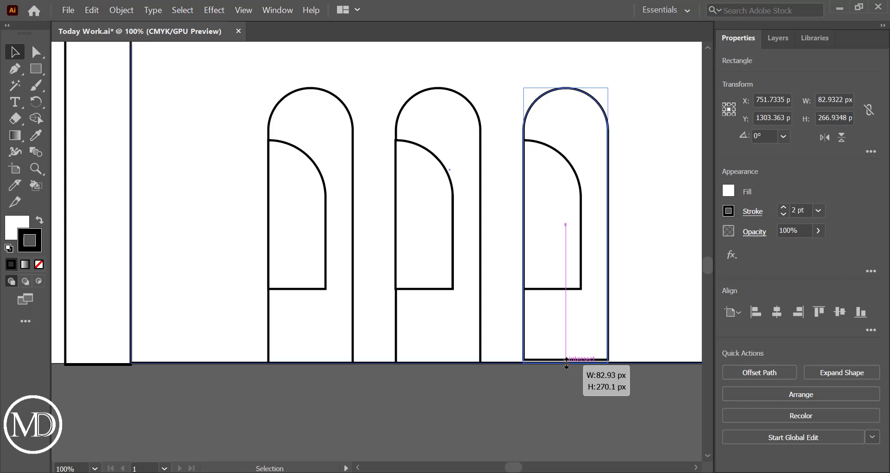
pyautogui.click(528, 390)
# Bring the tall left pillar's bottom to the baseline, fit the artboard, and save.
pyautogui.hscroll(-5, 529, 389)
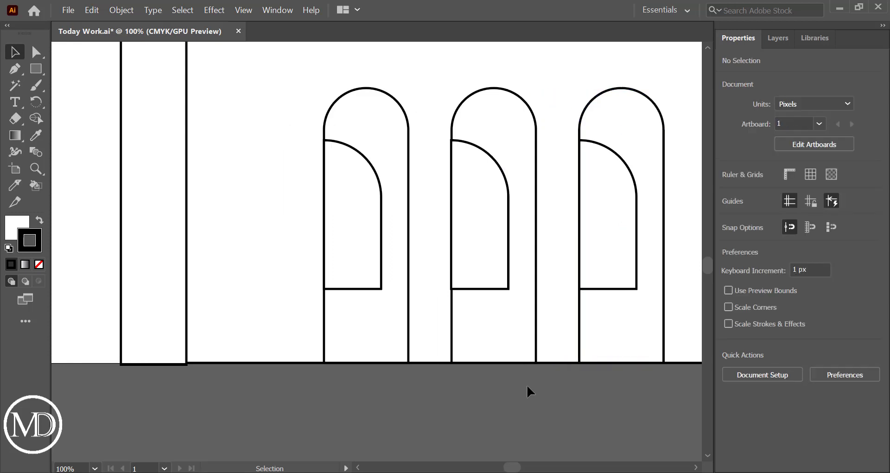
pyautogui.click(188, 325)
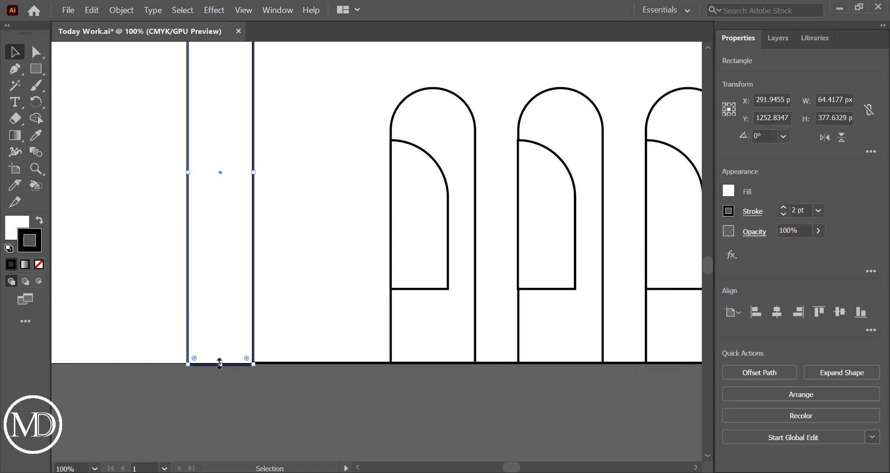
pyautogui.moveTo(220, 363); pyautogui.dragTo(223, 362)
pyautogui.click(309, 382)
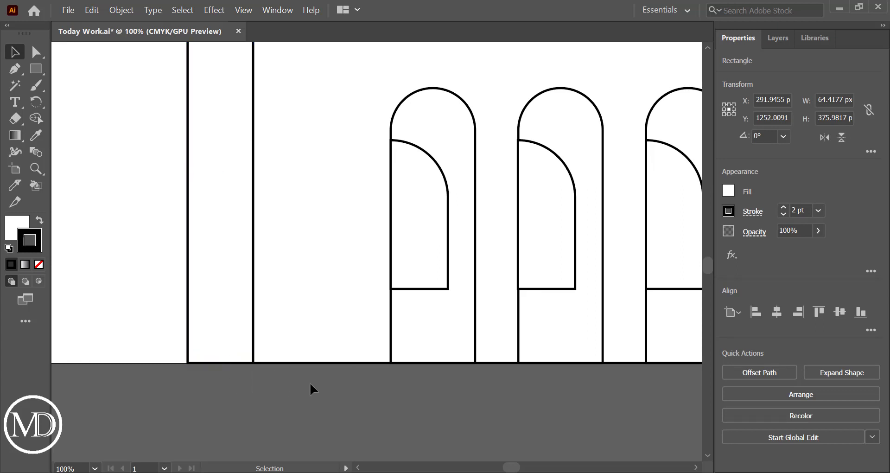
pyautogui.hotkey('ctrl', 's')
pyautogui.hotkey('ctrl', '0')
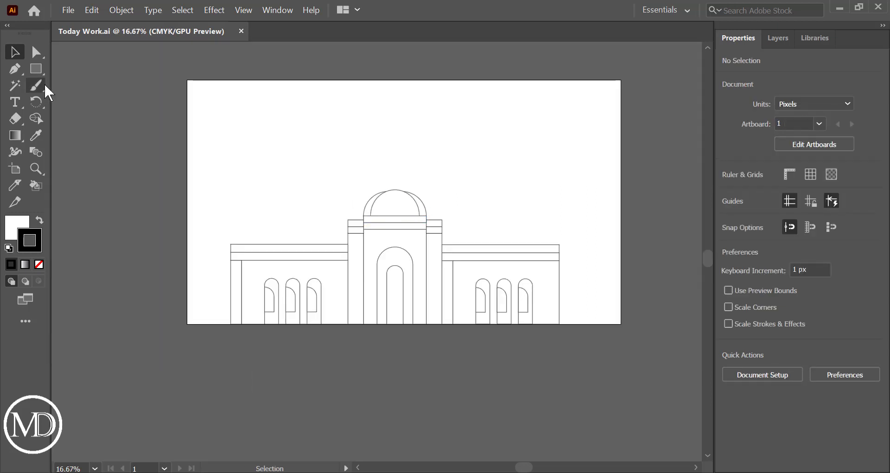
# Draw a tall rectangle beside the dome's right edge.
pyautogui.click(40, 70)
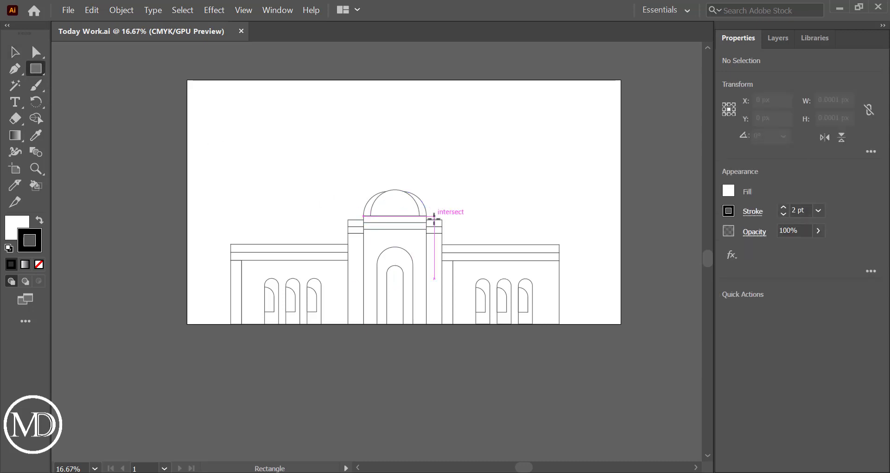
pyautogui.moveTo(437, 215); pyautogui.dragTo(451, 245)
pyautogui.click(476, 212)
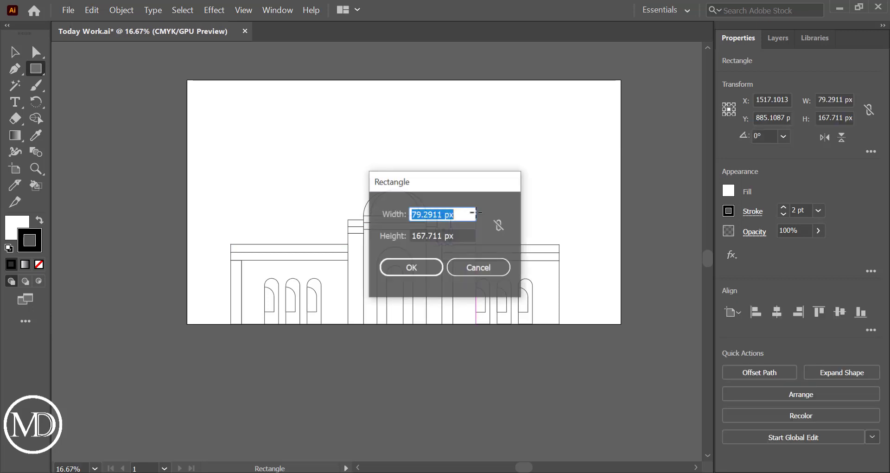
pyautogui.press('Escape')
# Widen the tall rectangle to 92.962 px and send it behind the building.
pyautogui.press('v')
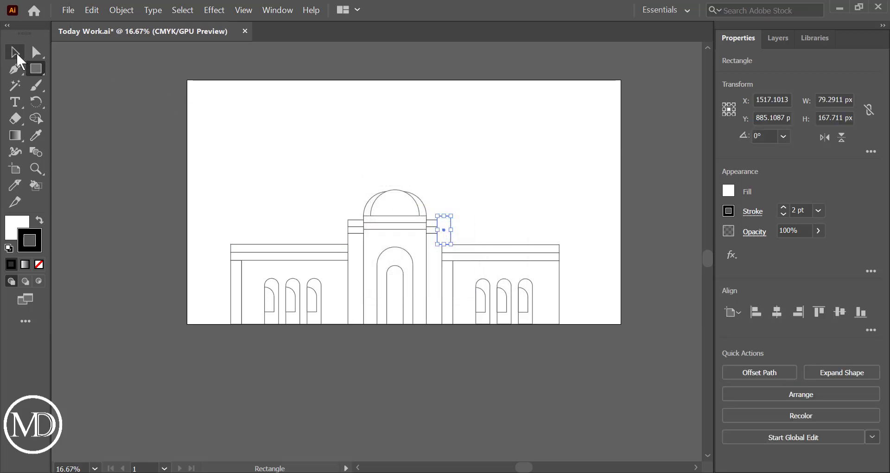
pyautogui.click(254, 117)
pyautogui.moveTo(444, 230); pyautogui.dragTo(453, 231)
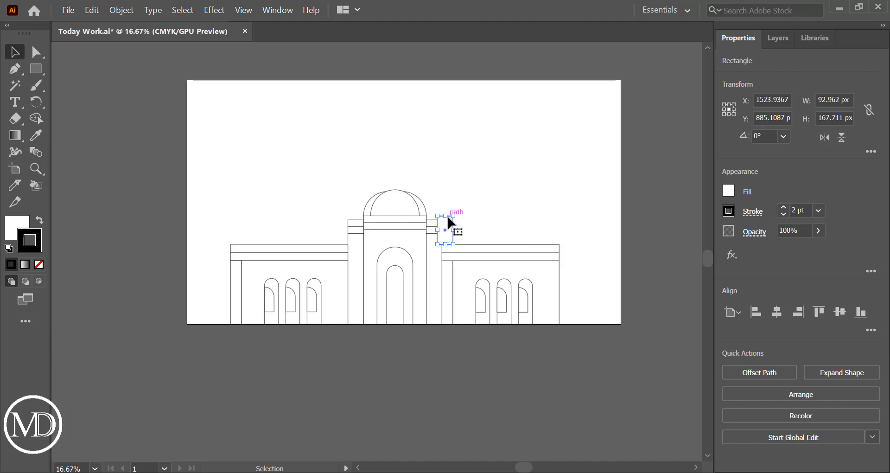
pyautogui.rightClick(447, 232)
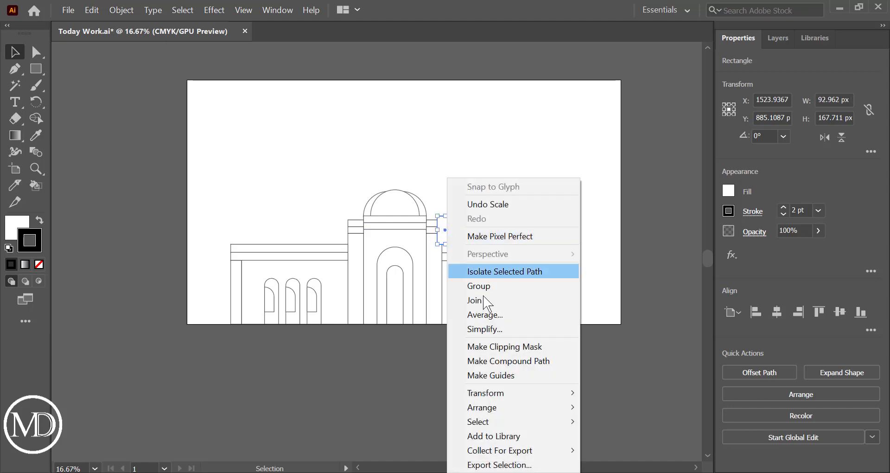
pyautogui.moveTo(486, 408)
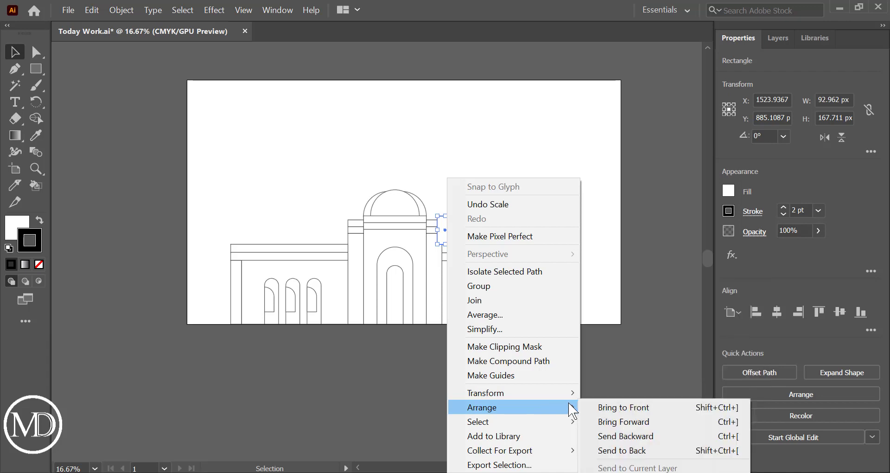
pyautogui.click(619, 450)
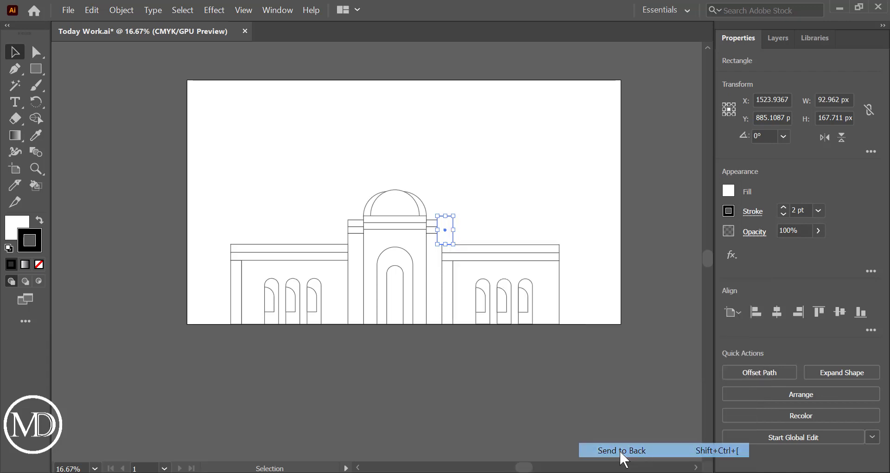
# Save the file and undo an accidental stretch of the block's small band rectangle.
pyautogui.click(536, 219)
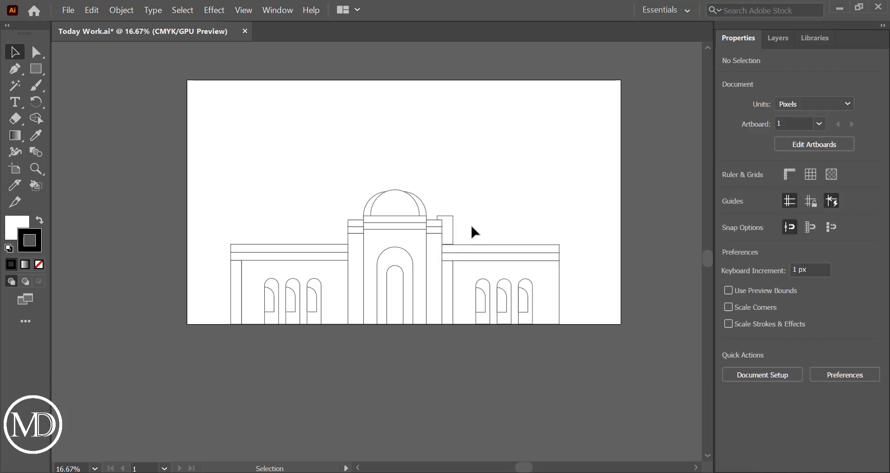
pyautogui.click(498, 218)
pyautogui.hotkey('ctrl', 's')
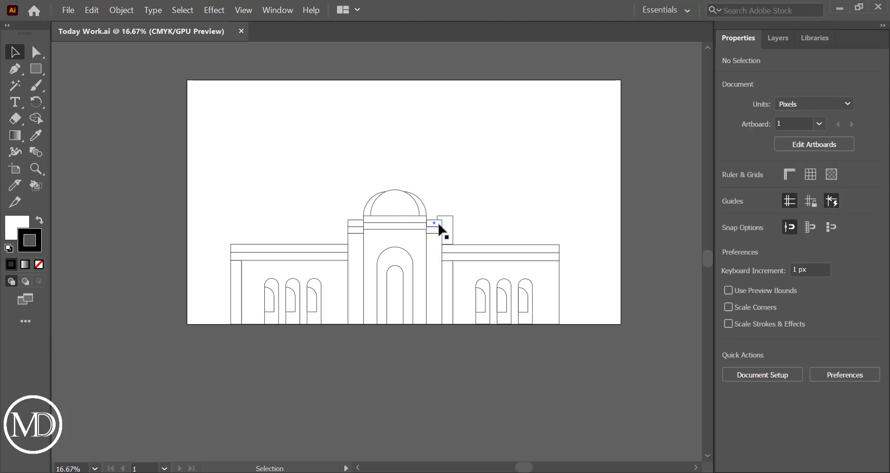
pyautogui.click(442, 229)
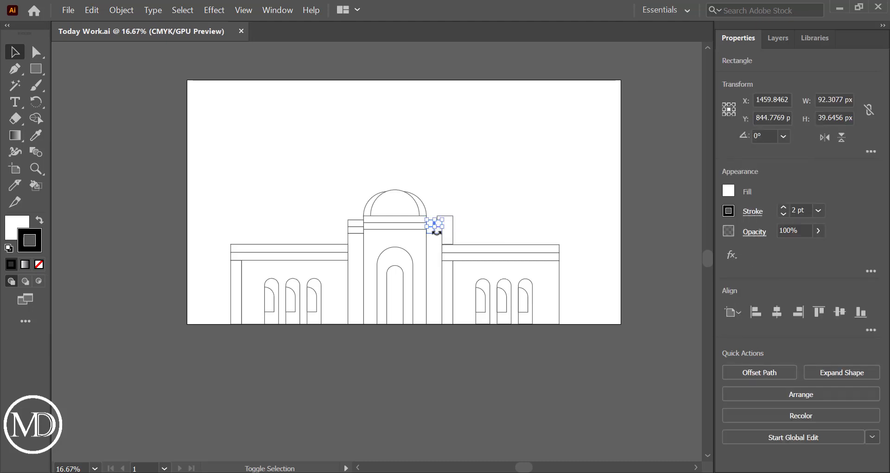
pyautogui.moveTo(438, 230); pyautogui.dragTo(438, 226)
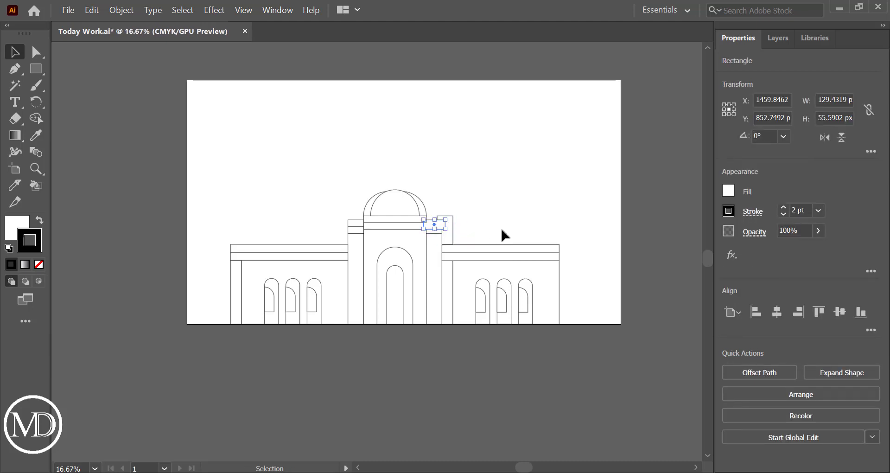
pyautogui.hotkey('ctrl', 'z')
pyautogui.scroll(3, 445, 227)
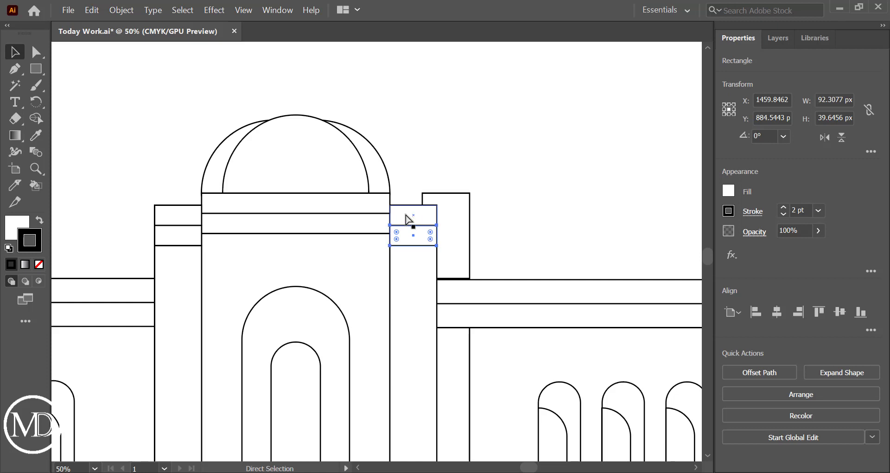
# Copy both stacked band rectangles onto the top of the right tower and reselect them.
pyautogui.moveTo(406, 243); pyautogui.dragTo(406, 223)
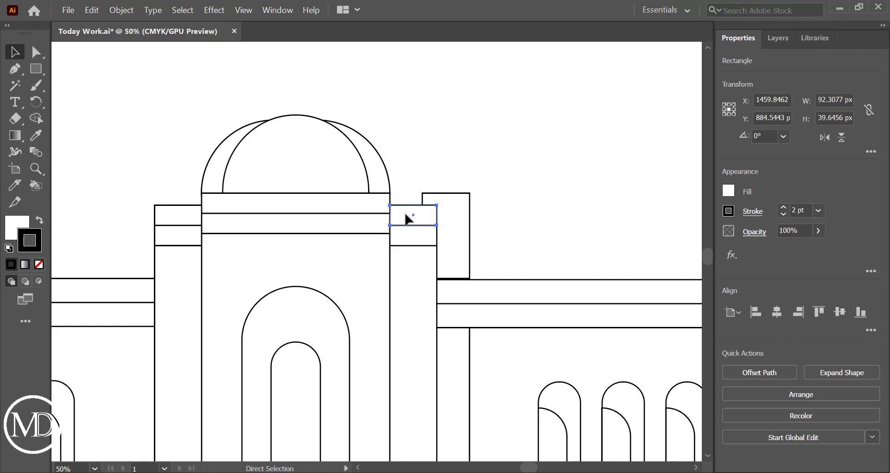
pyautogui.keyDown('shift'); pyautogui.click(410, 237); pyautogui.keyUp('shift')
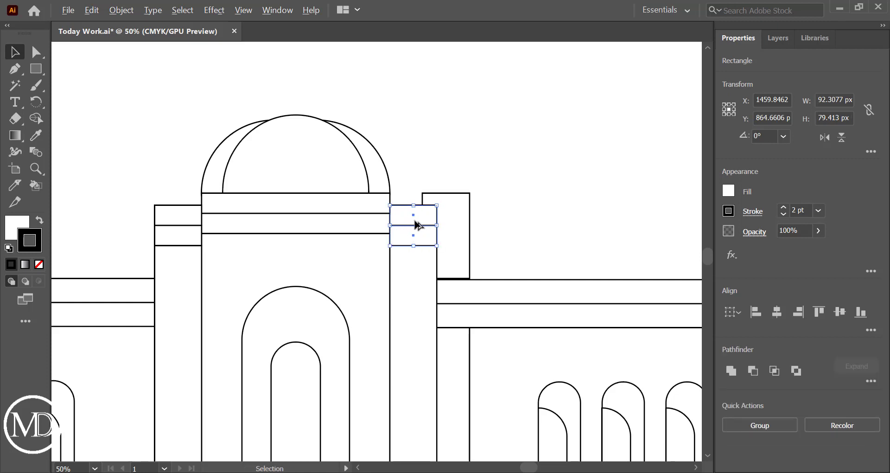
pyautogui.moveTo(415, 224)
pyautogui.mouseDown()
pyautogui.moveTo(457, 168)
pyautogui.moveTo(448, 169)
pyautogui.mouseUp()
pyautogui.moveTo(449, 172); pyautogui.dragTo(449, 173)
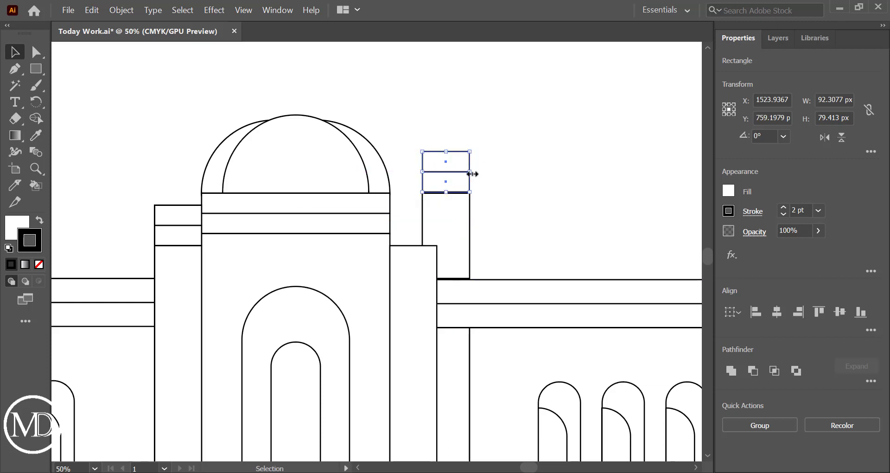
pyautogui.moveTo(473, 173)
pyautogui.mouseDown()
pyautogui.moveTo(423, 174)
pyautogui.moveTo(470, 173)
pyautogui.mouseUp()
pyautogui.click(511, 193)
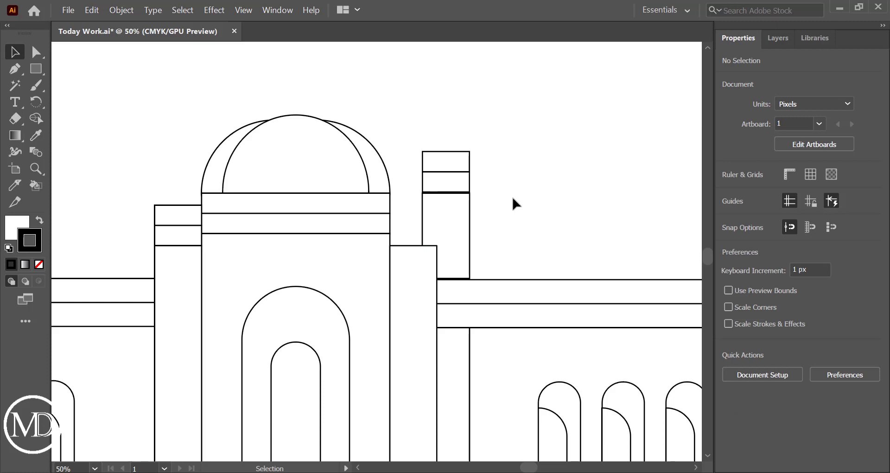
pyautogui.click(454, 229)
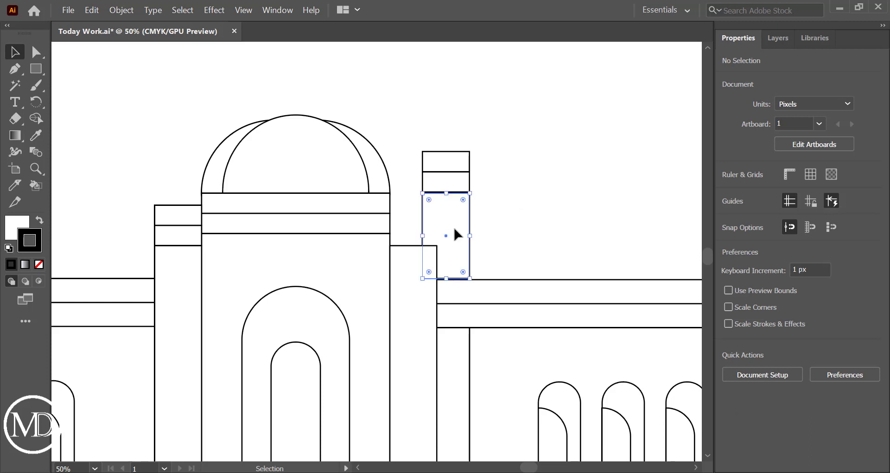
pyautogui.click(560, 243)
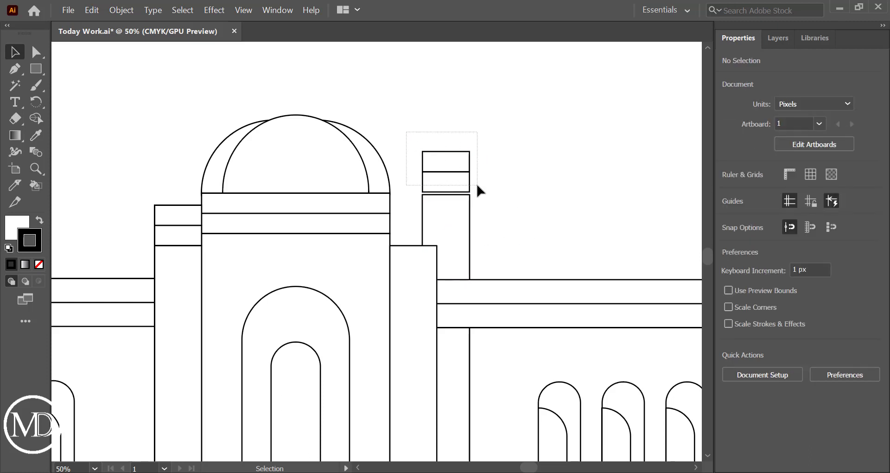
pyautogui.moveTo(435, 160); pyautogui.dragTo(477, 186)
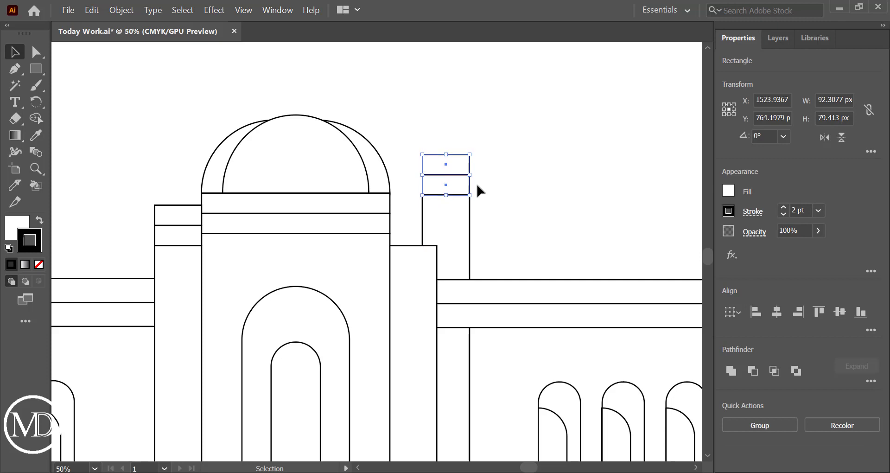
# Zoom in, adjust the cap rectangles' side edge toward the tower, and save.
pyautogui.click(509, 204)
pyautogui.keyDown('alt'); pyautogui.scroll(2, 423, 162); pyautogui.keyUp('alt')
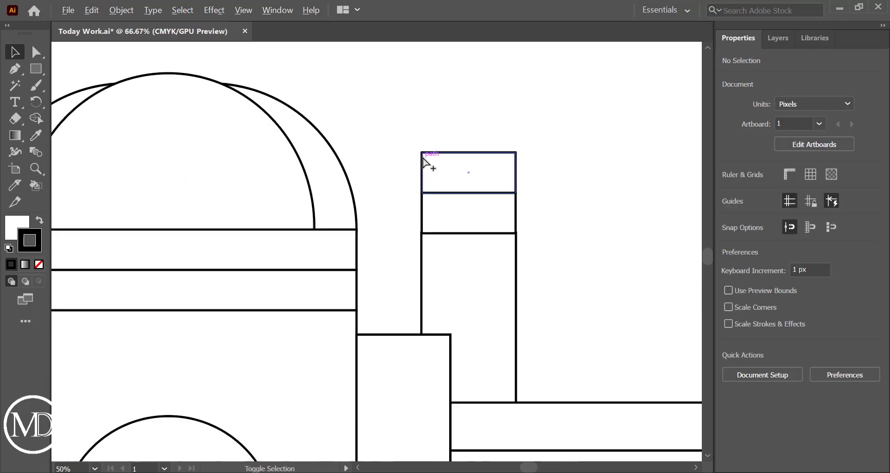
pyautogui.keyDown('alt'); pyautogui.scroll(2, 424, 162); pyautogui.keyUp('alt')
pyautogui.keyDown('alt'); pyautogui.scroll(2, 423, 162); pyautogui.keyUp('alt')
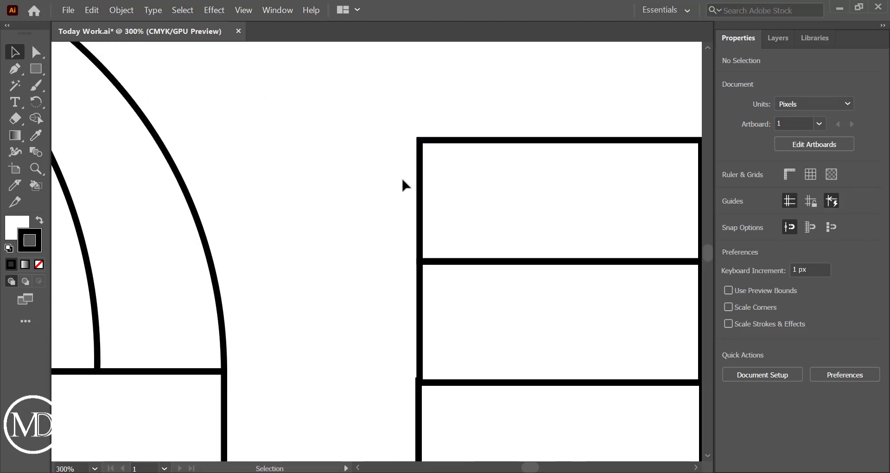
pyautogui.moveTo(426, 209); pyautogui.dragTo(453, 304)
pyautogui.moveTo(416, 262); pyautogui.dragTo(418, 262)
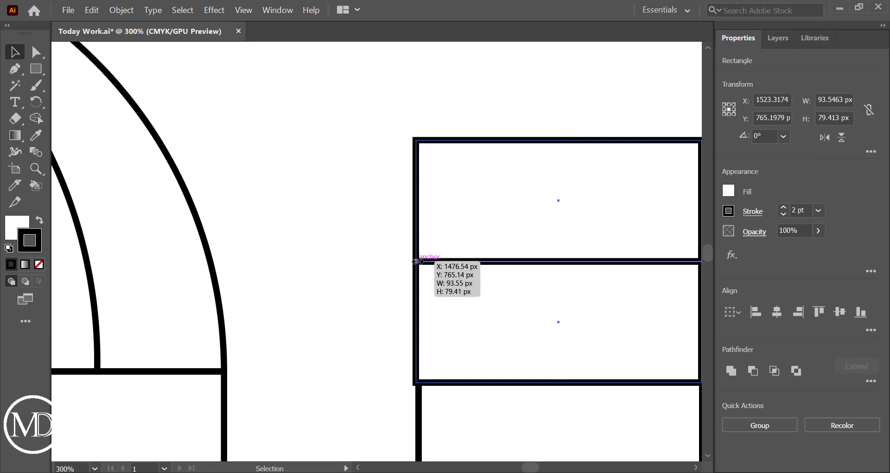
pyautogui.click(365, 284)
pyautogui.hotkey('ctrl', 's')
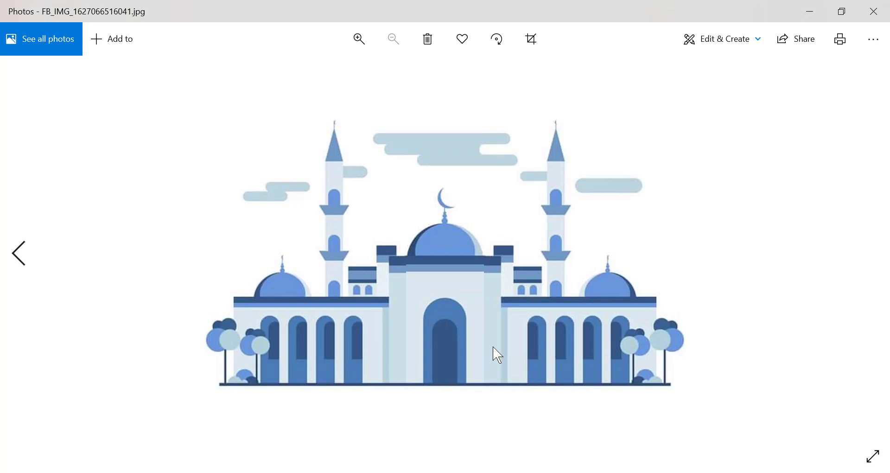
# Snap the two caps' edge to the tower so both are 92.962 px wide, then save.
pyautogui.hotkey('alt', 'Tab')
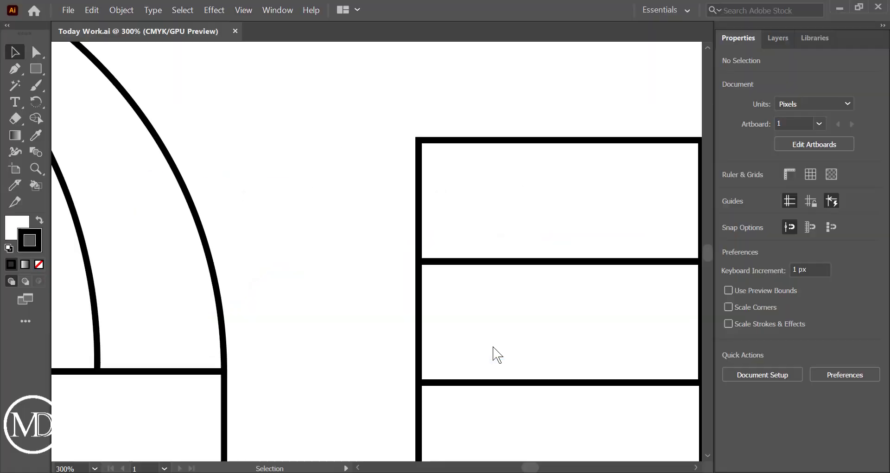
pyautogui.scroll(-2, 547, 349)
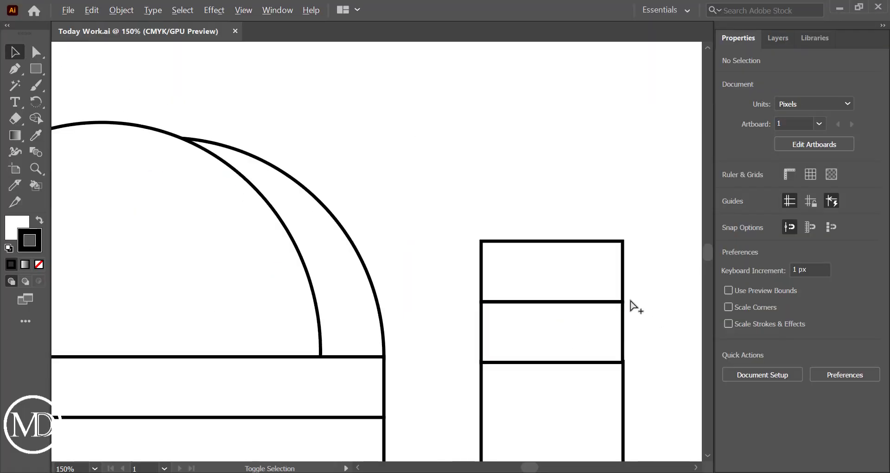
pyautogui.scroll(3, 630, 304)
pyautogui.scroll(-3, 630, 305)
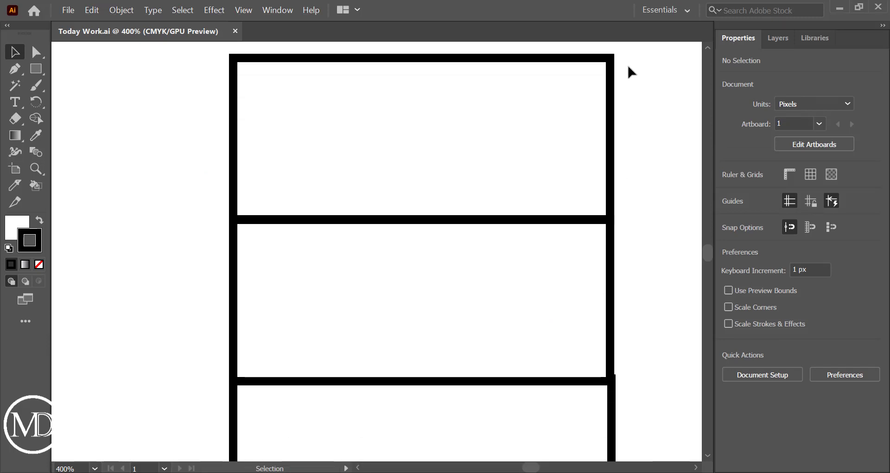
pyautogui.moveTo(629, 67); pyautogui.dragTo(599, 250)
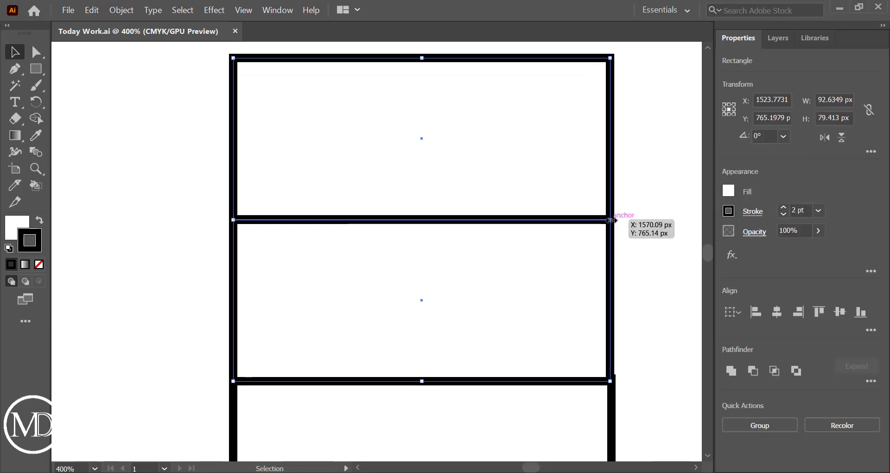
pyautogui.moveTo(610, 221); pyautogui.dragTo(612, 222)
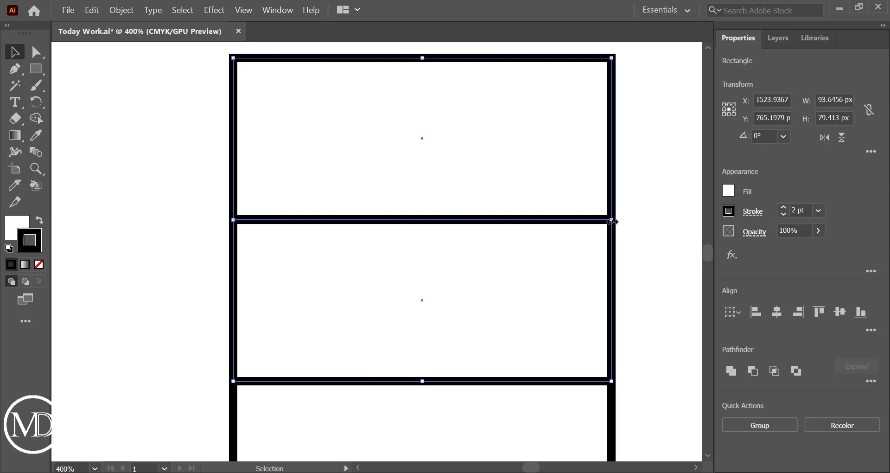
pyautogui.click(654, 234)
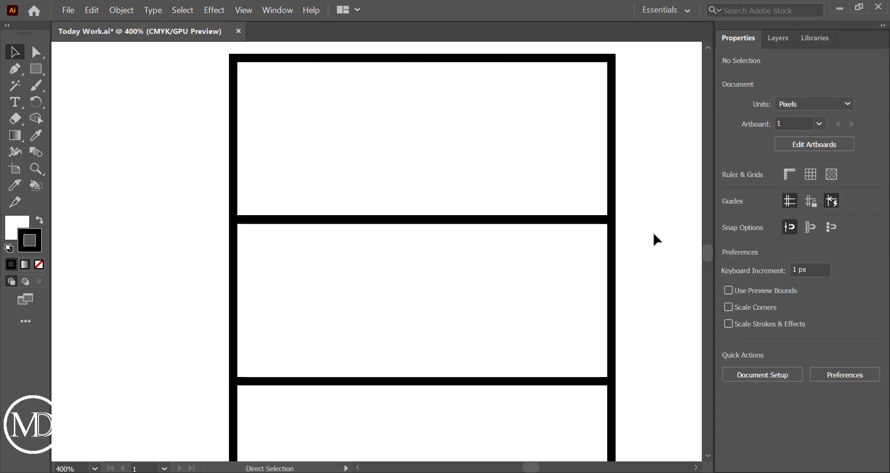
pyautogui.hotkey('ctrl', 's')
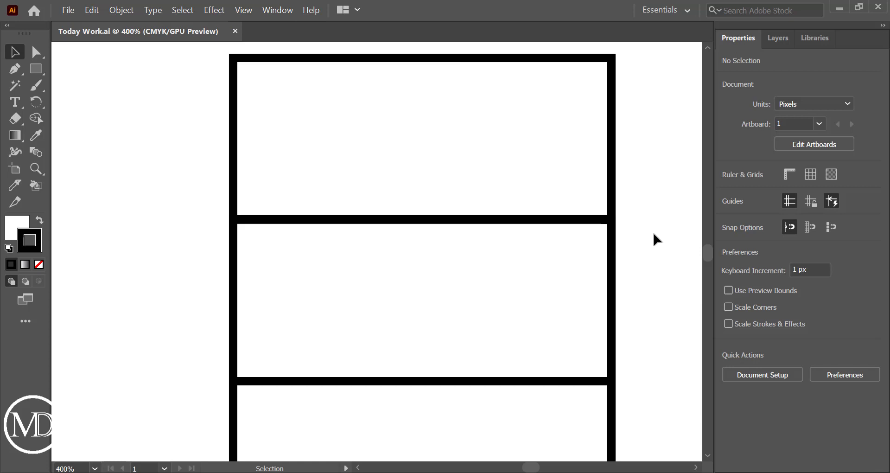
# Copy the right tower and its caps to the left of the dome.
pyautogui.hotkey('ctrl', '-')
pyautogui.hotkey('ctrl', '-')
pyautogui.hotkey('ctrl', '-')
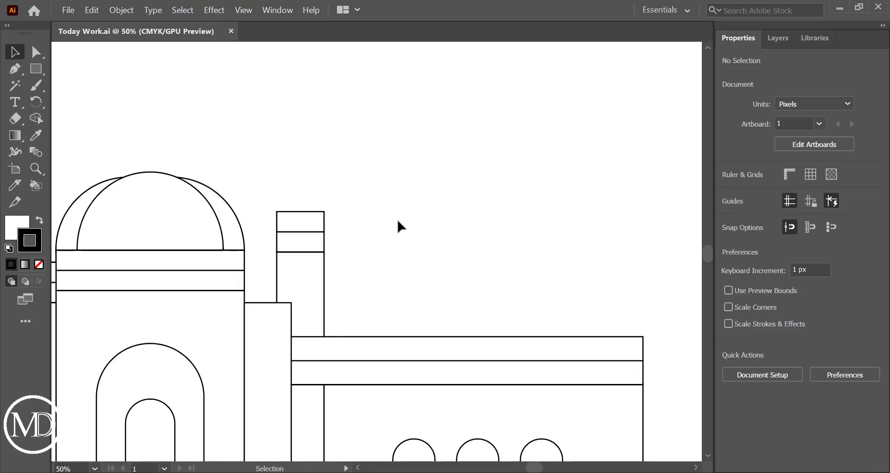
pyautogui.hscroll(-2, 397, 224)
pyautogui.hscroll(-3, 398, 225)
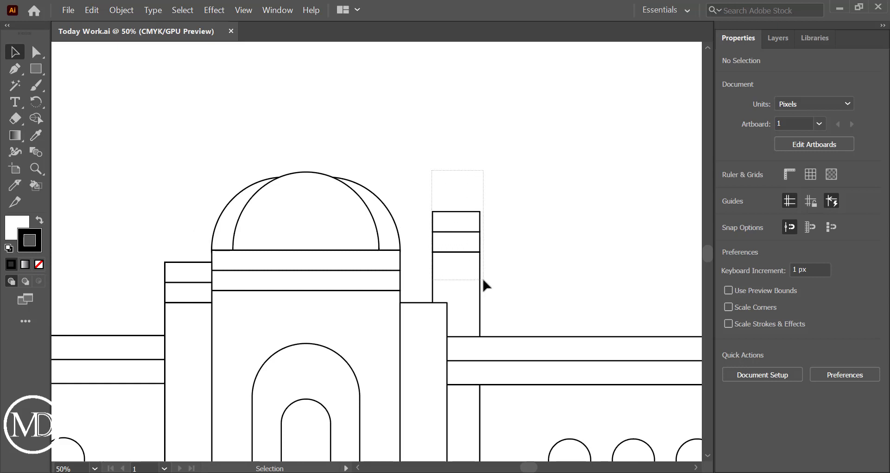
pyautogui.moveTo(463, 239)
pyautogui.mouseDown()
pyautogui.moveTo(482, 278)
pyautogui.moveTo(134, 277)
pyautogui.moveTo(153, 298)
pyautogui.mouseUp()
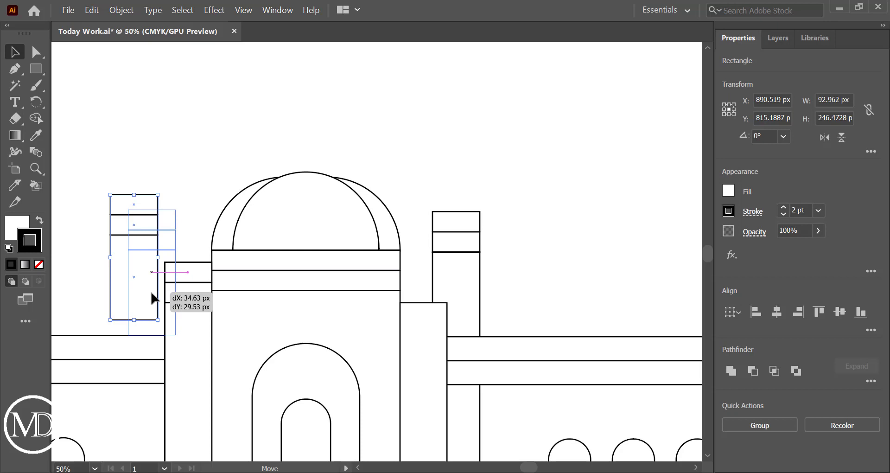
pyautogui.moveTo(153, 298); pyautogui.dragTo(153, 294)
pyautogui.click(205, 200)
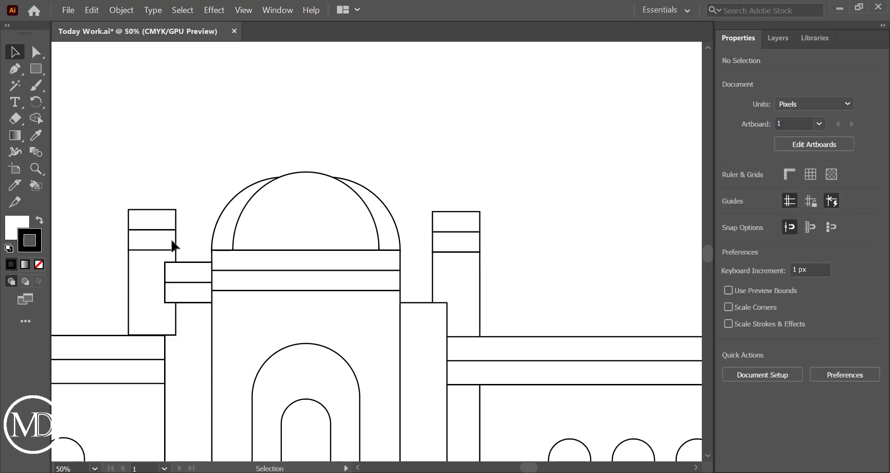
# Send the left tower copy to the back so the pillar hides its lower edge.
pyautogui.rightClick(148, 266)
pyautogui.moveTo(185, 201)
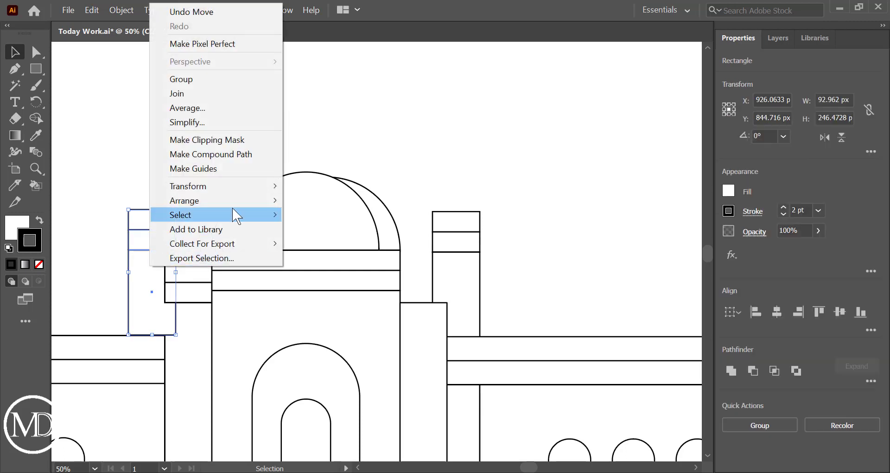
pyautogui.click(322, 242)
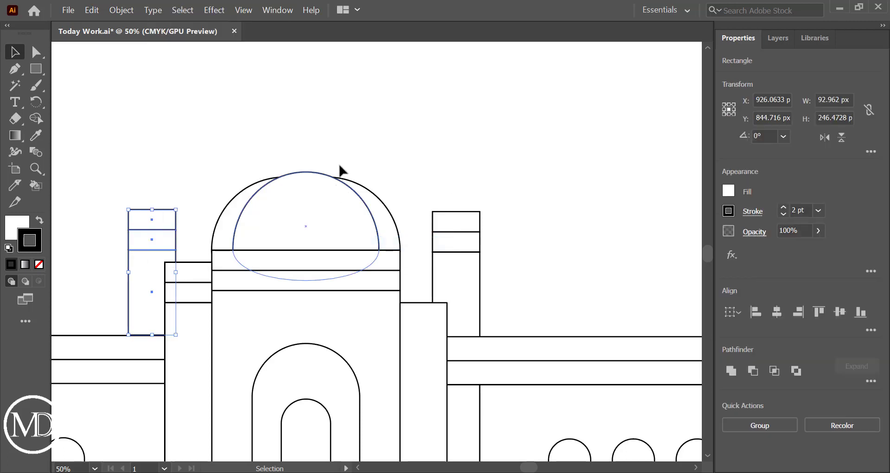
pyautogui.click(344, 146)
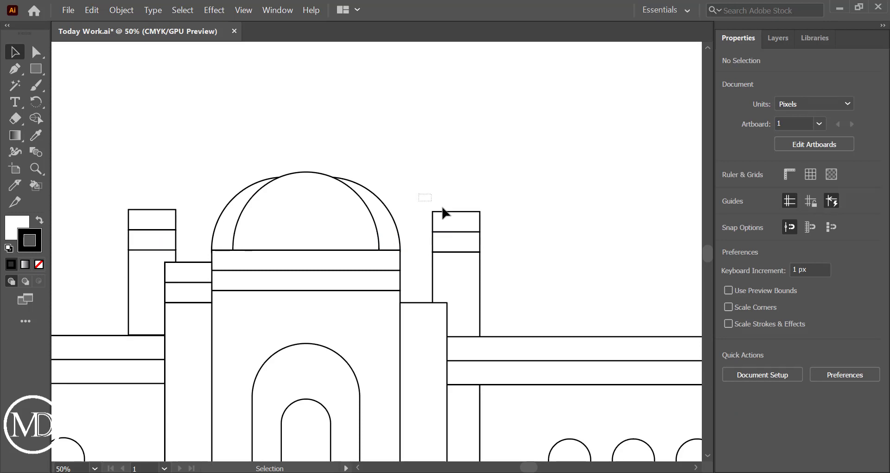
# Duplicate the left pillar's two bands onto the right pillar and save Today Work.ai.
pyautogui.moveTo(418, 194); pyautogui.dragTo(489, 246)
pyautogui.click(531, 253)
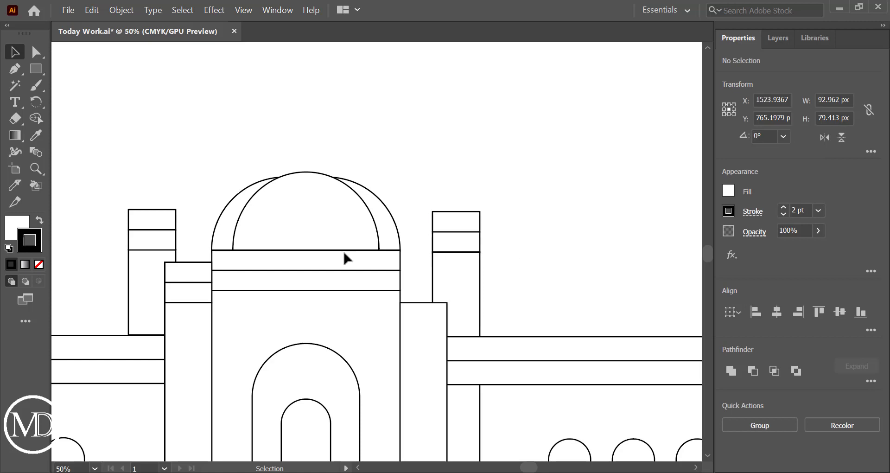
pyautogui.click(193, 276)
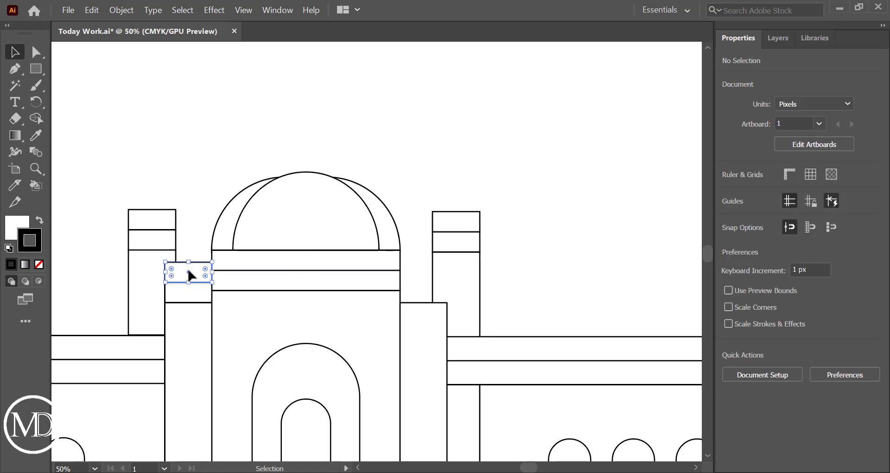
pyautogui.keyDown('shift'); pyautogui.click(193, 299); pyautogui.keyUp('shift')
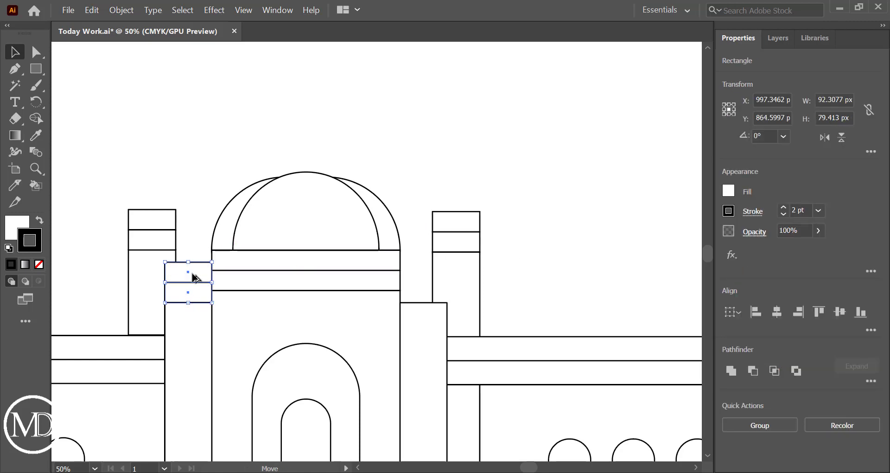
pyautogui.moveTo(193, 288)
pyautogui.mouseDown()
pyautogui.moveTo(209, 161)
pyautogui.moveTo(426, 276)
pyautogui.mouseUp()
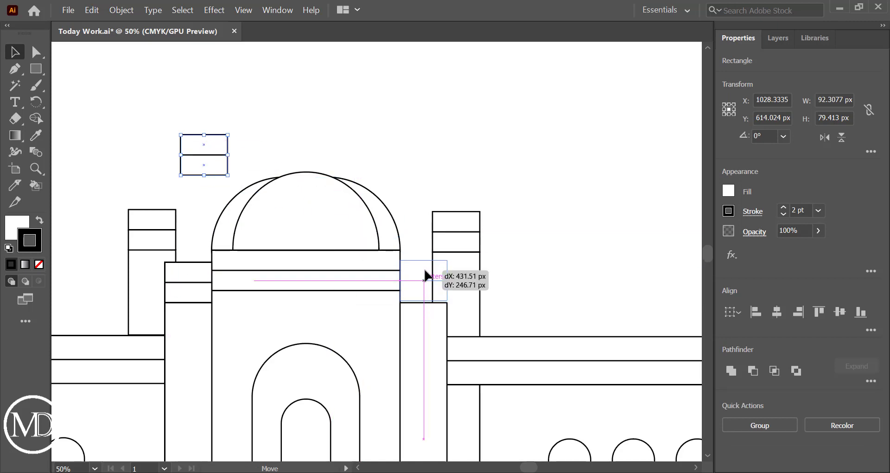
pyautogui.moveTo(426, 277); pyautogui.dragTo(425, 279)
pyautogui.click(520, 276)
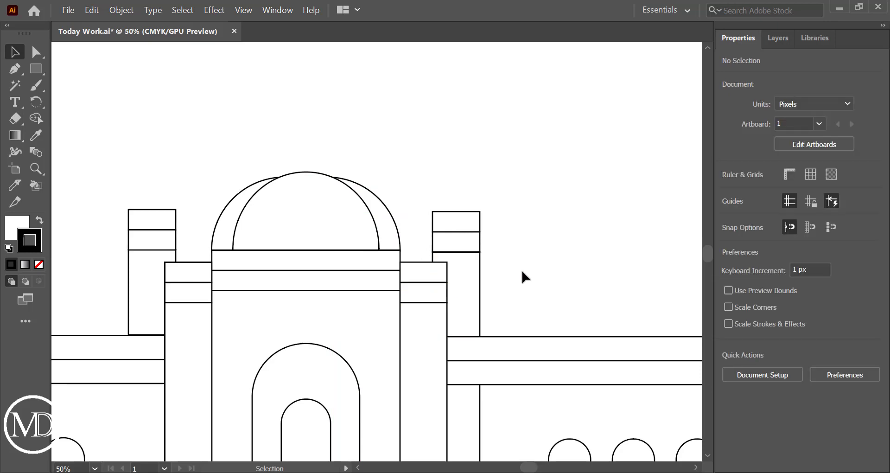
pyautogui.hotkey('ctrl', 's')
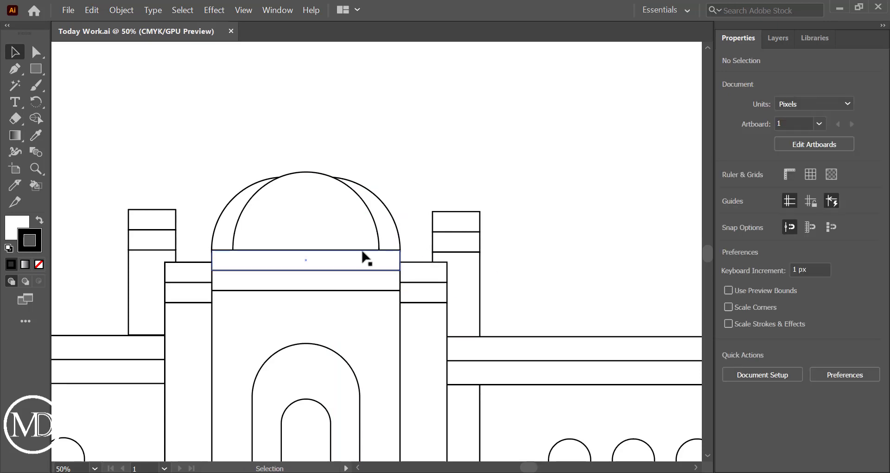
pyautogui.click(37, 69)
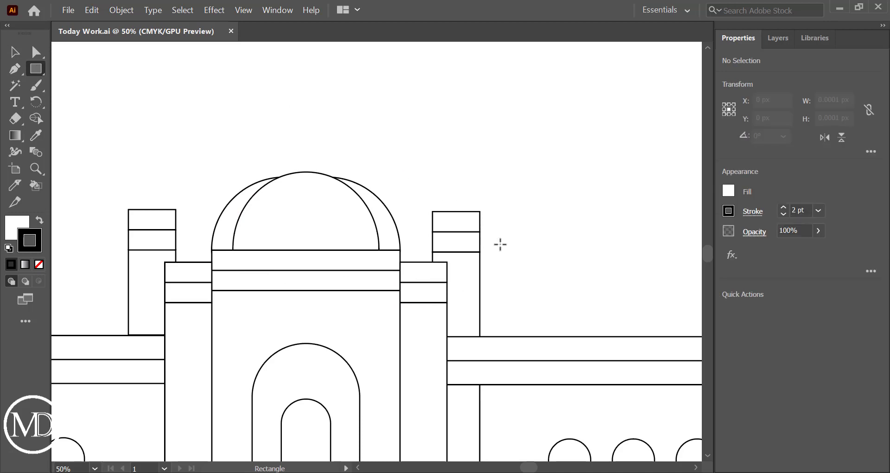
# Draw a block beside the right tower down to the roof line, widened to about 109 px.
pyautogui.moveTo(479, 303); pyautogui.dragTo(521, 332)
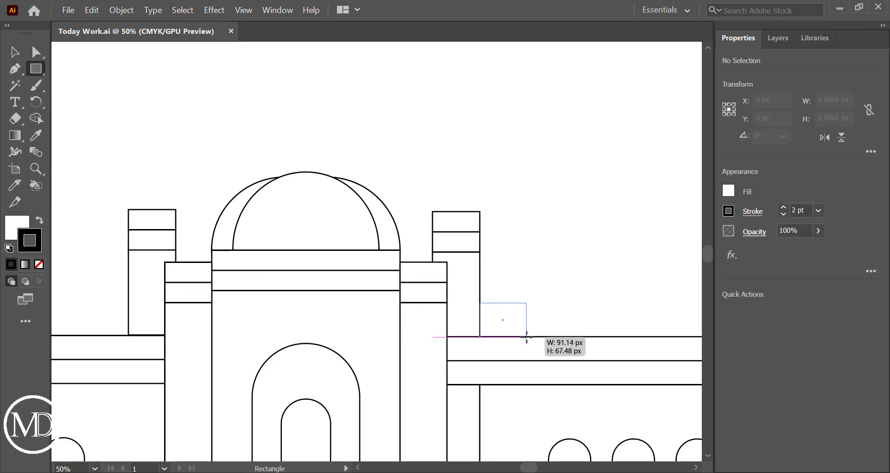
pyautogui.moveTo(521, 332); pyautogui.dragTo(526, 337)
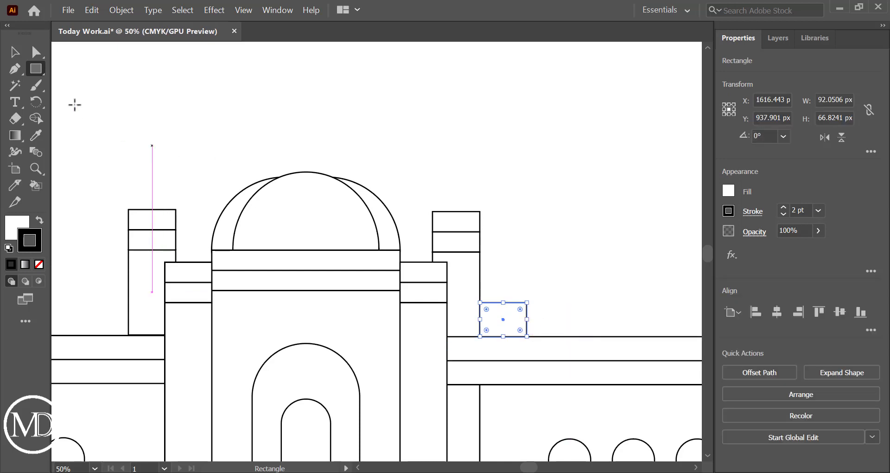
pyautogui.click(15, 52)
pyautogui.click(250, 123)
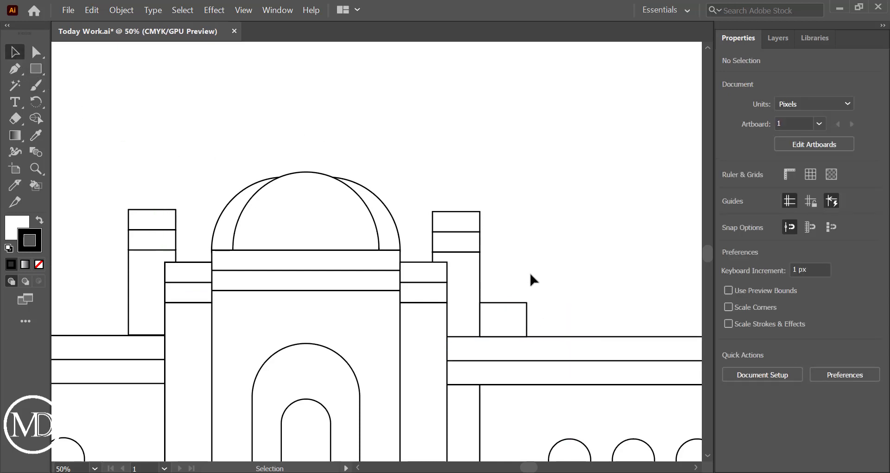
pyautogui.click(518, 315)
pyautogui.moveTo(527, 319); pyautogui.dragTo(536, 319)
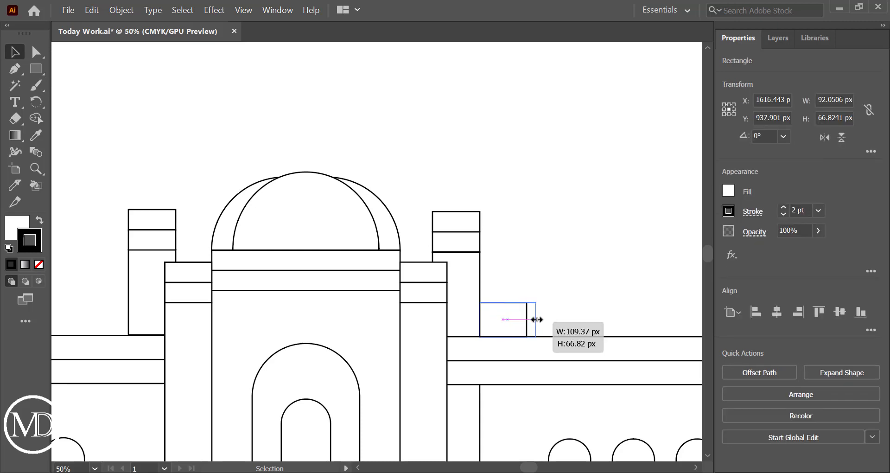
pyautogui.click(568, 320)
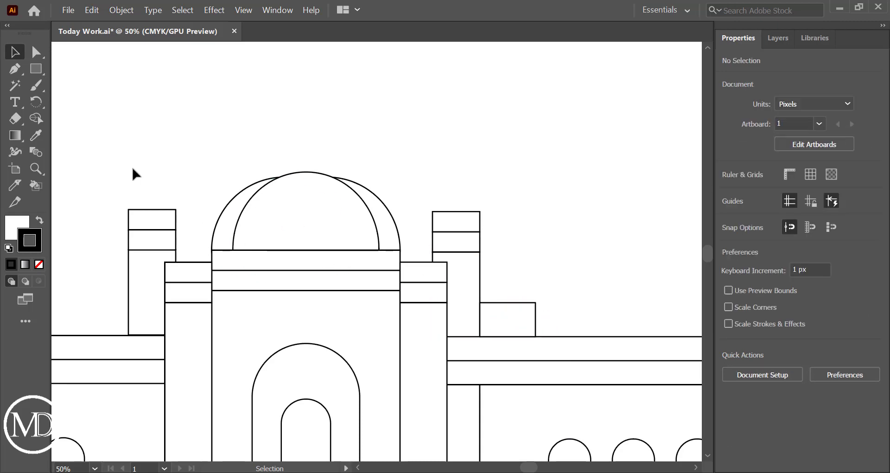
# Draw a thin band across the top of the new block.
pyautogui.click(36, 69)
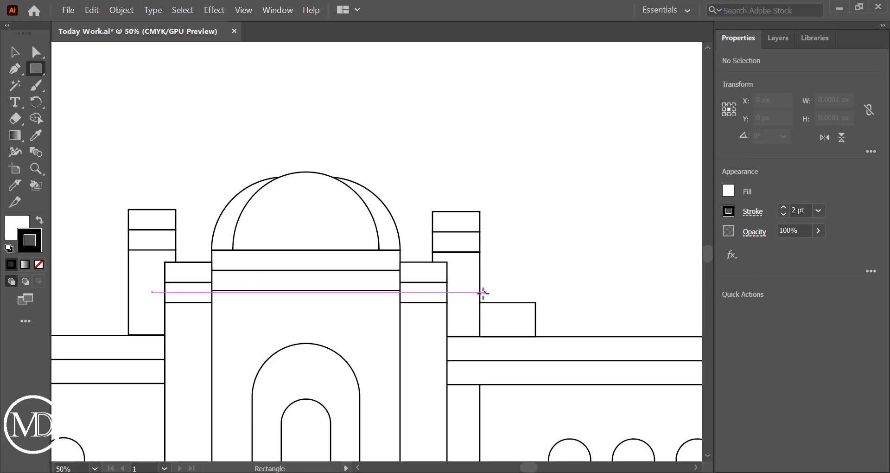
pyautogui.moveTo(480, 295); pyautogui.dragTo(535, 301)
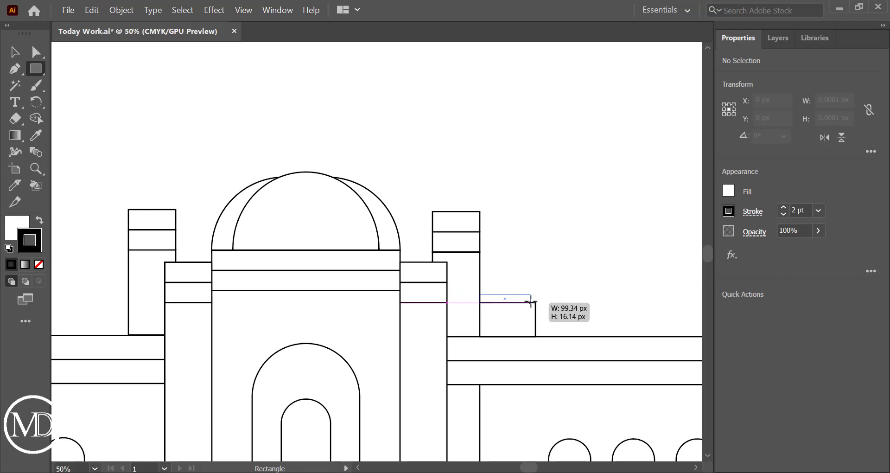
pyautogui.click(556, 300)
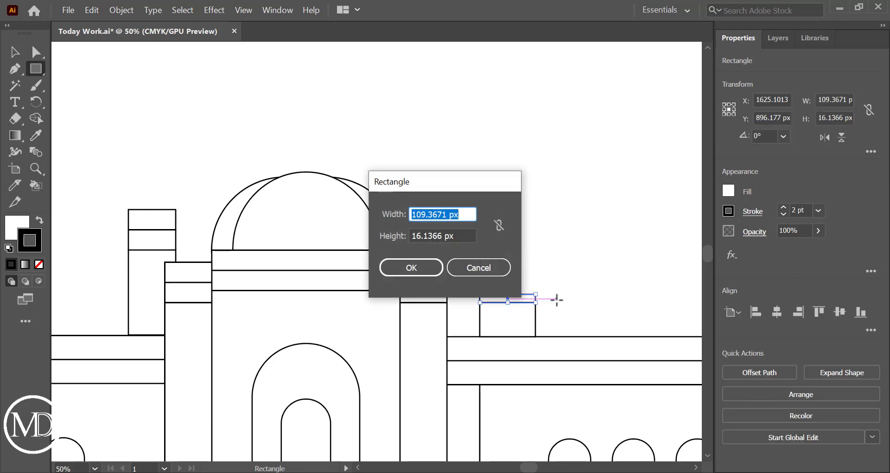
pyautogui.press('Escape')
pyautogui.click(14, 52)
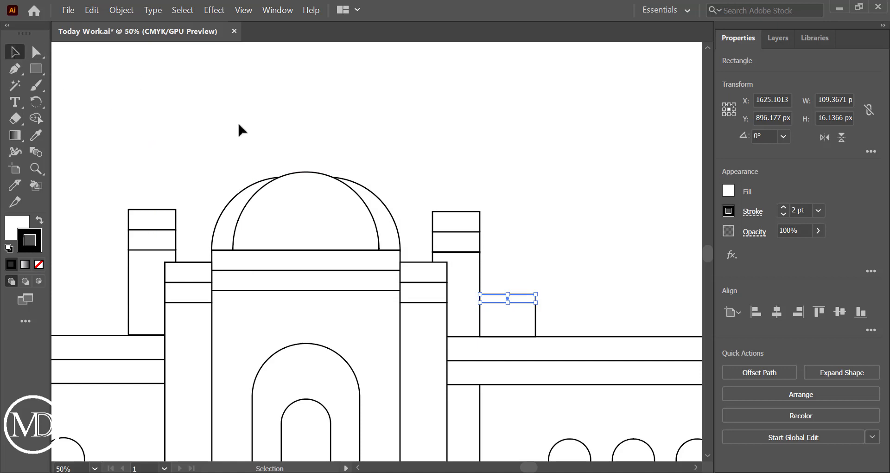
pyautogui.click(268, 132)
# Stack duplicated thin bands above it, making the upper band taller.
pyautogui.click(525, 300)
pyautogui.moveTo(527, 301); pyautogui.dragTo(527, 293)
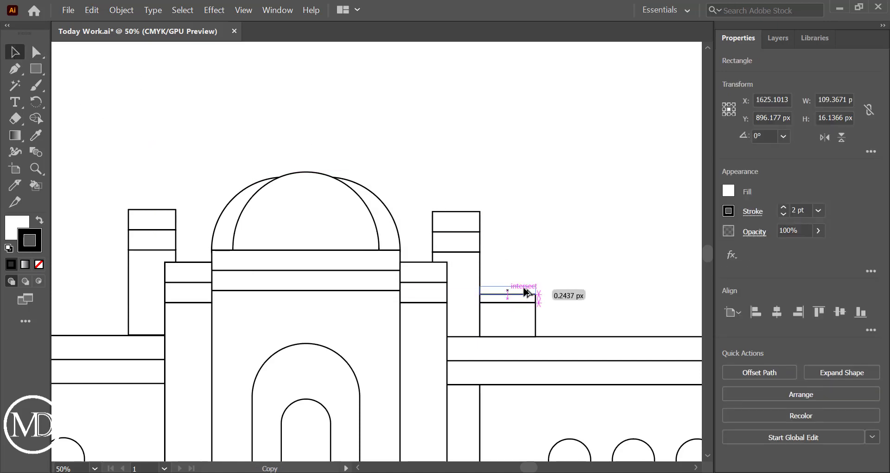
pyautogui.moveTo(508, 286); pyautogui.dragTo(510, 280)
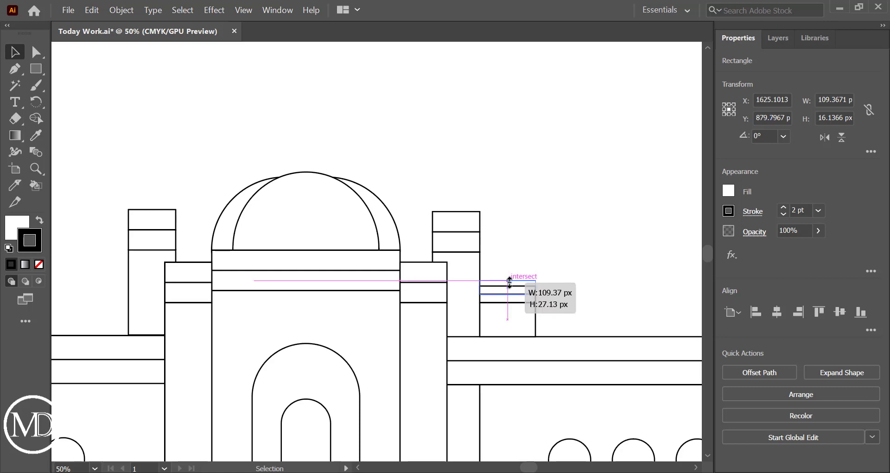
pyautogui.click(587, 299)
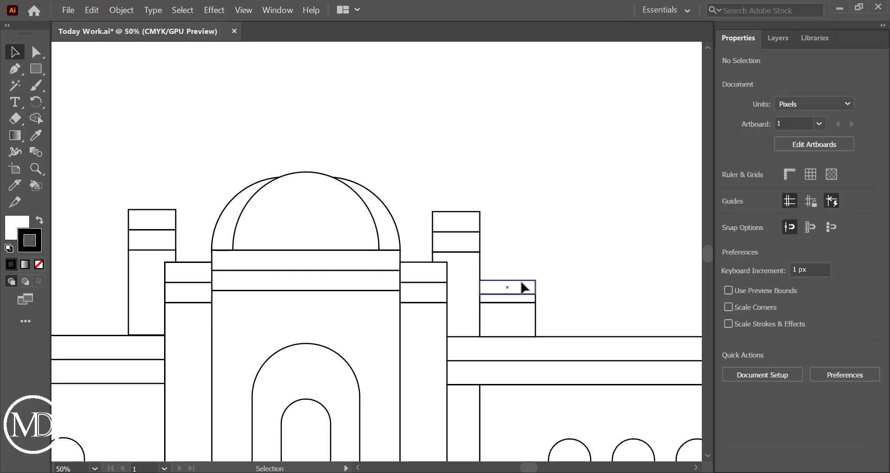
pyautogui.click(524, 288)
pyautogui.moveTo(523, 301); pyautogui.dragTo(524, 279)
pyautogui.click(571, 281)
# Duplicate the banded block to the left pillar's side and nudge it right and down into place.
pyautogui.scroll(-1, 570, 280)
pyautogui.moveTo(557, 251); pyautogui.dragTo(532, 304)
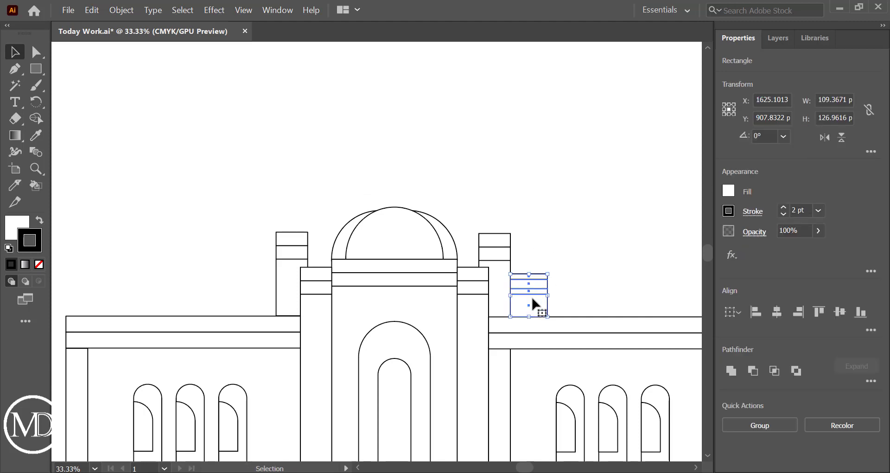
pyautogui.moveTo(532, 299); pyautogui.dragTo(533, 194)
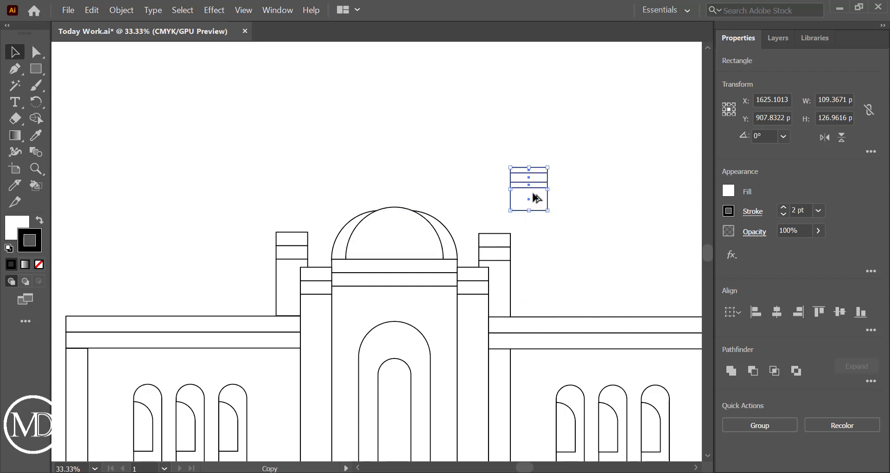
pyautogui.hotkey('ctrl', 'z')
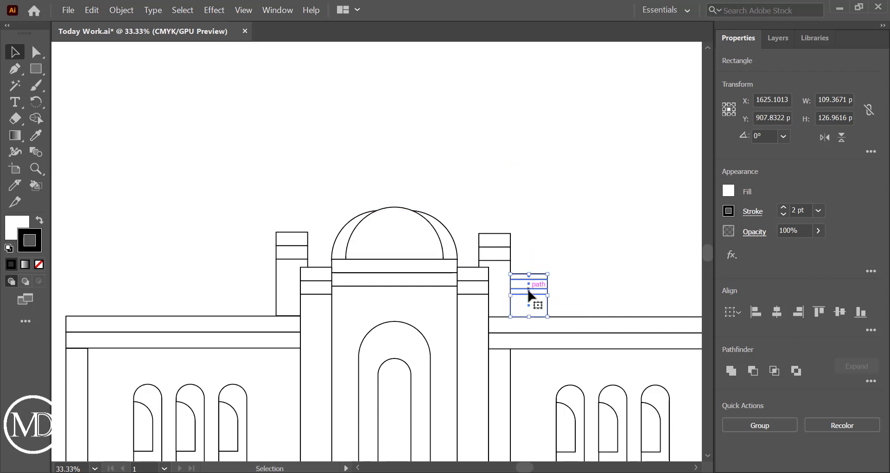
pyautogui.moveTo(532, 296)
pyautogui.mouseDown()
pyautogui.moveTo(546, 226)
pyautogui.moveTo(258, 291)
pyautogui.mouseUp()
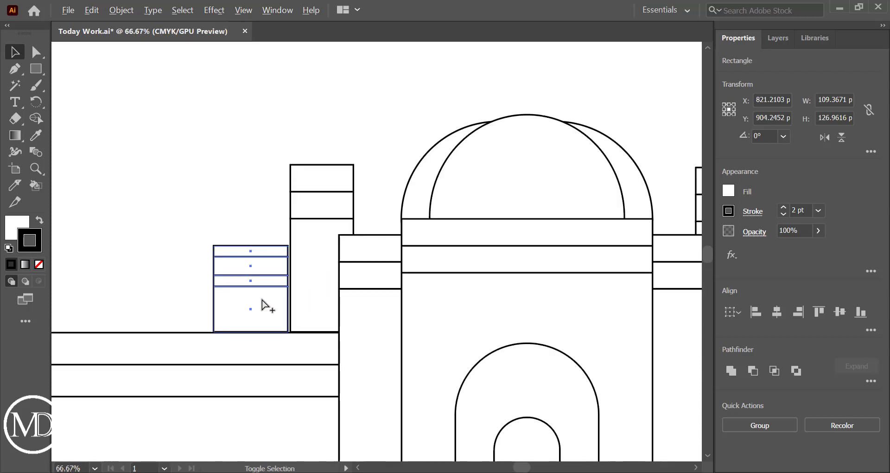
pyautogui.scroll(2, 261, 301)
pyautogui.press('Right')
pyautogui.press('Right')
pyautogui.press('Right')
pyautogui.press('Right')
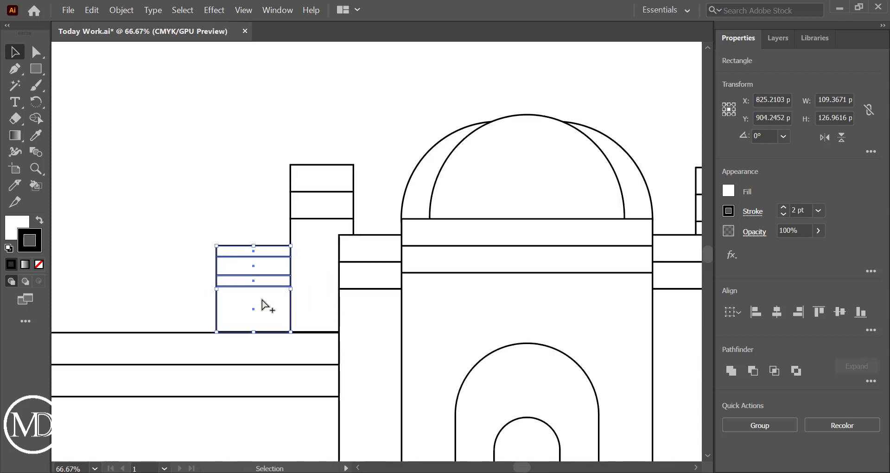
pyautogui.press('Down')
pyautogui.click(155, 258)
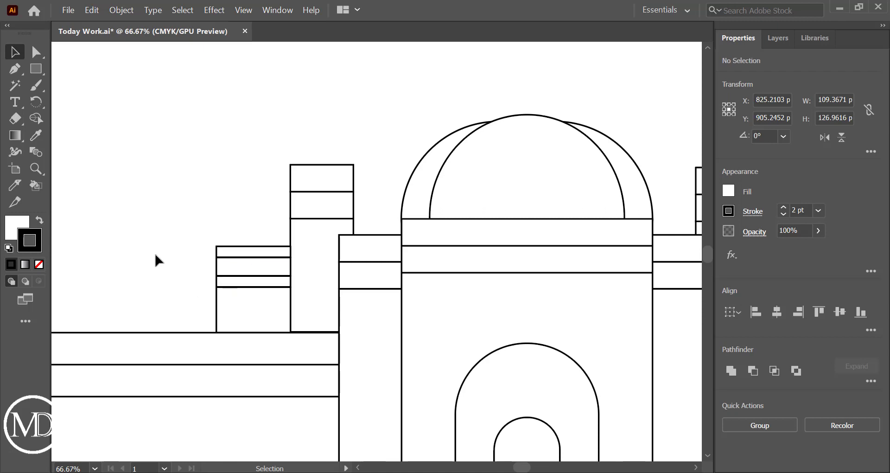
pyautogui.click(241, 289)
pyautogui.click(194, 210)
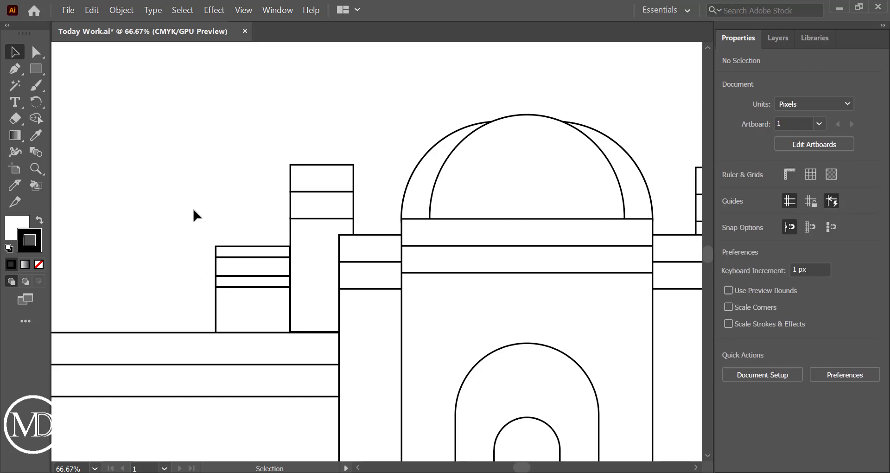
pyautogui.scroll(1, 280, 272)
pyautogui.scroll(1, 280, 273)
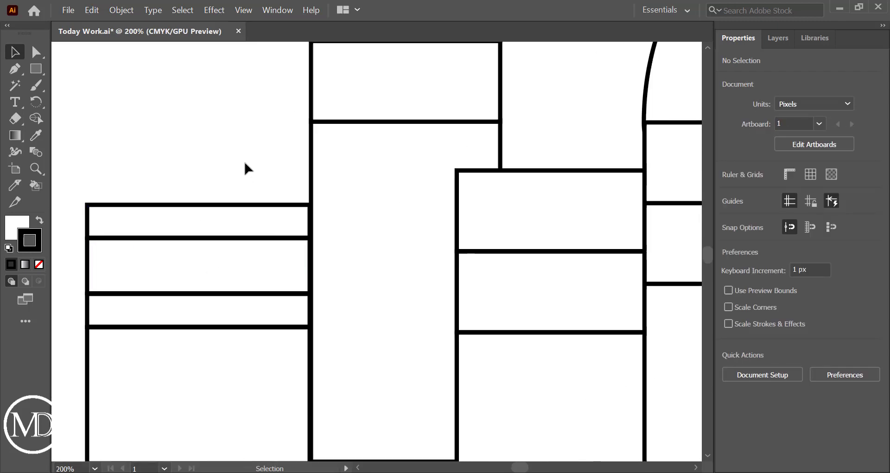
pyautogui.moveTo(243, 159); pyautogui.dragTo(254, 370)
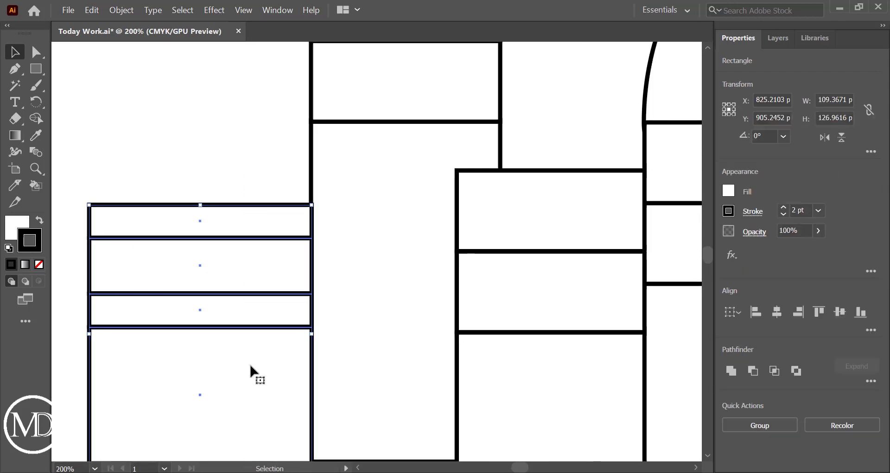
pyautogui.moveTo(227, 248); pyautogui.dragTo(225, 249)
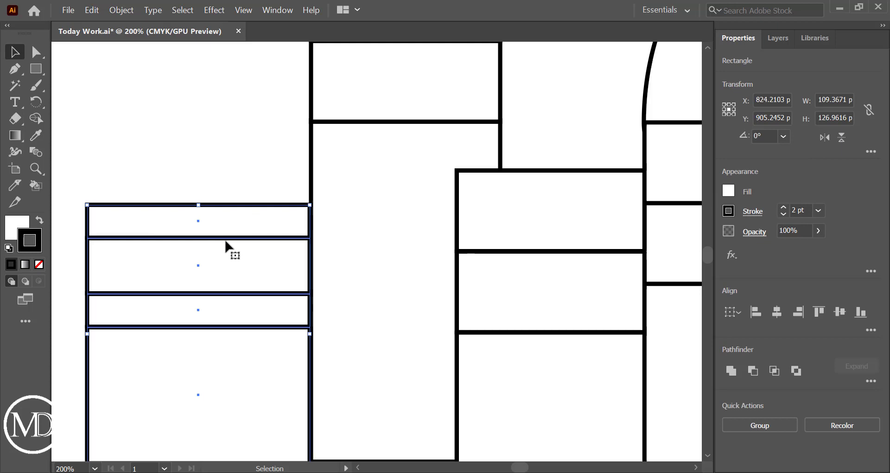
pyautogui.click(222, 121)
pyautogui.moveTo(223, 144); pyautogui.dragTo(228, 334)
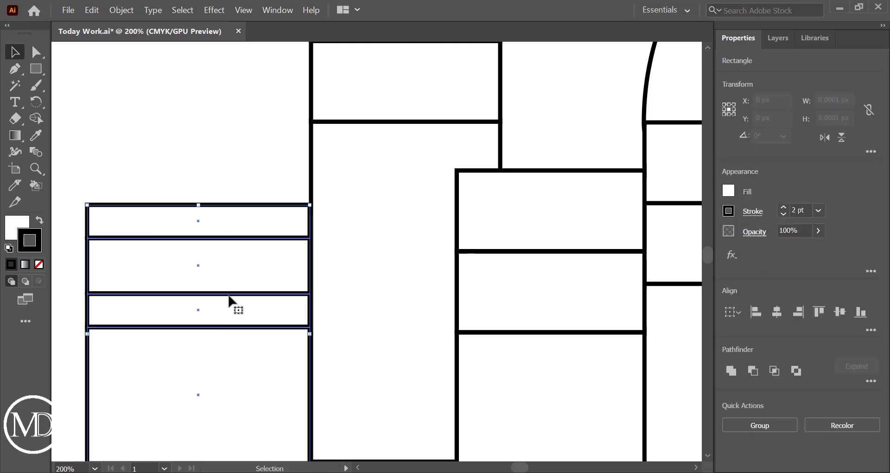
pyautogui.moveTo(231, 300); pyautogui.dragTo(231, 300)
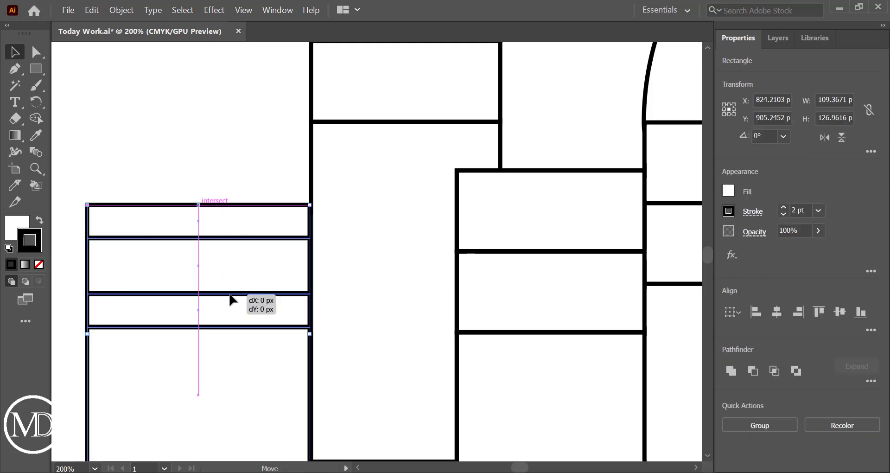
pyautogui.click(238, 156)
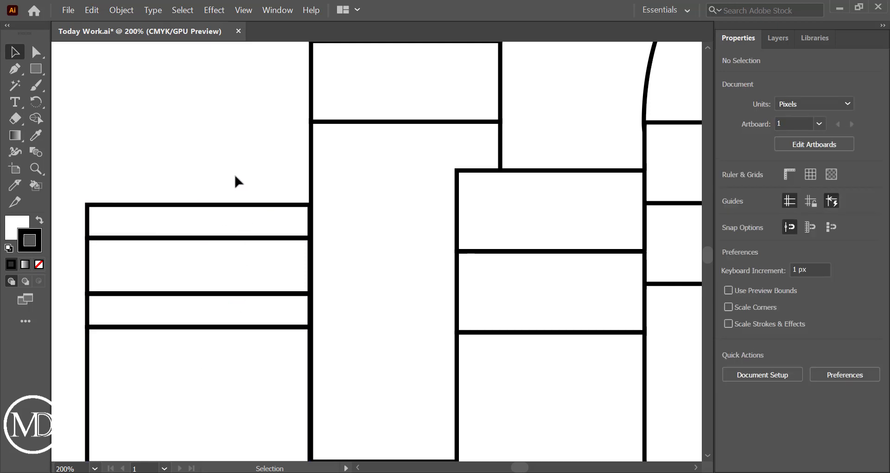
pyautogui.scroll(-3, 243, 189)
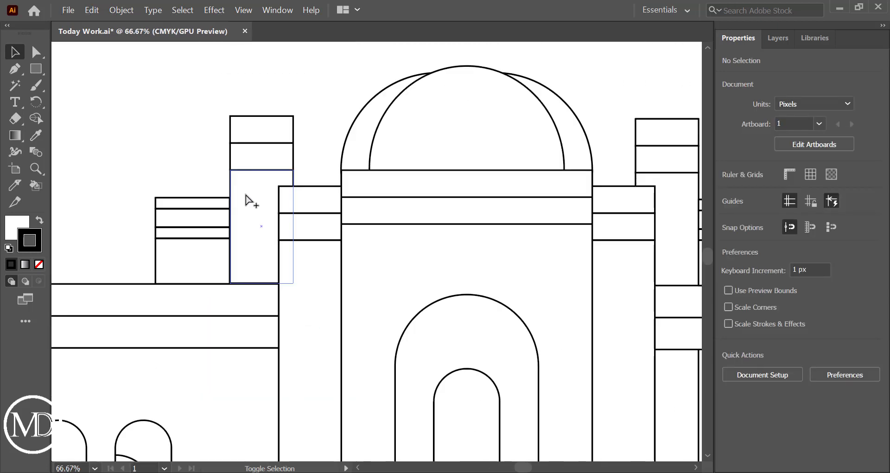
pyautogui.moveTo(184, 244); pyautogui.dragTo(196, 236)
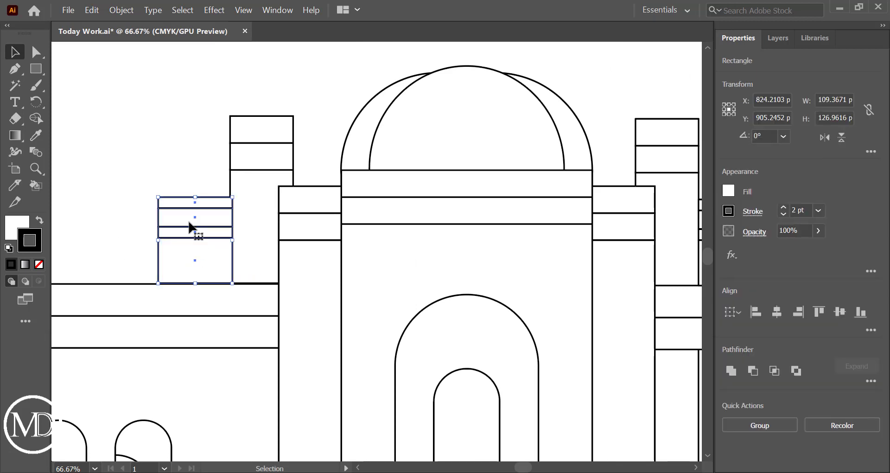
pyautogui.hotkey('ctrl', 'z')
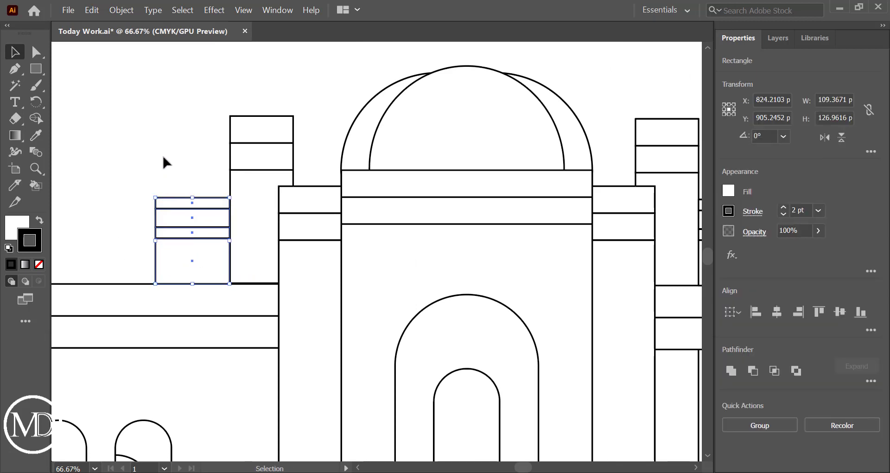
pyautogui.click(162, 158)
pyautogui.hscroll(1, 468, 299)
pyautogui.hscroll(3, 468, 294)
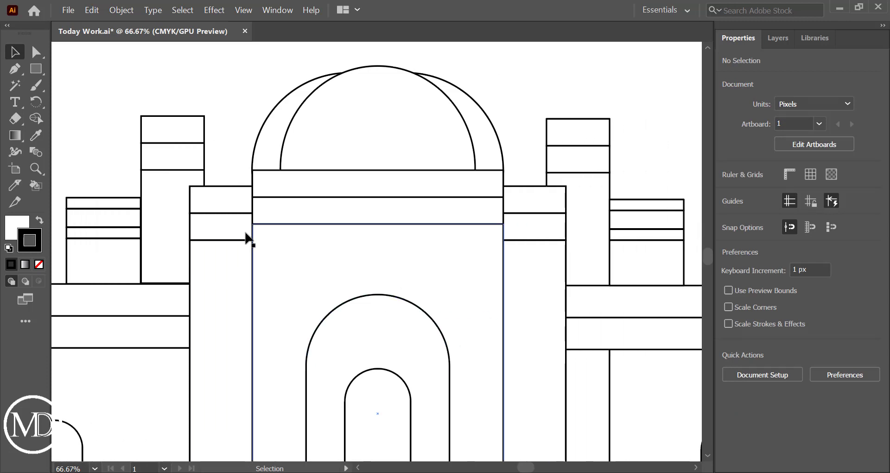
pyautogui.hscroll(-6, 167, 217)
pyautogui.scroll(3, 259, 234)
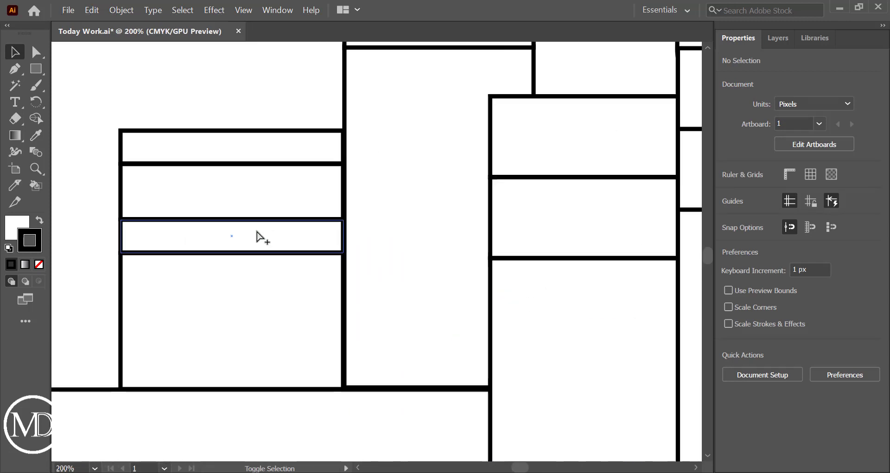
pyautogui.moveTo(267, 100); pyautogui.dragTo(290, 332)
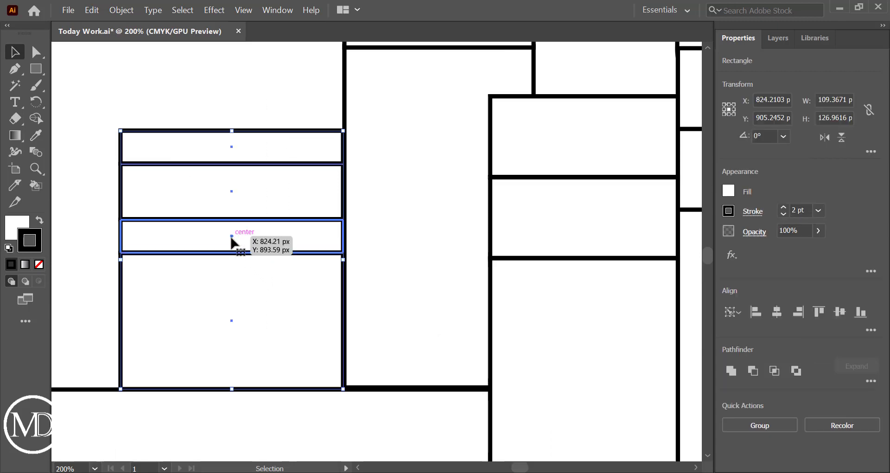
pyautogui.moveTo(119, 93); pyautogui.dragTo(257, 341)
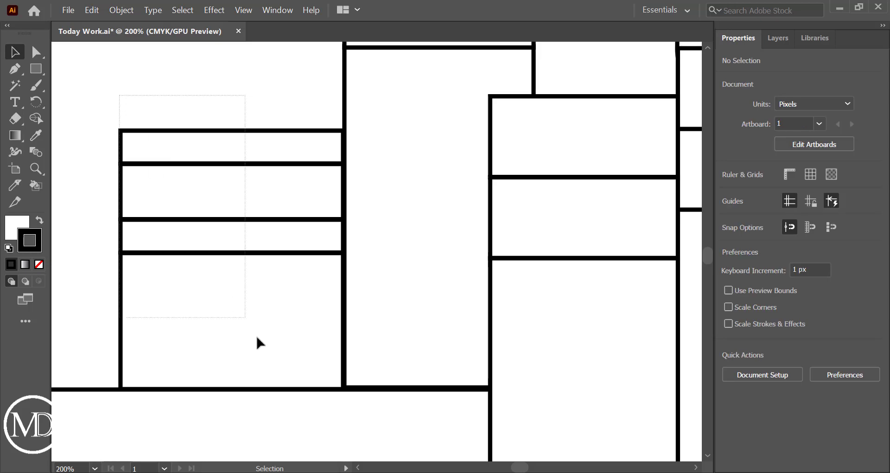
pyautogui.moveTo(234, 240); pyautogui.dragTo(232, 236)
pyautogui.click(103, 237)
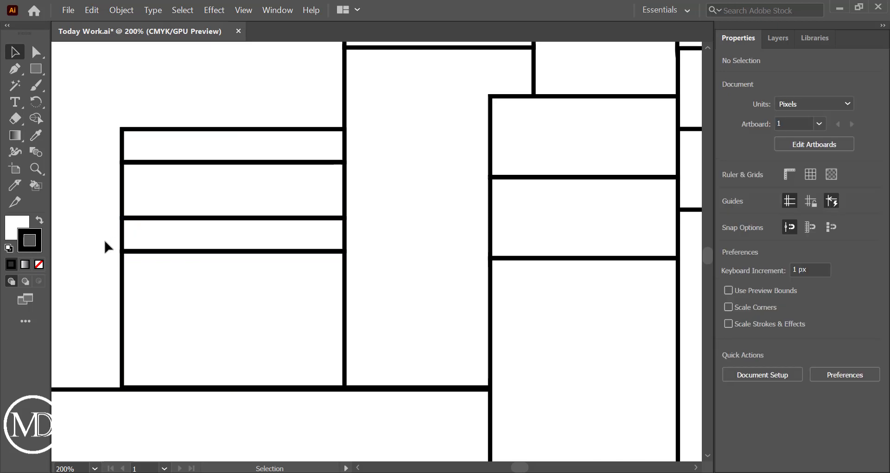
pyautogui.moveTo(167, 90); pyautogui.dragTo(199, 278)
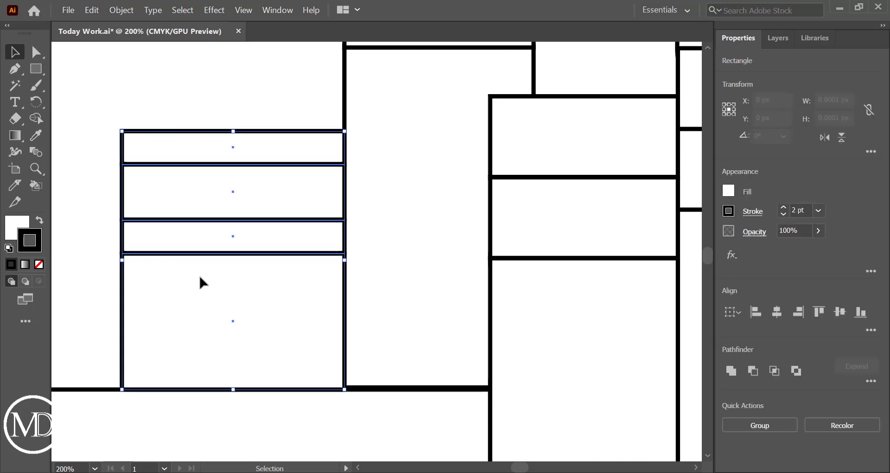
pyautogui.click(89, 240)
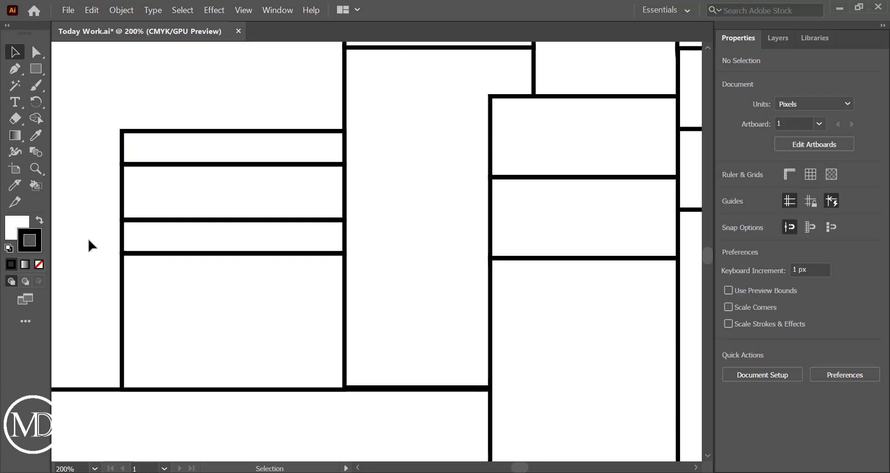
pyautogui.scroll(-3, 89, 239)
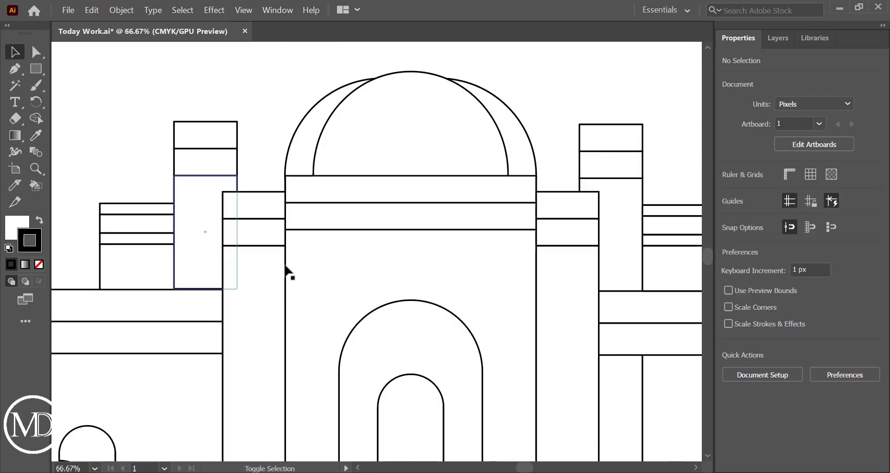
# Save the document and draw a small rectangle above the left roofline.
pyautogui.scroll(-3, 343, 292)
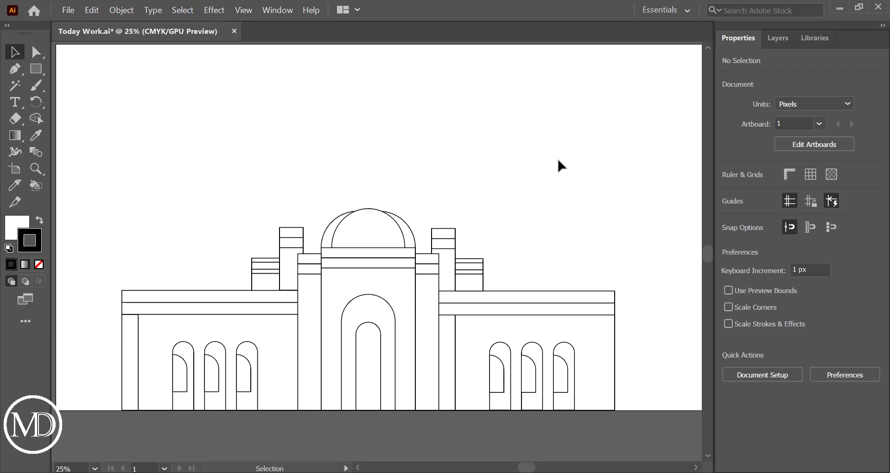
pyautogui.hotkey('ctrl', 's')
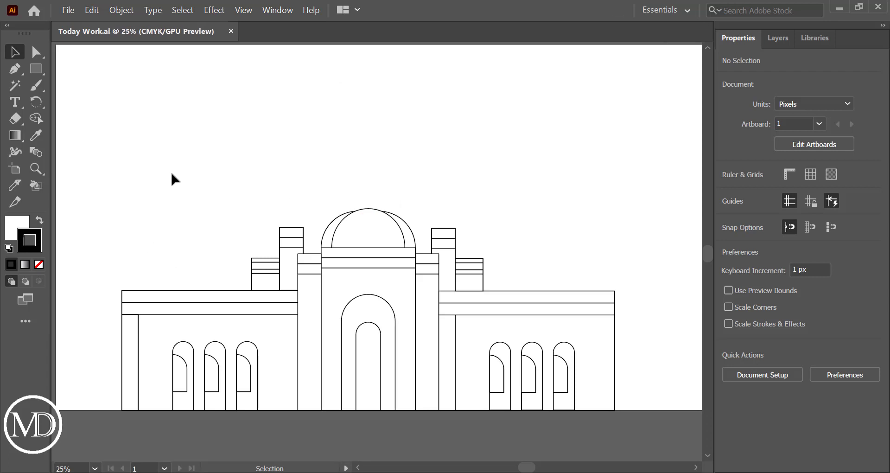
pyautogui.click(39, 67)
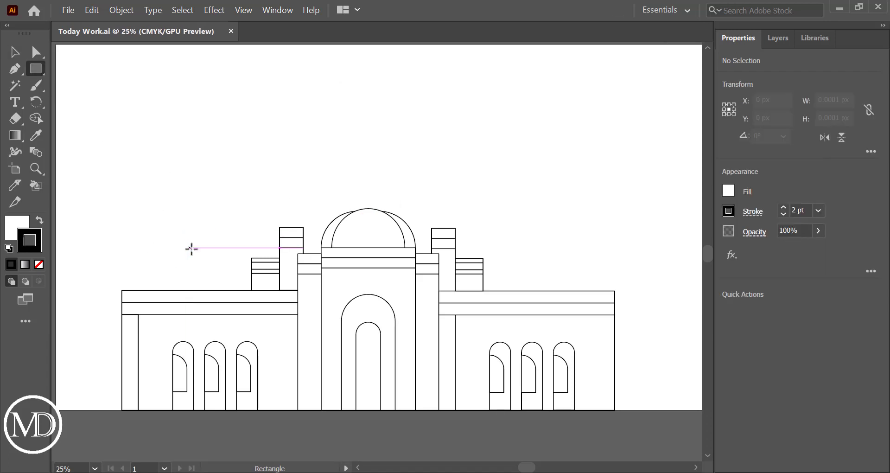
pyautogui.moveTo(191, 249); pyautogui.dragTo(201, 267)
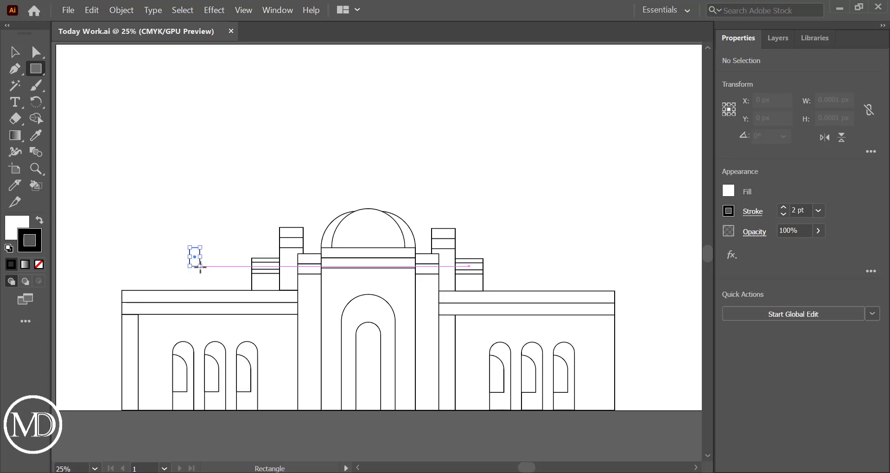
pyautogui.click(14, 55)
pyautogui.click(207, 226)
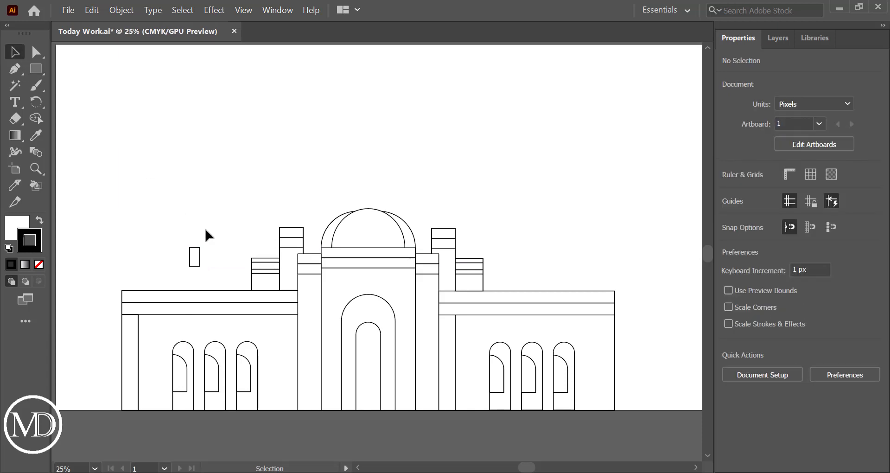
pyautogui.click(197, 262)
# Round the rectangle's top two corners fully into an arch.
pyautogui.scroll(1, 196, 263)
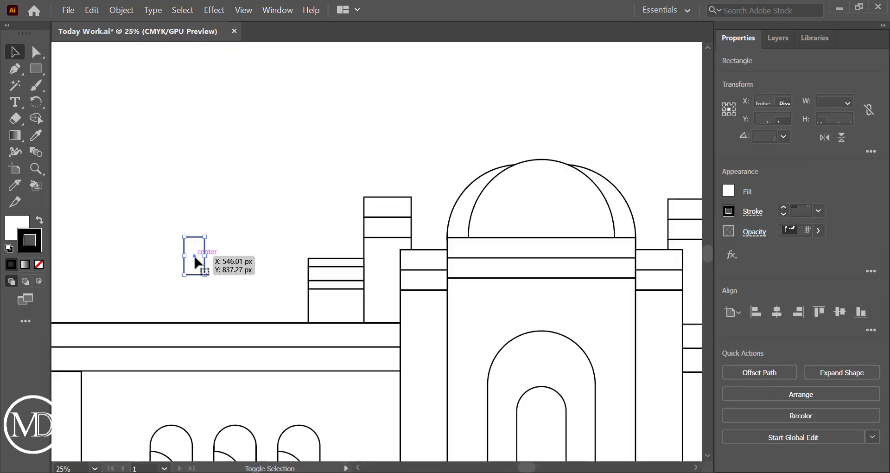
pyautogui.scroll(3, 197, 262)
pyautogui.scroll(4, 196, 262)
pyautogui.click(334, 231)
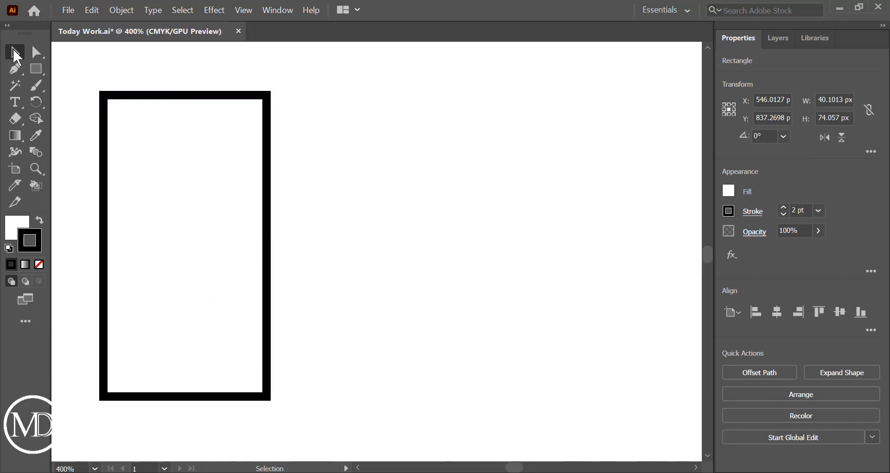
pyautogui.click(36, 52)
pyautogui.moveTo(70, 71)
pyautogui.mouseDown()
pyautogui.moveTo(291, 151)
pyautogui.moveTo(264, 139)
pyautogui.mouseUp()
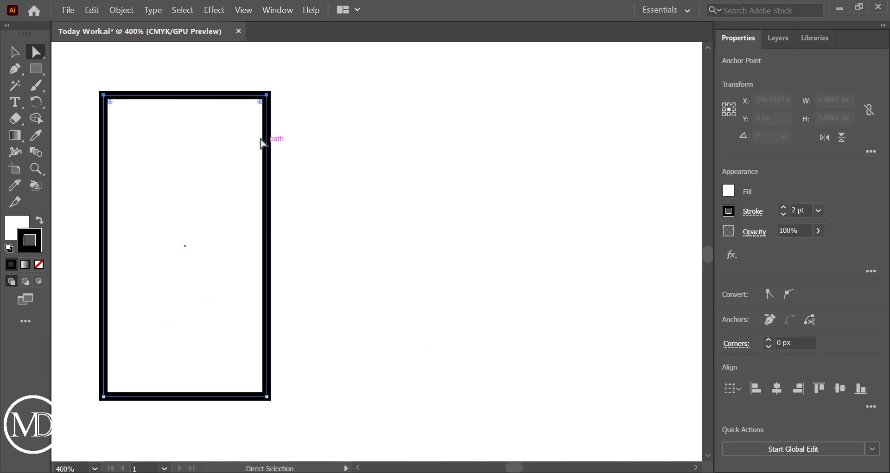
pyautogui.moveTo(261, 106); pyautogui.dragTo(199, 235)
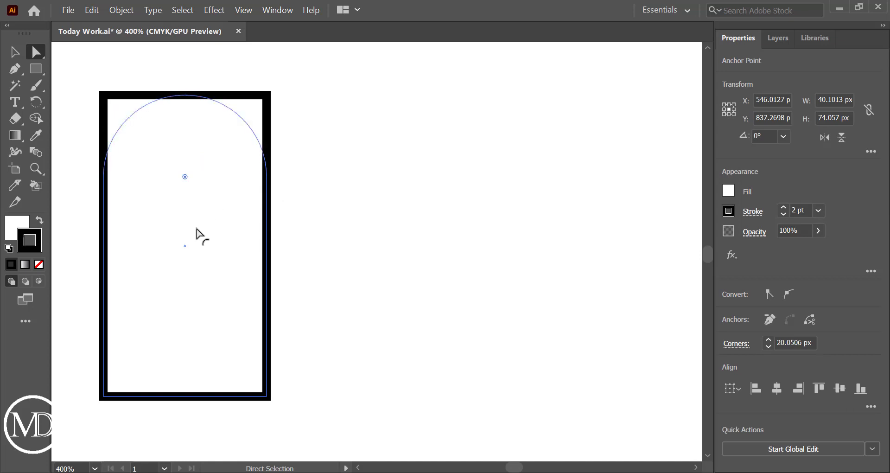
pyautogui.click(14, 52)
pyautogui.click(361, 220)
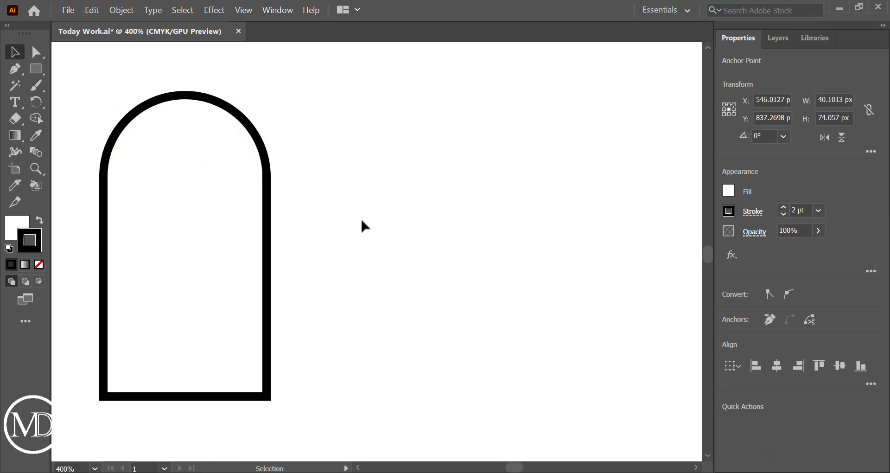
pyautogui.scroll(-4, 361, 221)
pyautogui.scroll(-1, 361, 221)
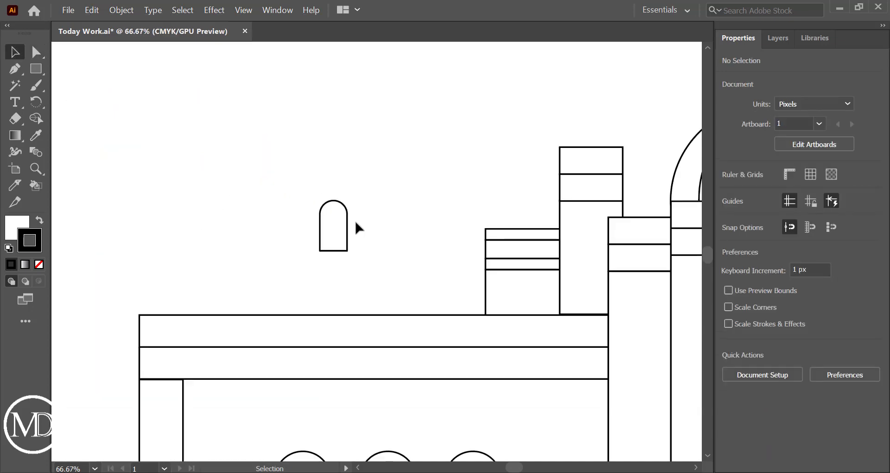
# Reduce the arch's corner radius slightly and shorten it from the bottom.
pyautogui.moveTo(347, 228)
pyautogui.mouseDown()
pyautogui.moveTo(416, 265)
pyautogui.moveTo(403, 272)
pyautogui.mouseUp()
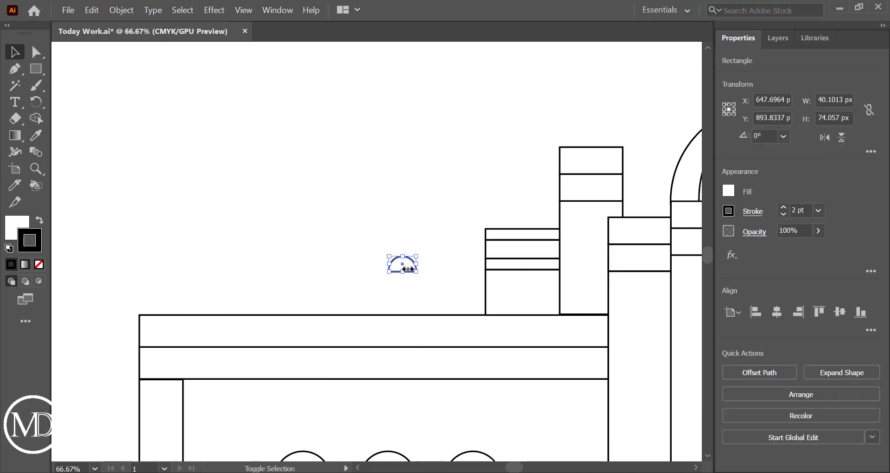
pyautogui.hotkey('ctrl', 'z')
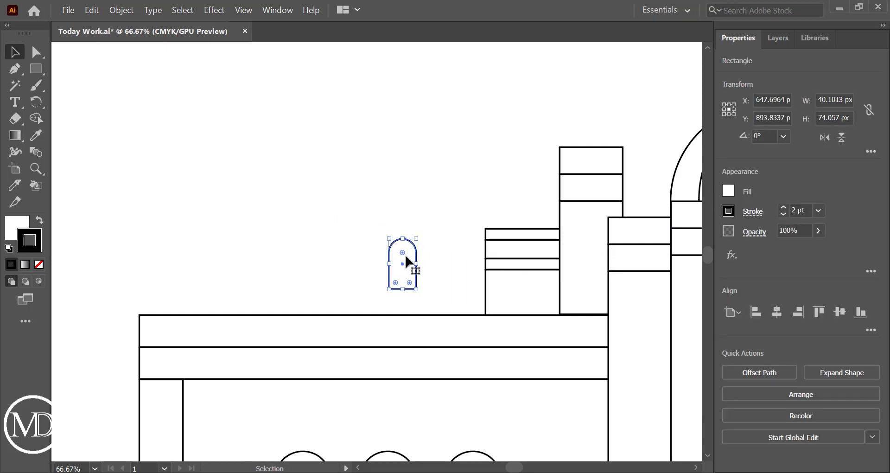
pyautogui.moveTo(402, 252); pyautogui.dragTo(411, 264)
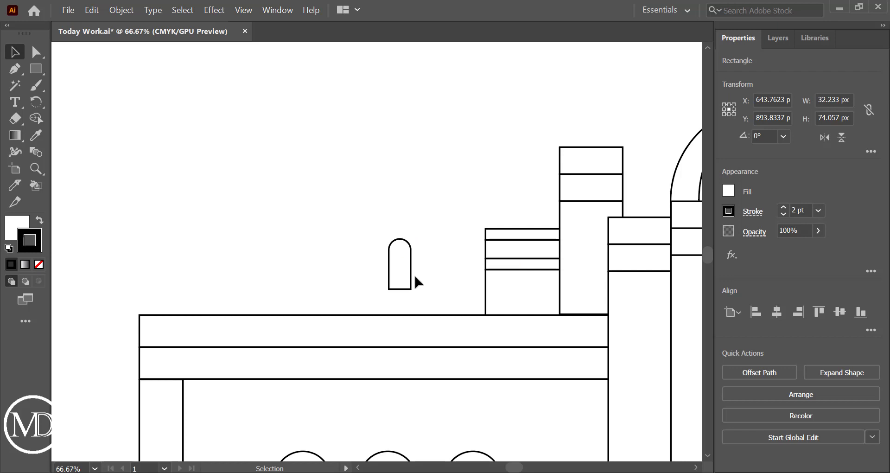
pyautogui.click(414, 273)
pyautogui.click(400, 286)
pyautogui.moveTo(402, 289); pyautogui.dragTo(401, 283)
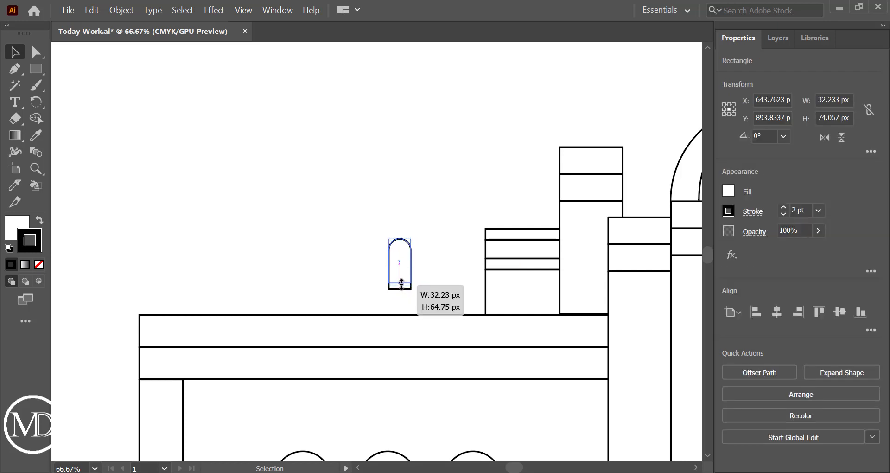
pyautogui.click(412, 272)
pyautogui.click(392, 258)
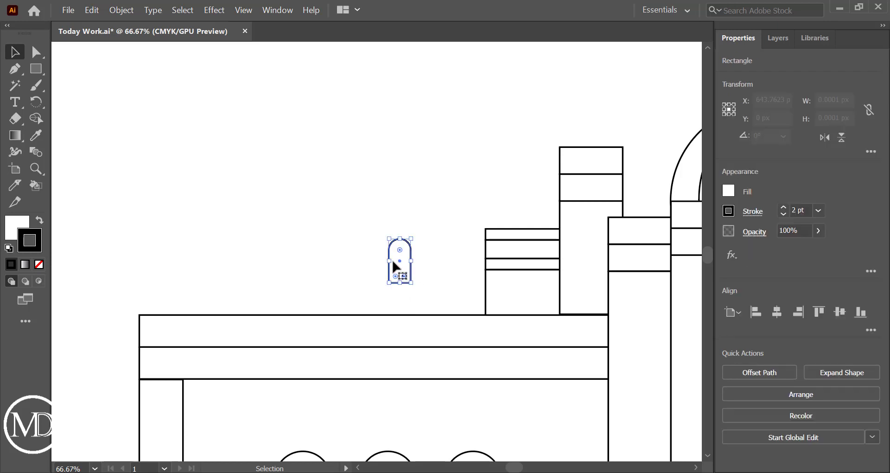
# Place an arch copy beside the first in the left block and vertically centre-align the pair.
pyautogui.moveTo(401, 265)
pyautogui.mouseDown()
pyautogui.moveTo(408, 281)
pyautogui.moveTo(500, 291)
pyautogui.mouseUp()
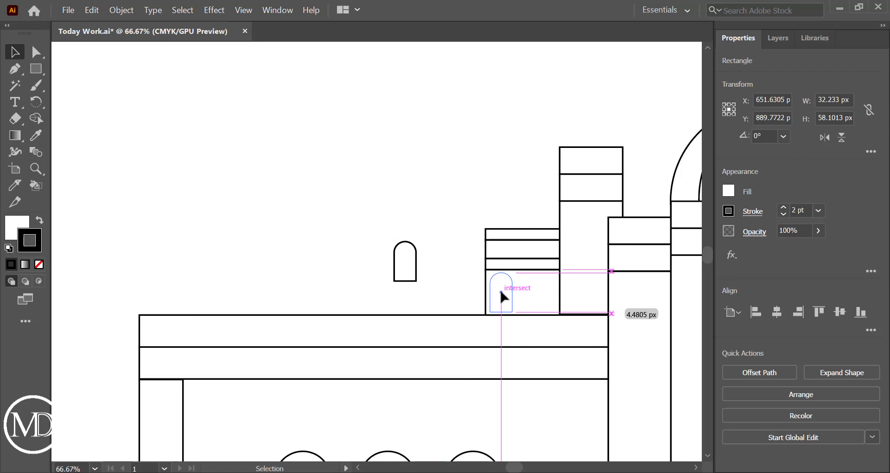
pyautogui.moveTo(501, 291); pyautogui.dragTo(530, 291)
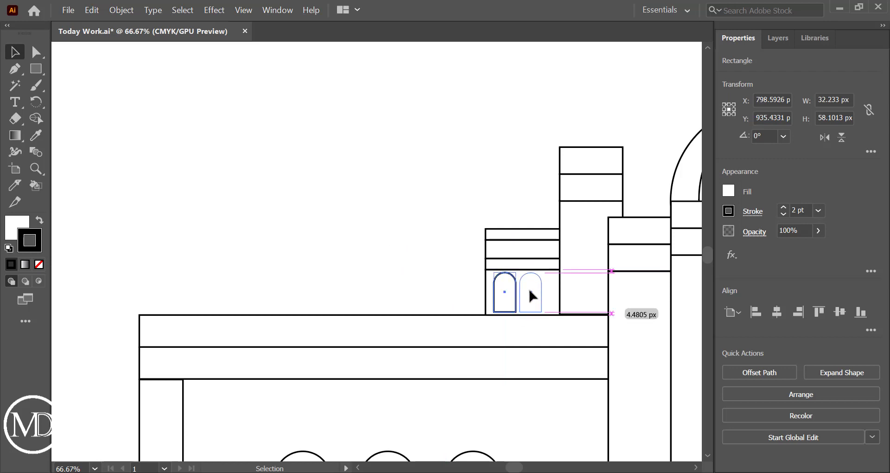
pyautogui.moveTo(529, 289); pyautogui.dragTo(532, 290)
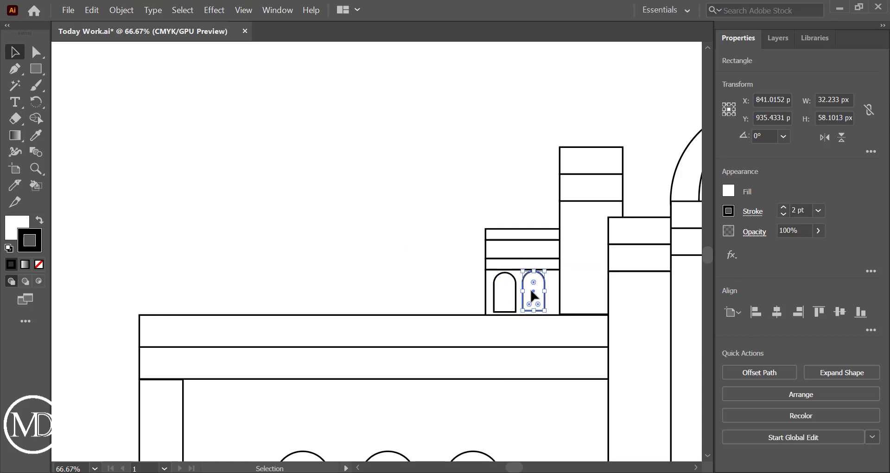
pyautogui.click(507, 299)
pyautogui.keyDown('shift'); pyautogui.click(524, 297); pyautogui.keyUp('shift')
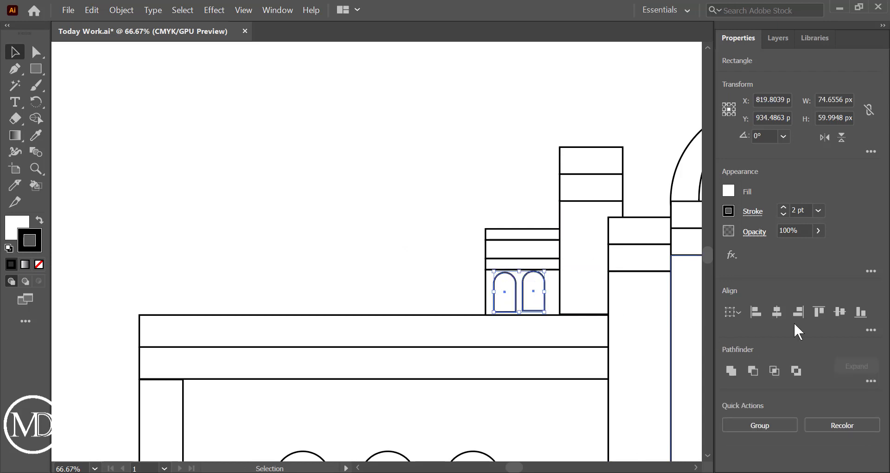
pyautogui.click(835, 310)
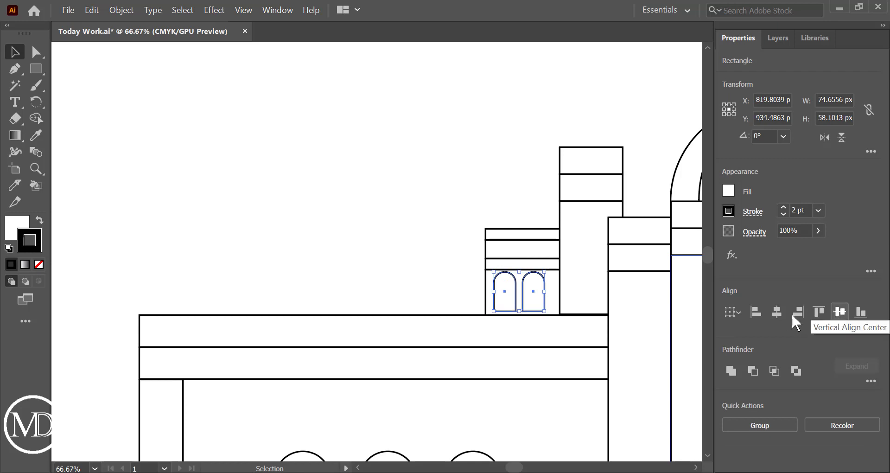
pyautogui.click(386, 285)
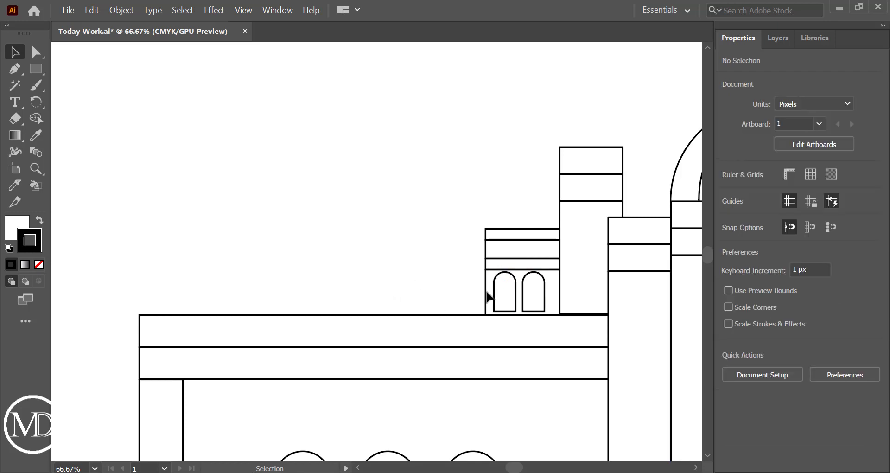
pyautogui.click(515, 302)
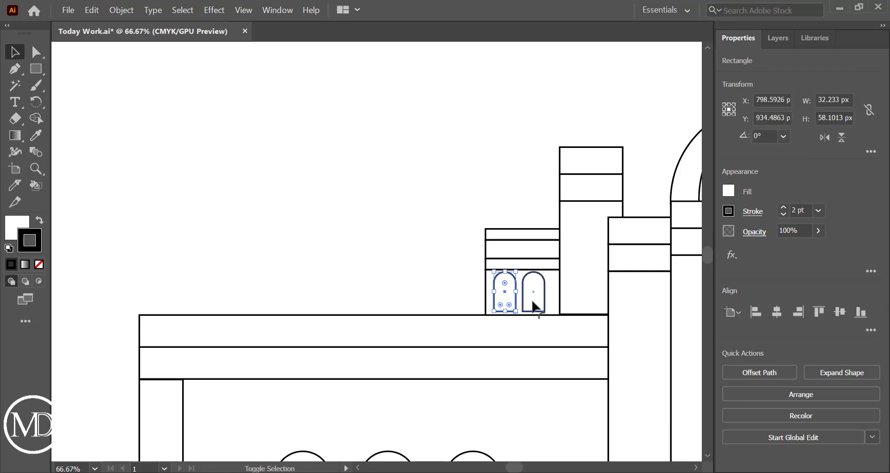
pyautogui.keyDown('shift'); pyautogui.click(533, 306); pyautogui.keyUp('shift')
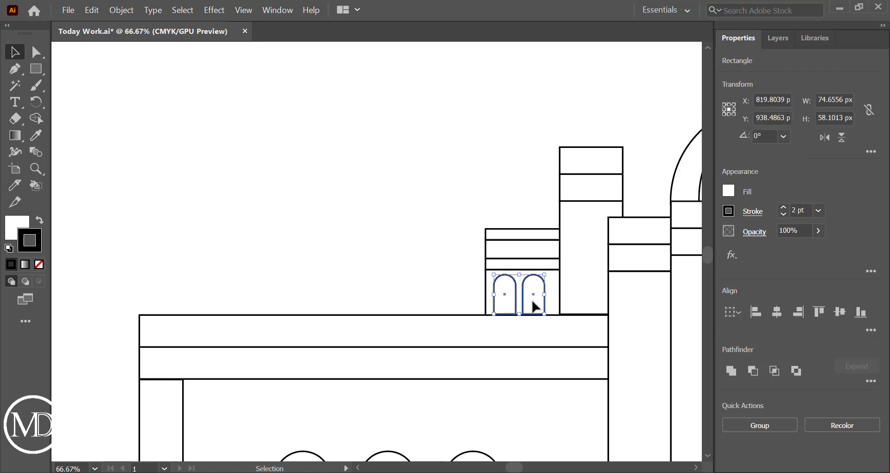
pyautogui.scroll(4, 535, 306)
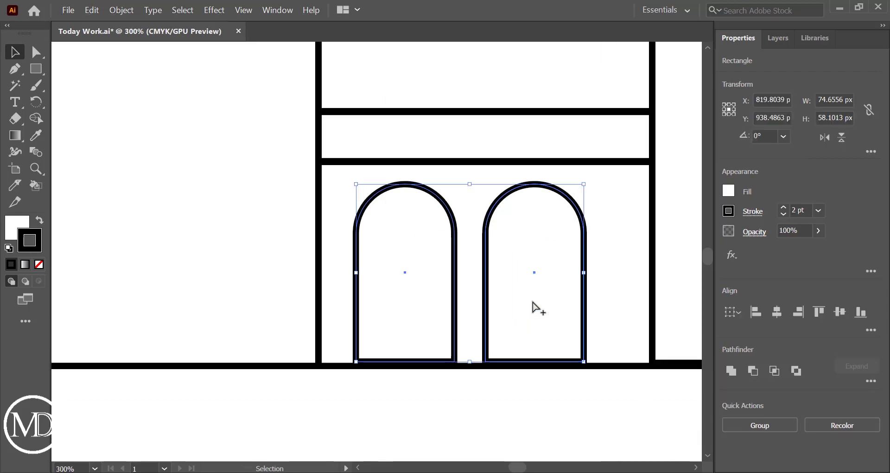
# Nudge the arch pair down 1 px, then duplicate both arches into the right tower block.
pyautogui.press('Down')
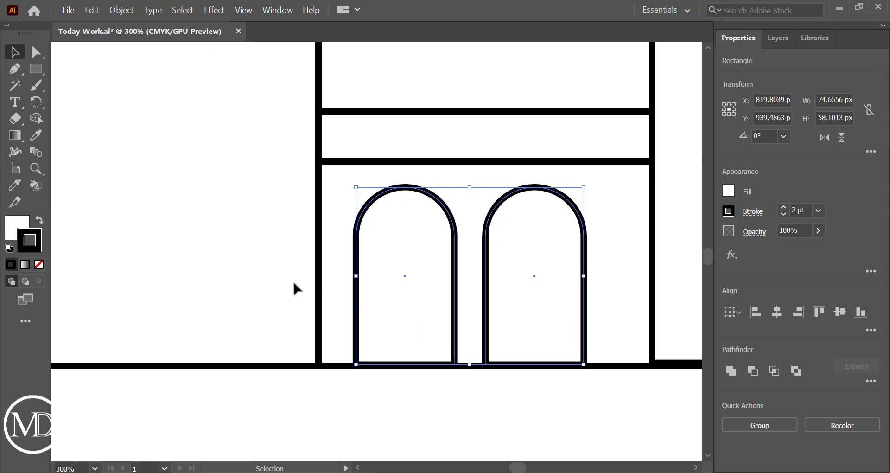
pyautogui.click(235, 272)
pyautogui.scroll(-3, 299, 274)
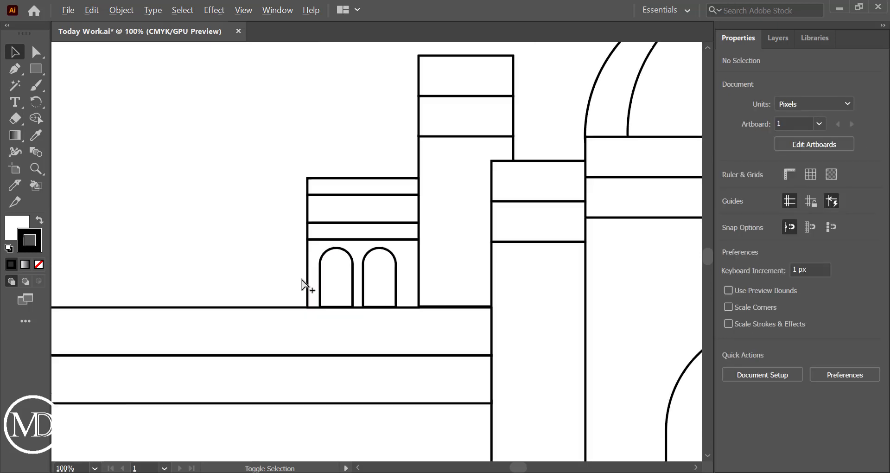
pyautogui.click(326, 269)
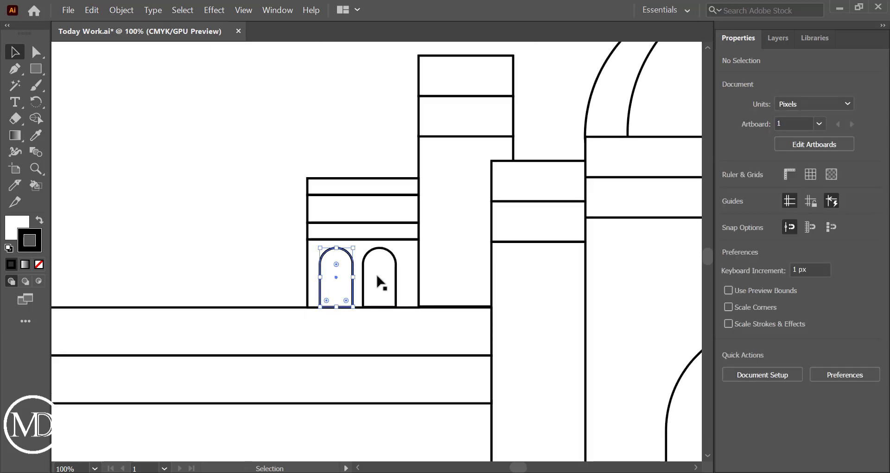
pyautogui.keyDown('shift'); pyautogui.click(378, 281); pyautogui.keyUp('shift')
pyautogui.scroll(-1, 377, 276)
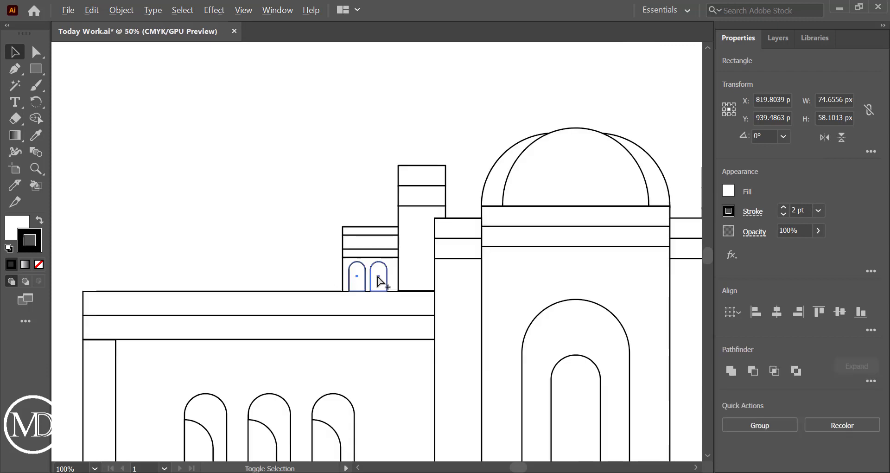
pyautogui.scroll(-1, 377, 276)
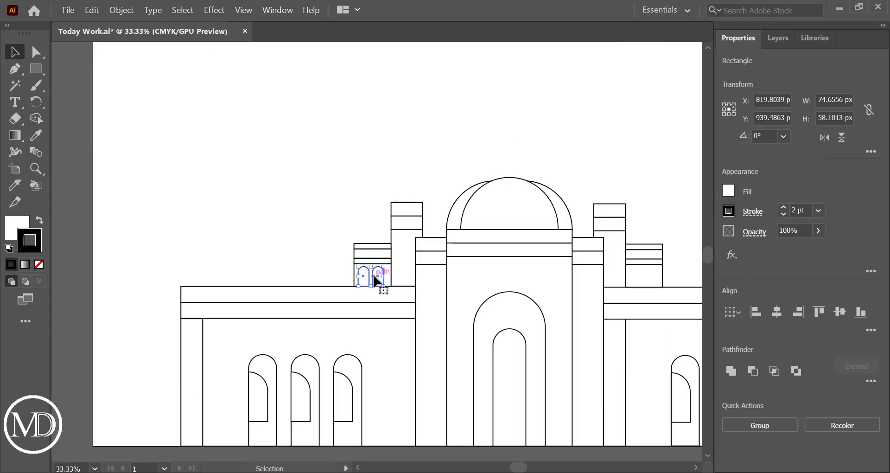
pyautogui.moveTo(378, 281)
pyautogui.mouseDown()
pyautogui.moveTo(301, 214)
pyautogui.moveTo(635, 268)
pyautogui.moveTo(643, 283)
pyautogui.mouseUp()
# Nudge the right block's two arches up slightly.
pyautogui.click(661, 224)
pyautogui.scroll(2, 640, 282)
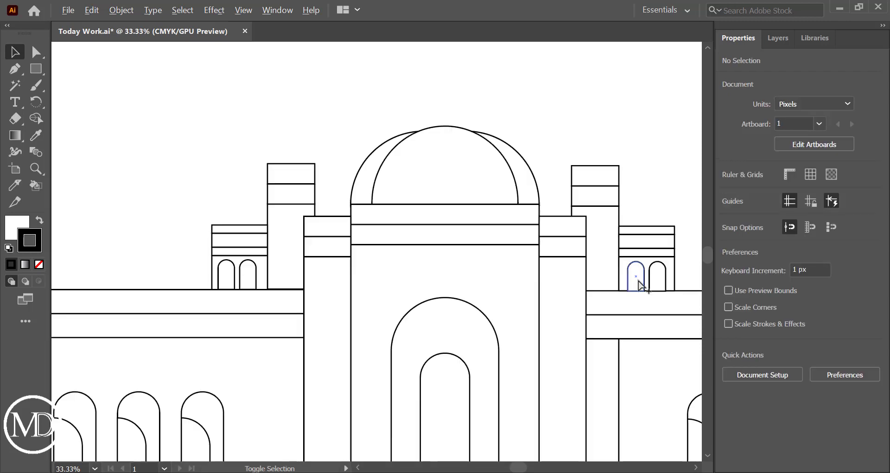
pyautogui.scroll(3, 640, 284)
pyautogui.hscroll(2, 640, 285)
pyautogui.hscroll(3, 639, 288)
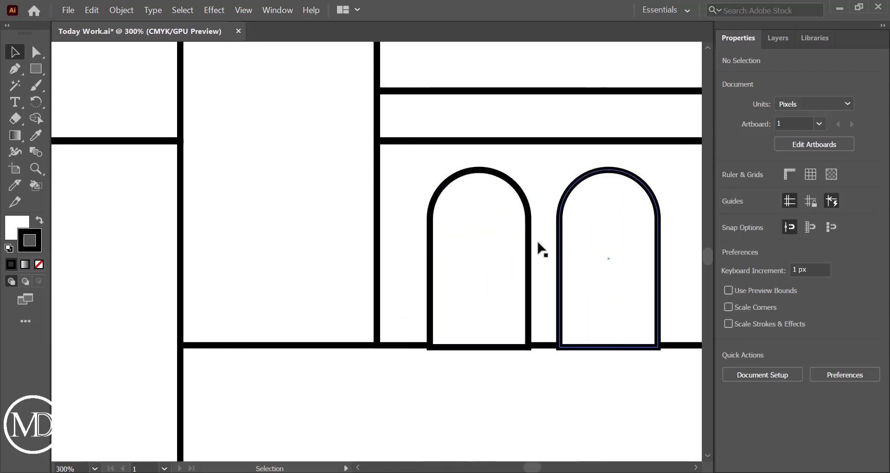
pyautogui.click(509, 215)
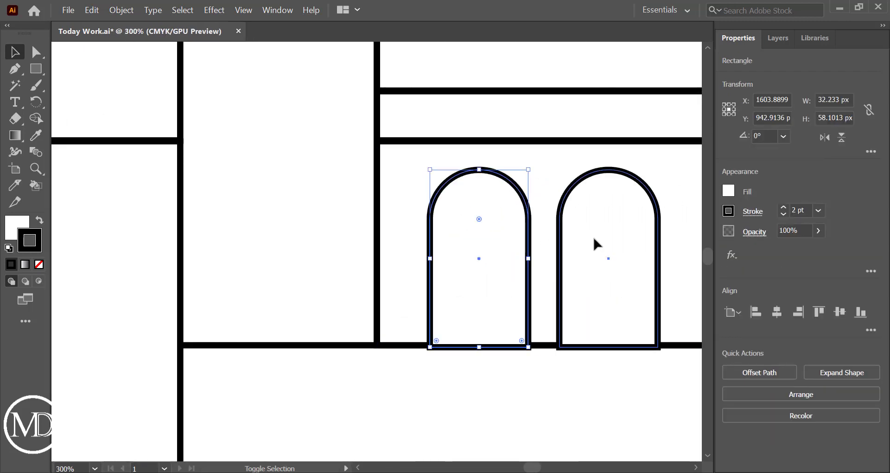
pyautogui.keyDown('shift'); pyautogui.click(601, 255); pyautogui.keyUp('shift')
pyautogui.press('Up')
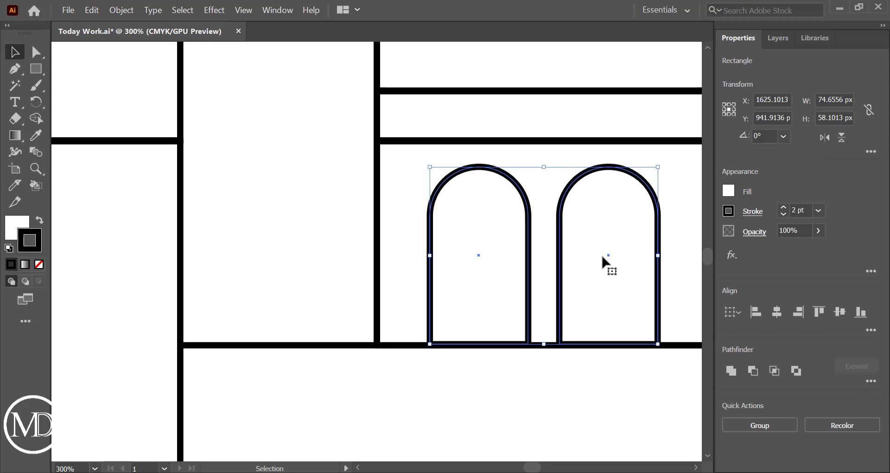
pyautogui.click(394, 248)
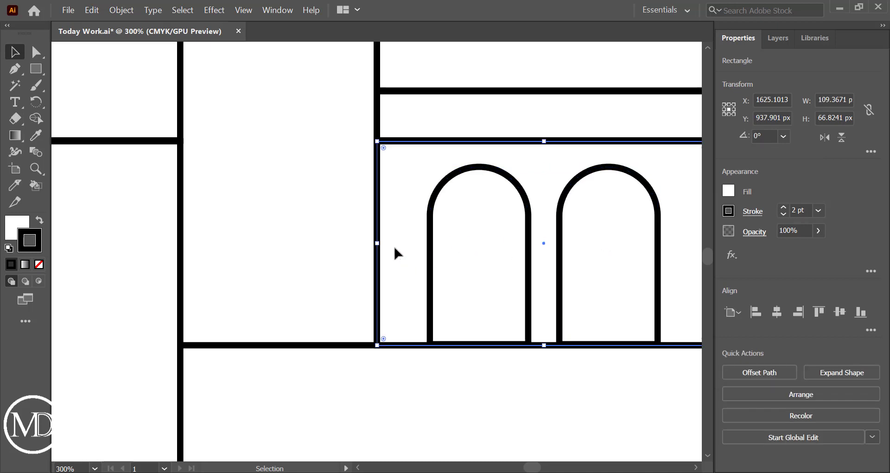
# Deselect everything and save Today Work.ai.
pyautogui.scroll(-1, 403, 250)
pyautogui.scroll(1, 407, 246)
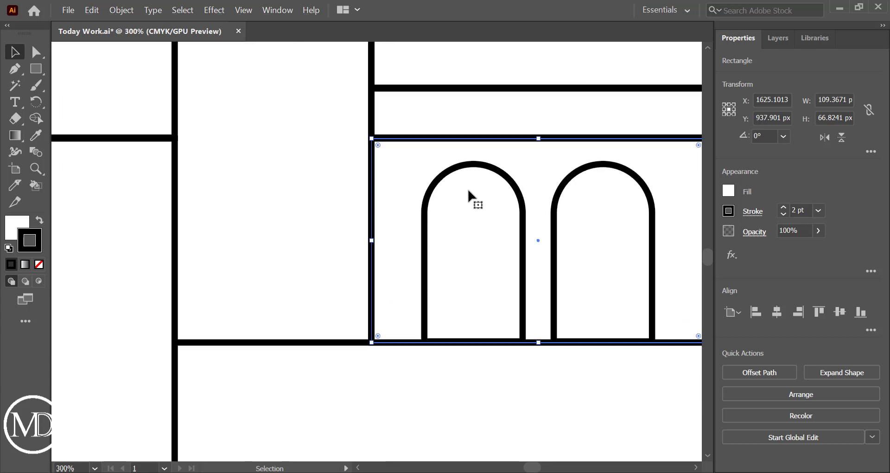
pyautogui.scroll(-4, 560, 174)
pyautogui.click(629, 134)
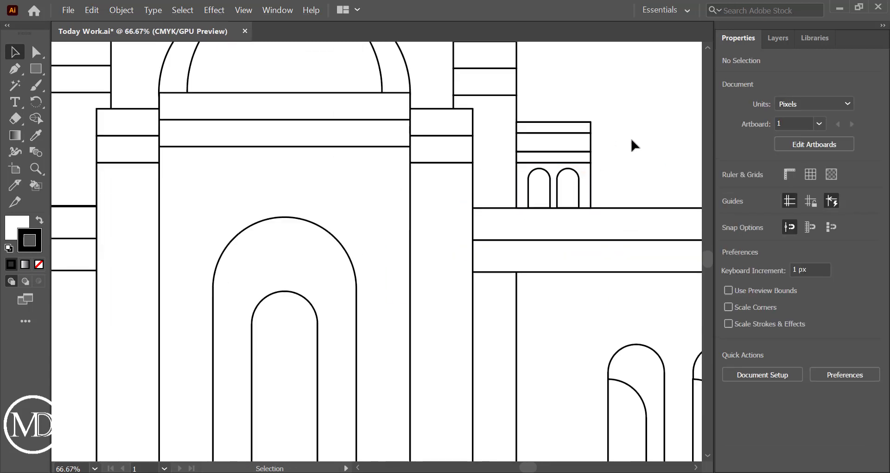
pyautogui.scroll(-2, 519, 264)
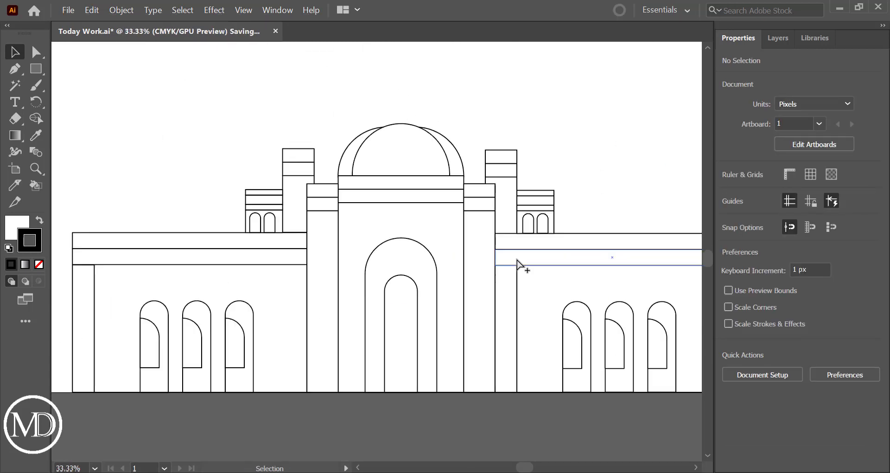
pyautogui.hotkey('ctrl', 's')
pyautogui.scroll(-1, 519, 265)
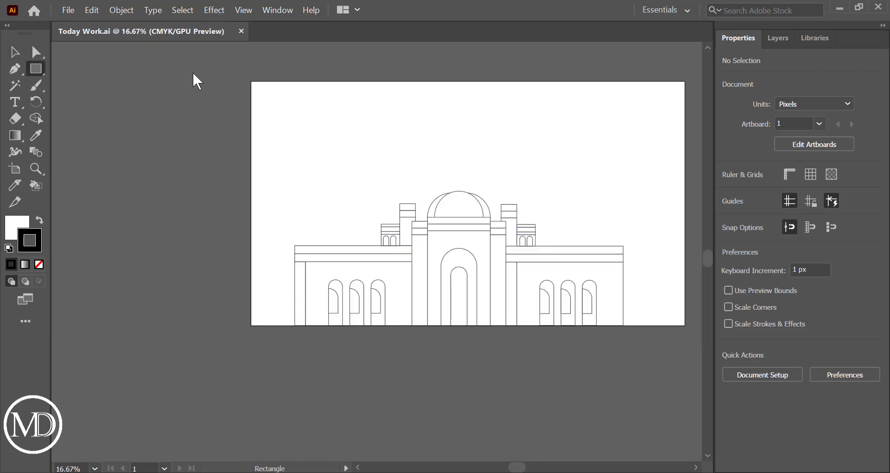
# Draw a tall 69.86 × 594.6 px rectangle up from the right roofline and save.
pyautogui.moveTo(541, 301); pyautogui.dragTo(544, 144)
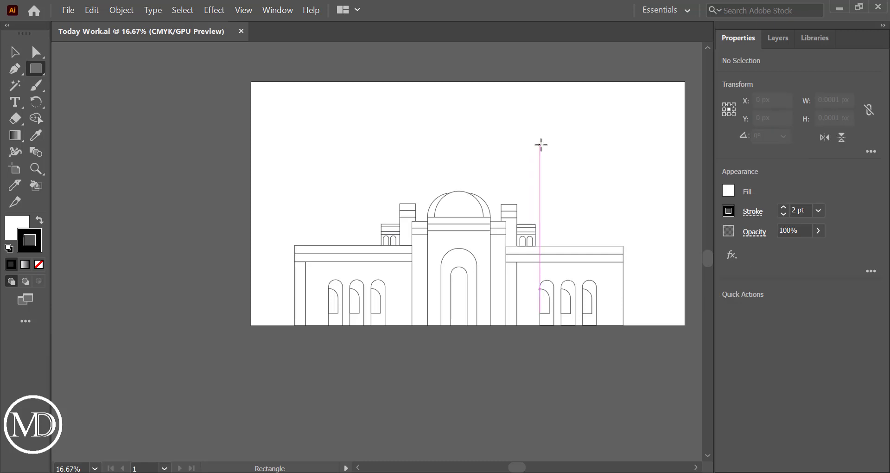
pyautogui.moveTo(541, 144); pyautogui.dragTo(552, 246)
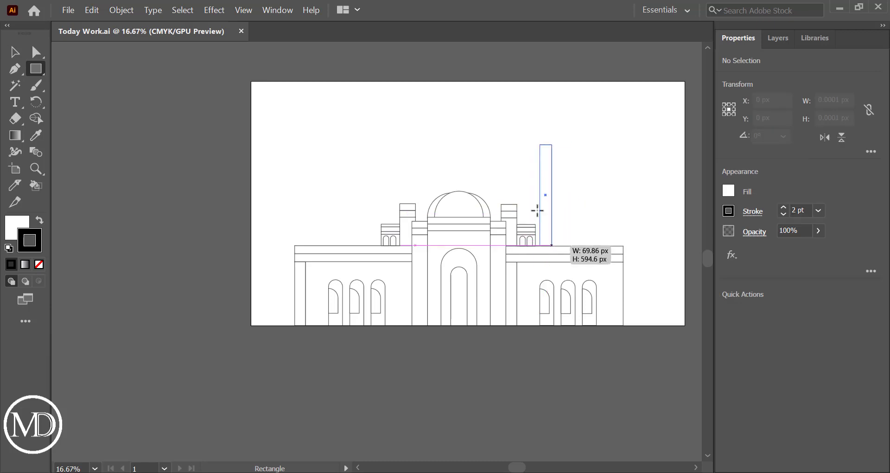
pyautogui.click(14, 52)
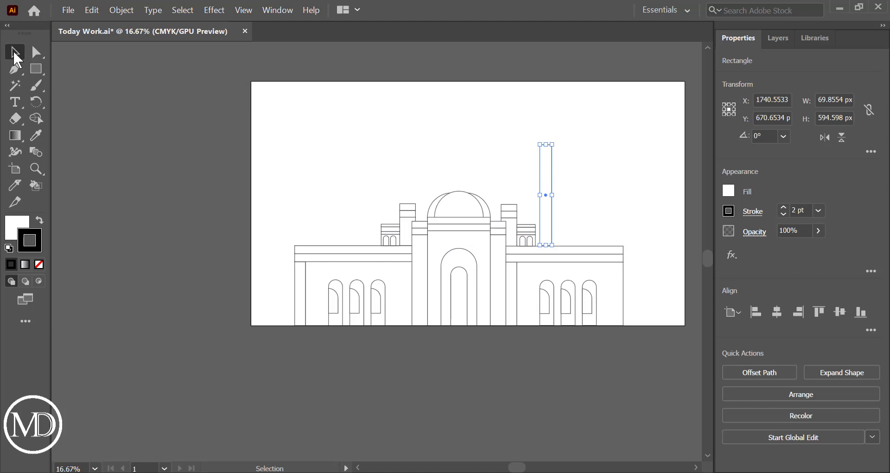
pyautogui.click(433, 132)
pyautogui.hotkey('ctrl', 's')
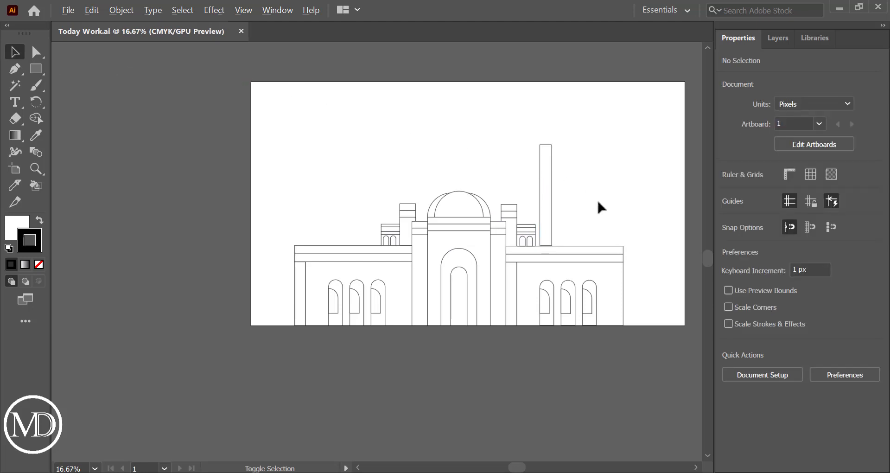
# Reselect the tall minaret rectangle to check its placement.
pyautogui.keyDown('alt'); pyautogui.scroll(3, 598, 204); pyautogui.keyUp('alt')
pyautogui.hscroll(-5, 485, 242)
pyautogui.hscroll(3, 575, 241)
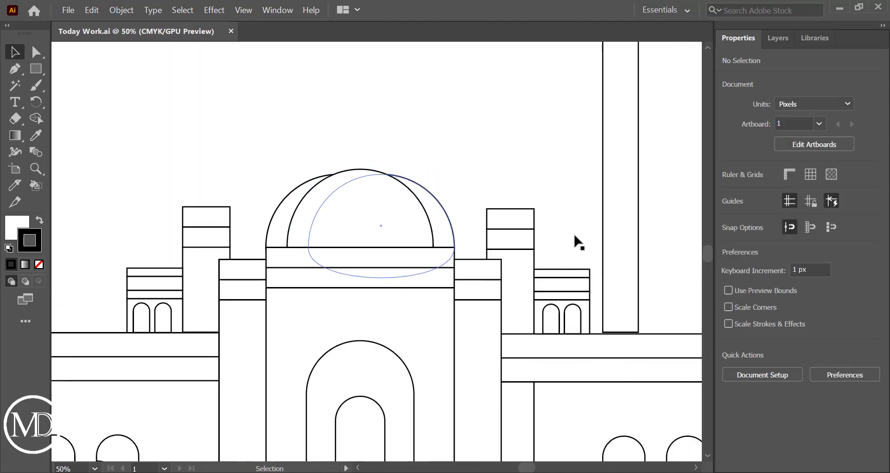
pyautogui.hscroll(3, 575, 241)
pyautogui.click(514, 240)
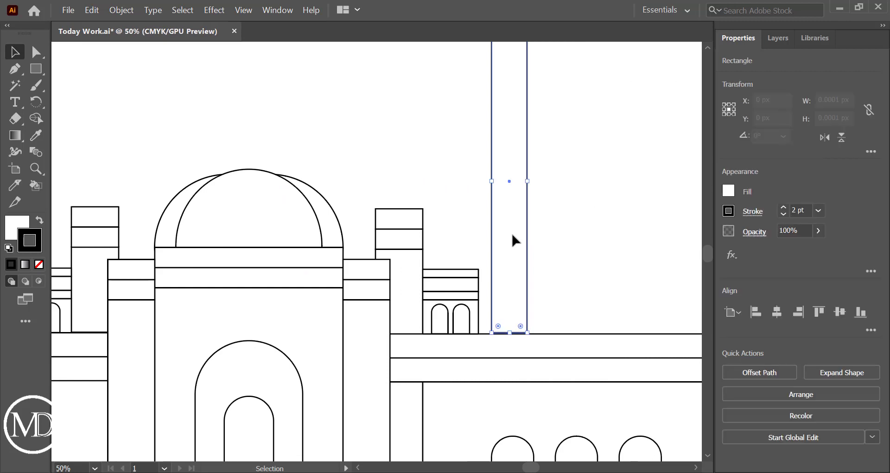
pyautogui.click(600, 270)
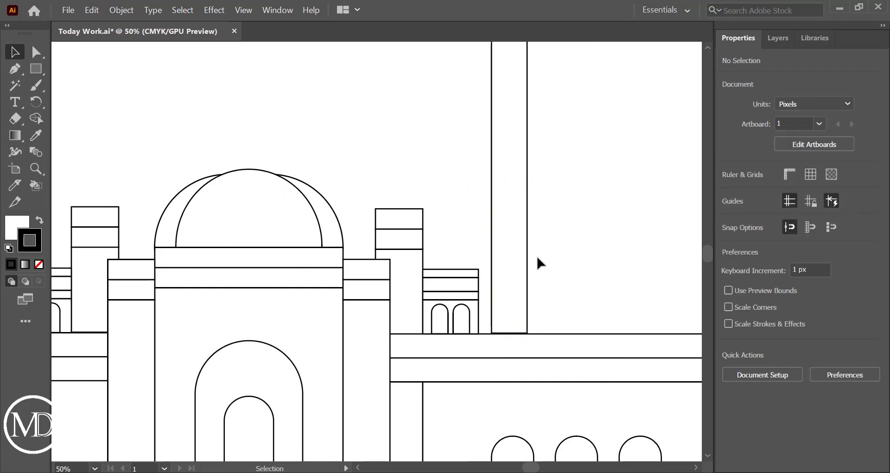
pyautogui.click(521, 261)
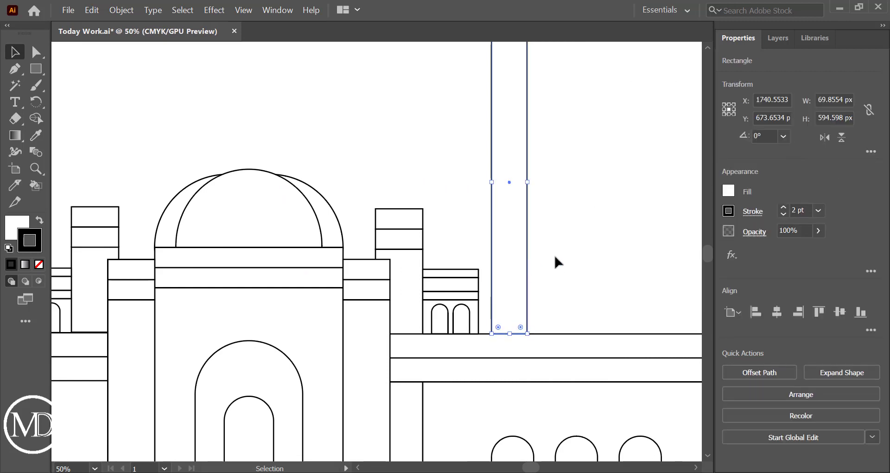
pyautogui.click(598, 272)
# Move a small arch to the minaret's base and centre them horizontally.
pyautogui.scroll(-2, 599, 272)
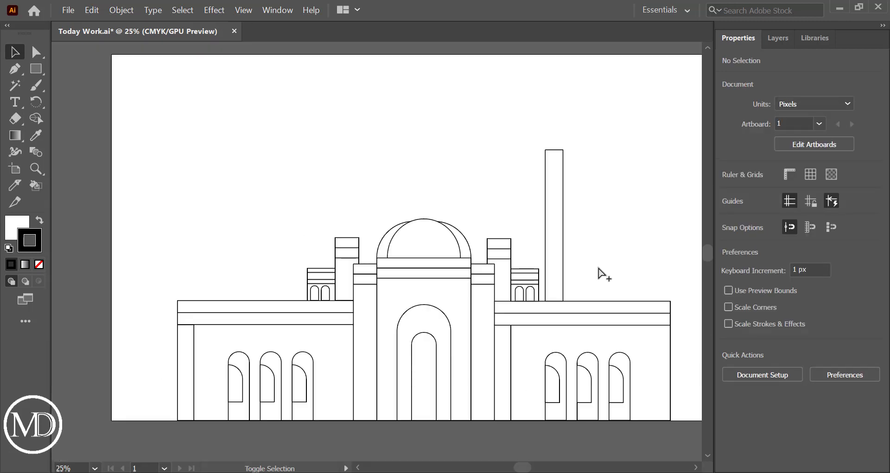
pyautogui.click(590, 249)
pyautogui.moveTo(532, 296); pyautogui.dragTo(553, 295)
pyautogui.click(591, 295)
pyautogui.click(558, 298)
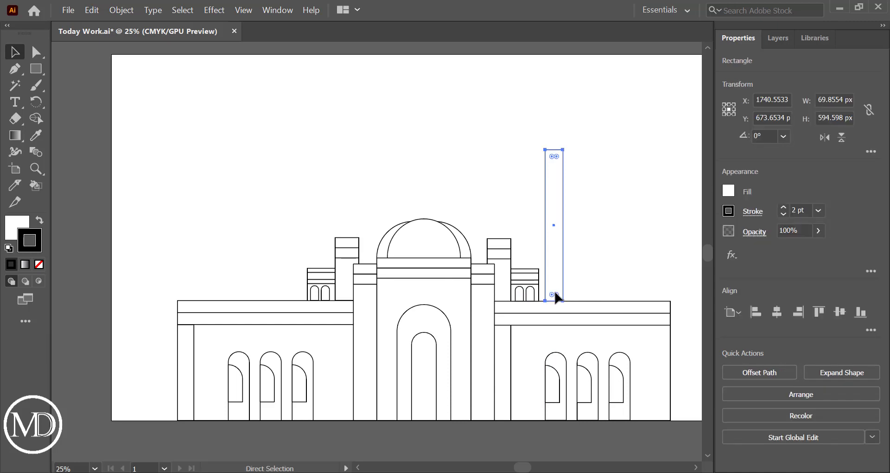
pyautogui.hotkey('ctrl', 'z')
pyautogui.moveTo(531, 295); pyautogui.dragTo(561, 299)
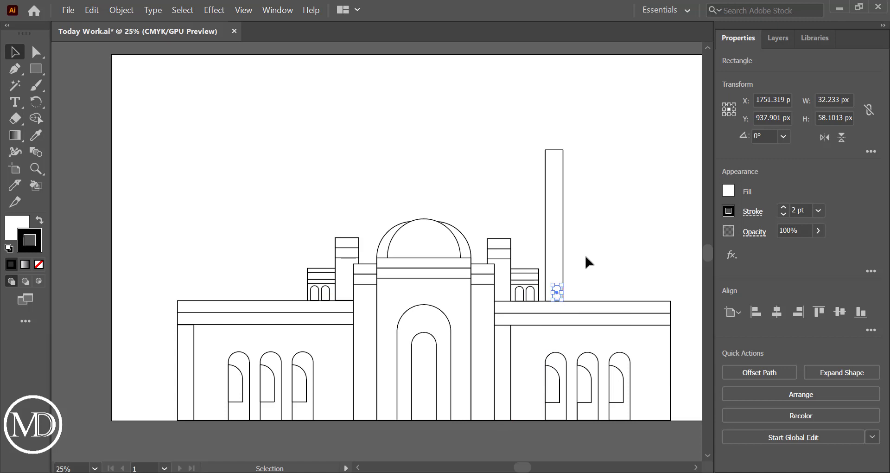
pyautogui.keyDown('shift'); pyautogui.click(552, 289); pyautogui.keyUp('shift')
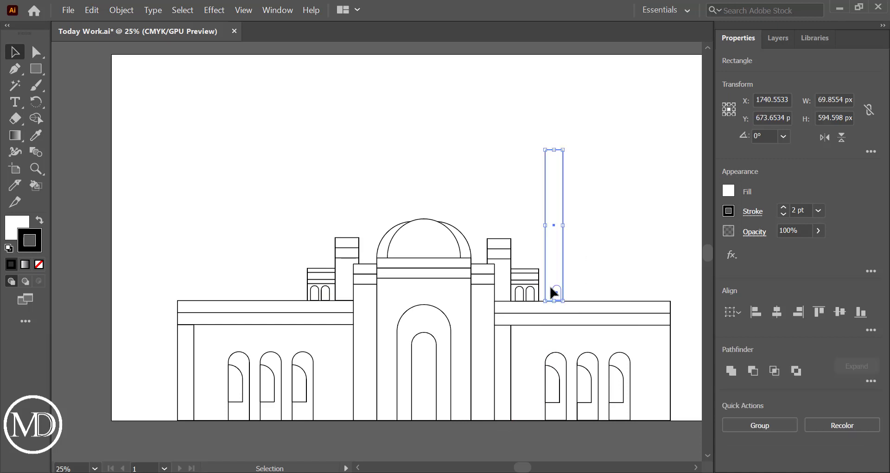
pyautogui.click(779, 316)
pyautogui.click(577, 280)
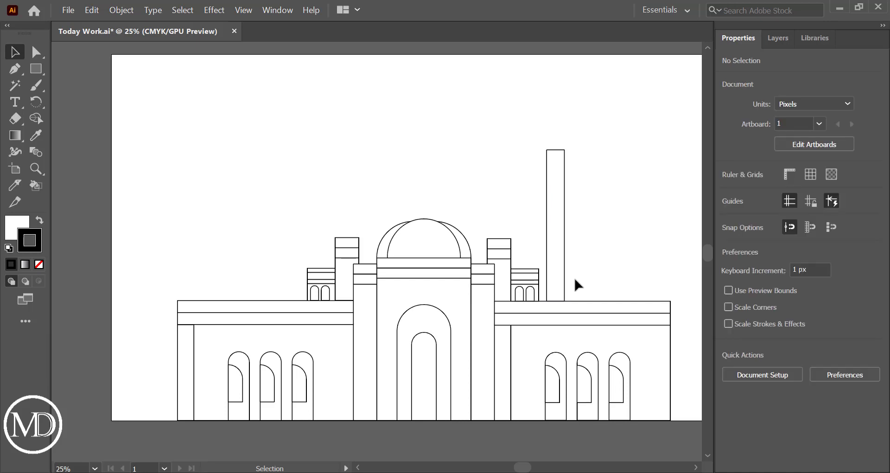
# Recentre the minaret horizontally on the arched door at X 1802.37 px, undoing a vertical alignment.
pyautogui.moveTo(557, 291); pyautogui.dragTo(586, 287)
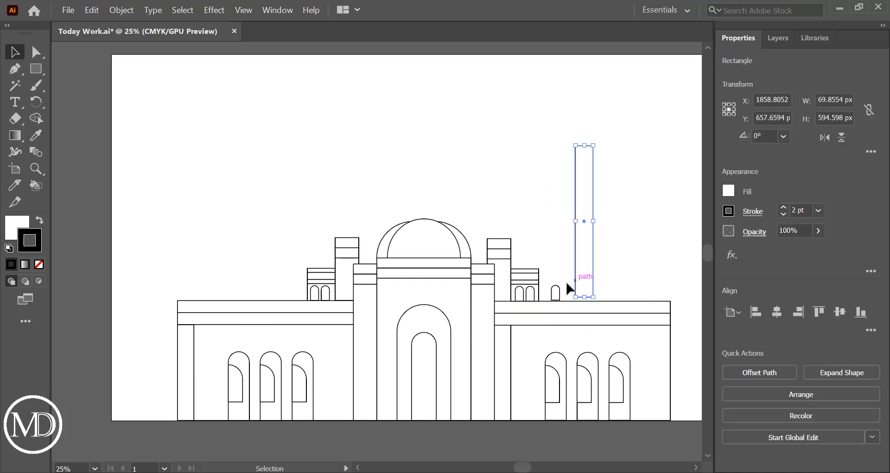
pyautogui.click(562, 297)
pyautogui.click(560, 294)
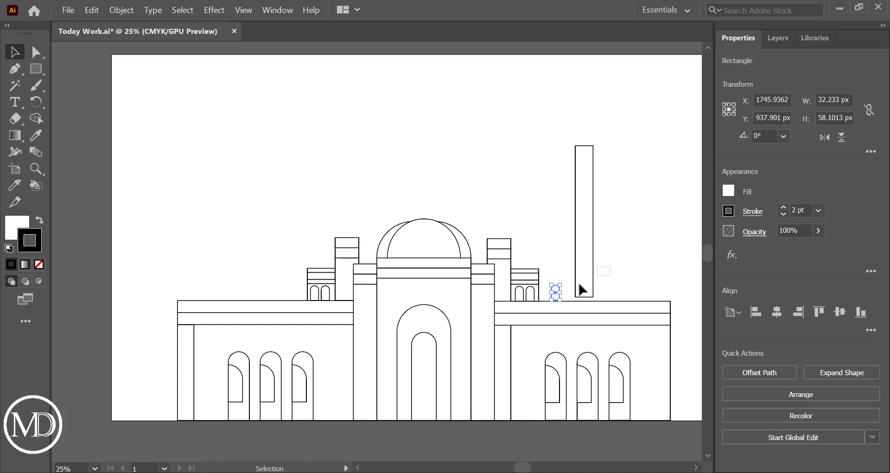
pyautogui.keyDown('shift'); pyautogui.click(582, 290); pyautogui.keyUp('shift')
pyautogui.click(779, 314)
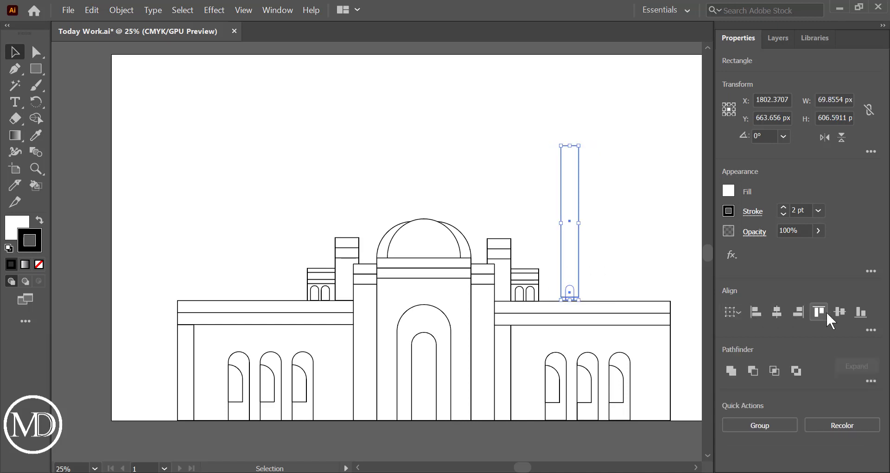
pyautogui.click(840, 310)
pyautogui.hotkey('ctrl', 'z')
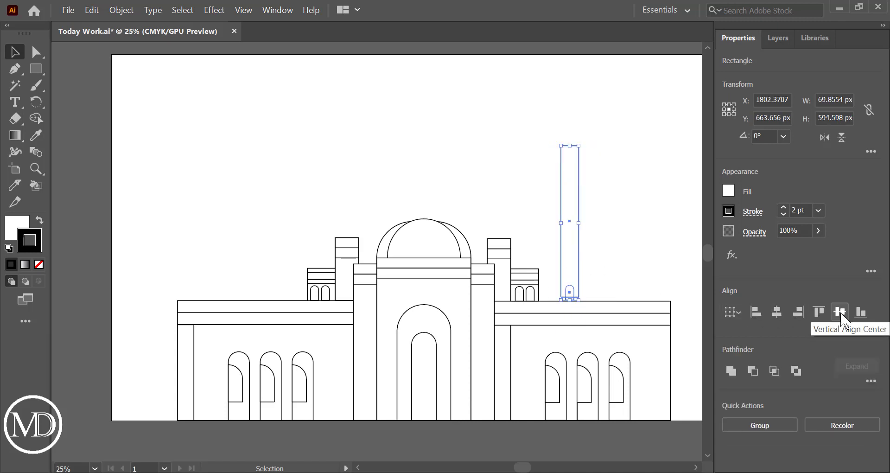
pyautogui.click(639, 278)
# Send the tall minaret backward so it sits behind its arched door.
pyautogui.click(571, 290)
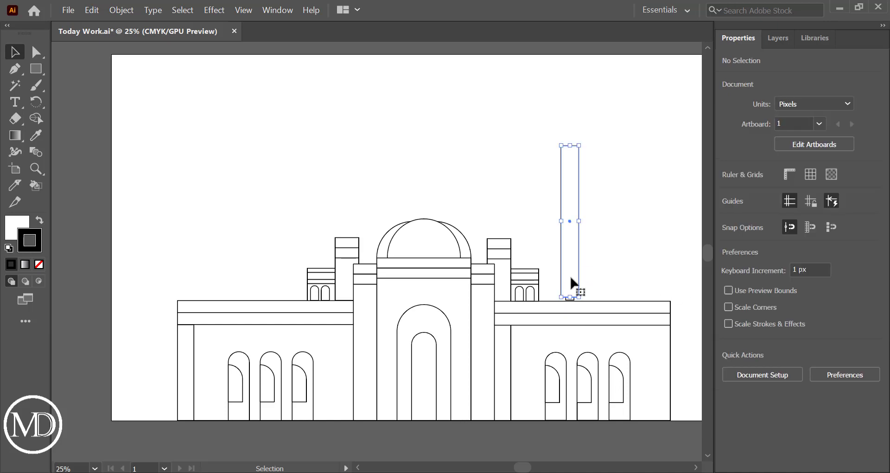
pyautogui.rightClick(572, 292)
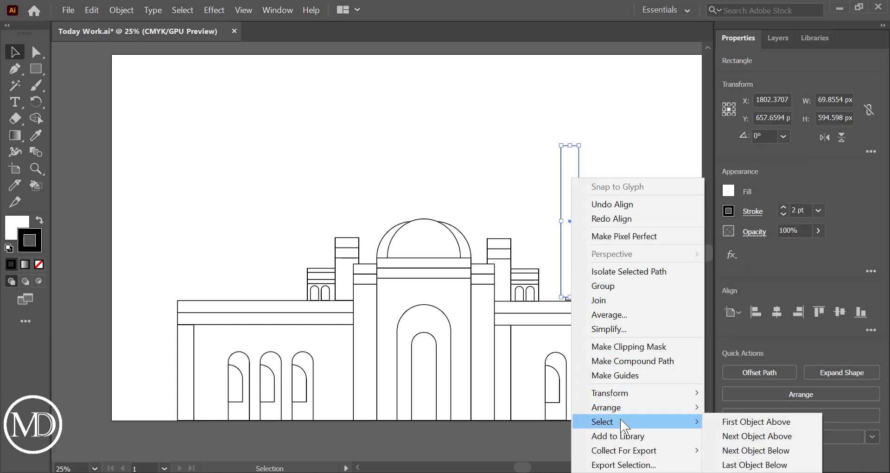
pyautogui.moveTo(606, 407)
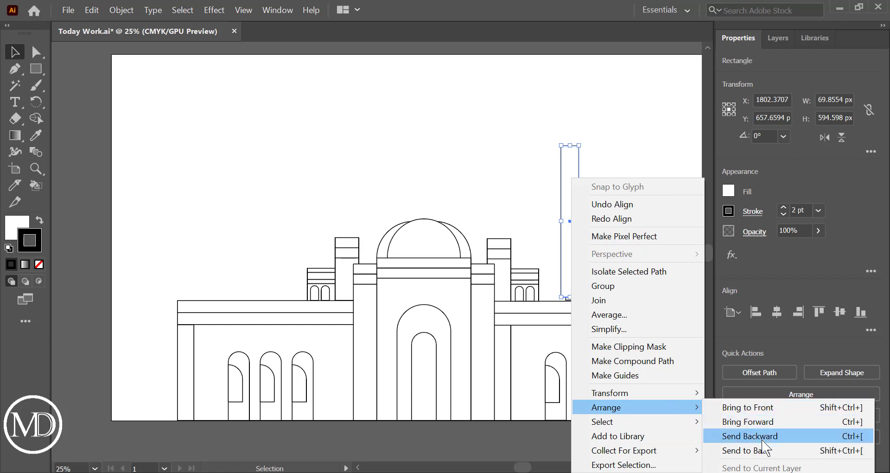
pyautogui.click(765, 450)
pyautogui.click(616, 250)
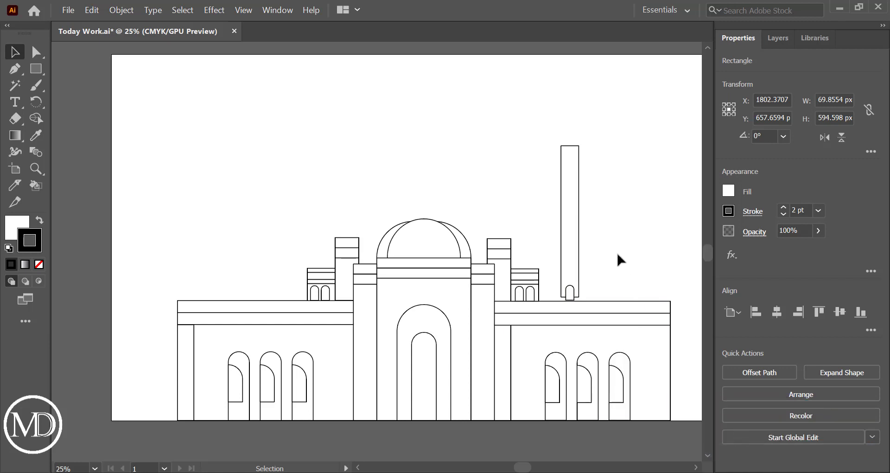
# Bottom-align the minaret and its arched door on the roofline.
pyautogui.click(575, 292)
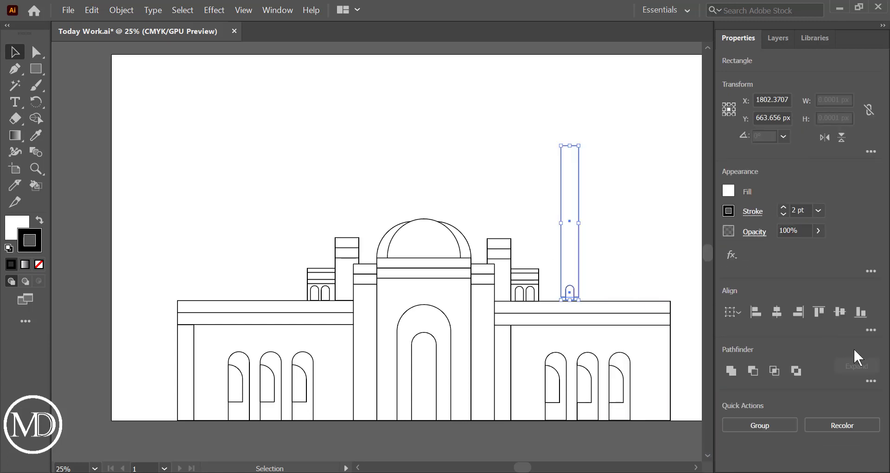
pyautogui.click(862, 315)
pyautogui.click(595, 245)
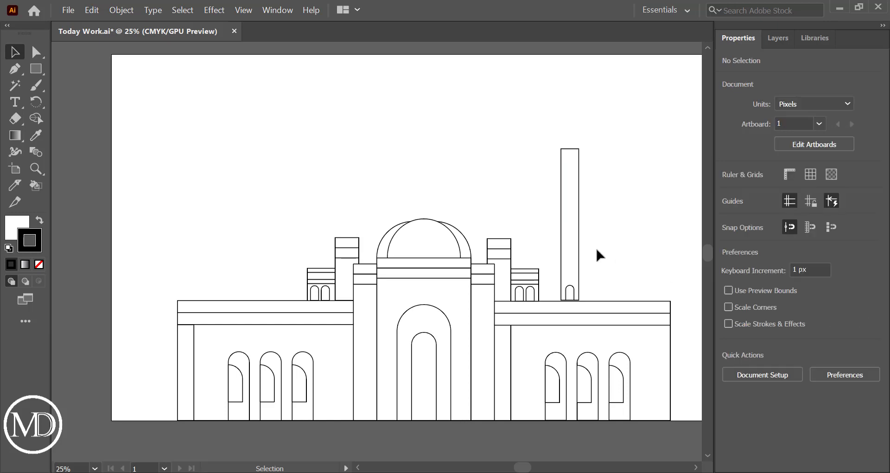
# Shift the minaret and door about 40.5 px left, then save Today Work.ai.
pyautogui.click(577, 276)
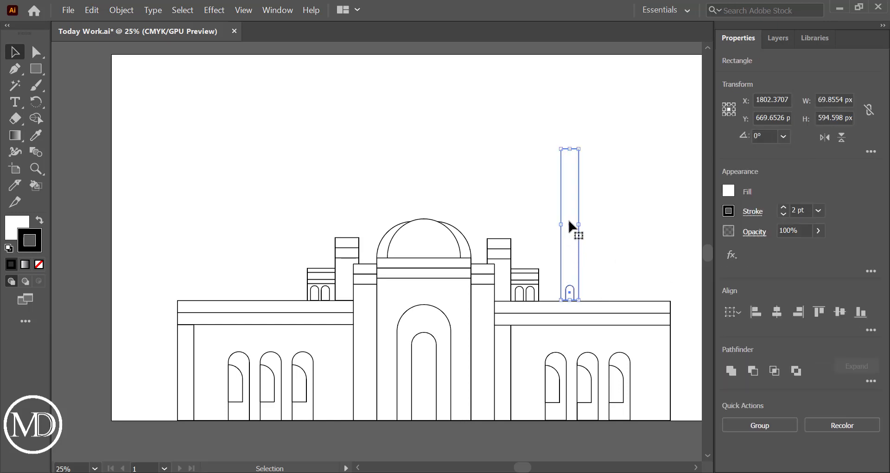
pyautogui.moveTo(568, 229); pyautogui.dragTo(558, 226)
pyautogui.click(605, 251)
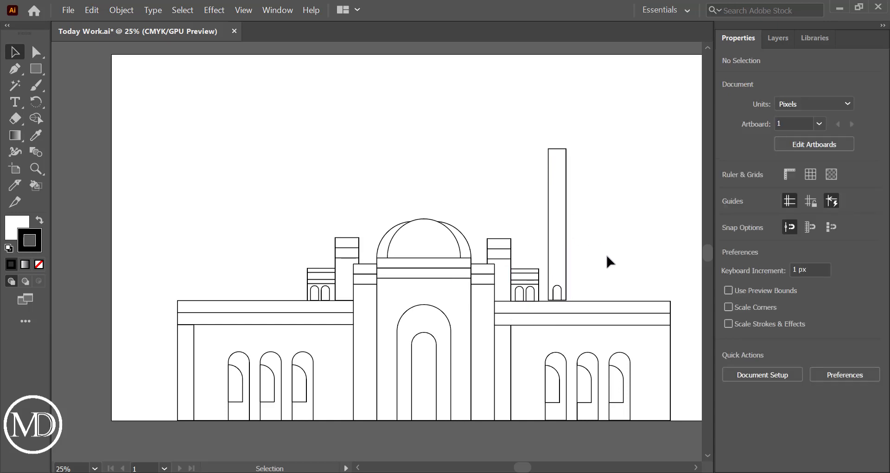
pyautogui.hotkey('ctrl', 's')
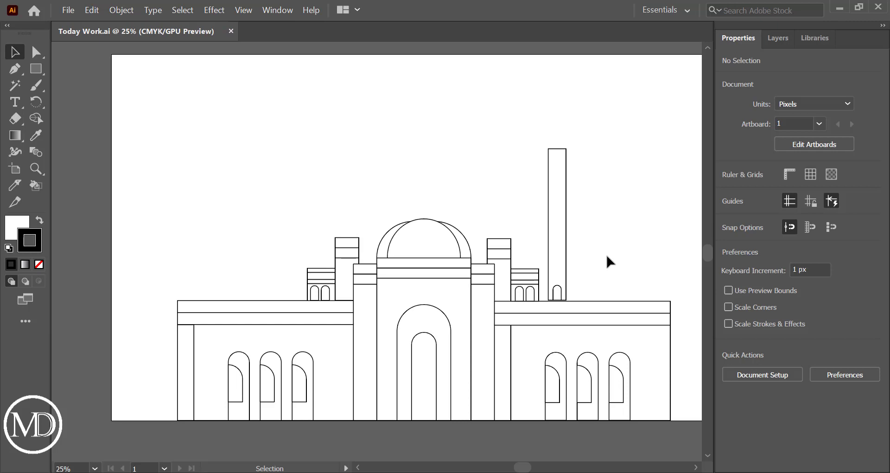
# Nudge the minaret and door down and 9 px left to X 1743.4357 px, then save.
pyautogui.hotkey('ctrl', '1')
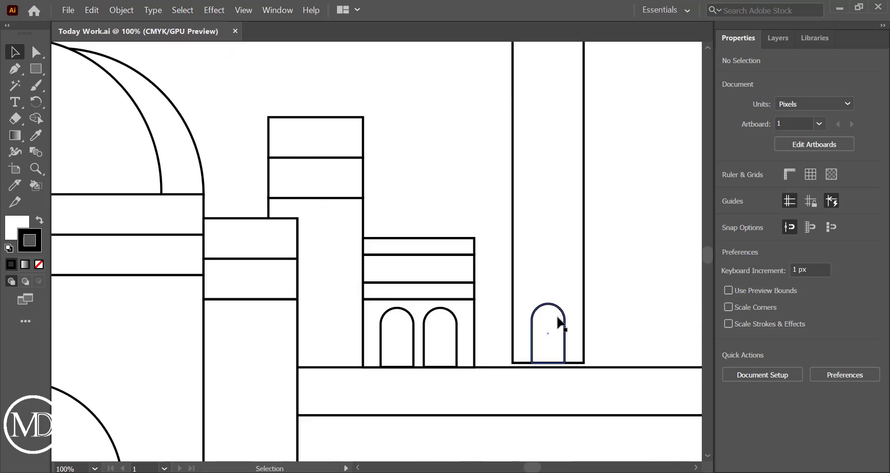
pyautogui.click(539, 343)
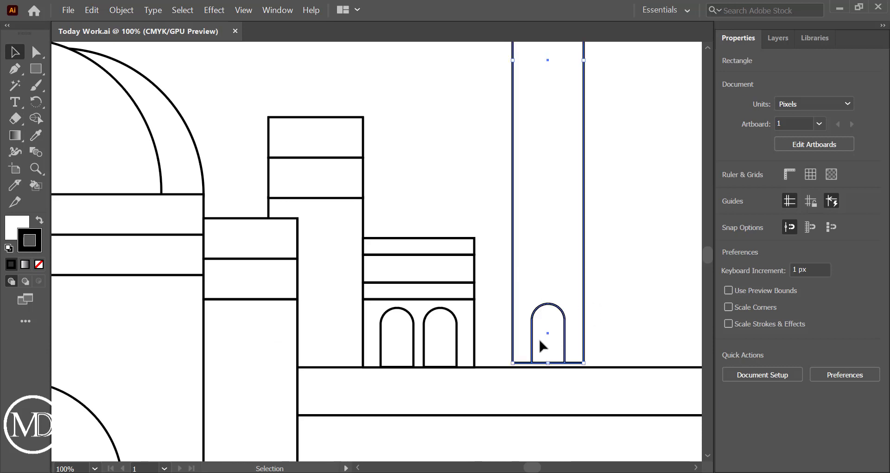
pyautogui.press('Down')
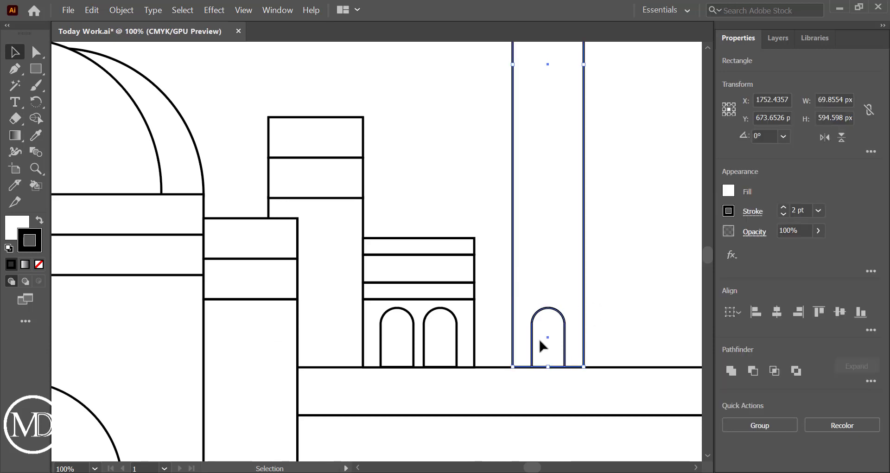
pyautogui.click(636, 334)
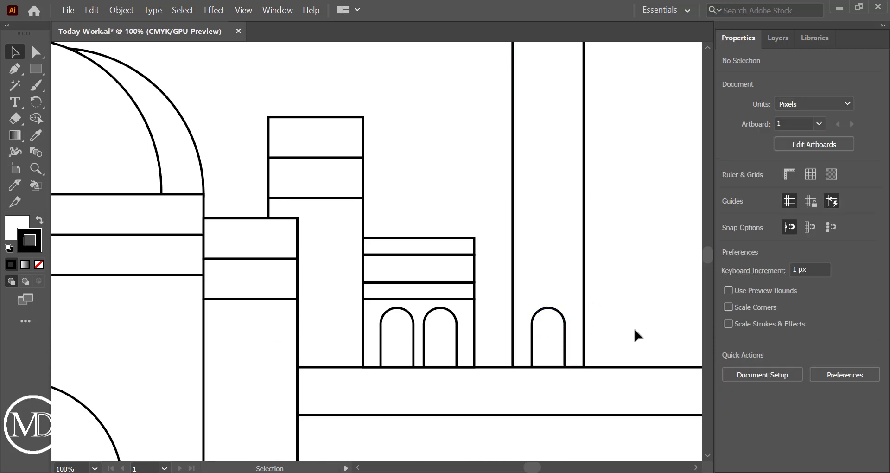
pyautogui.click(513, 347)
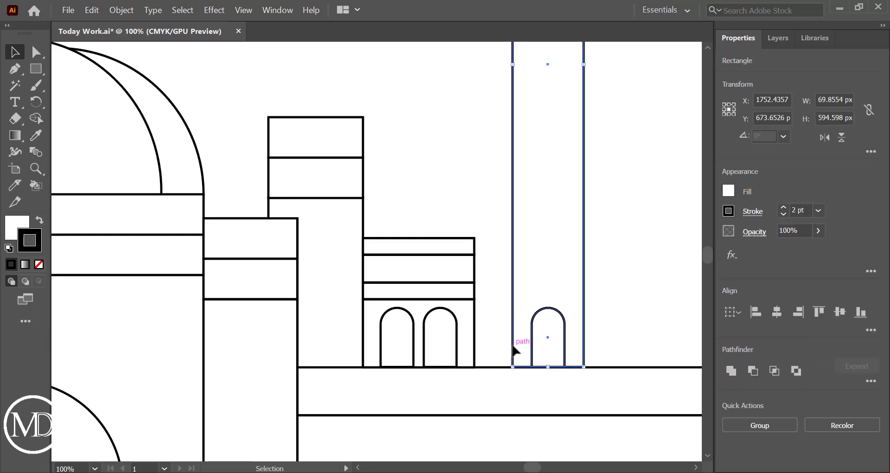
pyautogui.press('Left')
pyautogui.press('Left')
pyautogui.press('Left')
pyautogui.press('Left')
pyautogui.press('Left')
pyautogui.press('Left')
pyautogui.press('Left')
pyautogui.press('Left')
pyautogui.press('Left')
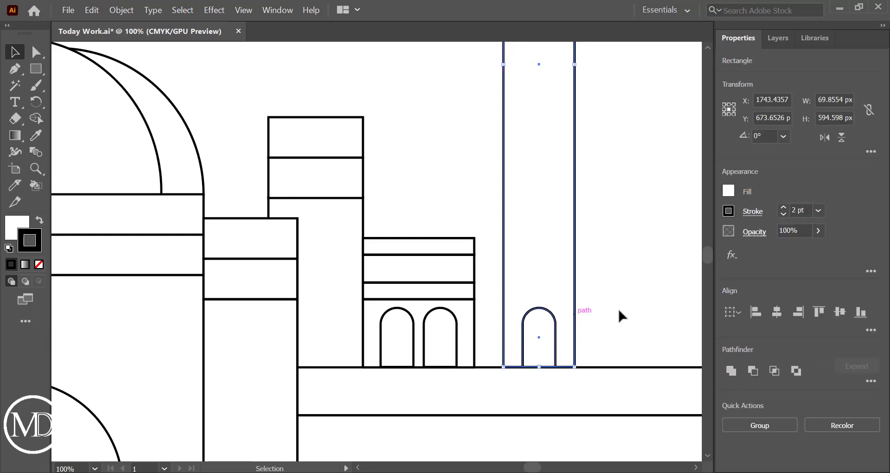
pyautogui.click(619, 310)
pyautogui.scroll(-2, 619, 311)
pyautogui.scroll(4, 621, 317)
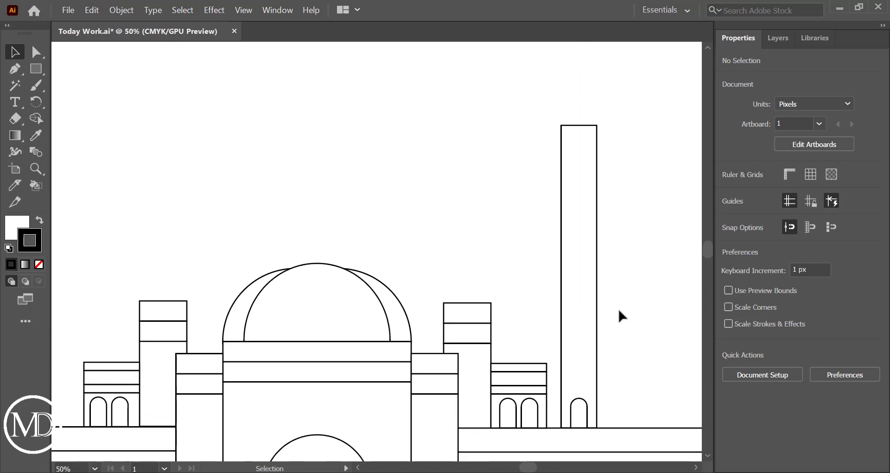
pyautogui.hotkey('ctrl', 's')
# Draw a 124.8608 × 43.7468 px band rectangle across the minaret above its door.
pyautogui.click(36, 69)
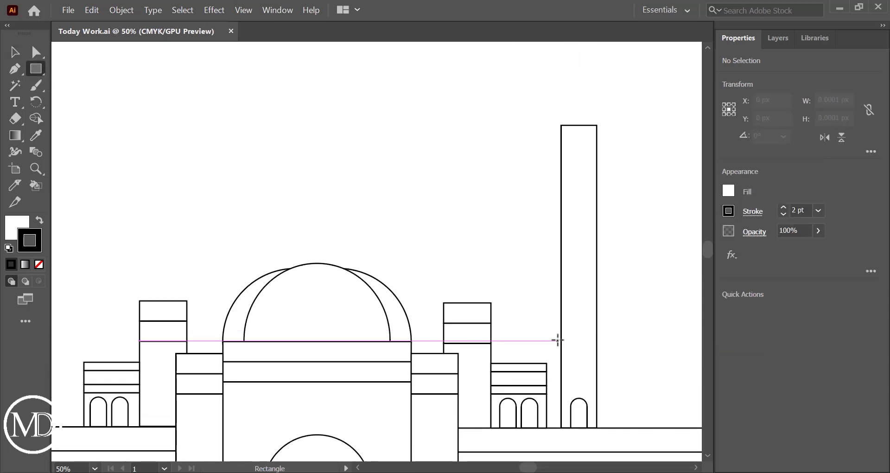
pyautogui.moveTo(562, 327); pyautogui.dragTo(620, 348)
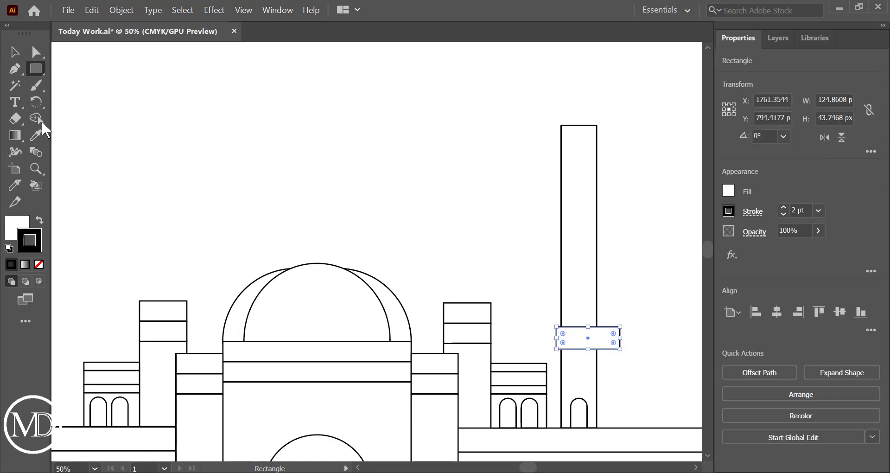
pyautogui.click(14, 52)
# Centre the band horizontally on the minaret shaft.
pyautogui.moveTo(521, 275); pyautogui.dragTo(643, 341)
pyautogui.click(772, 312)
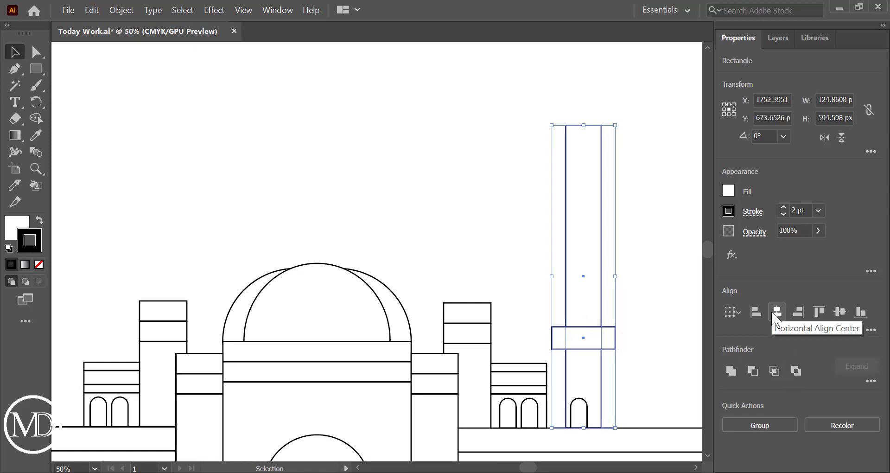
pyautogui.hotkey('ctrl', 'z')
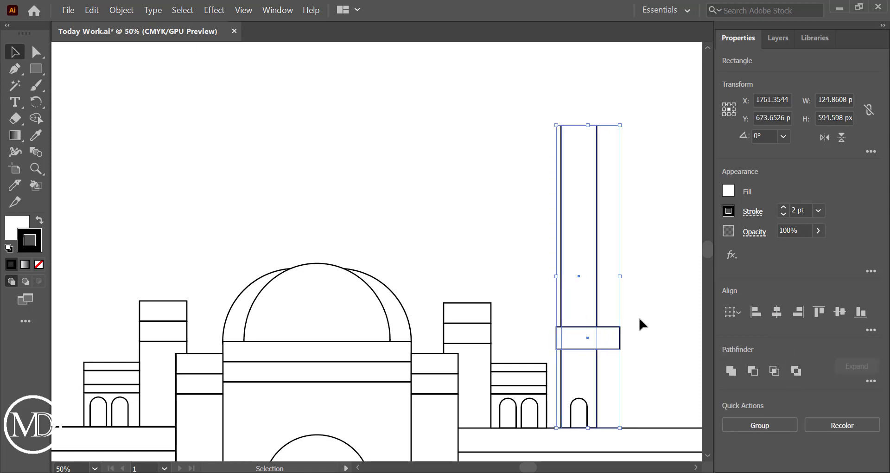
pyautogui.click(640, 320)
pyautogui.moveTo(538, 296); pyautogui.dragTo(631, 348)
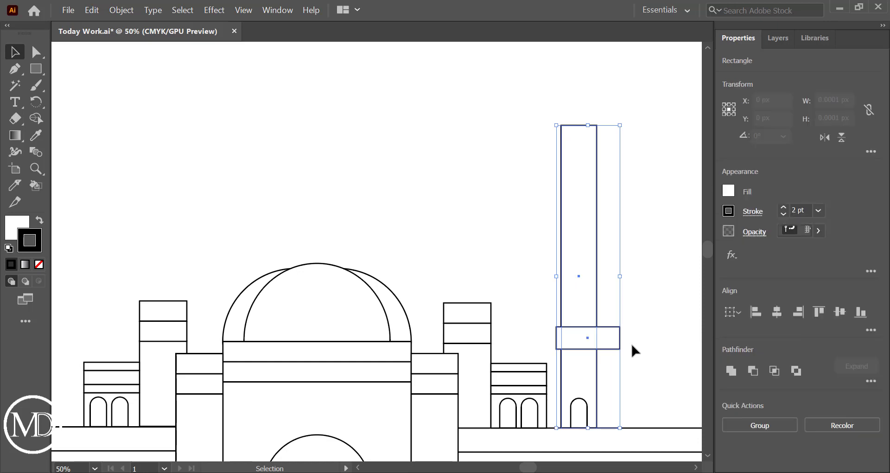
pyautogui.click(777, 313)
pyautogui.click(651, 325)
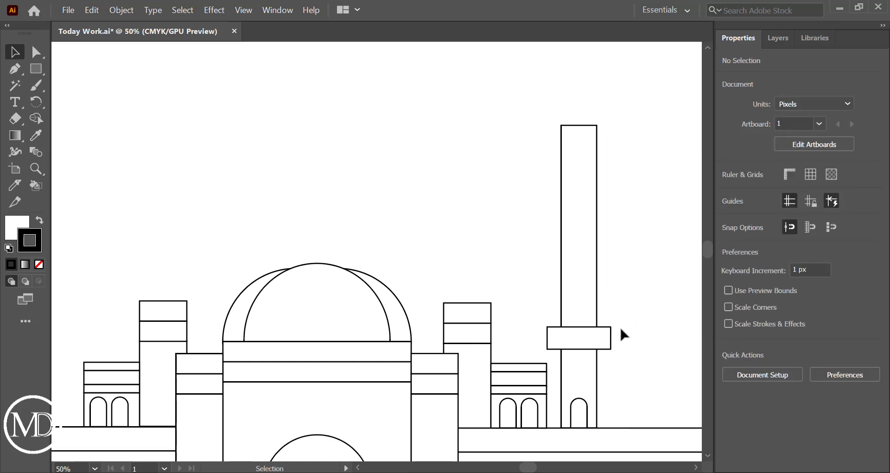
# Select the band rectangle and pick the Scale tool.
pyautogui.click(603, 339)
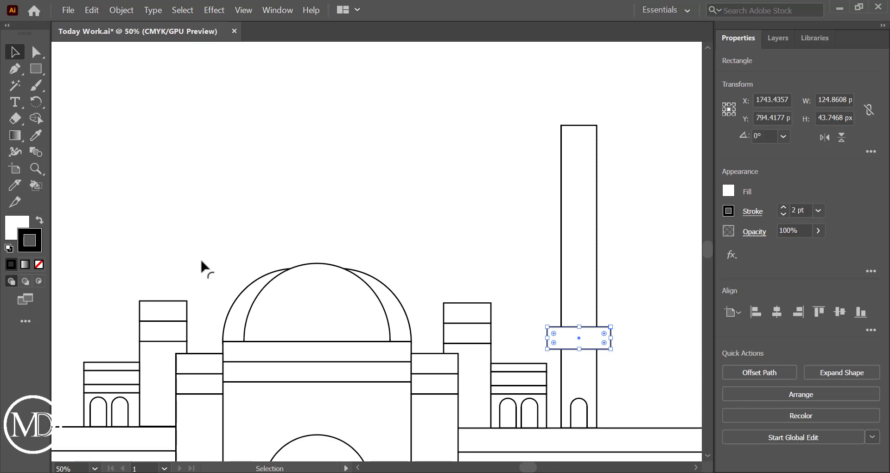
pyautogui.click(37, 94)
pyautogui.press('s')
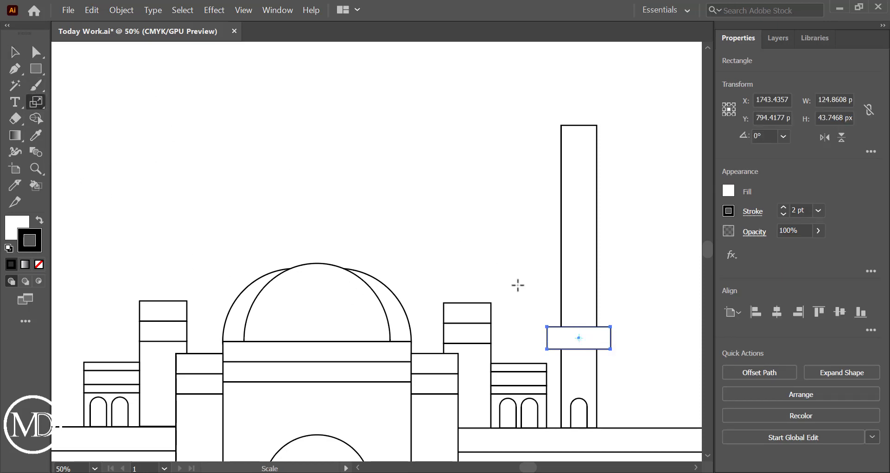
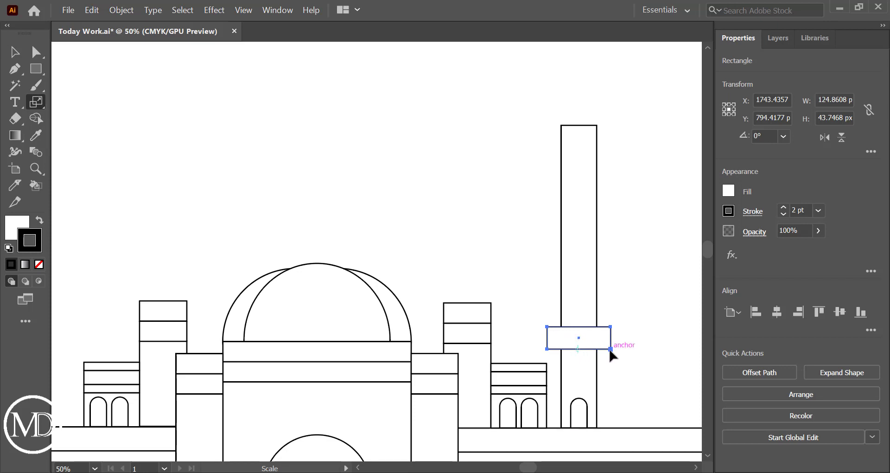
# Taper the small rectangle into a trapezoid by scaling its bottom anchors inward.
pyautogui.moveTo(610, 351); pyautogui.dragTo(603, 351)
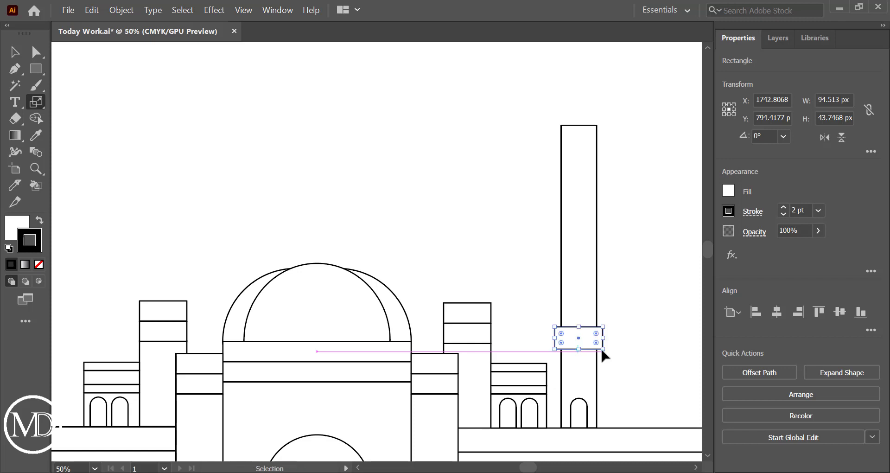
pyautogui.hotkey('ctrl', 'z')
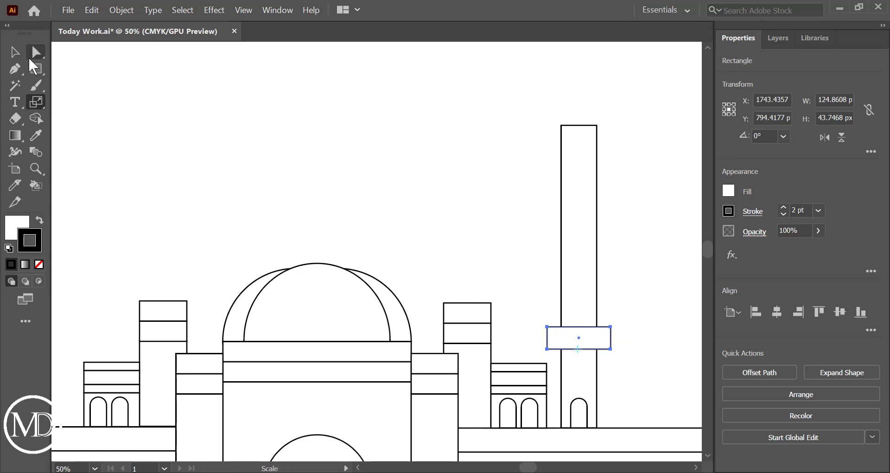
pyautogui.click(14, 52)
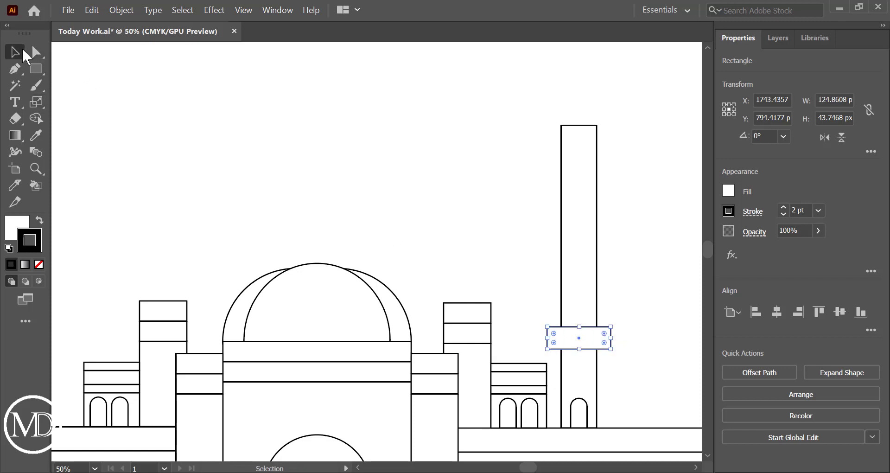
pyautogui.click(640, 362)
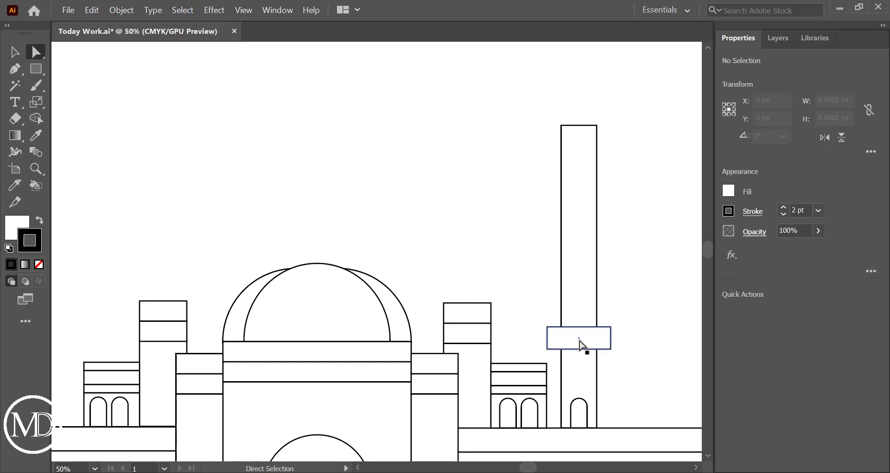
pyautogui.moveTo(582, 346); pyautogui.dragTo(437, 213)
pyautogui.moveTo(480, 236); pyautogui.dragTo(397, 214)
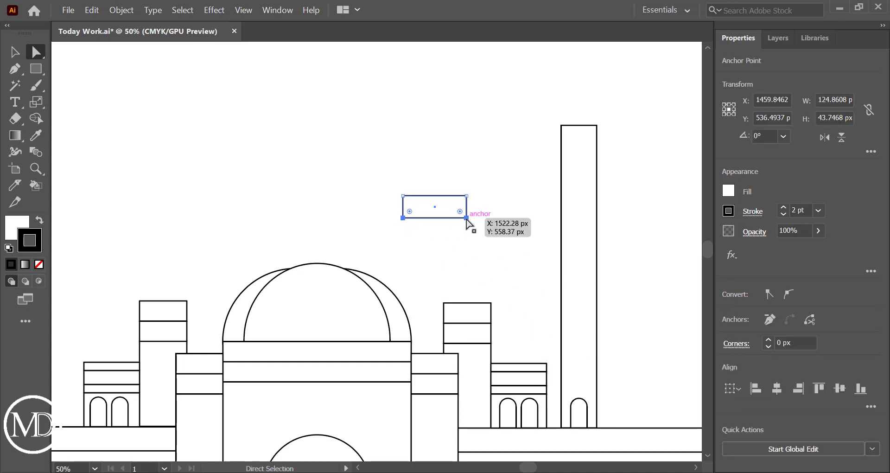
pyautogui.click(37, 102)
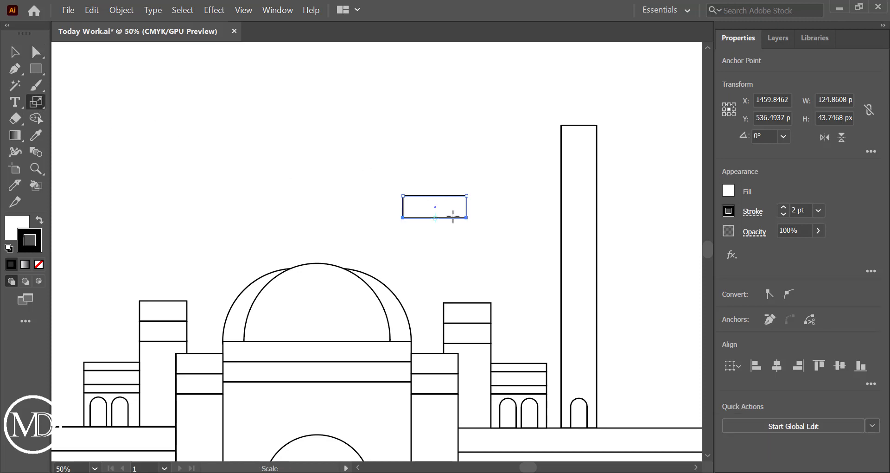
pyautogui.moveTo(466, 218); pyautogui.dragTo(453, 219)
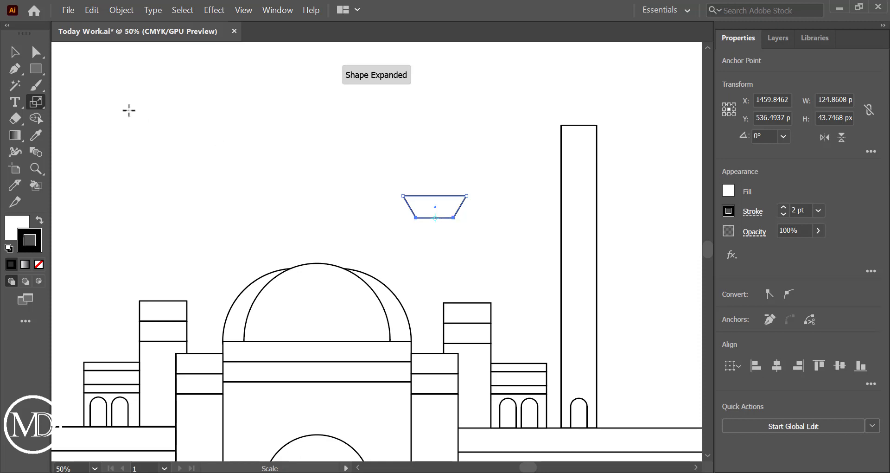
# Move the trapezoid across the minaret tower and select both together.
pyautogui.click(15, 52)
pyautogui.click(287, 136)
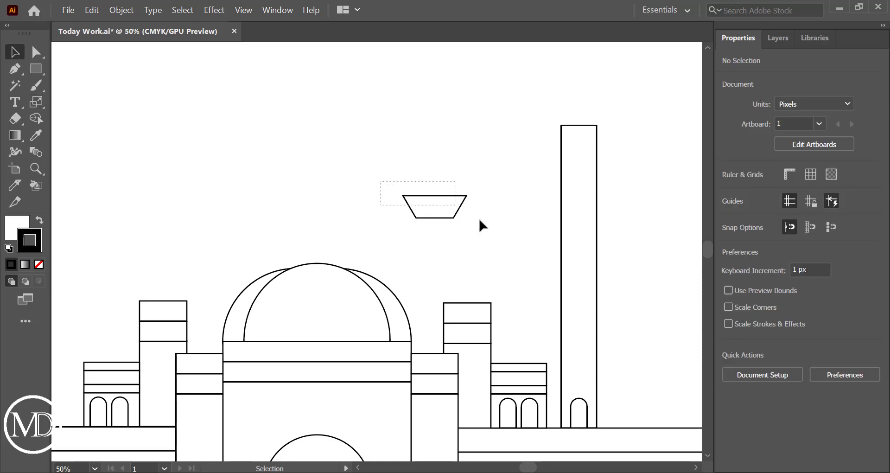
pyautogui.moveTo(436, 207); pyautogui.dragTo(593, 308)
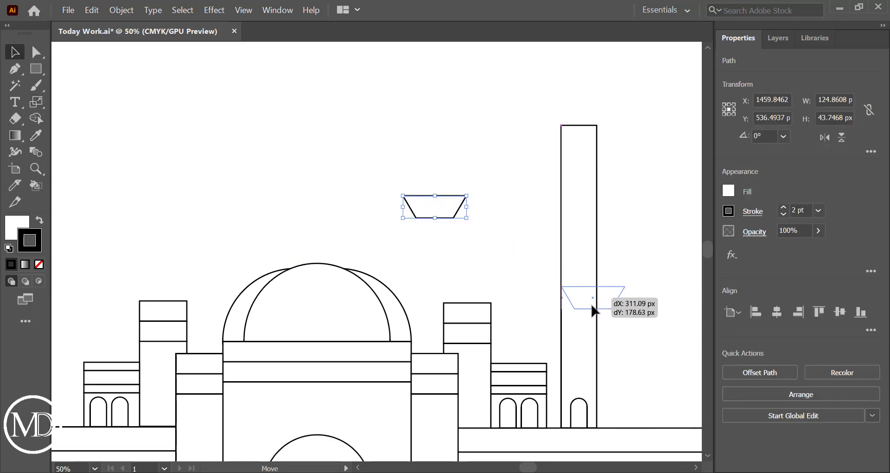
pyautogui.moveTo(592, 306); pyautogui.dragTo(578, 341)
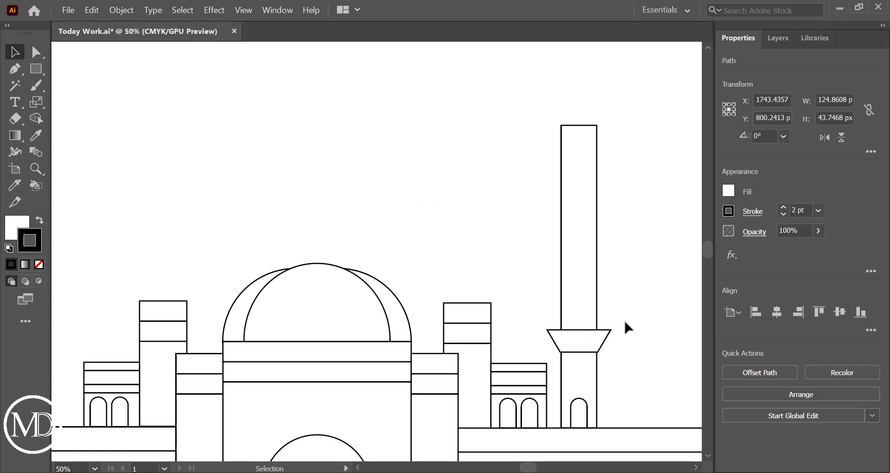
pyautogui.click(623, 317)
pyautogui.moveTo(518, 310); pyautogui.dragTo(609, 340)
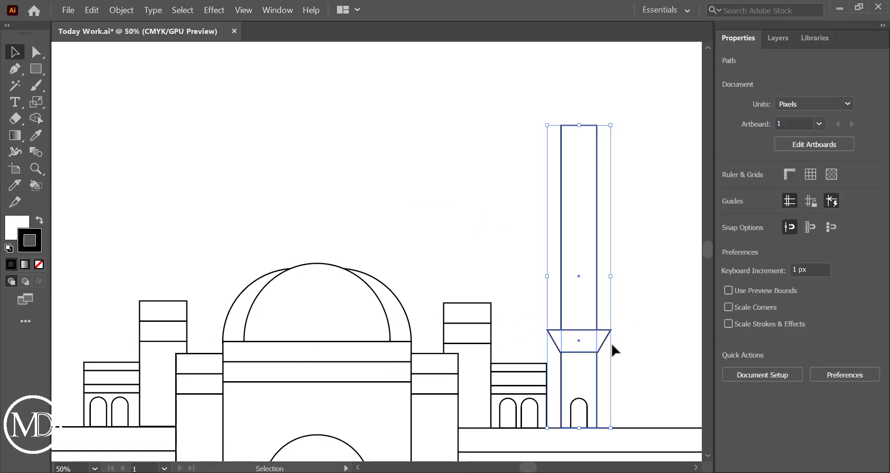
# Centre the balcony on the tower and copy the base arch up above it.
pyautogui.click(655, 296)
pyautogui.hotkey('ctrl', 's')
pyautogui.click(583, 421)
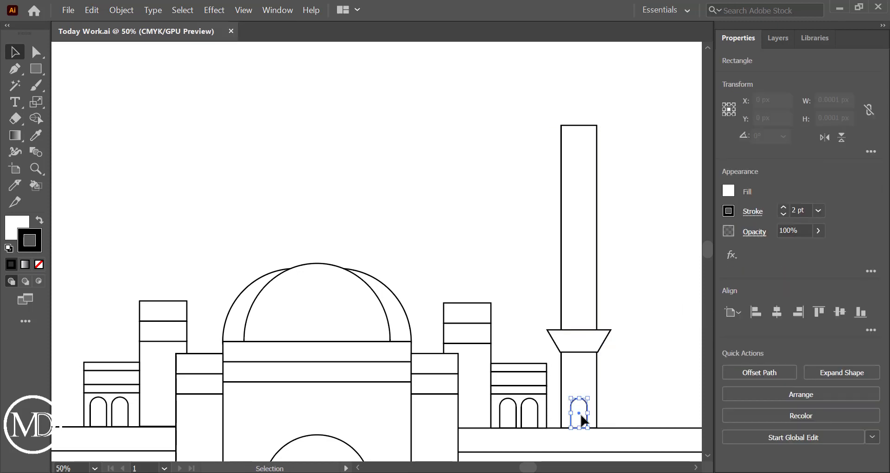
pyautogui.moveTo(583, 421); pyautogui.dragTo(583, 323)
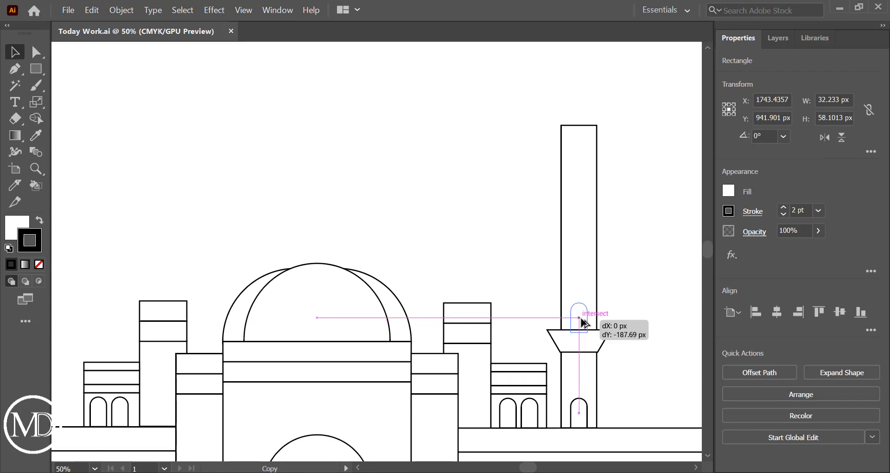
pyautogui.moveTo(582, 318); pyautogui.dragTo(586, 325)
pyautogui.click(640, 325)
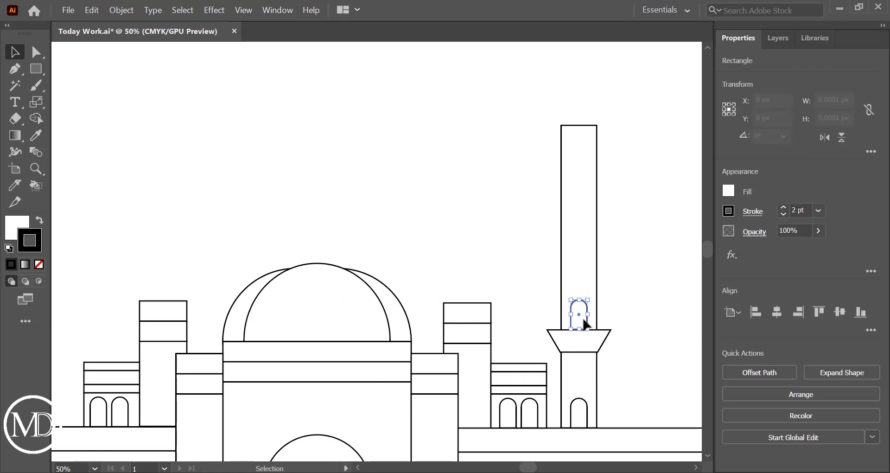
pyautogui.click(680, 302)
pyautogui.scroll(1, 567, 312)
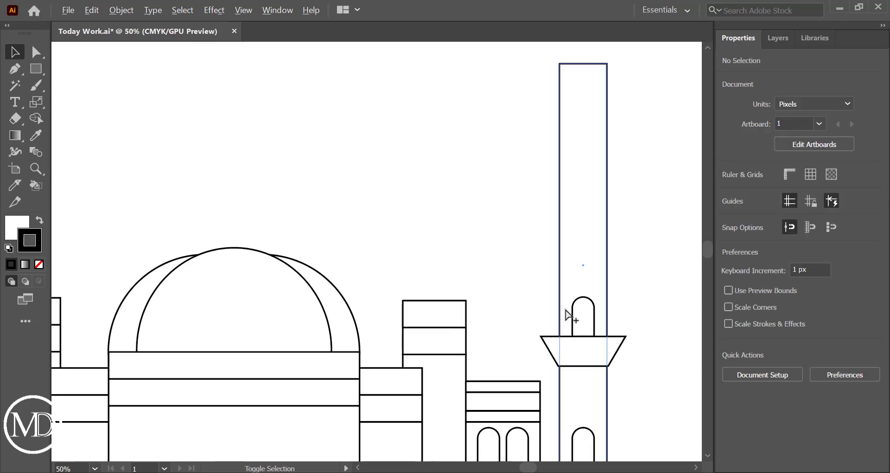
pyautogui.scroll(2, 570, 316)
pyautogui.scroll(-4, 566, 312)
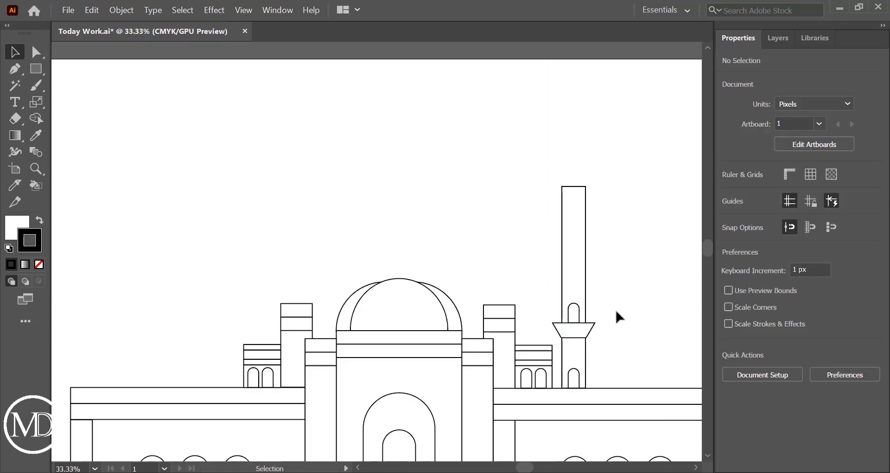
pyautogui.hotkey('ctrl', 's')
# Duplicate the arch and trapezoid higher up the minaret as a second balcony tier.
pyautogui.click(573, 315)
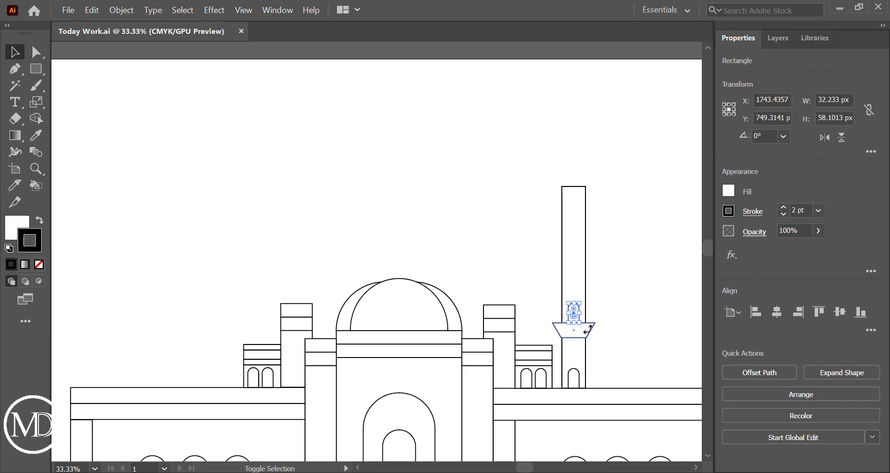
pyautogui.keyDown('shift'); pyautogui.click(589, 332); pyautogui.keyUp('shift')
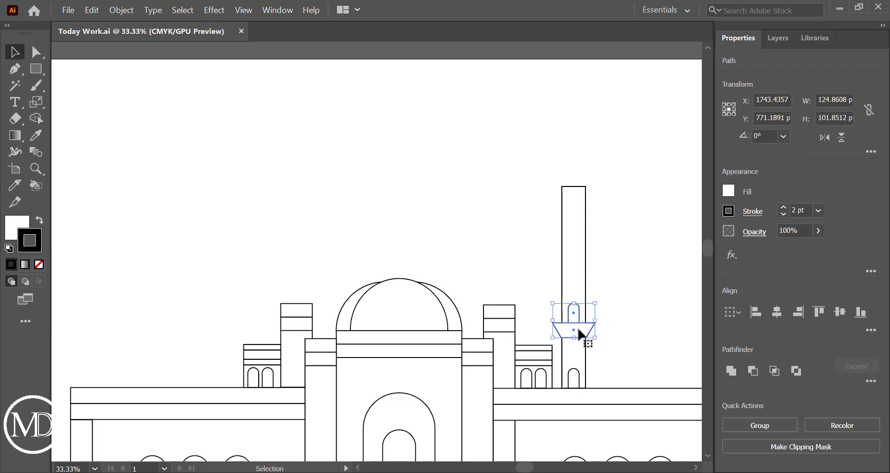
pyautogui.moveTo(576, 333); pyautogui.dragTo(578, 287)
pyautogui.hotkey('ctrl', 'z')
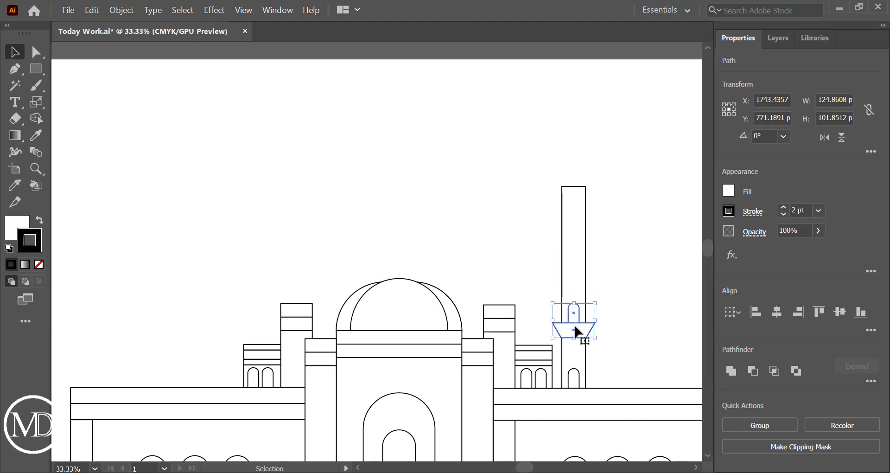
pyautogui.moveTo(577, 332)
pyautogui.mouseDown()
pyautogui.moveTo(500, 227)
pyautogui.moveTo(573, 284)
pyautogui.mouseUp()
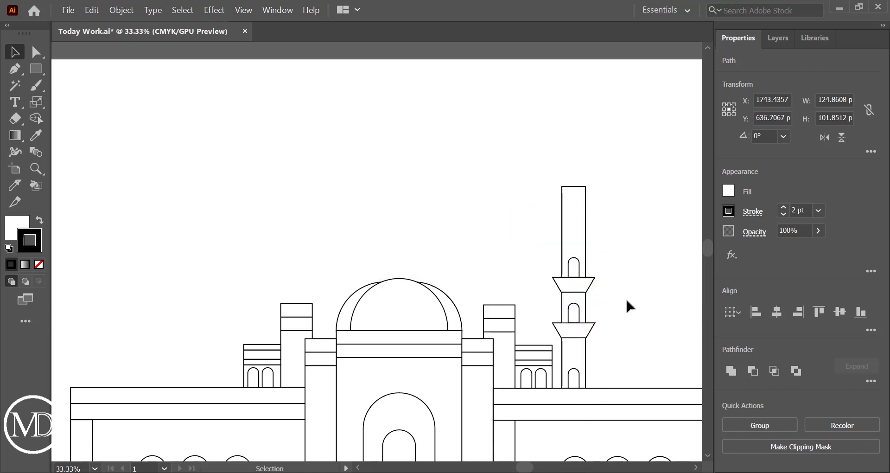
pyautogui.click(625, 296)
pyautogui.hotkey('ctrl', 's')
# Lower the top of the minaret shaft and save the file.
pyautogui.click(578, 204)
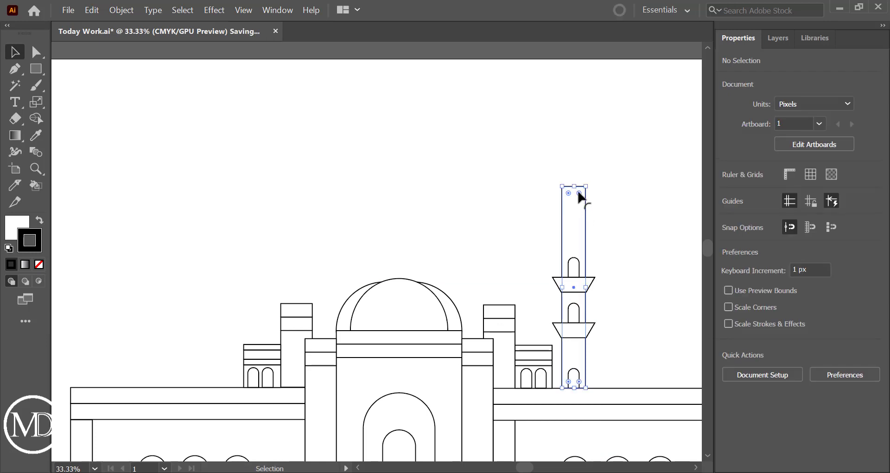
pyautogui.moveTo(575, 187); pyautogui.dragTo(576, 240)
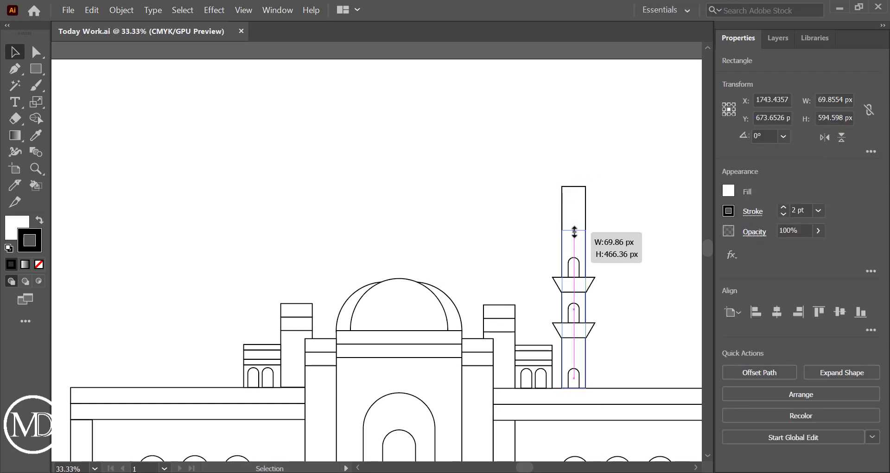
pyautogui.click(618, 236)
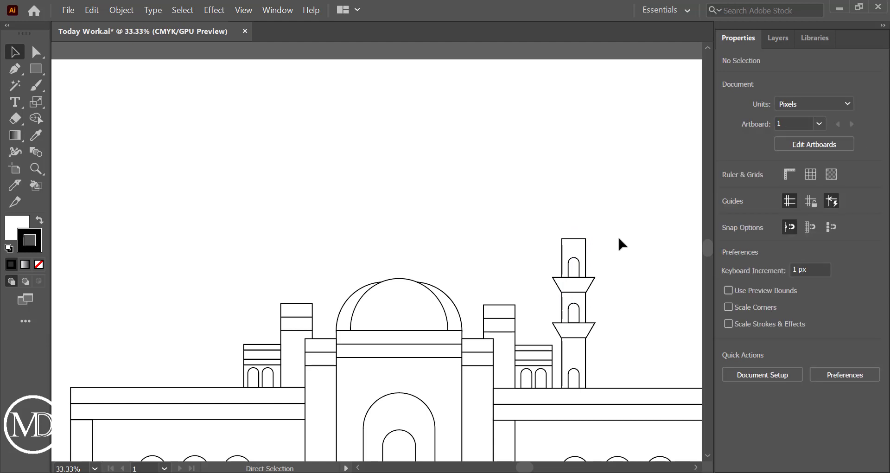
pyautogui.hotkey('ctrl', 's')
# Draw a rectangle cap on top of the minaret shaft, widened to match it.
pyautogui.click(38, 72)
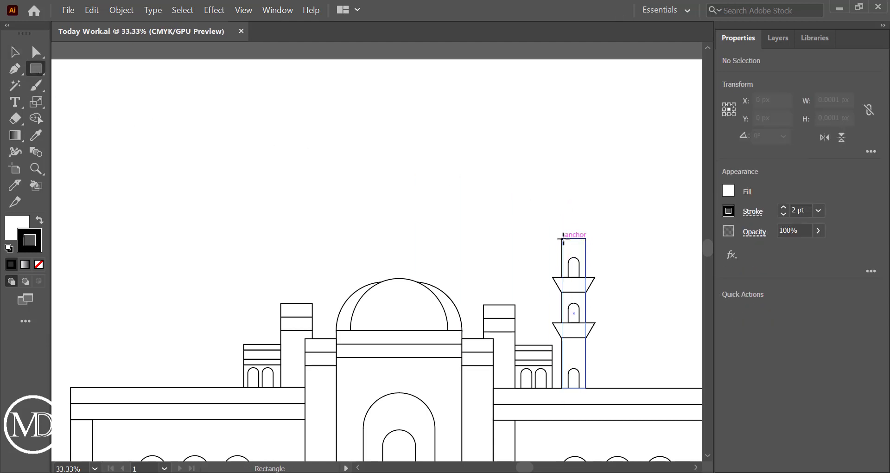
pyautogui.keyDown('alt'); pyautogui.scroll(2, 562, 238); pyautogui.keyUp('alt')
pyautogui.keyDown('alt'); pyautogui.scroll(2, 558, 238); pyautogui.keyUp('alt')
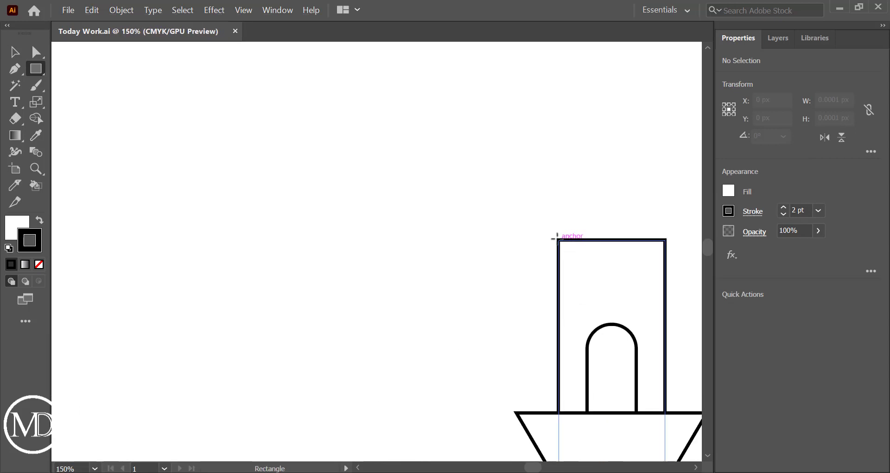
pyautogui.moveTo(557, 239)
pyautogui.mouseDown()
pyautogui.moveTo(661, 162)
pyautogui.moveTo(662, 149)
pyautogui.mouseUp()
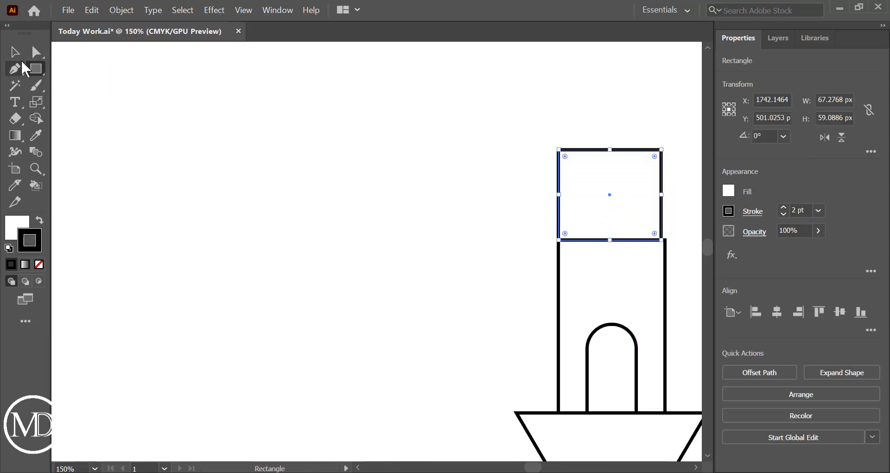
pyautogui.click(15, 51)
pyautogui.click(381, 138)
pyautogui.click(626, 194)
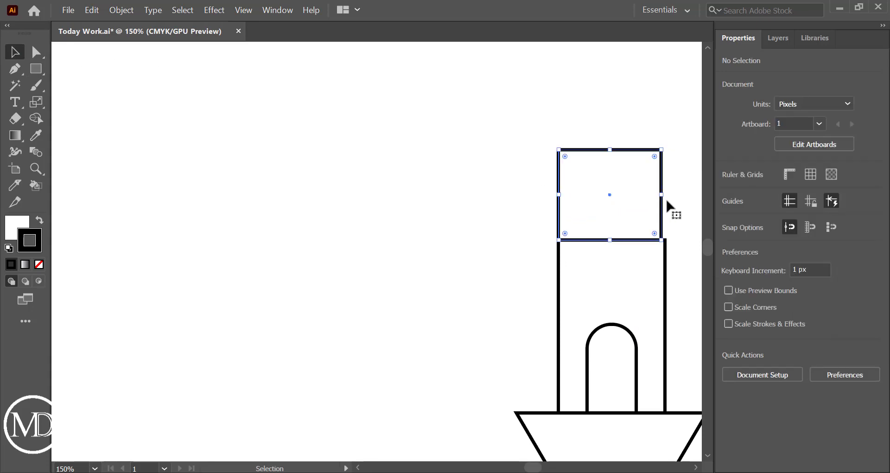
pyautogui.moveTo(662, 196); pyautogui.dragTo(666, 197)
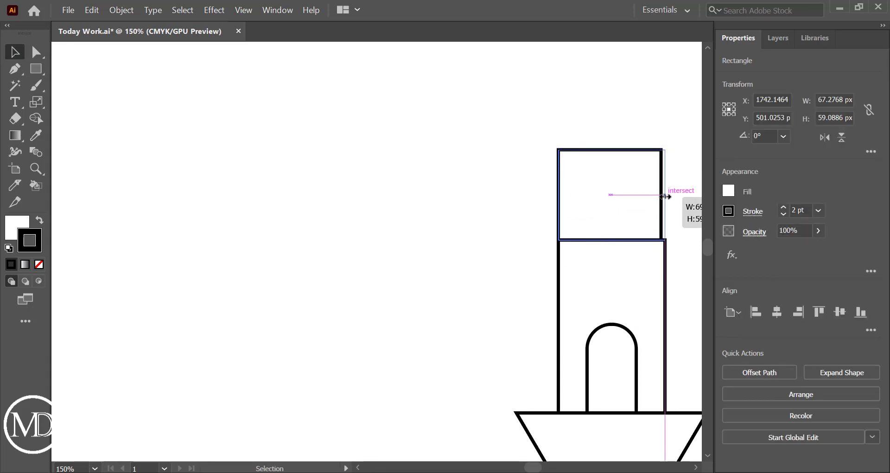
pyautogui.click(519, 220)
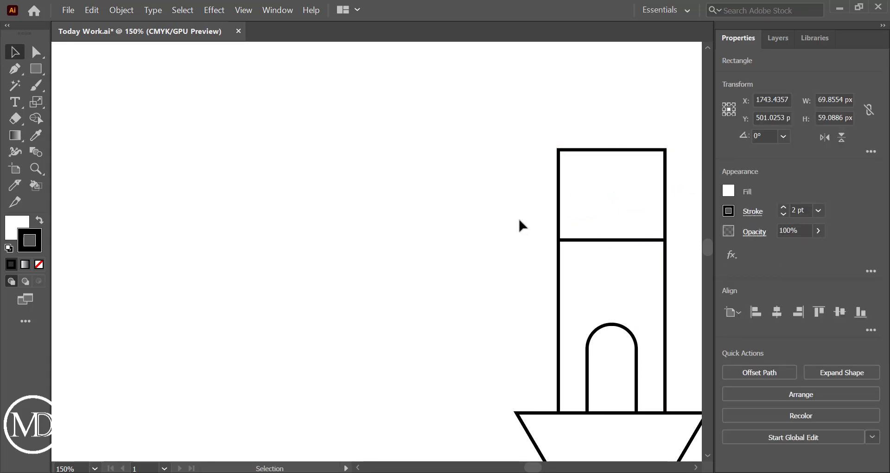
pyautogui.click(608, 197)
# Make the cap a triangle by adding a top-midpoint anchor and deleting both top corners, then narrow it.
pyautogui.click(15, 68)
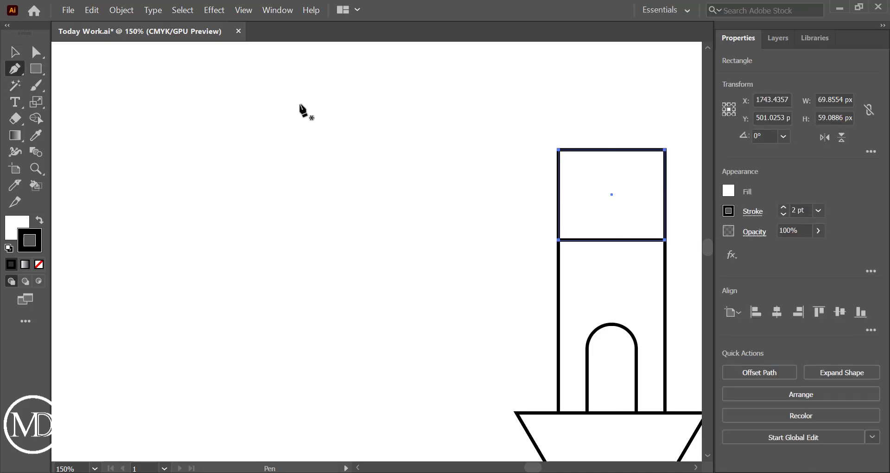
pyautogui.click(612, 149)
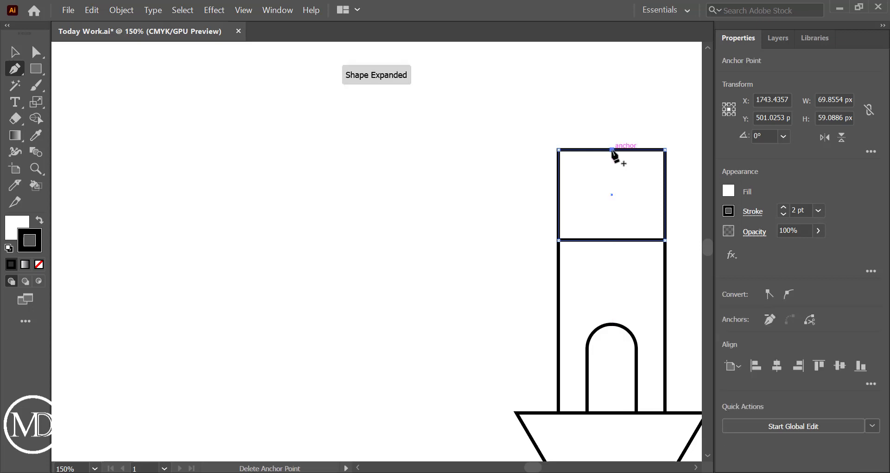
pyautogui.click(665, 150)
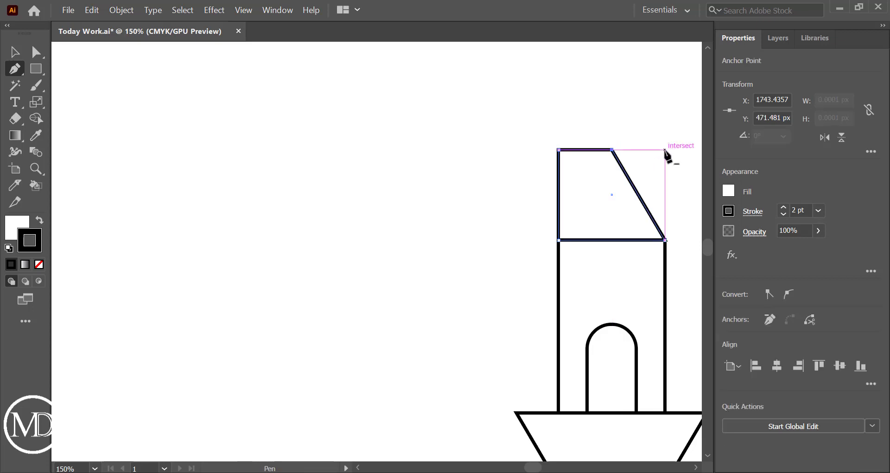
pyautogui.click(559, 150)
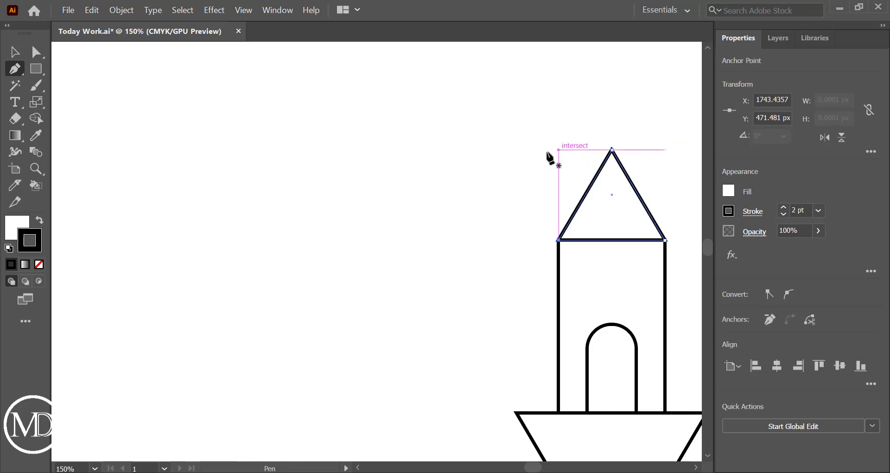
pyautogui.click(15, 52)
pyautogui.click(383, 151)
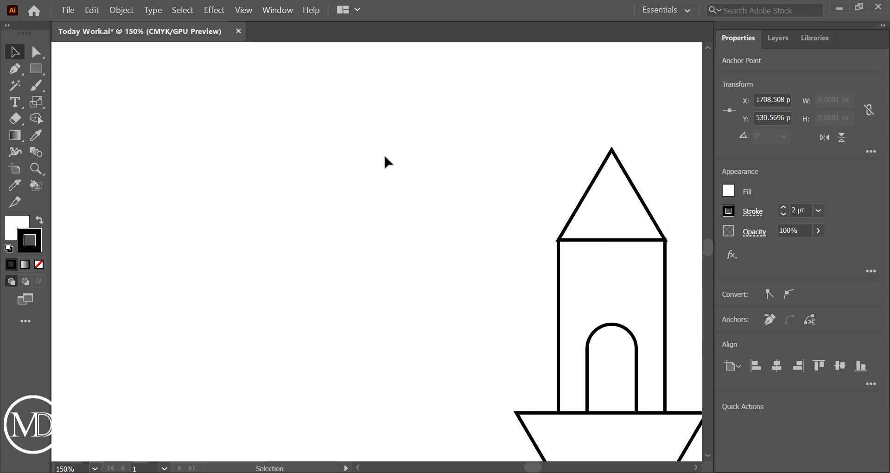
pyautogui.click(608, 204)
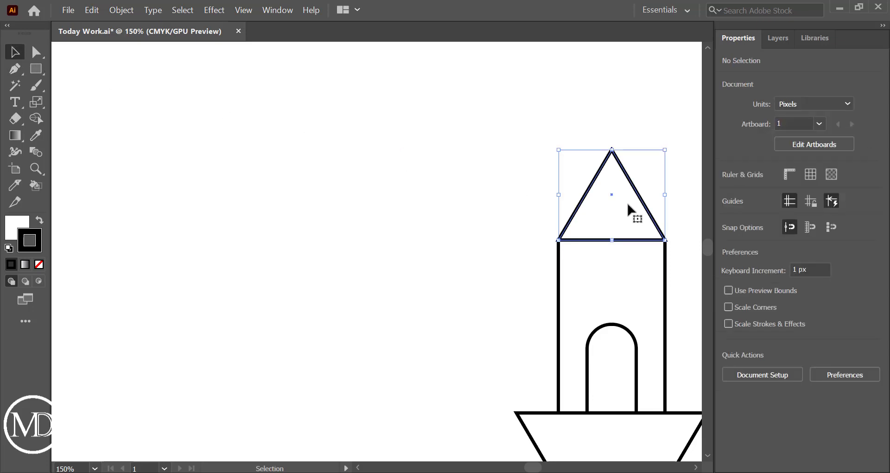
pyautogui.moveTo(664, 197); pyautogui.dragTo(661, 197)
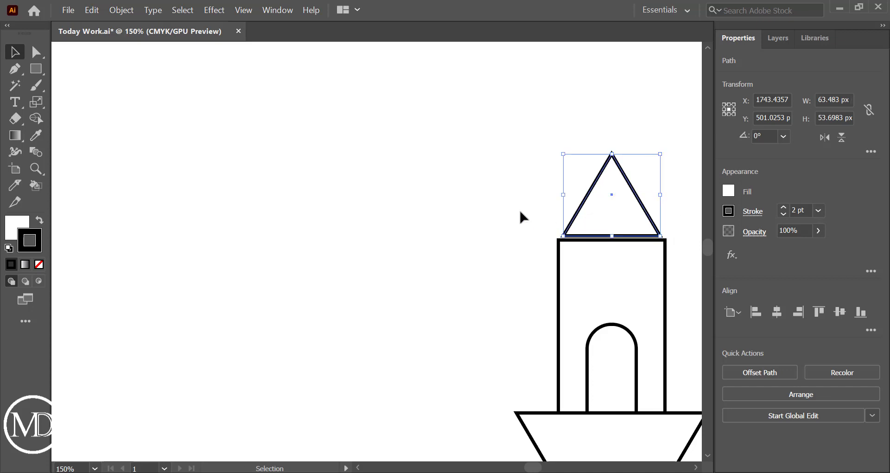
# Set the triangle's base onto the tower top and widen it to the tower's width.
pyautogui.moveTo(532, 161); pyautogui.dragTo(666, 254)
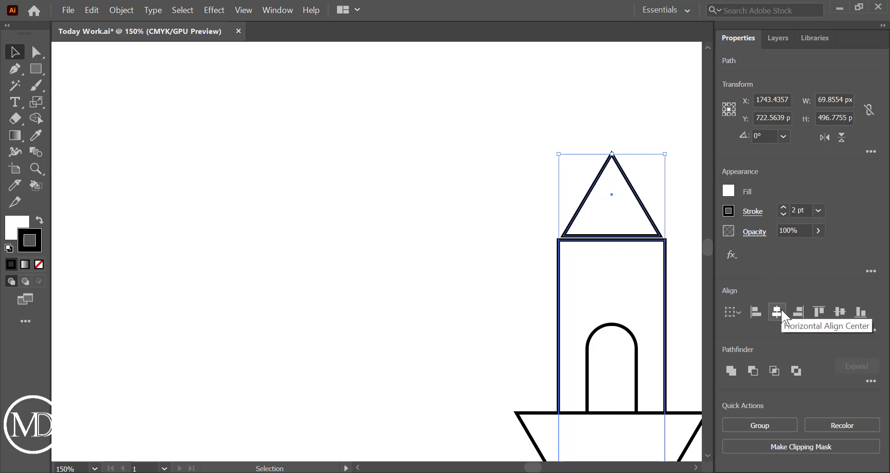
pyautogui.click(527, 293)
pyautogui.click(601, 189)
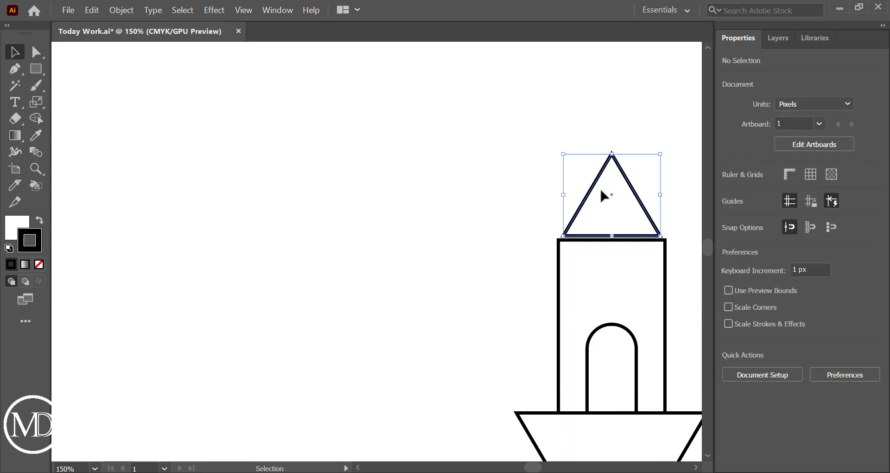
pyautogui.moveTo(601, 194); pyautogui.dragTo(602, 199)
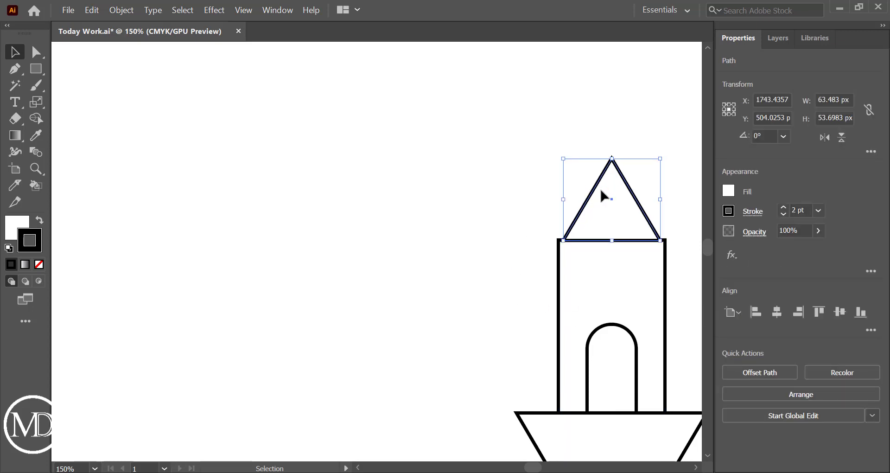
pyautogui.moveTo(661, 201); pyautogui.dragTo(665, 199)
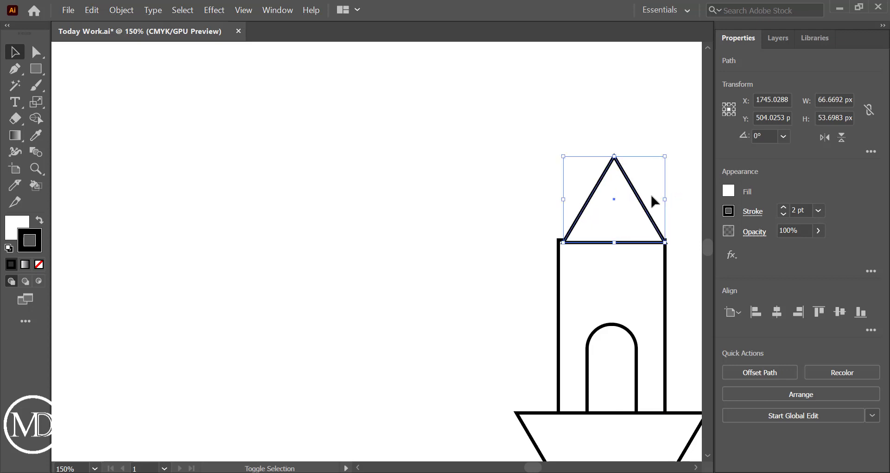
pyautogui.click(473, 182)
# Horizontally centre the triangle over the tower, using the tower as key object.
pyautogui.moveTo(538, 175); pyautogui.dragTo(662, 251)
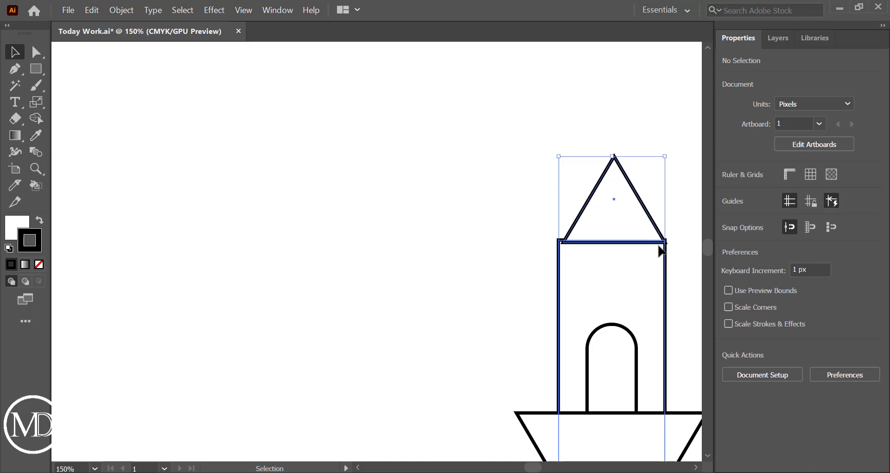
pyautogui.click(777, 317)
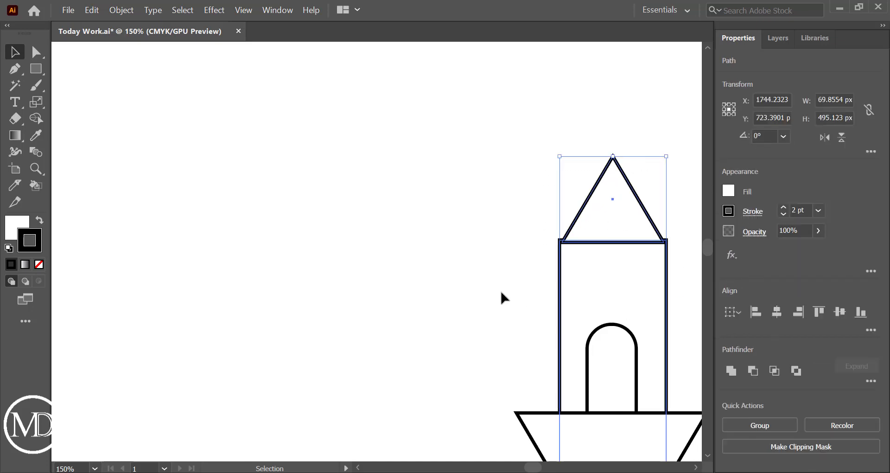
pyautogui.hotkey('ctrl', 'z')
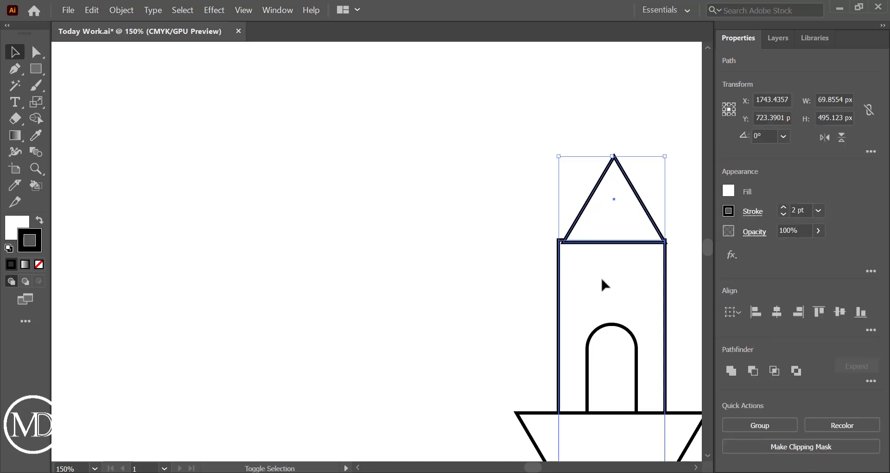
pyautogui.keyDown('shift'); pyautogui.click(602, 279); pyautogui.keyUp('shift')
pyautogui.moveTo(513, 176); pyautogui.dragTo(662, 288)
pyautogui.click(559, 300)
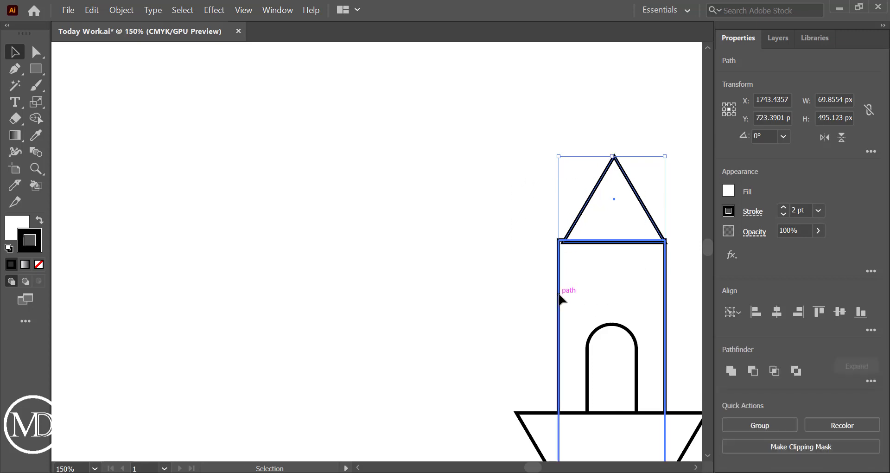
pyautogui.click(777, 312)
pyautogui.click(471, 276)
# Nudge the triangle flush onto the shaft and widen it to about 69 px.
pyautogui.click(605, 202)
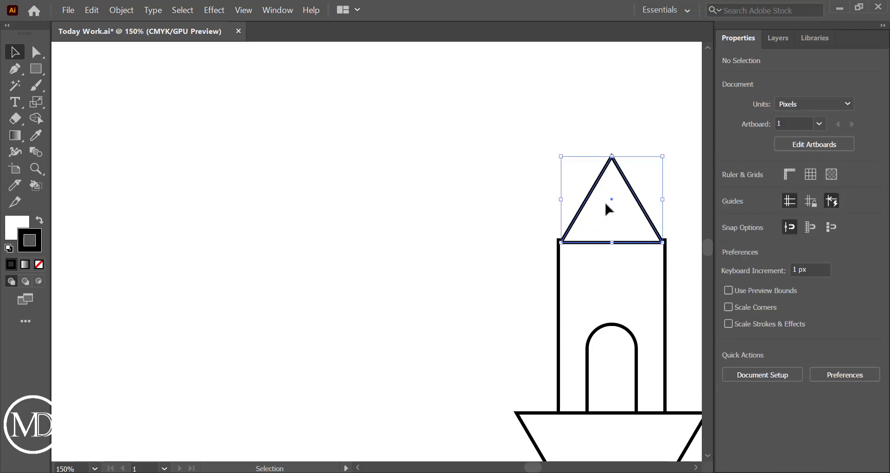
pyautogui.press('Up')
pyautogui.press('Up')
pyautogui.press('Up')
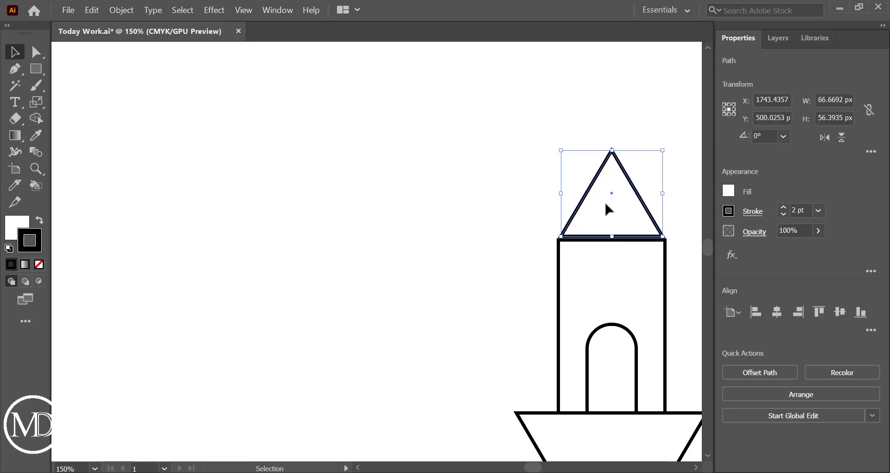
pyautogui.click(482, 209)
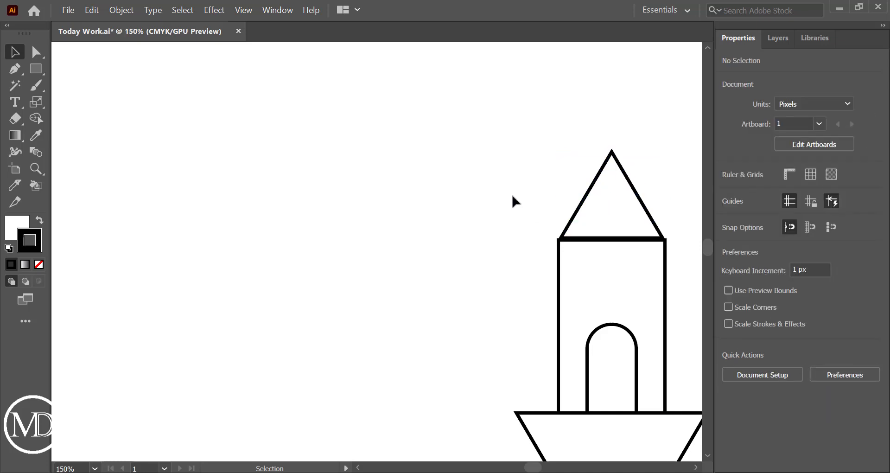
pyautogui.scroll(2, 622, 190)
pyautogui.hscroll(2, 622, 193)
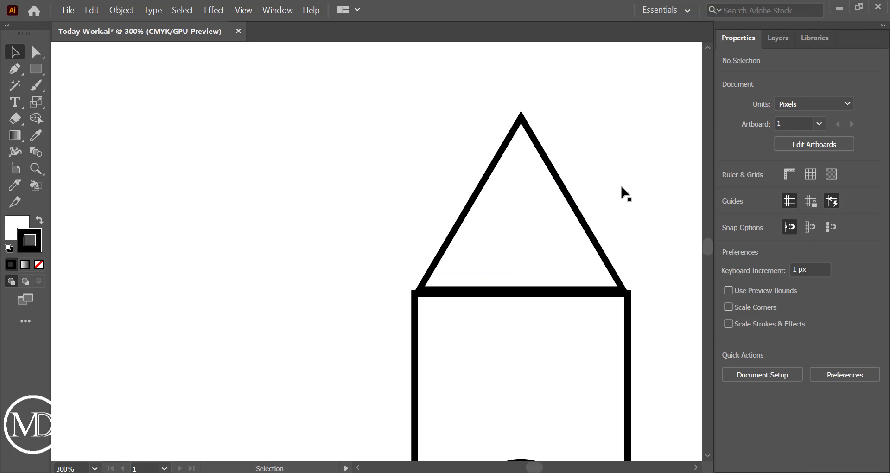
pyautogui.click(542, 227)
pyautogui.press('Down')
pyautogui.press('Down')
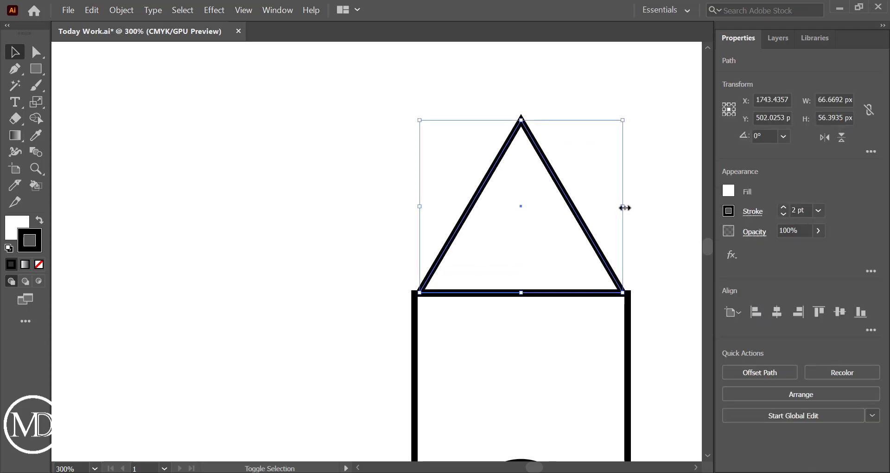
pyautogui.moveTo(623, 208); pyautogui.dragTo(631, 207)
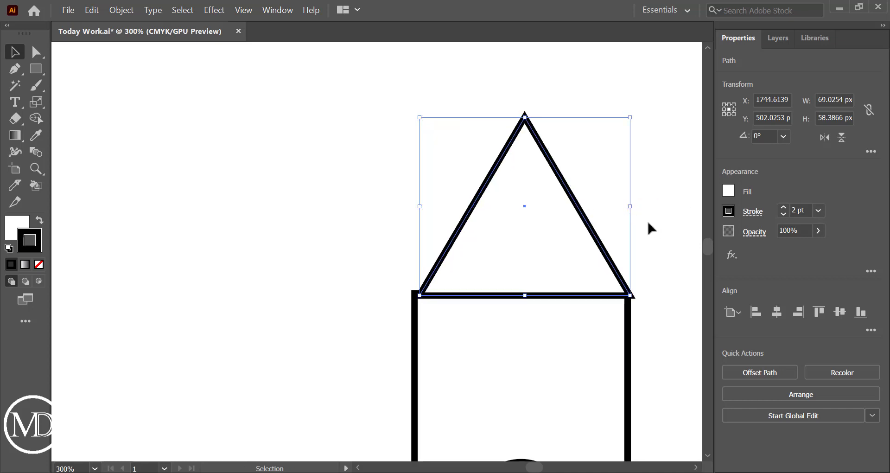
# Set the roof stroke to Round Cap, Round Join and Align Outside, and narrow it to about 67.5 px.
pyautogui.click(752, 211)
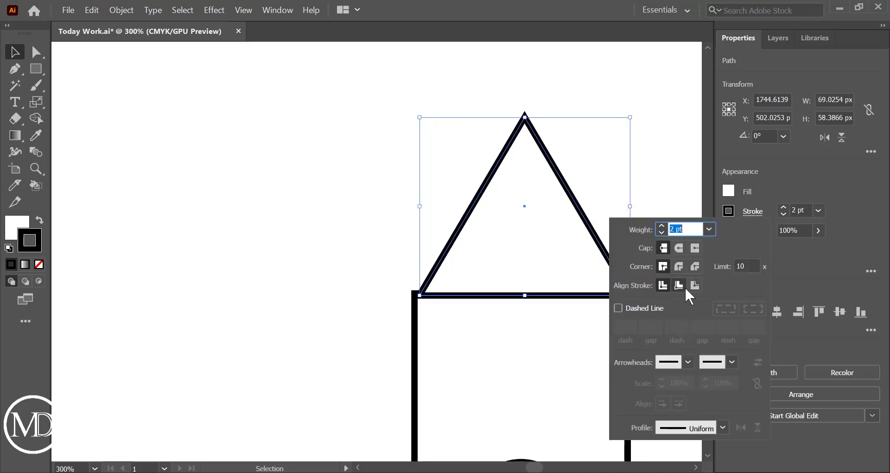
pyautogui.click(679, 253)
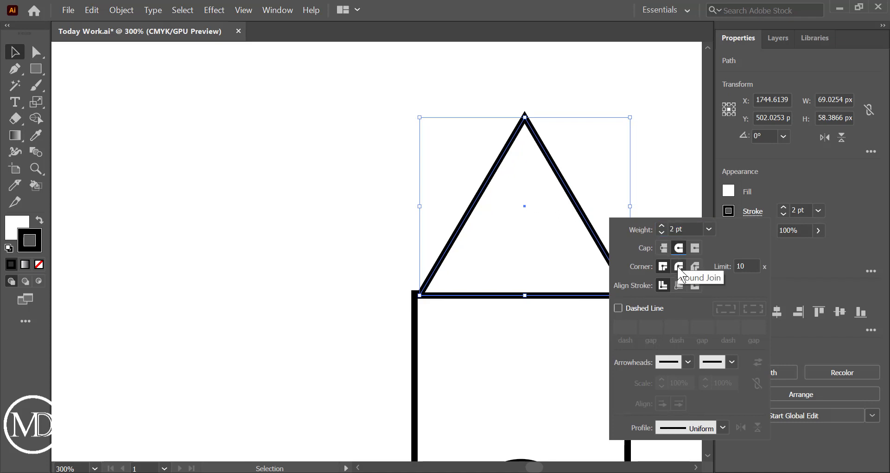
pyautogui.click(679, 267)
pyautogui.click(679, 284)
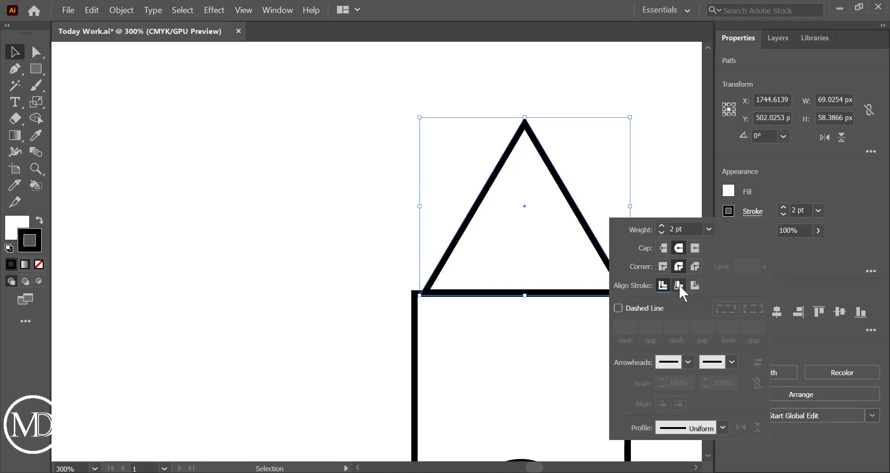
pyautogui.click(695, 285)
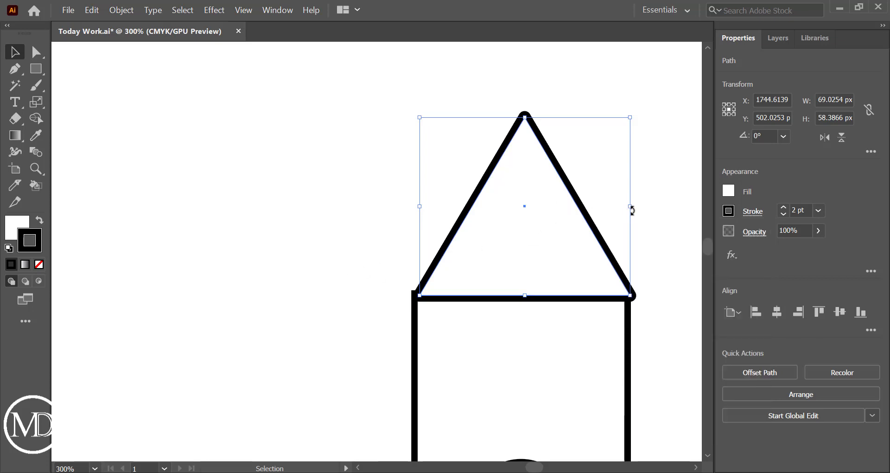
pyautogui.moveTo(632, 209); pyautogui.dragTo(626, 207)
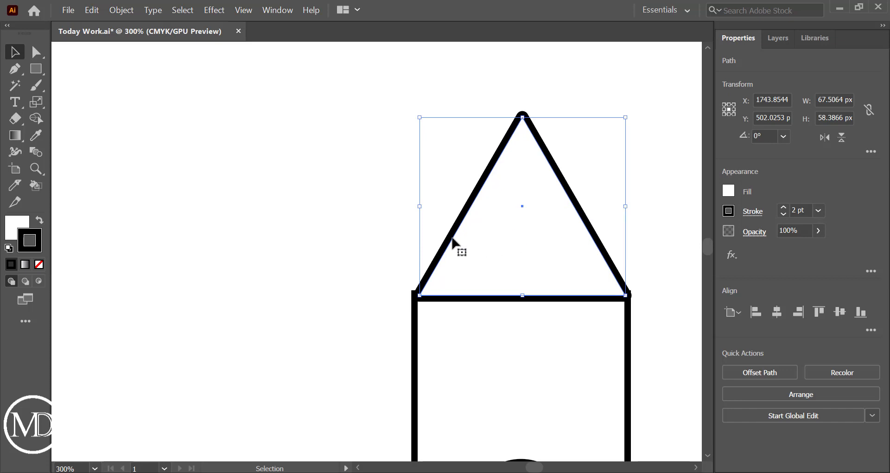
# Widen the roof triangle to about 69.87 px and nudge it up 1 px.
pyautogui.moveTo(420, 210); pyautogui.dragTo(412, 210)
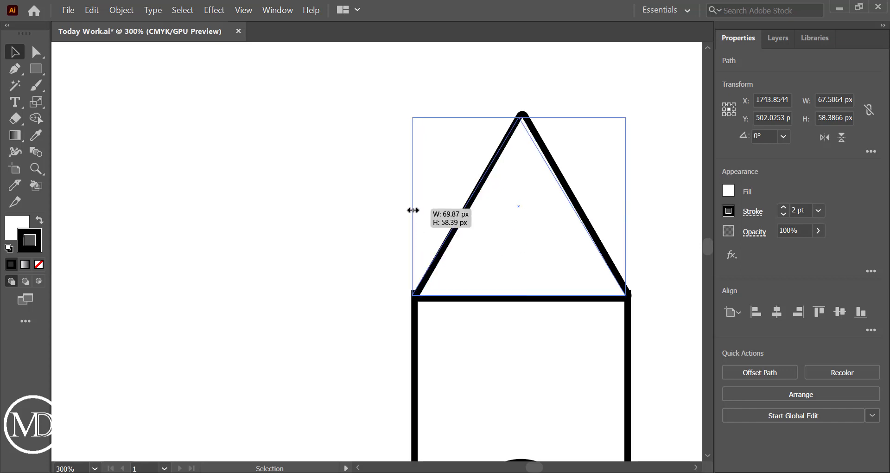
pyautogui.moveTo(416, 210); pyautogui.dragTo(419, 209)
pyautogui.click(371, 235)
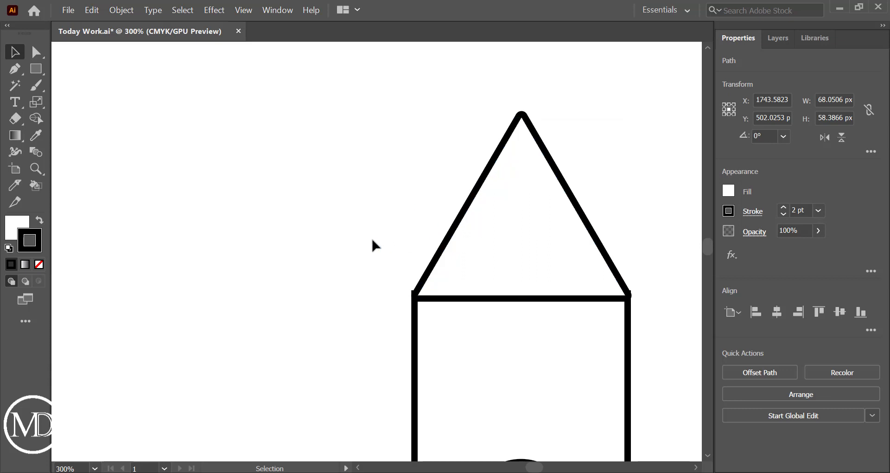
pyautogui.click(551, 216)
pyautogui.press('Up')
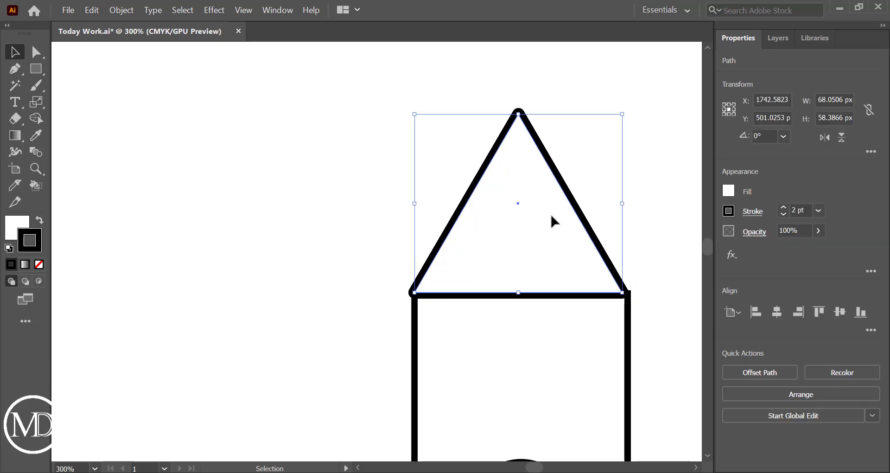
pyautogui.click(402, 222)
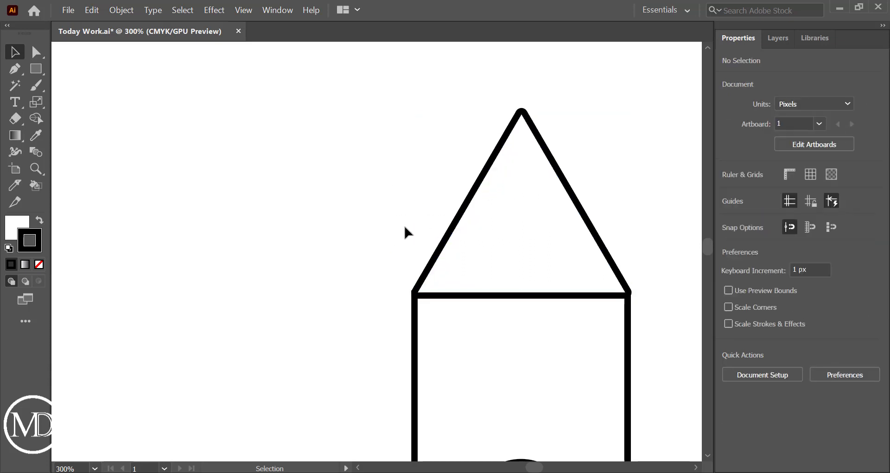
pyautogui.click(566, 214)
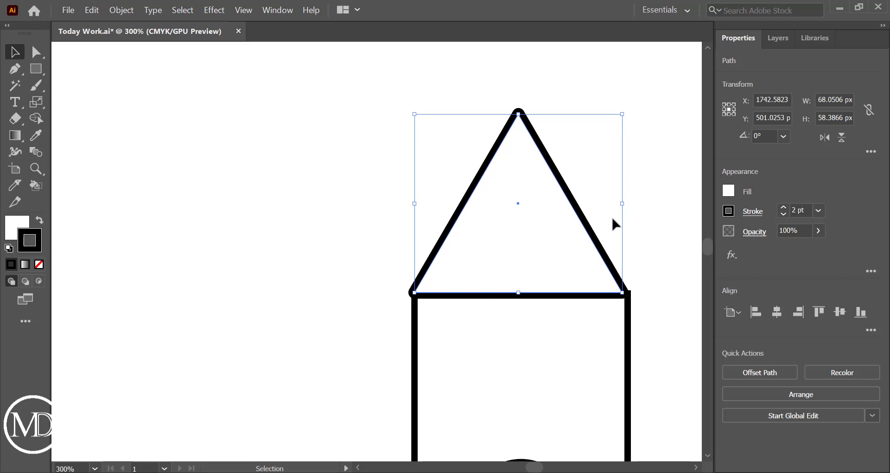
pyautogui.moveTo(623, 206); pyautogui.dragTo(628, 205)
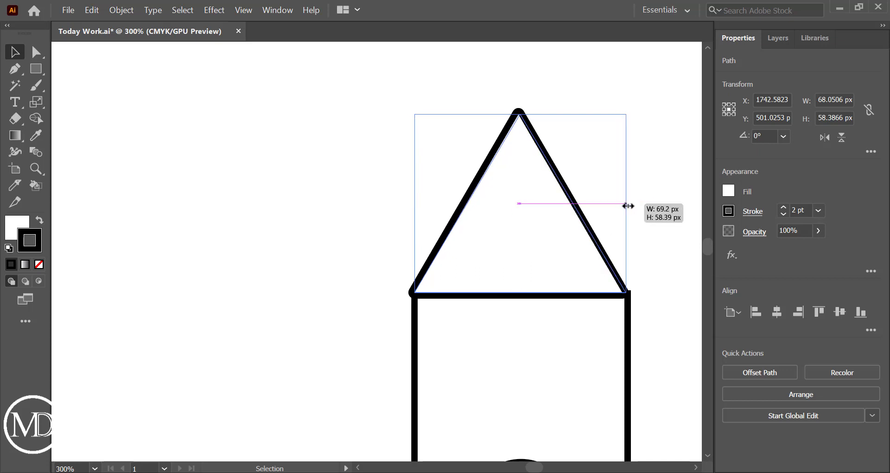
# Select the roof and tower together, then save and zoom out.
pyautogui.click(348, 212)
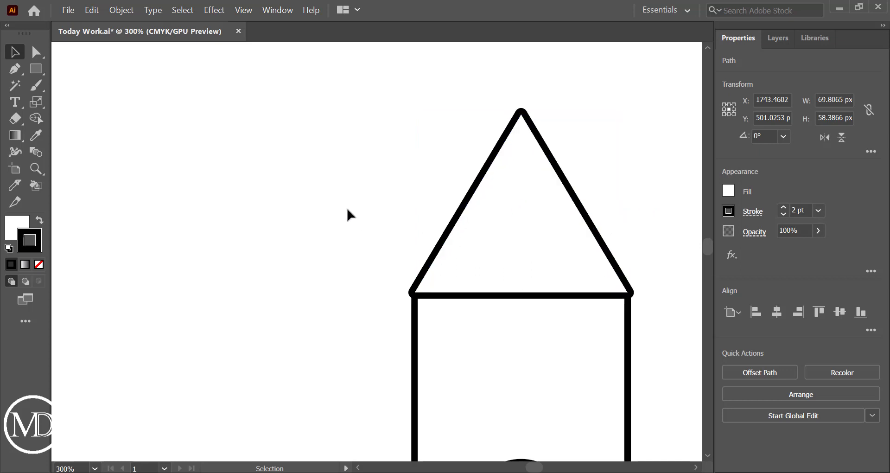
pyautogui.moveTo(357, 203); pyautogui.dragTo(636, 301)
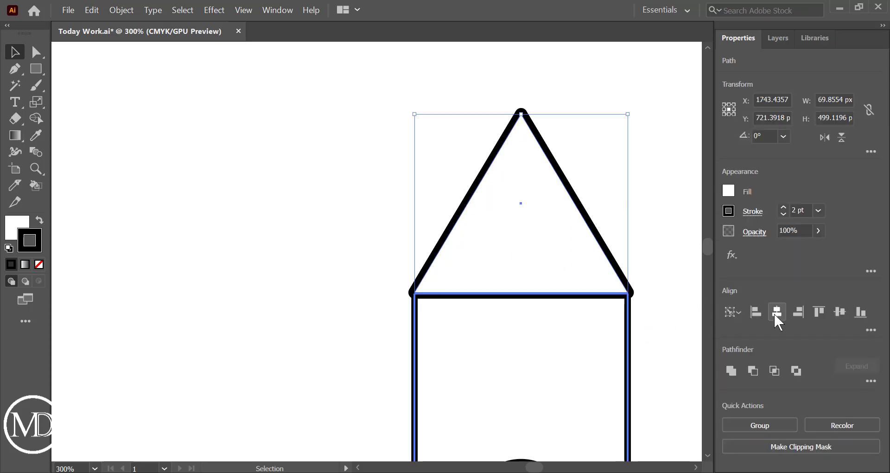
pyautogui.click(683, 311)
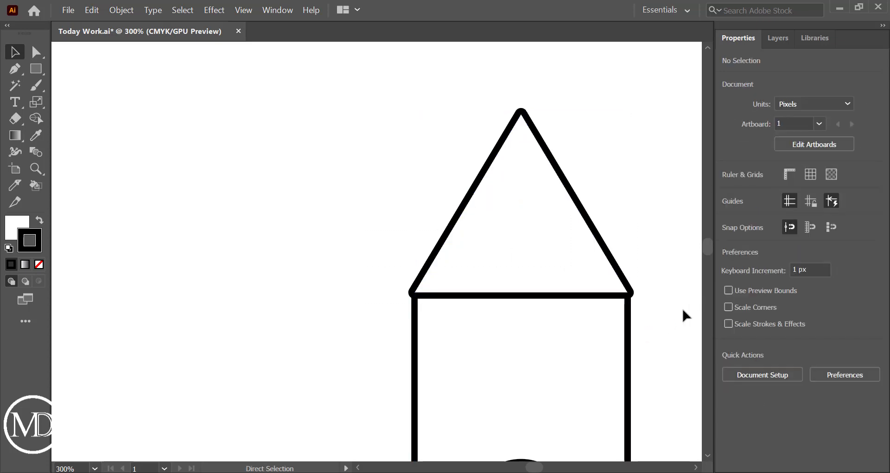
pyautogui.hotkey('ctrl', '-')
pyautogui.hotkey('ctrl', '-')
pyautogui.hotkey('ctrl', '-')
pyautogui.hotkey('ctrl', 's')
pyautogui.hotkey('ctrl', '-')
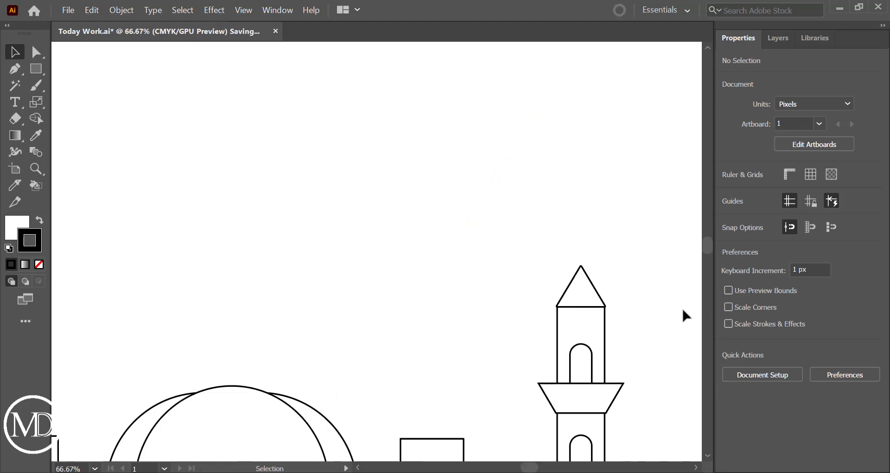
pyautogui.hotkey('ctrl', '-')
pyautogui.hotkey('ctrl', '-')
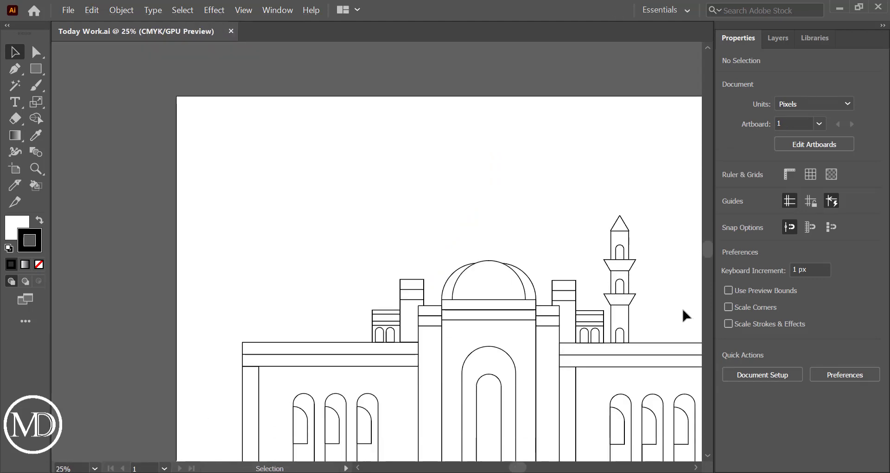
pyautogui.hotkey('alt', 'Tab')
pyautogui.hotkey('alt', 'Tab')
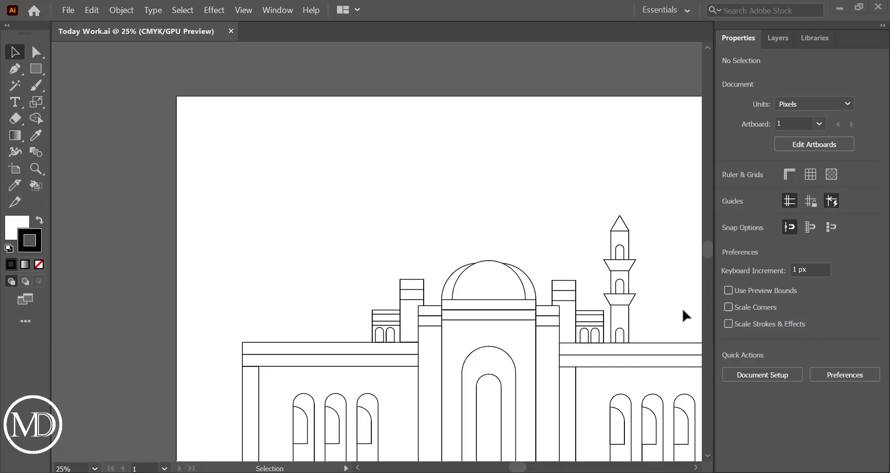
pyautogui.hotkey('ctrl', '+')
pyautogui.hotkey('ctrl', '+')
pyautogui.hotkey('ctrl', '+')
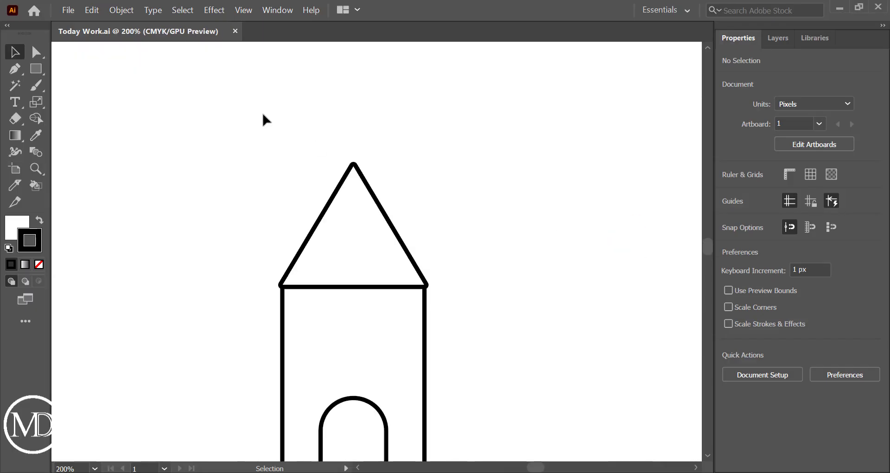
pyautogui.click(36, 68)
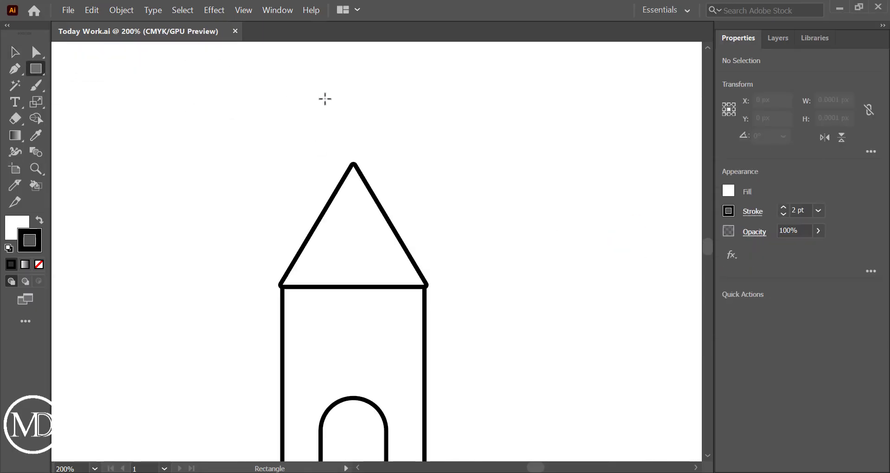
pyautogui.moveTo(350, 110); pyautogui.dragTo(357, 166)
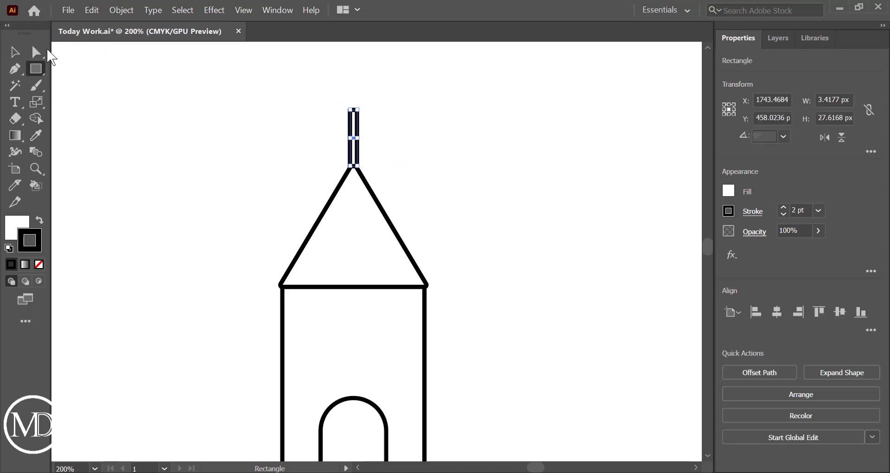
pyautogui.click(15, 51)
pyautogui.click(289, 107)
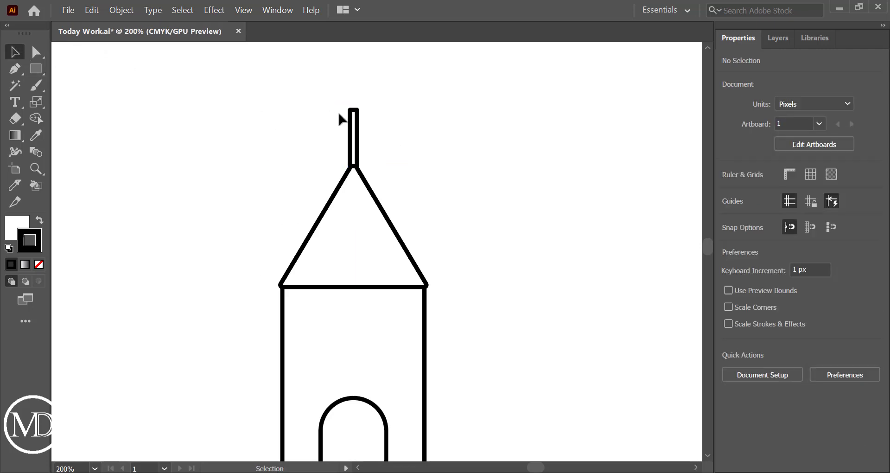
pyautogui.hotkey('ctrl', 'z')
pyautogui.hotkey('ctrl', 'z')
pyautogui.hotkey('ctrl', 'z')
# Duplicate the whole minaret onto the mosque's left side.
pyautogui.scroll(-1, 256, 166)
pyautogui.scroll(-2, 256, 165)
pyautogui.scroll(-1, 256, 165)
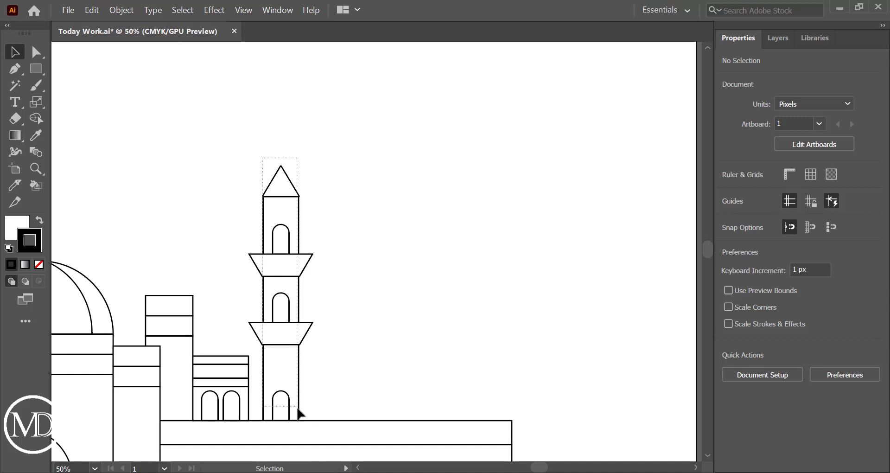
pyautogui.moveTo(262, 160); pyautogui.dragTo(298, 414)
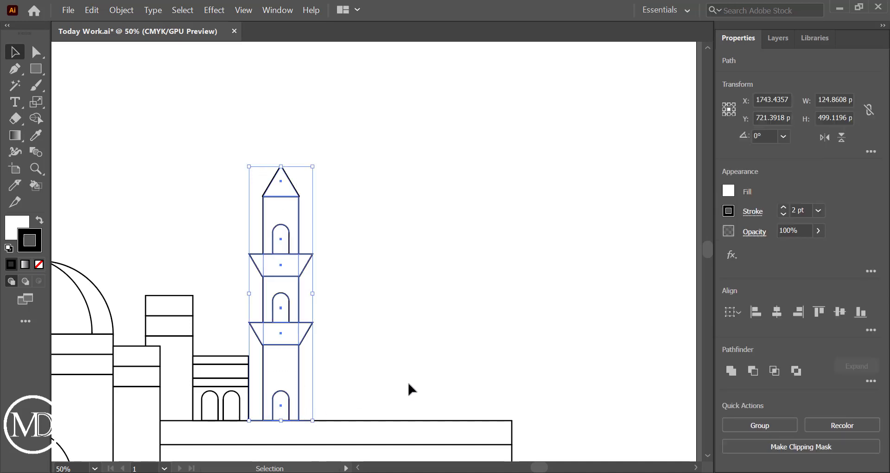
pyautogui.scroll(-3, 407, 379)
pyautogui.moveTo(371, 356); pyautogui.dragTo(184, 357)
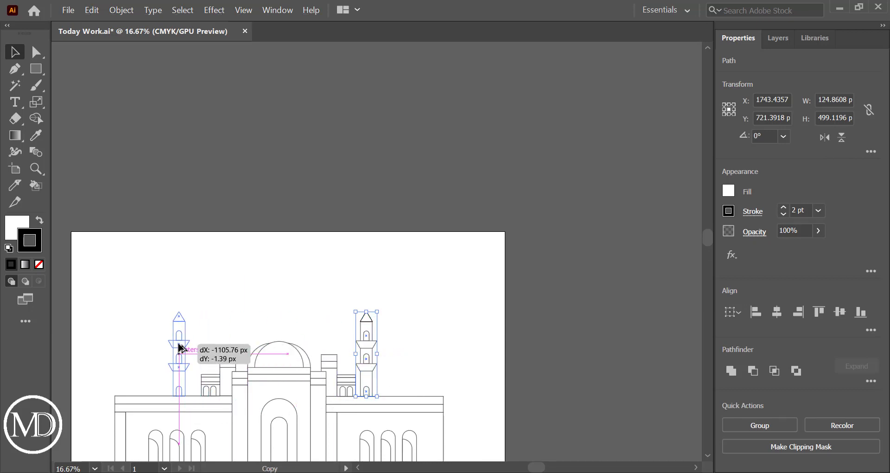
pyautogui.moveTo(184, 356); pyautogui.dragTo(180, 355)
# Shift the left minaret copy right beside the small left building.
pyautogui.click(264, 326)
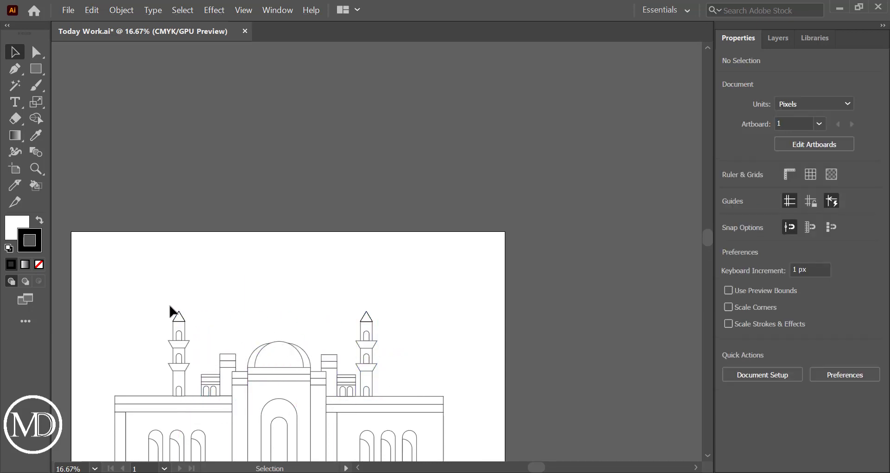
pyautogui.moveTo(149, 295); pyautogui.dragTo(197, 393)
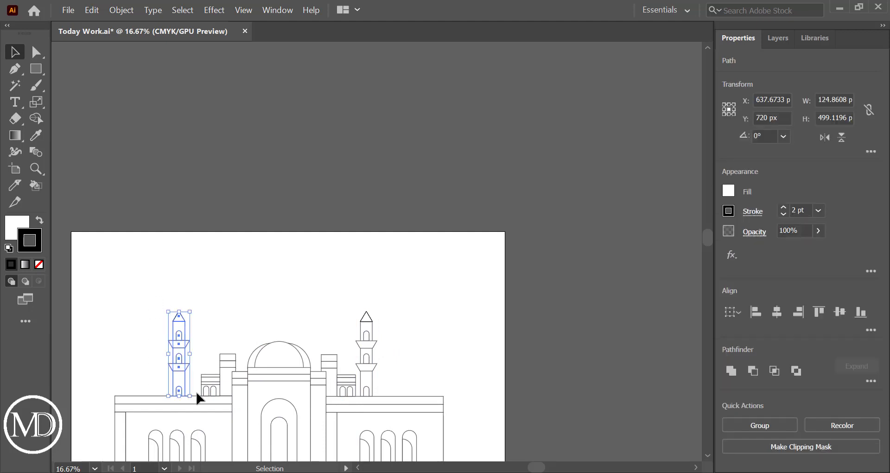
pyautogui.scroll(3, 198, 399)
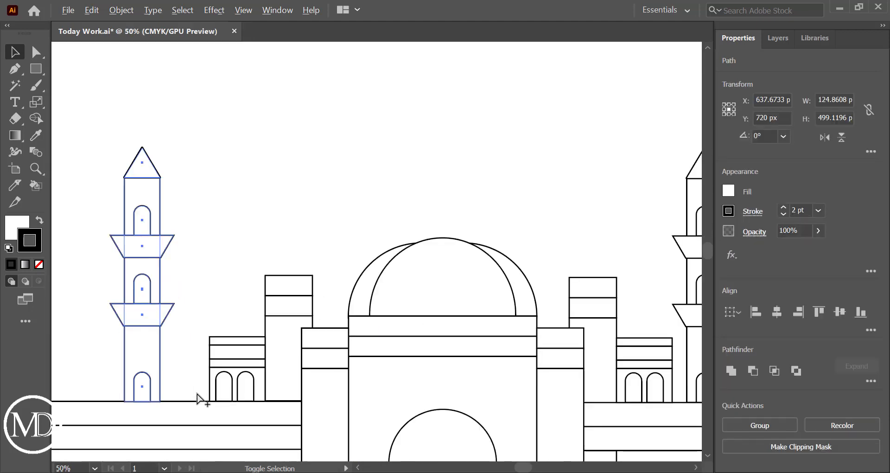
pyautogui.hscroll(-1, 199, 397)
pyautogui.hscroll(-3, 199, 397)
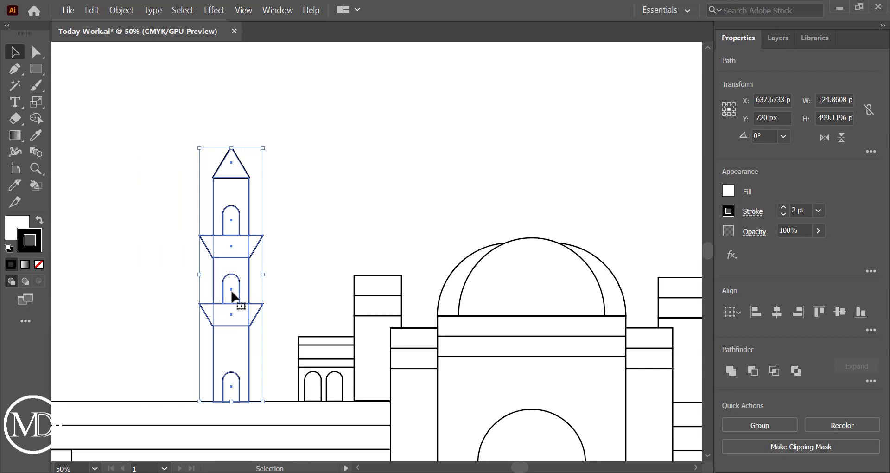
pyautogui.moveTo(230, 306); pyautogui.dragTo(246, 294)
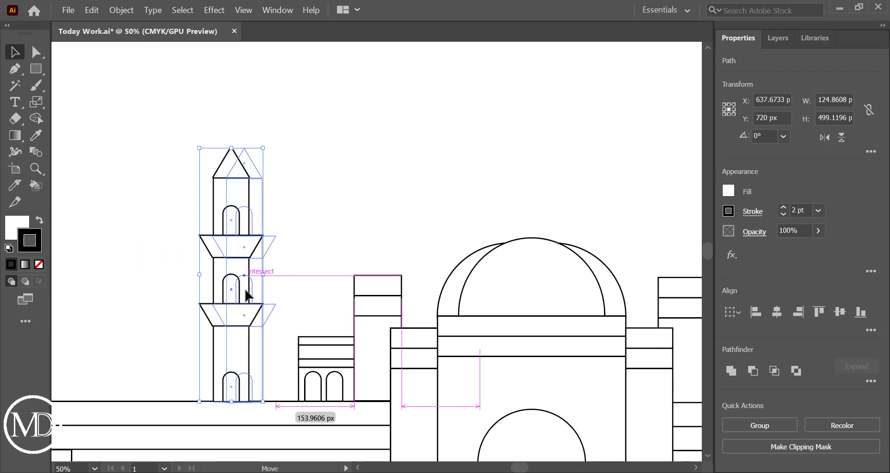
pyautogui.click(171, 278)
# Select the left minaret and nudge it up one pixel toward the roof.
pyautogui.scroll(-3, 171, 280)
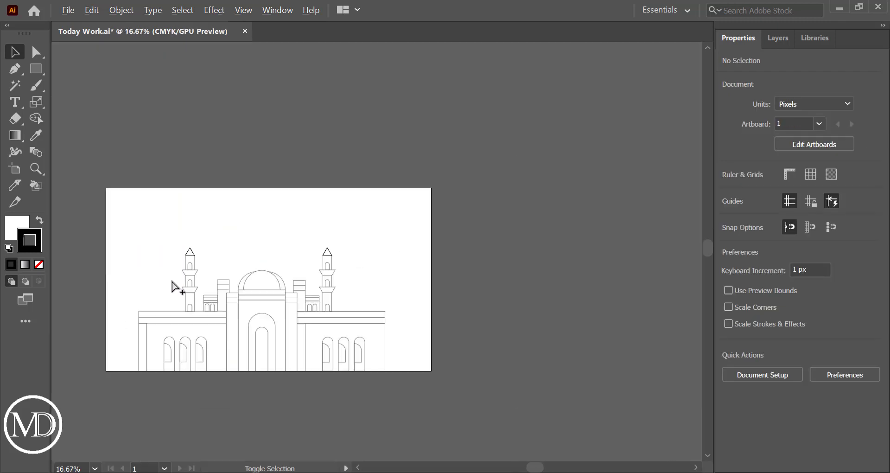
pyautogui.scroll(-1, 172, 281)
pyautogui.scroll(4, 172, 281)
pyautogui.scroll(-5, 171, 281)
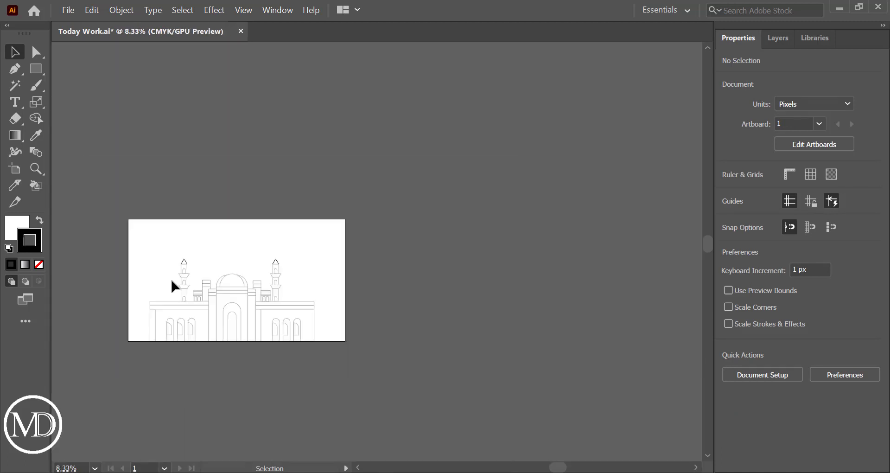
pyautogui.scroll(1, 172, 282)
pyautogui.scroll(2, 171, 281)
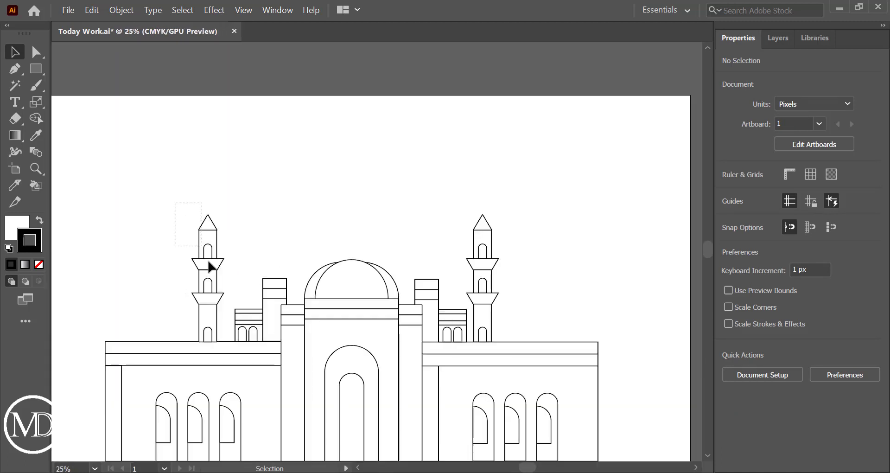
pyautogui.moveTo(211, 267)
pyautogui.mouseDown()
pyautogui.moveTo(219, 320)
pyautogui.moveTo(214, 303)
pyautogui.mouseUp()
pyautogui.click(171, 287)
pyautogui.moveTo(182, 200); pyautogui.dragTo(231, 321)
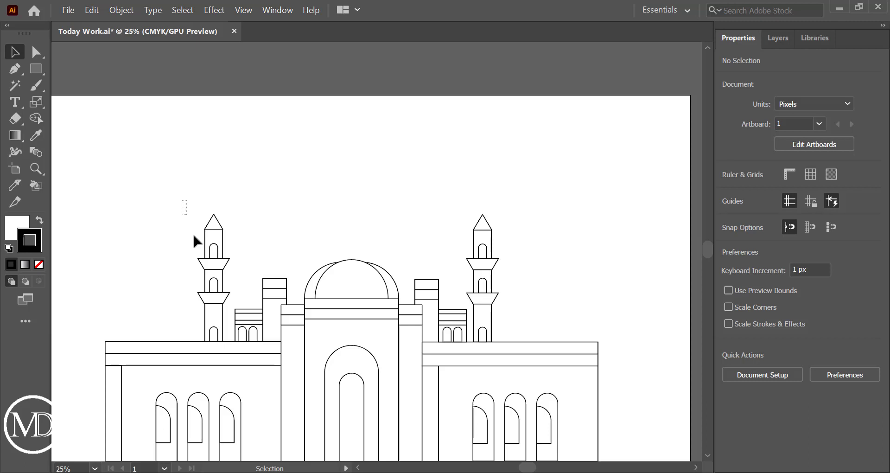
pyautogui.press('Up')
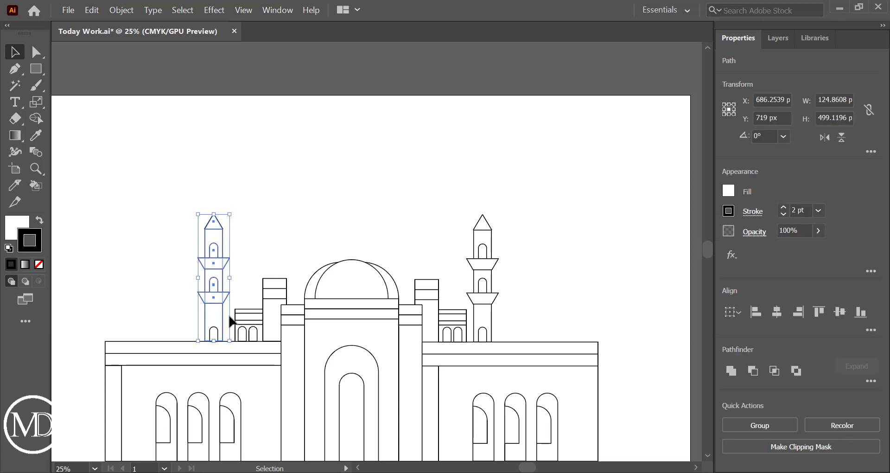
pyautogui.click(126, 298)
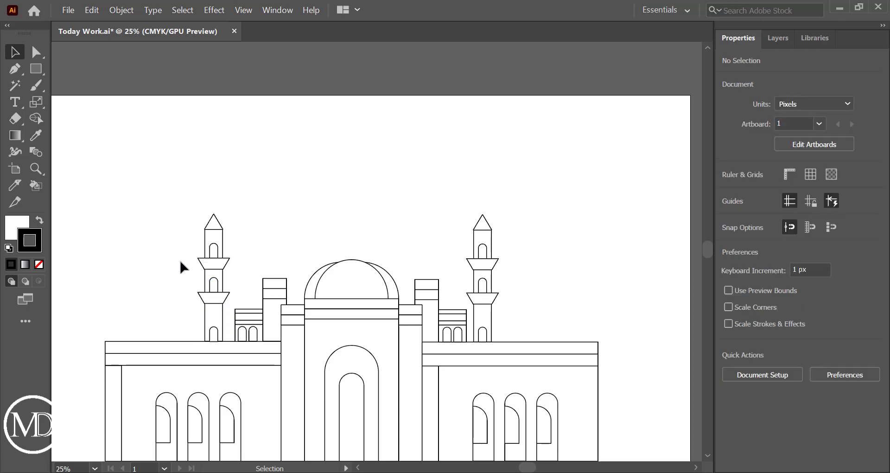
# Nudge the left minaret up and slightly right into place on the roof.
pyautogui.moveTo(188, 217); pyautogui.dragTo(231, 329)
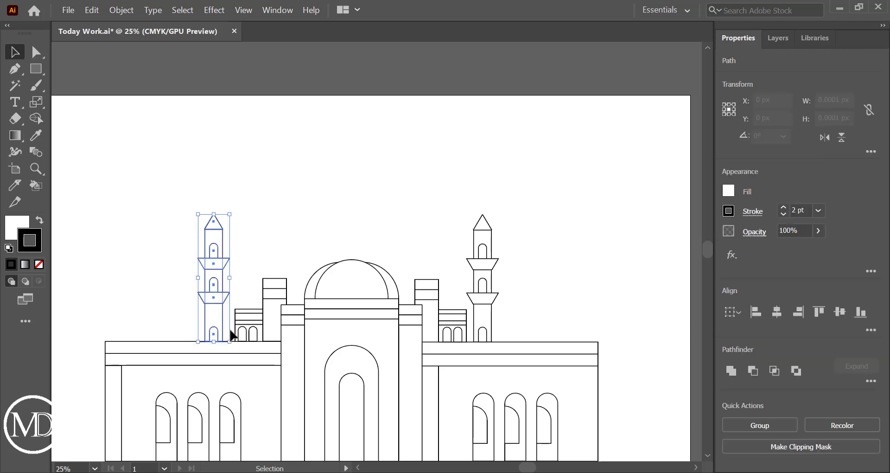
pyautogui.press('Up')
pyautogui.press('Up')
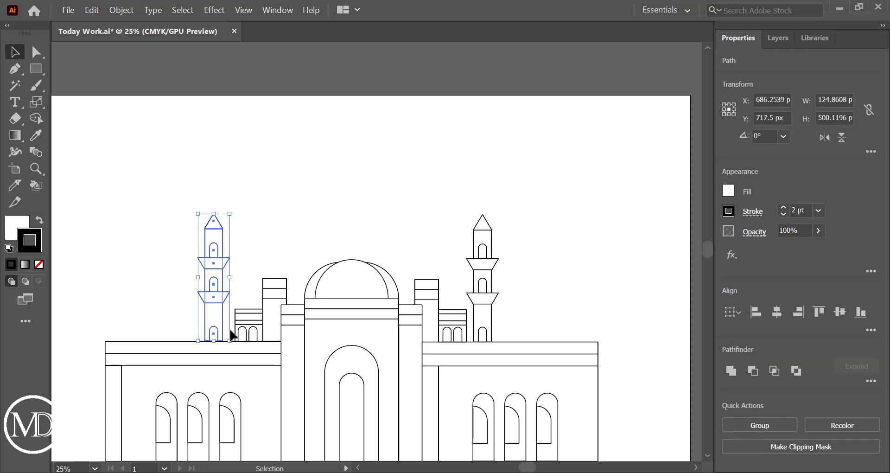
pyautogui.press('Up')
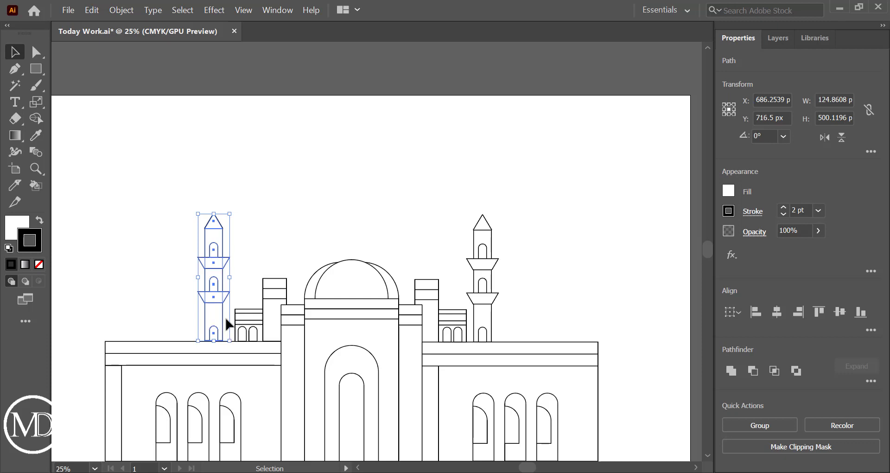
pyautogui.moveTo(214, 298); pyautogui.dragTo(217, 297)
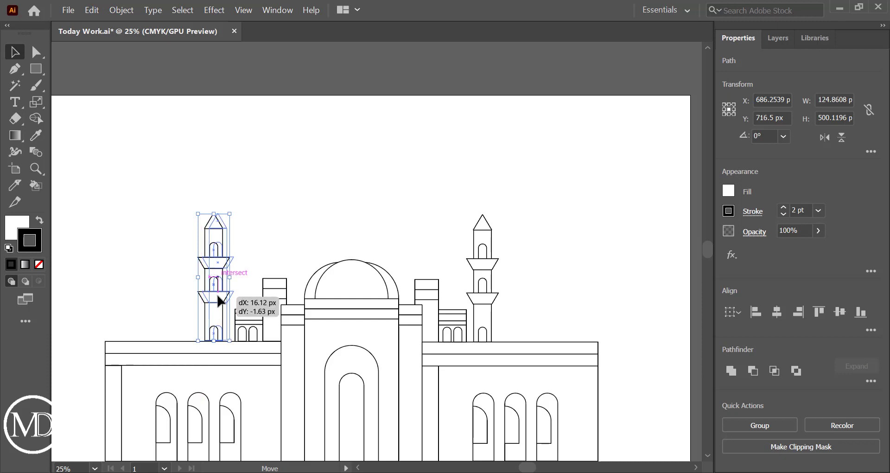
pyautogui.moveTo(218, 301); pyautogui.dragTo(218, 302)
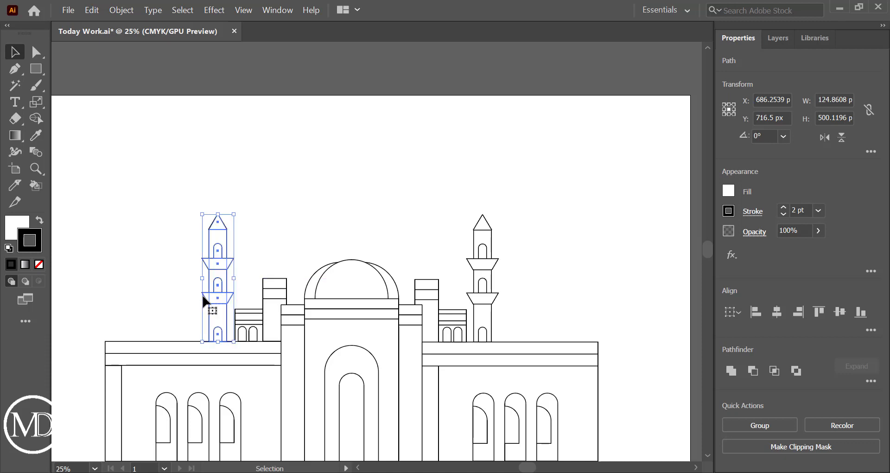
pyautogui.click(171, 284)
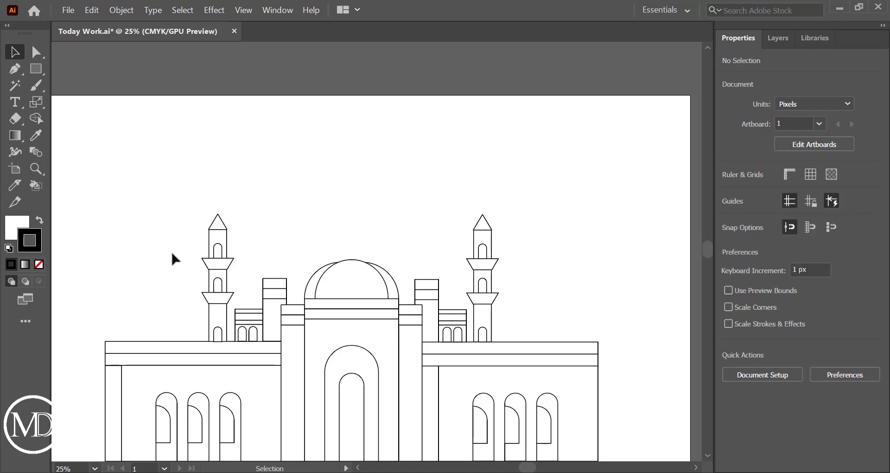
pyautogui.scroll(2, 209, 327)
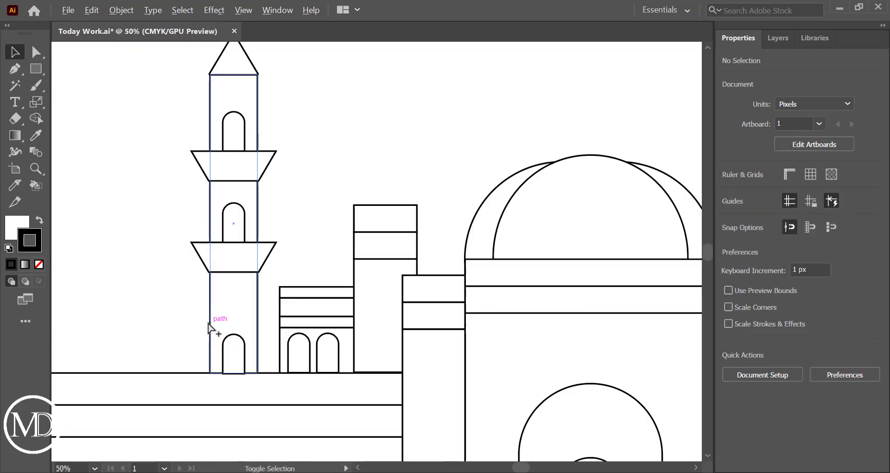
pyautogui.scroll(1, 206, 330)
pyautogui.scroll(1, 204, 331)
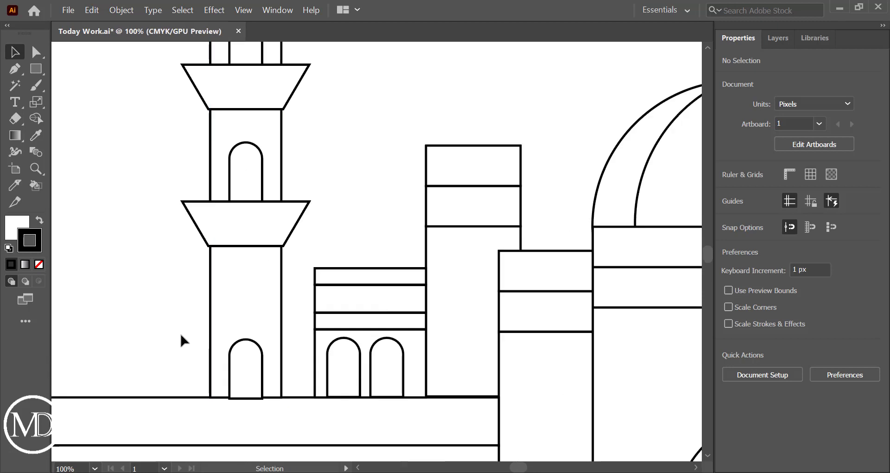
# Fine-tune the whole left minaret's height with 1–2 px up and down nudges.
pyautogui.moveTo(284, 346); pyautogui.dragTo(287, 345)
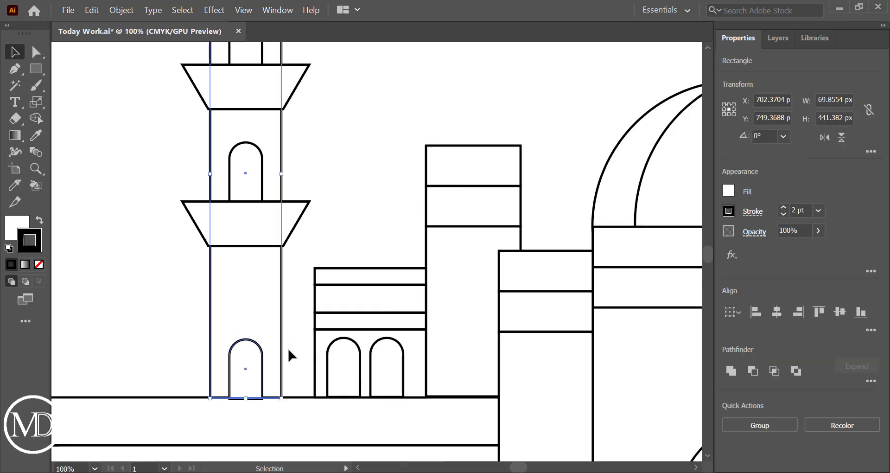
pyautogui.scroll(-2, 184, 202)
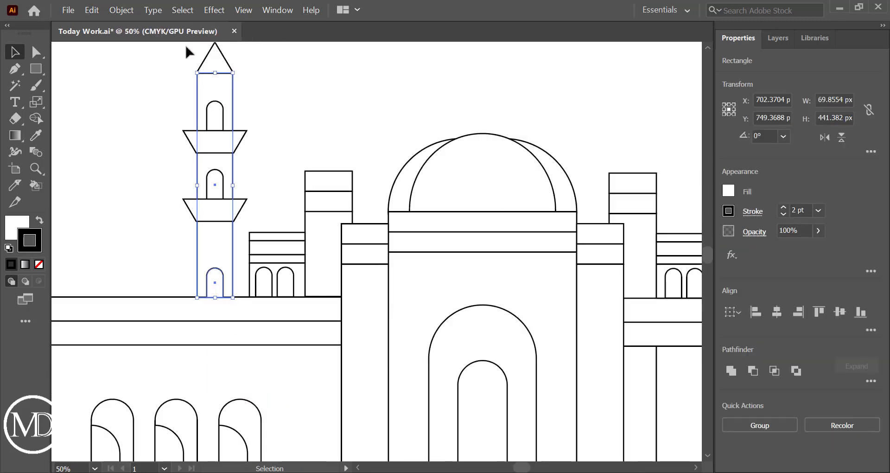
pyautogui.moveTo(240, 228); pyautogui.dragTo(240, 281)
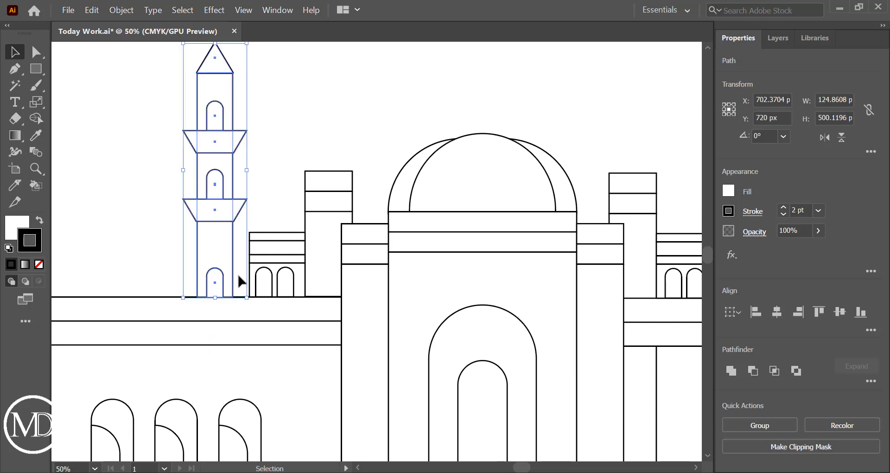
pyautogui.press('Up')
pyautogui.press('Up')
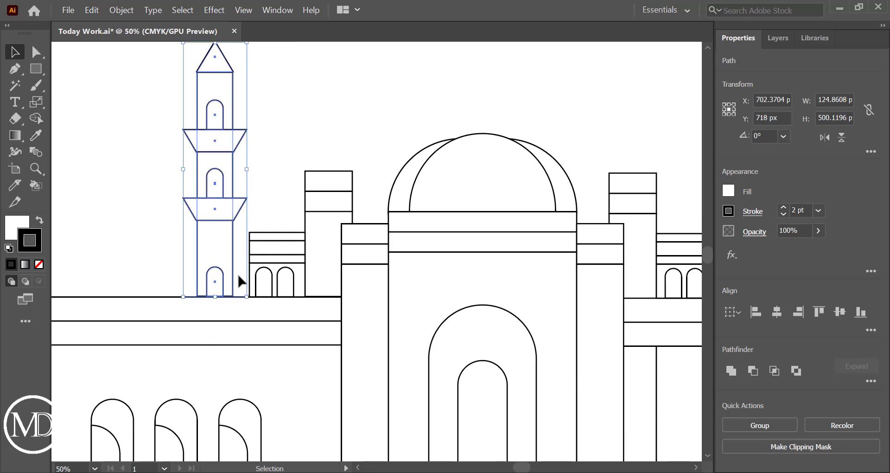
pyautogui.scroll(4, 240, 282)
pyautogui.press('Down')
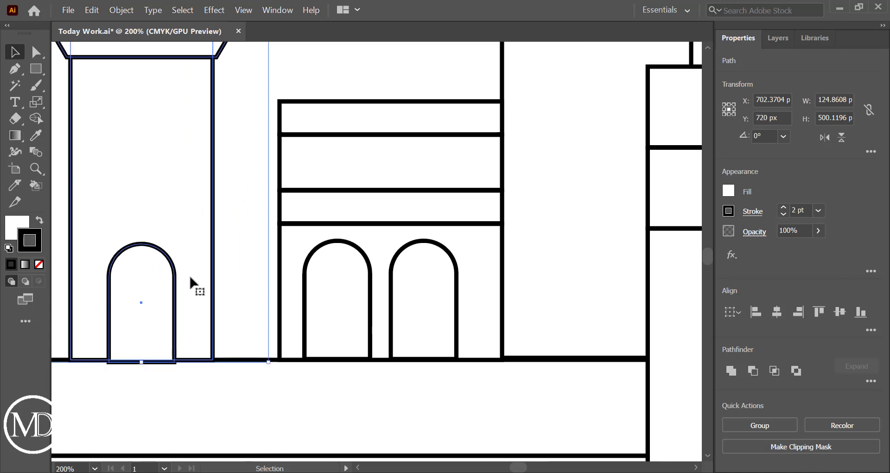
pyautogui.press('Up')
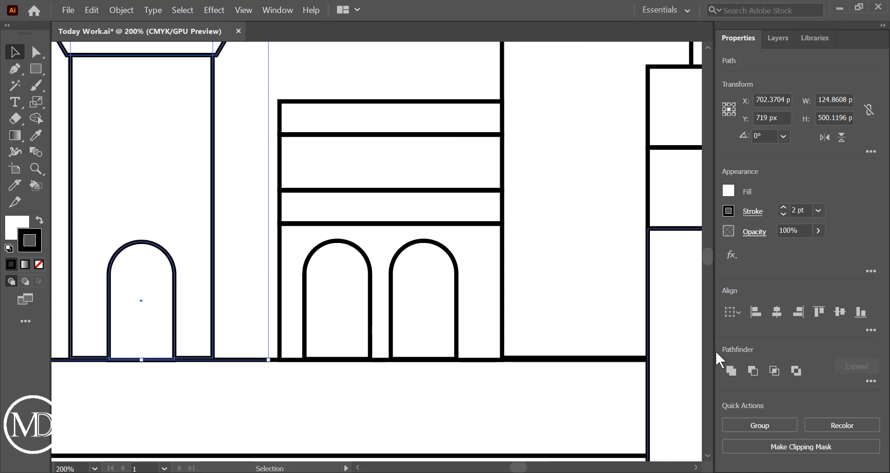
pyautogui.click(267, 371)
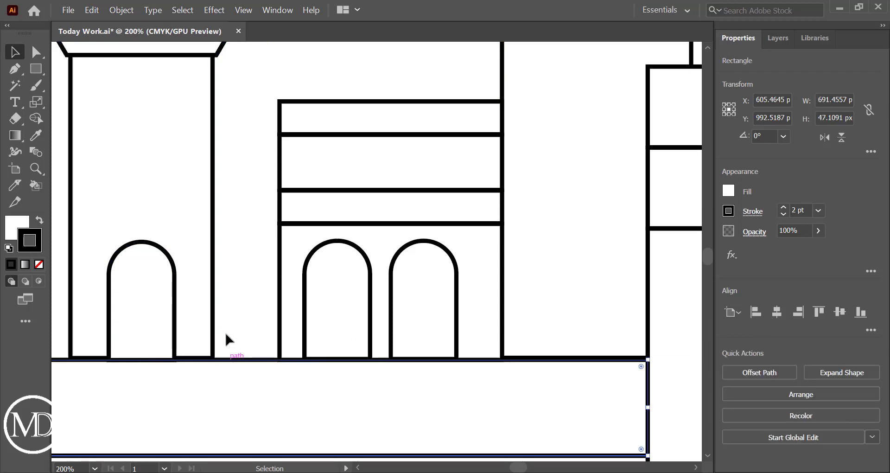
# Bottom-align the minaret's tower rectangle and its bottom arch.
pyautogui.scroll(2, 249, 304)
pyautogui.hscroll(-1, 249, 303)
pyautogui.hscroll(-4, 249, 302)
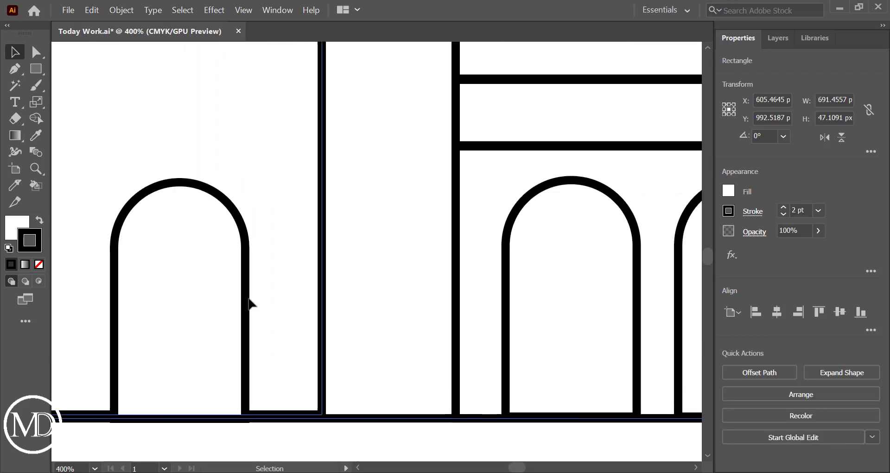
pyautogui.hscroll(-4, 211, 311)
pyautogui.moveTo(95, 282); pyautogui.dragTo(473, 318)
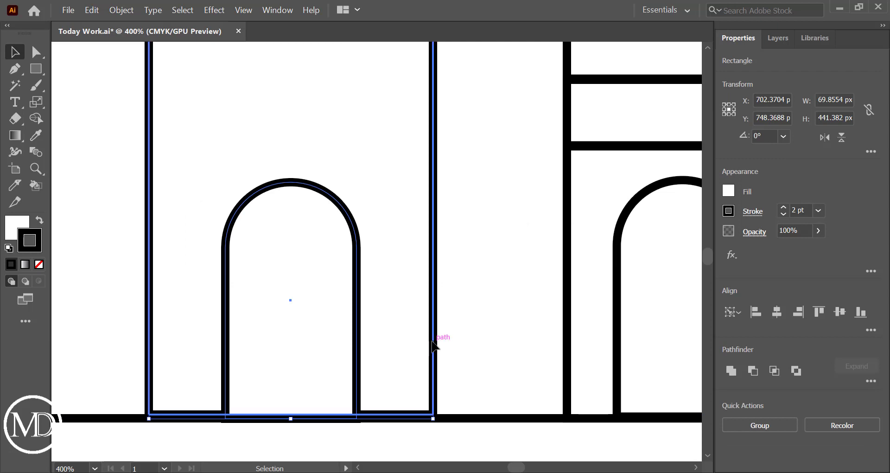
pyautogui.click(860, 312)
pyautogui.click(501, 321)
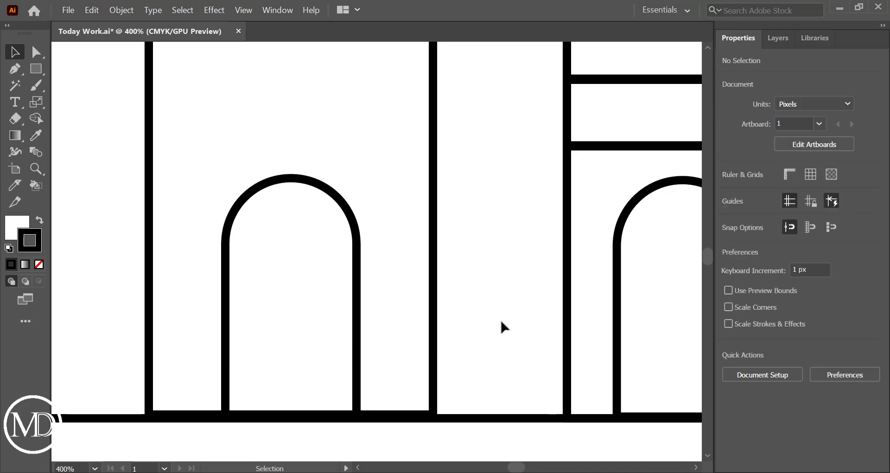
# Zoom out to the whole building and check the left minaret's placement.
pyautogui.hotkey('ctrl', '1')
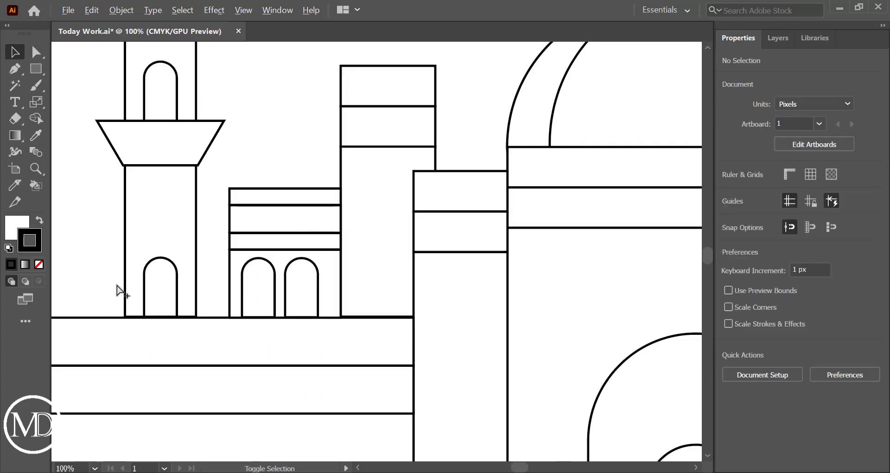
pyautogui.scroll(-1, 117, 291)
pyautogui.scroll(-1, 116, 291)
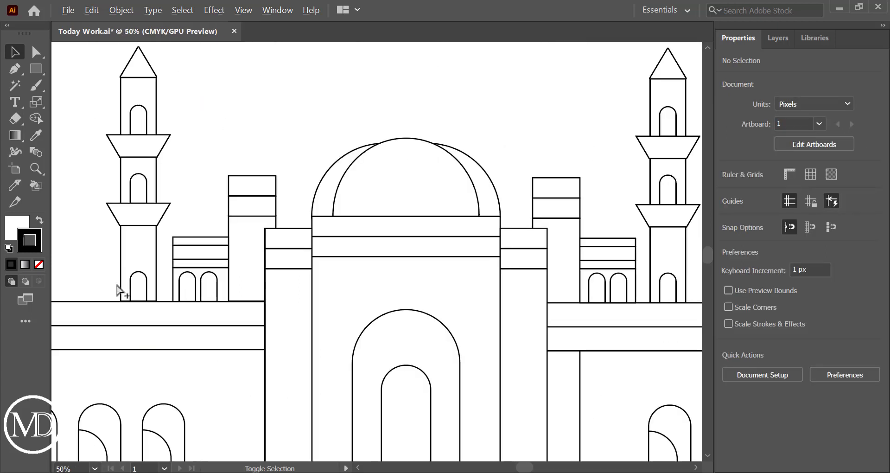
pyautogui.moveTo(95, 64); pyautogui.dragTo(160, 291)
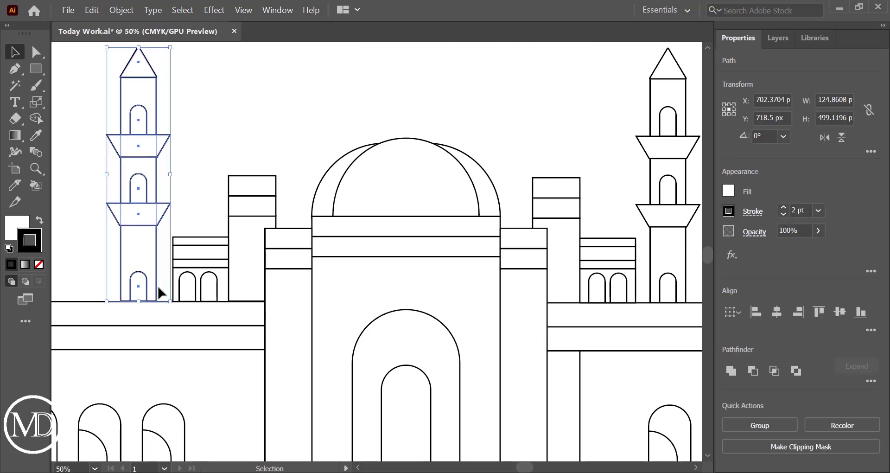
pyautogui.click(208, 183)
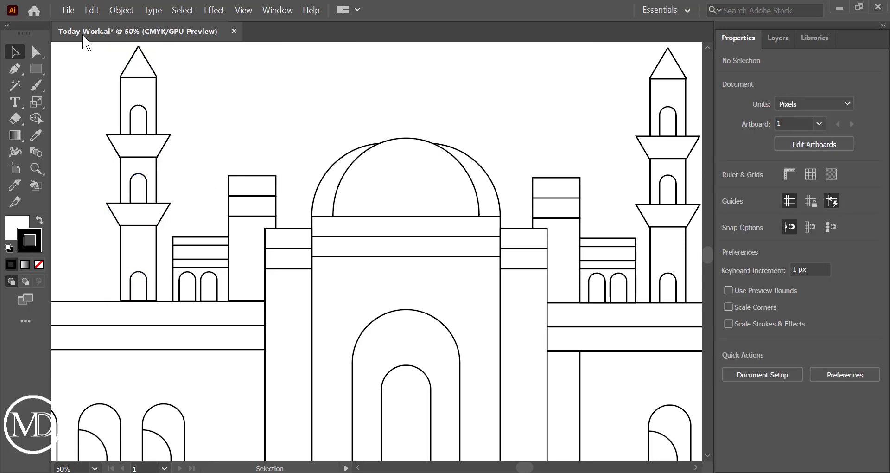
pyautogui.moveTo(86, 31); pyautogui.dragTo(167, 192)
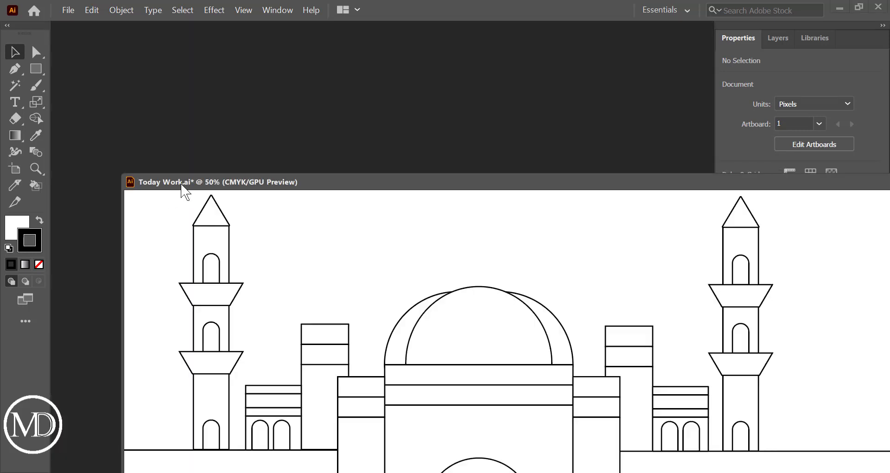
pyautogui.doubleClick(183, 185)
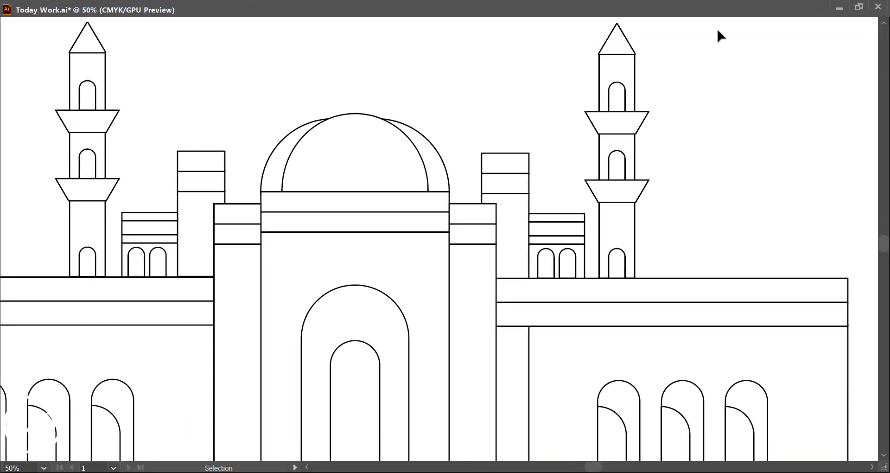
pyautogui.click(860, 7)
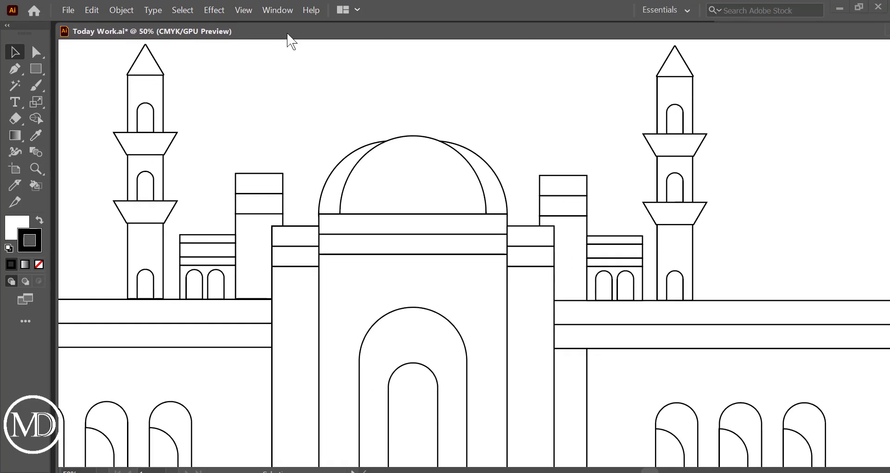
pyautogui.moveTo(353, 182); pyautogui.dragTo(286, 31)
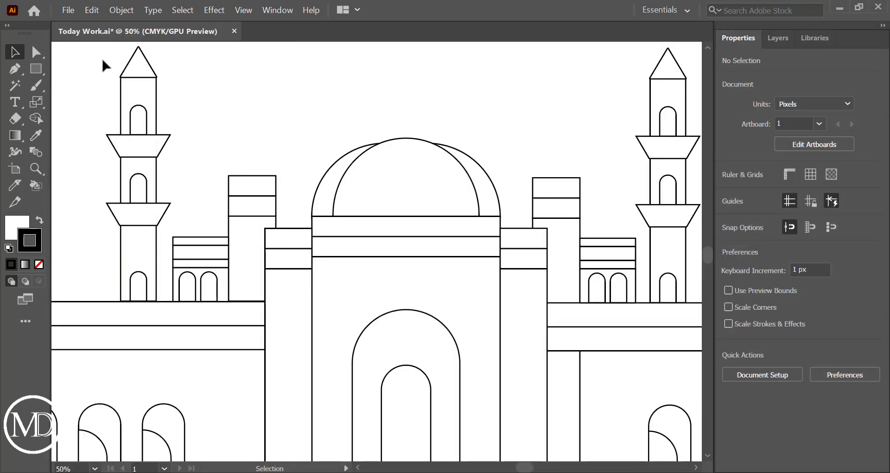
pyautogui.moveTo(103, 60)
pyautogui.mouseDown()
pyautogui.moveTo(158, 151)
pyautogui.moveTo(162, 295)
pyautogui.mouseUp()
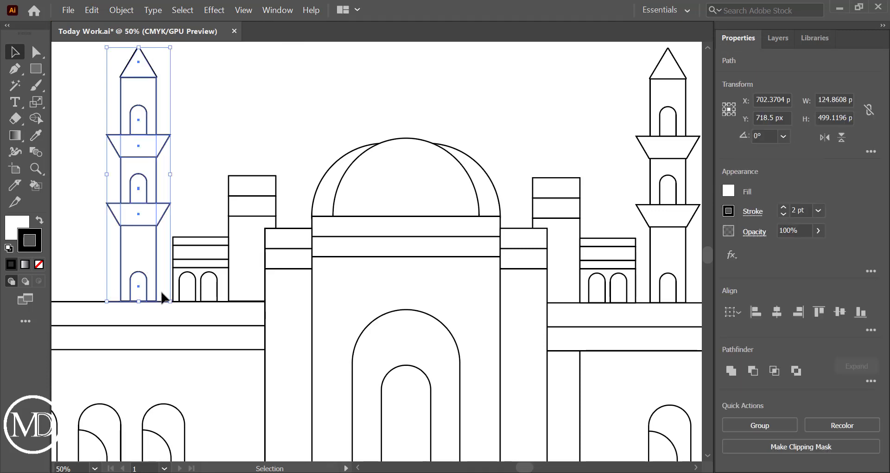
# Fine-tune the minaret's height with 1 px up and down nudges.
pyautogui.press('Up')
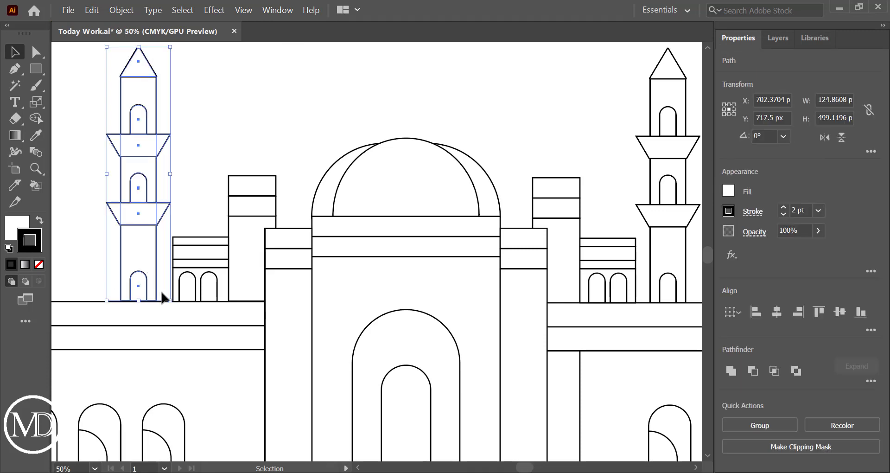
pyautogui.scroll(2, 162, 297)
pyautogui.scroll(1, 162, 297)
pyautogui.scroll(1, 162, 297)
pyautogui.scroll(1, 163, 297)
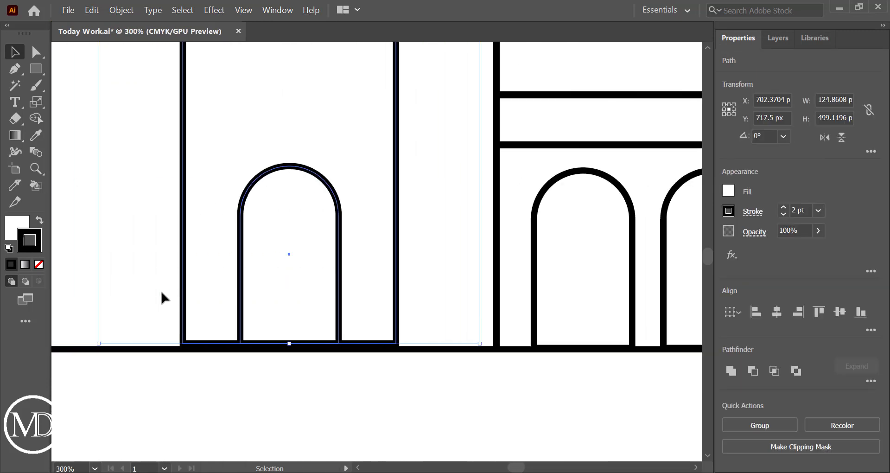
pyautogui.press('Down')
pyautogui.press('Down')
pyautogui.press('Up')
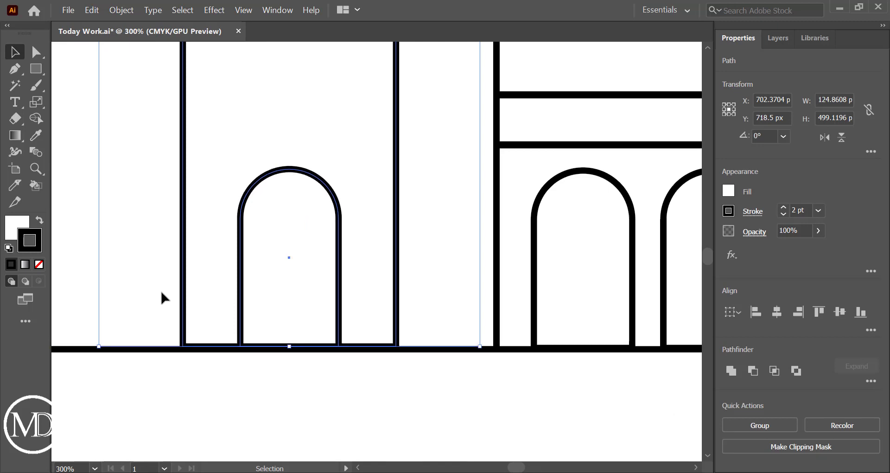
pyautogui.click(83, 270)
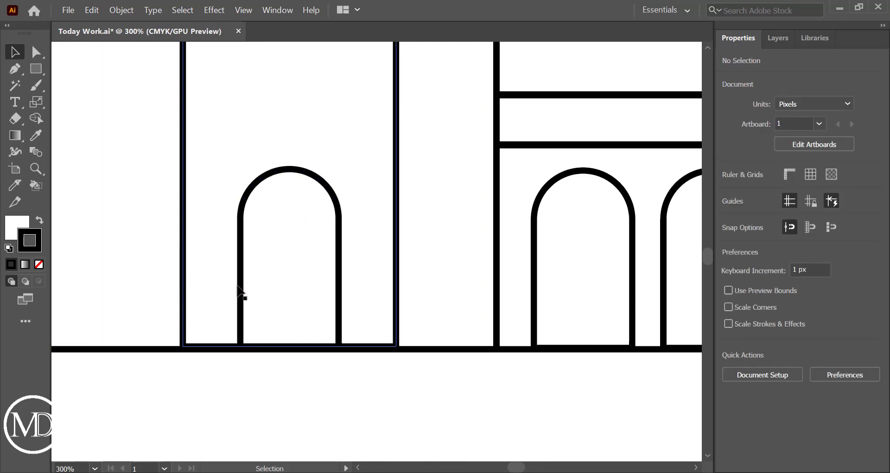
# Move the tower rectangle and bottom arch down onto the roofline.
pyautogui.moveTo(152, 253); pyautogui.dragTo(407, 274)
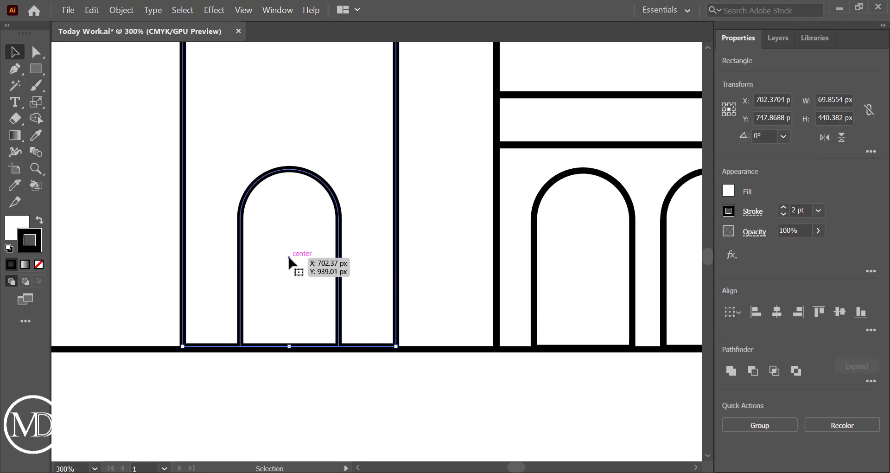
pyautogui.moveTo(289, 257); pyautogui.dragTo(289, 258)
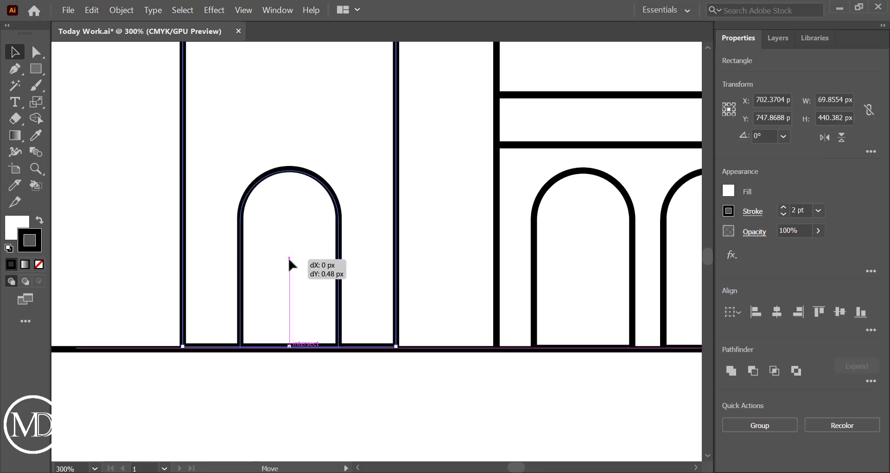
pyautogui.click(139, 248)
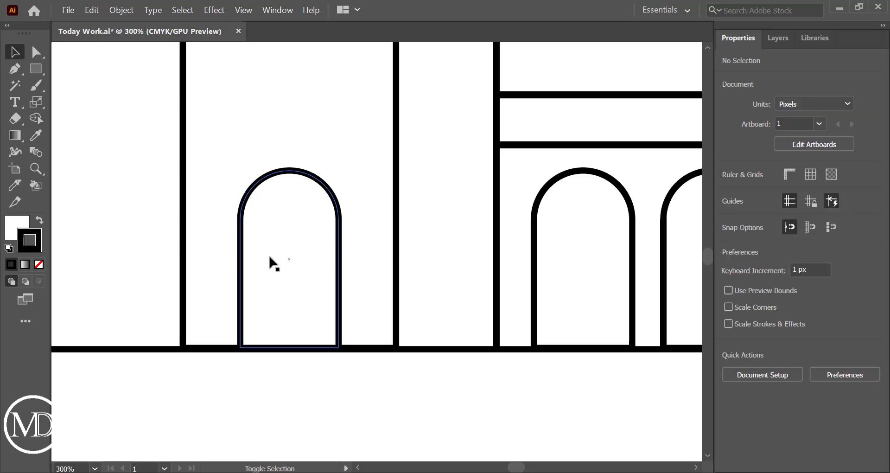
pyautogui.scroll(-3, 270, 259)
pyautogui.scroll(-2, 273, 263)
pyautogui.scroll(-1, 273, 262)
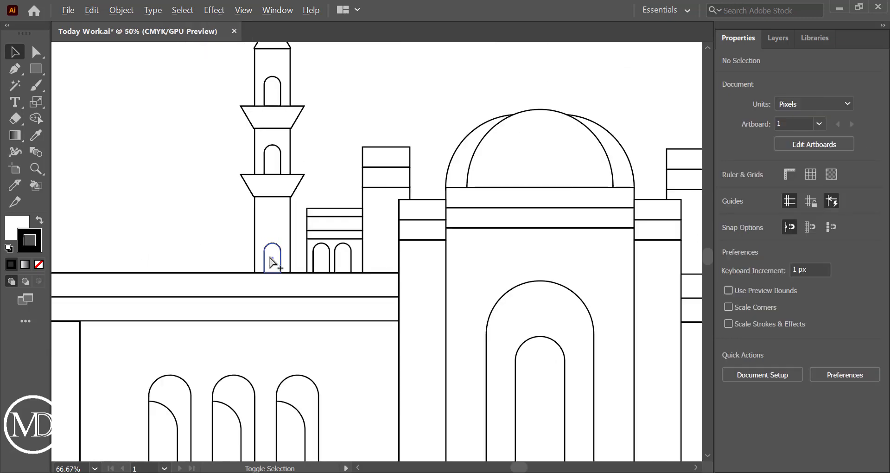
pyautogui.scroll(-3, 272, 263)
# Save the document and zoom out to 25% to view the whole artboard.
pyautogui.scroll(3, 449, 233)
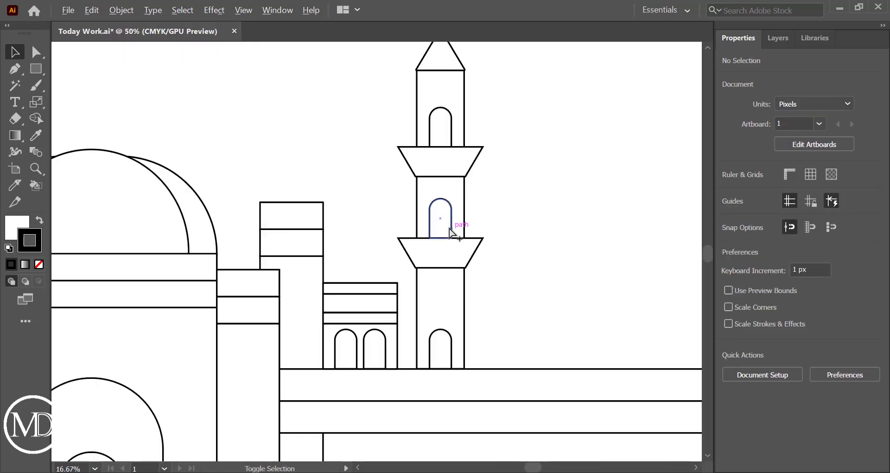
pyautogui.scroll(2, 450, 234)
pyautogui.scroll(-4, 449, 233)
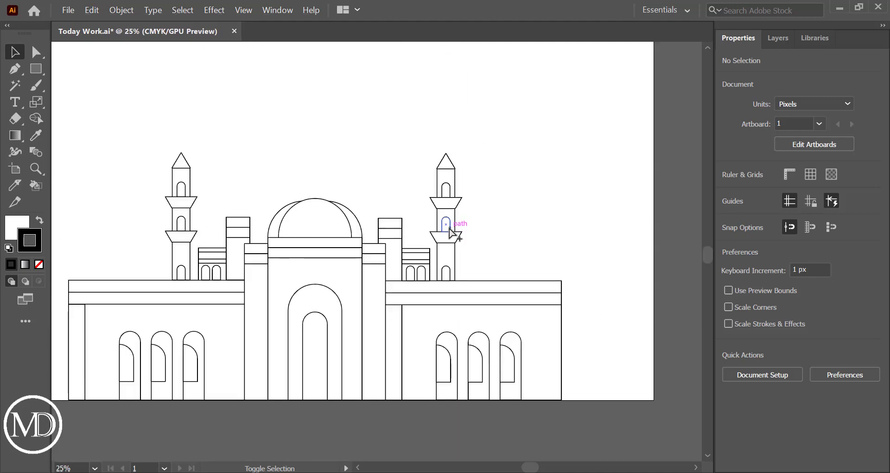
pyautogui.scroll(-2, 453, 224)
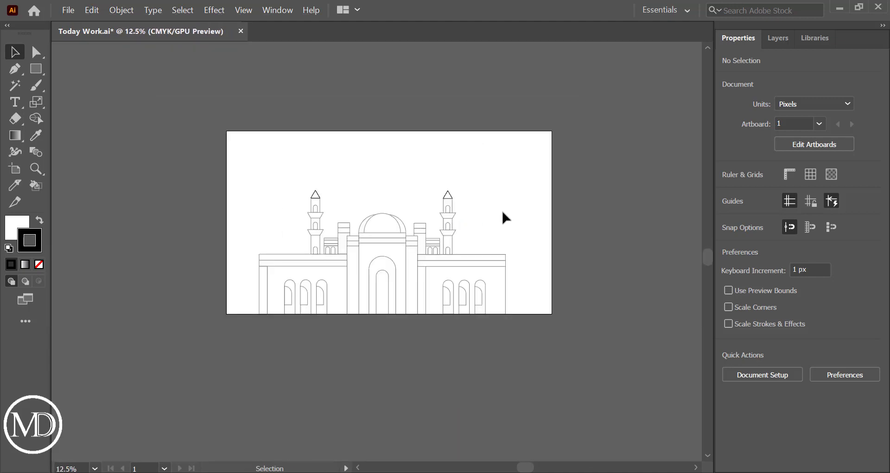
pyautogui.hotkey('ctrl', 's')
pyautogui.scroll(2, 363, 201)
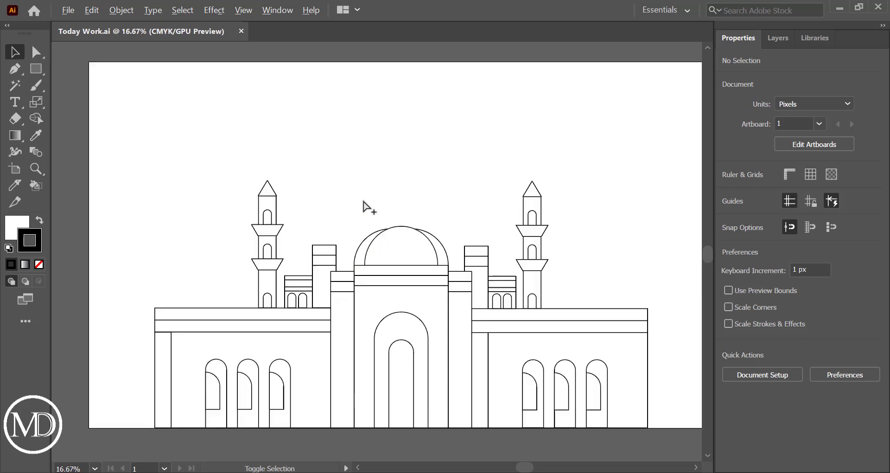
# Move the dome onto the left wing's roof and send it to the back.
pyautogui.moveTo(399, 236)
pyautogui.mouseDown()
pyautogui.moveTo(441, 254)
pyautogui.moveTo(207, 284)
pyautogui.mouseUp()
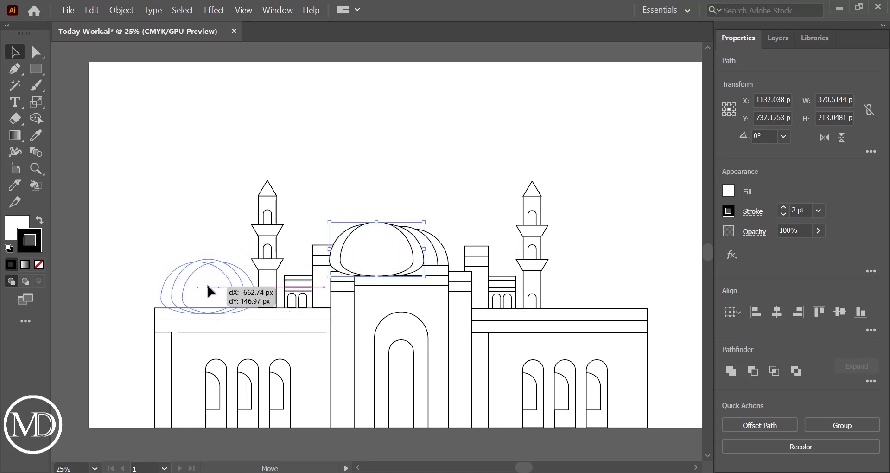
pyautogui.moveTo(206, 284); pyautogui.dragTo(205, 284)
pyautogui.click(195, 225)
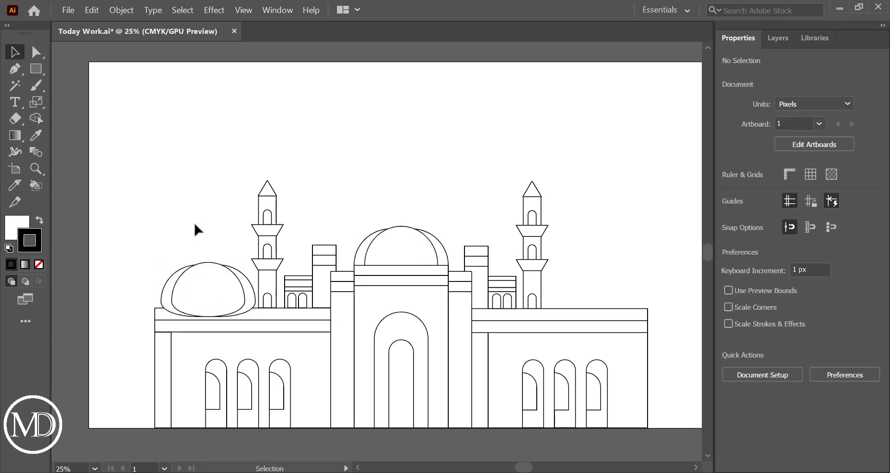
pyautogui.click(243, 292)
pyautogui.rightClick(247, 294)
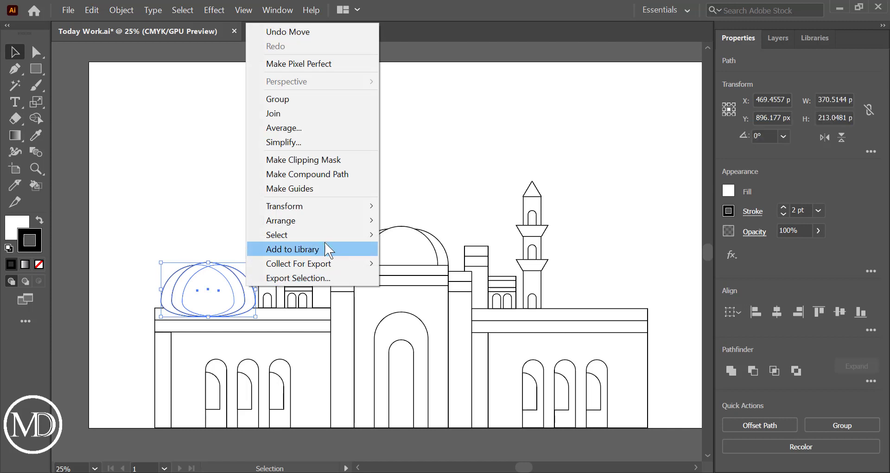
pyautogui.moveTo(281, 221)
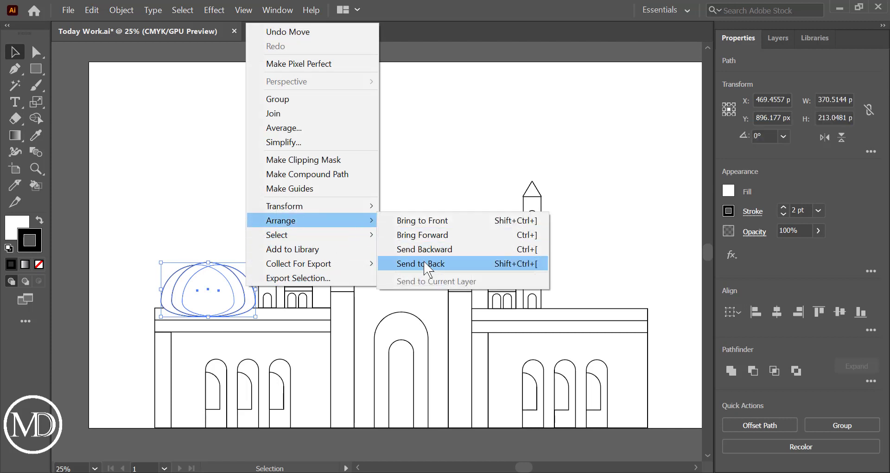
pyautogui.click(425, 266)
pyautogui.click(184, 208)
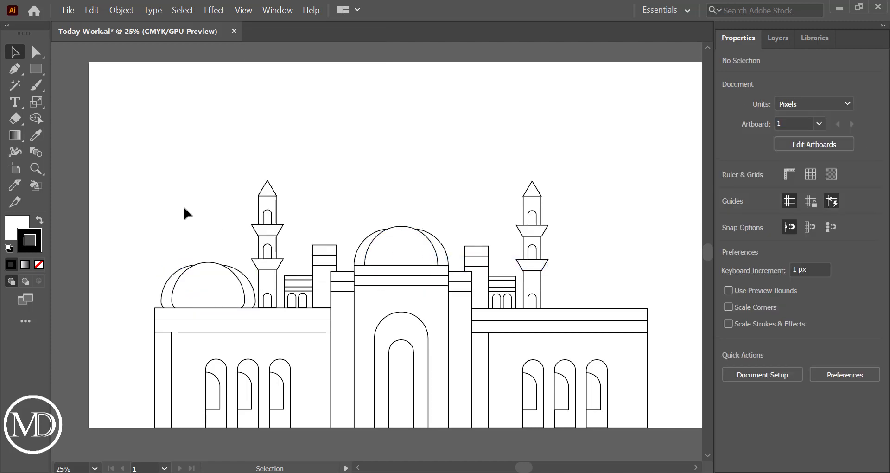
# Lower the left dome about 12 px so its base sits on the roof.
pyautogui.moveTo(164, 252); pyautogui.dragTo(200, 271)
pyautogui.moveTo(243, 296); pyautogui.dragTo(243, 297)
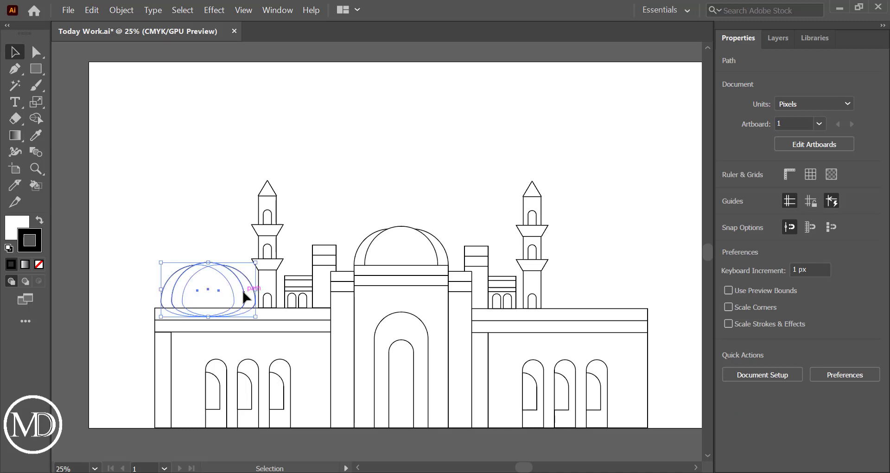
pyautogui.moveTo(243, 290); pyautogui.dragTo(238, 293)
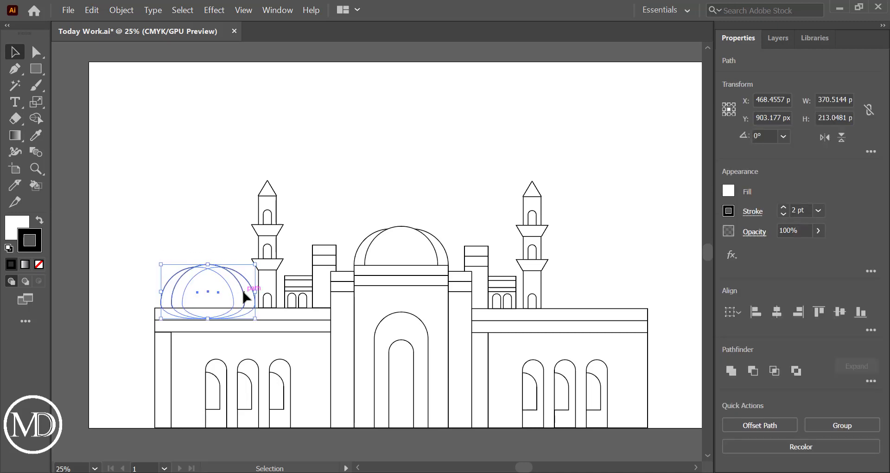
pyautogui.click(124, 238)
# Save, then place a copy of the left dome on the right wing's roof.
pyautogui.hotkey('ctrl', 's')
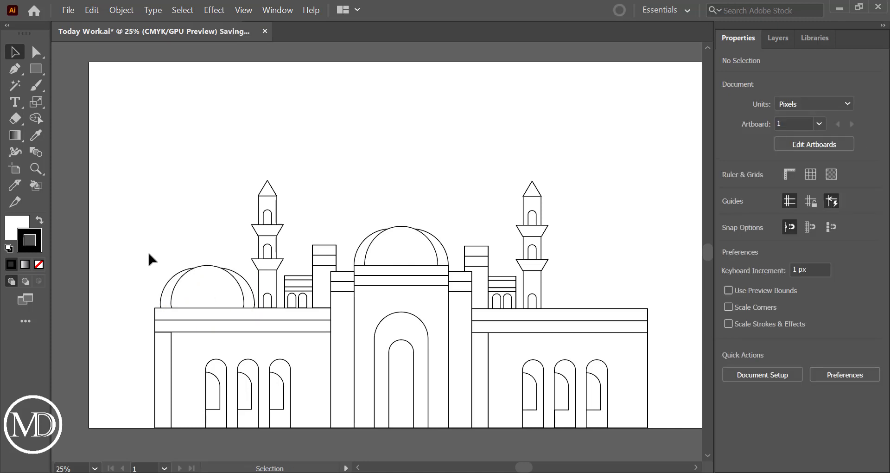
pyautogui.moveTo(146, 249)
pyautogui.mouseDown()
pyautogui.moveTo(247, 299)
pyautogui.moveTo(317, 283)
pyautogui.moveTo(600, 294)
pyautogui.mouseUp()
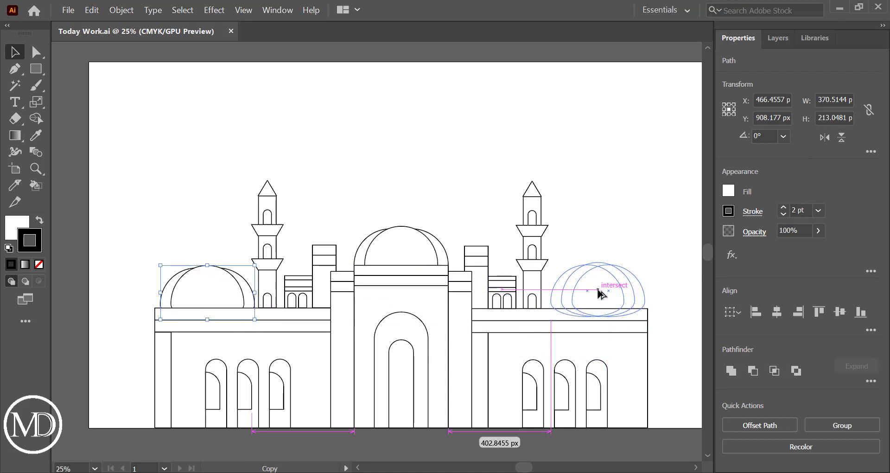
pyautogui.moveTo(600, 293); pyautogui.dragTo(598, 295)
pyautogui.click(671, 280)
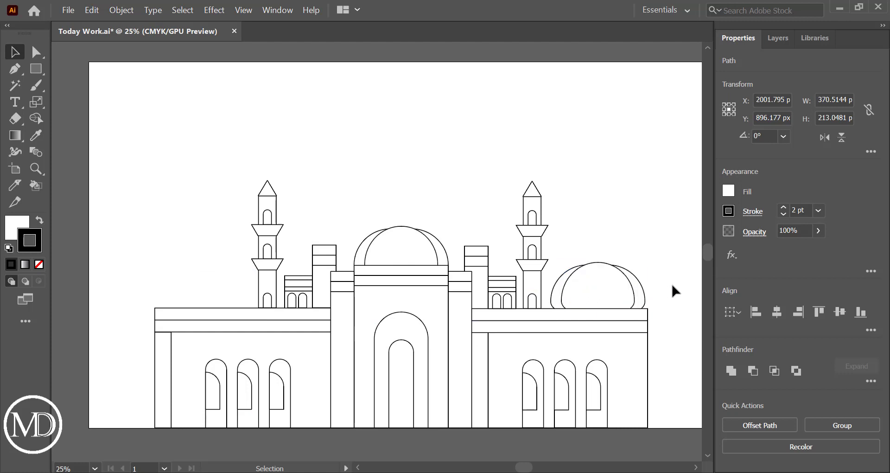
pyautogui.press('ctrl')
pyautogui.hotkey('ctrl', 's')
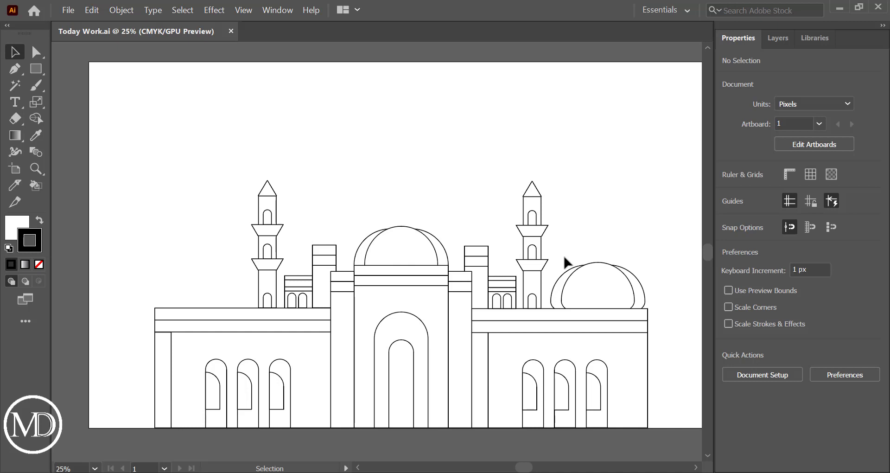
# Undo that copy and re-copy the dome to the right of the right minaret.
pyautogui.hotkey('ctrl', 'z')
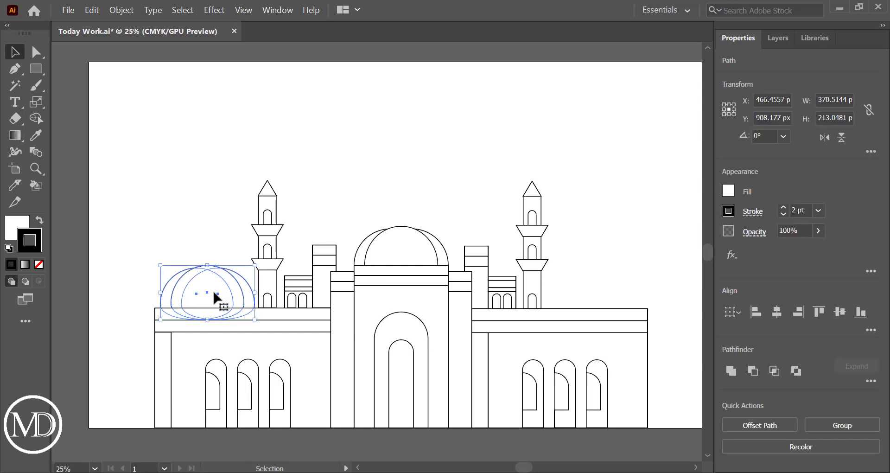
pyautogui.moveTo(212, 296); pyautogui.dragTo(596, 285)
pyautogui.click(678, 286)
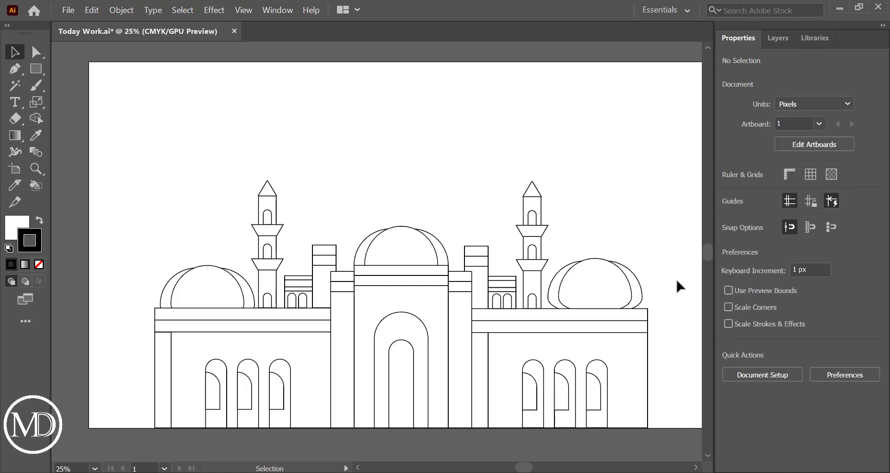
# Nudge the right dome down three steps and the left dome down 1 px.
pyautogui.moveTo(655, 250); pyautogui.dragTo(553, 306)
pyautogui.press('Down')
pyautogui.press('Down')
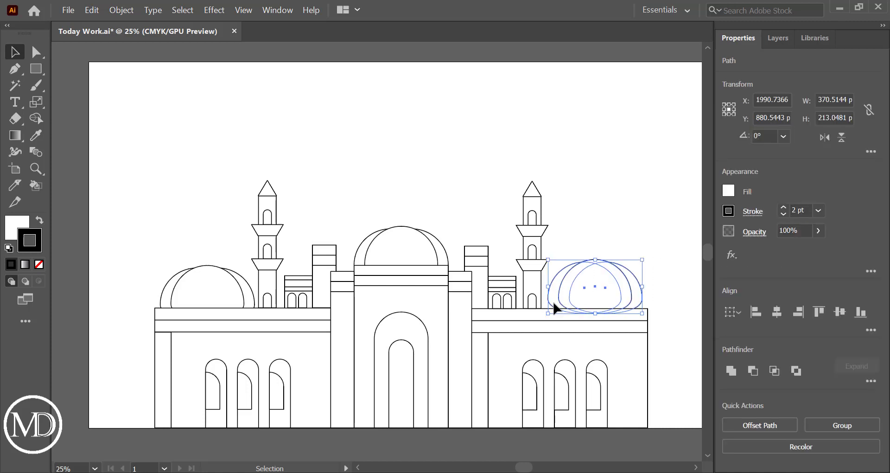
pyautogui.press('Down')
pyautogui.press('Down')
pyautogui.press('Down')
pyautogui.press('Down')
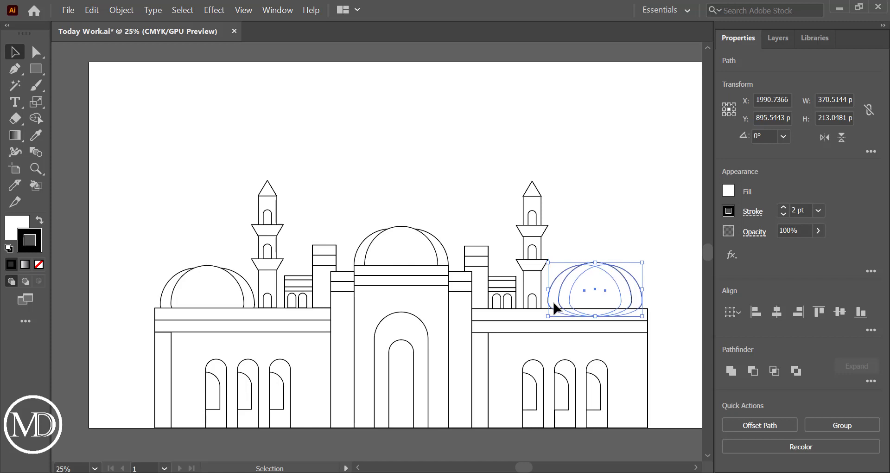
pyautogui.press('Down')
pyautogui.press('Down')
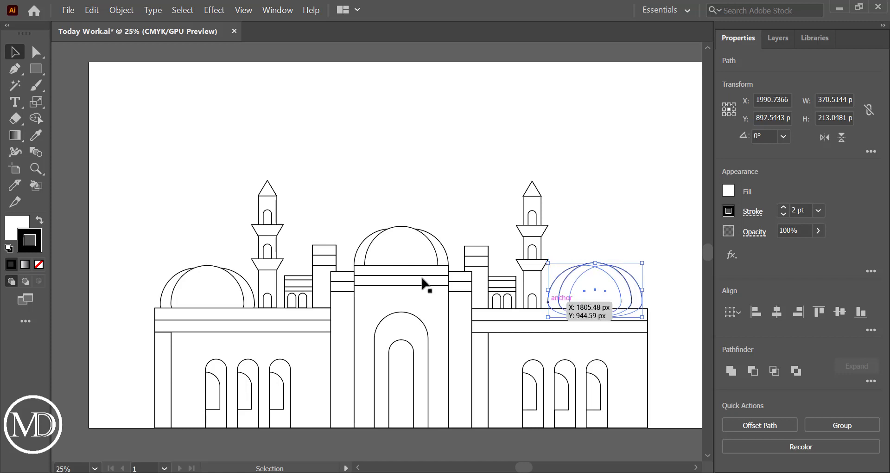
pyautogui.moveTo(171, 237); pyautogui.dragTo(229, 296)
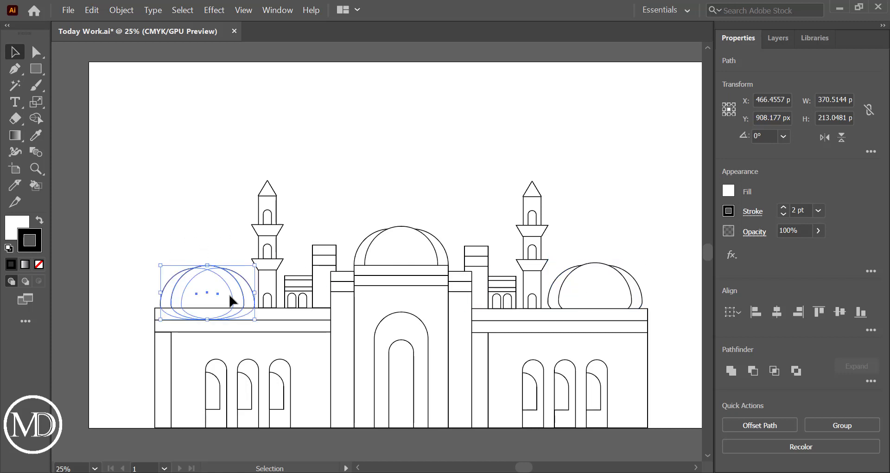
pyautogui.press('Down')
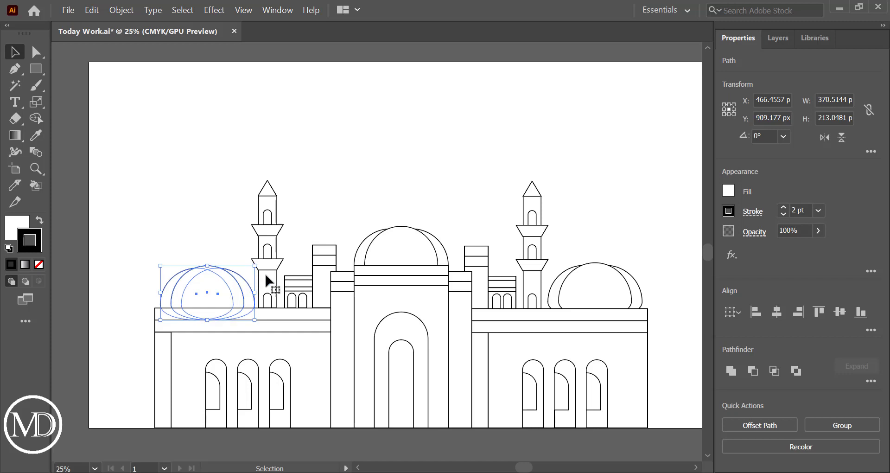
pyautogui.click(615, 221)
# Nudge the right dome down two more steps to match the left, then save.
pyautogui.moveTo(642, 252); pyautogui.dragTo(556, 291)
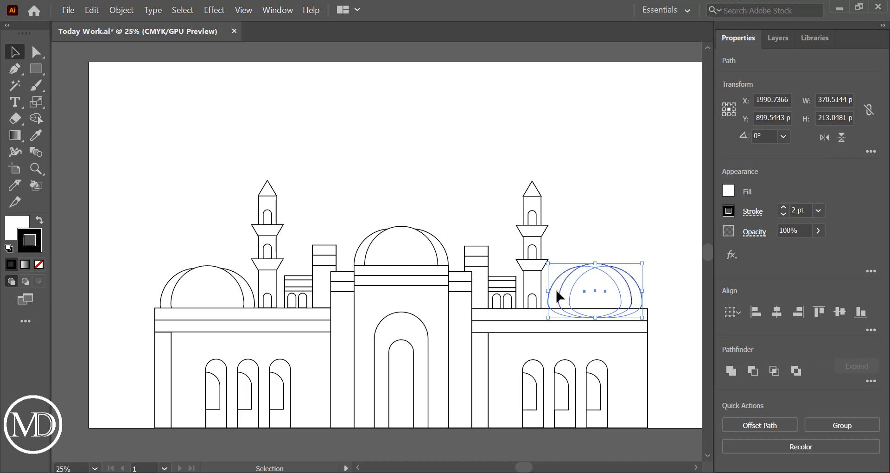
pyautogui.press('Down')
pyautogui.press('Down')
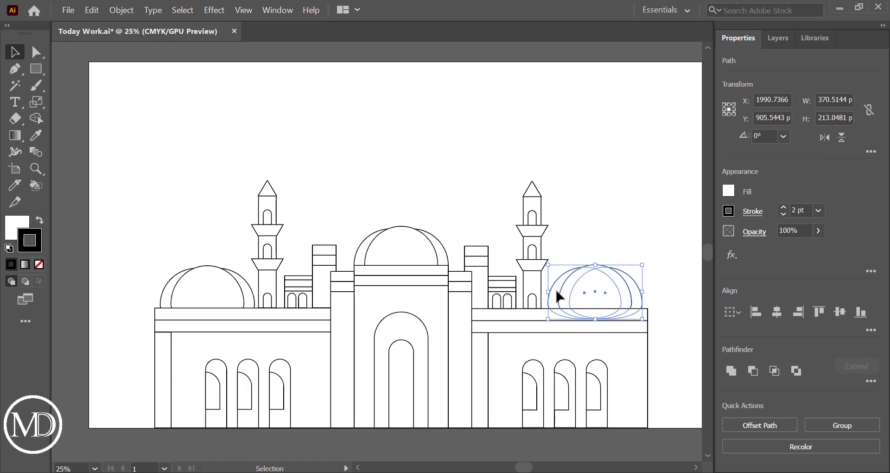
pyautogui.press('Down')
pyautogui.click(607, 225)
pyautogui.hotkey('ctrl', 's')
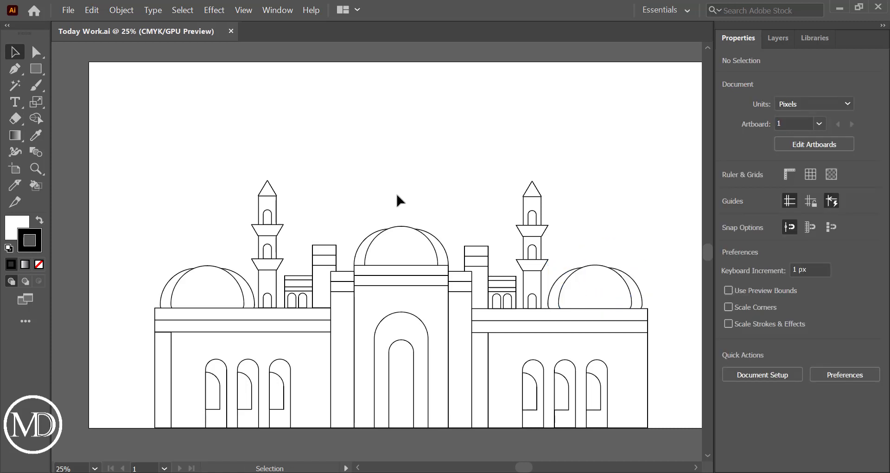
pyautogui.scroll(2, 397, 195)
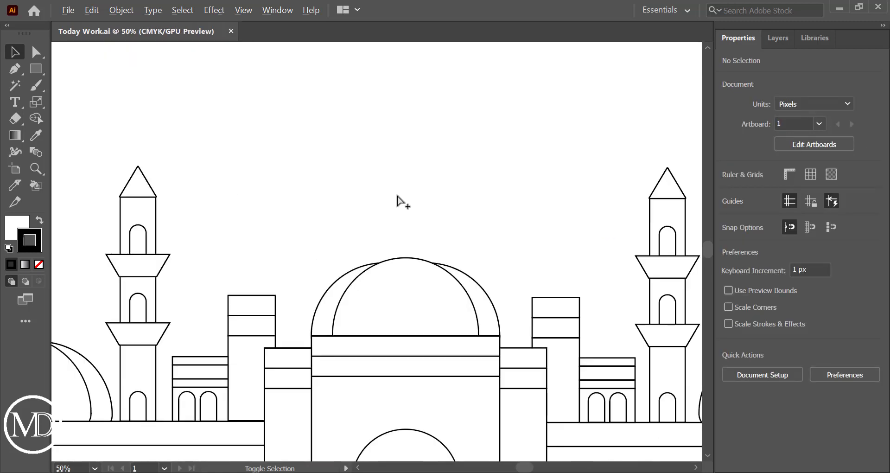
# Draw a circle atop the central dome with the Ellipse tool, sized 74.833 px.
pyautogui.click(39, 69)
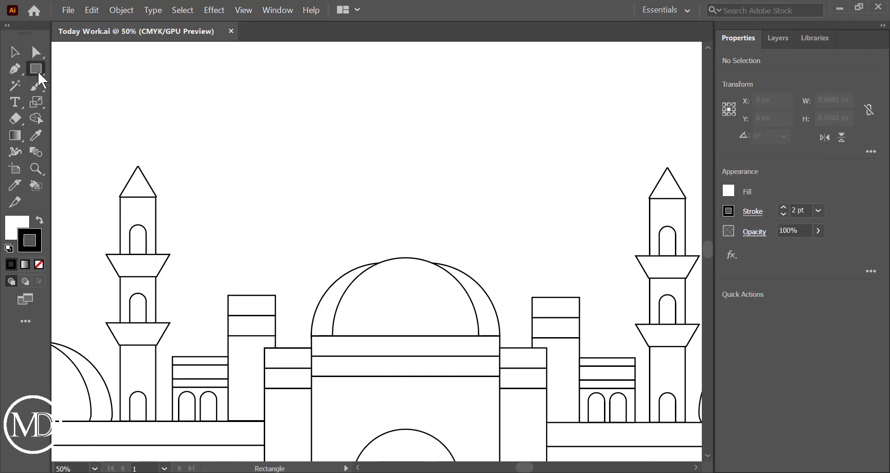
pyautogui.moveTo(37, 70); pyautogui.dragTo(67, 84)
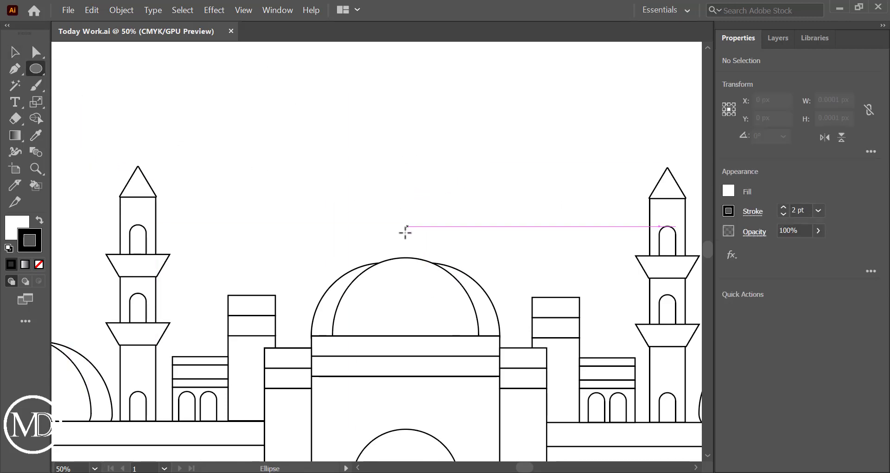
pyautogui.moveTo(406, 241); pyautogui.dragTo(429, 248)
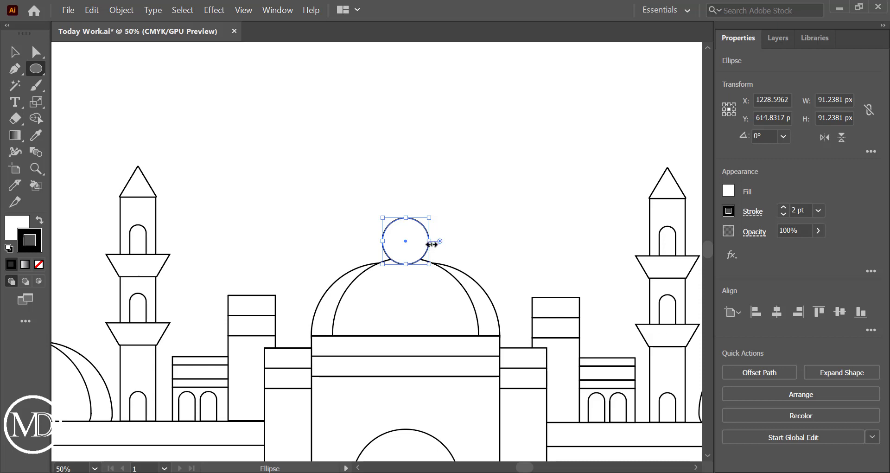
pyautogui.moveTo(431, 244); pyautogui.dragTo(426, 240)
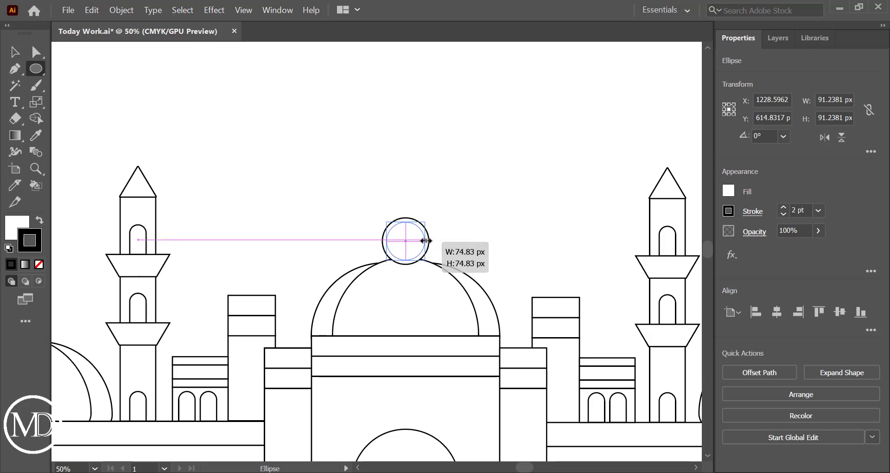
pyautogui.click(14, 52)
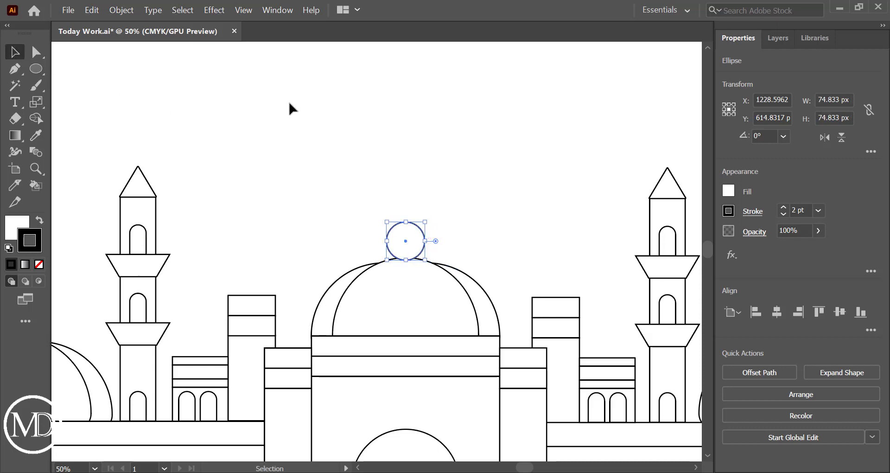
pyautogui.click(320, 128)
pyautogui.click(414, 240)
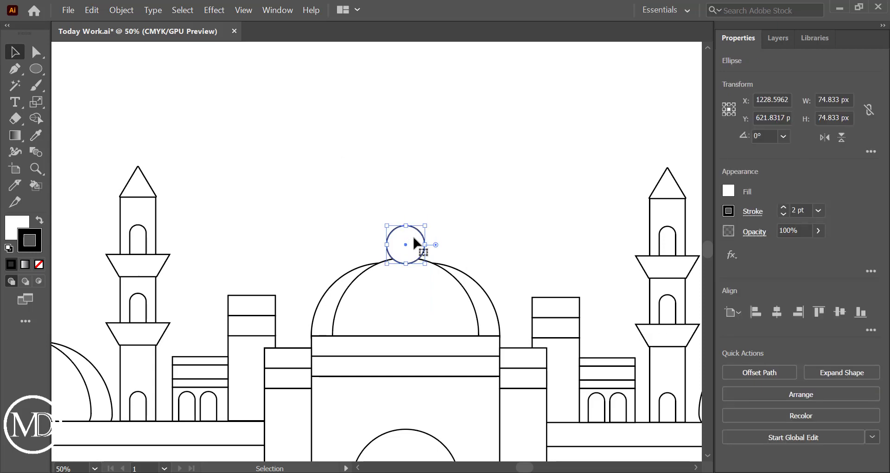
# Send the dome-top circle behind the dome and shrink it slightly.
pyautogui.rightClick(415, 242)
pyautogui.moveTo(459, 407)
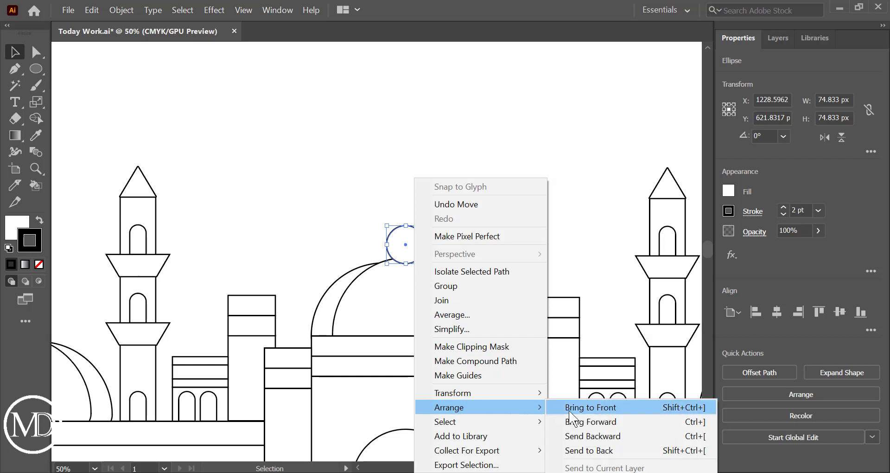
pyautogui.click(589, 451)
pyautogui.click(496, 224)
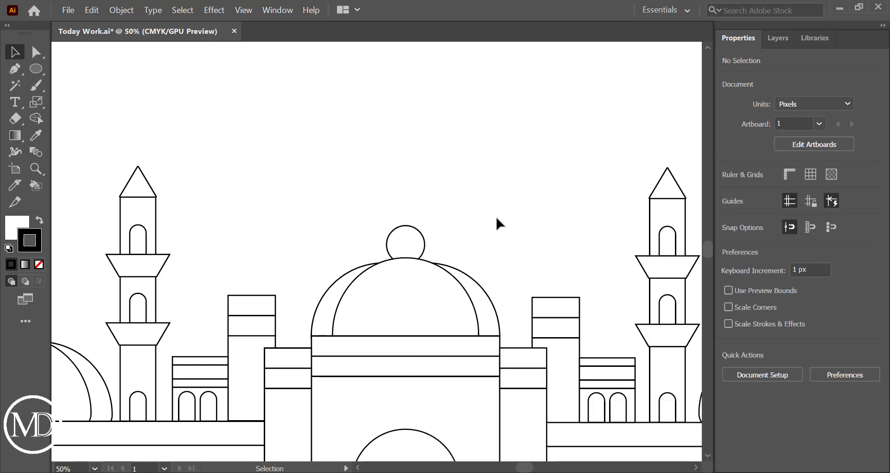
pyautogui.click(395, 237)
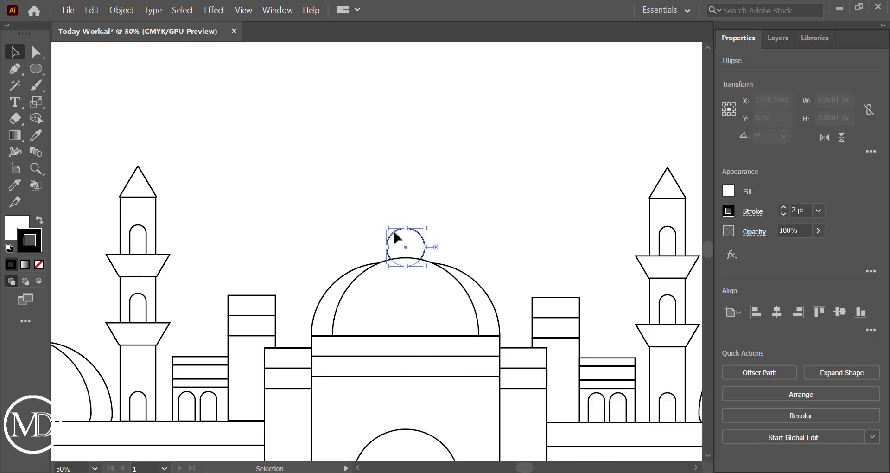
pyautogui.click(507, 222)
pyautogui.click(425, 246)
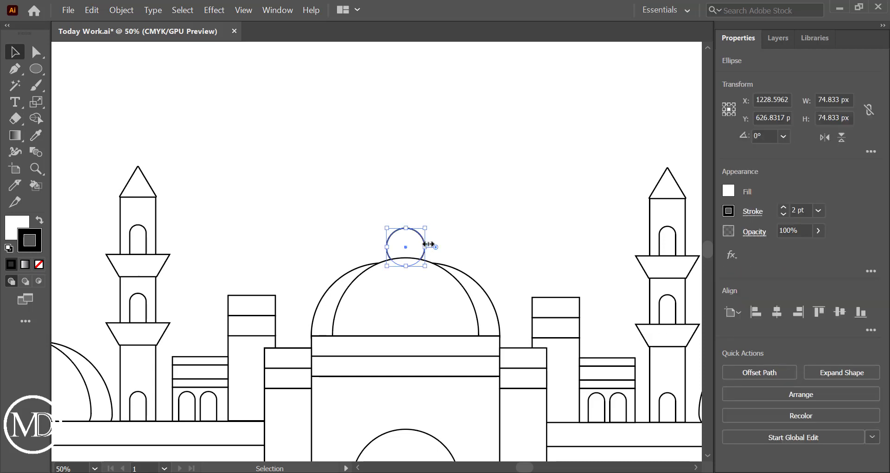
pyautogui.moveTo(429, 245); pyautogui.dragTo(424, 241)
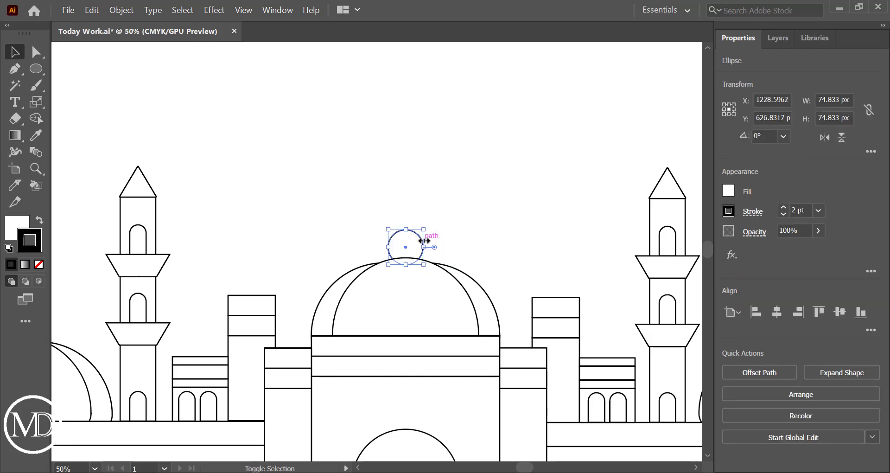
# Nudge the circle up onto the dome's peak and shrink it to about 56.6 px.
pyautogui.click(444, 232)
pyautogui.click(410, 249)
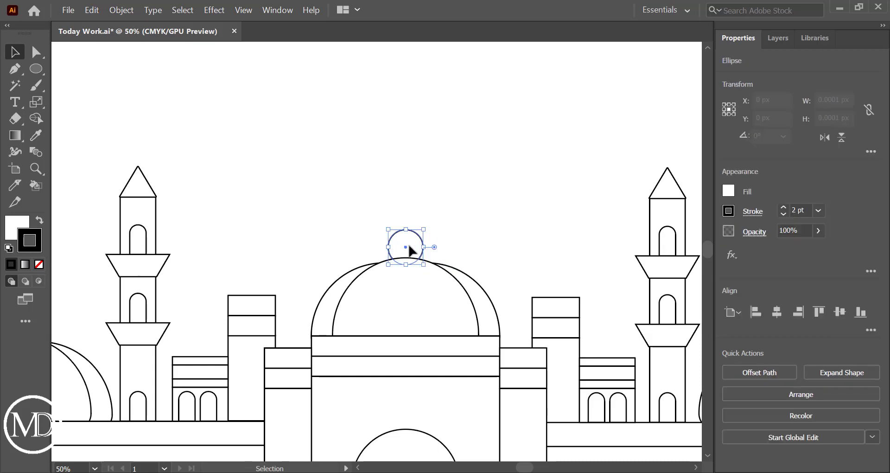
pyautogui.press('Up')
pyautogui.press('Up')
pyautogui.press('Up')
pyautogui.press('Up')
pyautogui.press('Up')
pyautogui.press('Up')
pyautogui.press('Up')
pyautogui.press('Up')
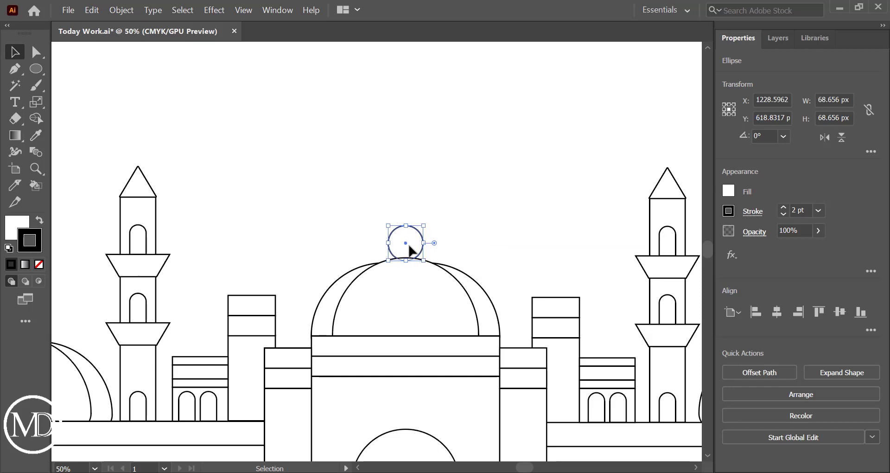
pyautogui.press('Up')
pyautogui.press('Up')
pyautogui.press('Up')
pyautogui.press('Up')
pyautogui.press('Up')
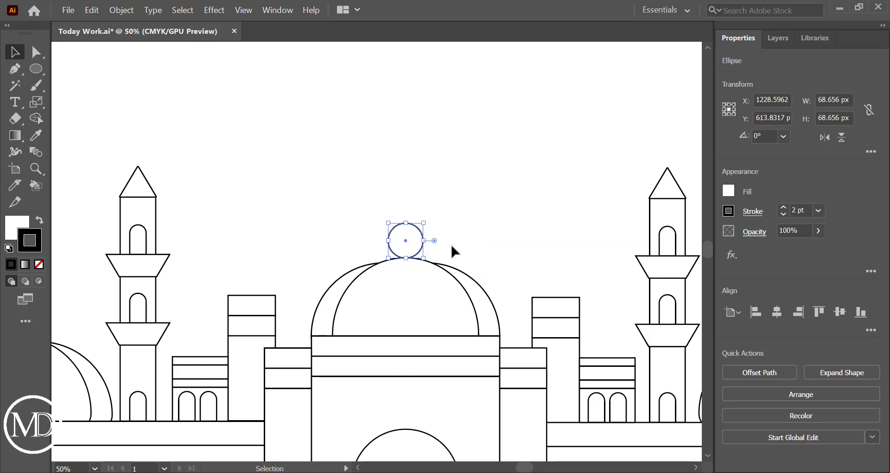
pyautogui.click(469, 243)
pyautogui.click(411, 241)
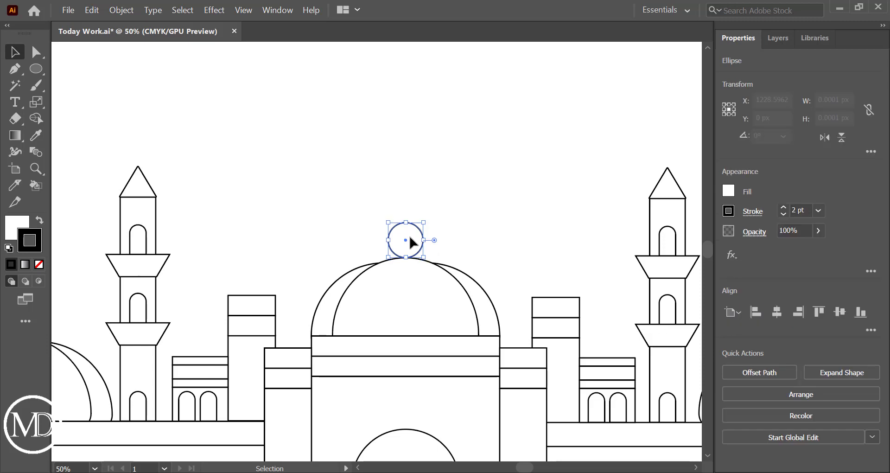
pyautogui.click(492, 235)
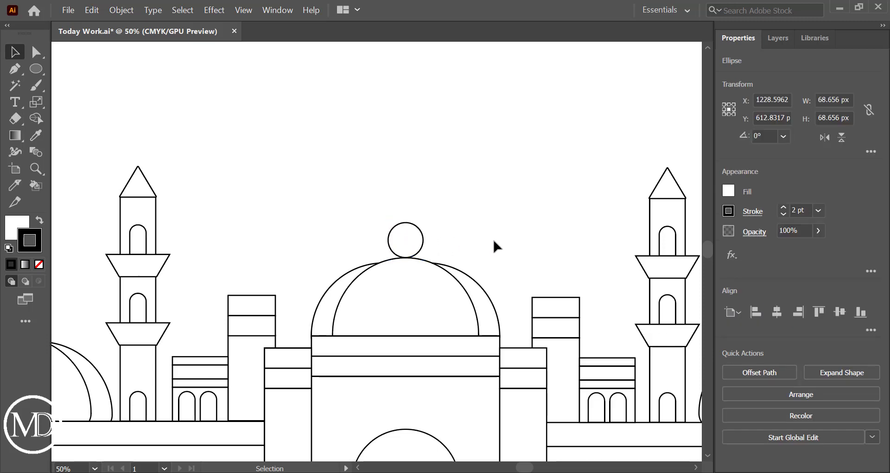
pyautogui.click(410, 241)
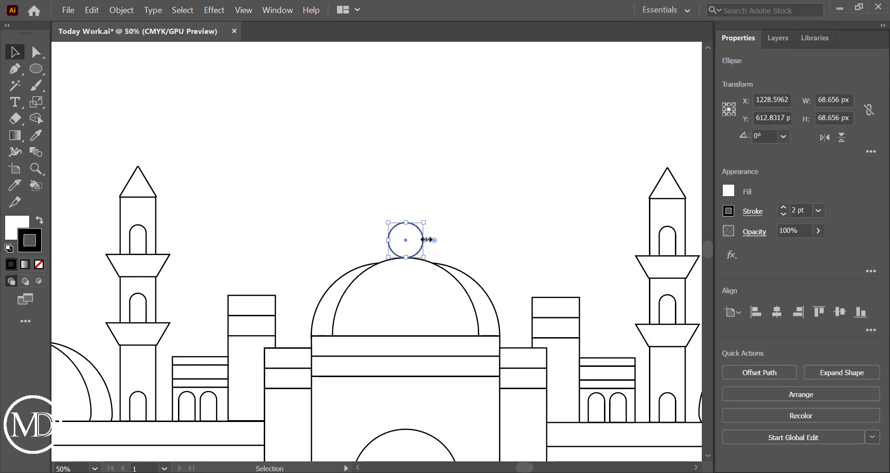
pyautogui.moveTo(428, 240); pyautogui.dragTo(422, 238)
pyautogui.press('Down')
pyautogui.press('Down')
pyautogui.press('Down')
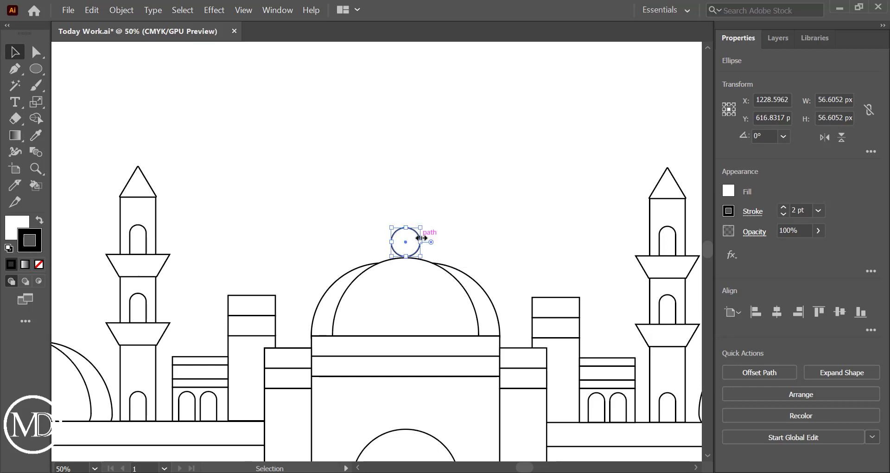
pyautogui.hotkey('ctrl', '+')
pyautogui.hotkey('ctrl', '+')
# Place a copy of the circle above it, centre the pair horizontally, and save.
pyautogui.press('Down')
pyautogui.press('Down')
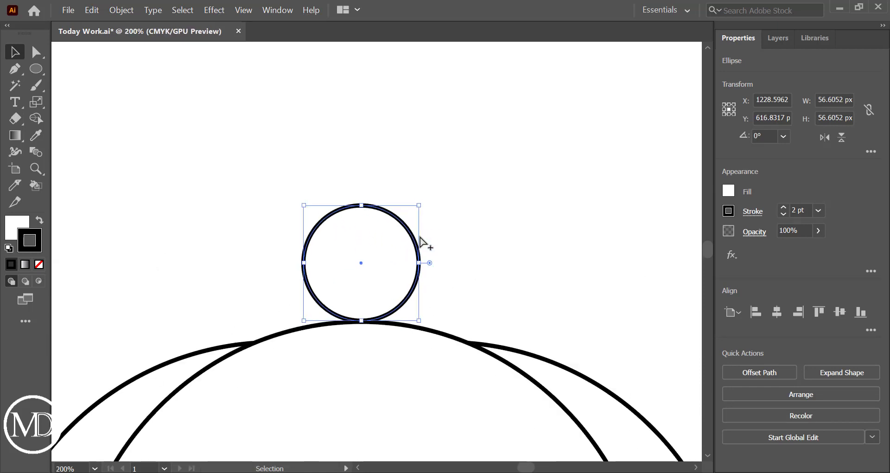
pyautogui.click(454, 240)
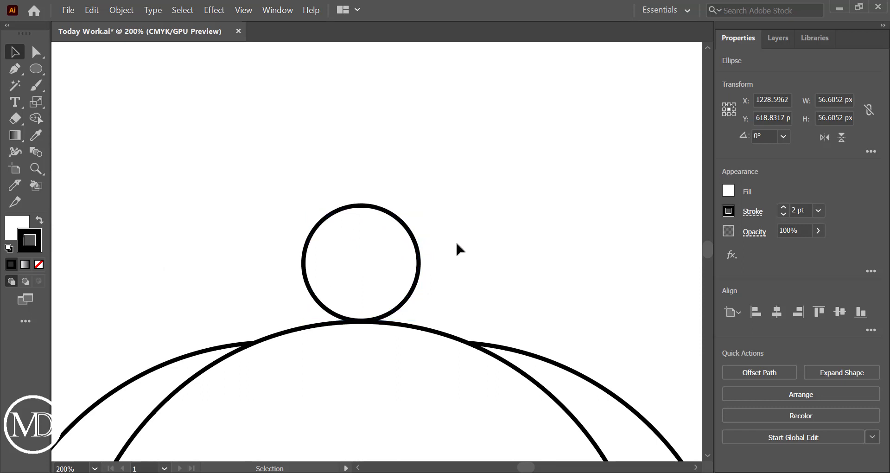
pyautogui.click(377, 264)
pyautogui.moveTo(379, 265)
pyautogui.mouseDown()
pyautogui.moveTo(382, 151)
pyautogui.moveTo(406, 147)
pyautogui.moveTo(365, 166)
pyautogui.mouseUp()
pyautogui.moveTo(273, 123); pyautogui.dragTo(416, 254)
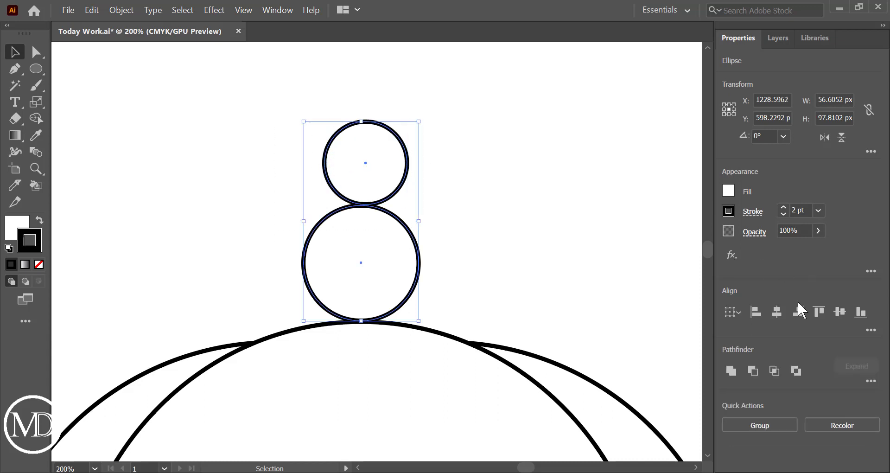
pyautogui.click(777, 312)
pyautogui.click(535, 251)
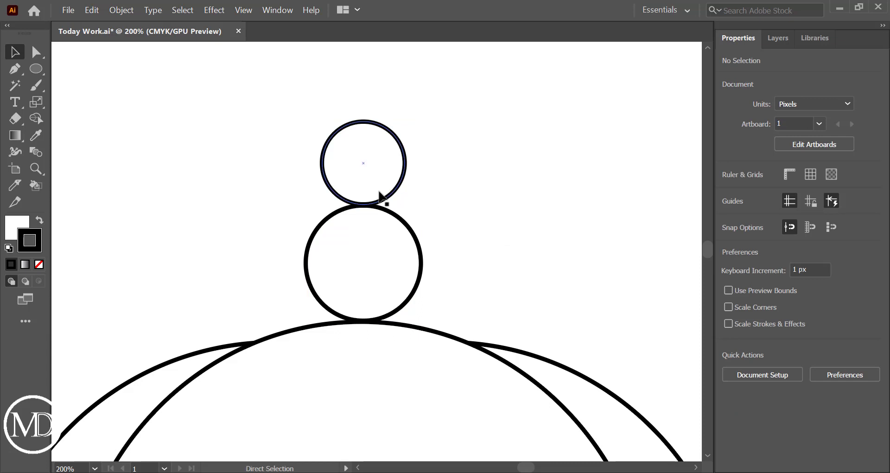
pyautogui.hotkey('ctrl', 's')
# Move both stacked circles lower onto the dome's peak and save.
pyautogui.scroll(-3, 504, 218)
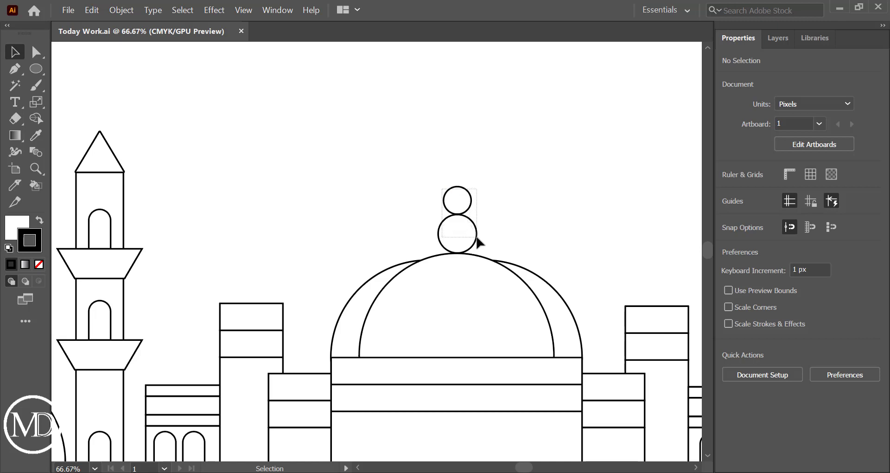
pyautogui.moveTo(449, 201)
pyautogui.mouseDown()
pyautogui.moveTo(476, 241)
pyautogui.moveTo(471, 220)
pyautogui.moveTo(461, 248)
pyautogui.mouseUp()
pyautogui.click(499, 216)
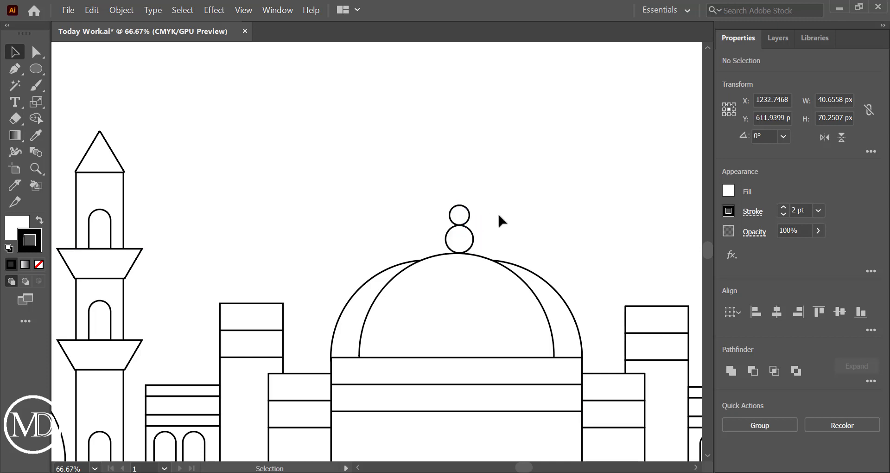
pyautogui.scroll(2, 497, 210)
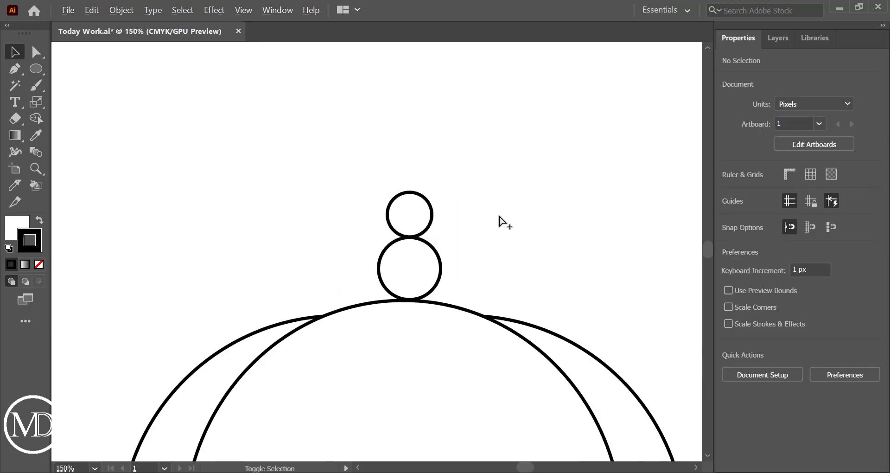
pyautogui.hotkey('ctrl', 's')
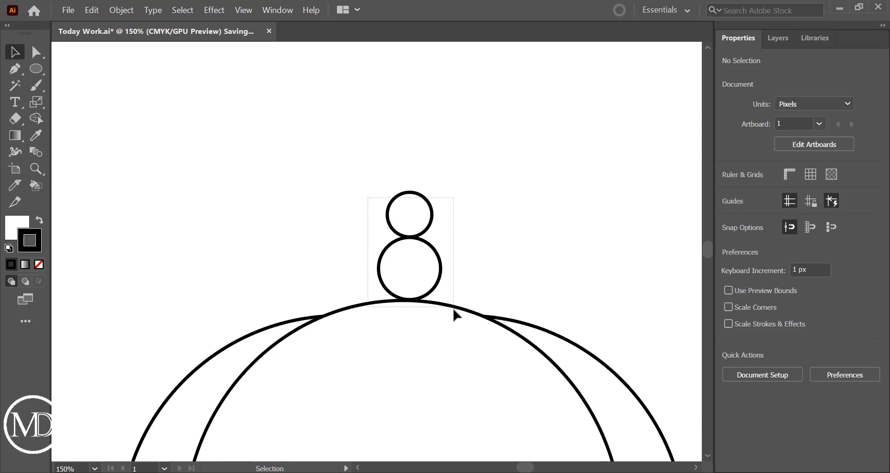
# Centre all the mosque artwork horizontally.
pyautogui.hotkey('ctrl', 'a')
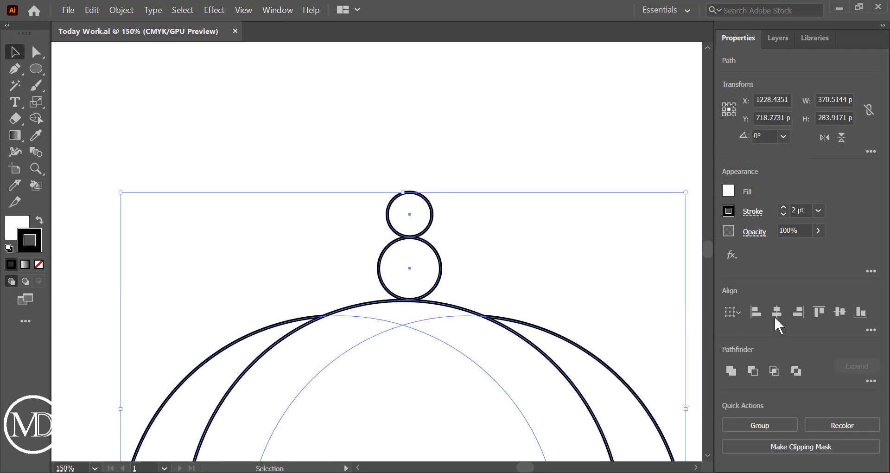
pyautogui.click(776, 313)
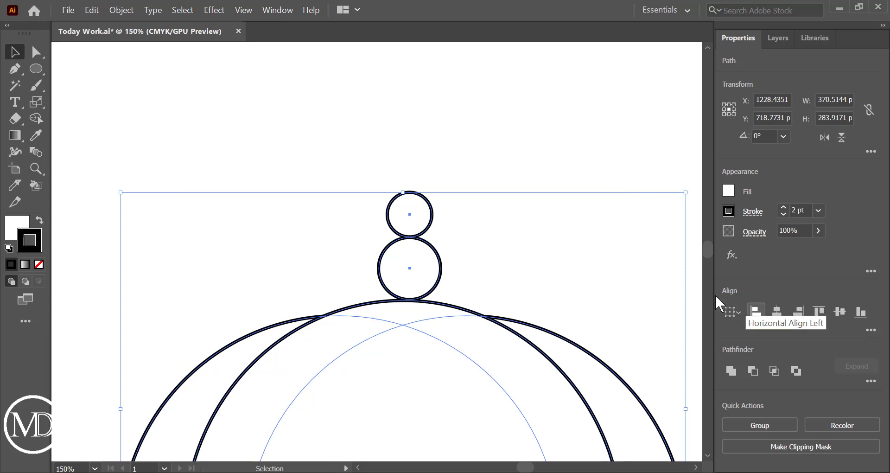
pyautogui.click(558, 135)
# Centre the two finial circles horizontally on the dome's inner arch as key object, then save.
pyautogui.click(427, 324)
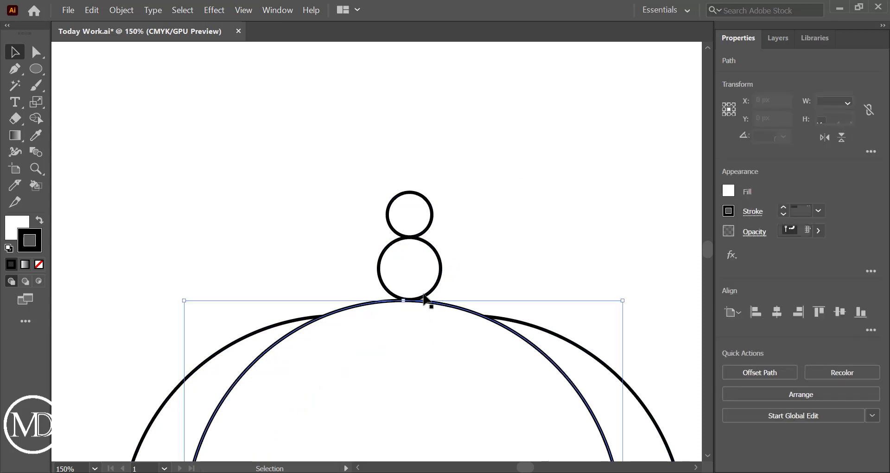
pyautogui.keyDown('shift'); pyautogui.click(423, 279); pyautogui.keyUp('shift')
pyautogui.keyDown('shift'); pyautogui.click(421, 233); pyautogui.keyUp('shift')
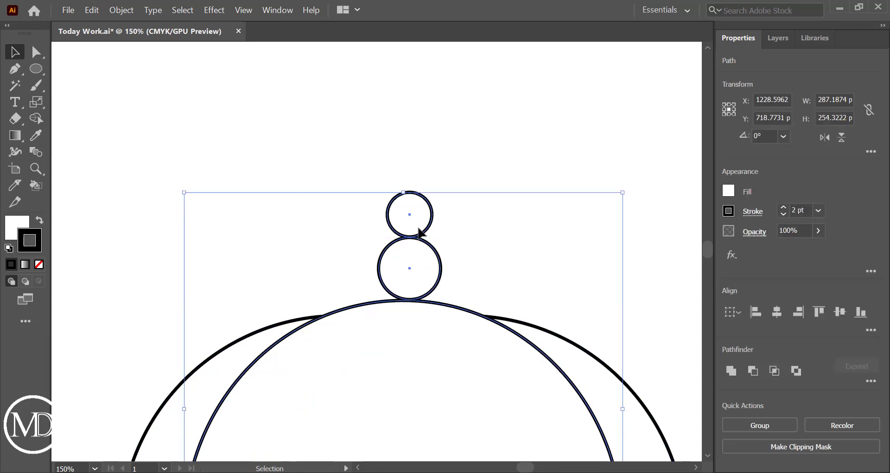
pyautogui.click(777, 313)
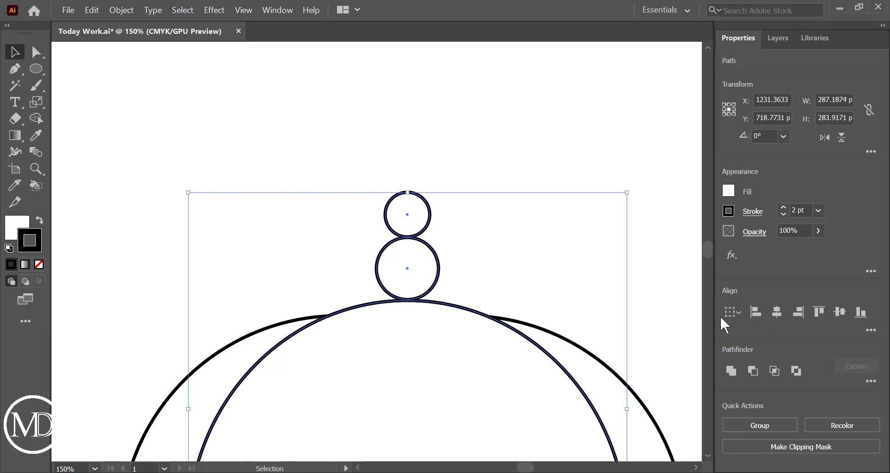
pyautogui.hotkey('ctrl', 'z')
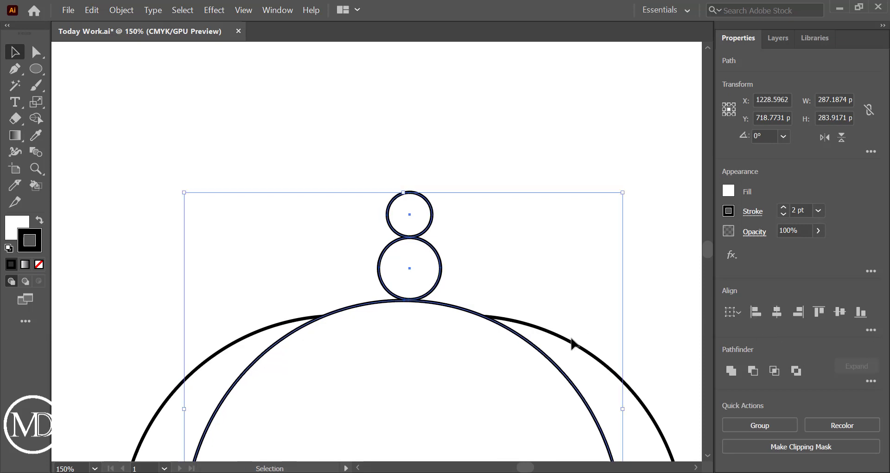
pyautogui.click(477, 313)
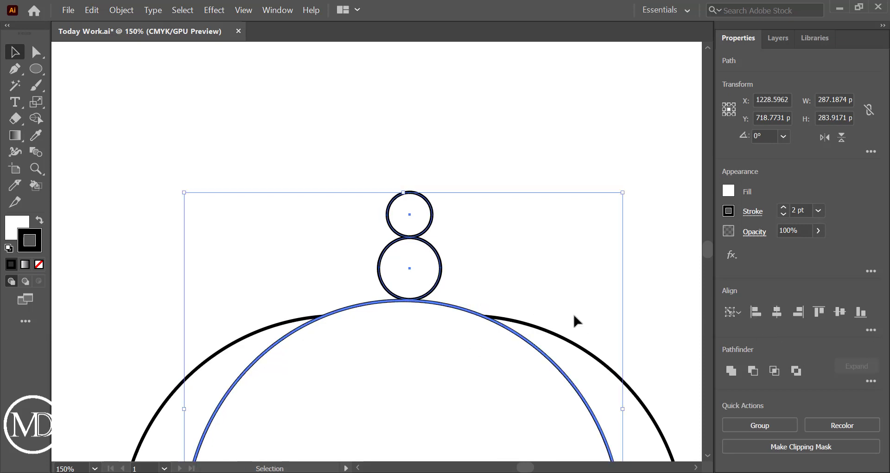
pyautogui.click(773, 311)
pyautogui.click(645, 298)
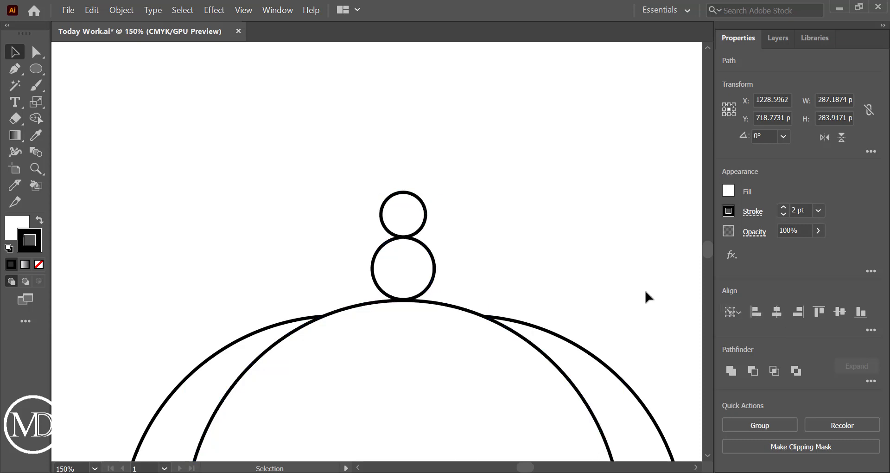
pyautogui.hotkey('ctrl', 's')
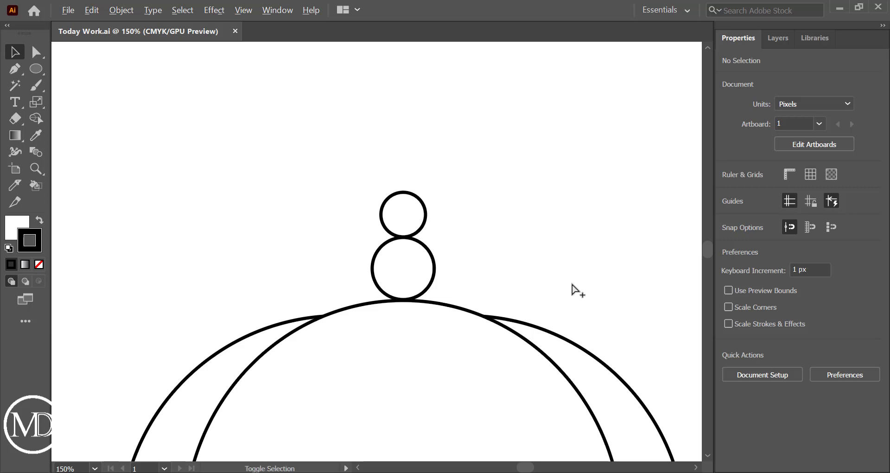
# Draw a vertical spire line up from the finial's top circle with the Line Segment Tool.
pyautogui.scroll(-4, 572, 284)
pyautogui.scroll(4, 572, 285)
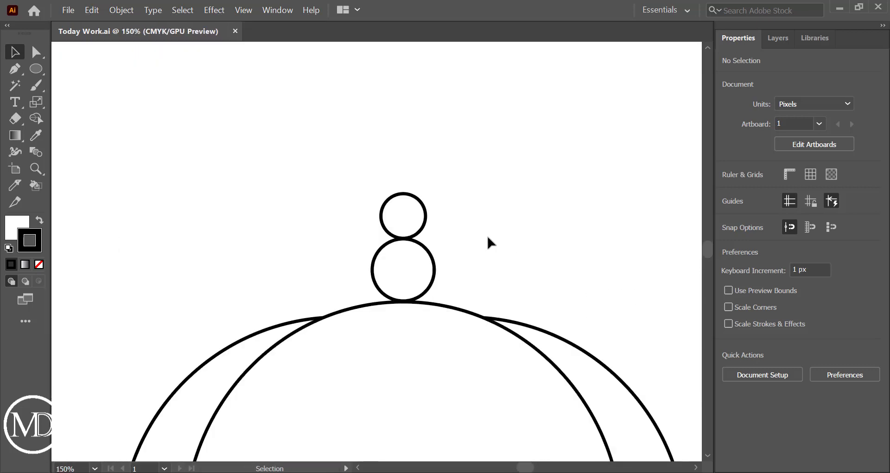
pyautogui.click(36, 69)
pyautogui.click(37, 69)
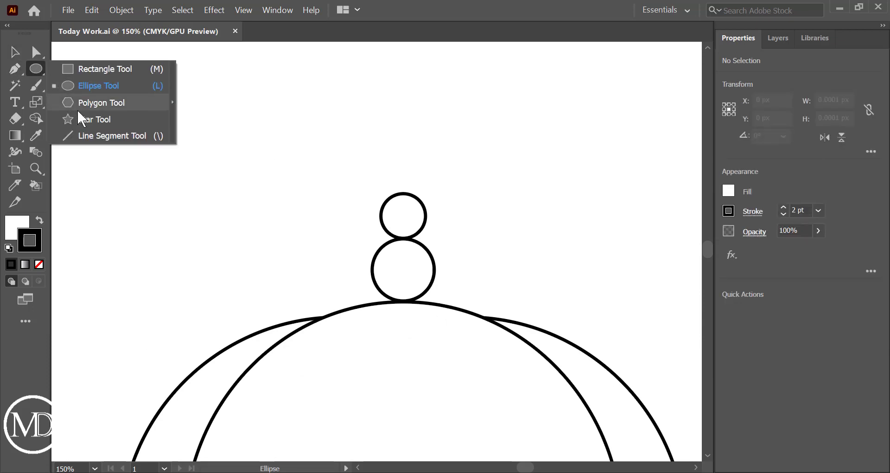
pyautogui.click(136, 137)
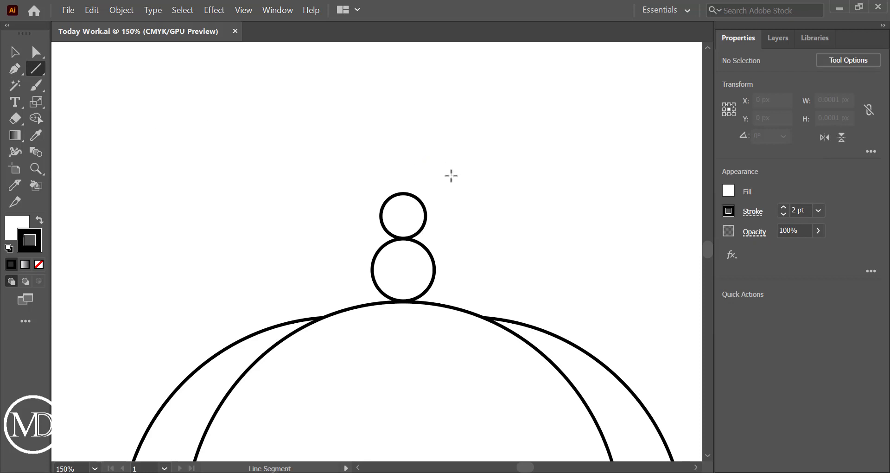
pyautogui.moveTo(403, 269); pyautogui.dragTo(402, 138)
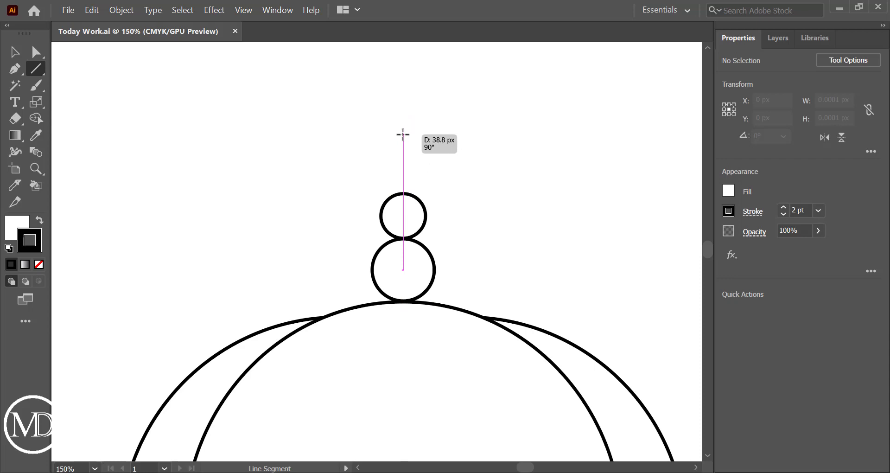
pyautogui.moveTo(402, 137); pyautogui.dragTo(403, 134)
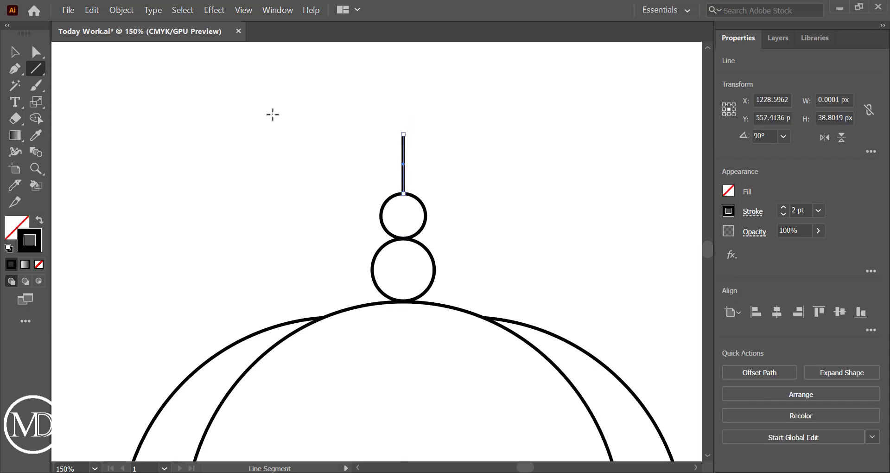
# Shorten the spire to about 38.8 px tall and save the file.
pyautogui.click(15, 51)
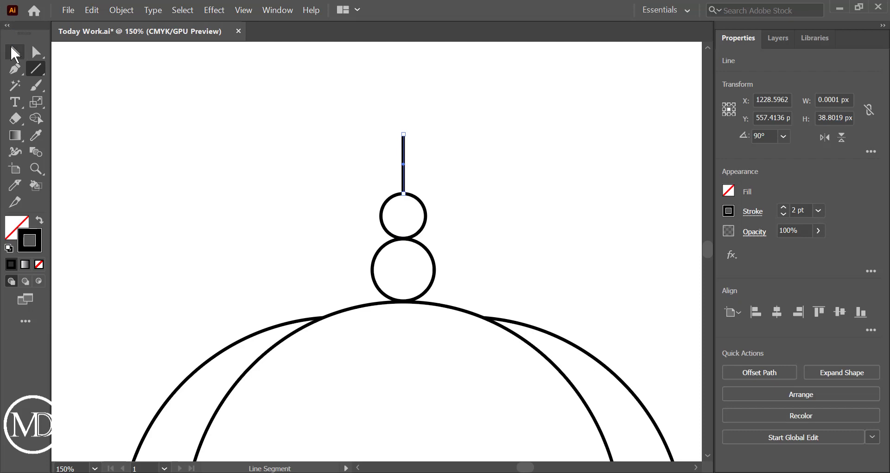
pyautogui.click(268, 133)
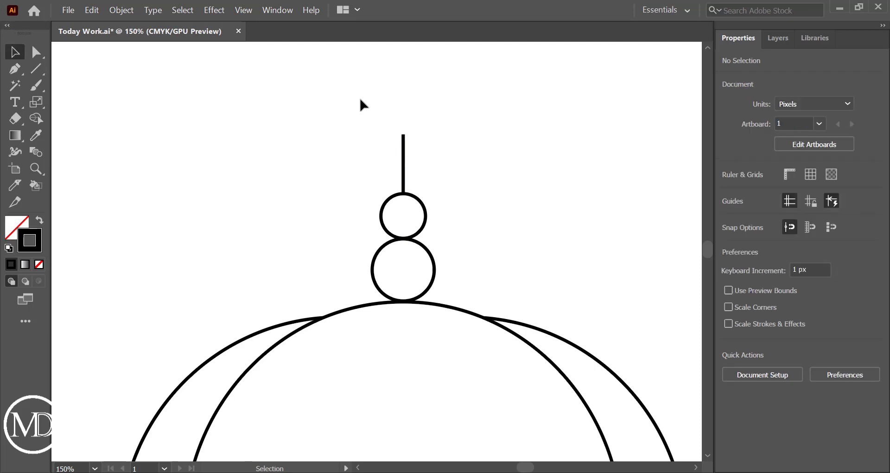
pyautogui.click(403, 146)
pyautogui.moveTo(403, 133); pyautogui.dragTo(403, 141)
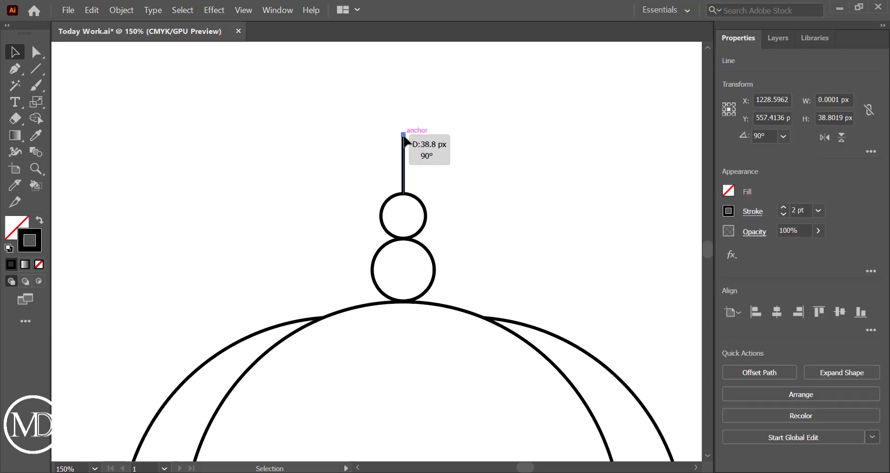
pyautogui.click(460, 160)
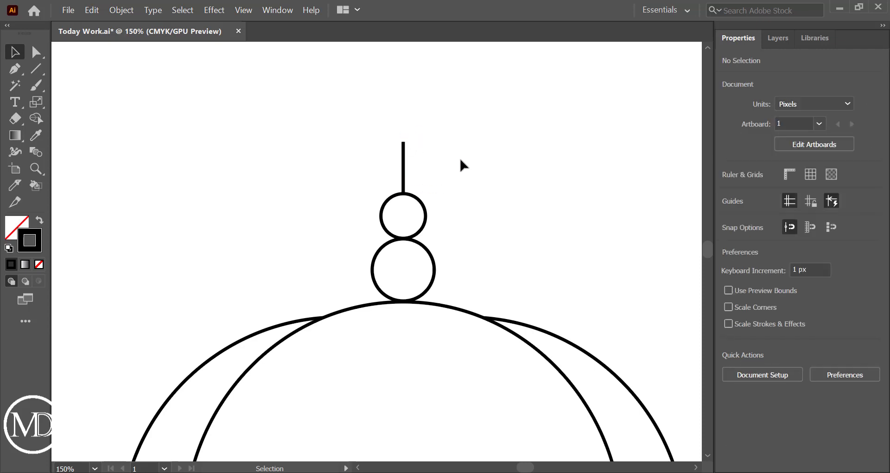
pyautogui.press('a')
pyautogui.hotkey('ctrl', 's')
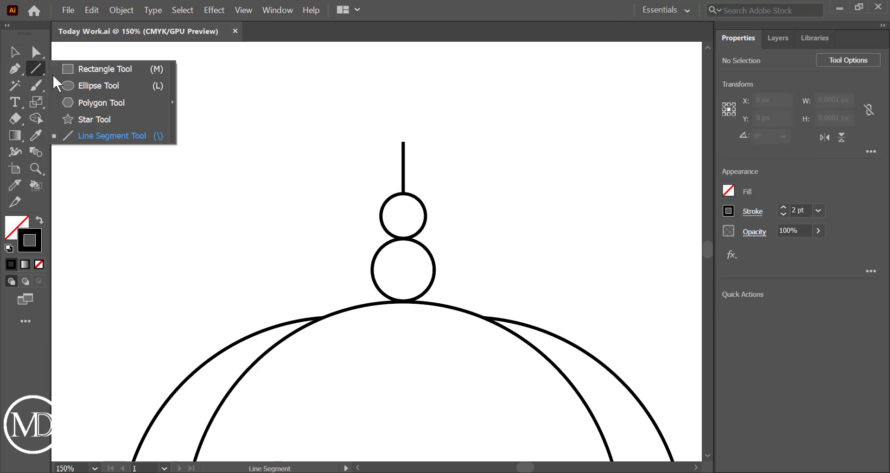
# Draw a circle in the empty upper-left area of the canvas.
pyautogui.moveTo(36, 69); pyautogui.dragTo(68, 88)
pyautogui.moveTo(125, 123); pyautogui.dragTo(172, 143)
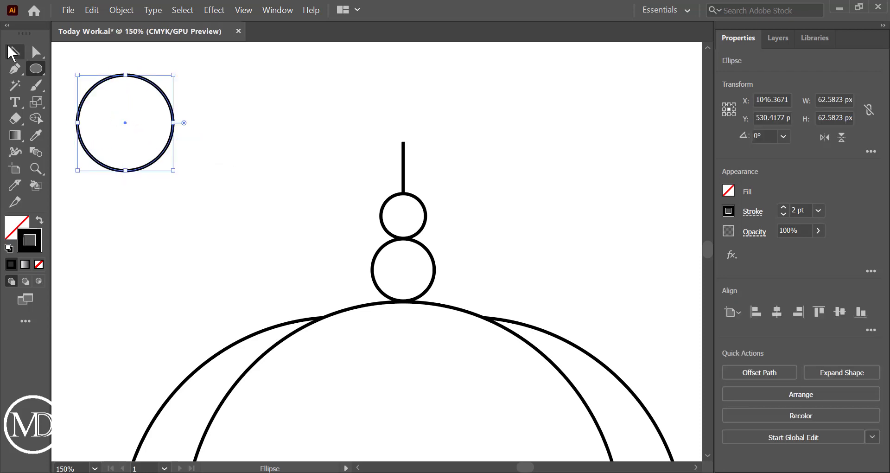
pyautogui.click(12, 47)
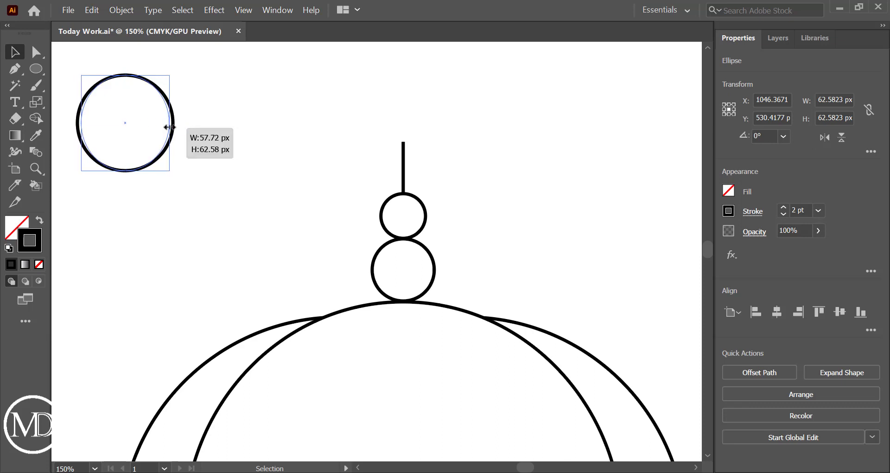
pyautogui.moveTo(176, 127); pyautogui.dragTo(155, 124)
pyautogui.hotkey('ctrl', 'z')
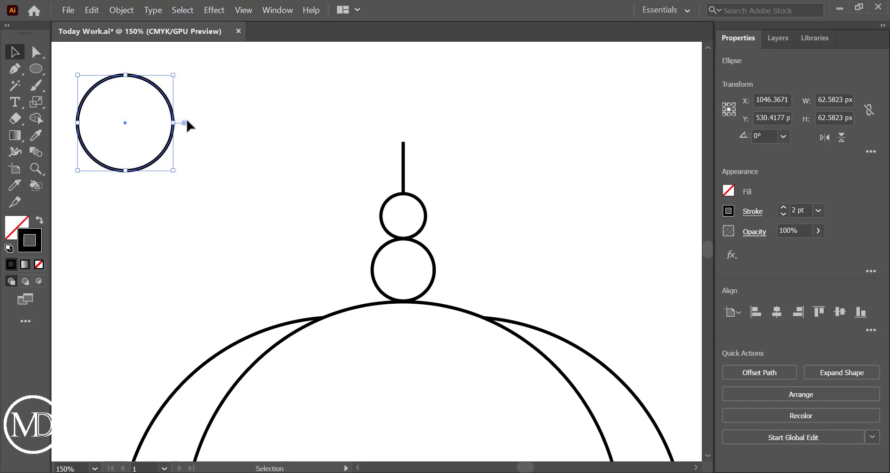
# Duplicate the circle, overlap the copy, and apply Pathfinder Minus Front to form a crescent.
pyautogui.moveTo(126, 123)
pyautogui.mouseDown()
pyautogui.moveTo(207, 111)
pyautogui.moveTo(154, 107)
pyautogui.mouseUp()
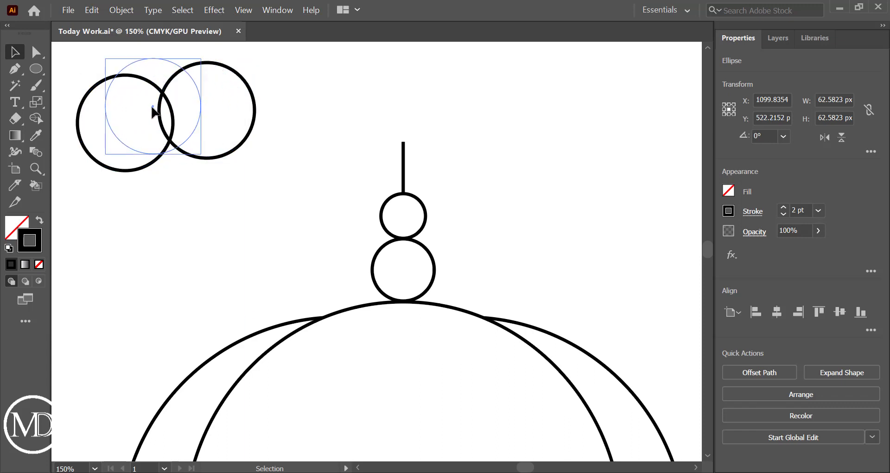
pyautogui.moveTo(199, 184); pyautogui.dragTo(94, 124)
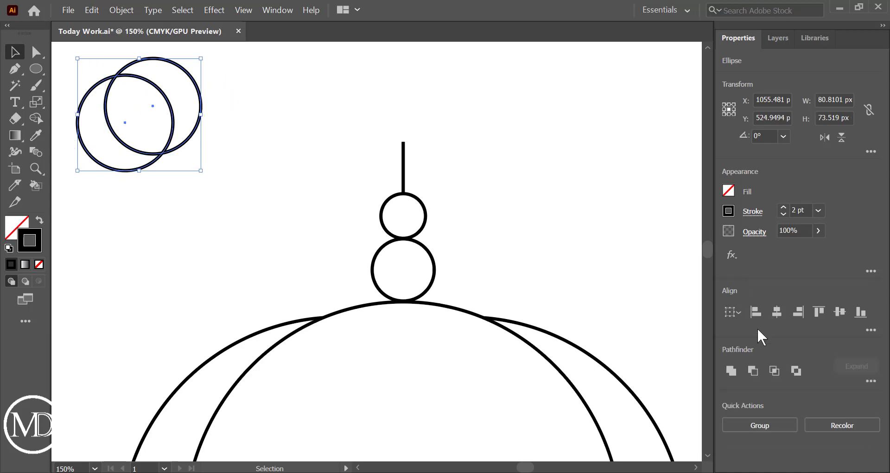
pyautogui.click(753, 371)
pyautogui.click(267, 184)
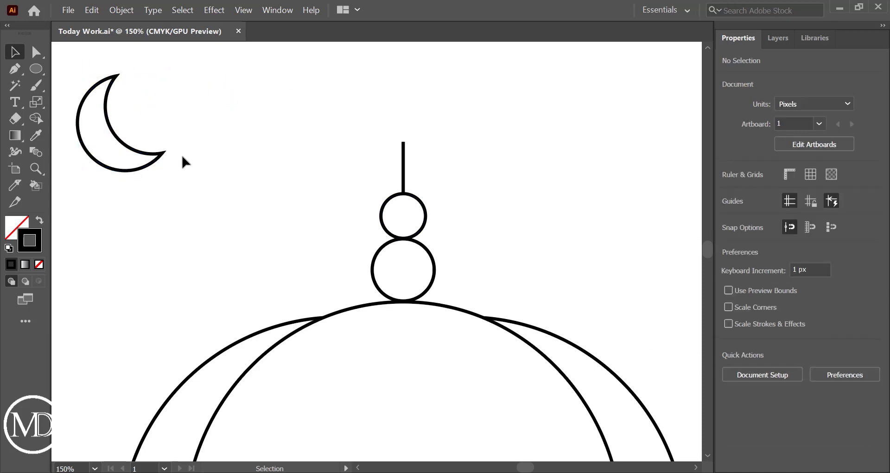
# Move the crescent onto the top of the spire above the dome.
pyautogui.moveTo(63, 77); pyautogui.dragTo(147, 169)
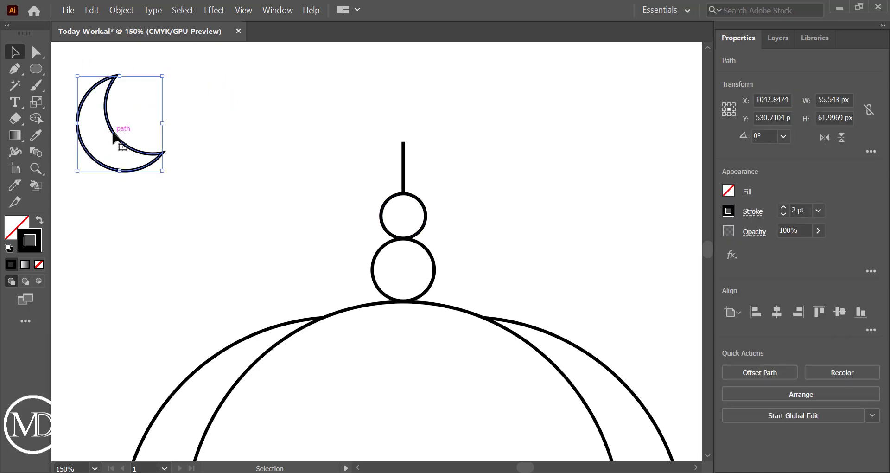
pyautogui.moveTo(116, 135); pyautogui.dragTo(406, 114)
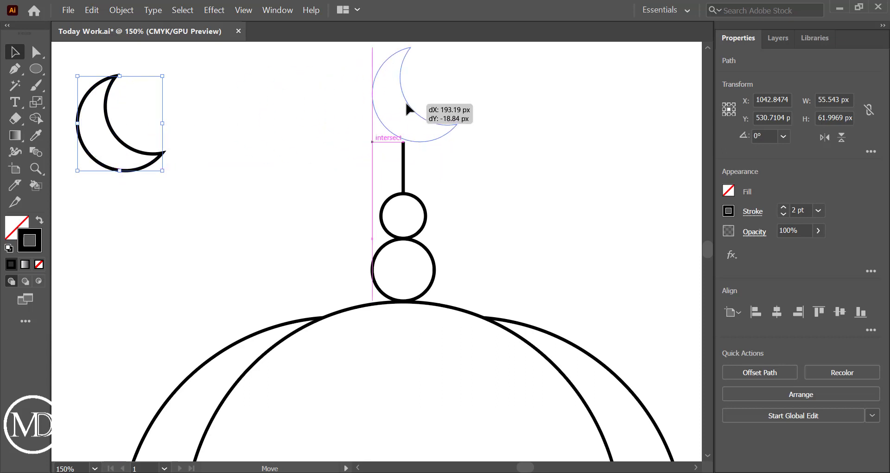
pyautogui.moveTo(407, 114); pyautogui.dragTo(410, 108)
pyautogui.click(444, 186)
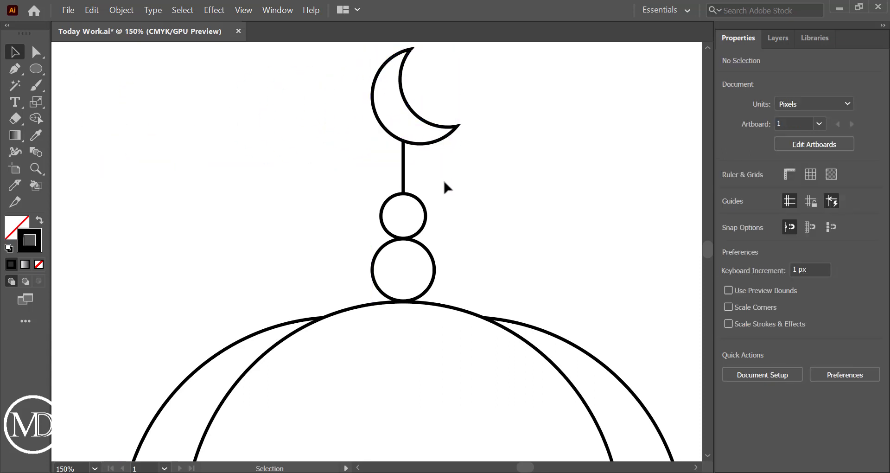
# Save, then duplicate the crescent finial onto the left side dome.
pyautogui.scroll(-2, 444, 186)
pyautogui.scroll(-1, 444, 186)
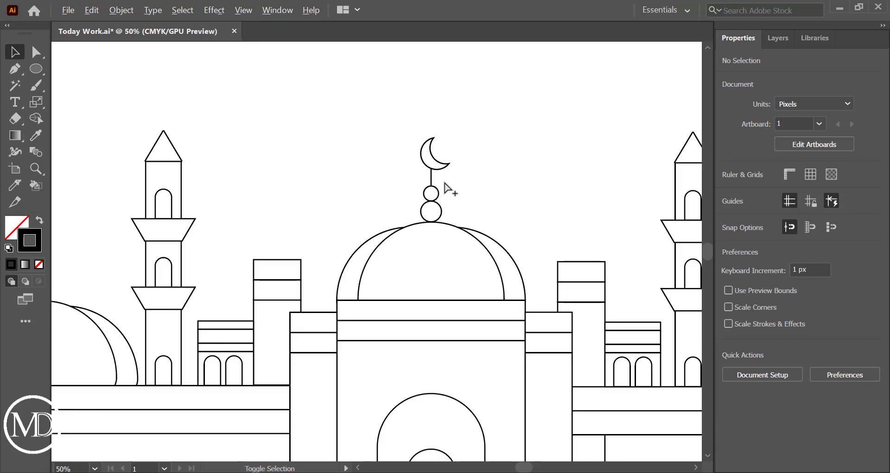
pyautogui.scroll(-2, 444, 186)
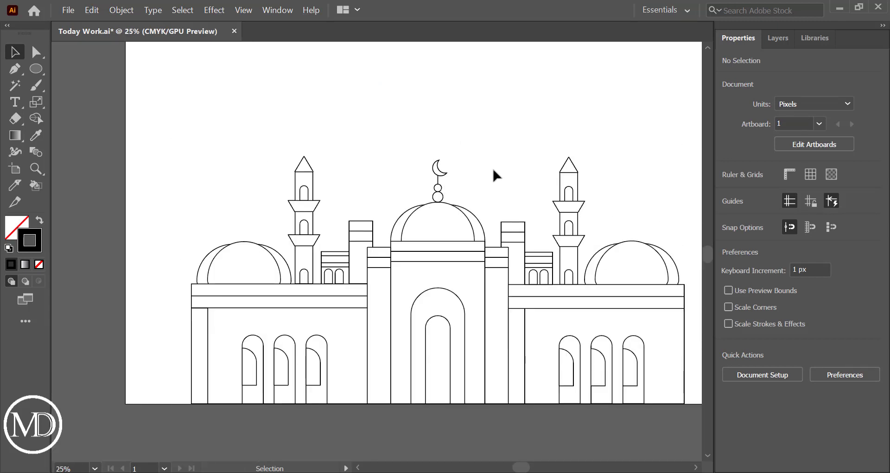
pyautogui.hotkey('ctrl', 's')
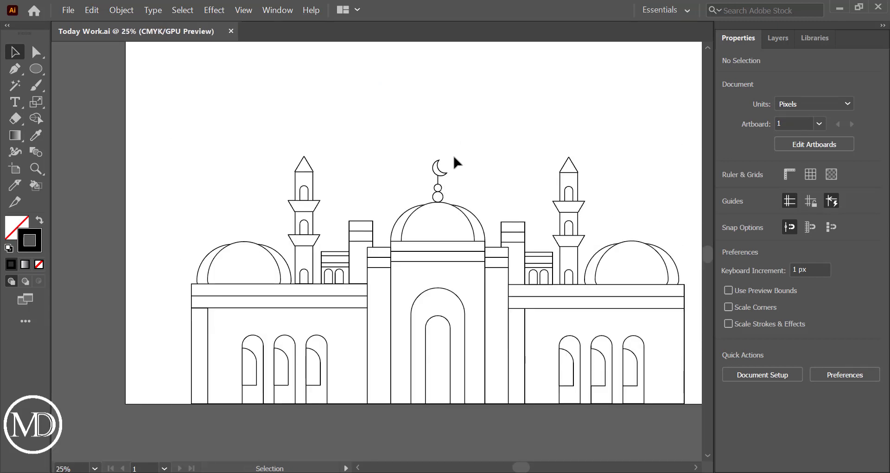
pyautogui.click(442, 198)
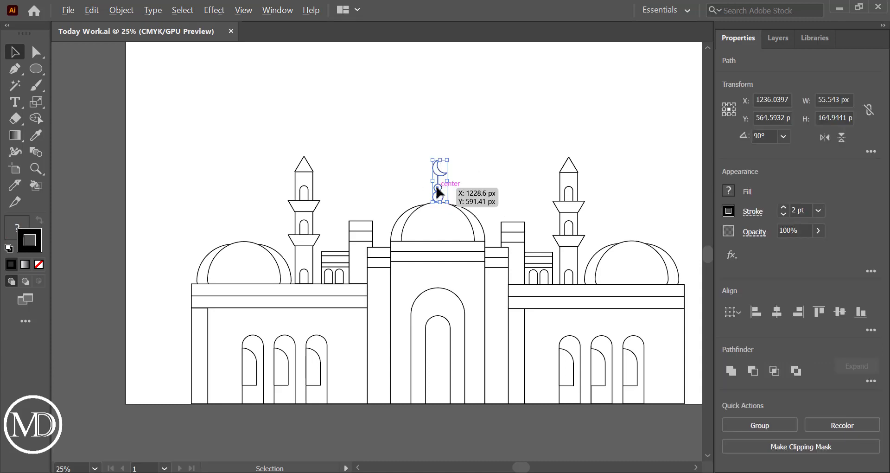
pyautogui.moveTo(438, 192)
pyautogui.mouseDown()
pyautogui.moveTo(282, 204)
pyautogui.moveTo(246, 230)
pyautogui.mouseUp()
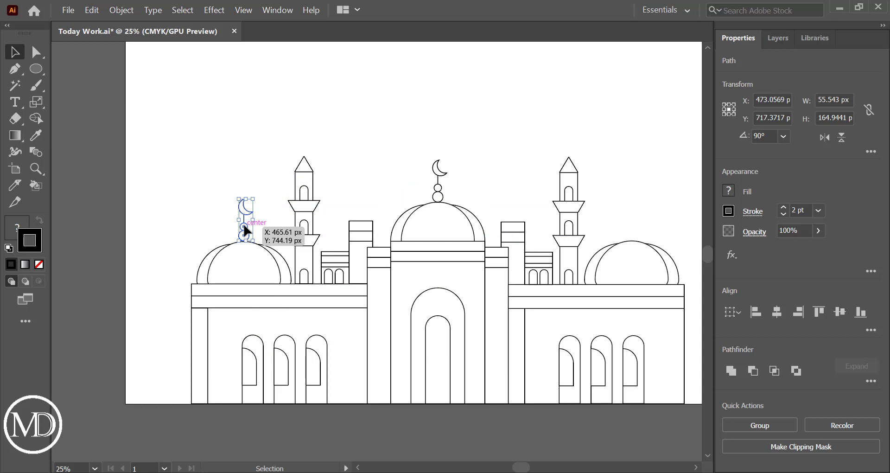
# Nudge the finial copy down and shrink it to suit the smaller left dome.
pyautogui.scroll(2, 246, 230)
pyautogui.scroll(1, 247, 230)
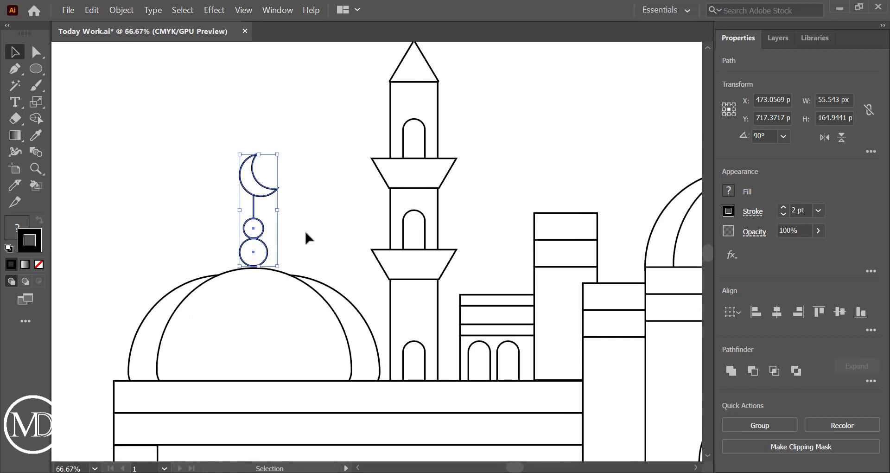
pyautogui.press('Down')
pyautogui.press('Down')
pyautogui.press('Down')
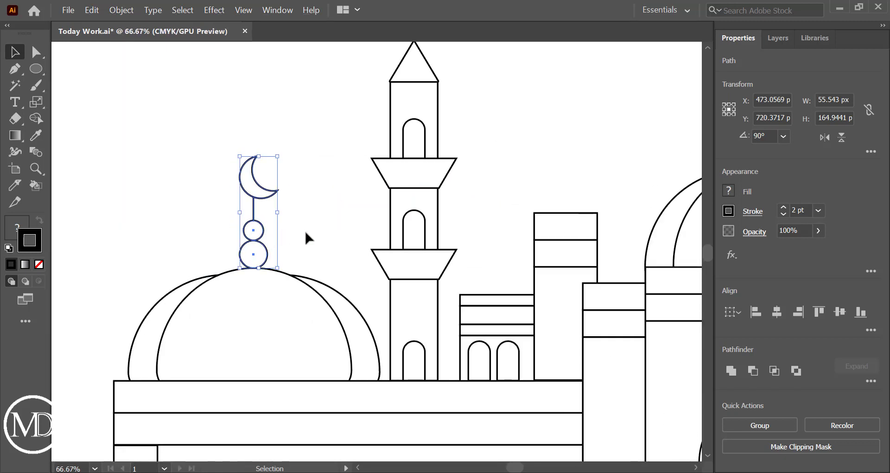
pyautogui.click(305, 232)
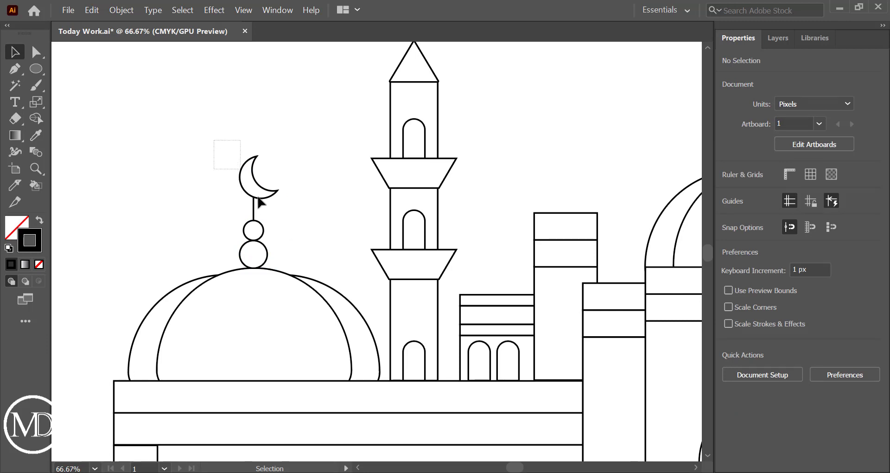
pyautogui.moveTo(260, 203); pyautogui.dragTo(284, 254)
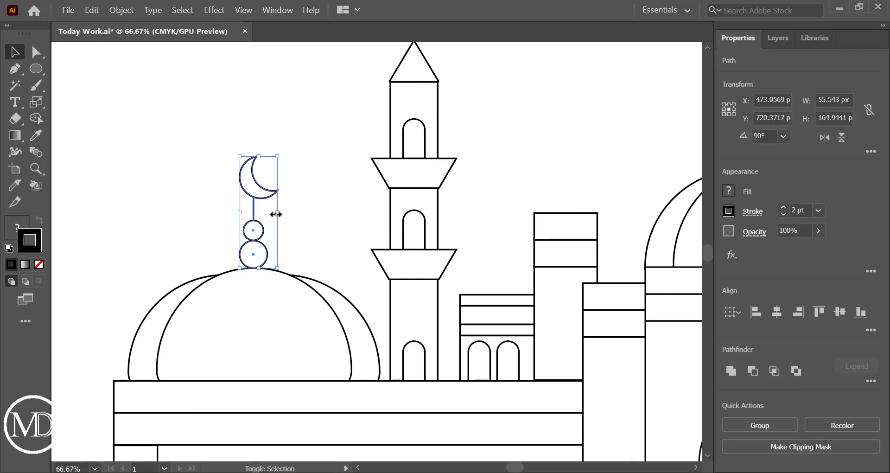
pyautogui.moveTo(275, 213); pyautogui.dragTo(255, 253)
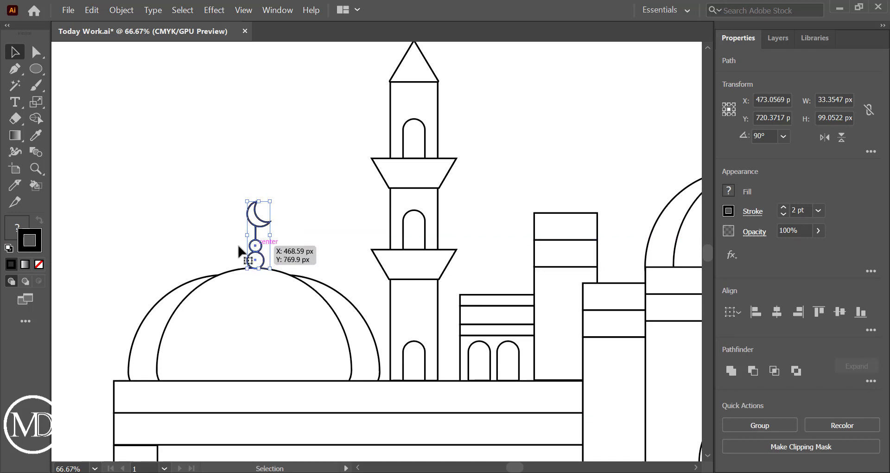
pyautogui.click(207, 240)
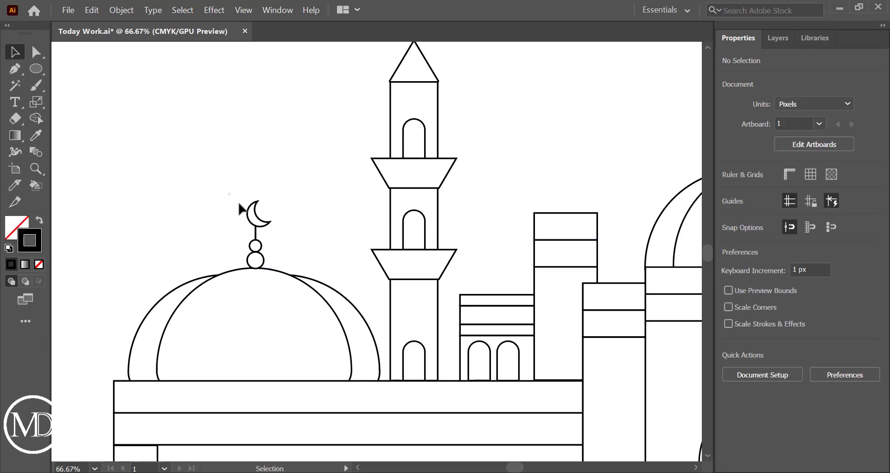
pyautogui.click(275, 255)
pyautogui.hotkey('ctrl', 'shift', 'a')
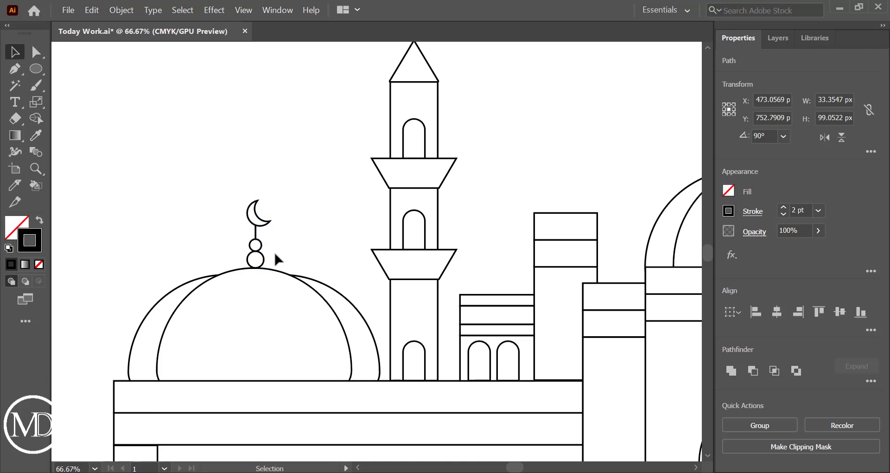
pyautogui.scroll(-1, 275, 258)
pyautogui.scroll(-1, 276, 257)
pyautogui.hscroll(2, 224, 254)
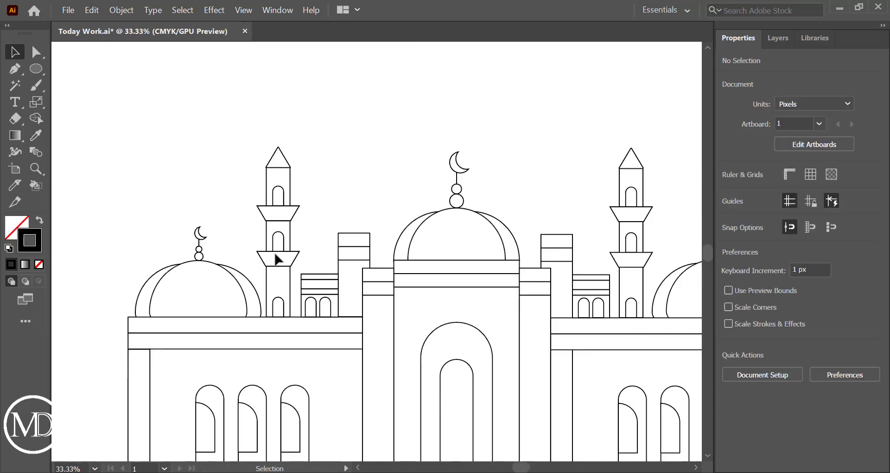
pyautogui.hscroll(1, 184, 230)
# Copy the crescent finial onto the right dome and seat it on the dome's peak.
pyautogui.moveTo(159, 226)
pyautogui.mouseDown()
pyautogui.moveTo(174, 260)
pyautogui.moveTo(378, 262)
pyautogui.moveTo(672, 231)
pyautogui.moveTo(685, 244)
pyautogui.mouseUp()
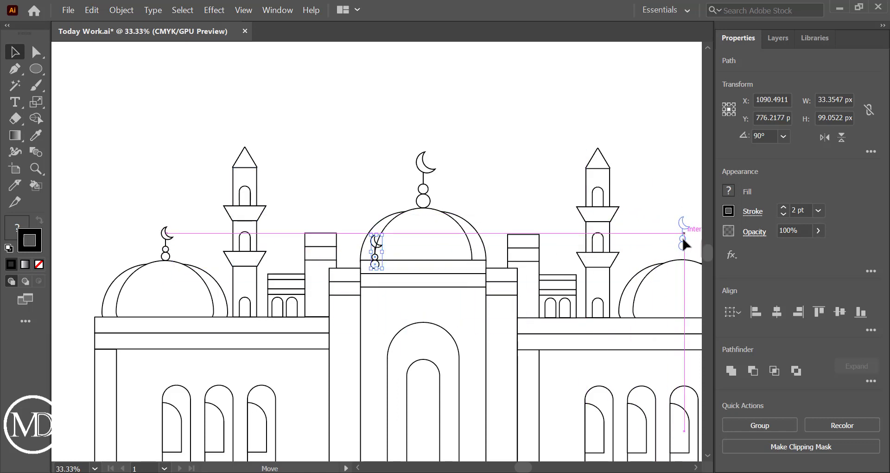
pyautogui.click(652, 203)
pyautogui.hscroll(5, 652, 202)
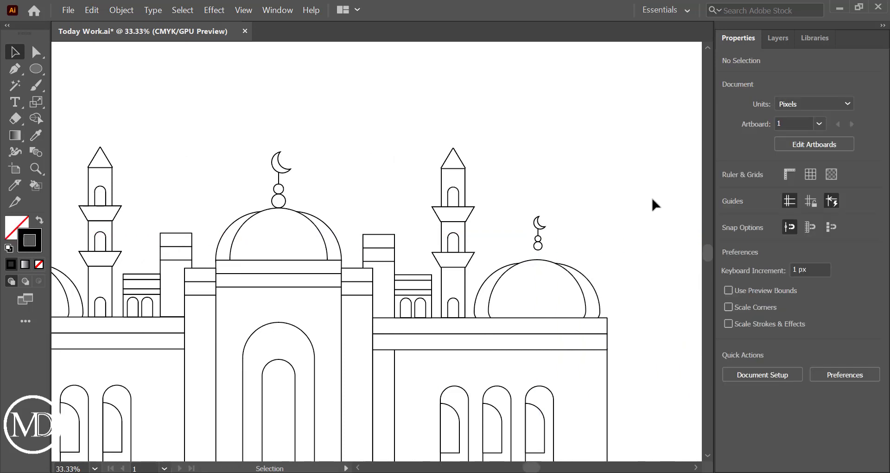
pyautogui.click(538, 240)
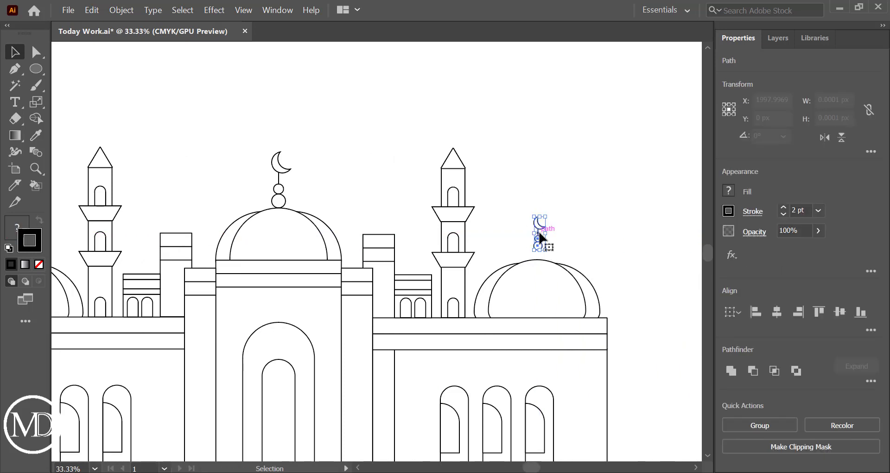
pyautogui.moveTo(540, 242); pyautogui.dragTo(536, 245)
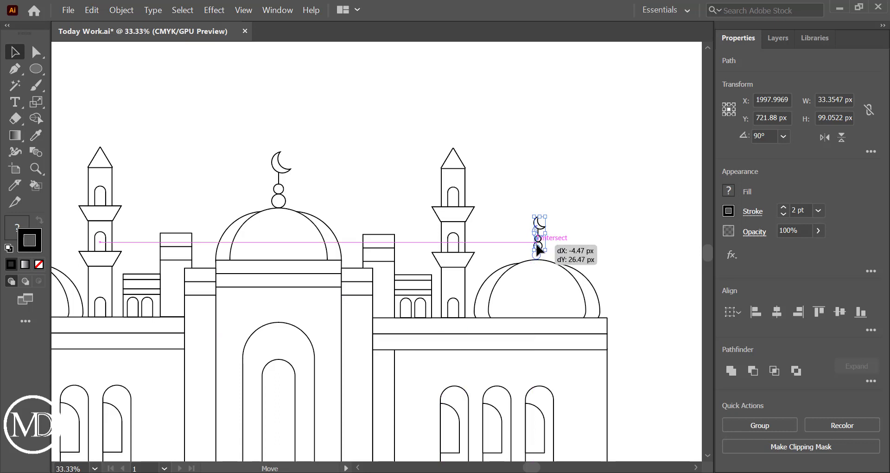
pyautogui.moveTo(537, 249); pyautogui.dragTo(537, 253)
pyautogui.click(565, 239)
# Centre the finial horizontally on its dome arc as key object and save the file.
pyautogui.scroll(1, 566, 239)
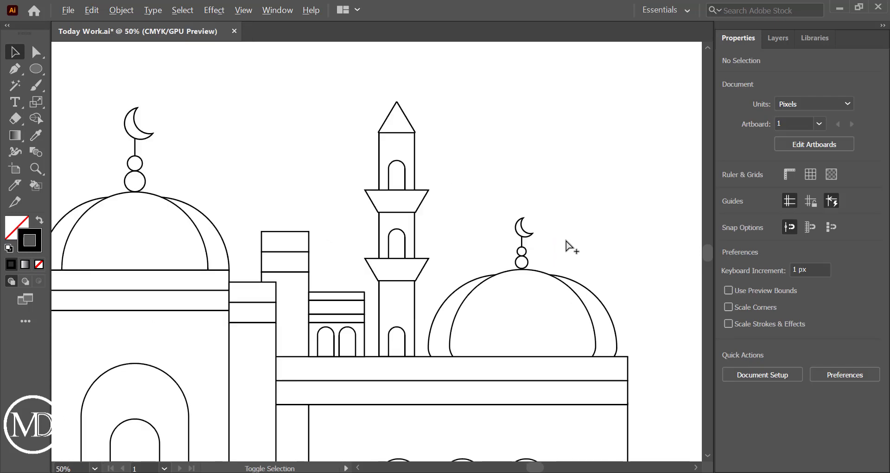
pyautogui.scroll(2, 566, 239)
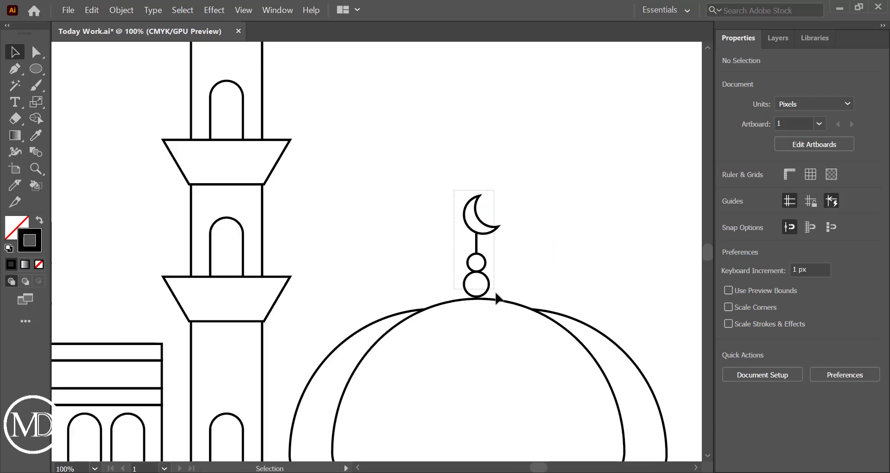
pyautogui.moveTo(454, 188); pyautogui.dragTo(509, 306)
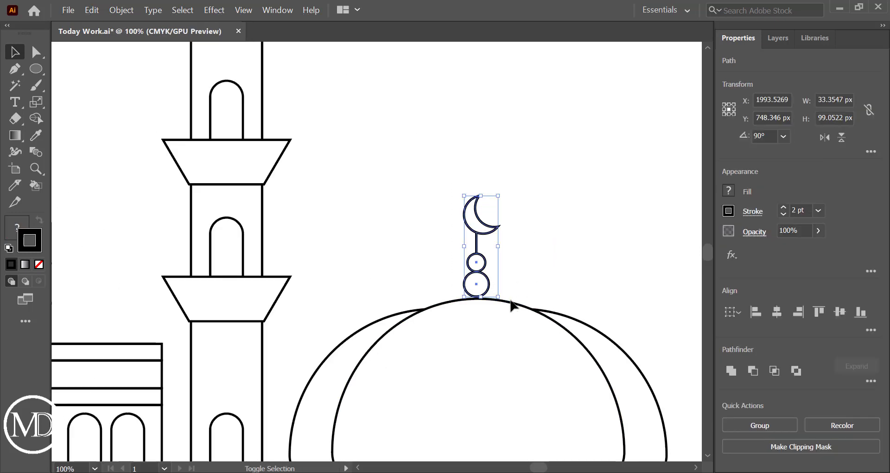
pyautogui.keyDown('shift'); pyautogui.click(573, 341); pyautogui.keyUp('shift')
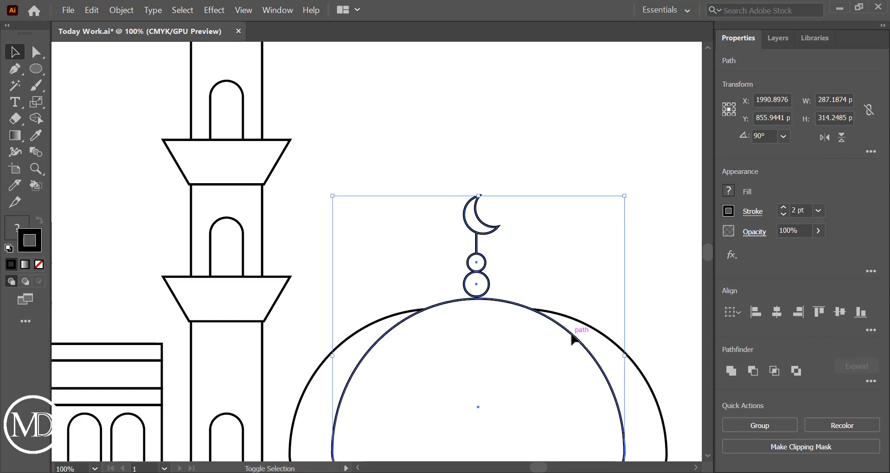
pyautogui.click(509, 305)
pyautogui.click(776, 313)
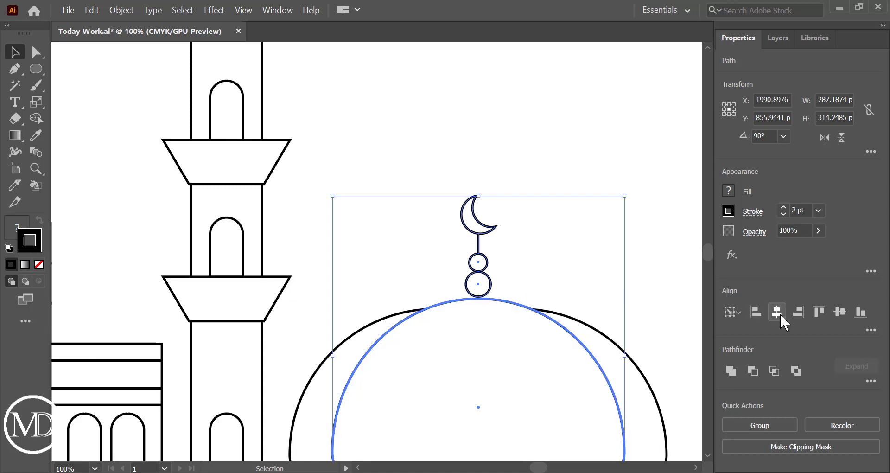
pyautogui.click(692, 258)
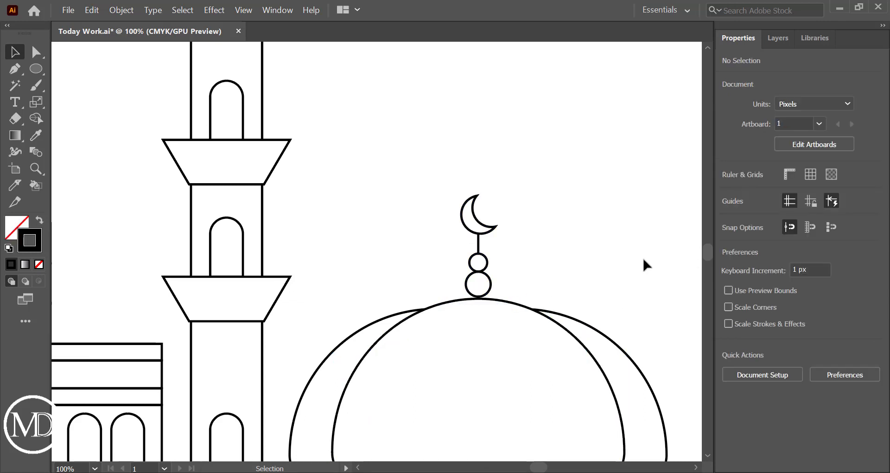
pyautogui.hotkey('ctrl', 's')
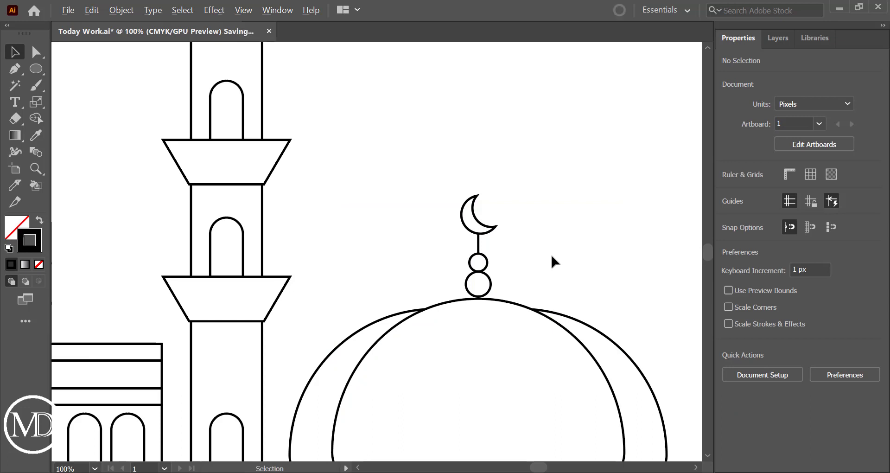
pyautogui.keyDown('alt'); pyautogui.scroll(-5, 552, 262); pyautogui.keyUp('alt')
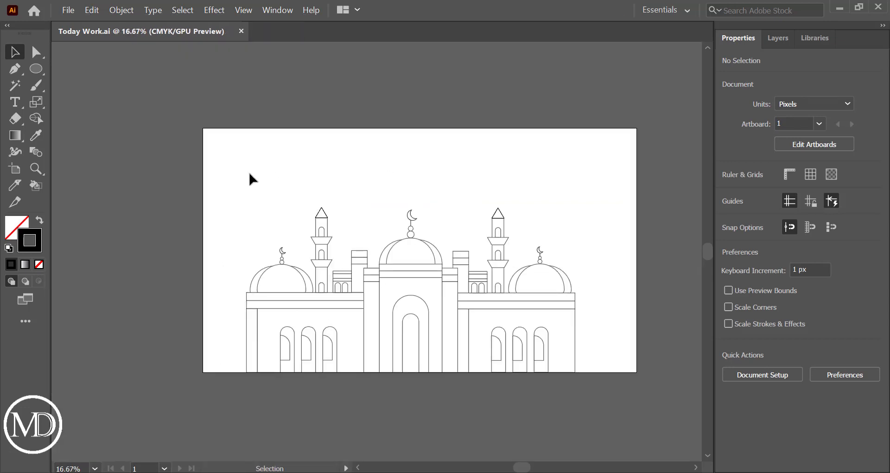
pyautogui.moveTo(230, 171); pyautogui.dragTo(592, 384)
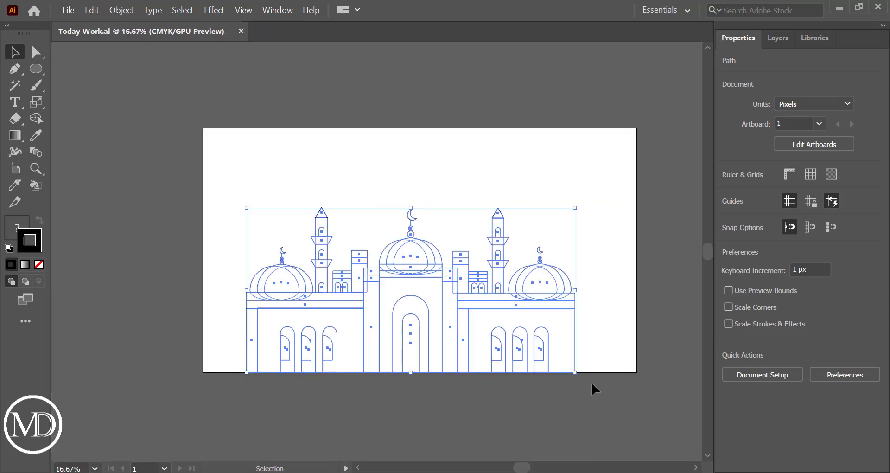
# Fill the right minaret's pointed cap with the first swatch's medium blue.
pyautogui.press('a')
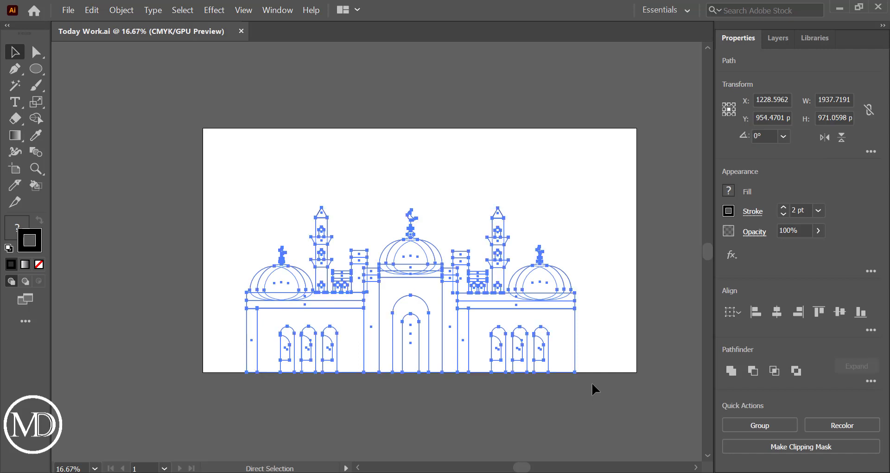
pyautogui.press('v')
pyautogui.click(614, 329)
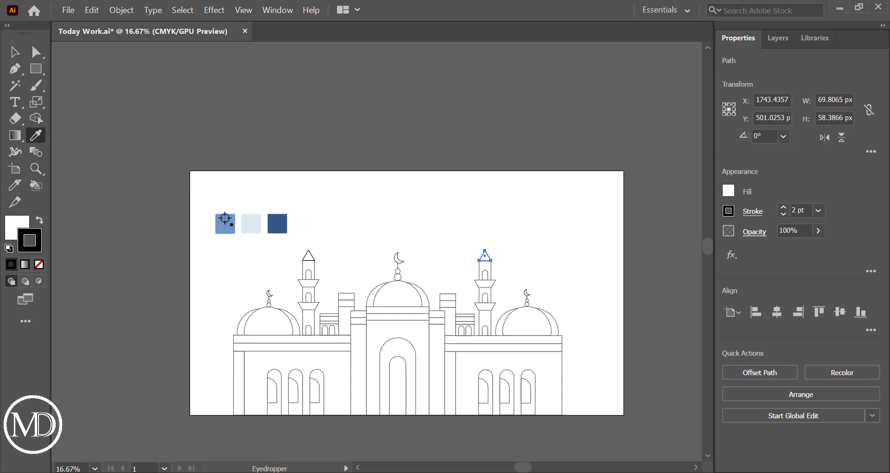
pyautogui.click(225, 223)
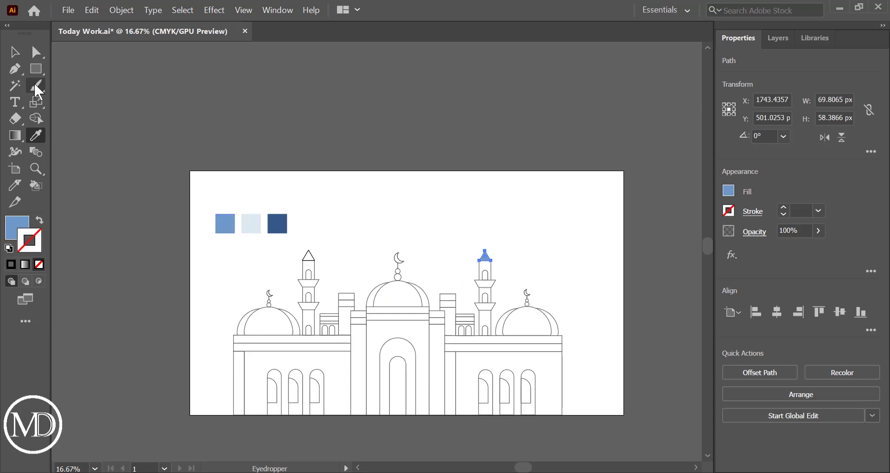
pyautogui.click(14, 52)
pyautogui.click(435, 232)
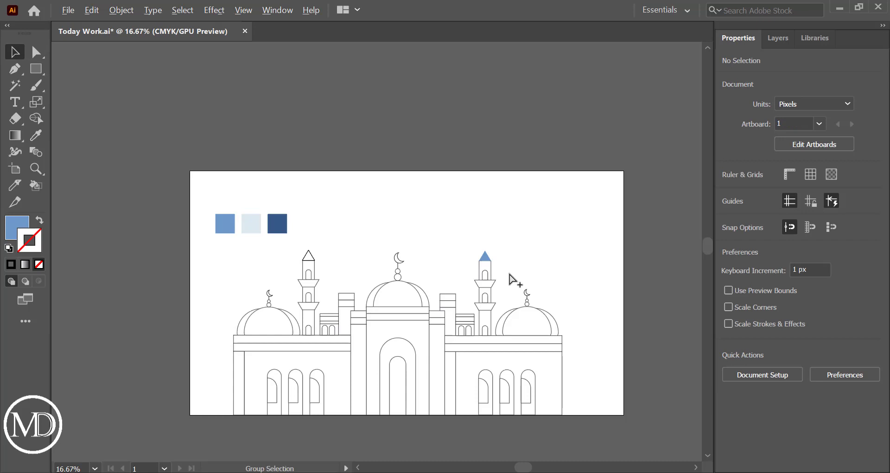
# Select the three palette swatches and place them above the mosque.
pyautogui.scroll(2, 508, 273)
pyautogui.hscroll(-3, 305, 221)
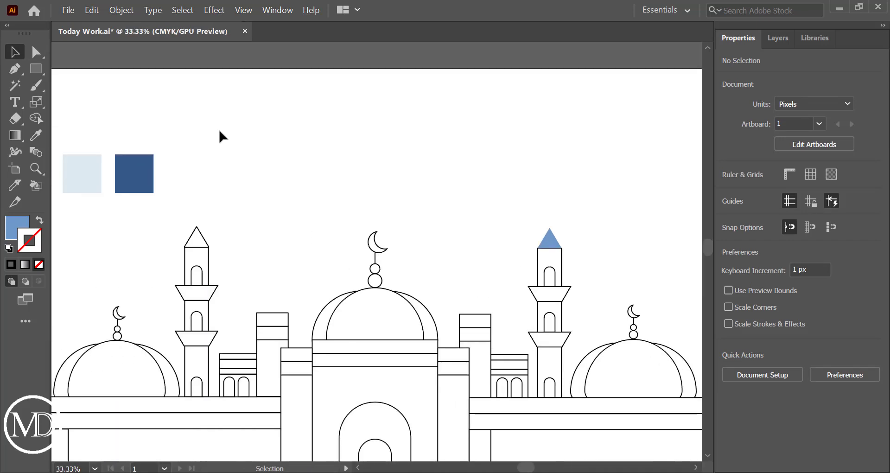
pyautogui.hscroll(-3, 218, 126)
pyautogui.moveTo(93, 121)
pyautogui.mouseDown()
pyautogui.moveTo(224, 172)
pyautogui.moveTo(600, 189)
pyautogui.mouseUp()
pyautogui.hscroll(3, 600, 189)
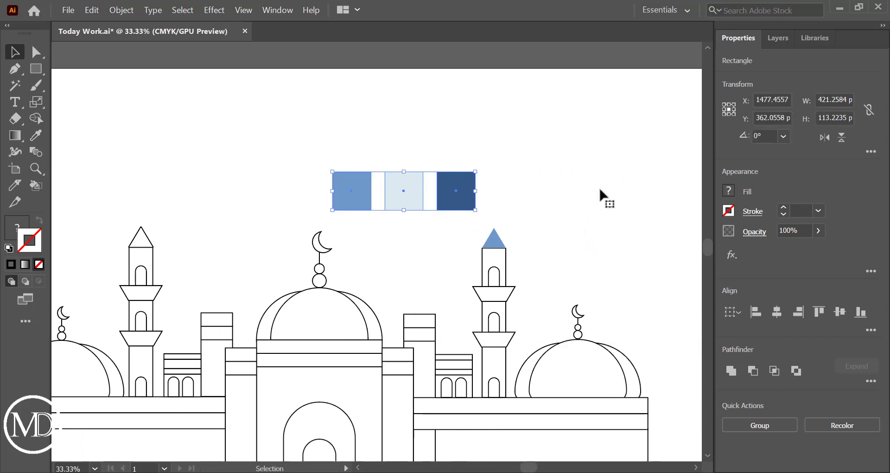
pyautogui.hscroll(3, 599, 190)
# Fill the right minaret's shaft with the pale blue swatch colour.
pyautogui.click(511, 218)
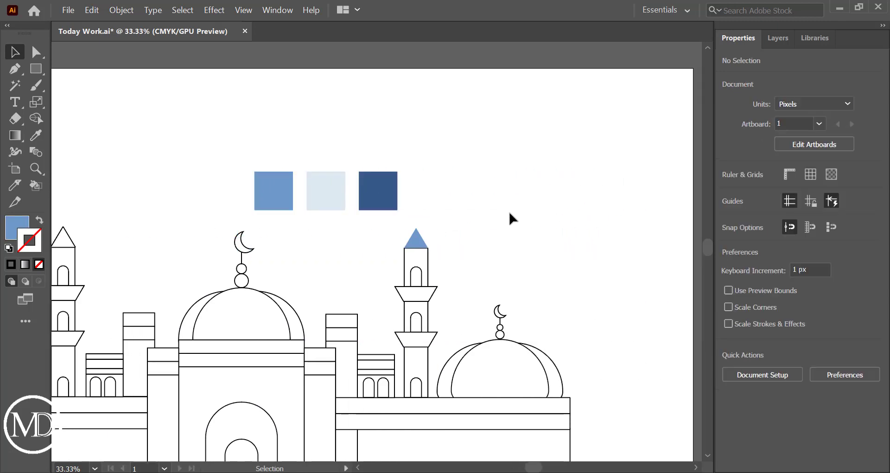
pyautogui.click(426, 259)
pyautogui.click(39, 133)
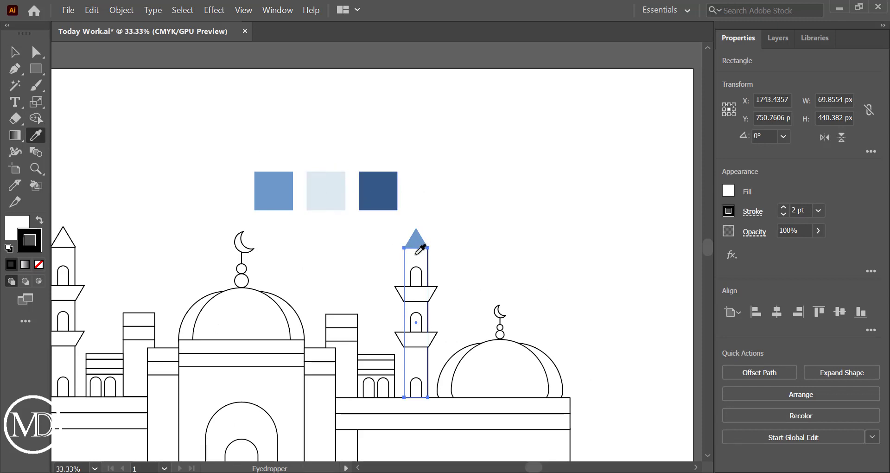
pyautogui.click(326, 194)
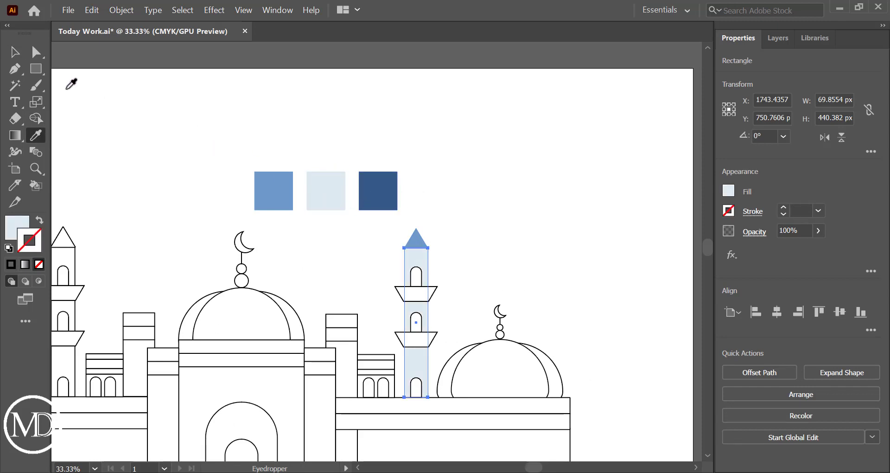
pyautogui.click(15, 52)
pyautogui.click(450, 137)
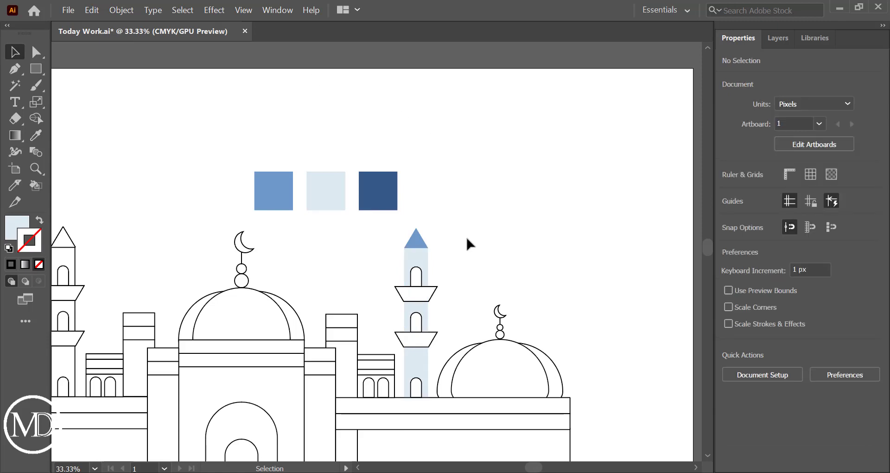
# Fill the minaret's three arched windows and two balconies with the first swatch's medium blue.
pyautogui.click(416, 280)
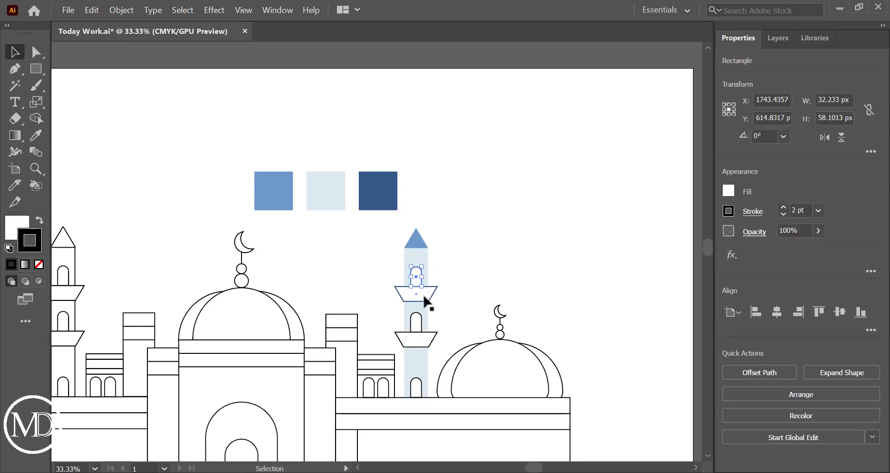
pyautogui.keyDown('shift'); pyautogui.click(422, 292); pyautogui.keyUp('shift')
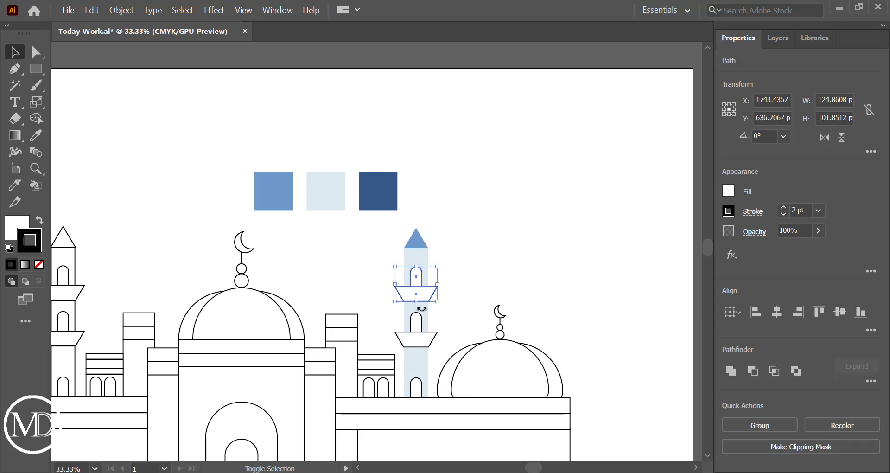
pyautogui.keyDown('shift'); pyautogui.click(416, 342); pyautogui.keyUp('shift')
pyautogui.keyDown('shift'); pyautogui.click(416, 326); pyautogui.keyUp('shift')
pyautogui.scroll(-1, 423, 369)
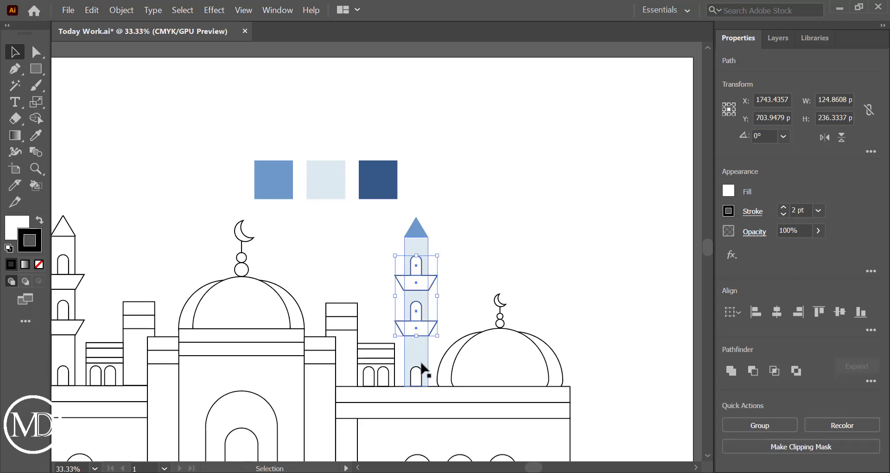
pyautogui.scroll(-5, 424, 369)
pyautogui.keyDown('shift'); pyautogui.click(417, 303); pyautogui.keyUp('shift')
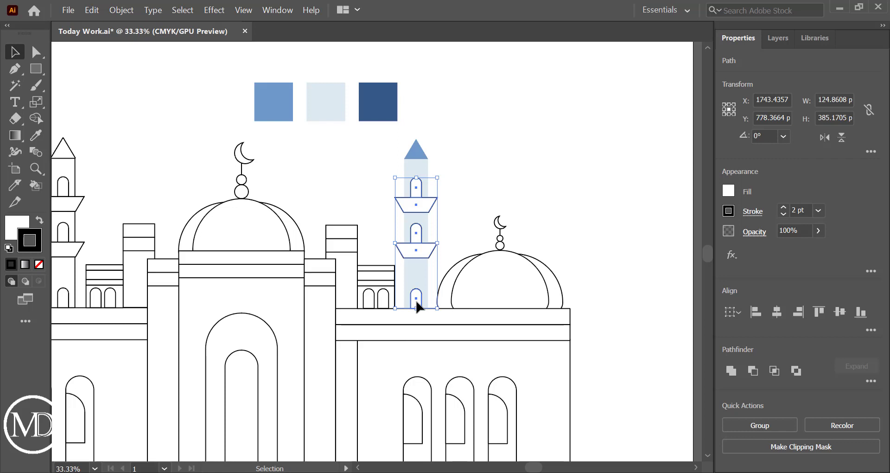
pyautogui.click(41, 85)
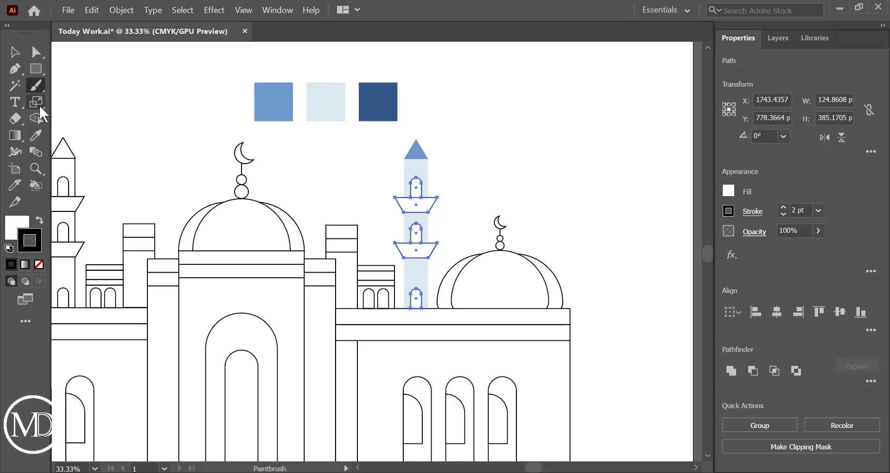
pyautogui.click(36, 136)
pyautogui.click(274, 105)
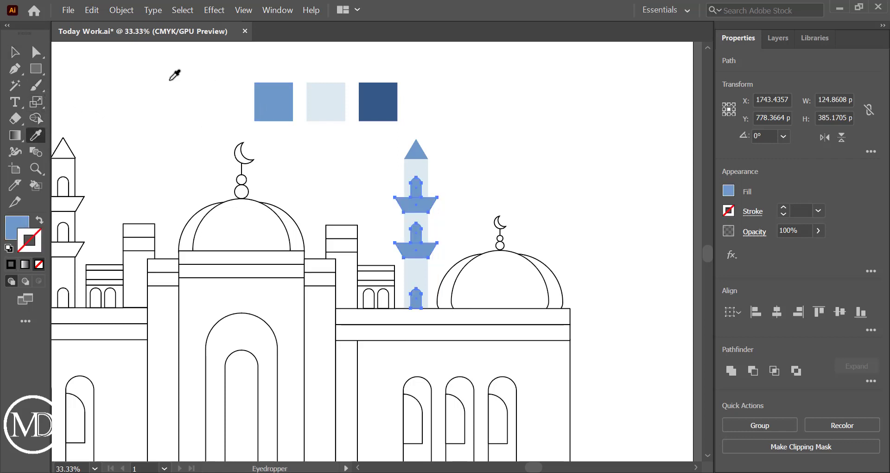
pyautogui.click(20, 50)
pyautogui.click(207, 86)
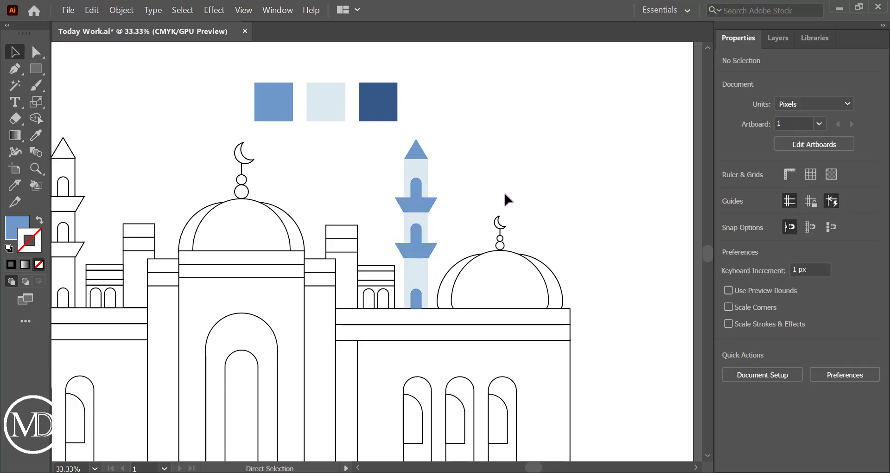
# Save, then fill both pavilion roofs' middle bands with the first swatch's medium blue.
pyautogui.hotkey('ctrl', 's')
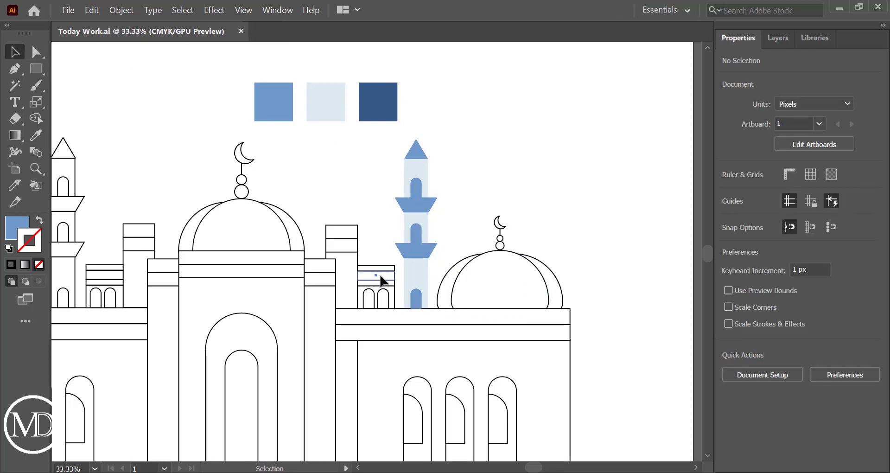
pyautogui.click(381, 280)
pyautogui.click(38, 136)
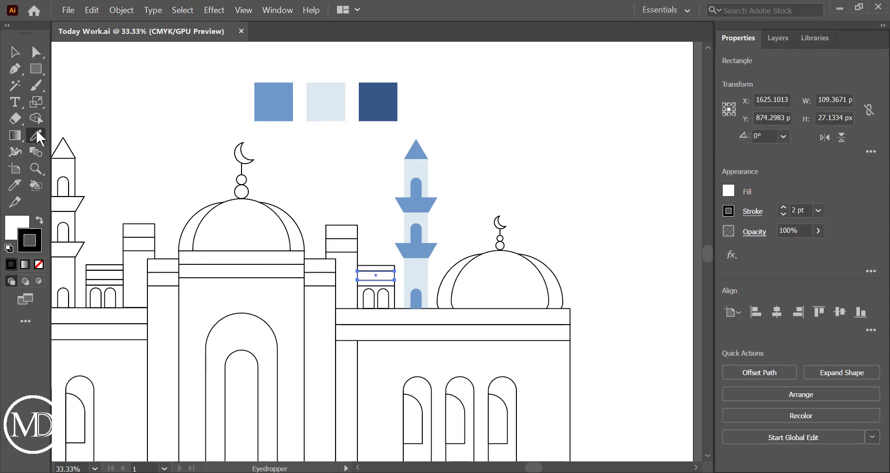
pyautogui.click(253, 103)
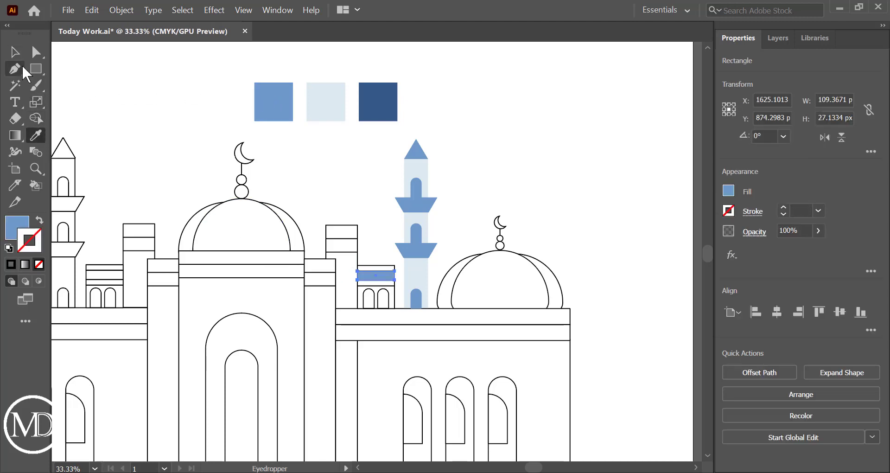
pyautogui.click(14, 52)
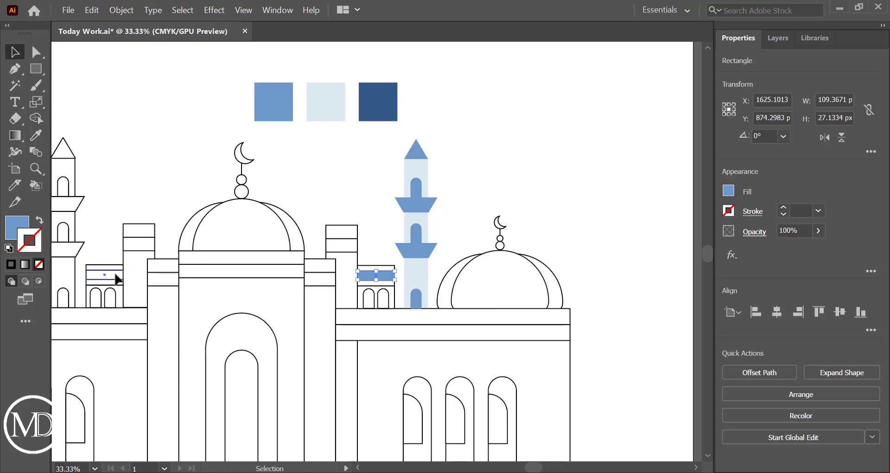
pyautogui.click(117, 277)
pyautogui.click(36, 136)
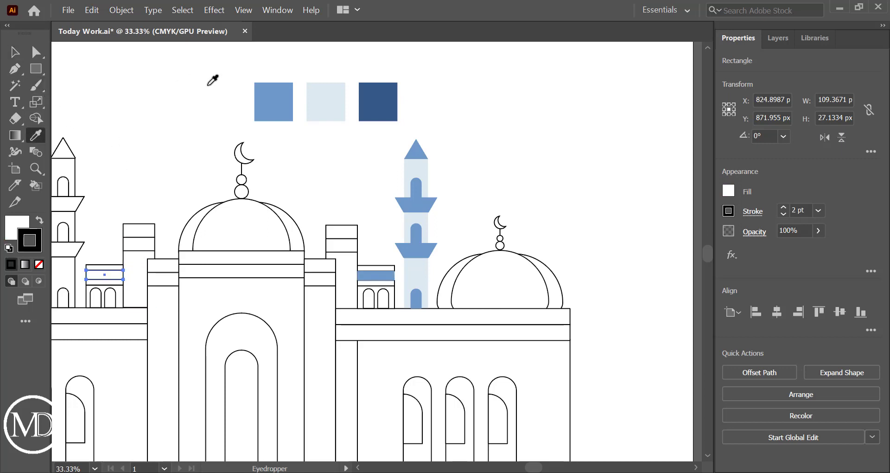
pyautogui.click(290, 108)
pyautogui.press('v')
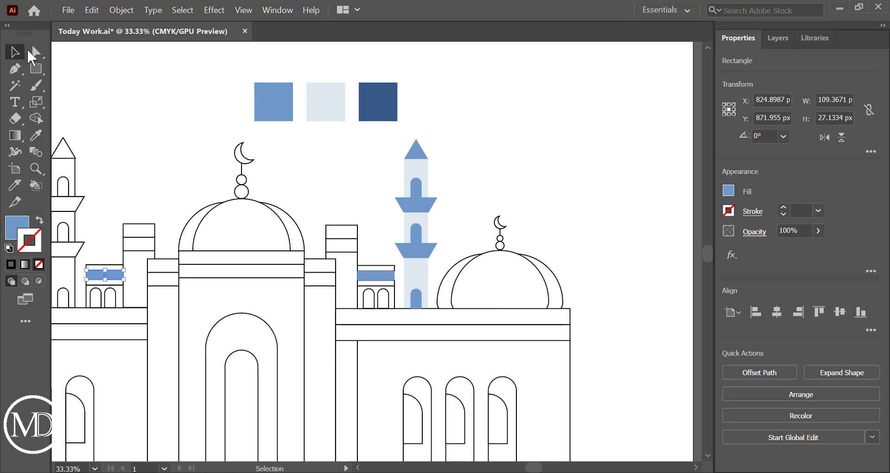
pyautogui.click(132, 98)
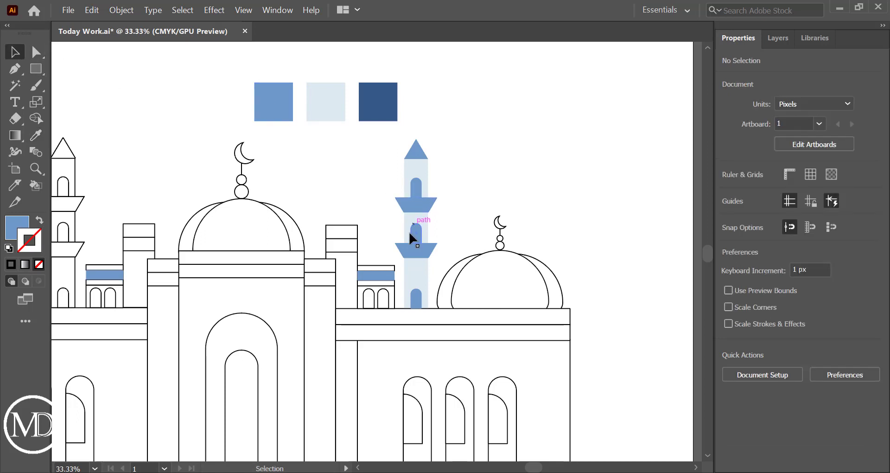
# Fill both pavilions' outer roof bands with the dark blue swatch and save.
pyautogui.click(385, 270)
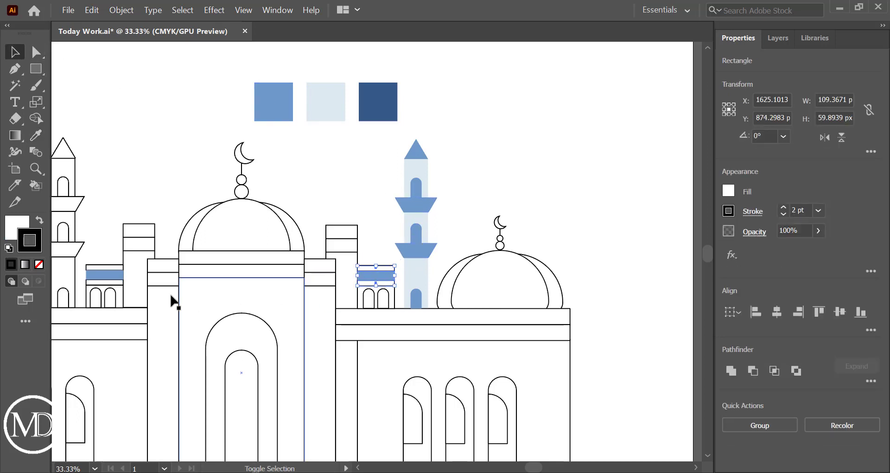
pyautogui.keyDown('shift'); pyautogui.click(112, 283); pyautogui.keyUp('shift')
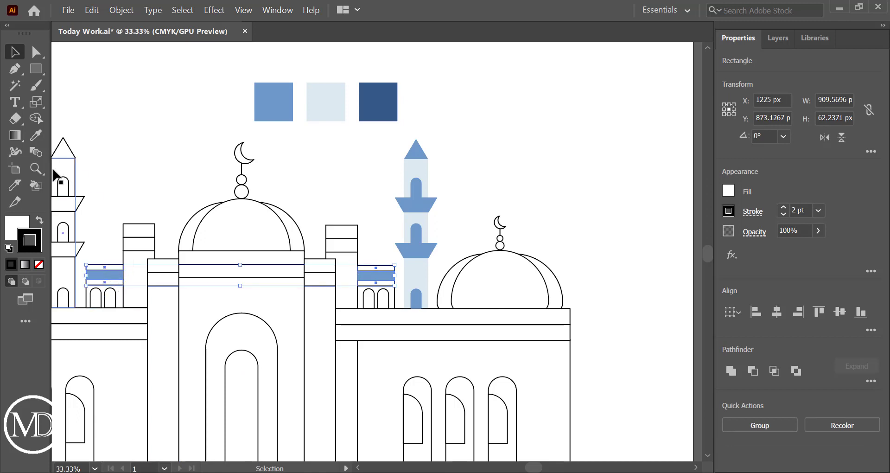
pyautogui.click(36, 135)
pyautogui.click(368, 114)
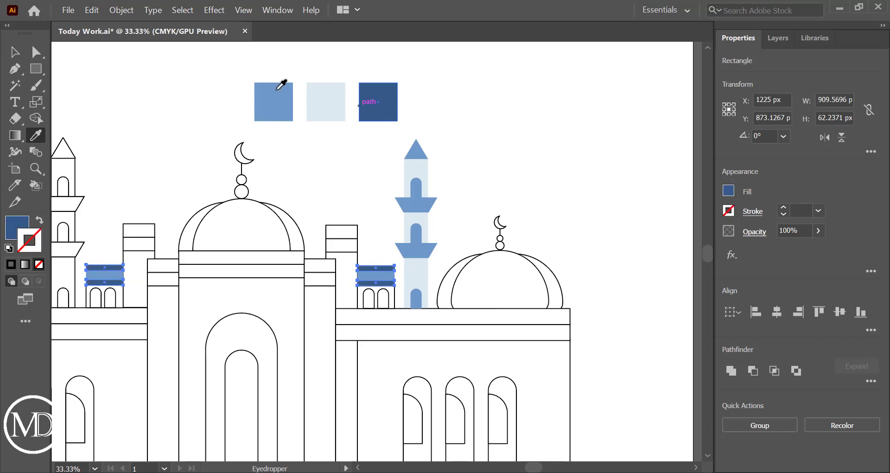
pyautogui.click(21, 55)
pyautogui.click(159, 98)
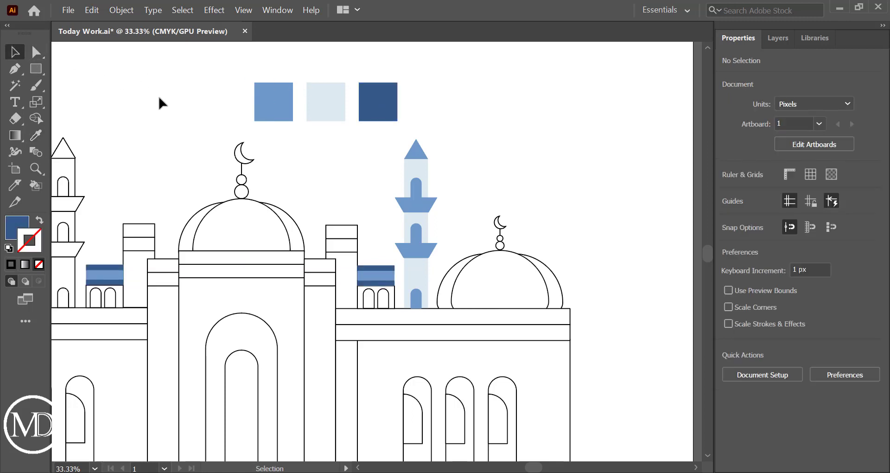
pyautogui.hotkey('ctrl', 's')
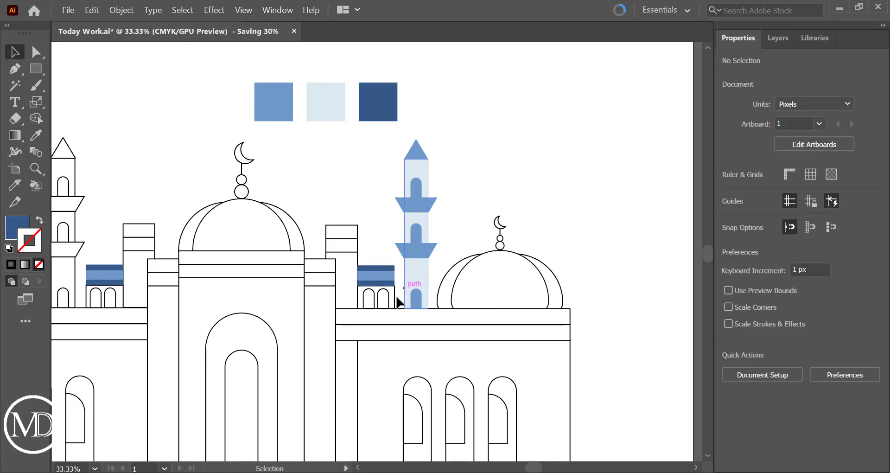
# Fill the four small pavilion window arches with the first swatch's blue.
pyautogui.click(383, 302)
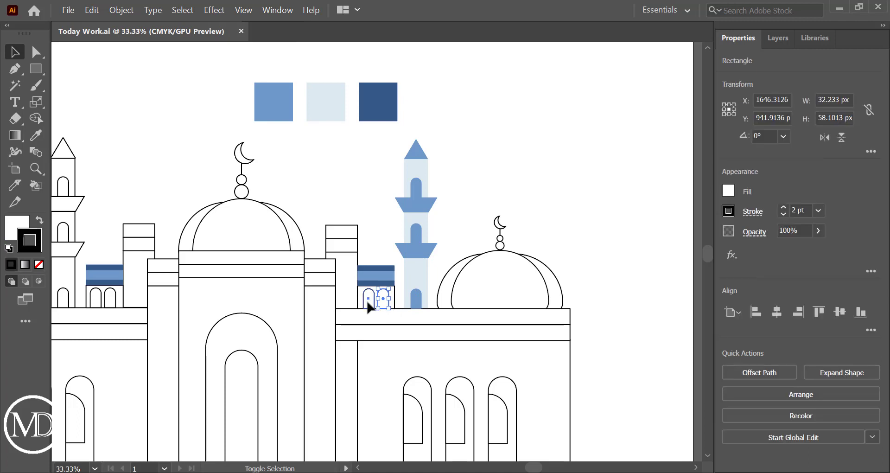
pyautogui.keyDown('shift'); pyautogui.click(368, 305); pyautogui.keyUp('shift')
pyautogui.keyDown('shift'); pyautogui.click(111, 300); pyautogui.keyUp('shift')
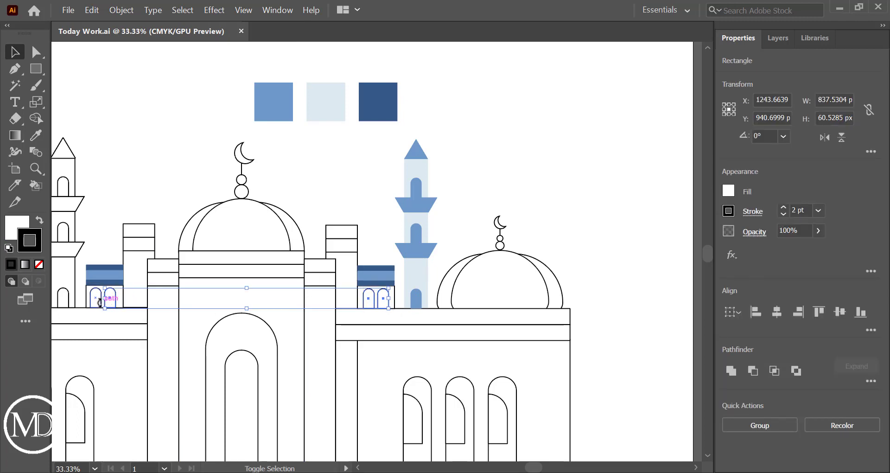
pyautogui.keyDown('shift'); pyautogui.click(98, 304); pyautogui.keyUp('shift')
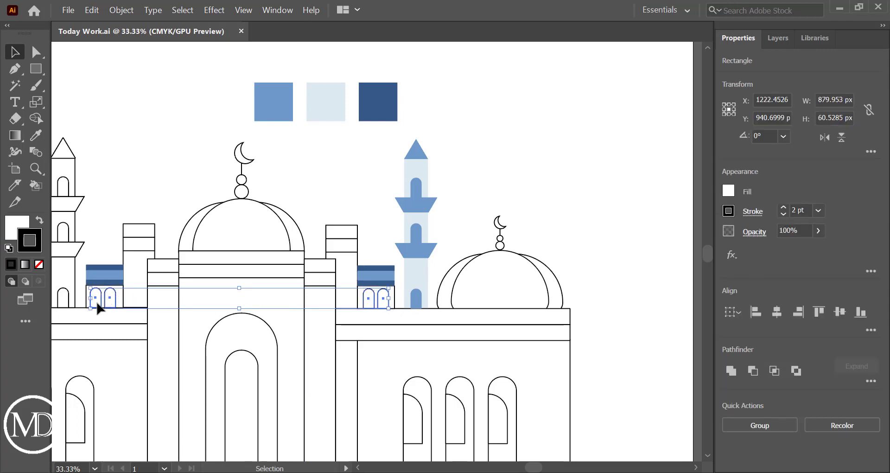
pyautogui.click(36, 136)
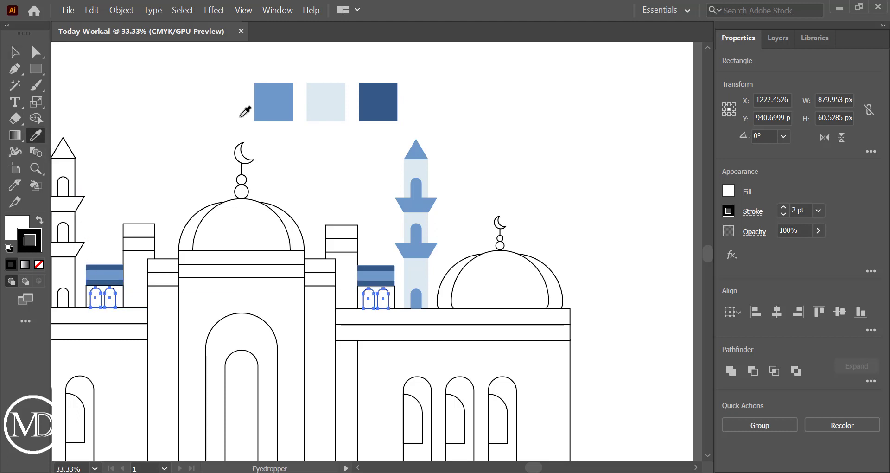
pyautogui.click(258, 112)
pyautogui.click(15, 52)
pyautogui.click(258, 118)
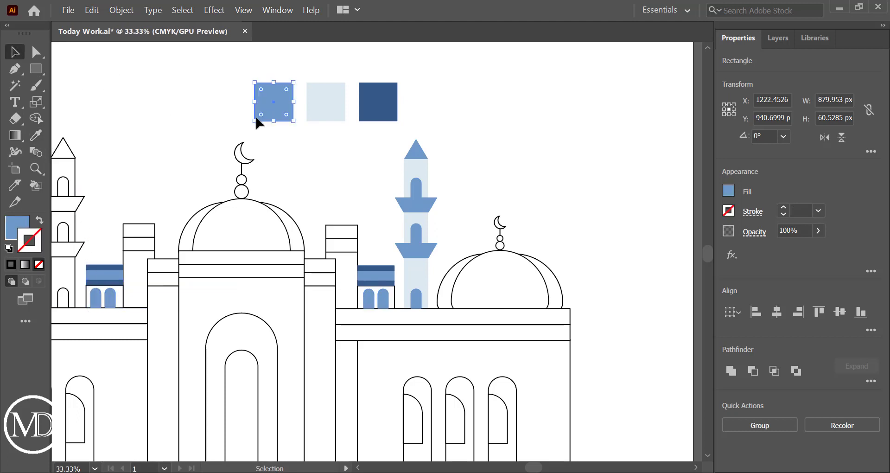
# Narrow the white frame under the right roof to about 107.5 px wide.
pyautogui.scroll(5, 386, 290)
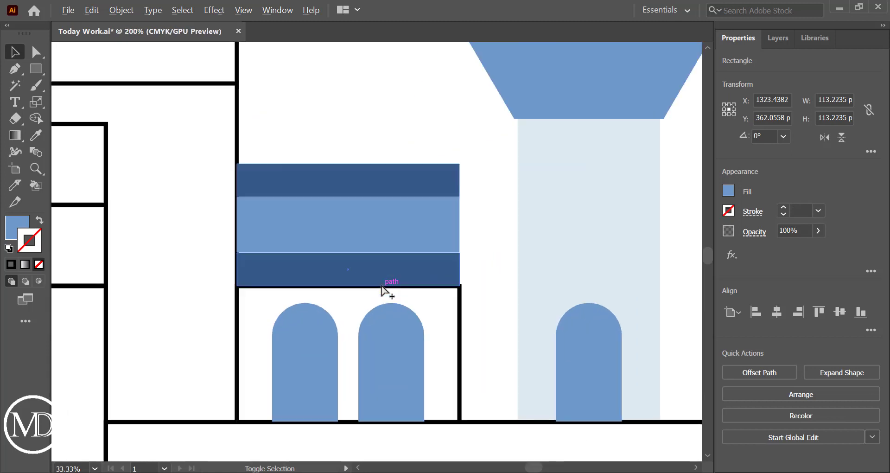
pyautogui.scroll(2, 383, 292)
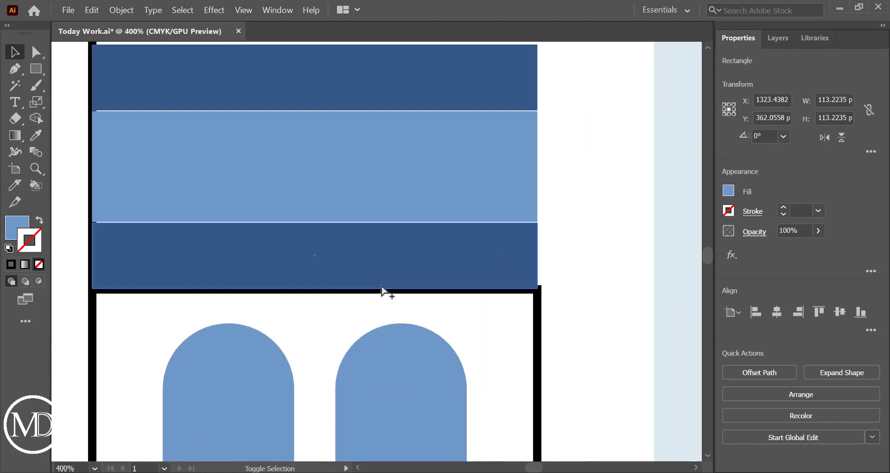
pyautogui.click(537, 324)
pyautogui.scroll(-3, 552, 350)
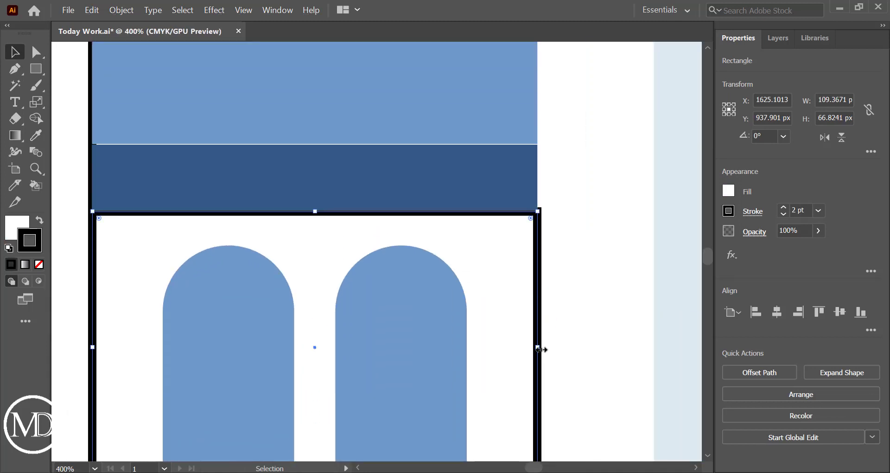
pyautogui.moveTo(538, 349); pyautogui.dragTo(536, 349)
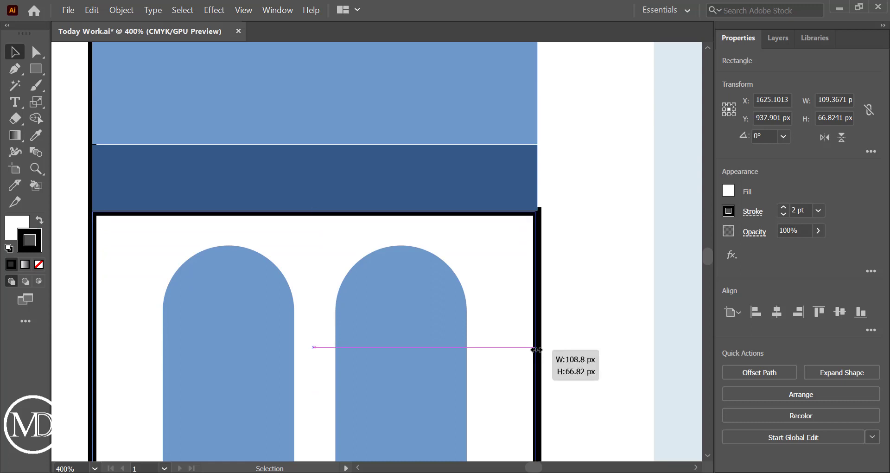
pyautogui.click(583, 325)
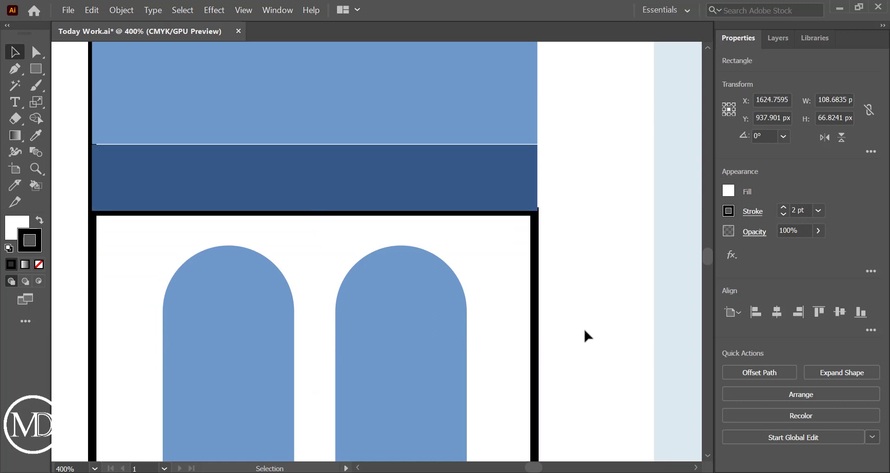
pyautogui.click(538, 349)
pyautogui.moveTo(538, 349); pyautogui.dragTo(534, 349)
pyautogui.click(566, 342)
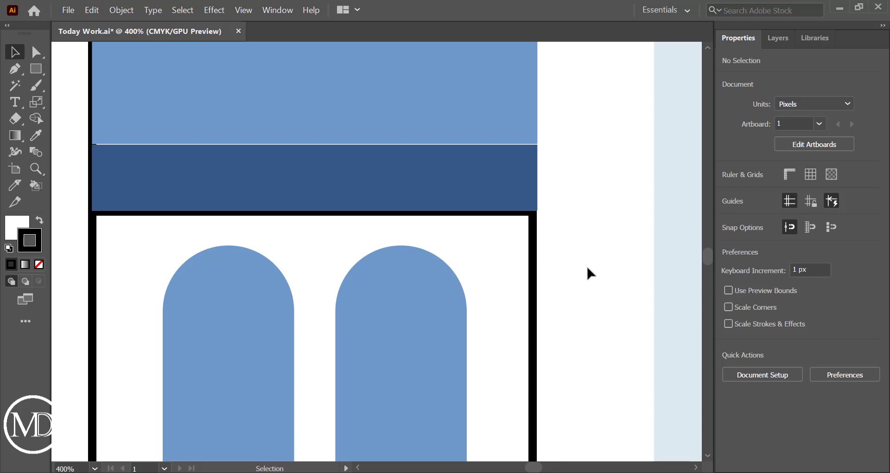
# Drag the arches rectangle's right edge out to line up with the dark blue band above.
pyautogui.click(529, 302)
pyautogui.click(762, 213)
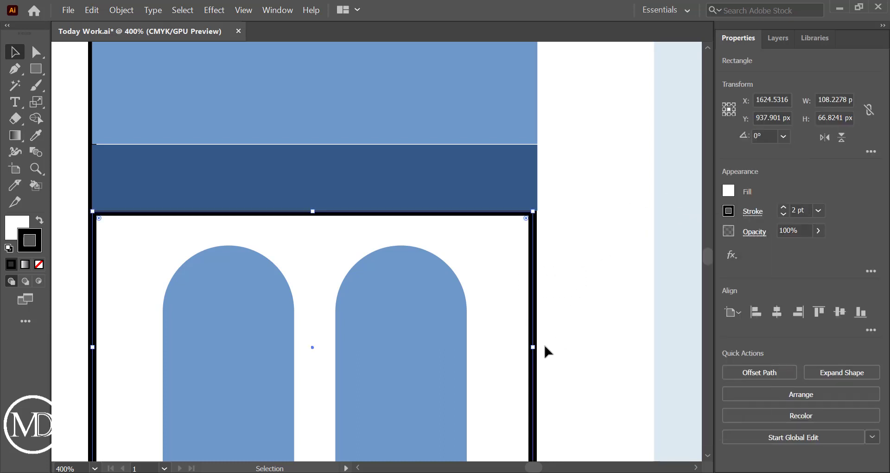
pyautogui.moveTo(533, 346); pyautogui.dragTo(536, 347)
pyautogui.click(571, 342)
# Undo and redo to compare the old and widened edges, keeping the widened version.
pyautogui.scroll(-3, 571, 342)
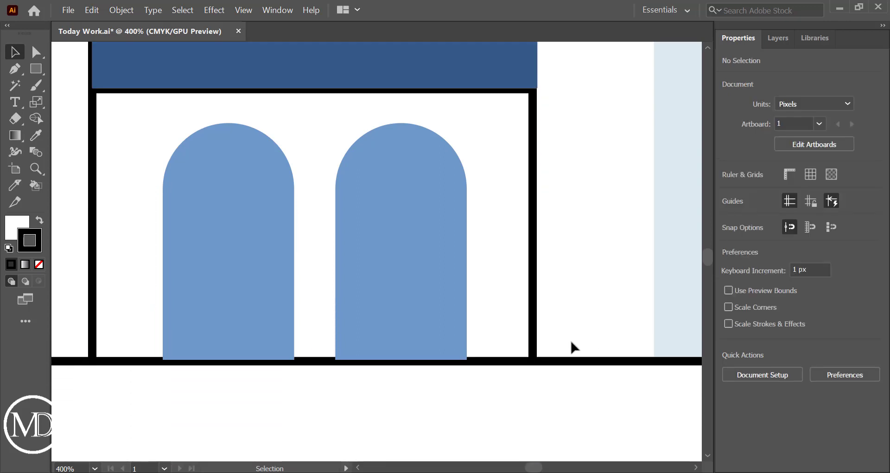
pyautogui.hotkey('ctrl', 'z')
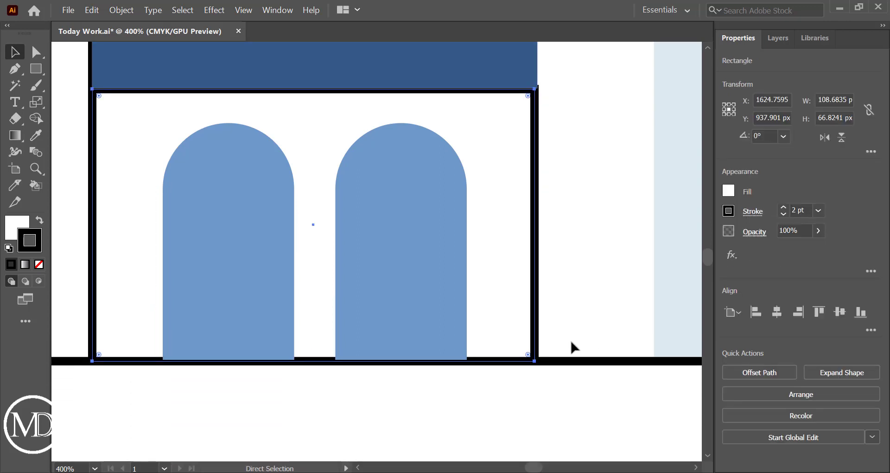
pyautogui.hotkey('ctrl', 'z')
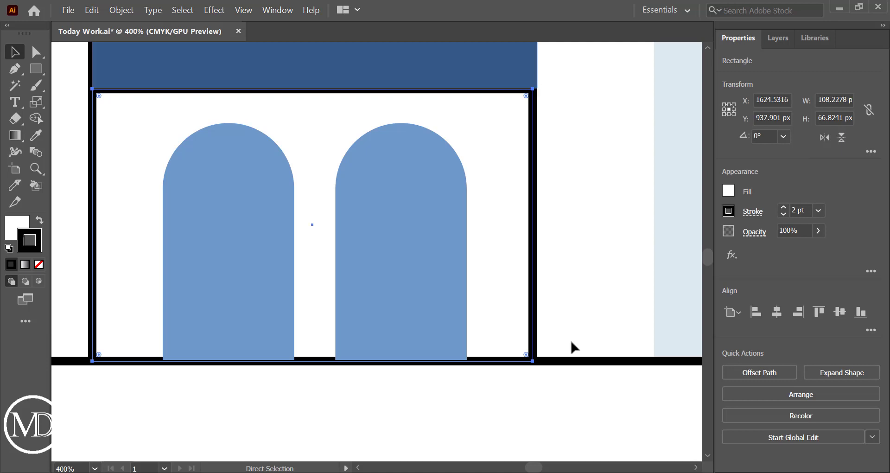
pyautogui.hotkey('ctrl', 'z')
pyautogui.hotkey('ctrl', 'z')
pyautogui.hotkey('ctrl', 'z')
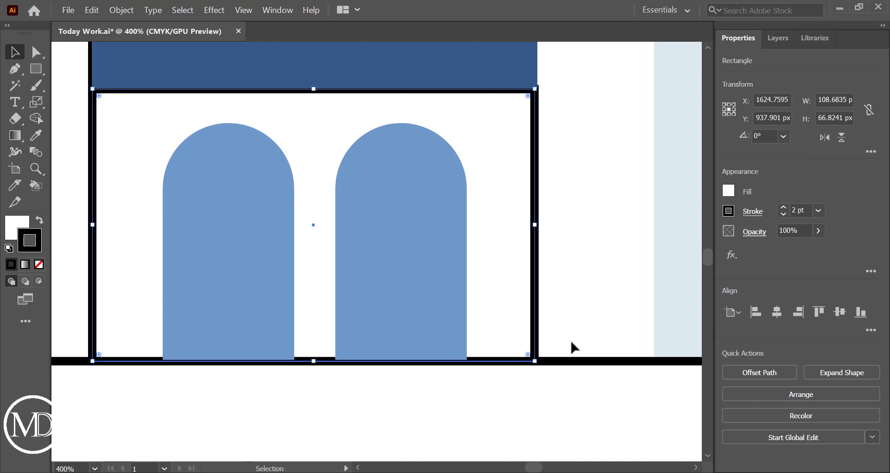
pyautogui.hotkey('ctrl', 'z')
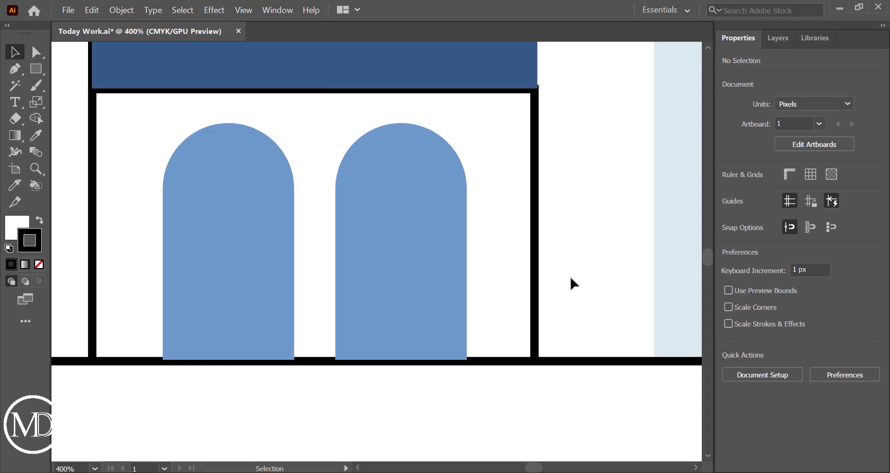
pyautogui.keyDown('alt'); pyautogui.scroll(-3, 577, 286); pyautogui.keyUp('alt')
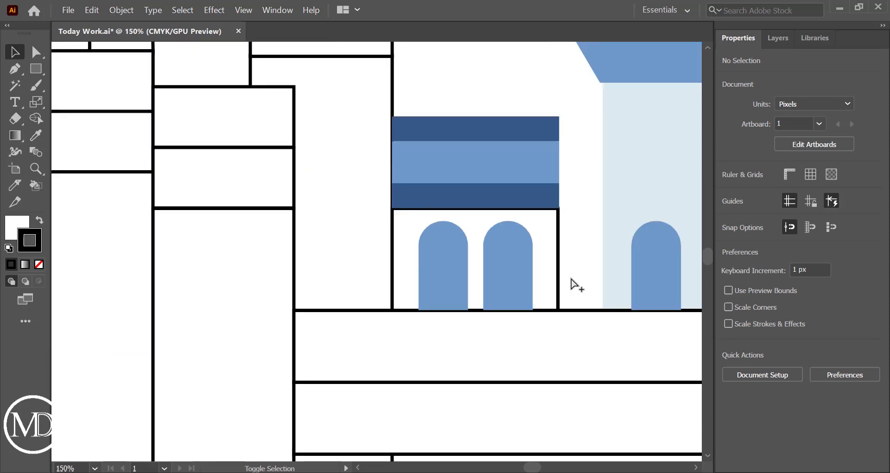
# Give the right building's arches rectangle the light-blue wall fill with no outline.
pyautogui.click(551, 258)
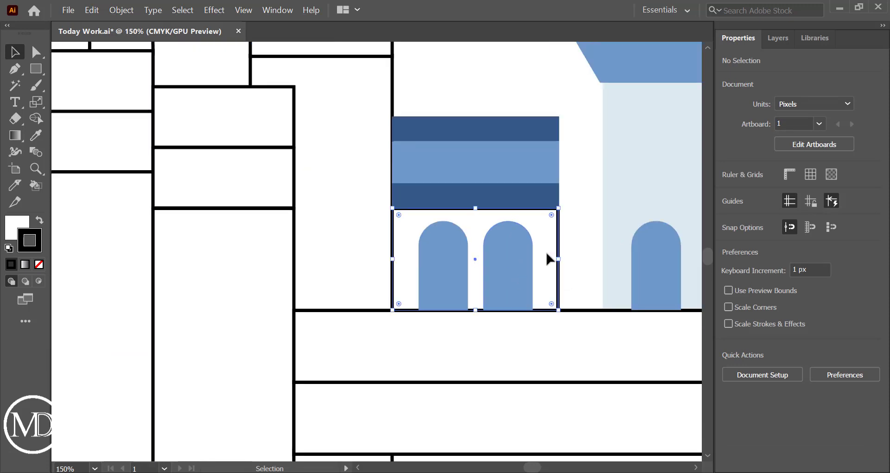
pyautogui.click(35, 135)
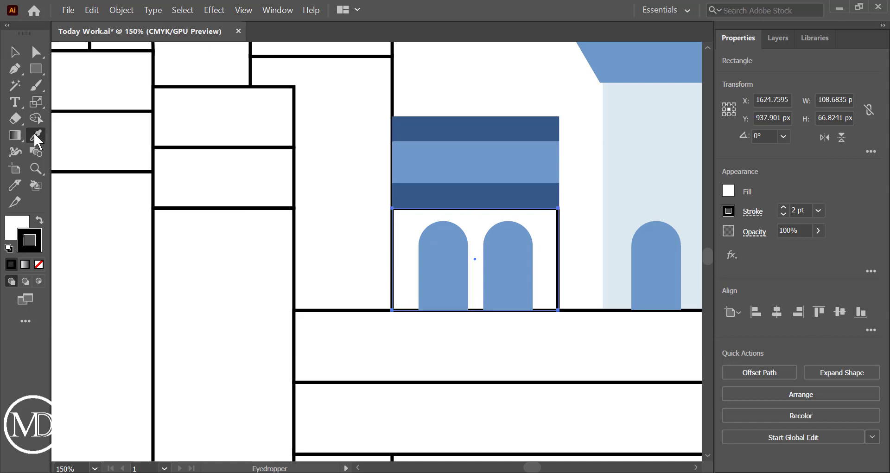
pyautogui.click(633, 173)
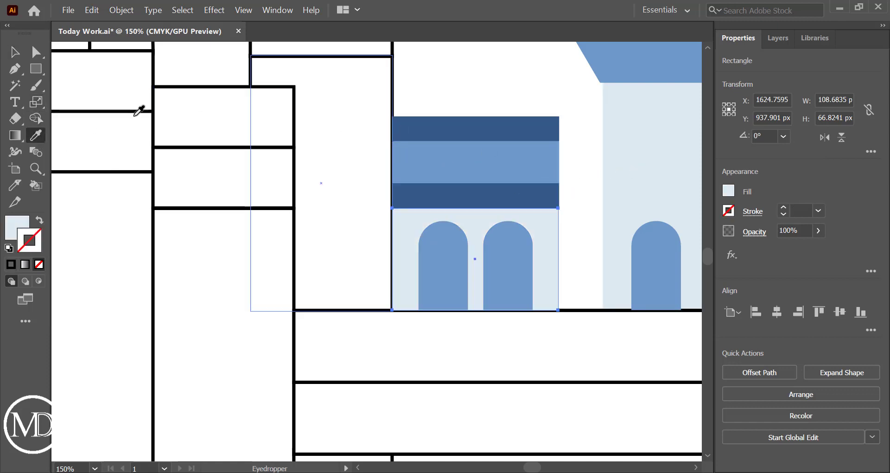
pyautogui.click(16, 54)
pyautogui.click(567, 114)
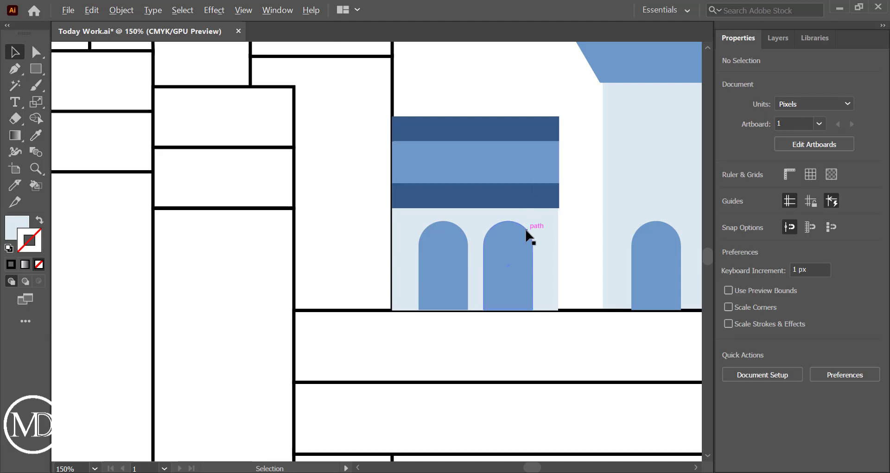
pyautogui.scroll(-2, 527, 236)
pyautogui.hscroll(-1, 527, 237)
pyautogui.scroll(1, 527, 236)
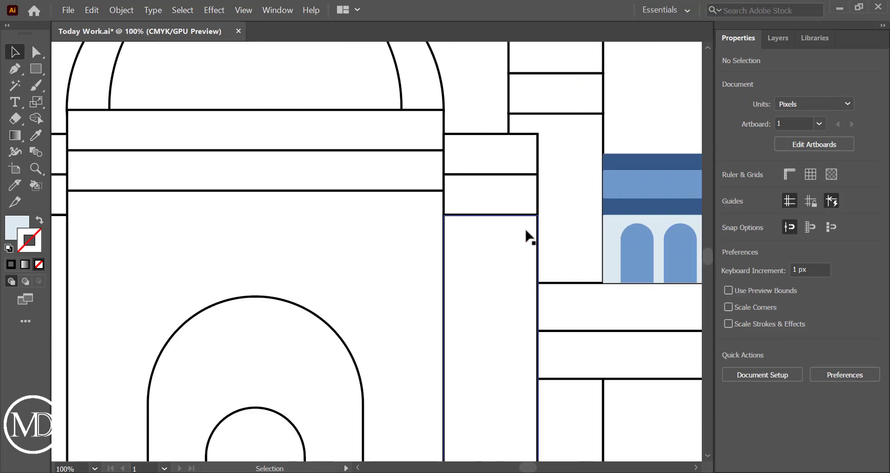
pyautogui.scroll(-2, 527, 237)
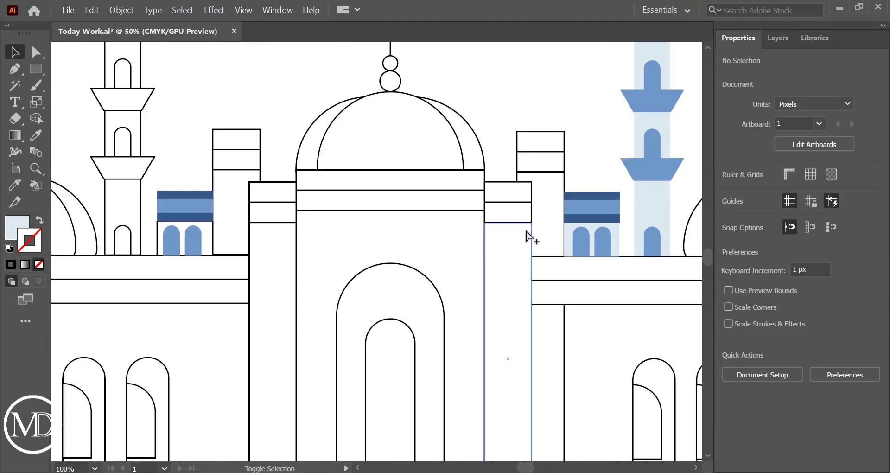
# Apply the minaret's light-blue fill to the left building's arches rectangle.
pyautogui.click(204, 244)
pyautogui.click(36, 135)
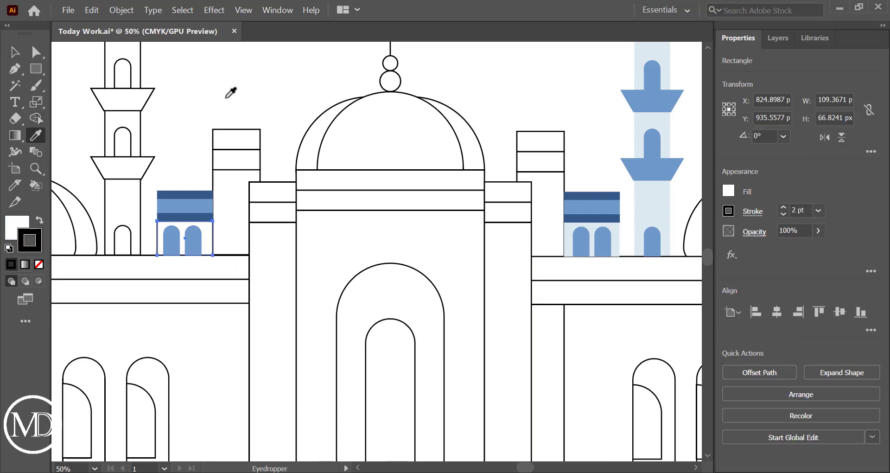
pyautogui.click(640, 220)
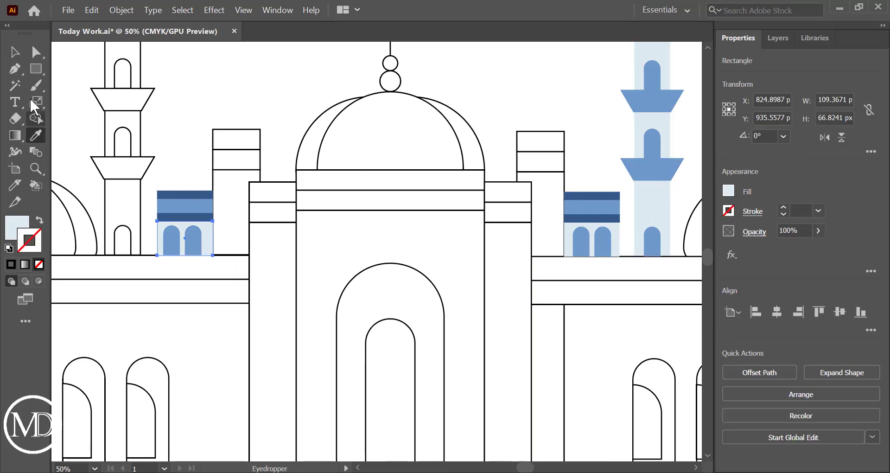
pyautogui.click(16, 53)
pyautogui.click(203, 98)
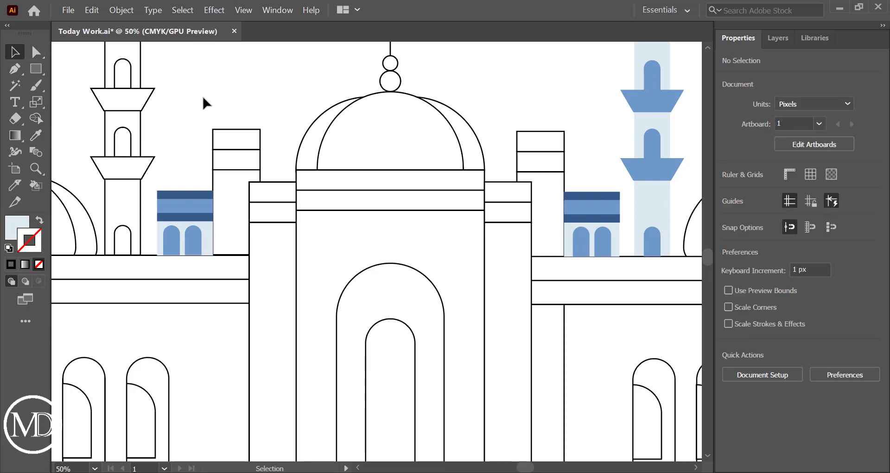
# Make the tower's top cap mid blue and the rectangle below it light blue.
pyautogui.hscroll(5, 526, 234)
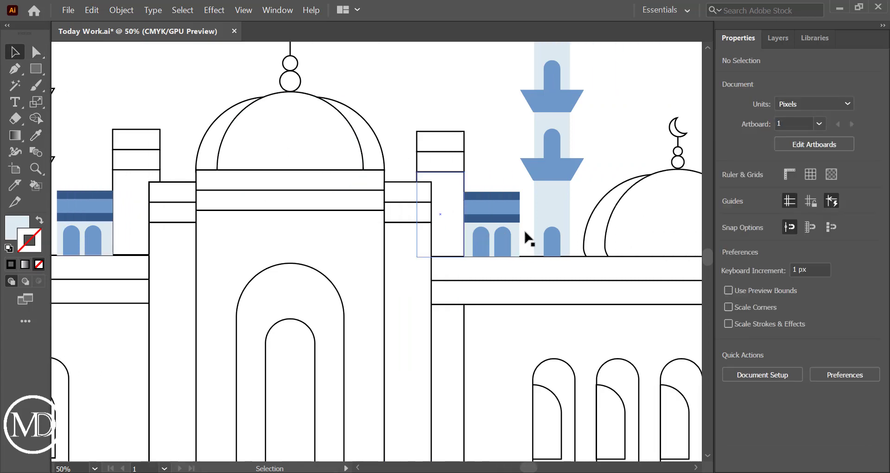
pyautogui.click(441, 145)
pyautogui.click(36, 135)
pyautogui.click(540, 99)
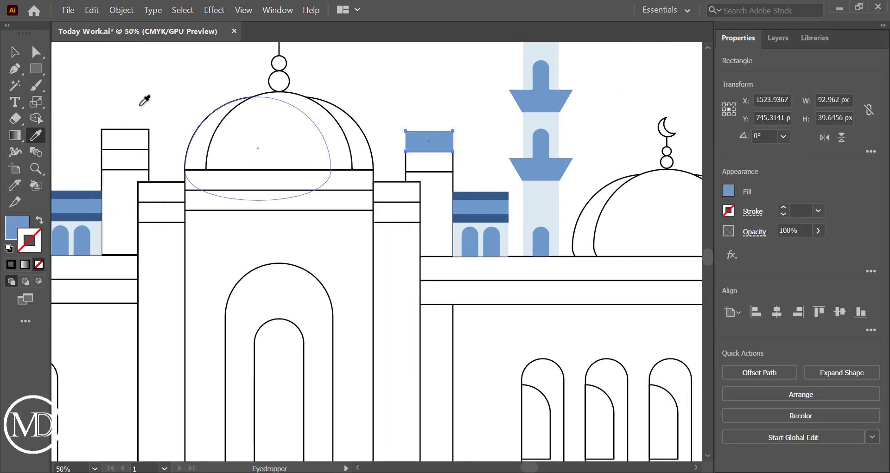
pyautogui.click(15, 52)
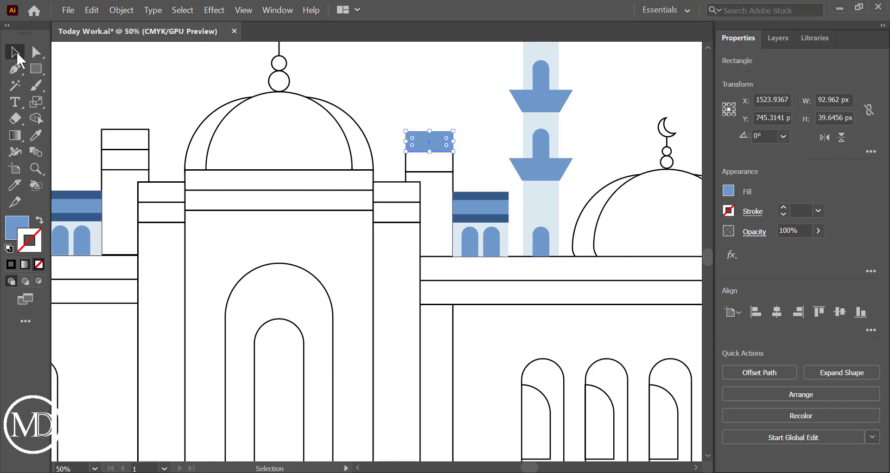
pyautogui.click(441, 162)
pyautogui.click(37, 134)
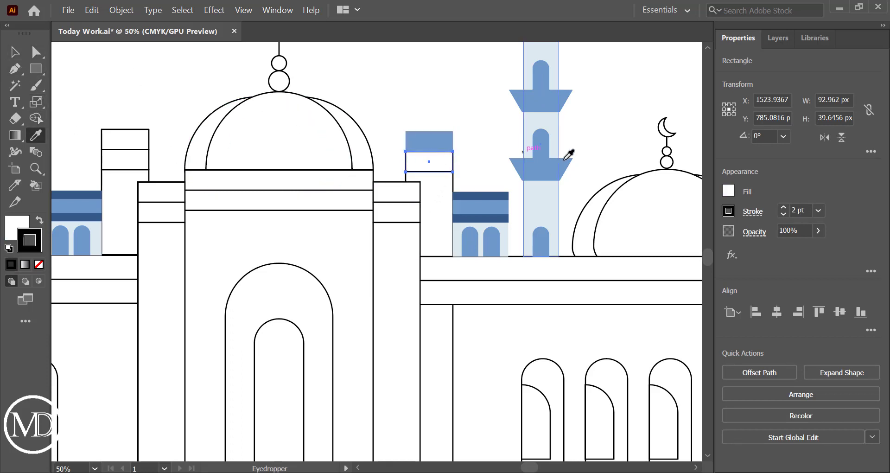
pyautogui.click(556, 125)
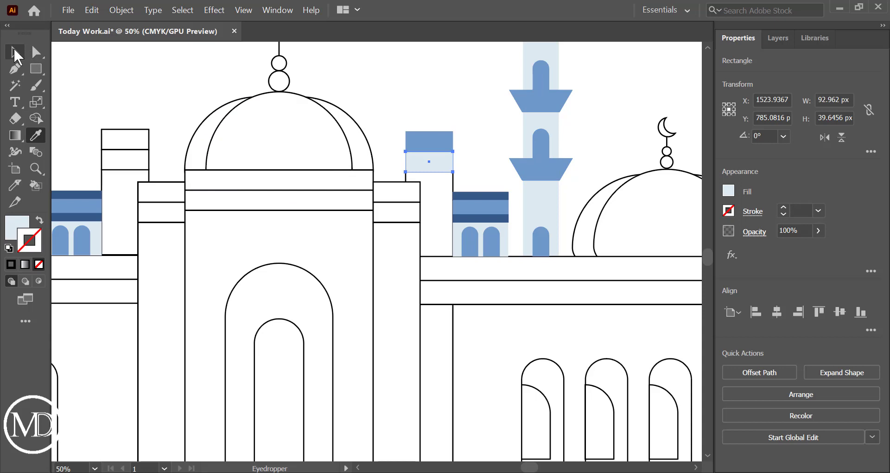
pyautogui.click(15, 52)
pyautogui.click(397, 76)
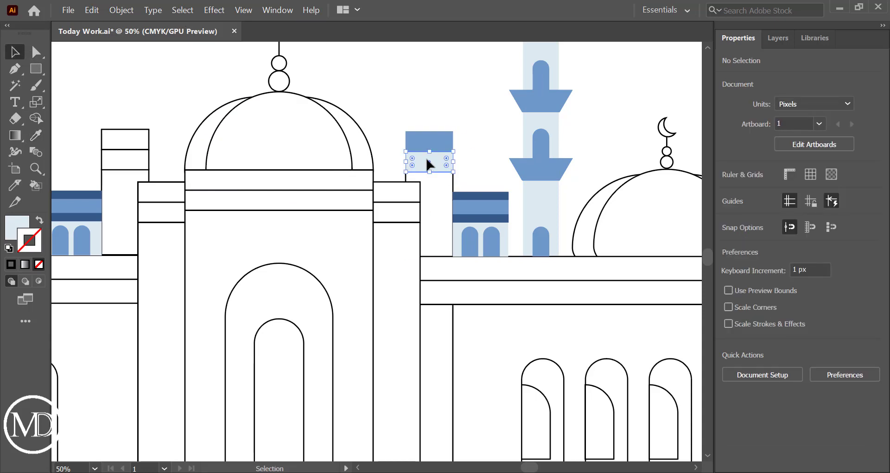
# Fill the small band dark blue and the tall tower body pale blue.
pyautogui.scroll(3, 427, 160)
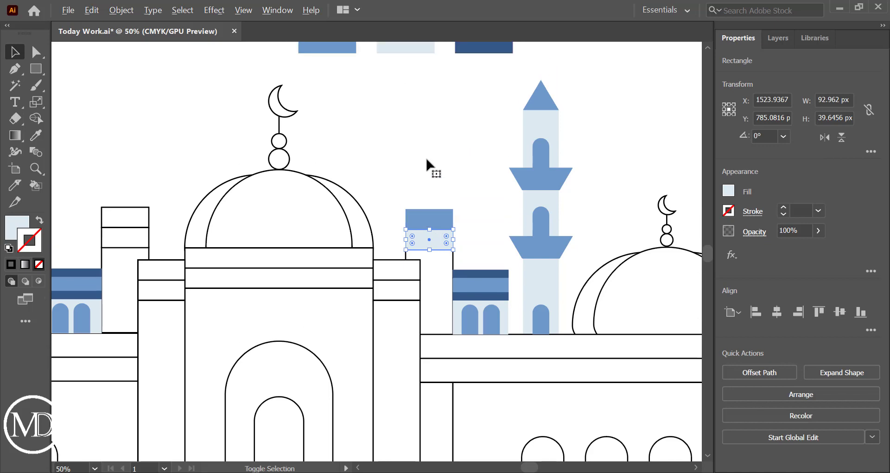
pyautogui.keyDown('alt'); pyautogui.scroll(-1, 427, 160); pyautogui.keyUp('alt')
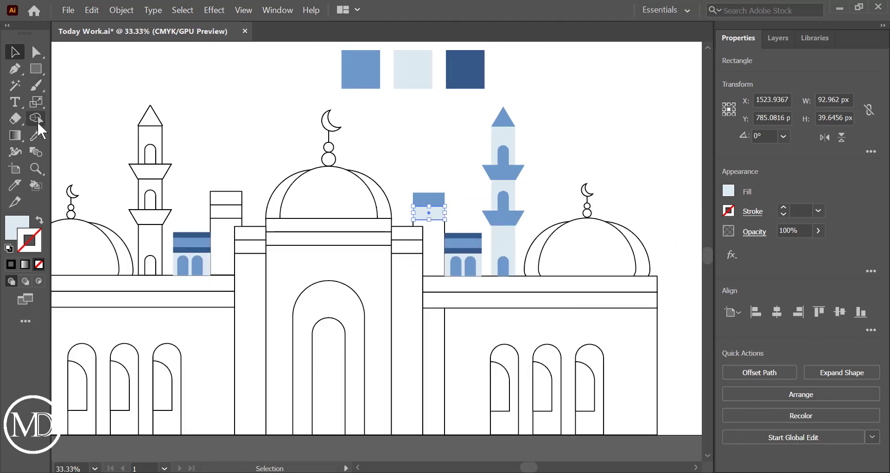
pyautogui.click(36, 134)
pyautogui.click(462, 71)
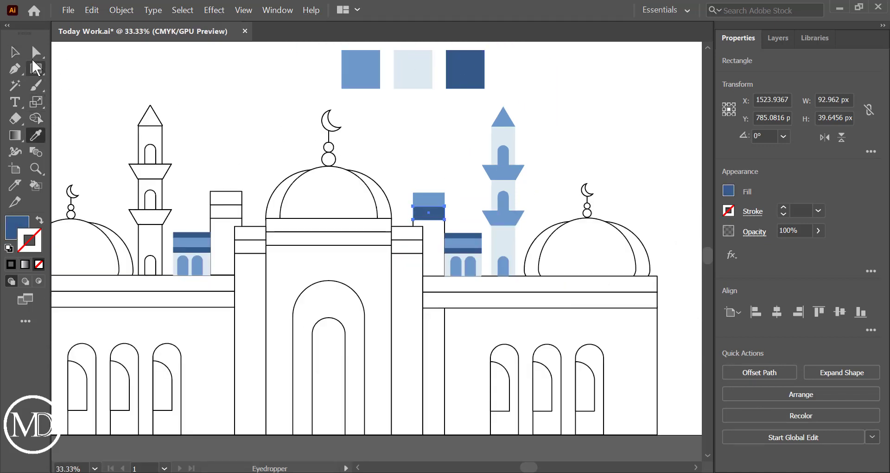
pyautogui.click(16, 54)
pyautogui.click(451, 200)
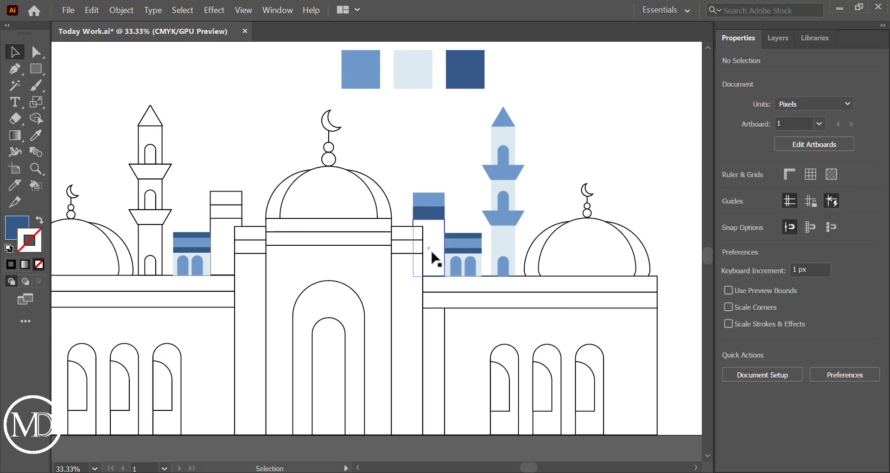
pyautogui.click(433, 254)
pyautogui.click(41, 138)
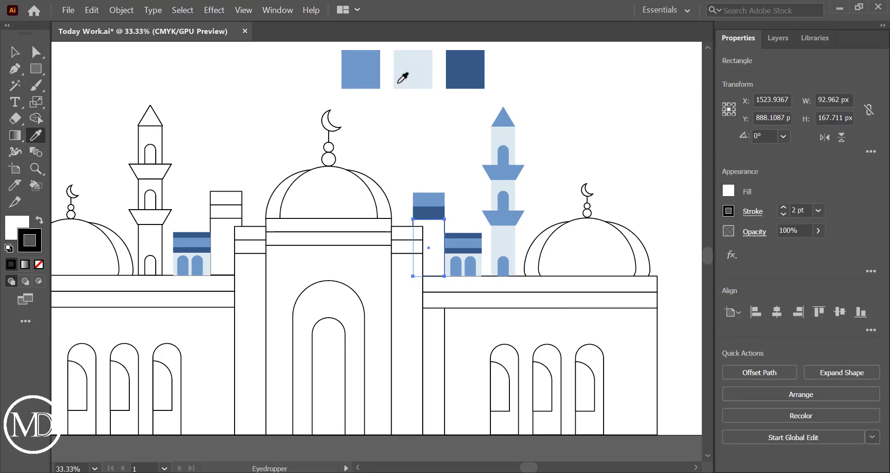
pyautogui.click(398, 83)
pyautogui.click(15, 52)
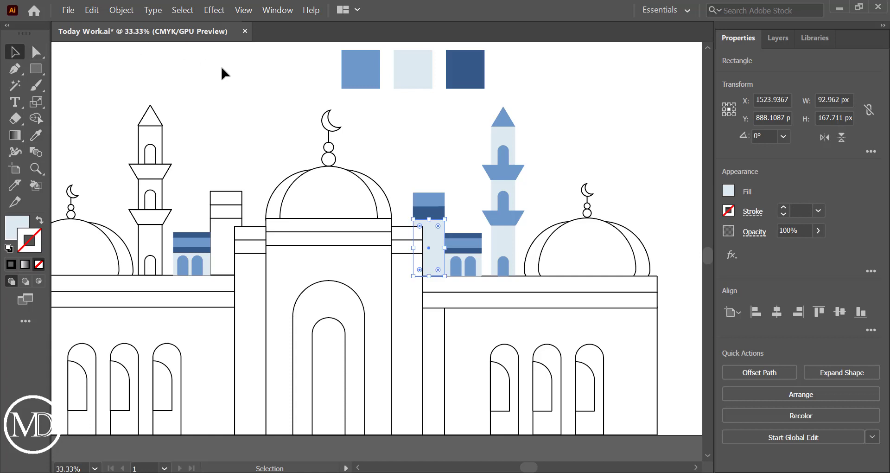
pyautogui.click(239, 78)
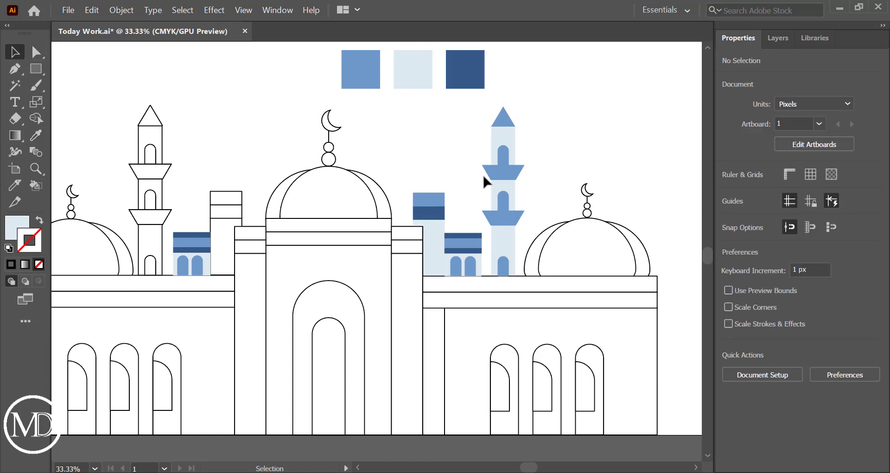
# Fill the right wing's top strip dark blue and the strip beneath it mid blue.
pyautogui.click(548, 292)
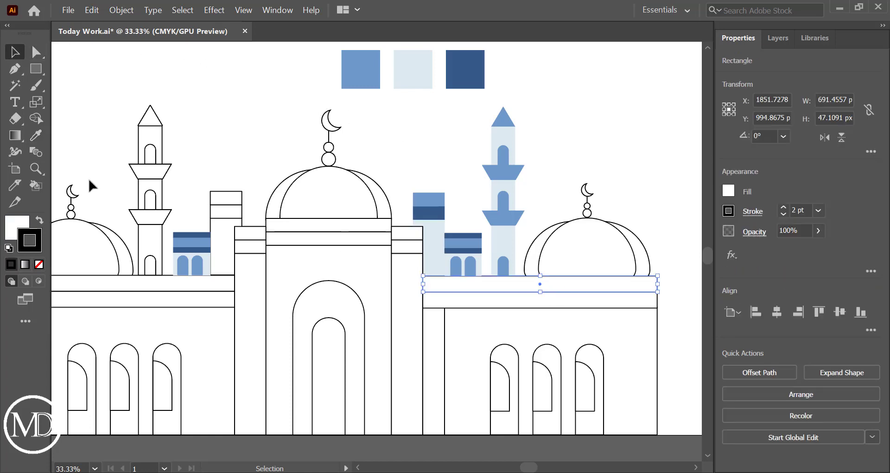
pyautogui.click(37, 135)
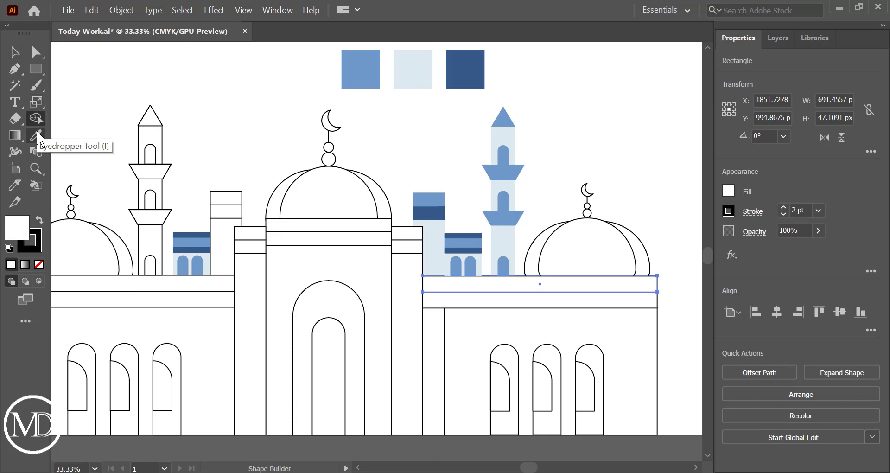
pyautogui.click(445, 66)
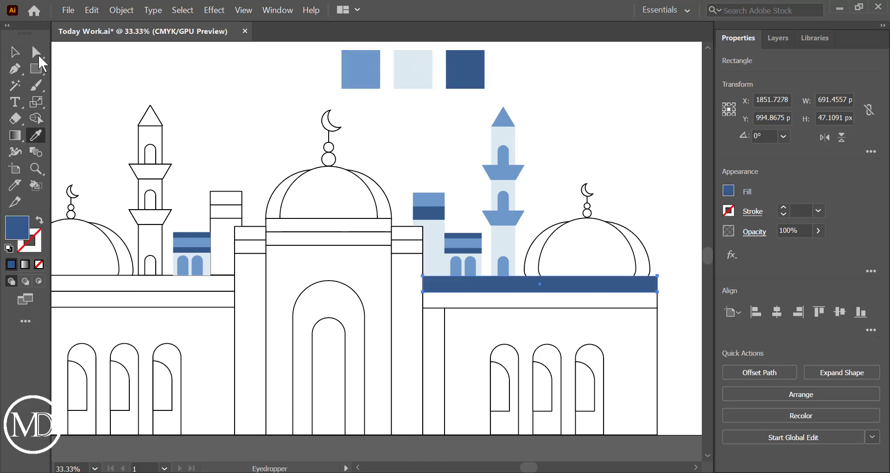
pyautogui.click(18, 56)
pyautogui.click(277, 84)
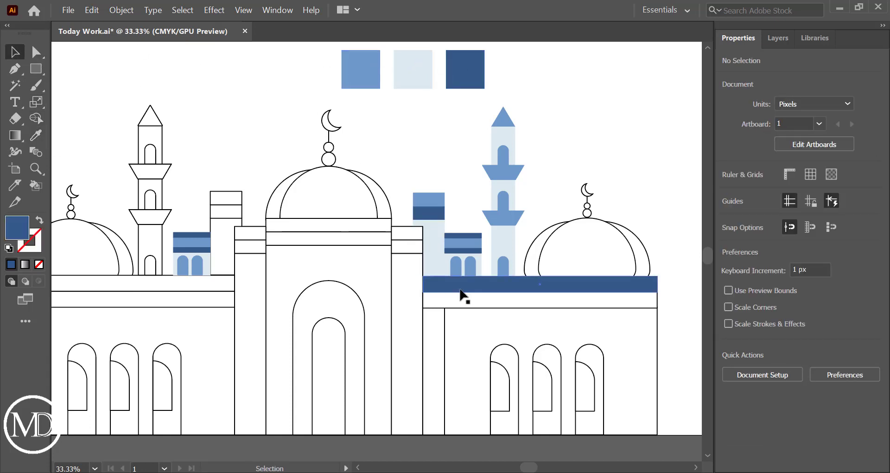
pyautogui.click(481, 307)
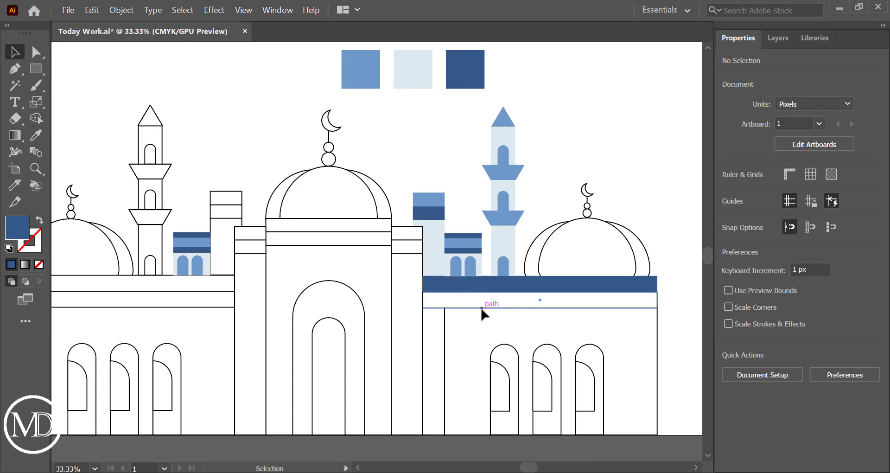
pyautogui.click(36, 136)
pyautogui.click(355, 72)
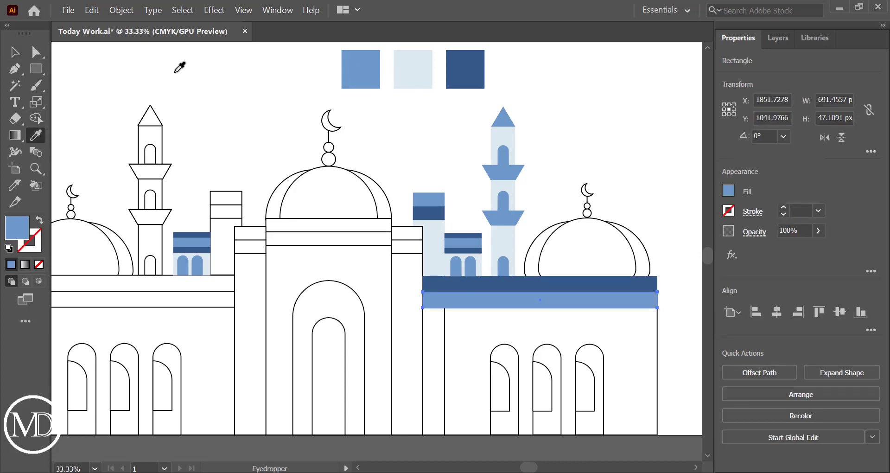
pyautogui.click(14, 52)
pyautogui.click(284, 90)
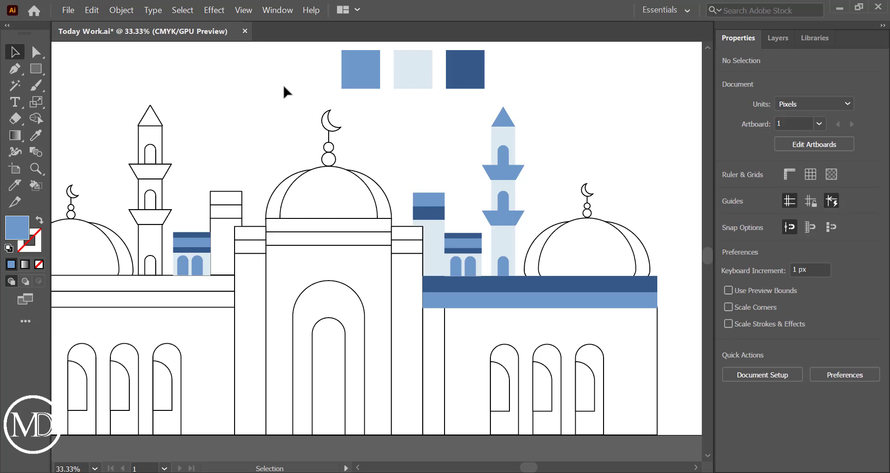
# Fill the right wing's wall pale blue and move the three swatches beside the right minaret.
pyautogui.click(473, 323)
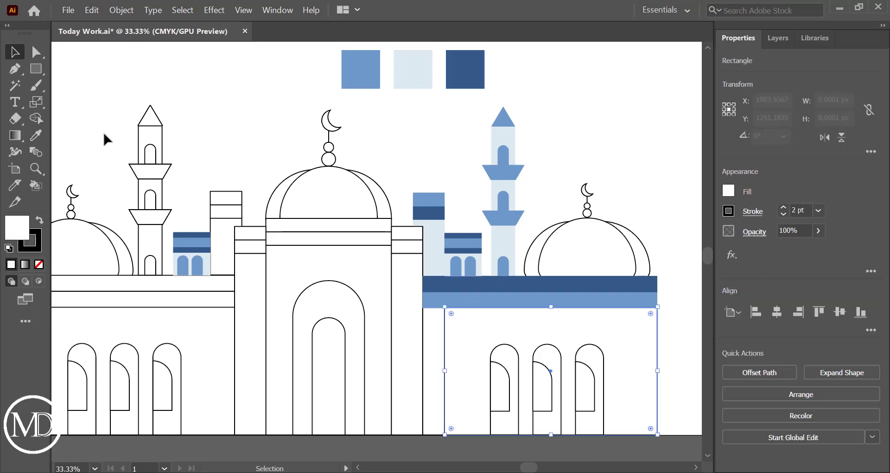
pyautogui.click(36, 136)
pyautogui.click(412, 72)
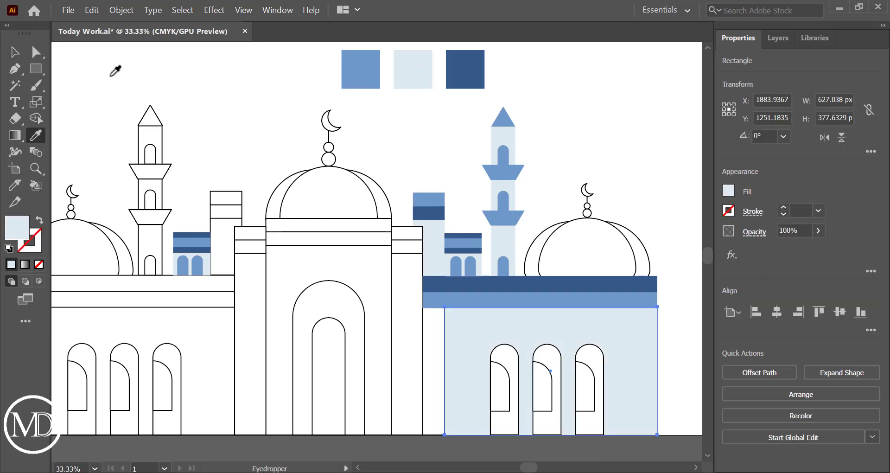
pyautogui.click(21, 51)
pyautogui.click(250, 90)
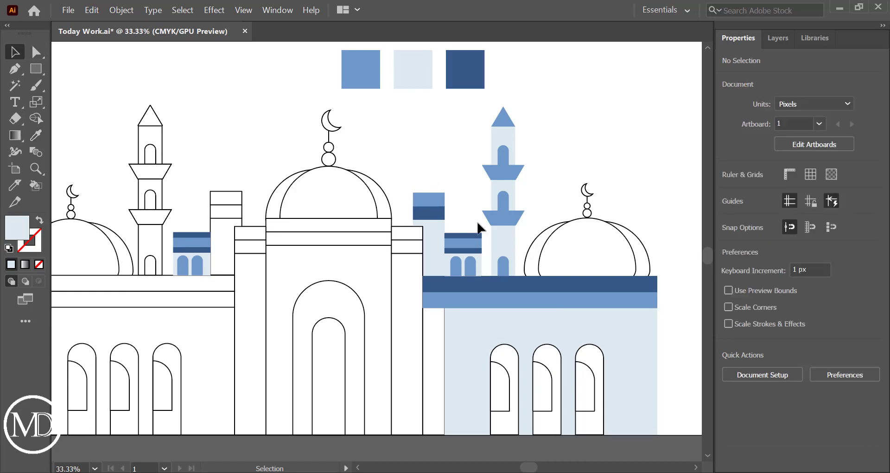
pyautogui.scroll(-1, 480, 227)
pyautogui.scroll(-2, 480, 228)
pyautogui.scroll(4, 480, 227)
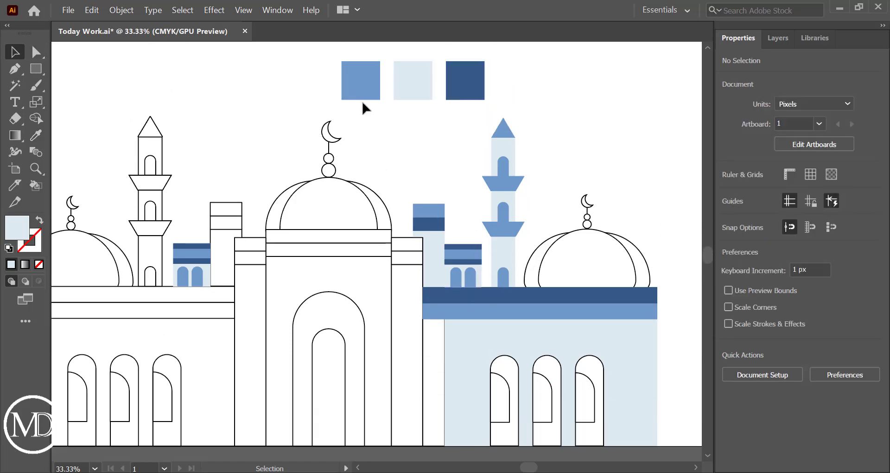
pyautogui.moveTo(427, 86)
pyautogui.mouseDown()
pyautogui.moveTo(485, 93)
pyautogui.moveTo(660, 162)
pyautogui.mouseUp()
# Fill the right wing's three arches with the dark blue swatch.
pyautogui.click(656, 221)
pyautogui.scroll(-3, 656, 220)
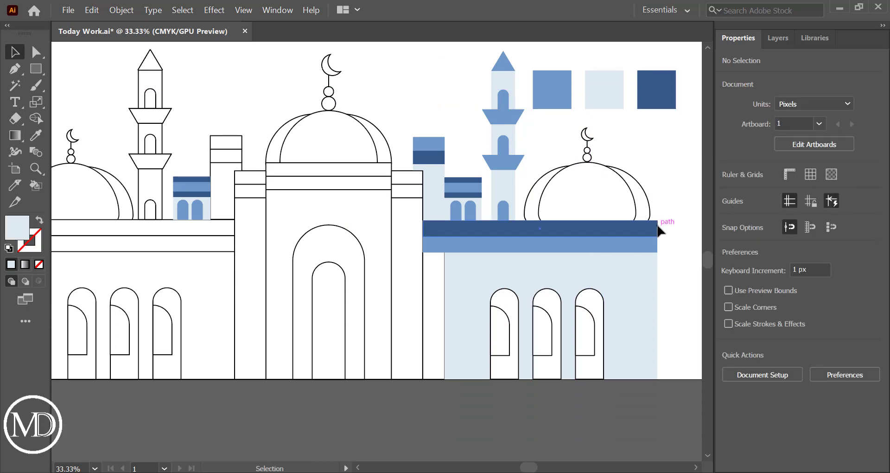
pyautogui.click(562, 318)
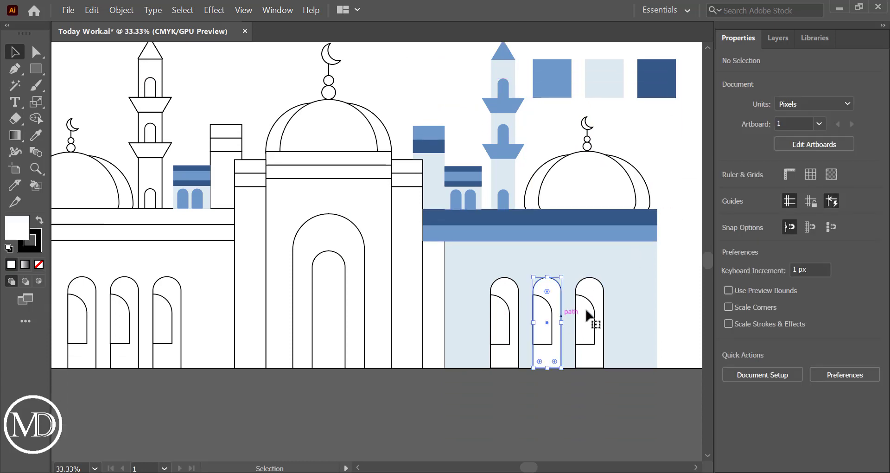
pyautogui.keyDown('shift'); pyautogui.click(600, 312); pyautogui.keyUp('shift')
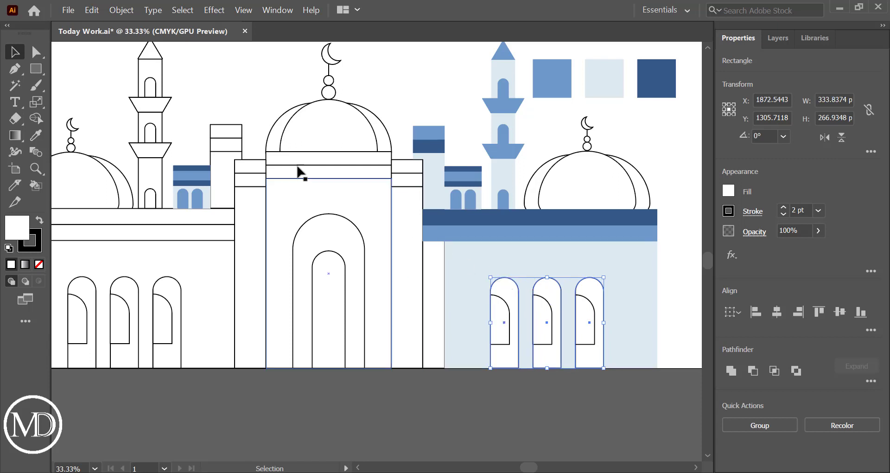
pyautogui.click(36, 136)
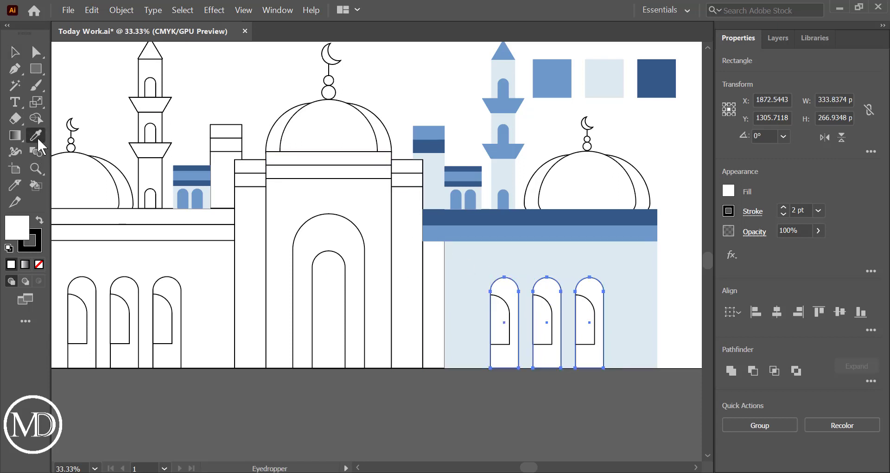
pyautogui.click(670, 78)
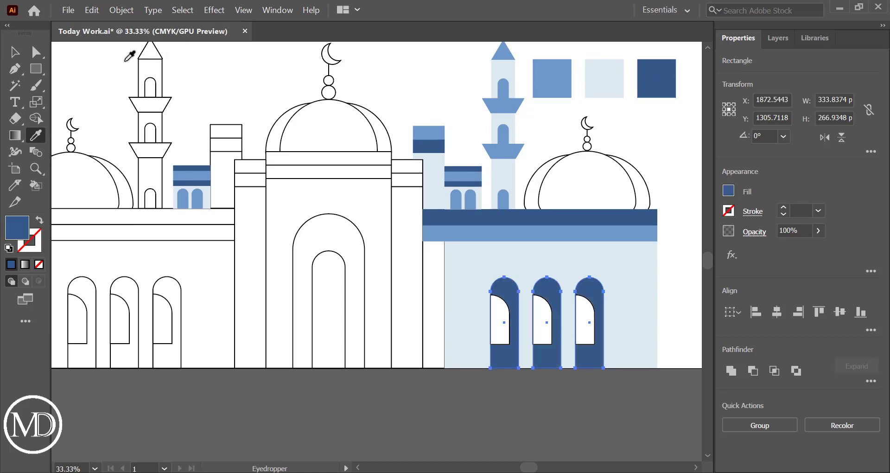
pyautogui.click(15, 54)
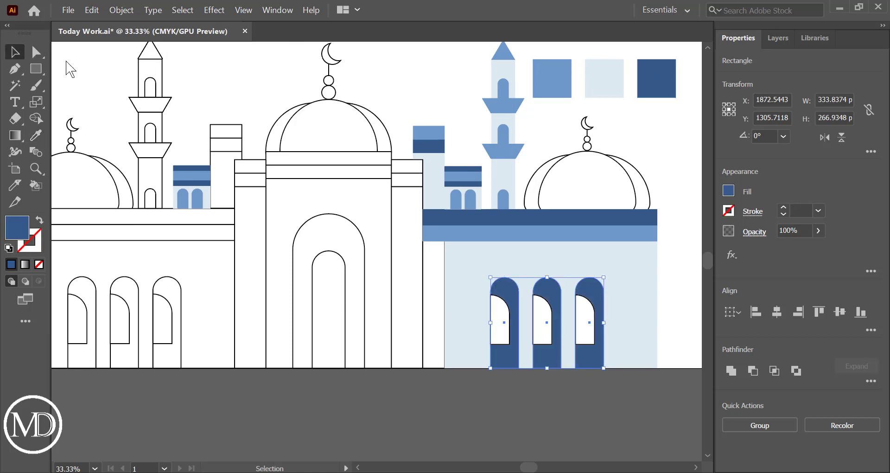
pyautogui.click(478, 406)
# Fill the three window shapes inside the arches with the mid blue swatch.
pyautogui.click(501, 332)
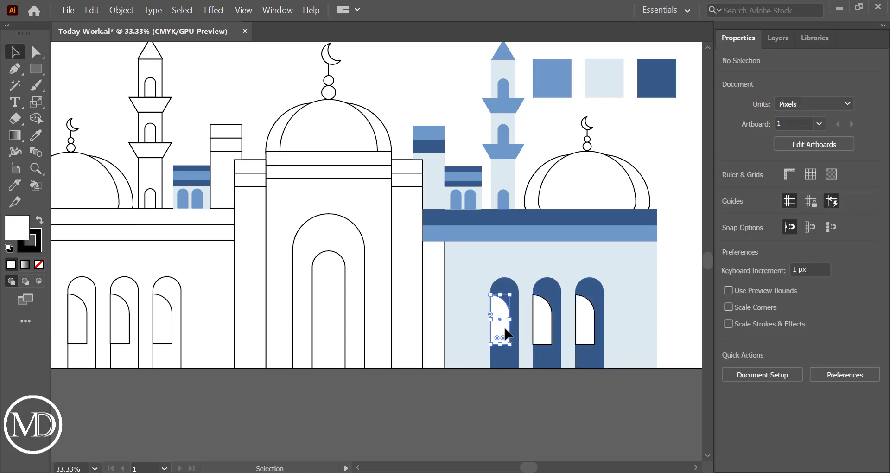
pyautogui.keyDown('shift'); pyautogui.click(547, 326); pyautogui.keyUp('shift')
pyautogui.keyDown('shift'); pyautogui.click(590, 327); pyautogui.keyUp('shift')
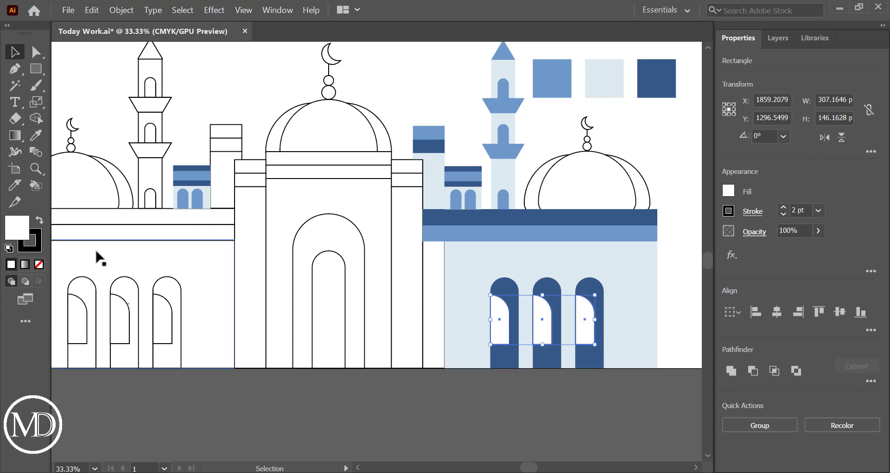
pyautogui.click(35, 135)
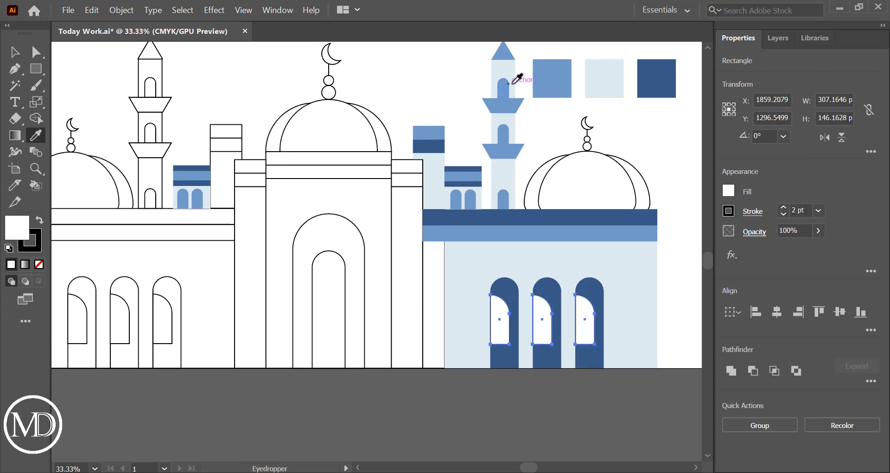
pyautogui.click(551, 82)
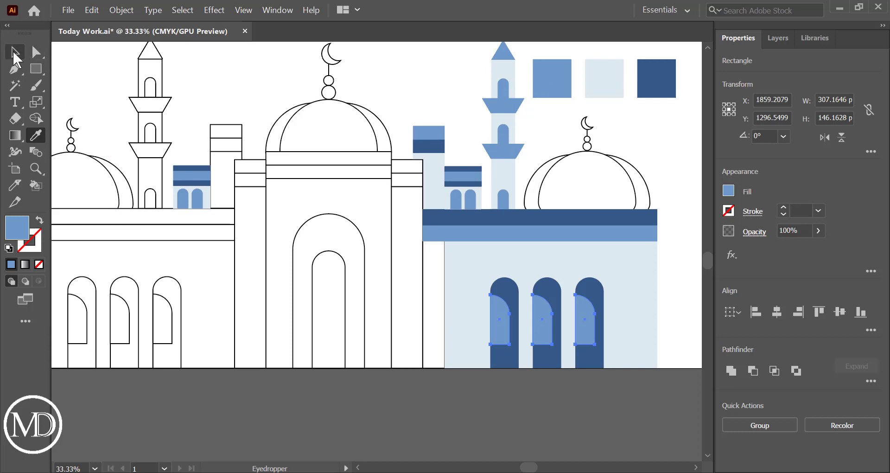
pyautogui.click(14, 52)
pyautogui.click(674, 264)
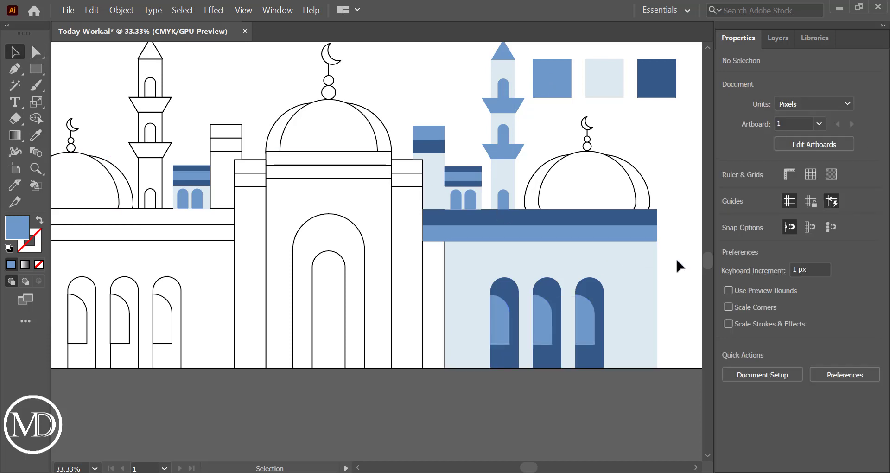
pyautogui.click(558, 192)
# Fill the inner dome pale blue and the offset dome shape dark blue.
pyautogui.click(35, 135)
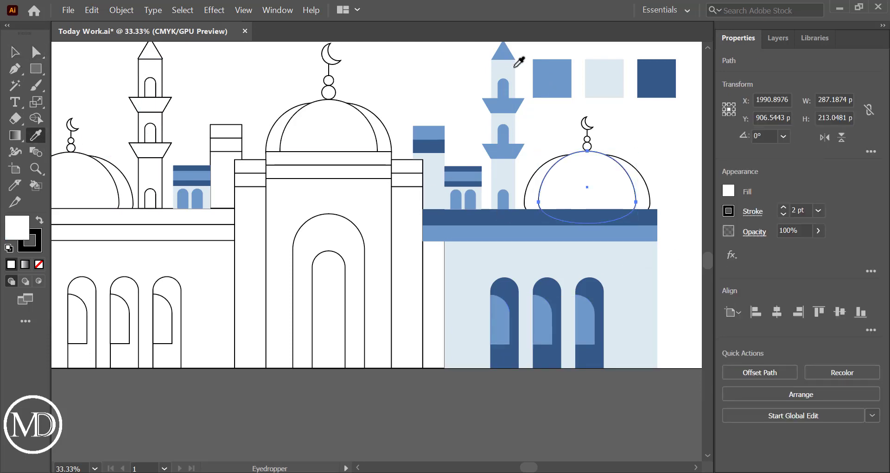
pyautogui.click(604, 79)
pyautogui.click(14, 53)
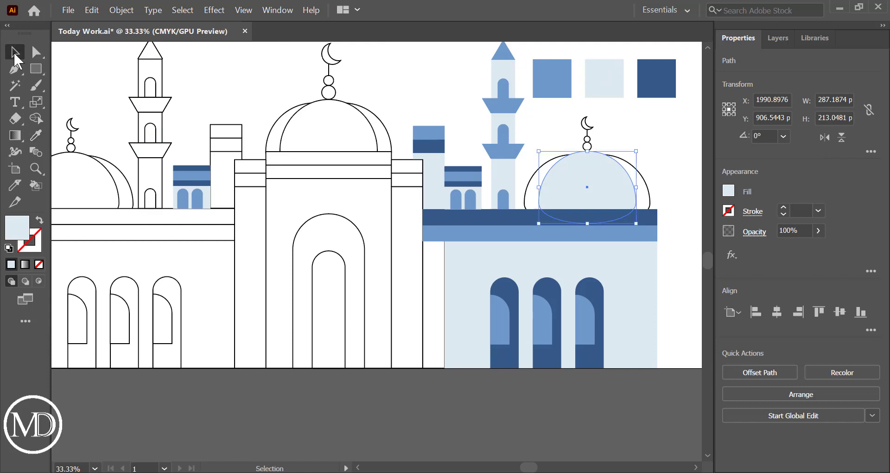
pyautogui.click(655, 161)
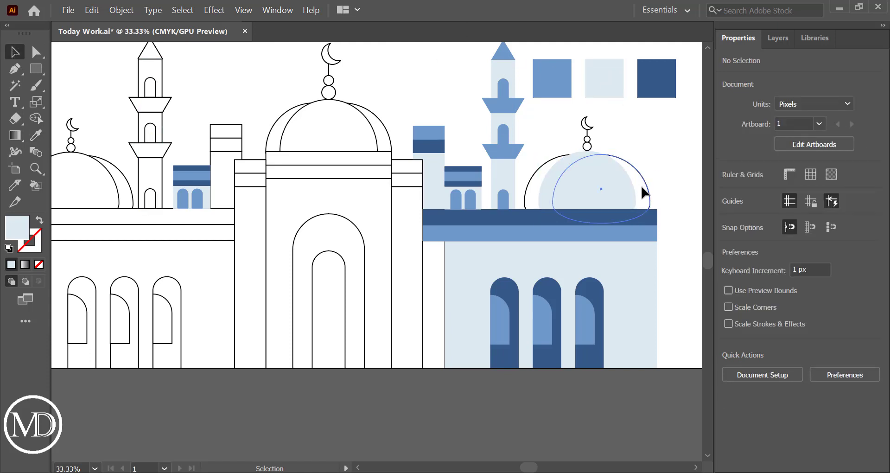
pyautogui.click(642, 192)
pyautogui.click(35, 135)
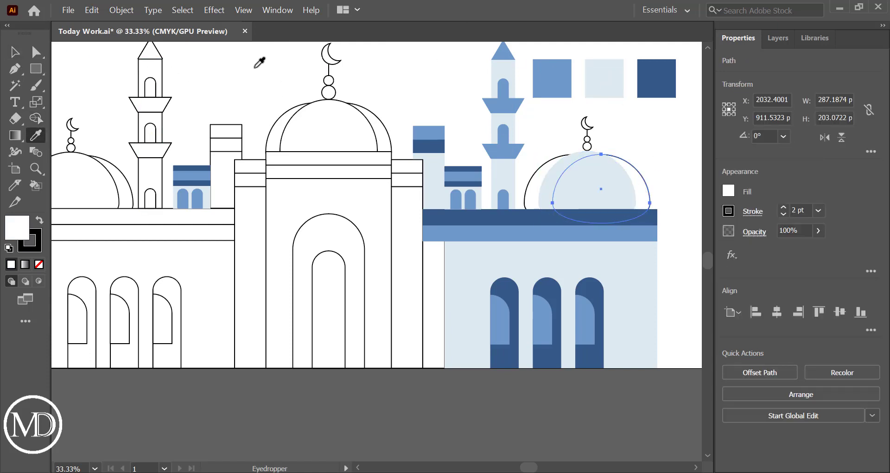
pyautogui.click(655, 78)
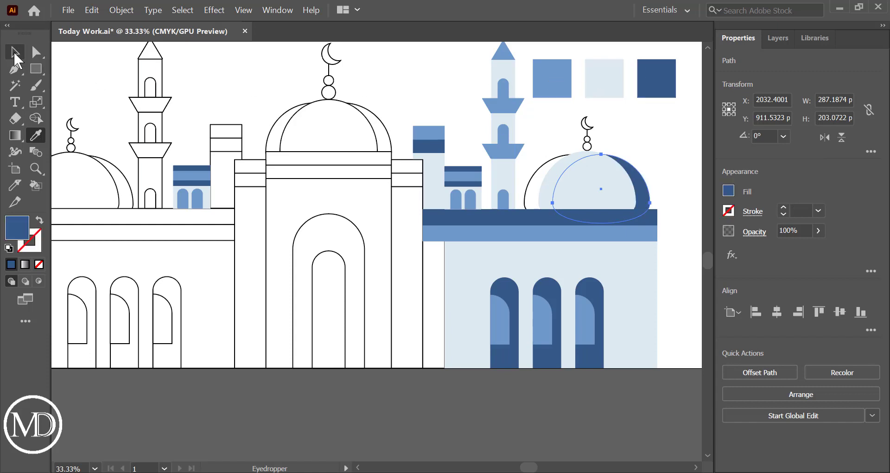
pyautogui.click(15, 51)
pyautogui.click(663, 114)
# Give the outlined white dome shape the medium blue swatch colour.
pyautogui.click(536, 181)
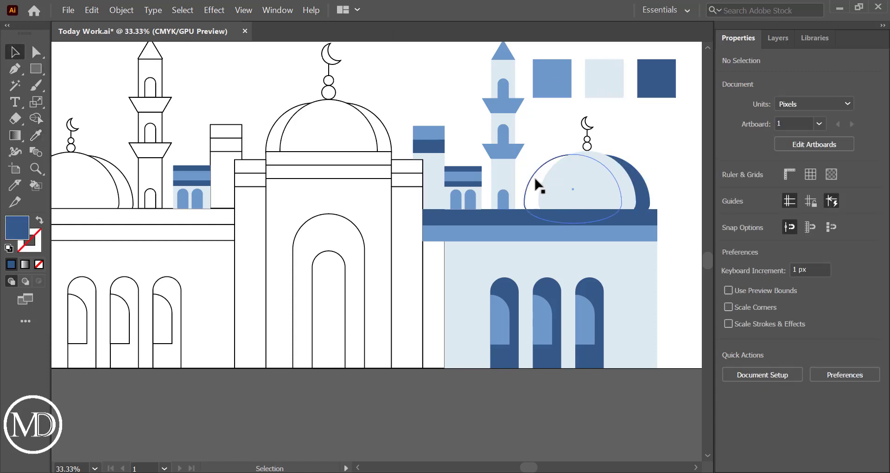
pyautogui.click(36, 135)
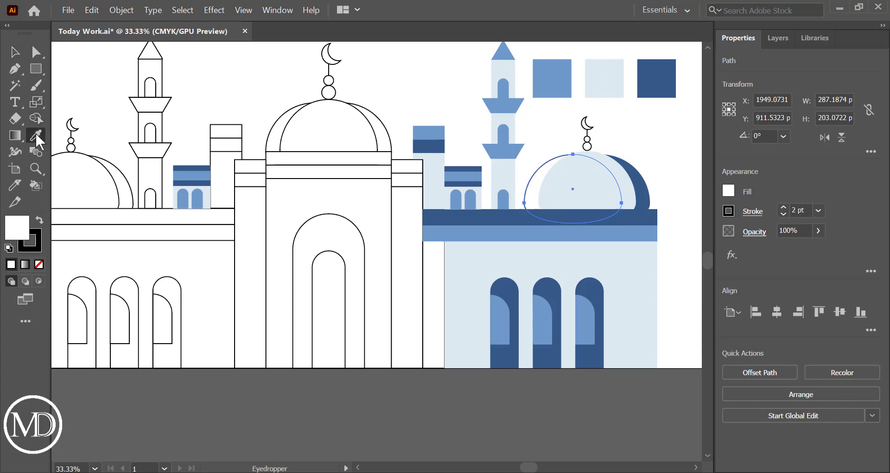
pyautogui.click(562, 91)
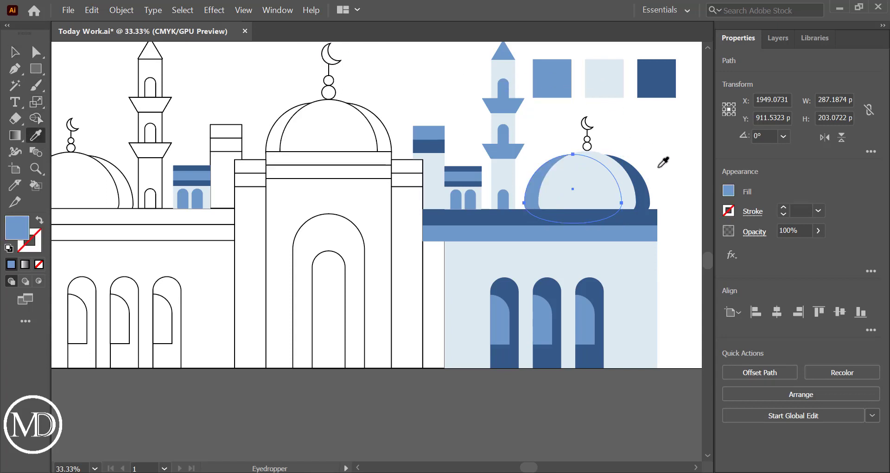
pyautogui.click(14, 51)
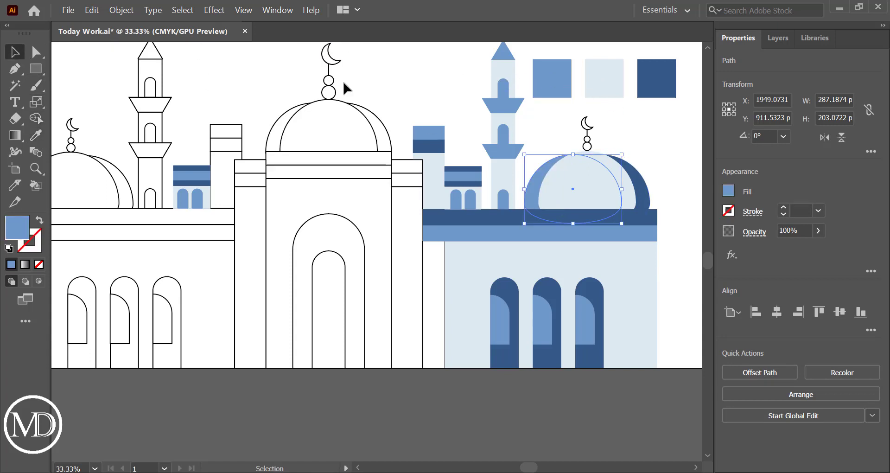
pyautogui.click(660, 158)
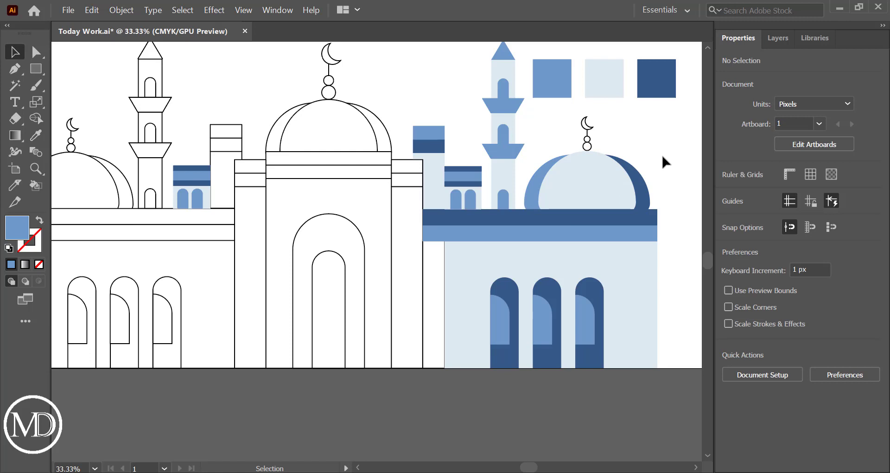
# Fill the narrow strip beside the blue building with cyan 91DAE2.
pyautogui.click(425, 281)
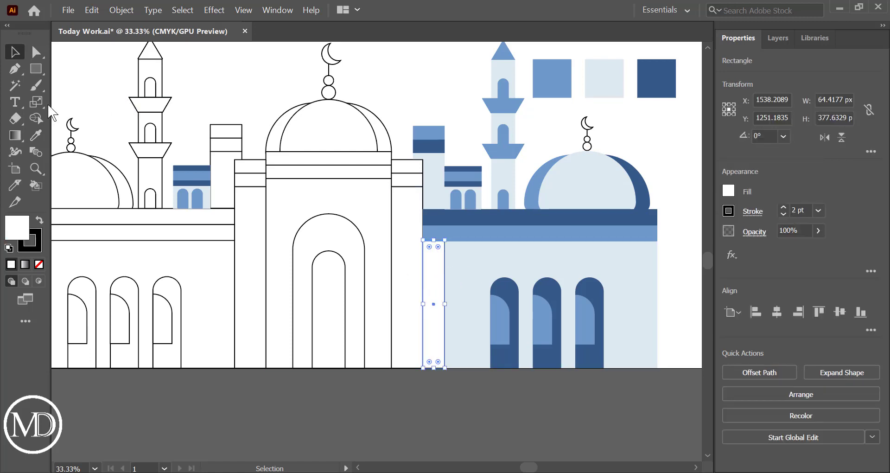
pyautogui.click(38, 135)
pyautogui.click(561, 81)
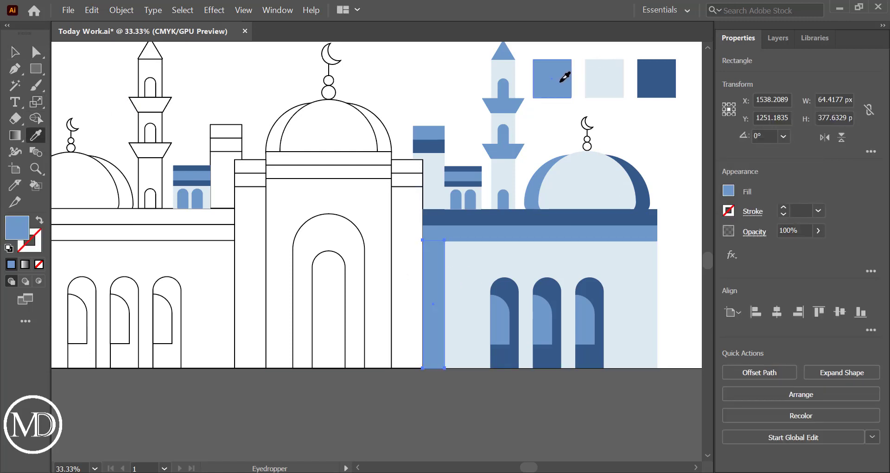
pyautogui.click(604, 78)
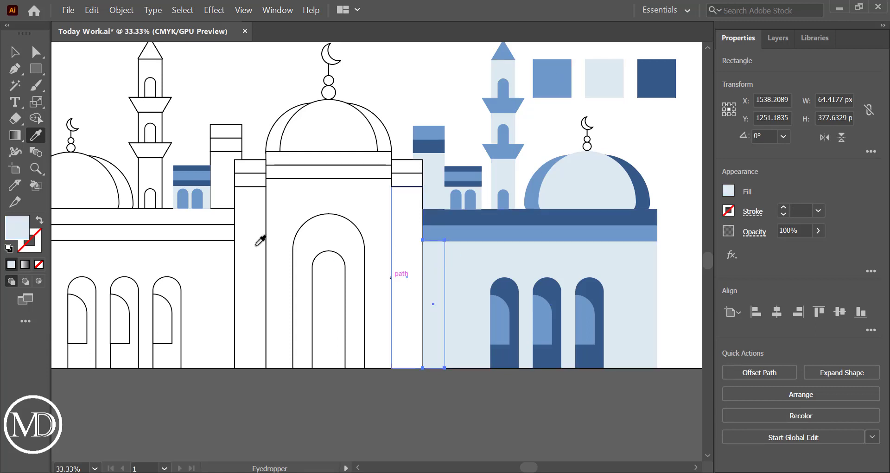
pyautogui.doubleClick(17, 228)
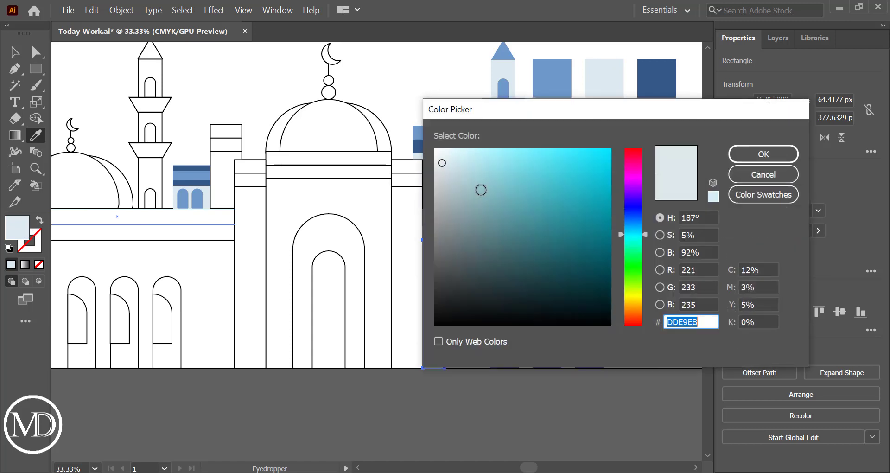
pyautogui.moveTo(496, 175); pyautogui.dragTo(497, 169)
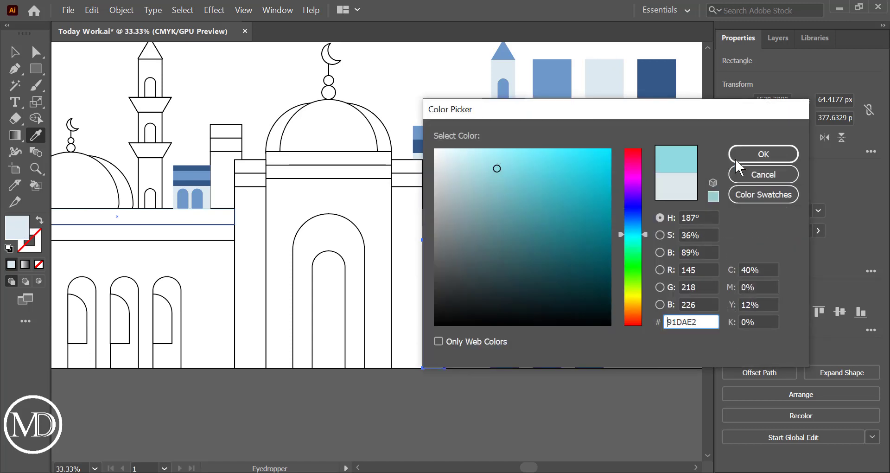
pyautogui.click(778, 158)
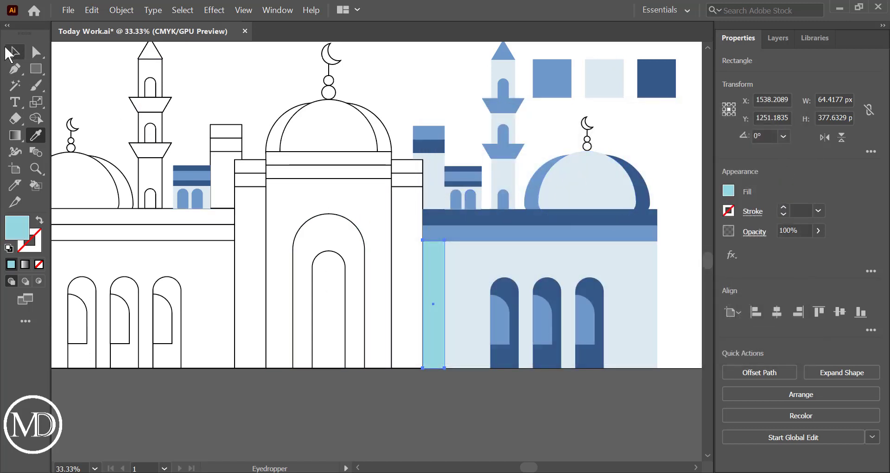
pyautogui.click(14, 54)
pyautogui.click(382, 399)
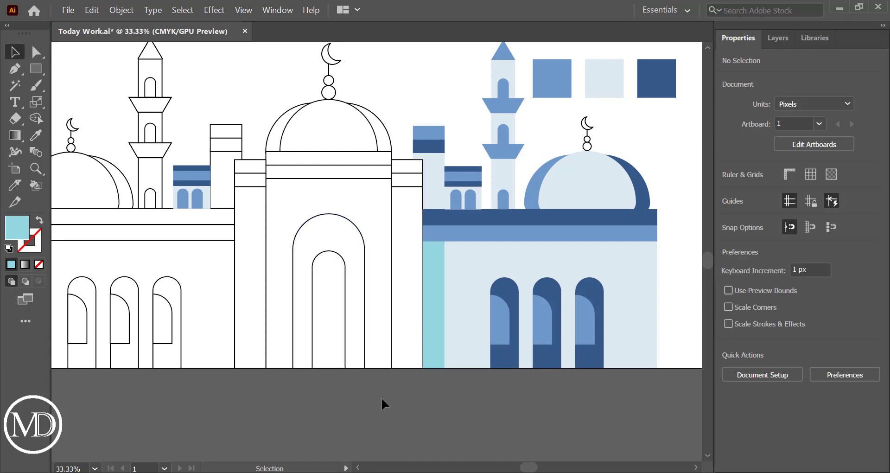
# Save the illustration and fill the tall column beside the cyan strip light blue.
pyautogui.press('a')
pyautogui.click(411, 325)
pyautogui.press('v')
pyautogui.hotkey('ctrl', 's')
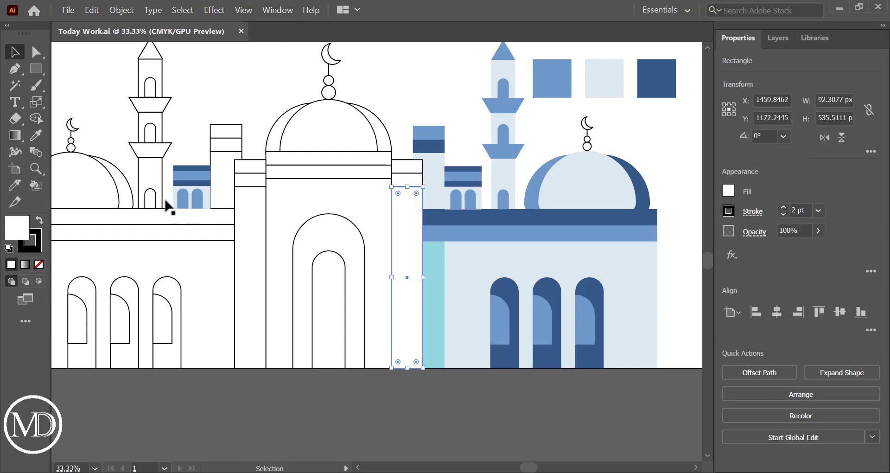
pyautogui.click(36, 135)
pyautogui.click(605, 81)
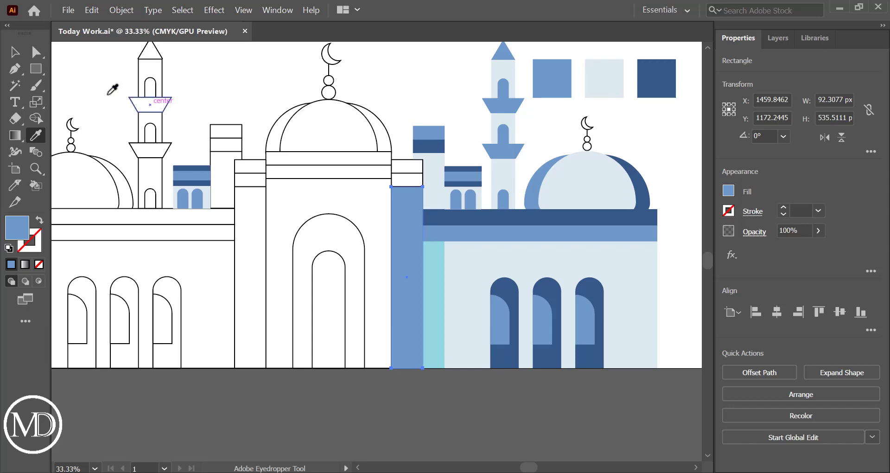
pyautogui.click(14, 51)
pyautogui.hotkey('ctrl', 'z')
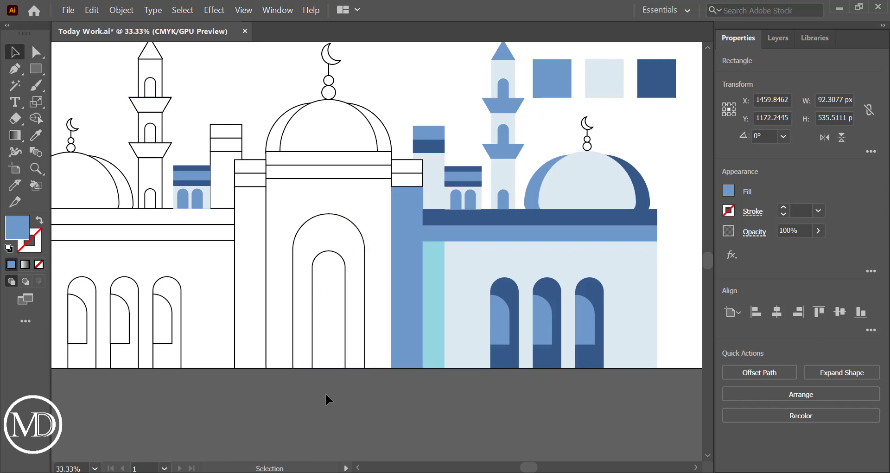
pyautogui.hotkey('alt', 'Tab')
pyautogui.hotkey('alt', 'Tab')
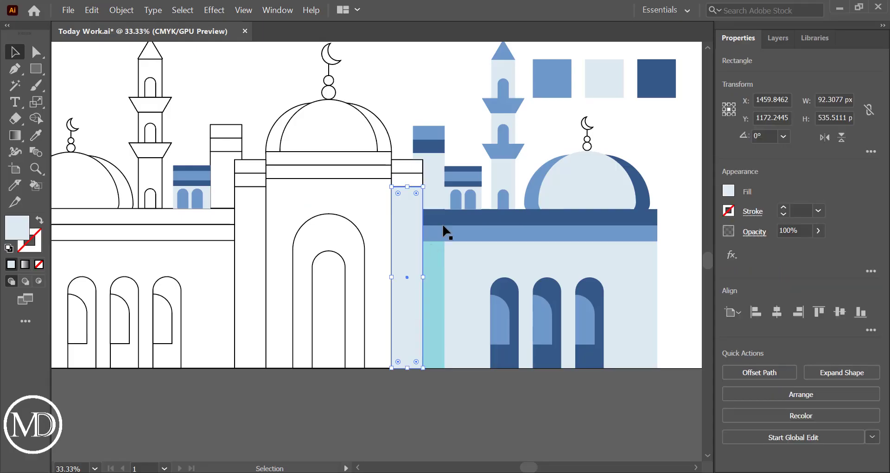
# Fill the column left of the arch block light blue.
pyautogui.click(399, 402)
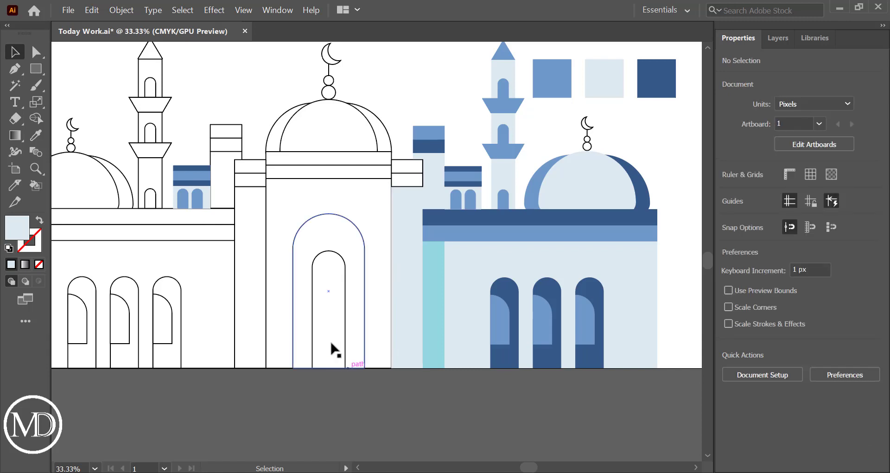
pyautogui.click(258, 308)
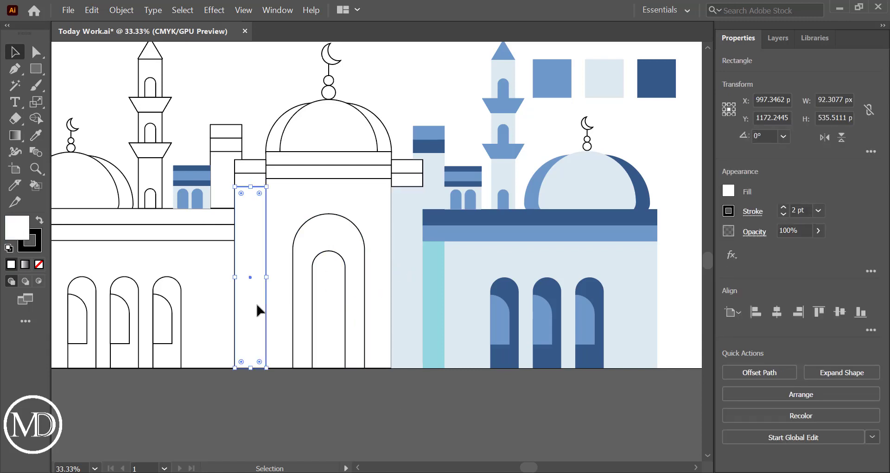
pyautogui.click(38, 134)
pyautogui.click(408, 244)
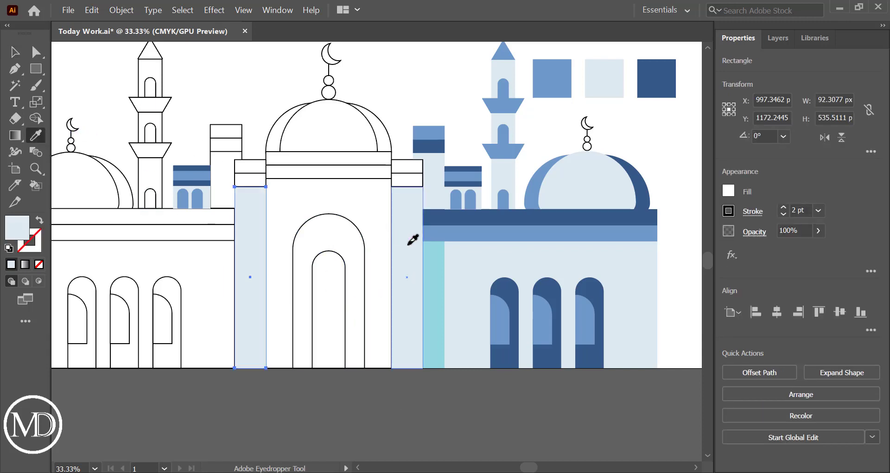
pyautogui.press('v')
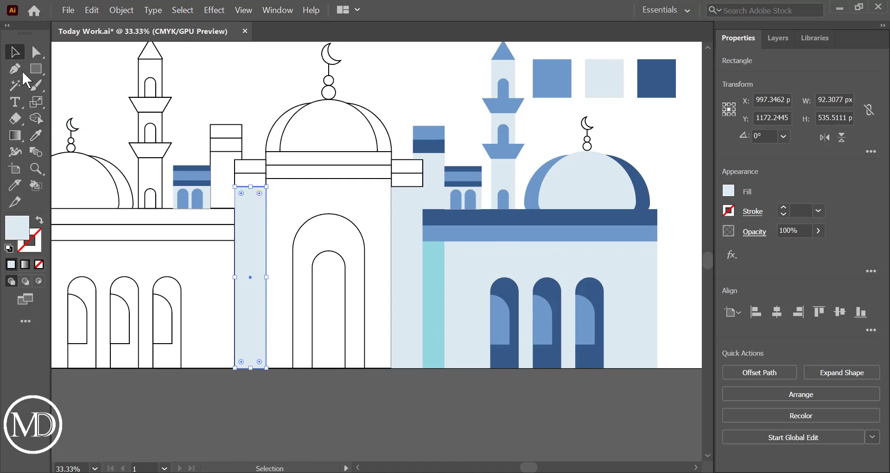
pyautogui.click(264, 395)
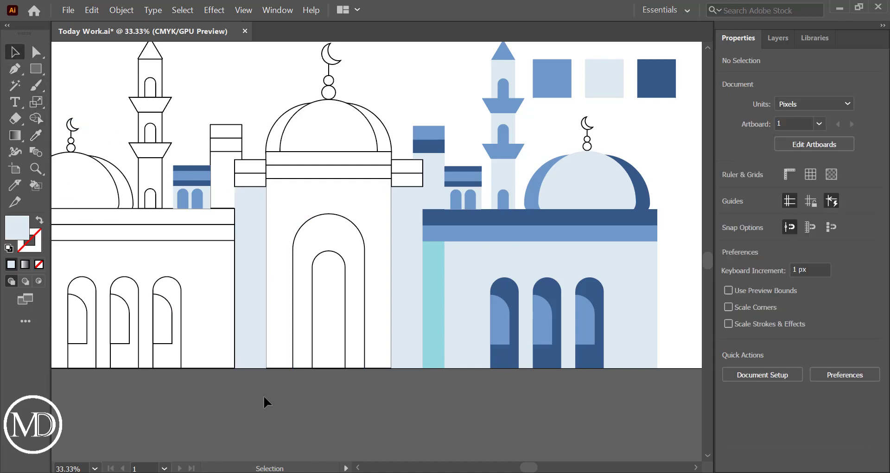
# Fill the small and wide band rectangles medium blue.
pyautogui.click(402, 179)
pyautogui.keyDown('shift'); pyautogui.click(370, 175); pyautogui.keyUp('shift')
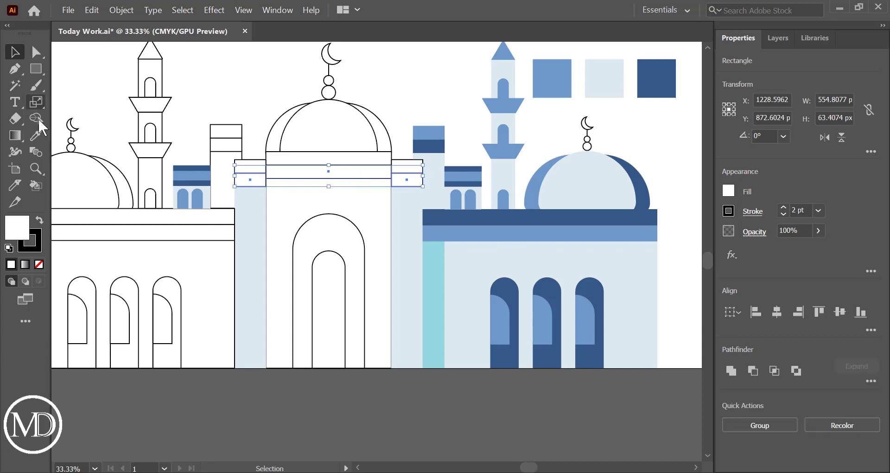
pyautogui.click(36, 137)
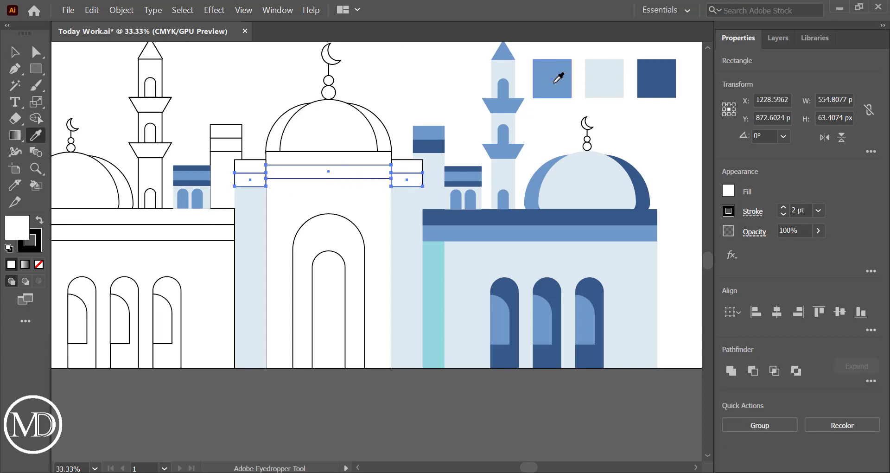
pyautogui.click(558, 71)
pyautogui.click(14, 52)
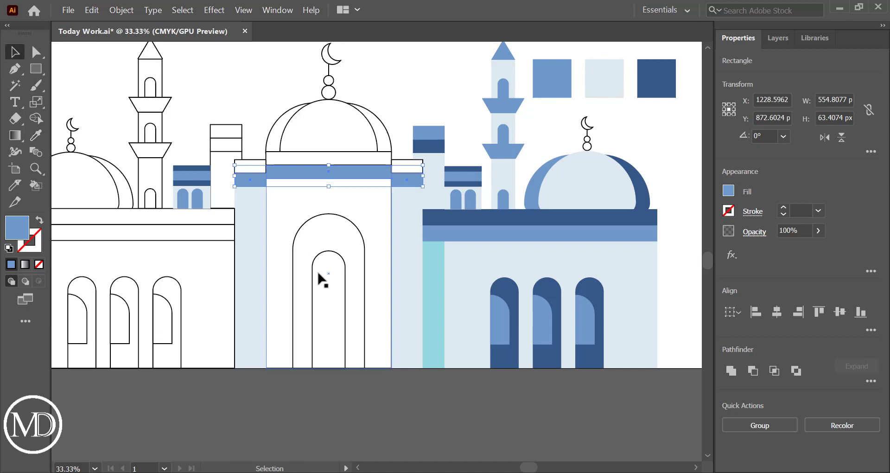
pyautogui.click(341, 388)
# Fill the three dome-base rectangles along the top dark blue.
pyautogui.click(253, 167)
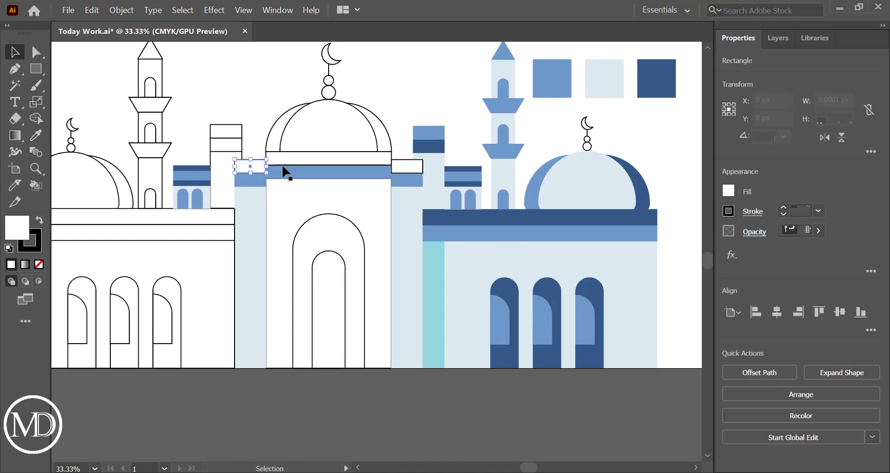
pyautogui.keyDown('shift'); pyautogui.click(329, 160); pyautogui.keyUp('shift')
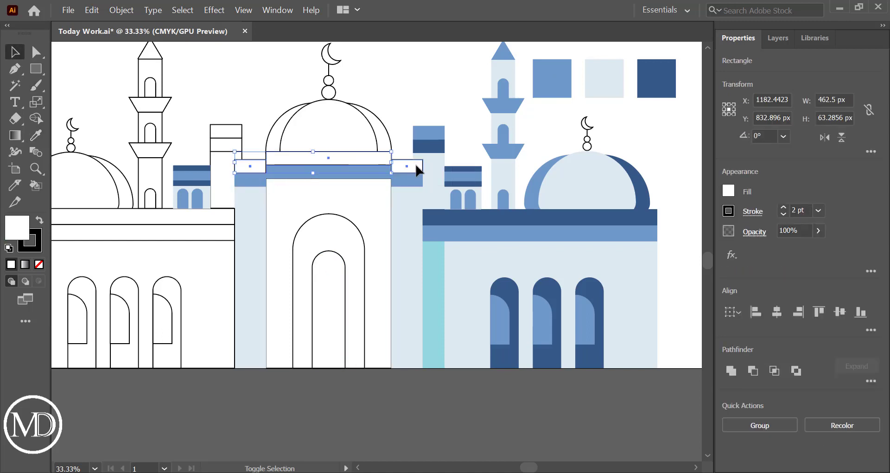
pyautogui.keyDown('shift'); pyautogui.click(416, 167); pyautogui.keyUp('shift')
pyautogui.click(36, 135)
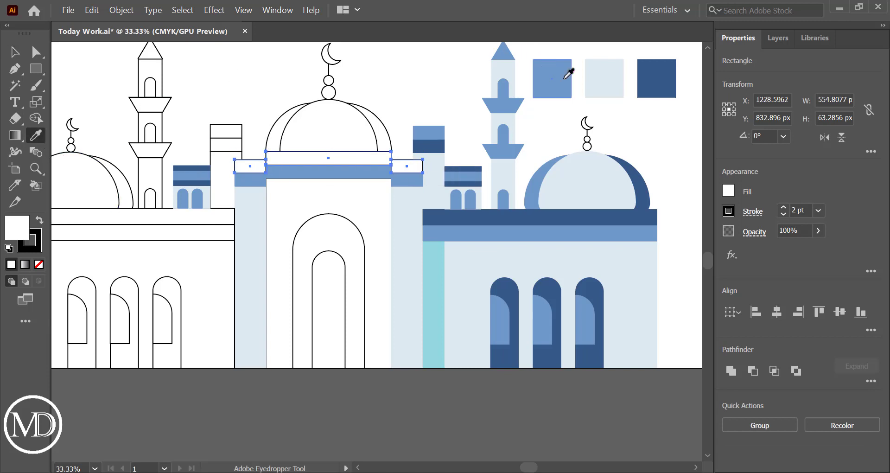
pyautogui.click(647, 81)
pyautogui.click(15, 52)
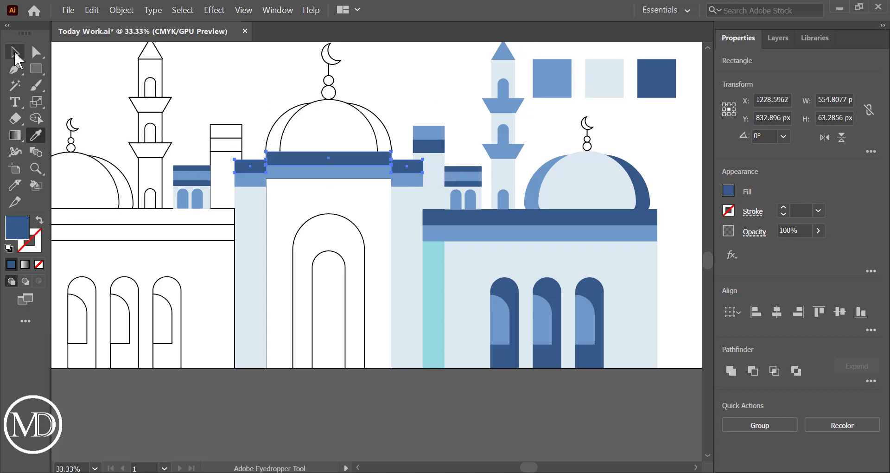
pyautogui.click(323, 410)
pyautogui.press('a')
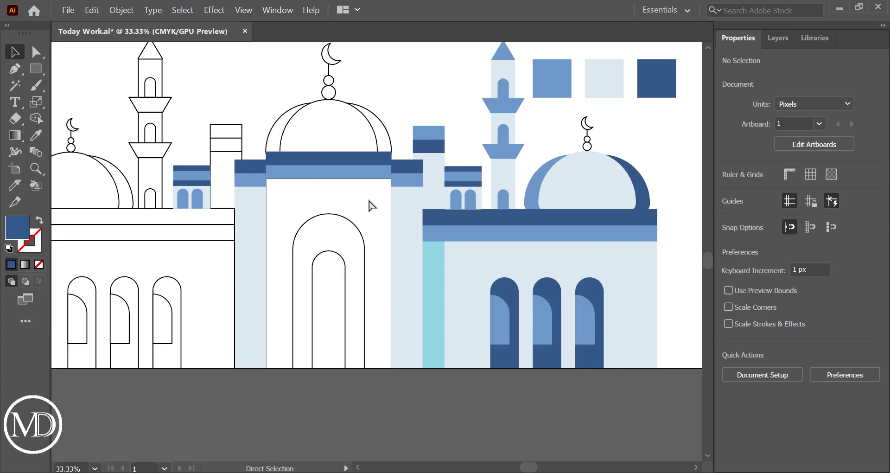
# Save the file and give the central arch block a light-blue swatch fill.
pyautogui.hotkey('ctrl', 's')
pyautogui.click(376, 361)
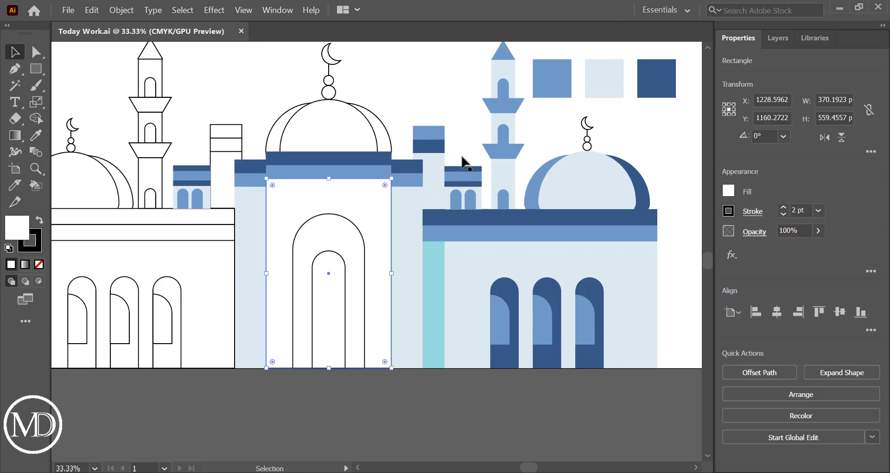
pyautogui.click(36, 135)
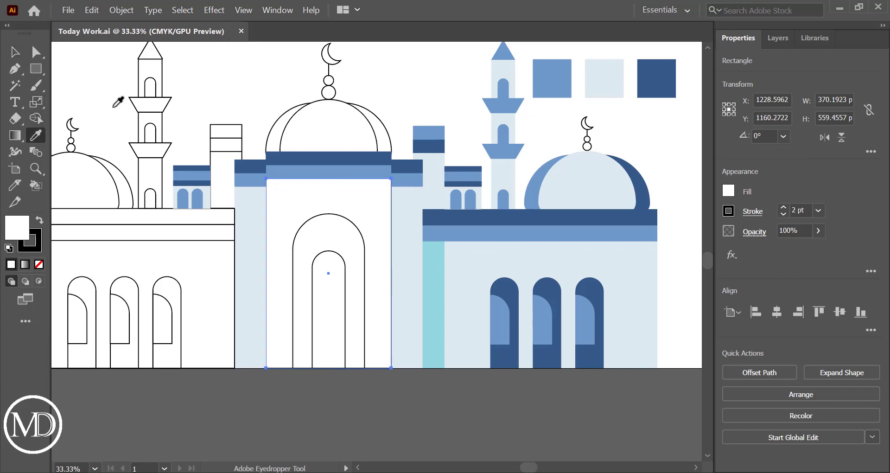
pyautogui.click(554, 78)
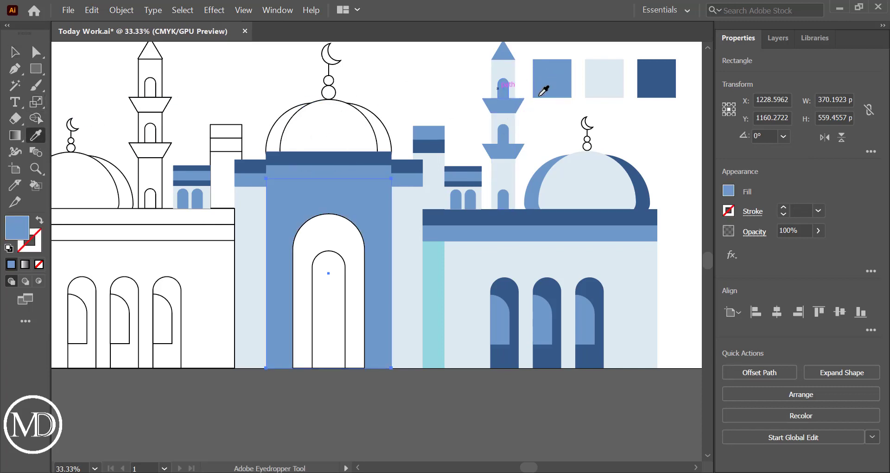
pyautogui.click(601, 80)
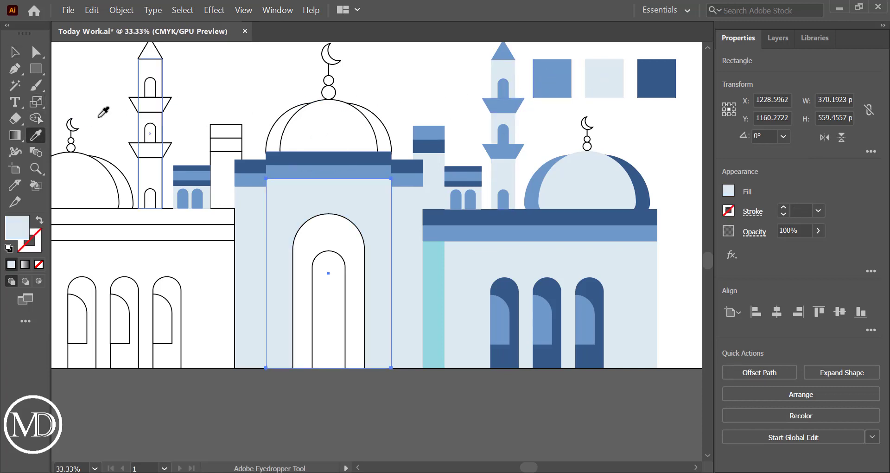
# Refine the central rectangle's fill to pale cyan D6EFF2 with no outline.
pyautogui.click(15, 52)
pyautogui.click(282, 409)
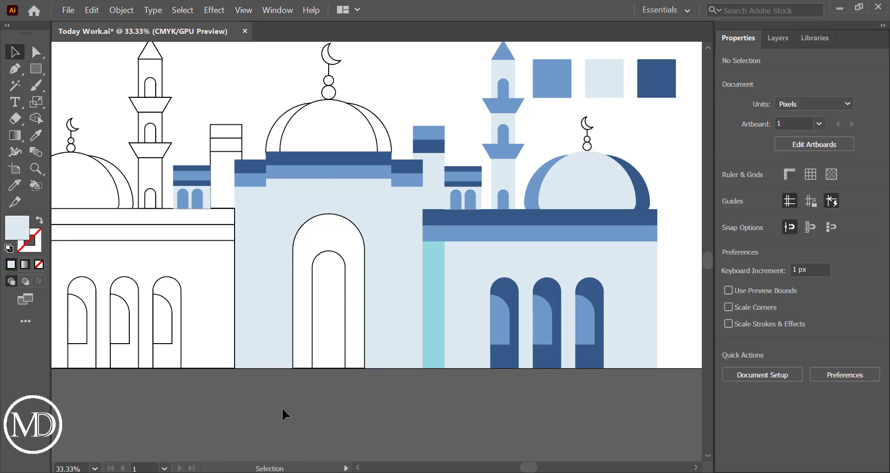
pyautogui.click(347, 191)
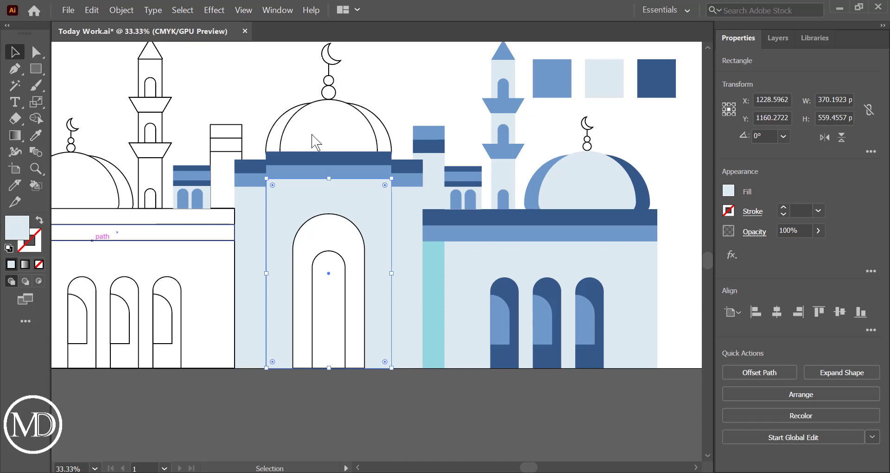
pyautogui.click(456, 158)
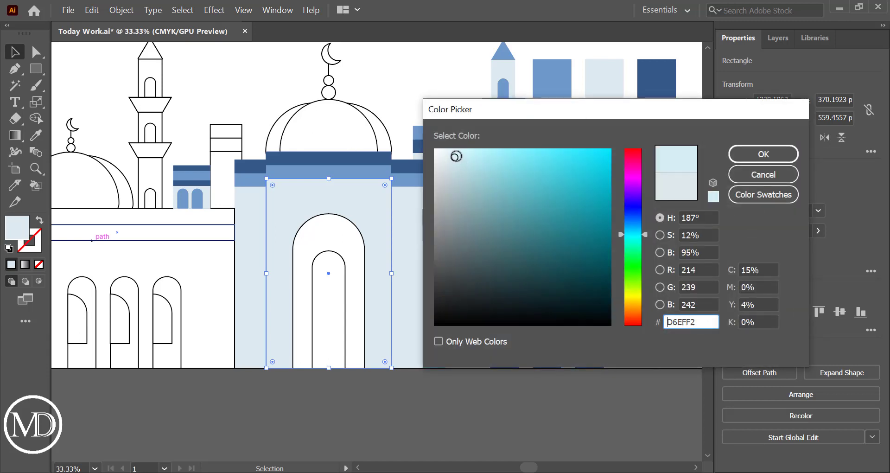
pyautogui.click(763, 154)
pyautogui.click(425, 410)
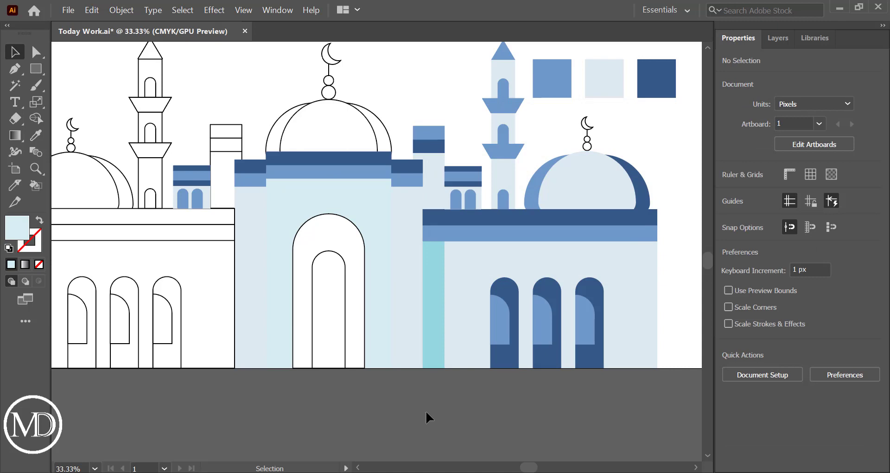
pyautogui.scroll(3, 426, 410)
# Fill the inner dome ellipse light blue and the outer dome shape dark blue.
pyautogui.click(326, 198)
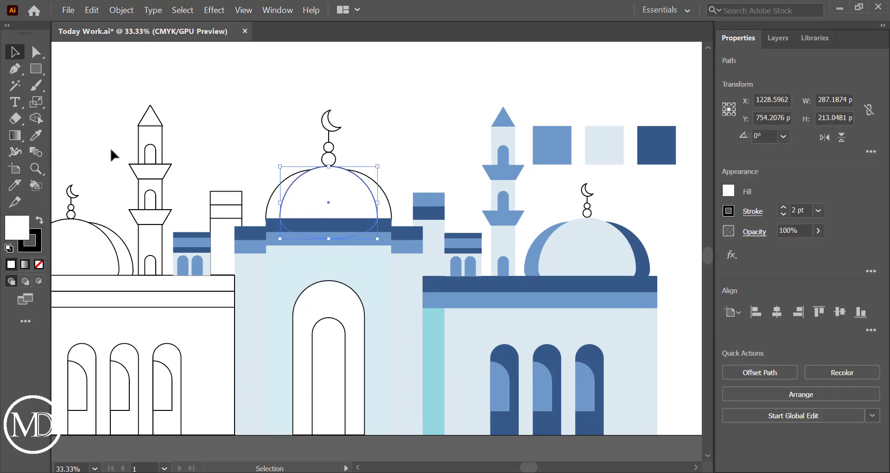
pyautogui.click(36, 135)
pyautogui.click(602, 146)
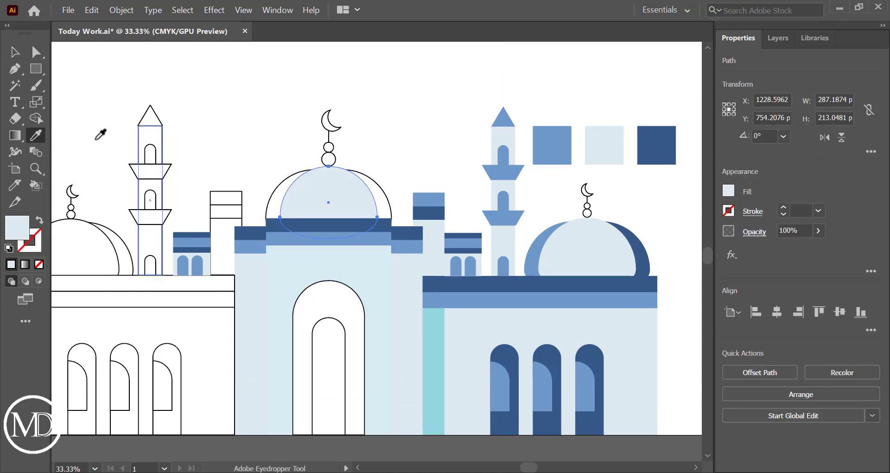
pyautogui.click(14, 52)
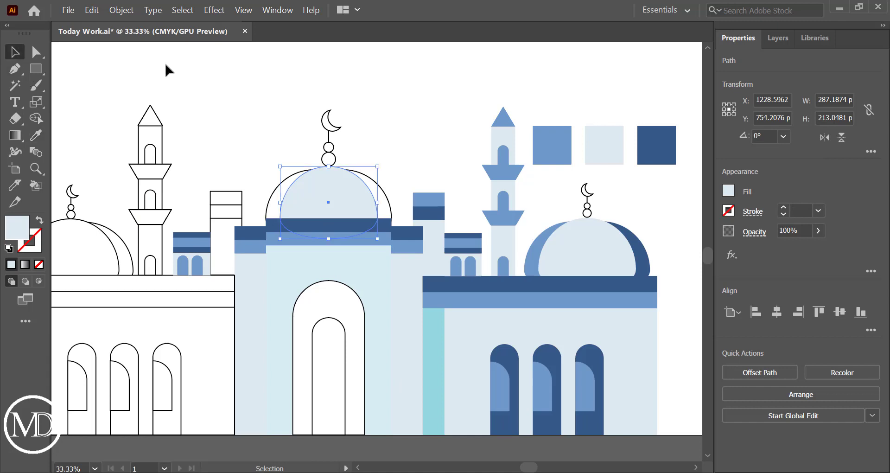
pyautogui.click(387, 186)
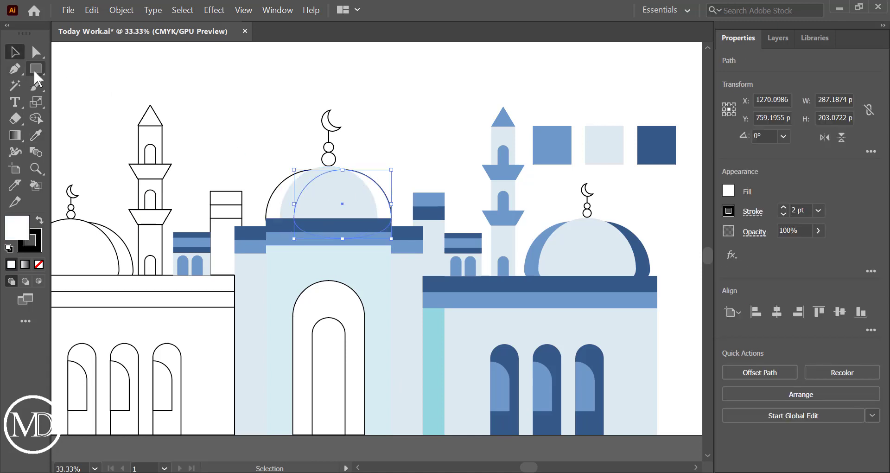
pyautogui.click(36, 135)
pyautogui.click(650, 139)
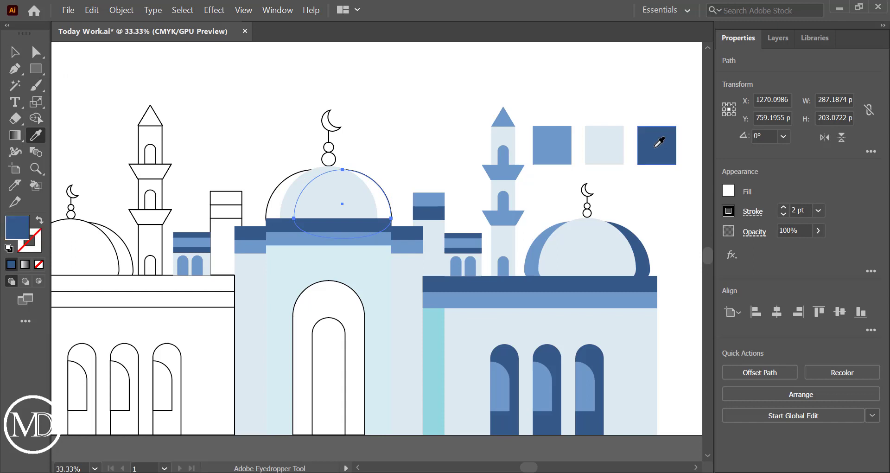
pyautogui.click(14, 53)
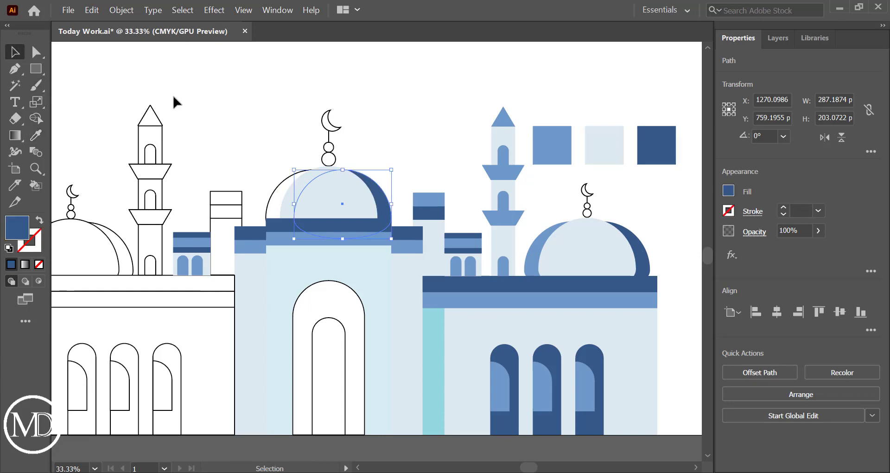
# Fill the remaining dome arc medium blue and save the document.
pyautogui.click(255, 134)
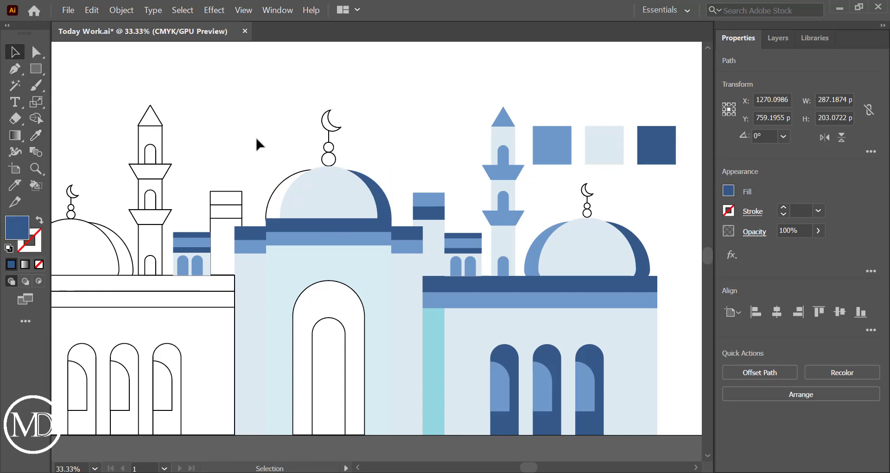
pyautogui.click(273, 191)
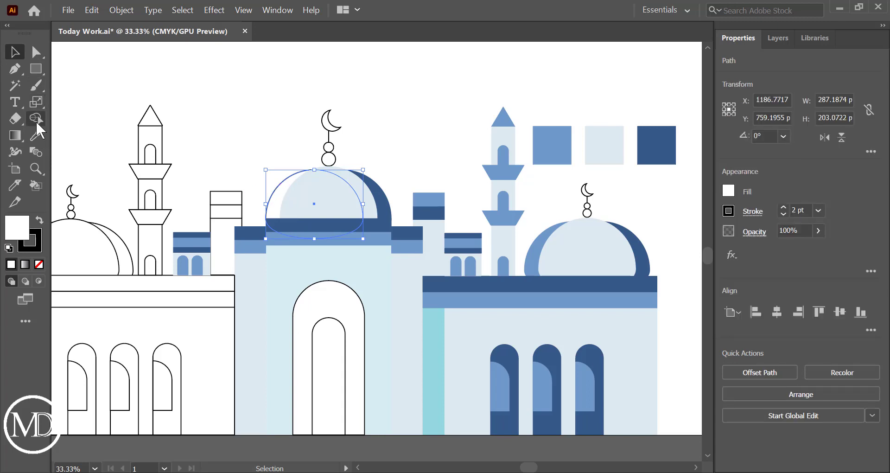
pyautogui.click(36, 136)
pyautogui.click(545, 131)
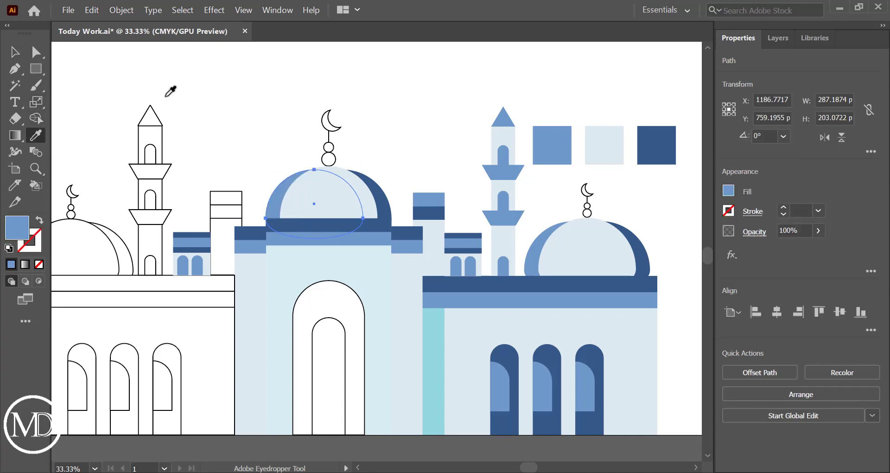
pyautogui.click(15, 52)
pyautogui.click(325, 120)
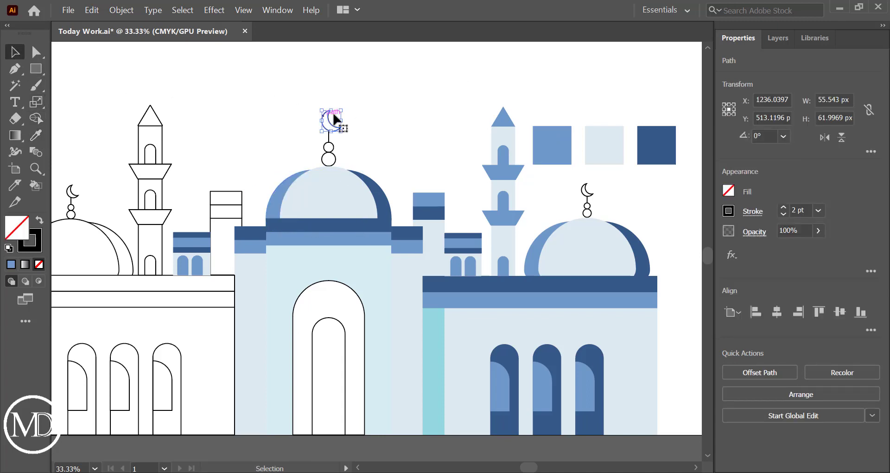
pyautogui.click(394, 119)
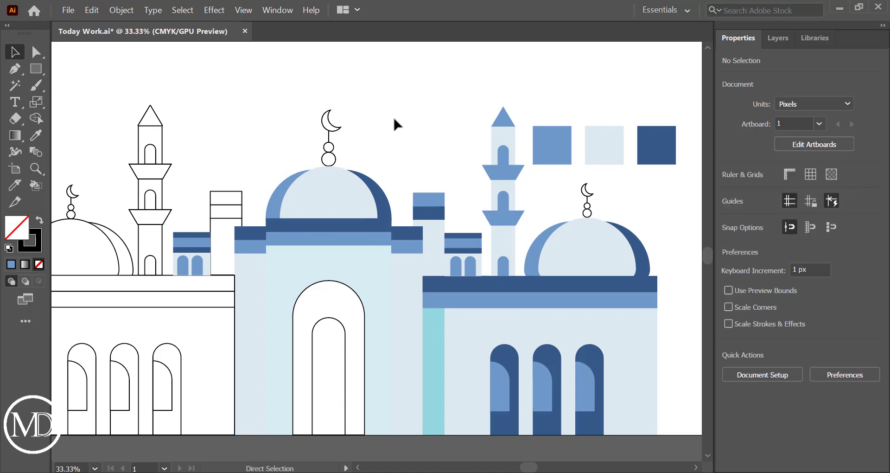
pyautogui.hotkey('ctrl', 's')
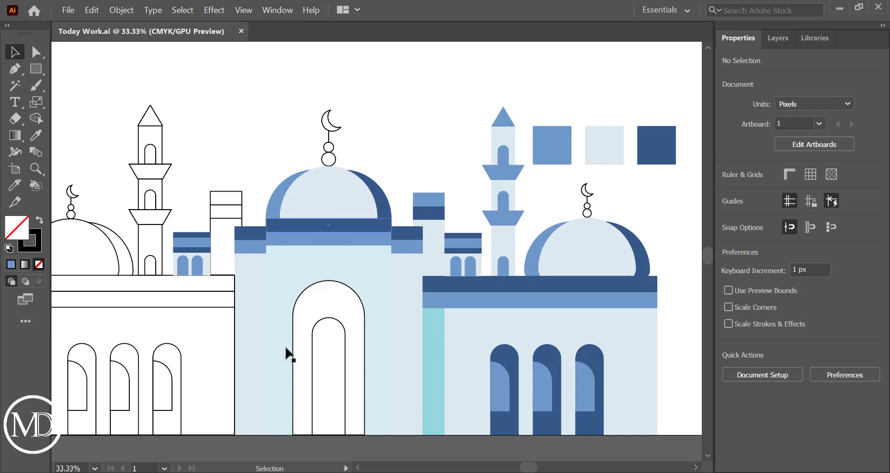
# Copy the cyan strip to the central body's left edge, redoing one misplaced attempt.
pyautogui.click(437, 350)
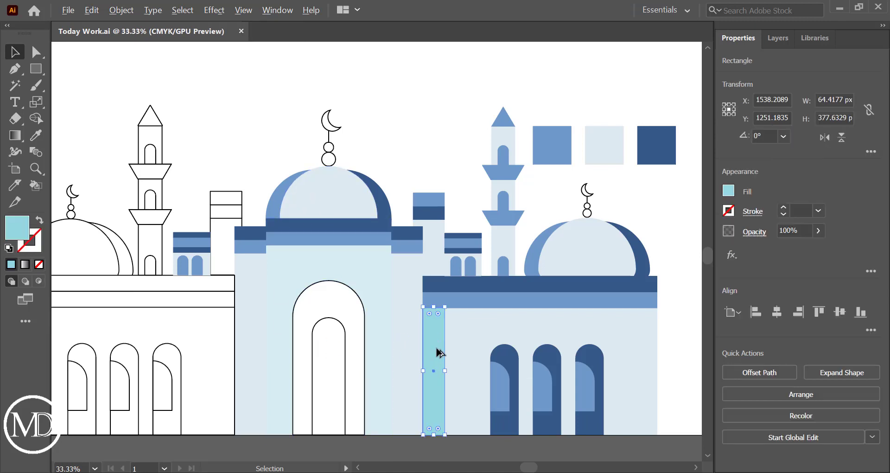
pyautogui.moveTo(439, 353); pyautogui.dragTo(227, 350)
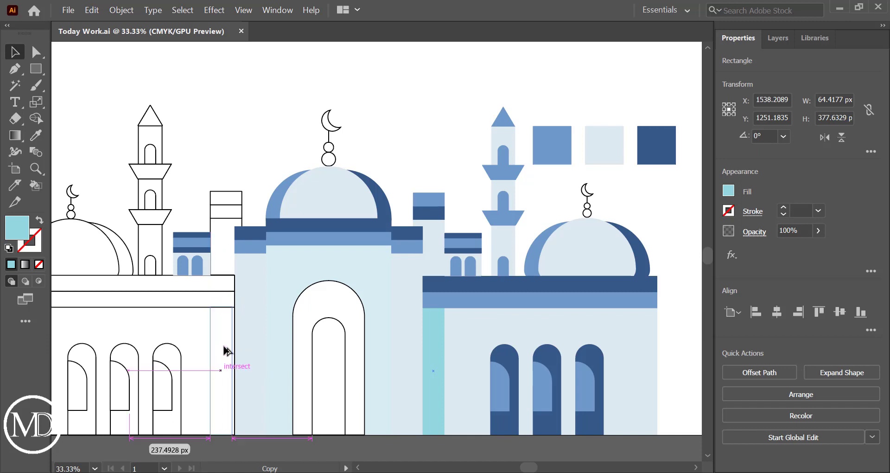
pyautogui.moveTo(226, 351); pyautogui.dragTo(227, 351)
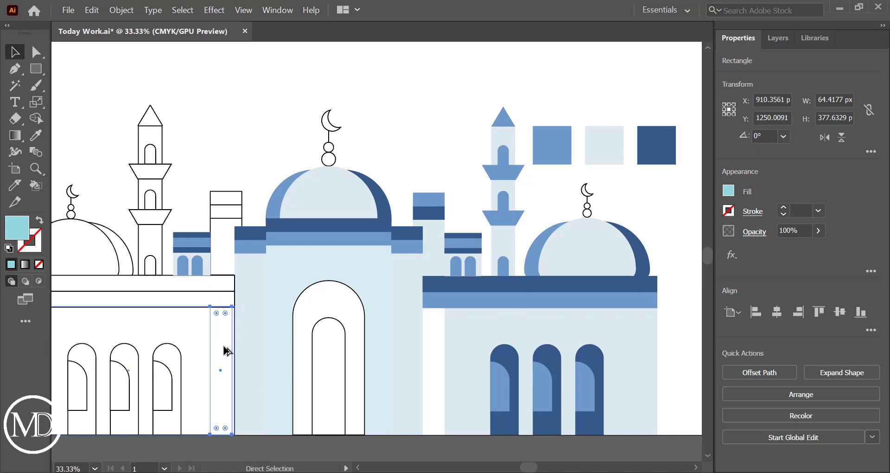
pyautogui.hotkey('ctrl', 'z')
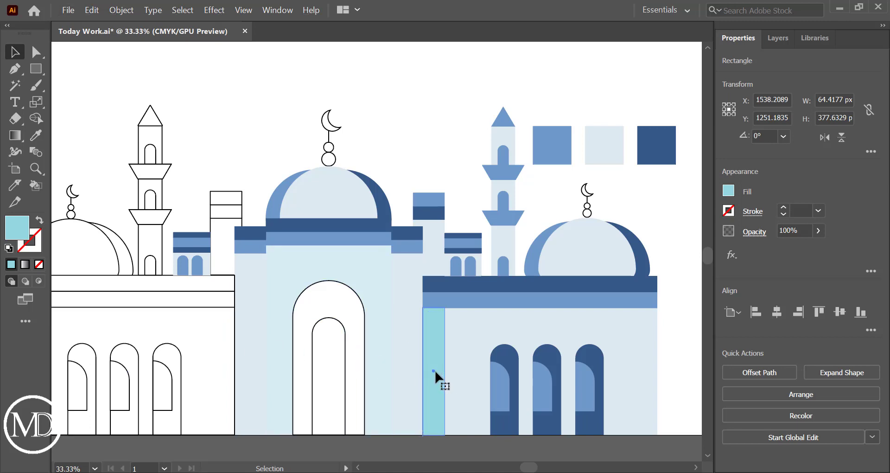
pyautogui.moveTo(434, 372); pyautogui.dragTo(432, 372)
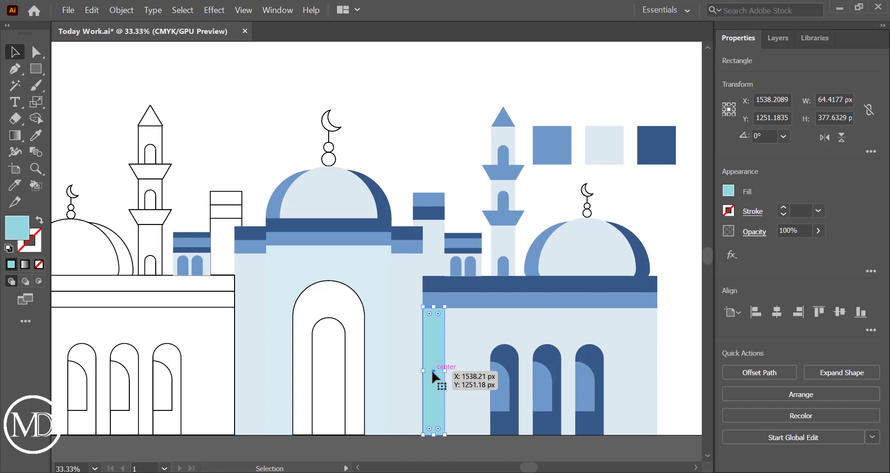
pyautogui.moveTo(435, 371); pyautogui.dragTo(230, 377)
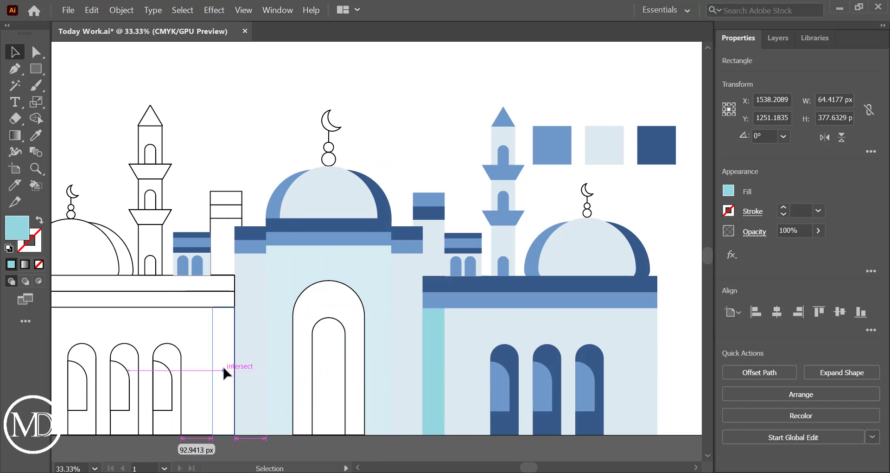
pyautogui.moveTo(230, 376); pyautogui.dragTo(224, 371)
# Scroll the view to the left building and clear the current selection.
pyautogui.click(431, 468)
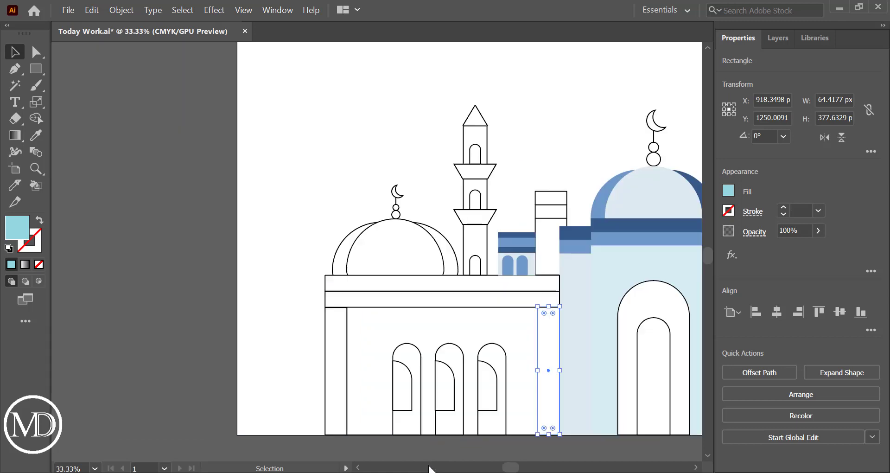
pyautogui.hscroll(3, 598, 369)
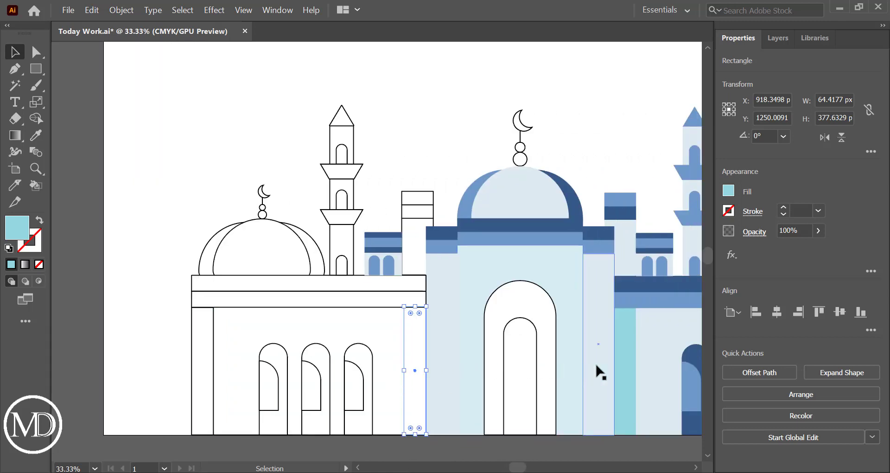
pyautogui.hscroll(3, 598, 369)
pyautogui.hscroll(1, 598, 371)
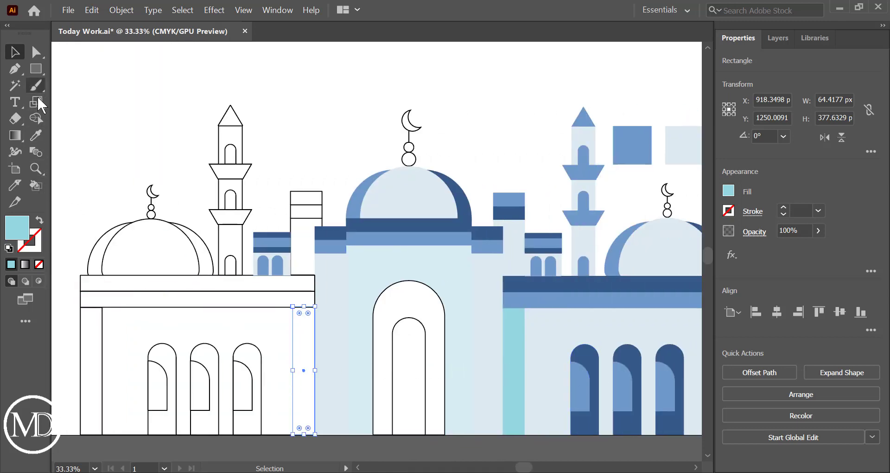
pyautogui.click(37, 136)
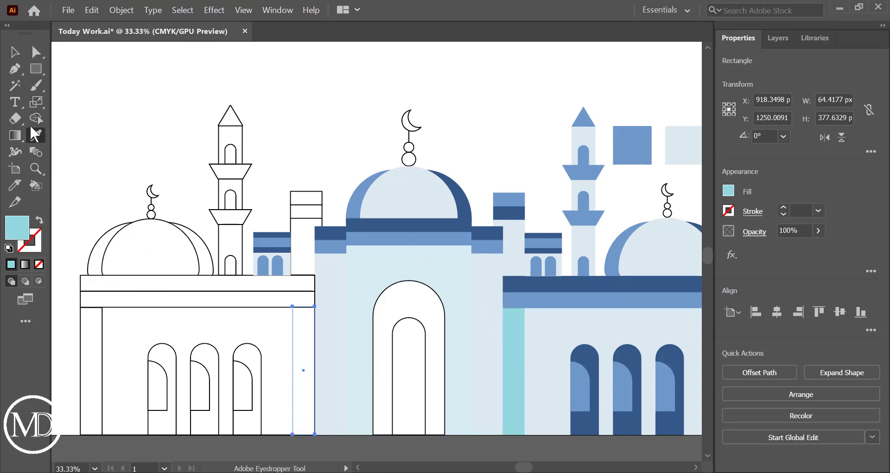
pyautogui.click(14, 52)
pyautogui.click(142, 145)
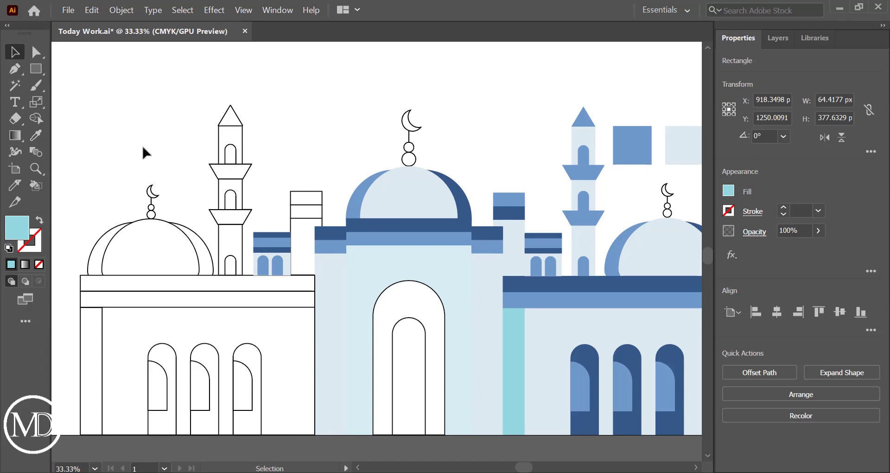
# After test-moving and undoing, send the left building's white wall one level backward.
pyautogui.click(304, 345)
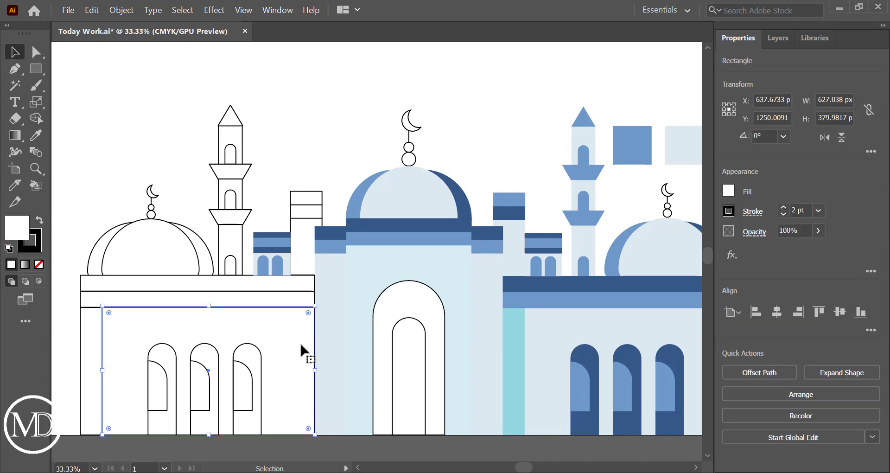
pyautogui.moveTo(289, 352); pyautogui.dragTo(287, 408)
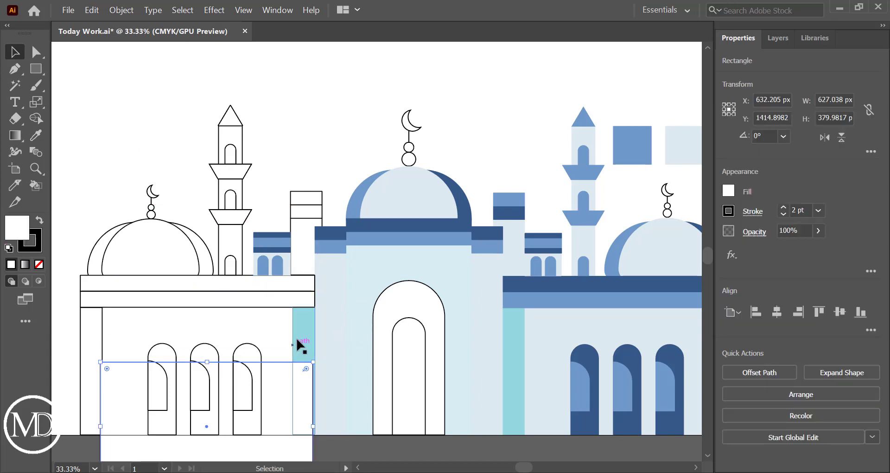
pyautogui.click(301, 343)
pyautogui.moveTo(302, 342); pyautogui.dragTo(288, 356)
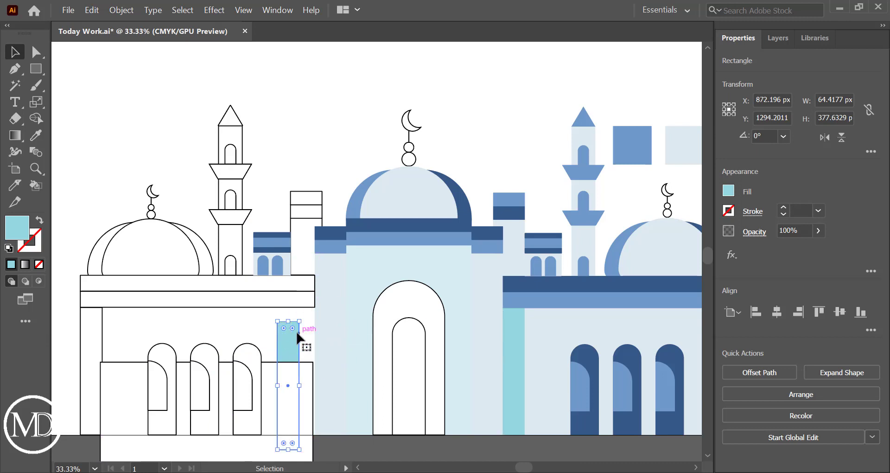
pyautogui.hotkey('ctrl', 'z')
pyautogui.hotkey('ctrl', 'z')
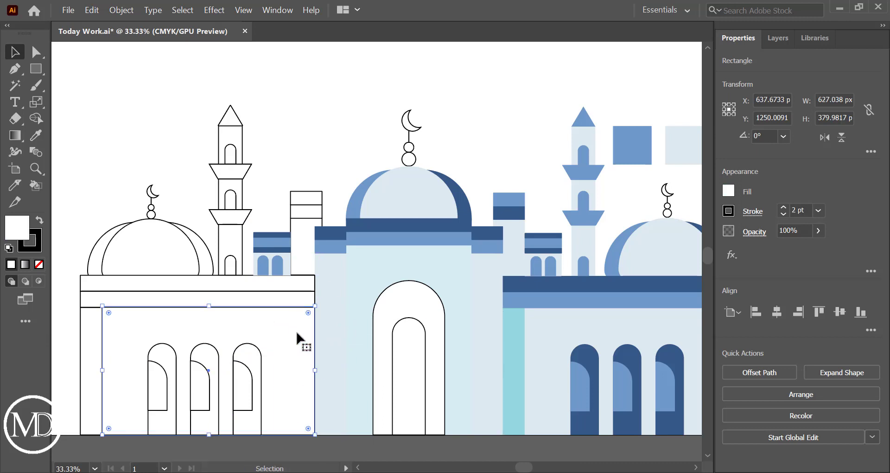
pyautogui.rightClick(287, 350)
pyautogui.moveTo(323, 283)
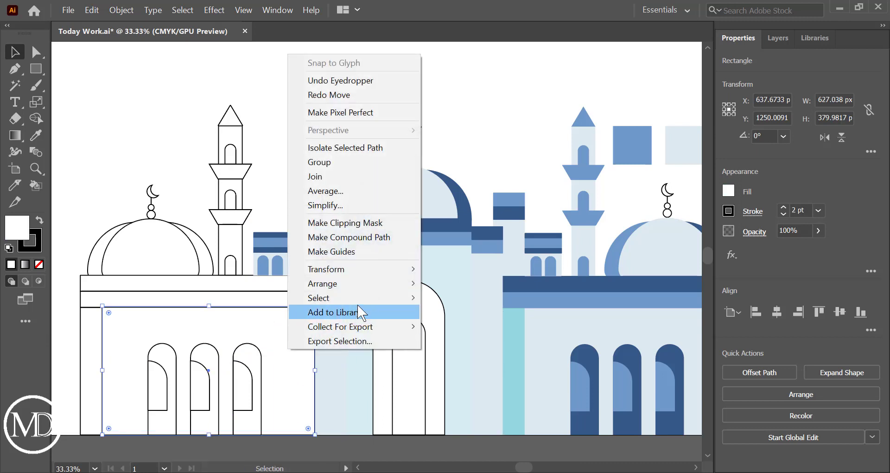
pyautogui.click(469, 313)
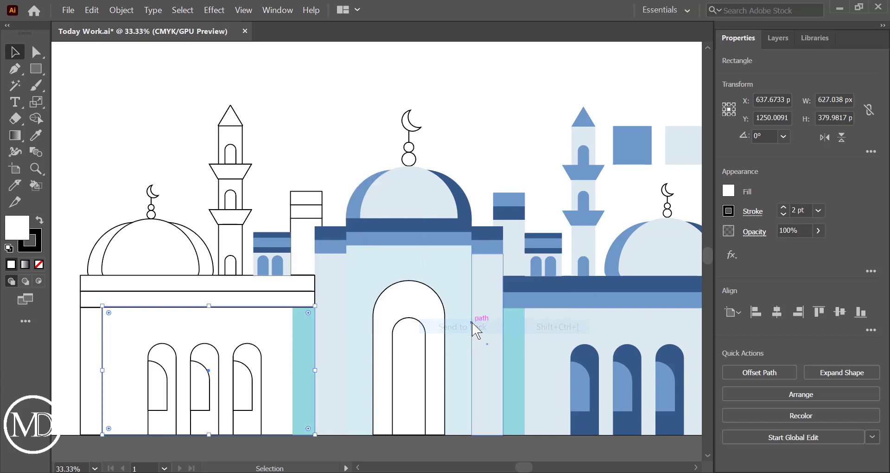
pyautogui.click(351, 442)
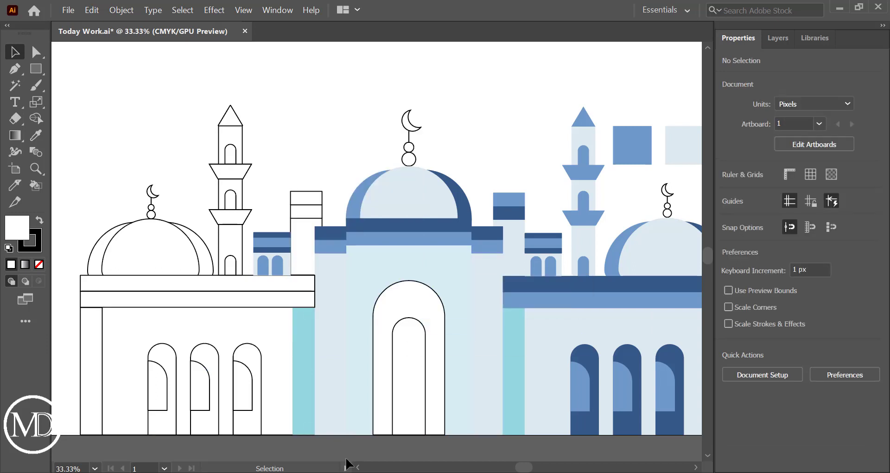
# Colour the central doorway's outer arch medium blue and its inner arch dark blue.
pyautogui.click(398, 318)
pyautogui.hscroll(5, 398, 318)
pyautogui.press('i')
pyautogui.click(496, 141)
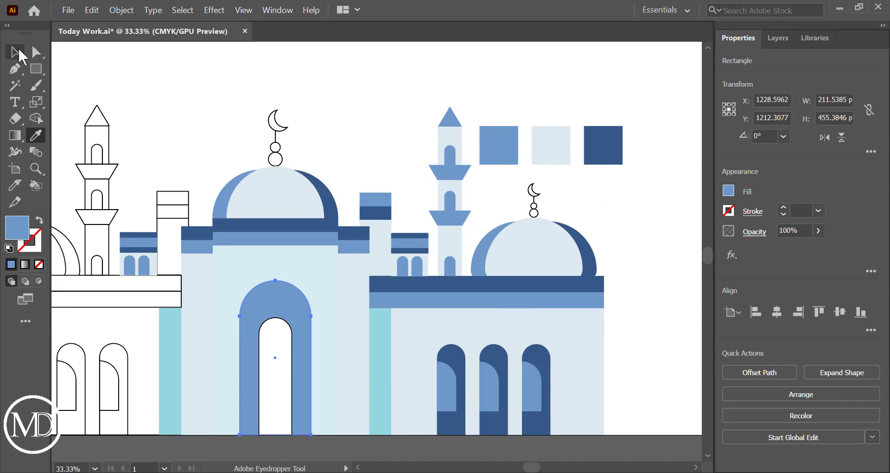
pyautogui.press('v')
pyautogui.click(273, 361)
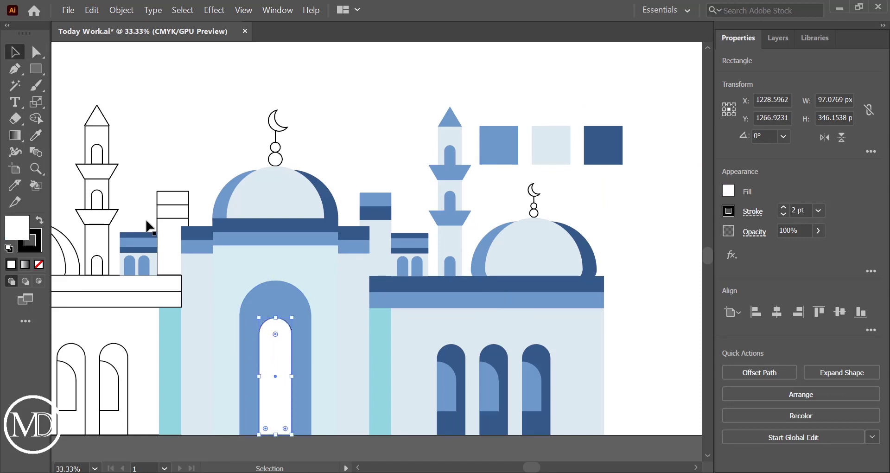
pyautogui.click(36, 135)
pyautogui.click(593, 149)
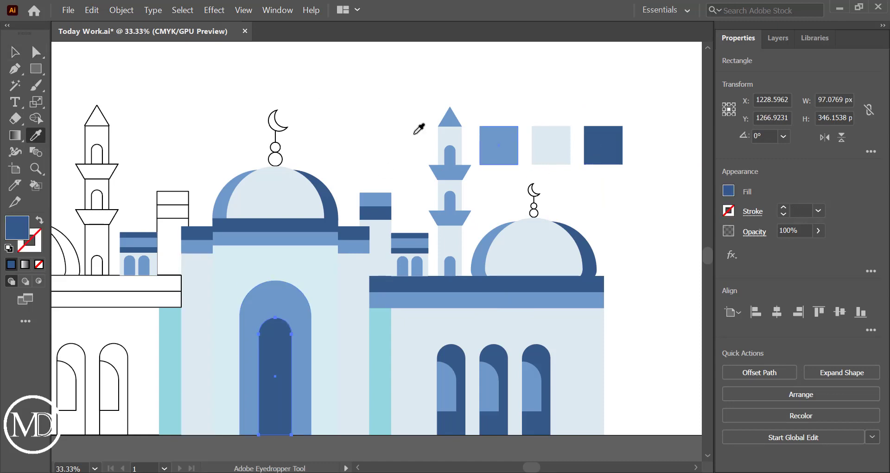
pyautogui.click(15, 51)
pyautogui.click(179, 106)
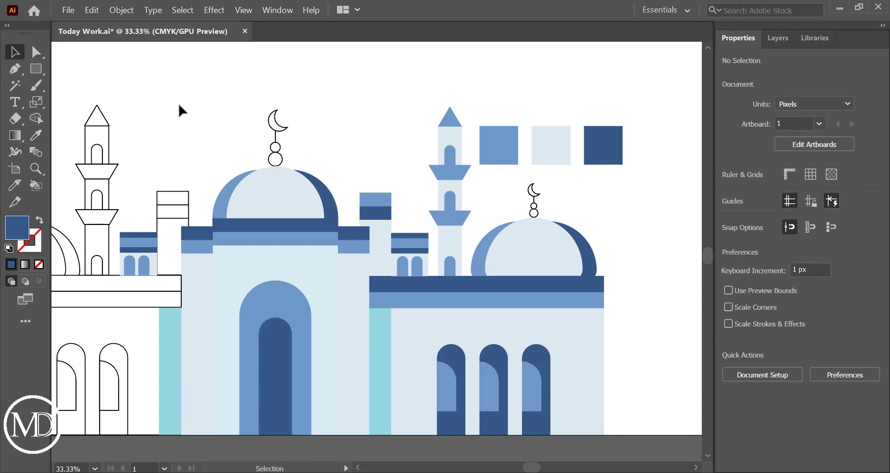
# Fill the small tower's cap rectangle with medium blue.
pyautogui.hscroll(-3, 180, 105)
pyautogui.hscroll(-3, 179, 106)
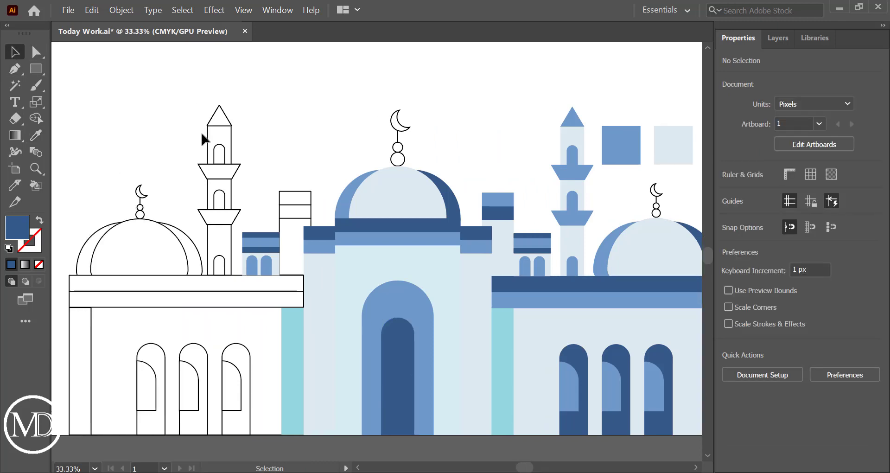
pyautogui.click(302, 202)
pyautogui.click(36, 135)
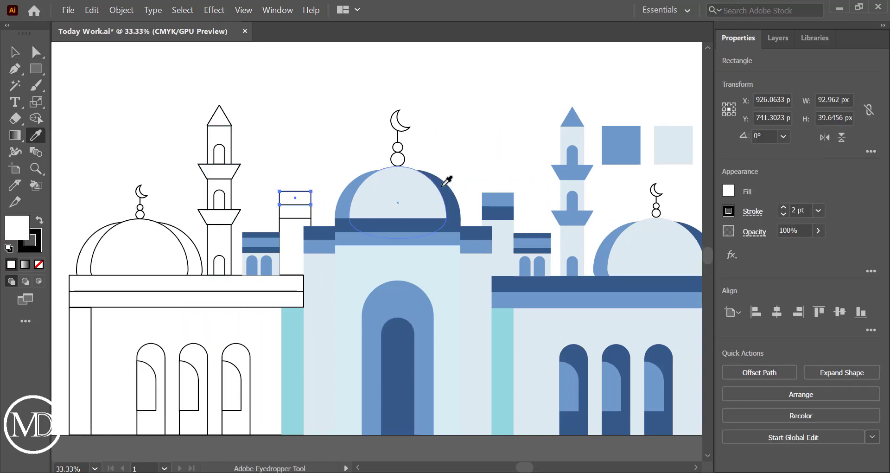
pyautogui.click(505, 196)
pyautogui.click(14, 51)
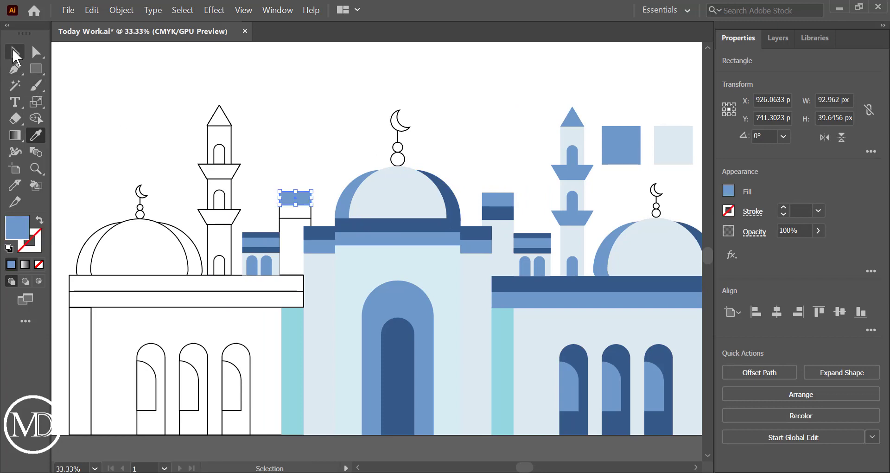
pyautogui.click(255, 201)
# Fill the tower's band below the cap dark blue and its body light blue.
pyautogui.click(299, 214)
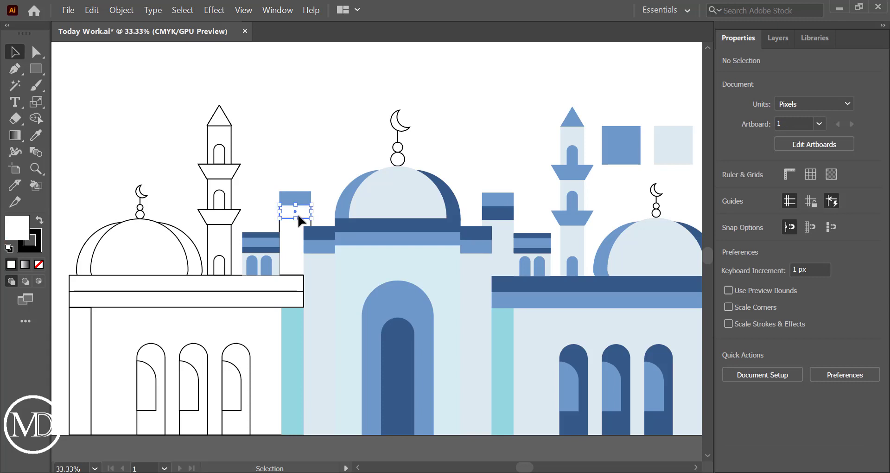
pyautogui.click(35, 135)
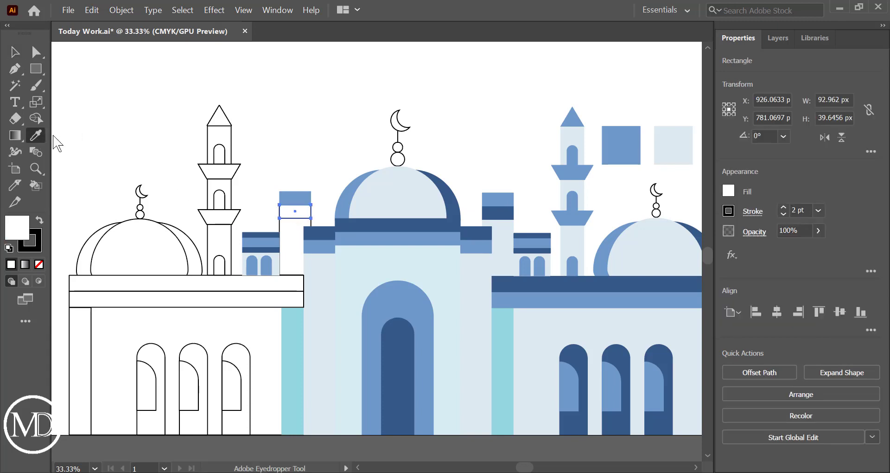
pyautogui.click(498, 212)
pyautogui.click(13, 52)
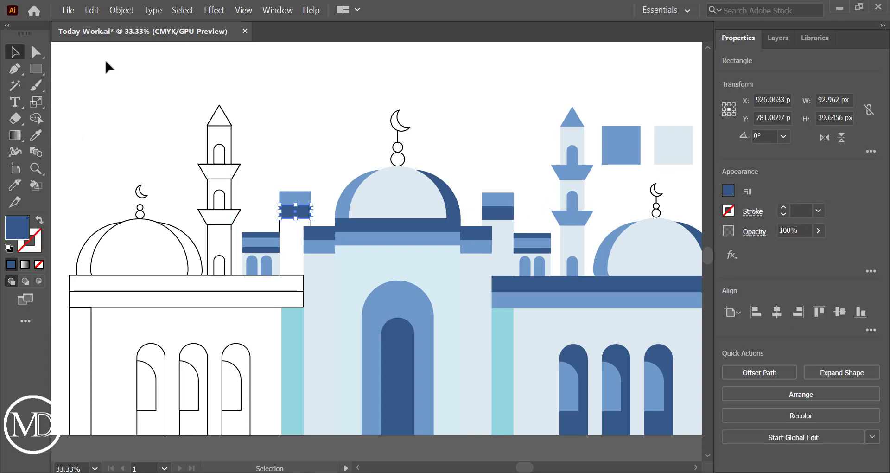
pyautogui.click(260, 103)
pyautogui.click(292, 246)
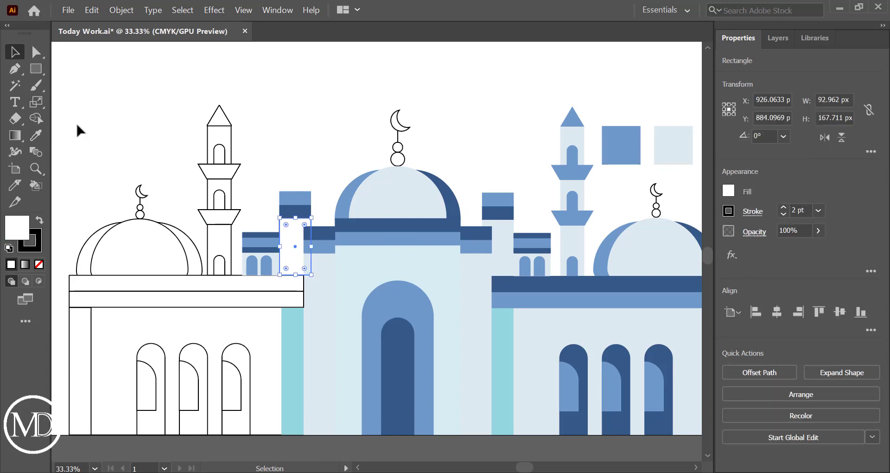
pyautogui.click(36, 135)
pyautogui.click(506, 222)
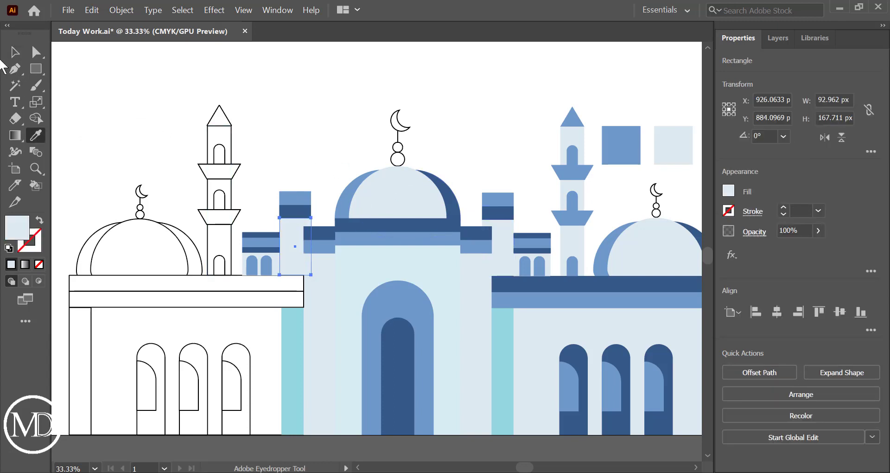
pyautogui.click(16, 52)
pyautogui.click(154, 111)
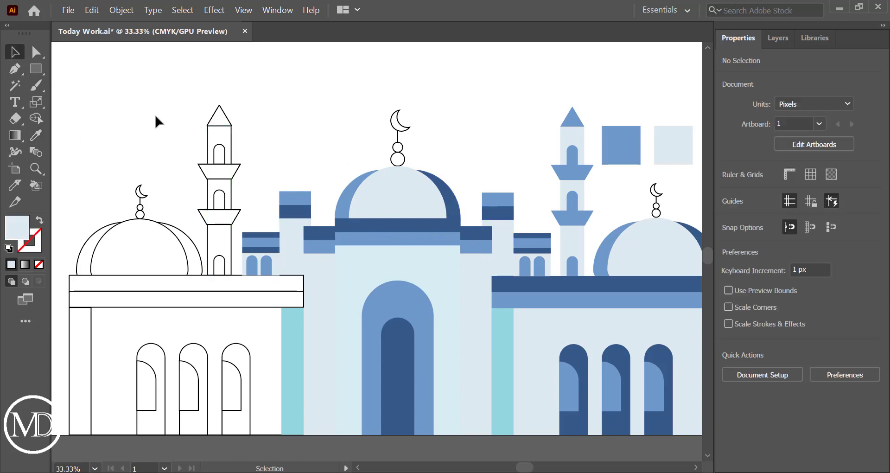
# Fill the left minaret's shaft with light blue.
pyautogui.click(221, 254)
pyautogui.click(36, 135)
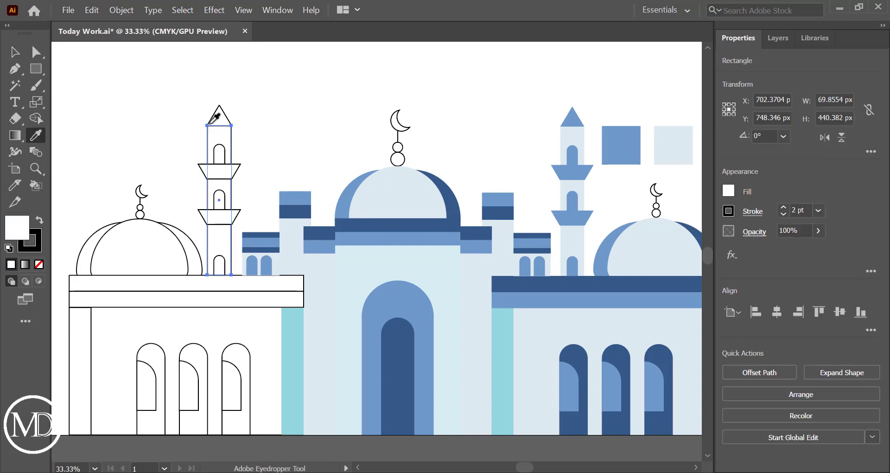
pyautogui.click(575, 139)
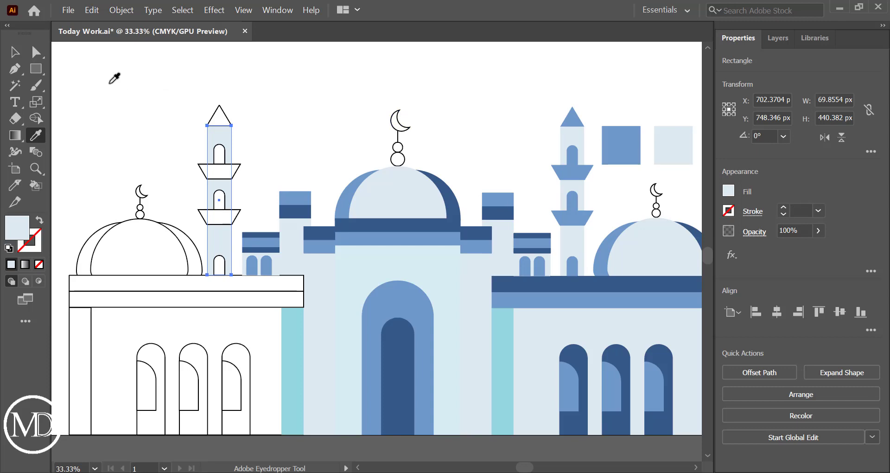
pyautogui.click(15, 52)
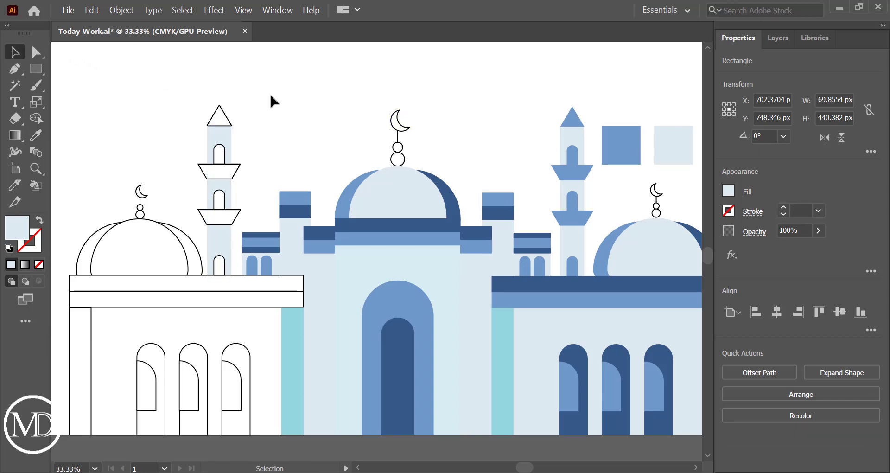
pyautogui.click(259, 102)
# Apply the right minaret's medium blue to the left minaret's roof, balconies and windows.
pyautogui.click(219, 117)
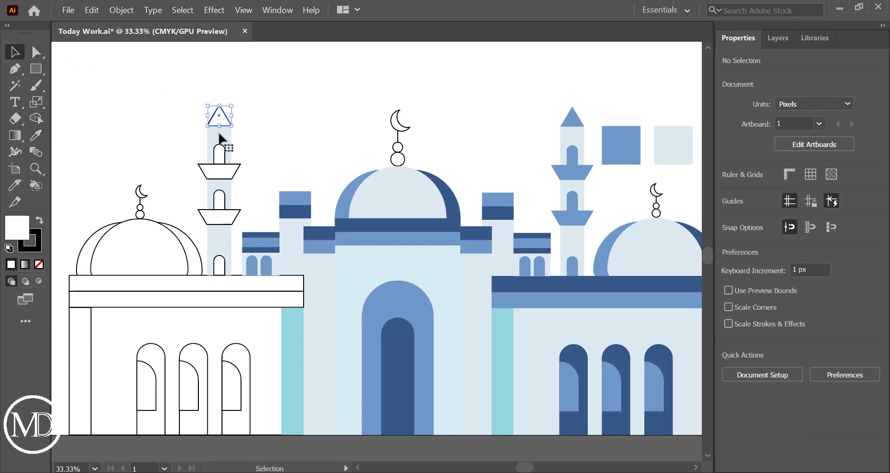
pyautogui.keyDown('shift'); pyautogui.click(223, 160); pyautogui.keyUp('shift')
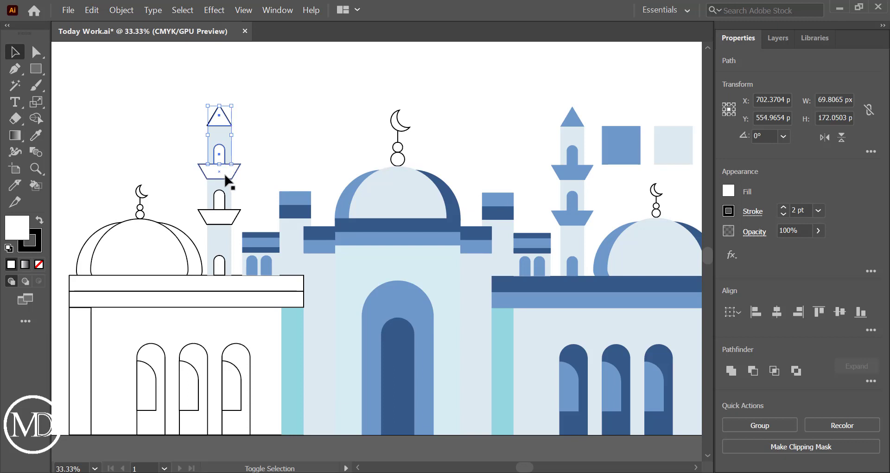
pyautogui.keyDown('shift'); pyautogui.click(227, 178); pyautogui.keyUp('shift')
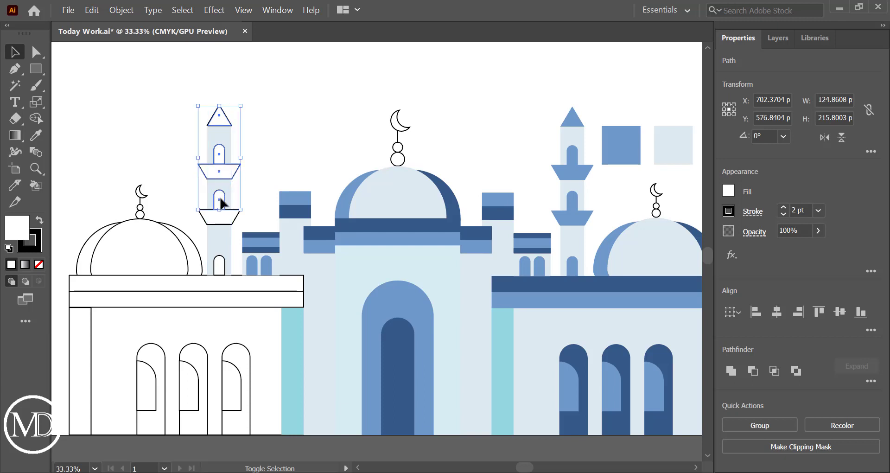
pyautogui.keyDown('shift'); pyautogui.click(227, 217); pyautogui.keyUp('shift')
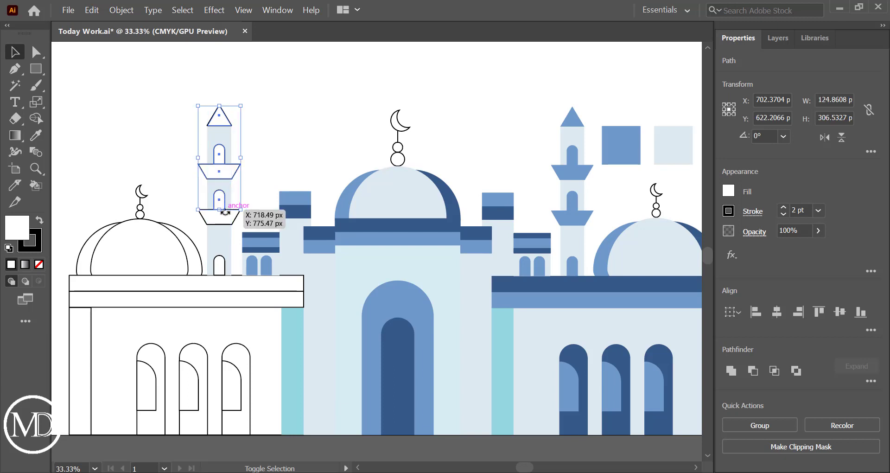
pyautogui.keyDown('shift'); pyautogui.click(219, 267); pyautogui.keyUp('shift')
pyautogui.keyDown('shift'); pyautogui.click(220, 269); pyautogui.keyUp('shift')
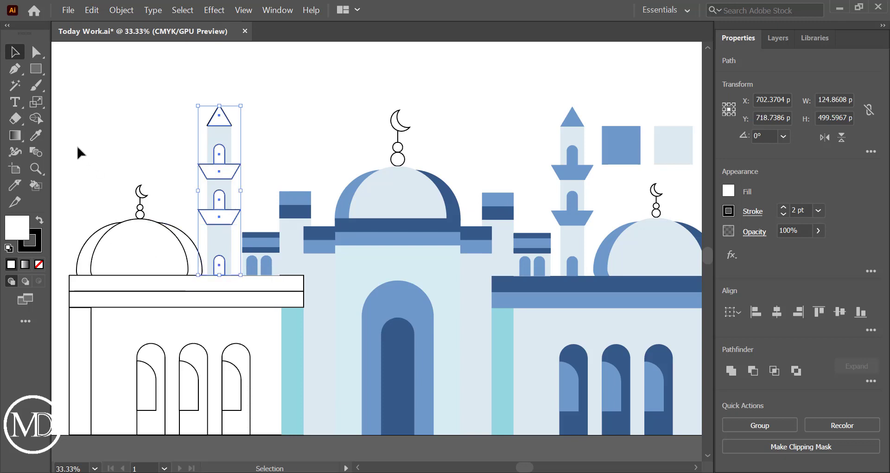
pyautogui.click(38, 136)
pyautogui.click(579, 213)
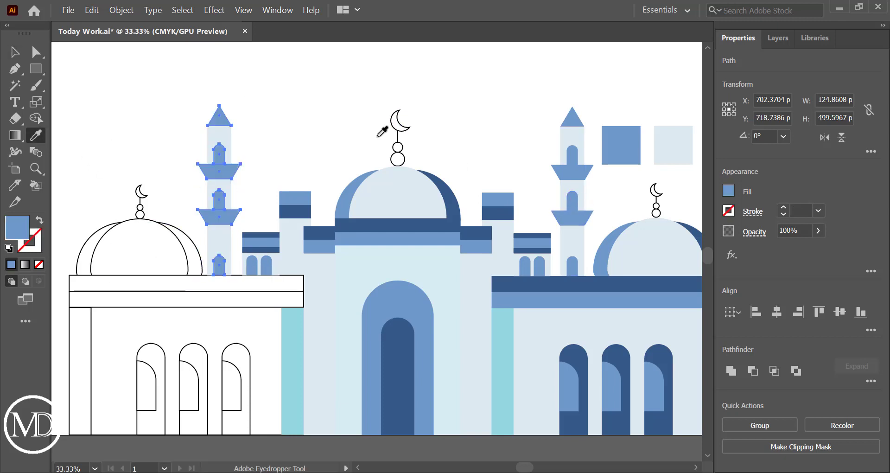
pyautogui.click(15, 52)
pyautogui.click(157, 97)
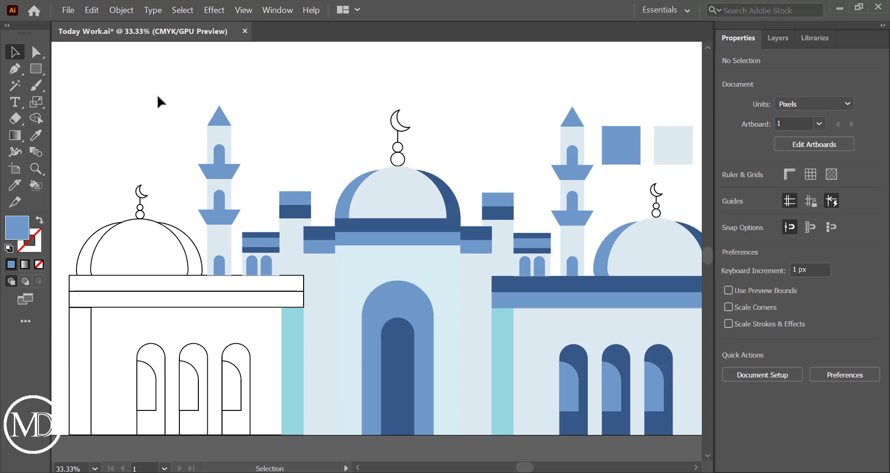
# Sample the central dome's light blue and dark blue onto the left dome's first two ellipses.
pyautogui.click(153, 221)
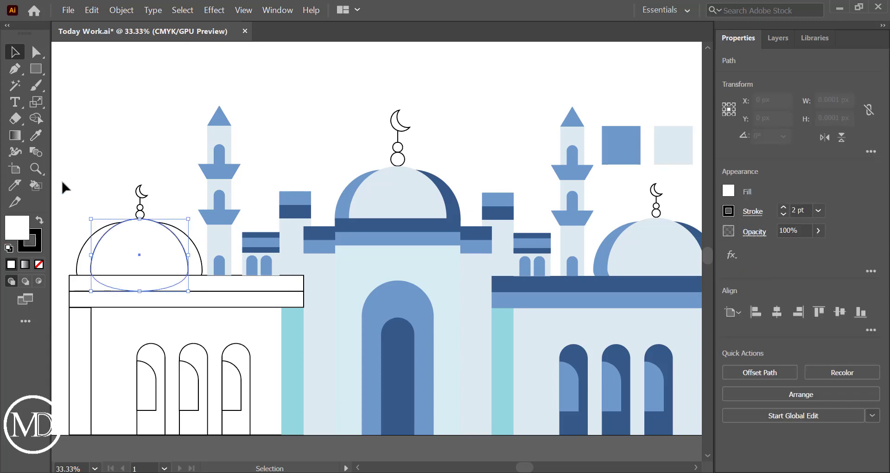
pyautogui.click(35, 135)
pyautogui.click(403, 200)
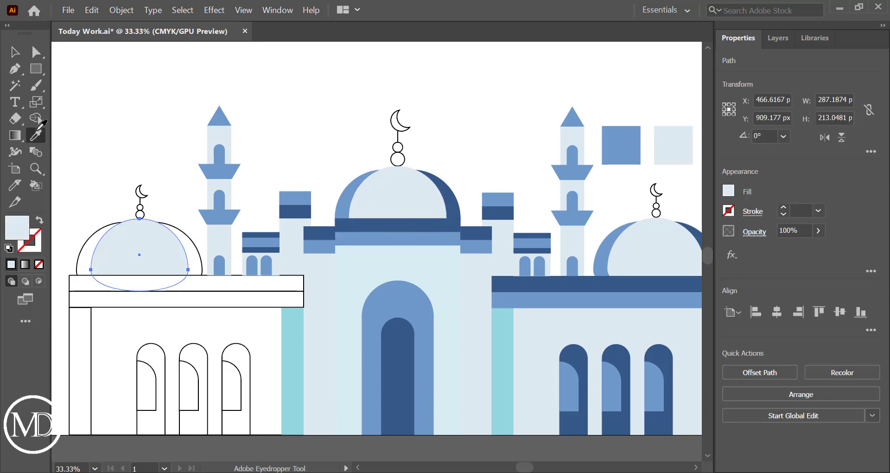
pyautogui.click(13, 53)
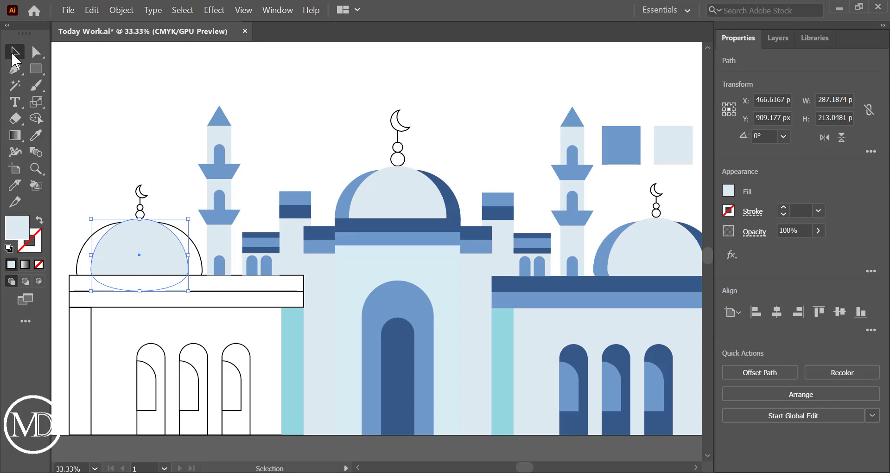
pyautogui.click(195, 251)
pyautogui.click(36, 135)
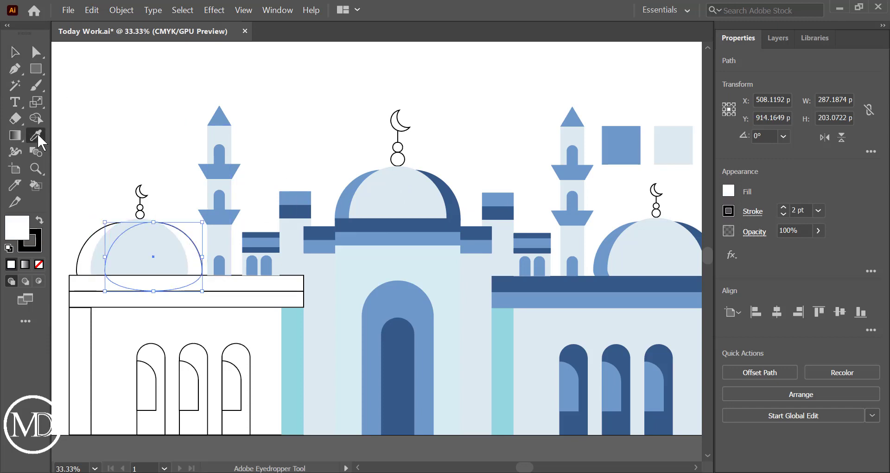
pyautogui.click(455, 203)
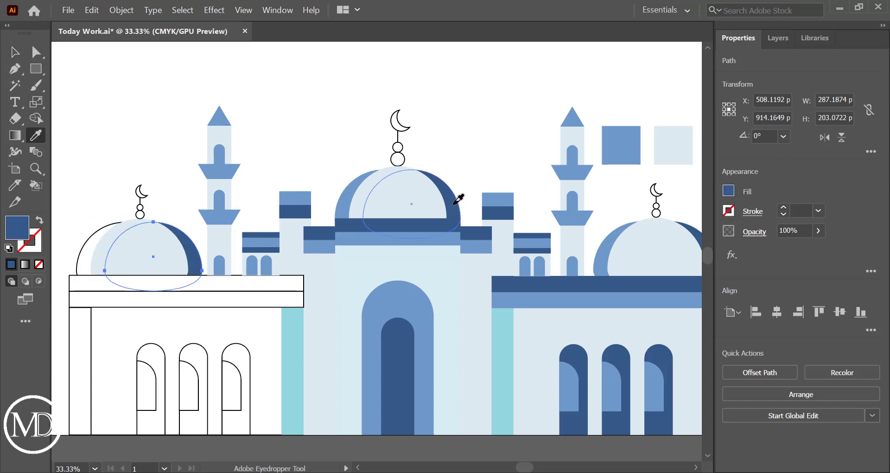
pyautogui.click(15, 50)
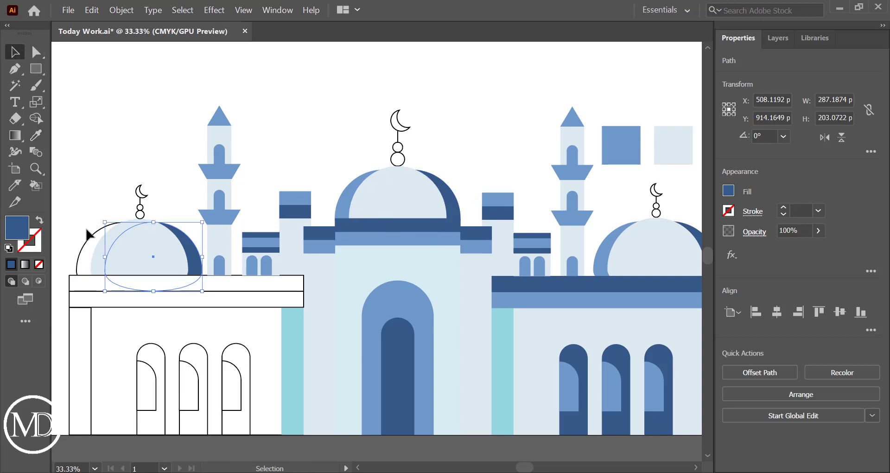
# Fill the last left dome ellipse with medium blue and deselect.
pyautogui.click(84, 249)
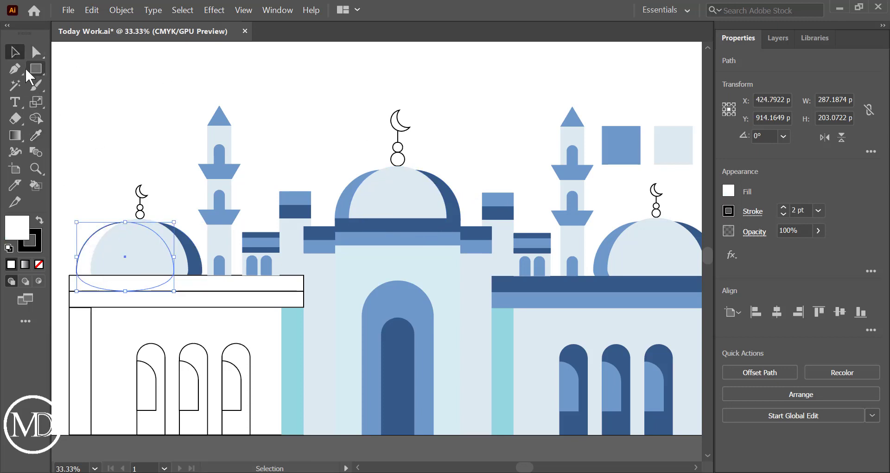
pyautogui.click(39, 137)
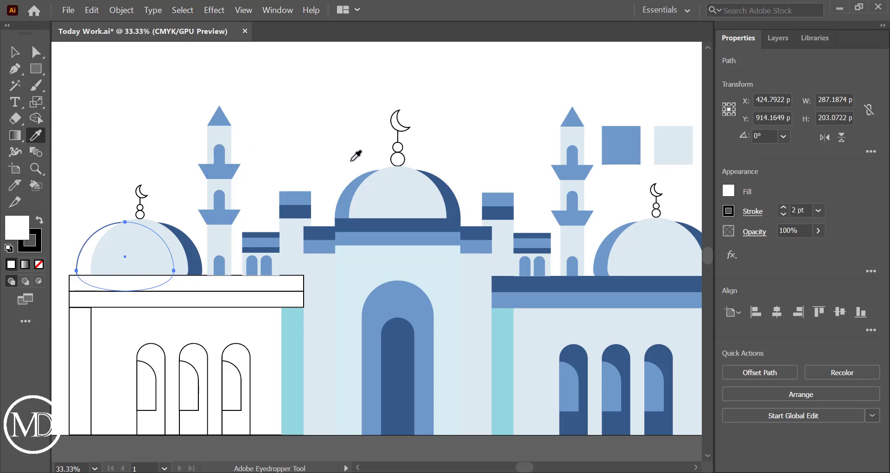
pyautogui.click(350, 186)
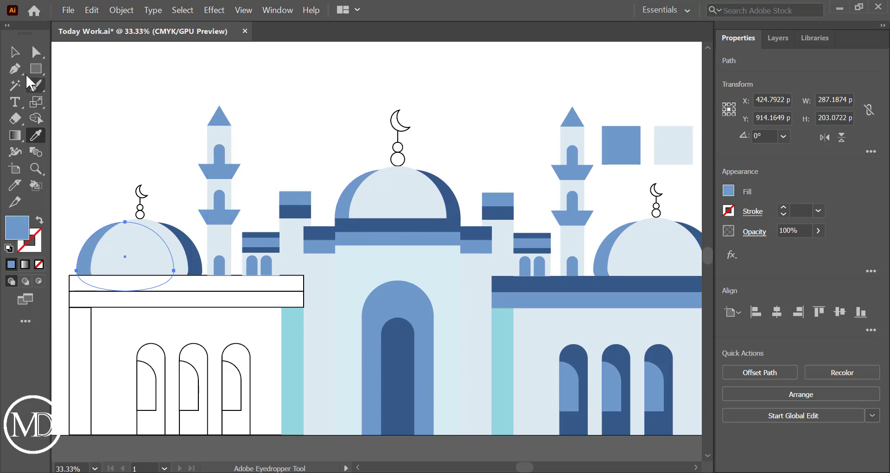
pyautogui.click(16, 52)
pyautogui.click(122, 145)
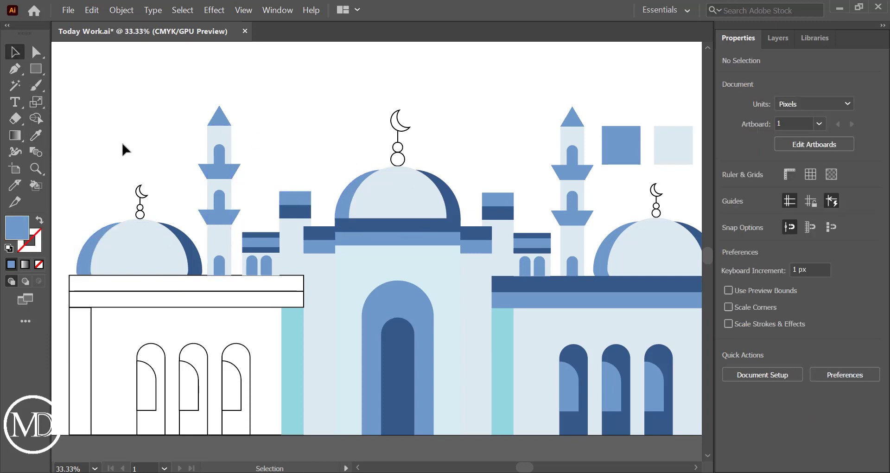
# Give the left building's top band the right building's dark-blue roof colour.
pyautogui.scroll(-3, 213, 189)
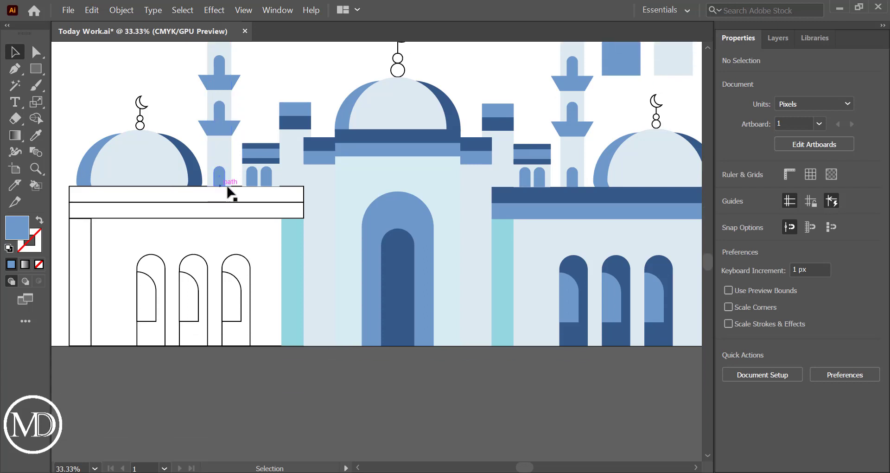
pyautogui.click(227, 191)
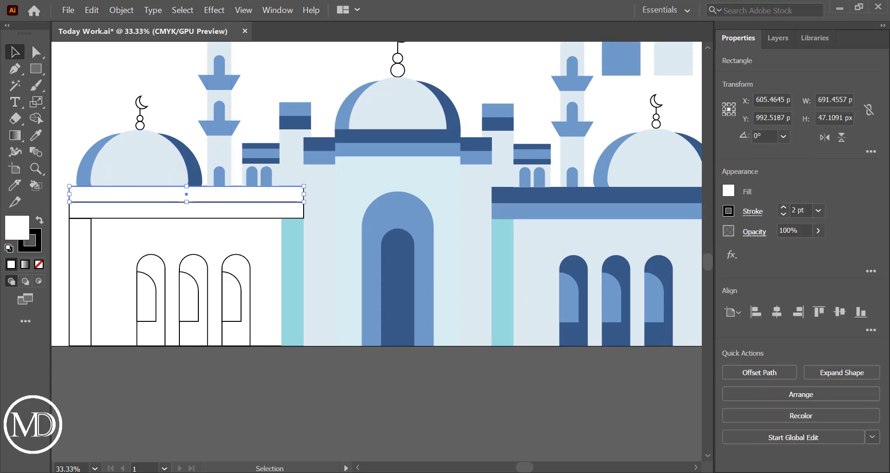
pyautogui.click(37, 135)
pyautogui.click(538, 195)
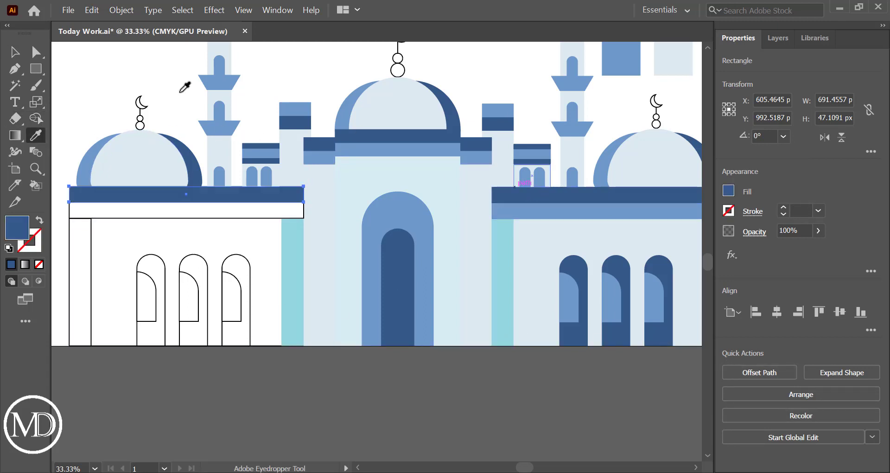
pyautogui.click(14, 52)
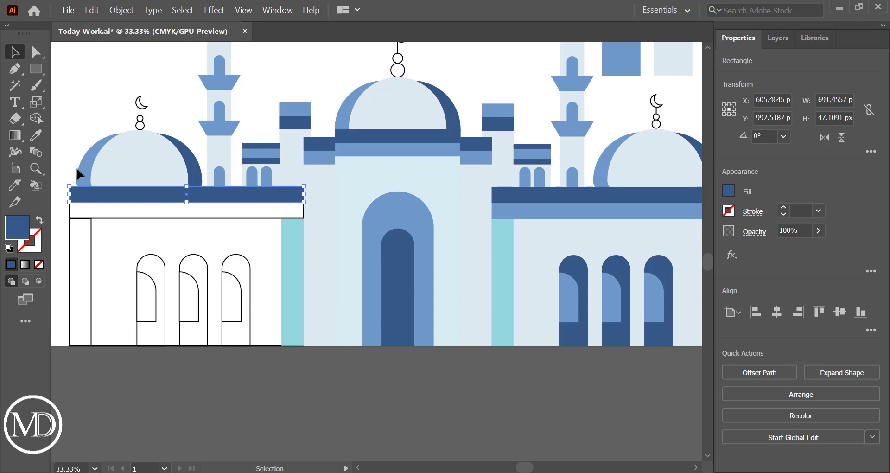
# Match the band below the roof to the right building, and make the wall light blue.
pyautogui.click(100, 205)
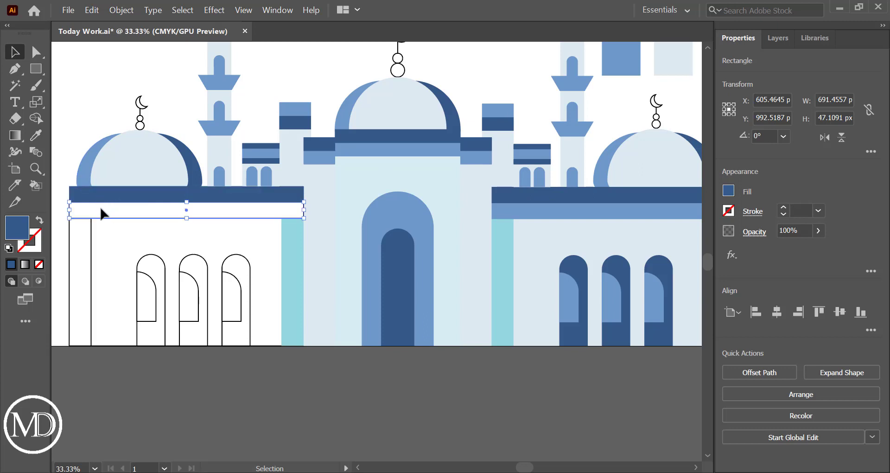
pyautogui.click(37, 135)
pyautogui.click(524, 205)
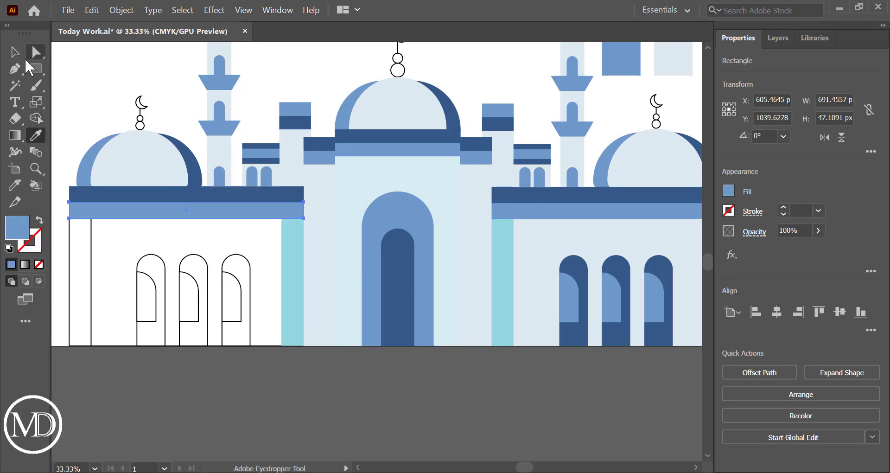
pyautogui.click(15, 52)
pyautogui.click(148, 227)
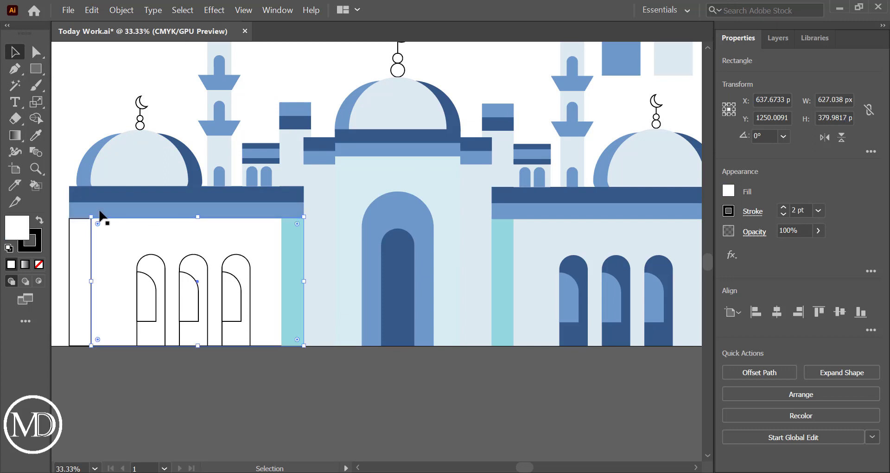
pyautogui.click(36, 136)
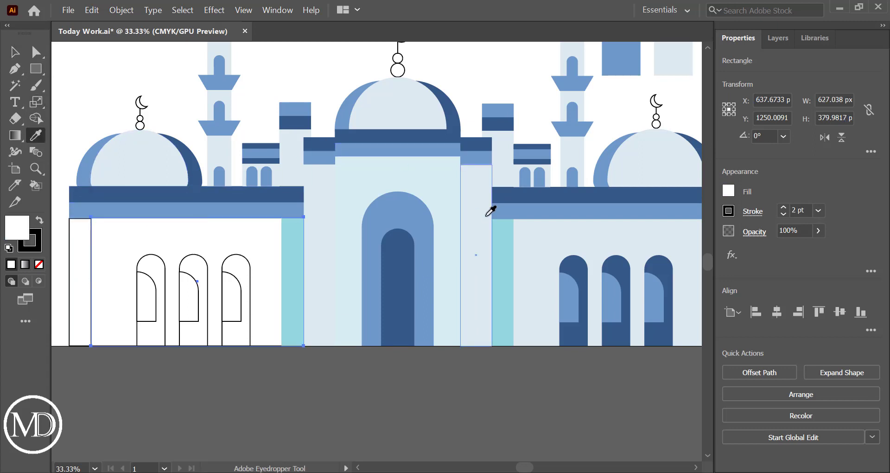
pyautogui.click(533, 235)
pyautogui.click(15, 52)
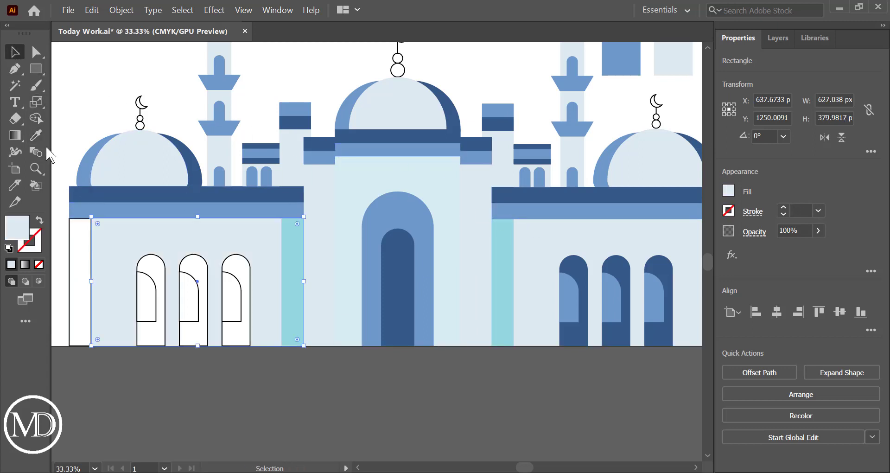
# Colour the three arched windows with the right arches' dark blue.
pyautogui.click(153, 335)
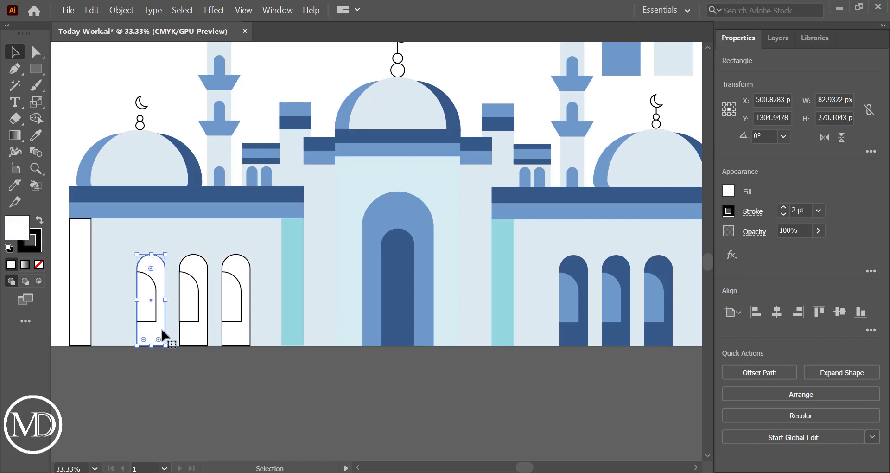
pyautogui.keyDown('shift'); pyautogui.click(185, 341); pyautogui.keyUp('shift')
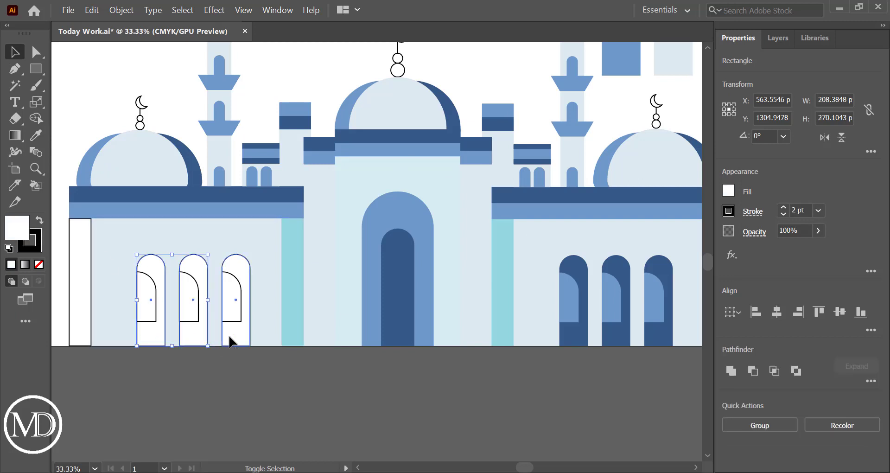
pyautogui.keyDown('shift'); pyautogui.click(230, 342); pyautogui.keyUp('shift')
pyautogui.click(37, 135)
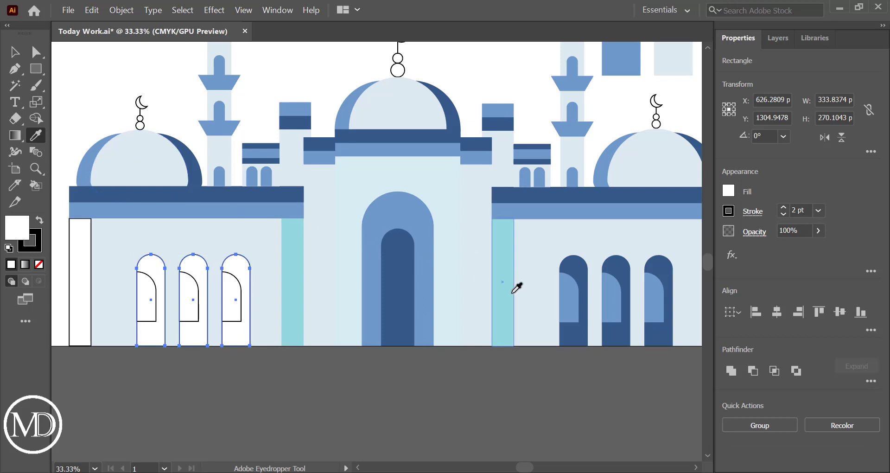
pyautogui.click(576, 333)
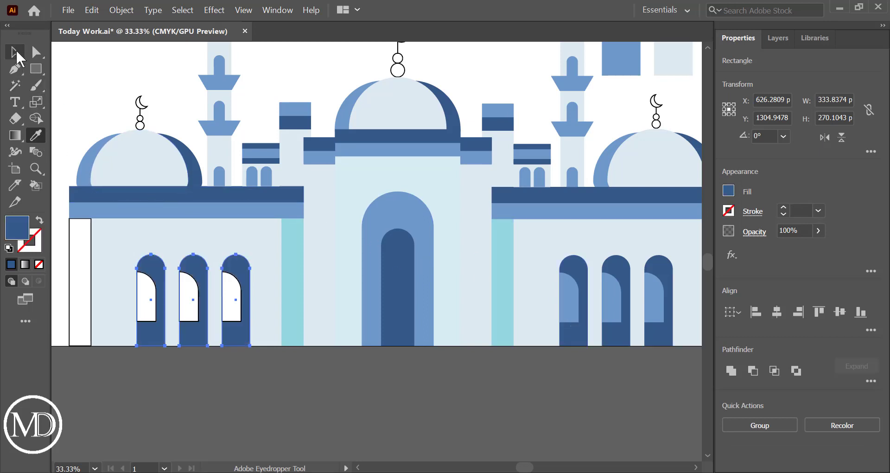
pyautogui.click(15, 52)
pyautogui.click(192, 370)
# Fill the three windows' inner shapes with the right arch's inner blue.
pyautogui.click(236, 315)
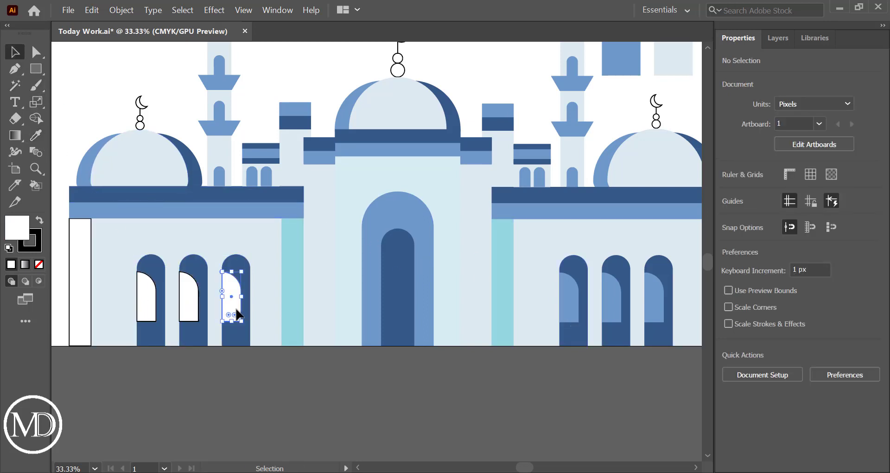
pyautogui.keyDown('shift'); pyautogui.click(189, 308); pyautogui.keyUp('shift')
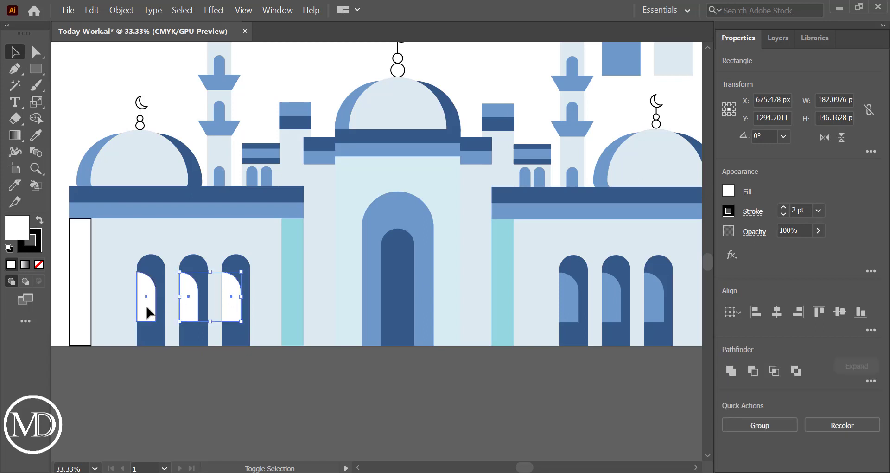
pyautogui.keyDown('shift'); pyautogui.click(147, 310); pyautogui.keyUp('shift')
pyautogui.click(36, 136)
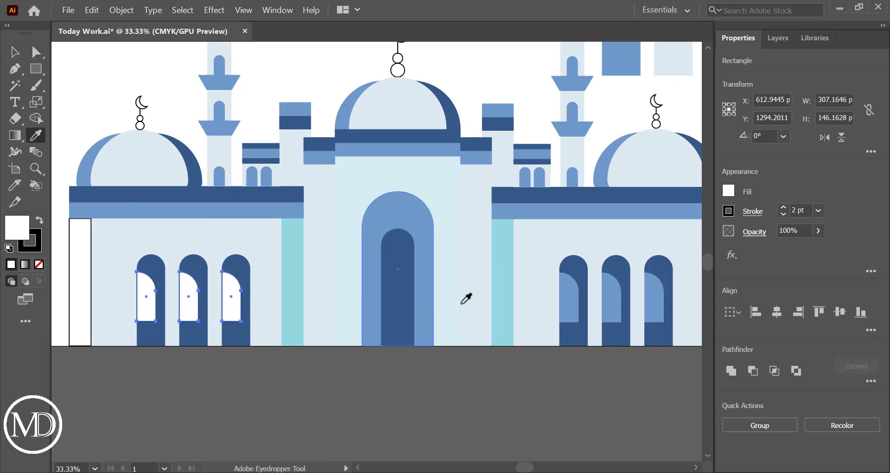
pyautogui.click(575, 298)
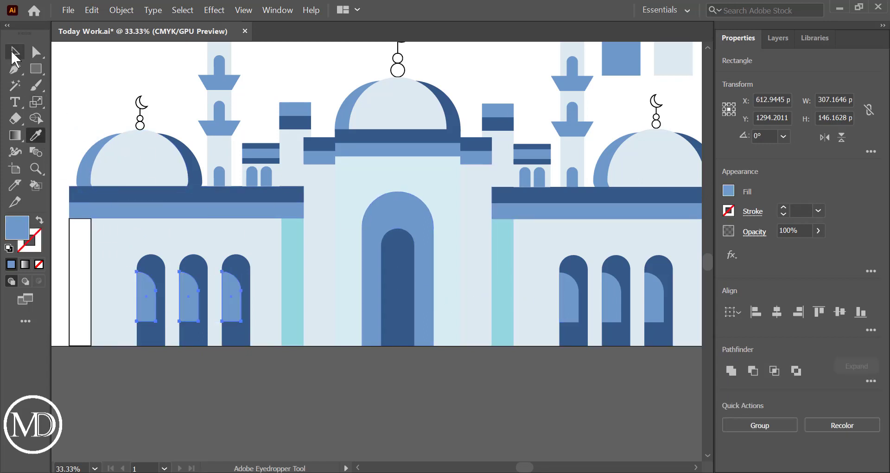
pyautogui.click(14, 54)
pyautogui.click(157, 371)
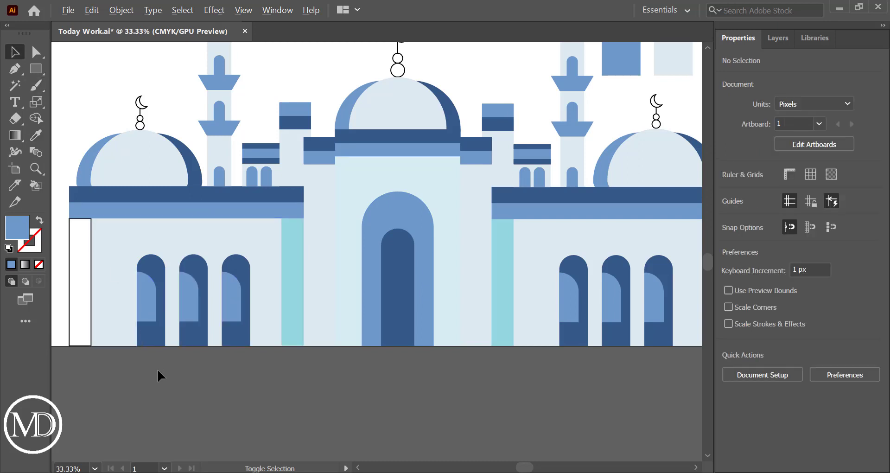
pyautogui.scroll(-1, 157, 369)
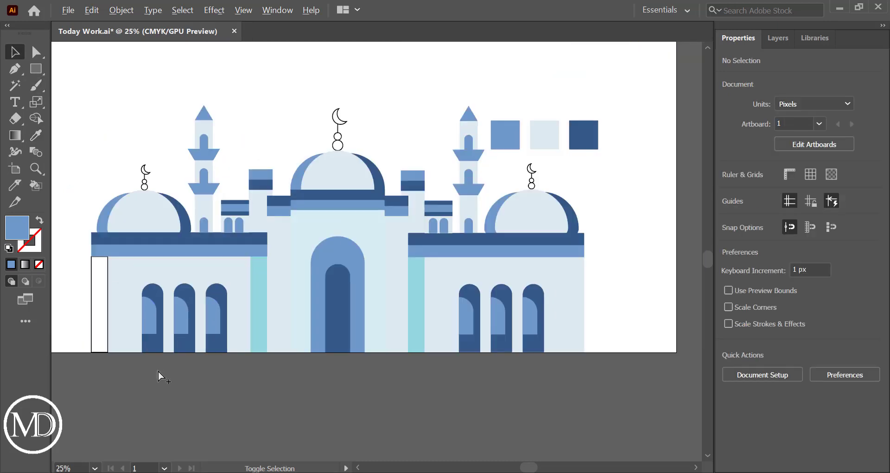
# Delete the far-left white strip and stretch the left wall leftward into the gap.
pyautogui.click(93, 320)
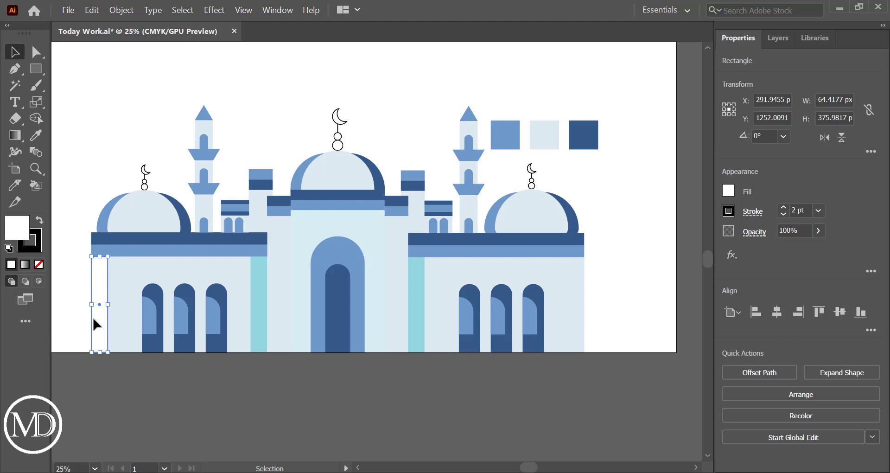
pyautogui.press('Delete')
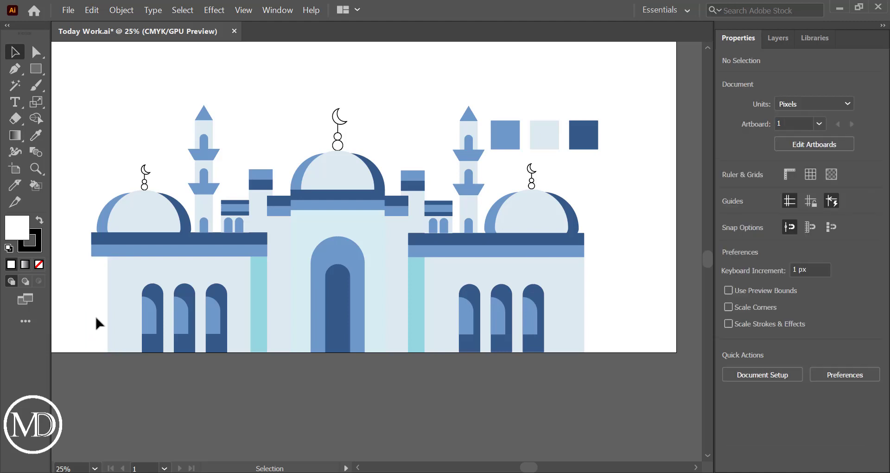
pyautogui.click(118, 308)
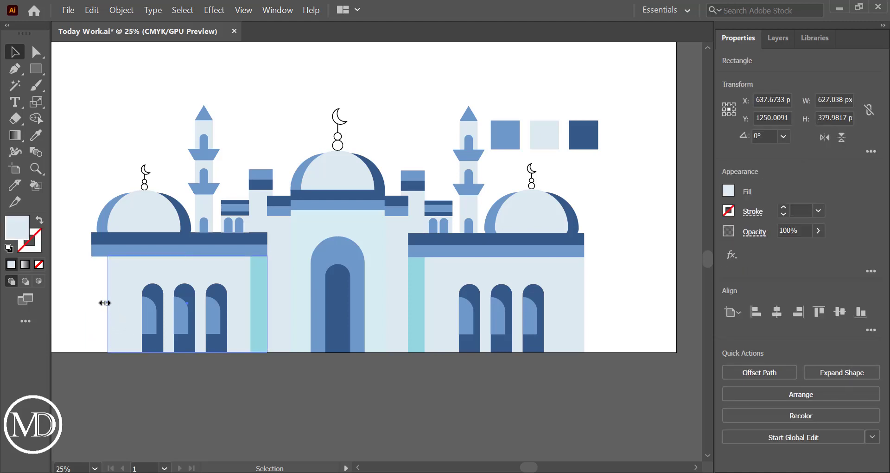
pyautogui.moveTo(105, 302); pyautogui.dragTo(91, 304)
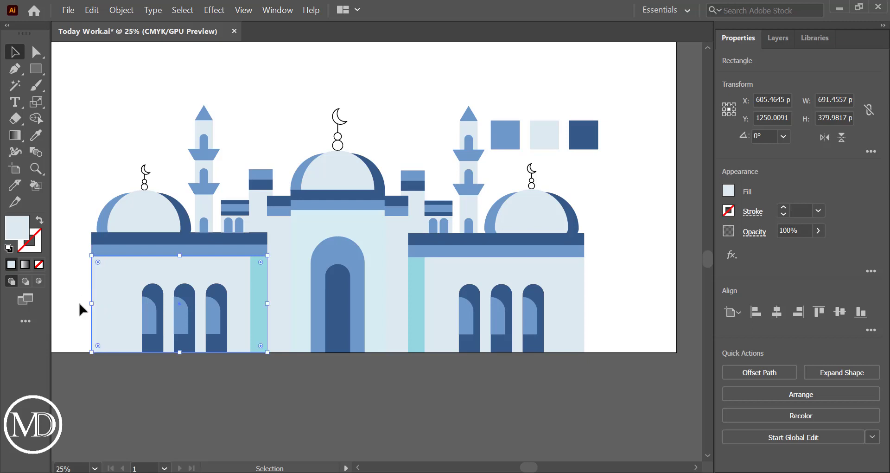
pyautogui.click(78, 300)
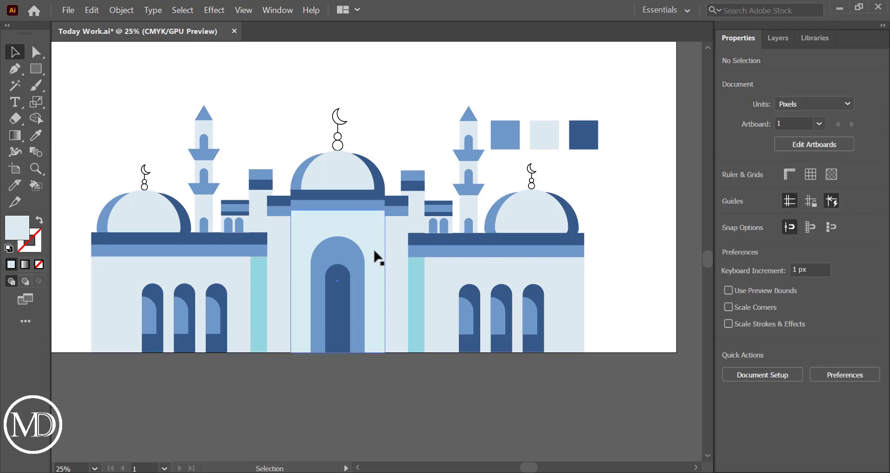
# Fill the central and left crescent finials with the dark blue swatch colour.
pyautogui.click(338, 140)
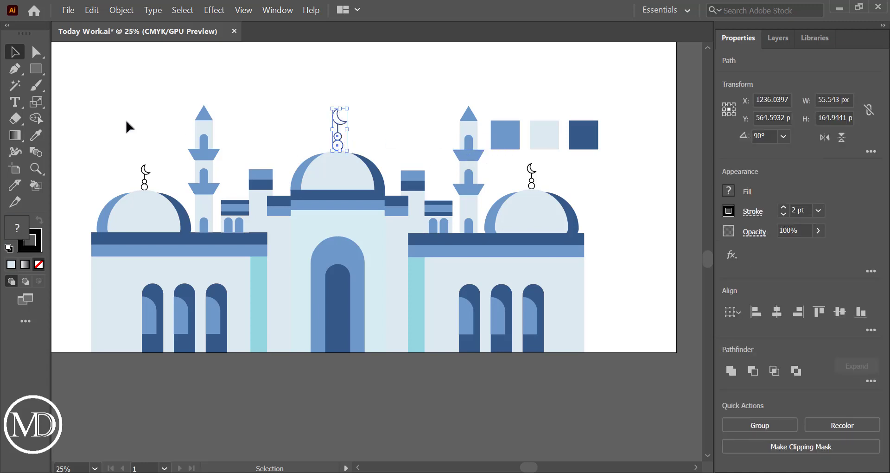
pyautogui.click(36, 135)
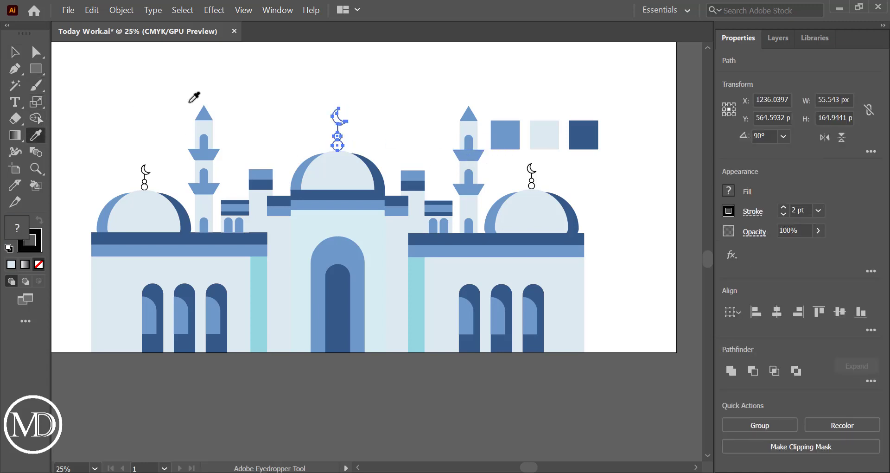
pyautogui.click(572, 133)
pyautogui.click(14, 52)
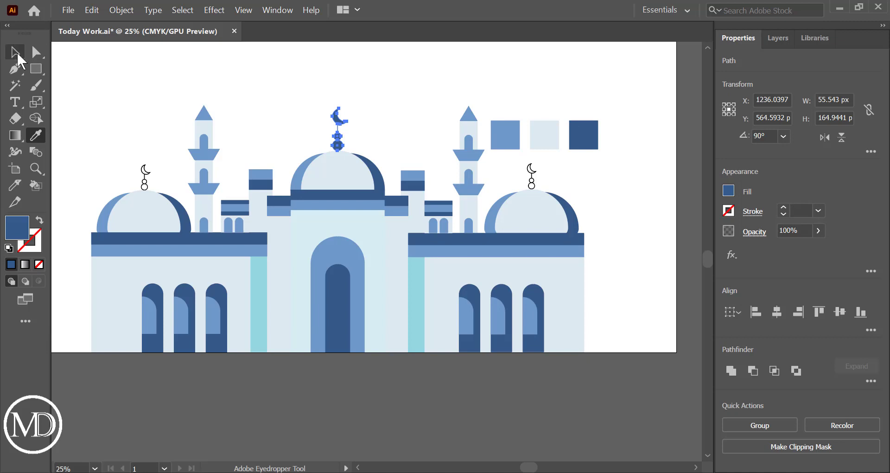
pyautogui.click(128, 122)
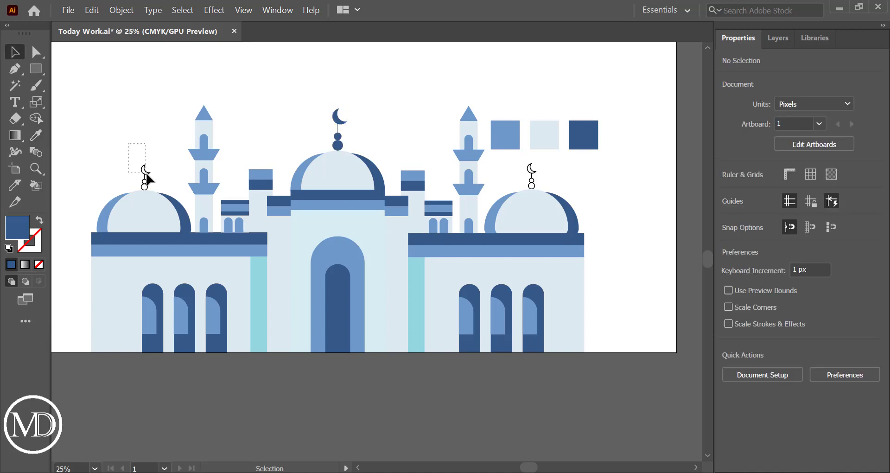
pyautogui.click(154, 190)
pyautogui.click(36, 134)
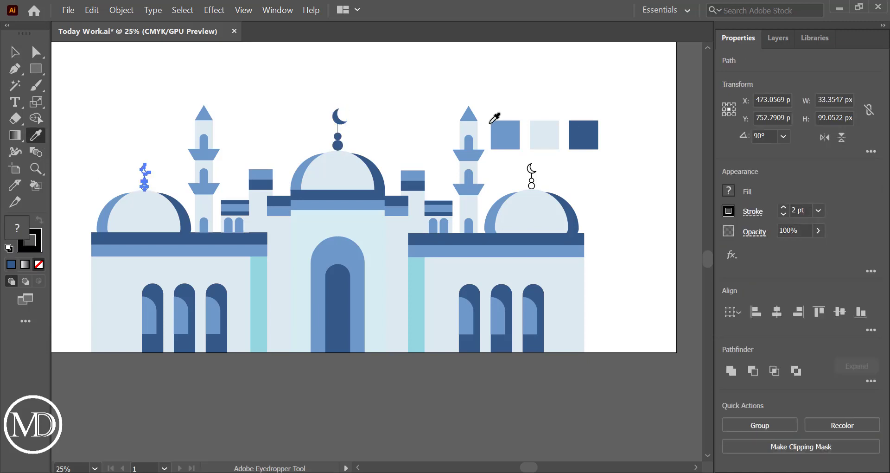
pyautogui.click(584, 143)
pyautogui.click(15, 52)
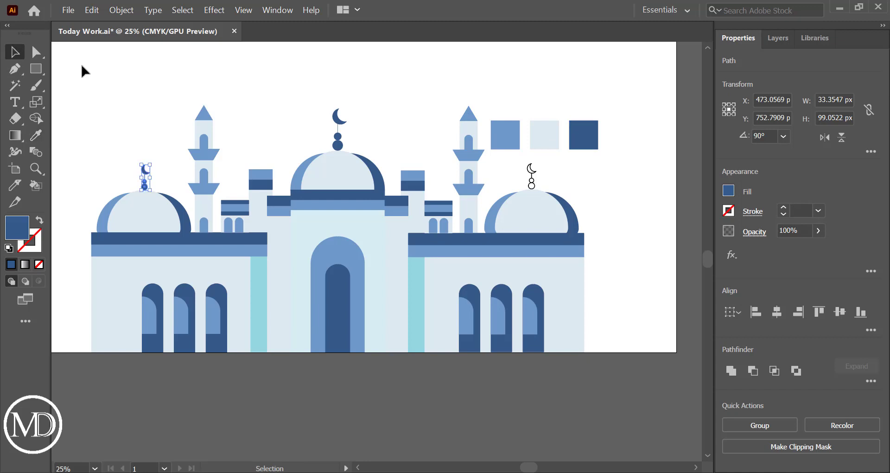
pyautogui.click(132, 95)
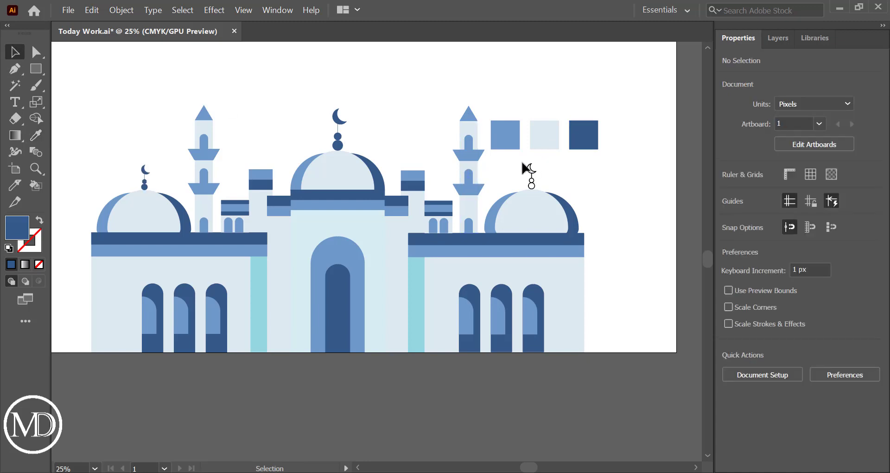
# Fill the right crescent finial dark blue and delete the three sample colour squares.
pyautogui.click(544, 183)
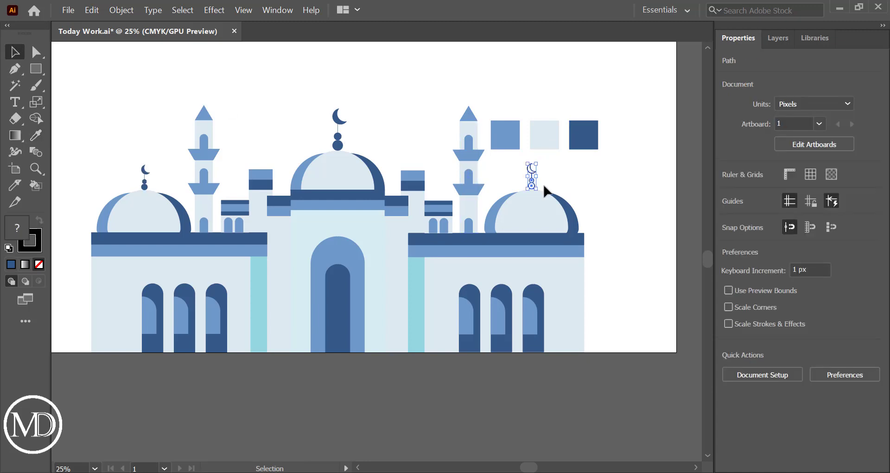
pyautogui.click(36, 135)
pyautogui.click(572, 131)
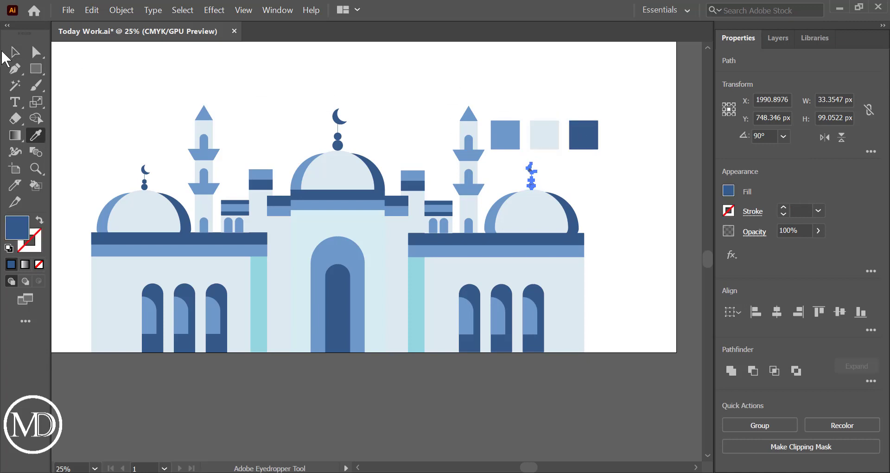
pyautogui.click(15, 51)
pyautogui.click(499, 79)
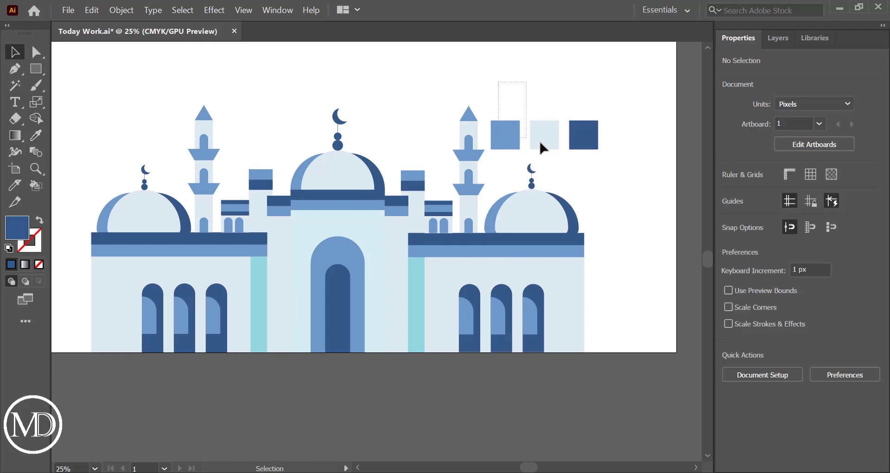
pyautogui.moveTo(540, 143); pyautogui.dragTo(599, 163)
pyautogui.press('Delete')
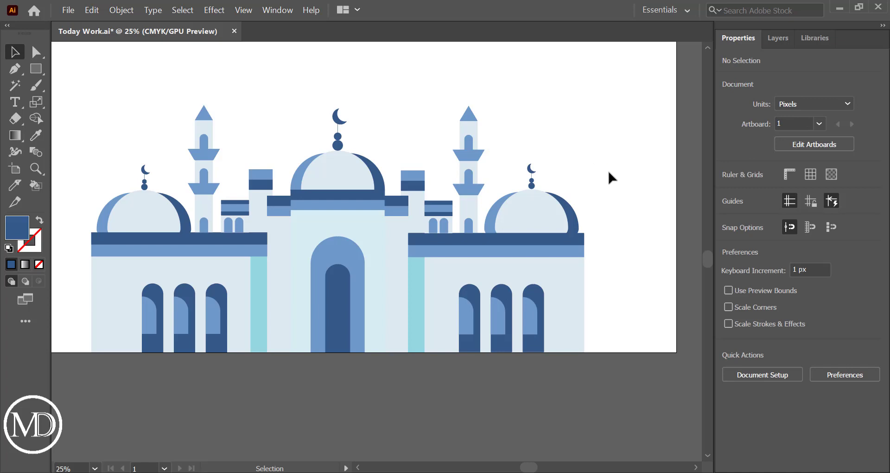
# Group all the mosque pieces and scale the group up to about 2335 px wide.
pyautogui.scroll(-1, 623, 193)
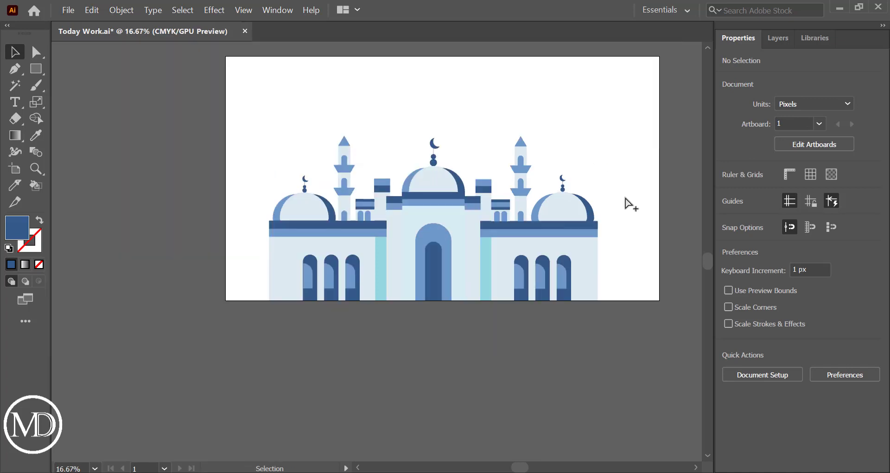
pyautogui.moveTo(625, 278); pyautogui.dragTo(637, 313)
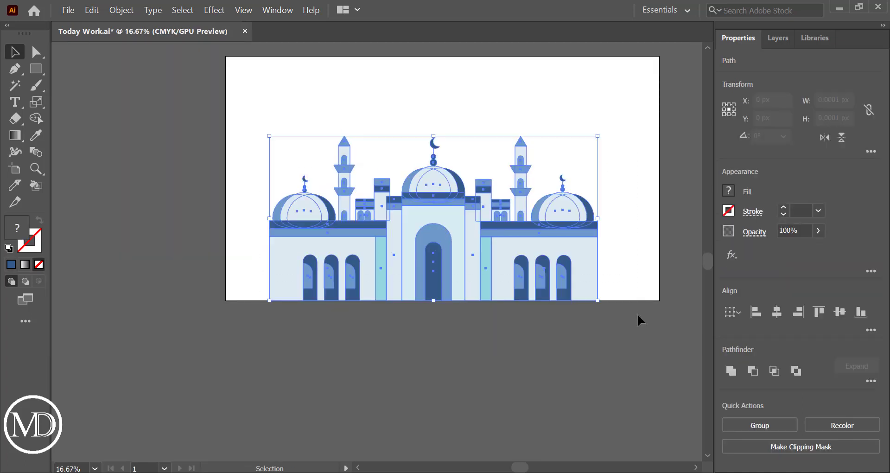
pyautogui.press('v')
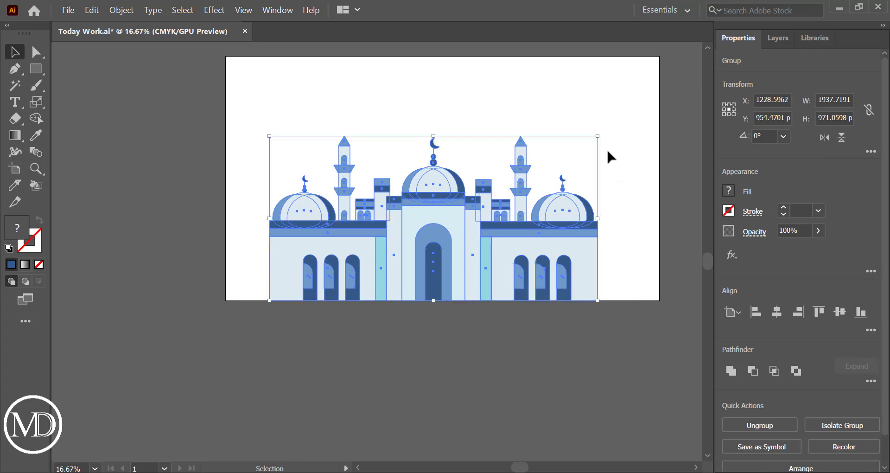
pyautogui.moveTo(598, 134); pyautogui.dragTo(633, 91)
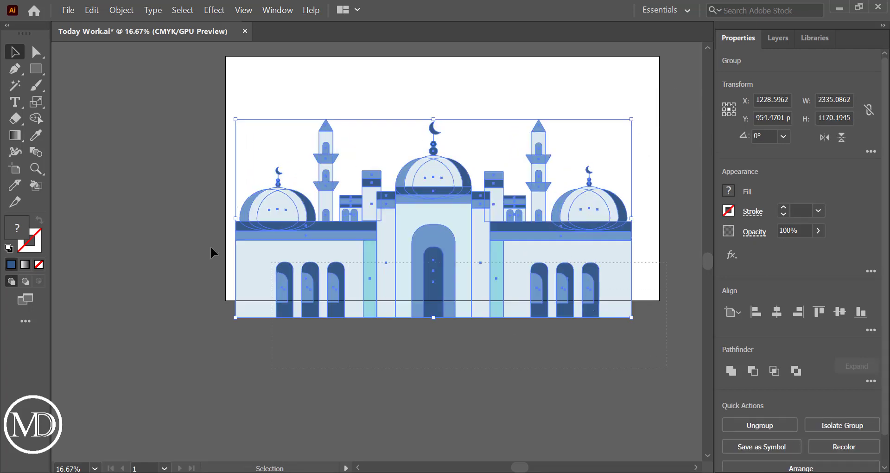
# Align the mosque group to the artboard, centring it horizontally and vertically.
pyautogui.click(855, 309)
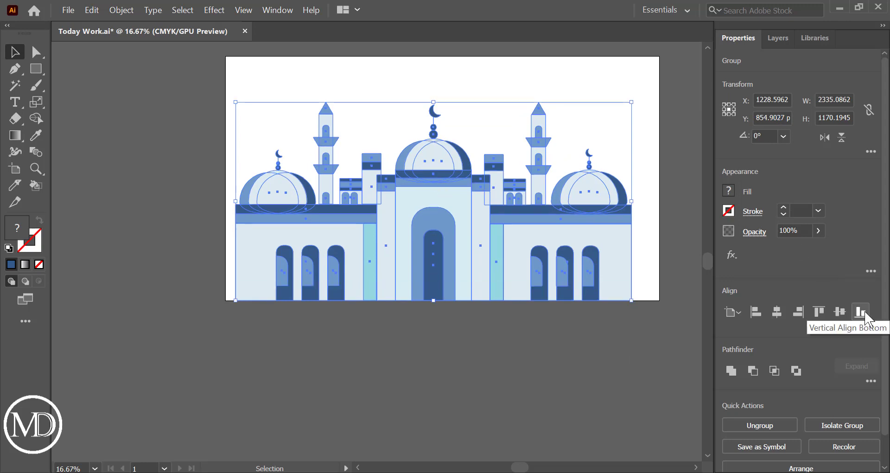
pyautogui.click(837, 314)
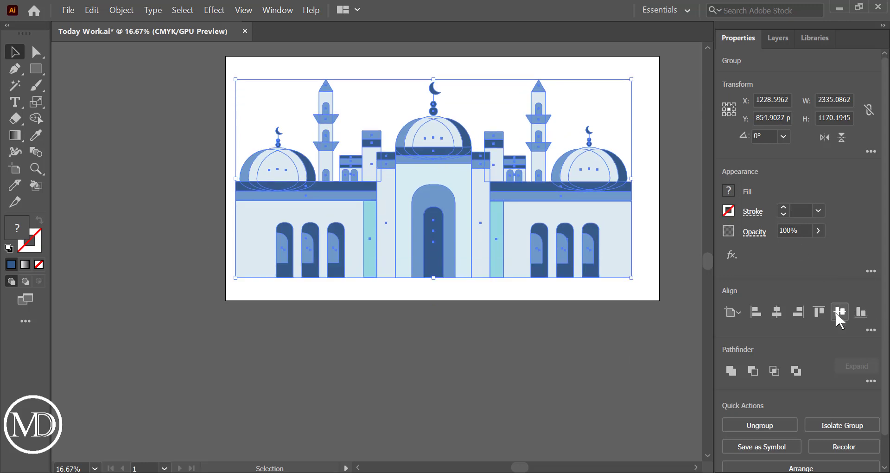
pyautogui.click(778, 314)
pyautogui.click(864, 314)
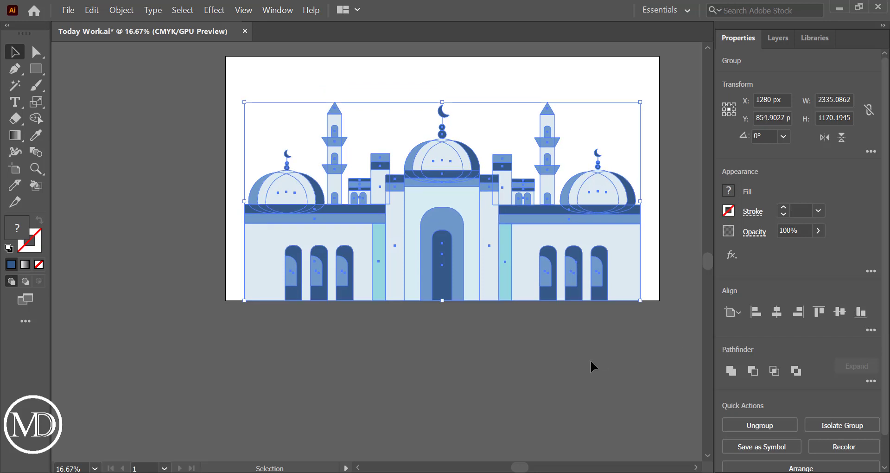
pyautogui.click(590, 361)
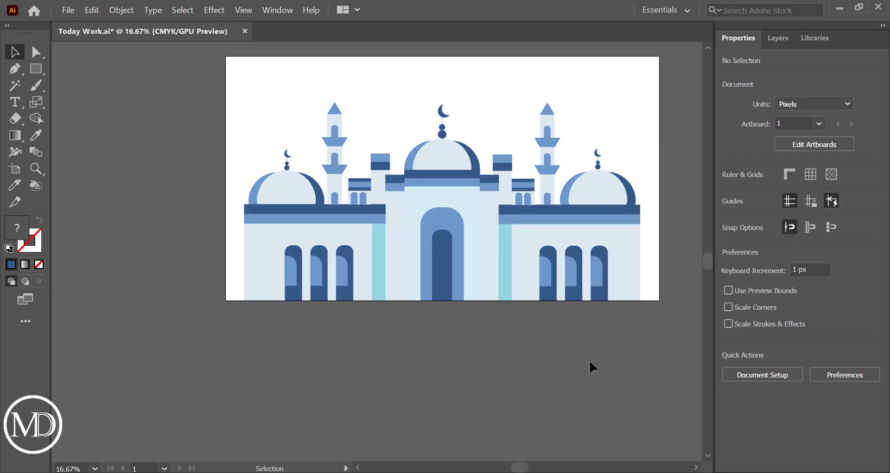
pyautogui.click(561, 290)
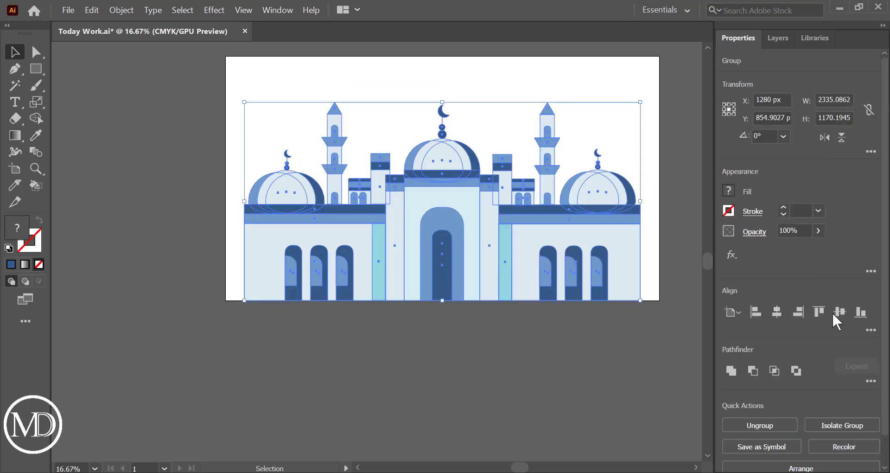
pyautogui.click(839, 312)
pyautogui.click(588, 383)
pyautogui.scroll(3, 588, 383)
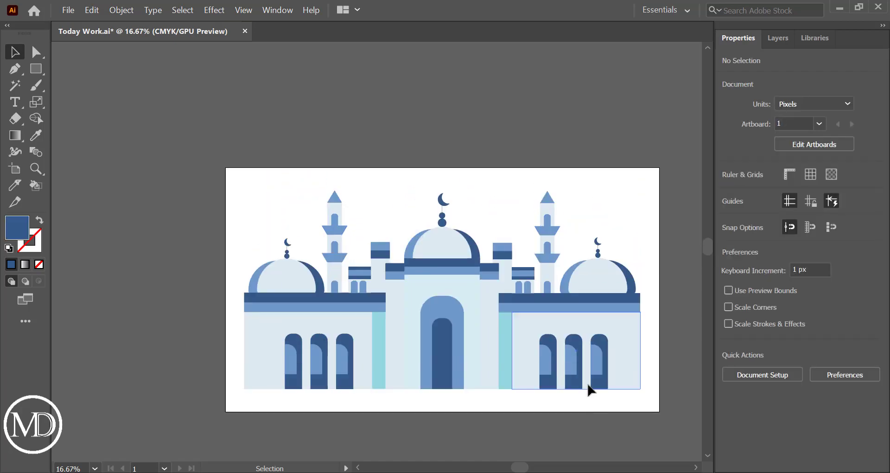